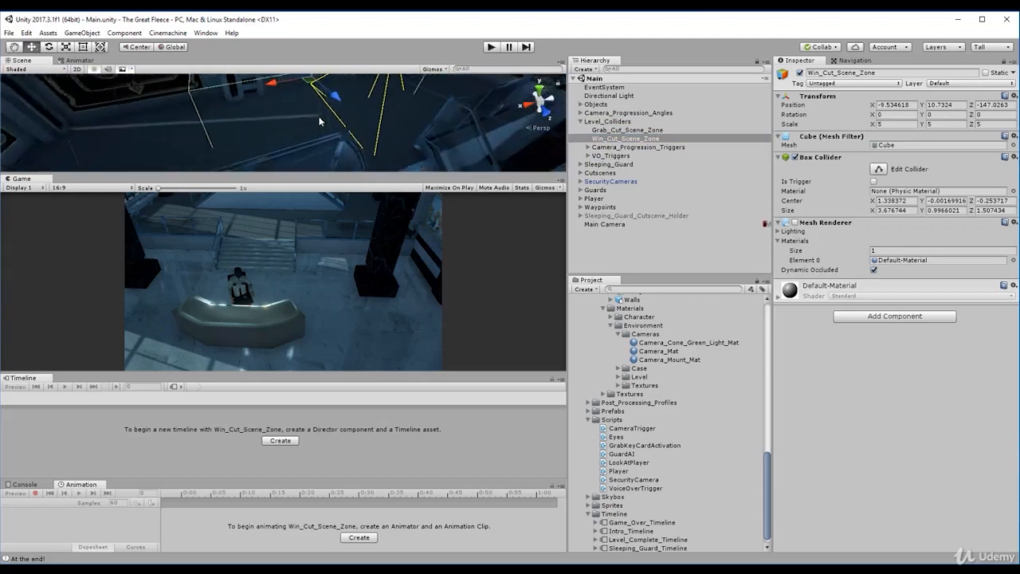
- Create a C# script named GameManager in the Scripts folder
scroll(323, 114, down, 3)
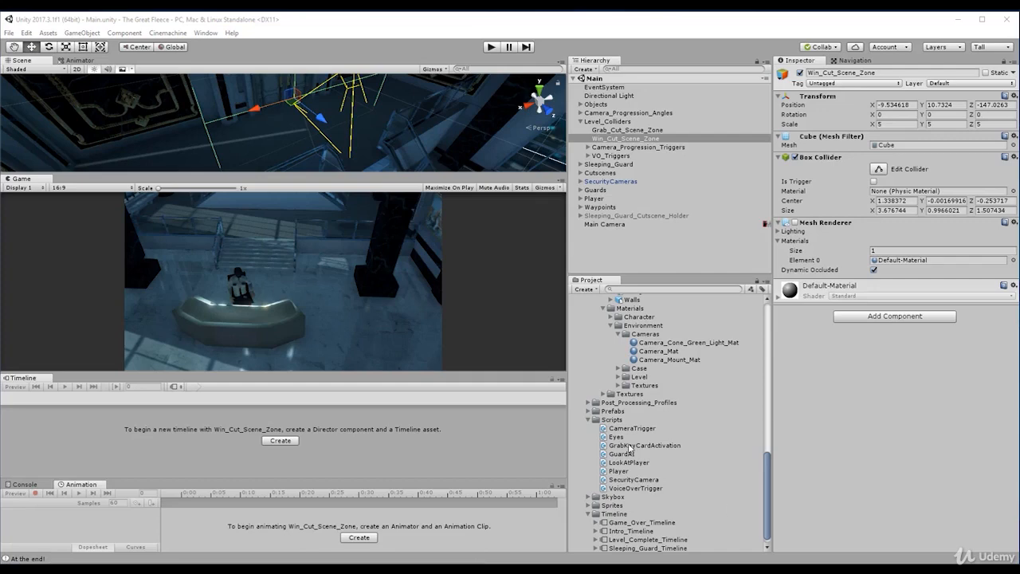
click(608, 418)
right_click(608, 418)
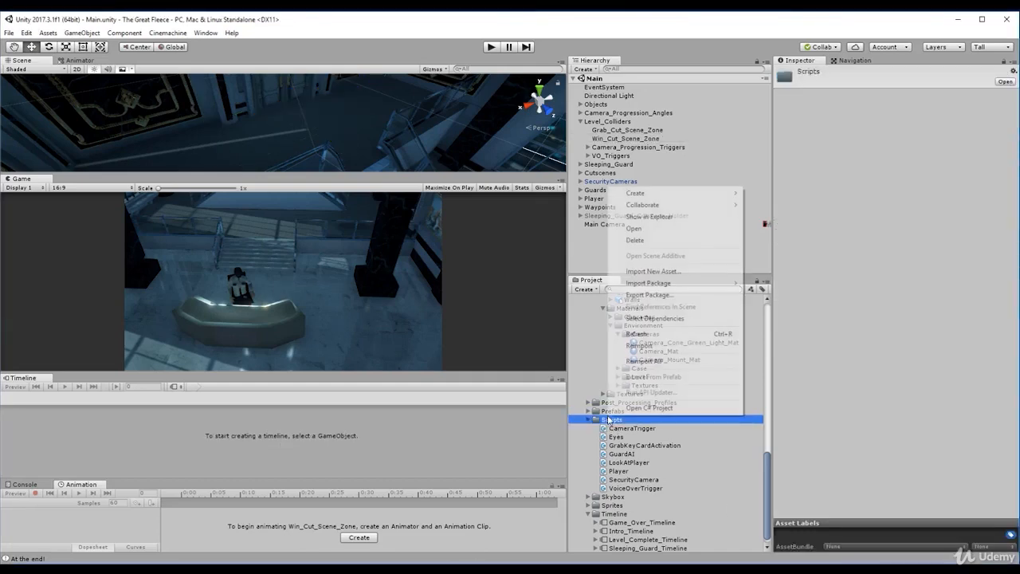
click(601, 411)
click(604, 420)
right_click(607, 420)
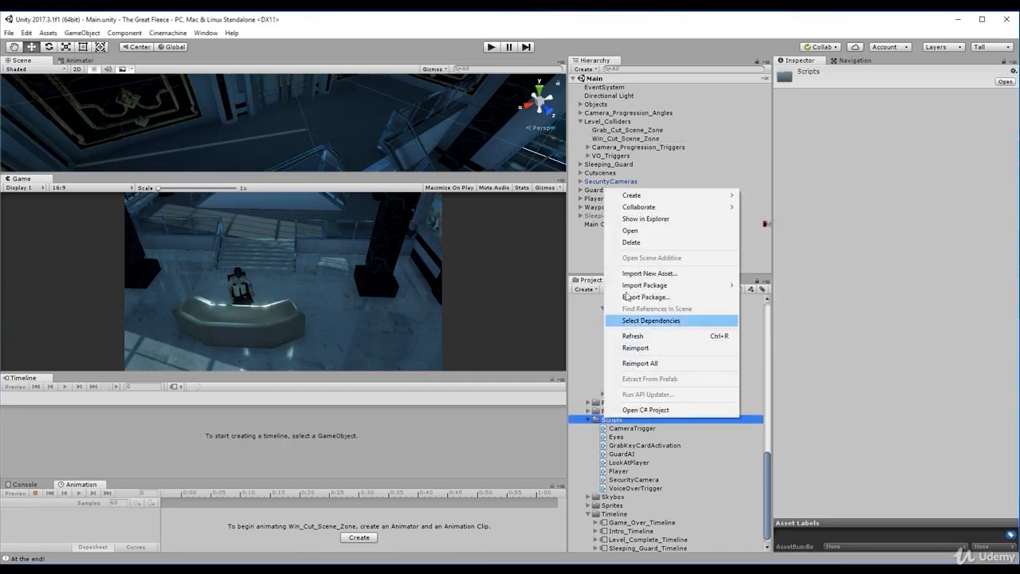
click(610, 423)
right_click(610, 423)
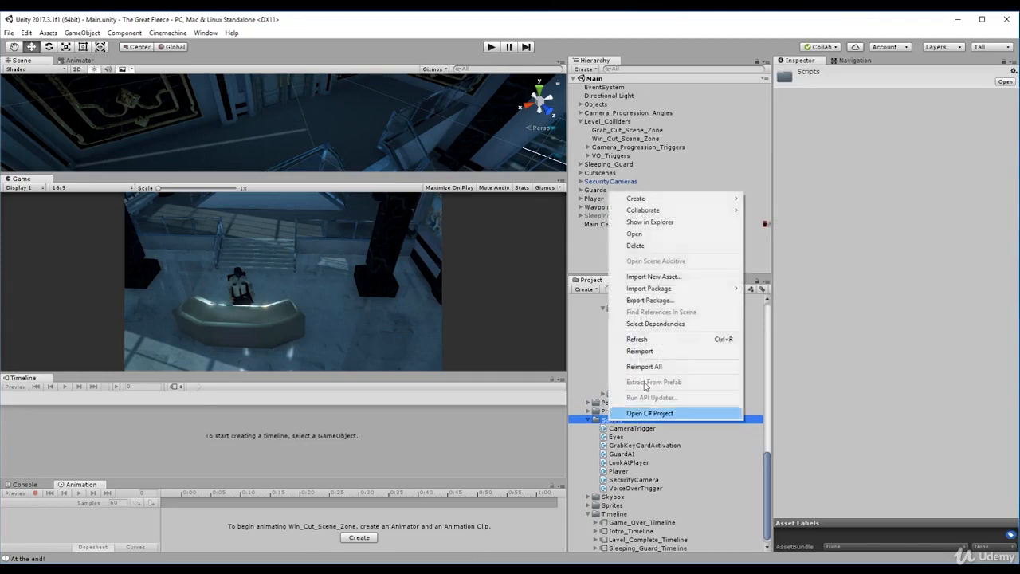
mouse_move(685, 199)
click(786, 209)
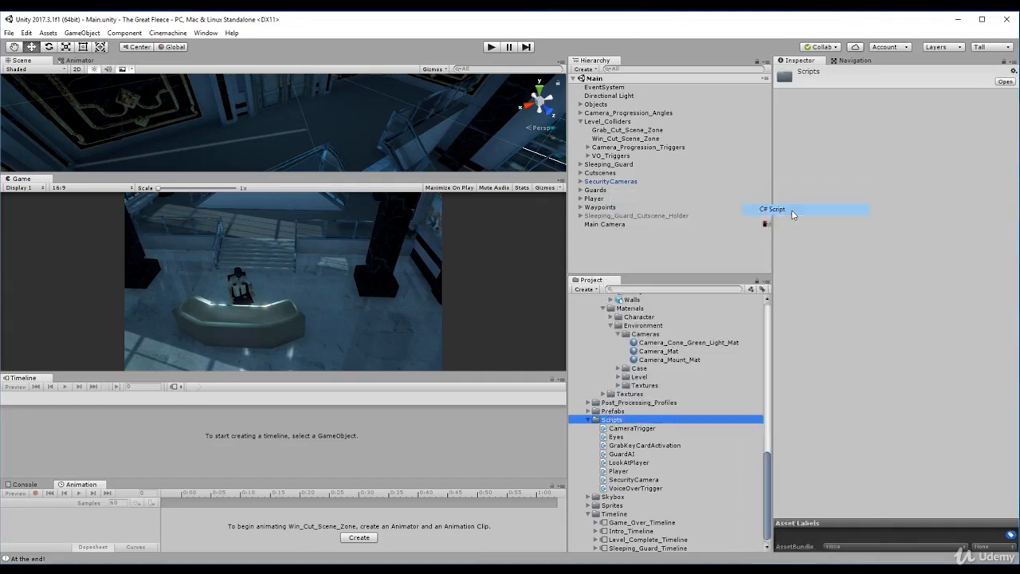
text(Gama)
key(BackSpace)
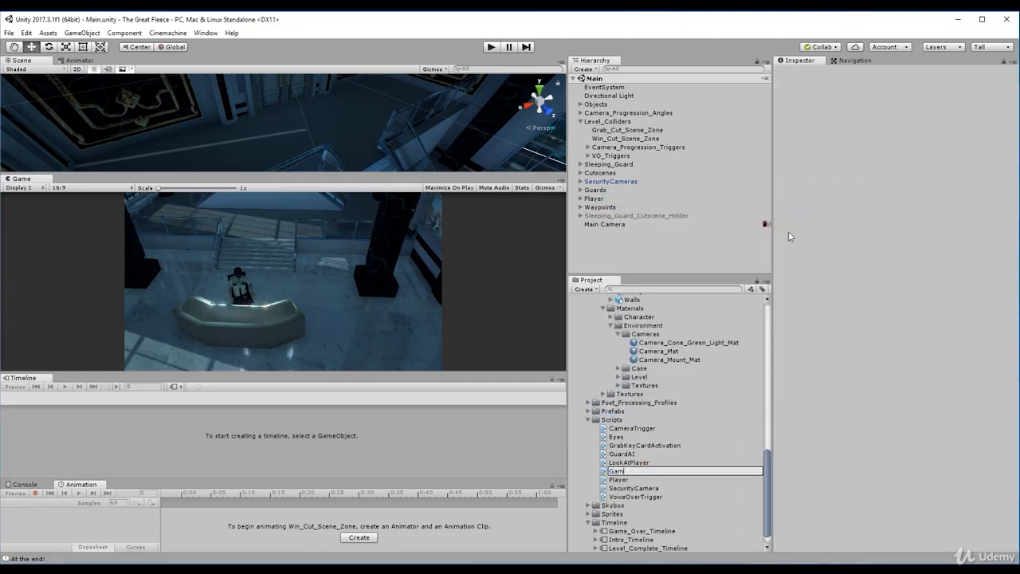
text(eManager)
key(Return)
- Add an empty game object to the Main scene and name it GameManager
click(612, 243)
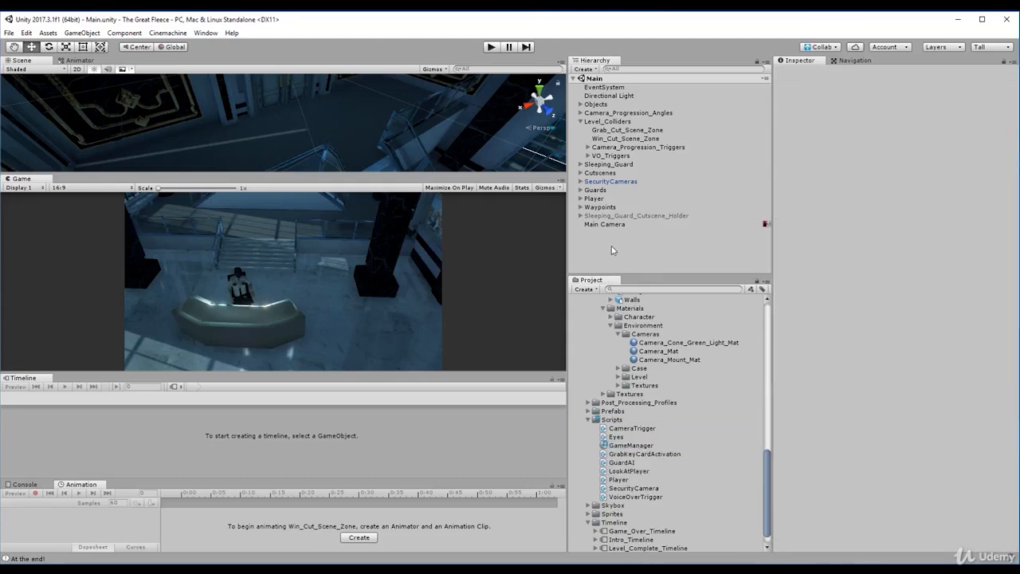
key(ctrl+shift+n)
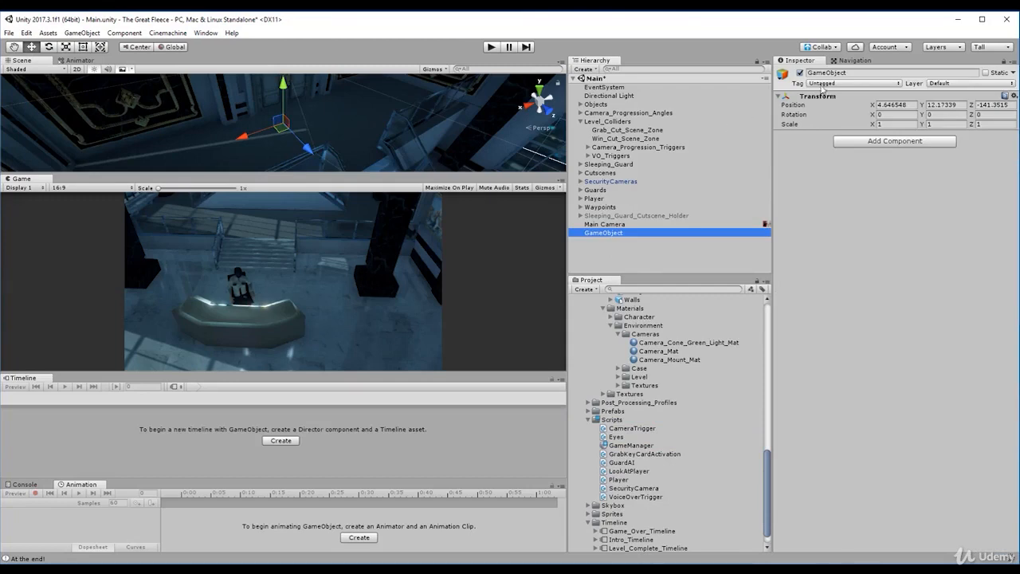
click(833, 73)
double_click(833, 73)
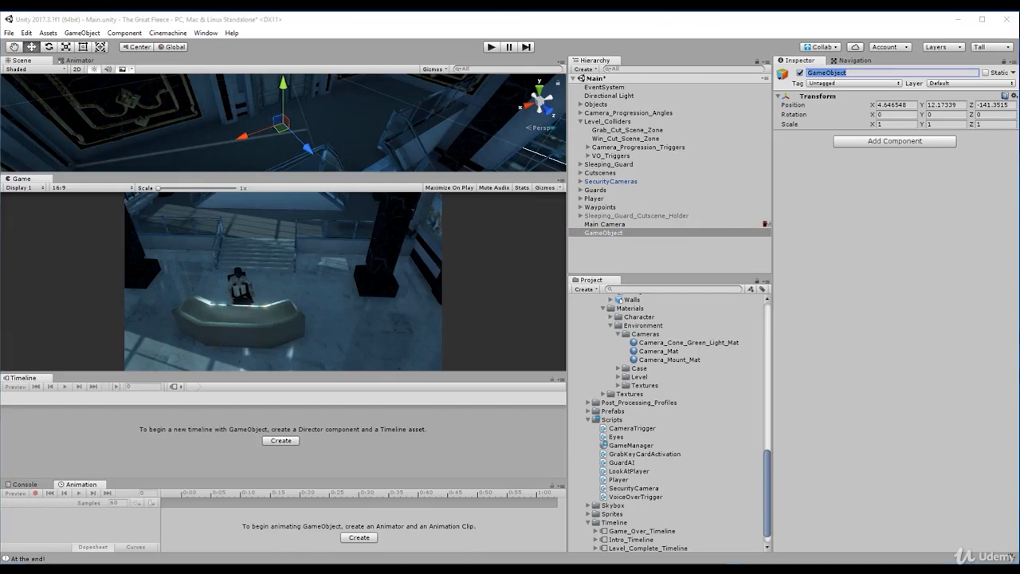
text(GameManager)
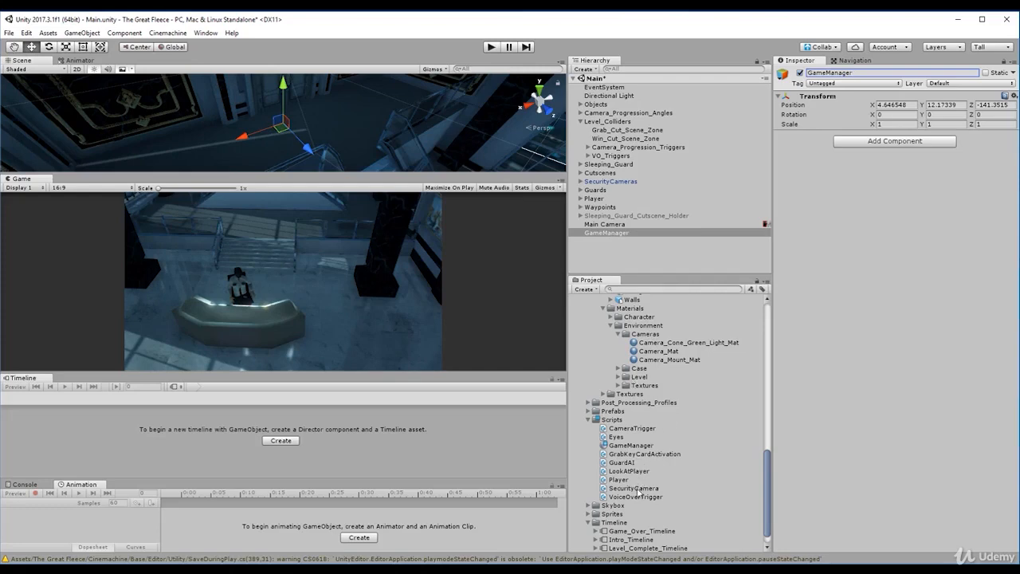
- Attach the GameManager script to the GameManager object as a component
drag(634, 451, 610, 234)
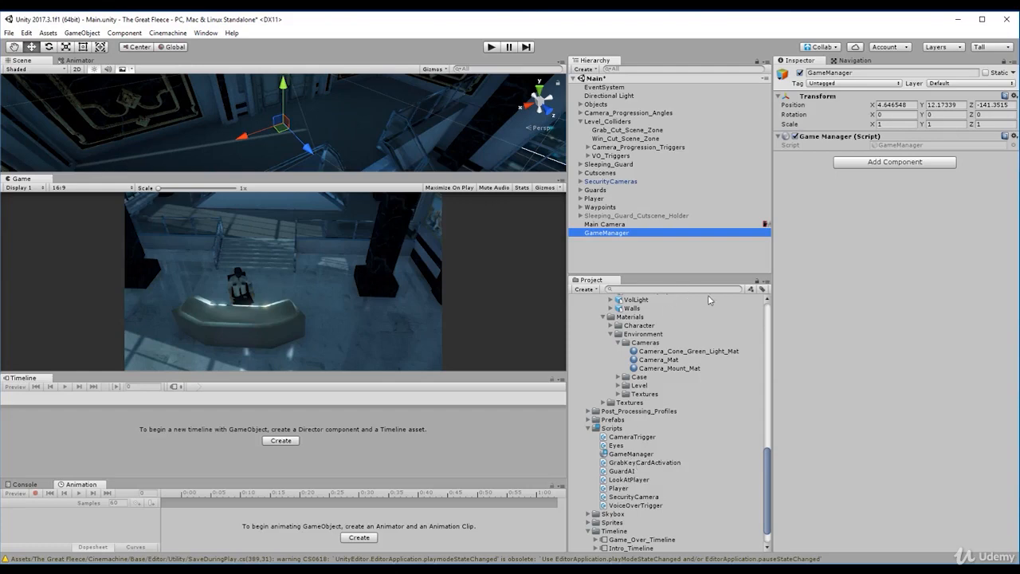
right_click(786, 140)
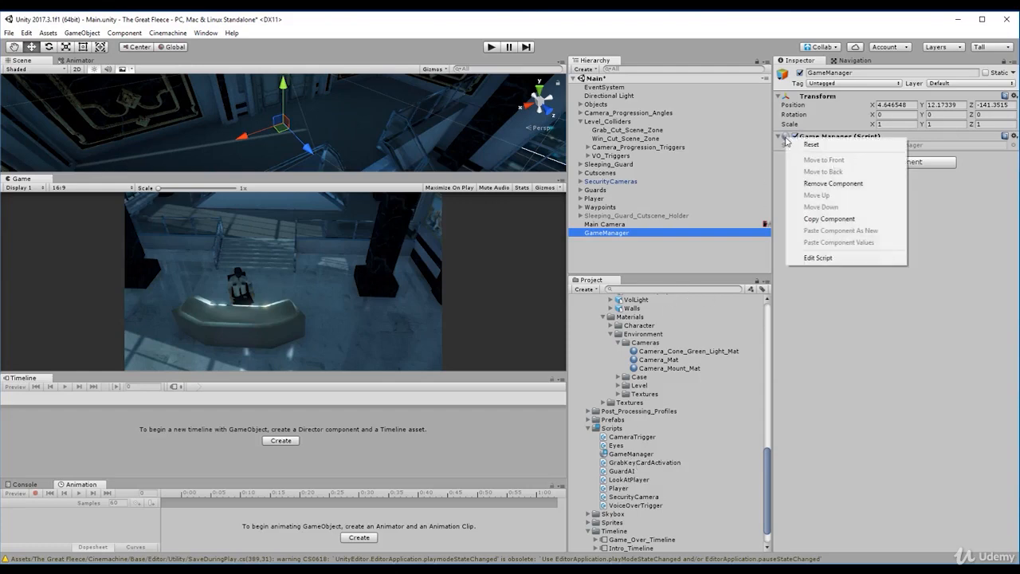
click(858, 342)
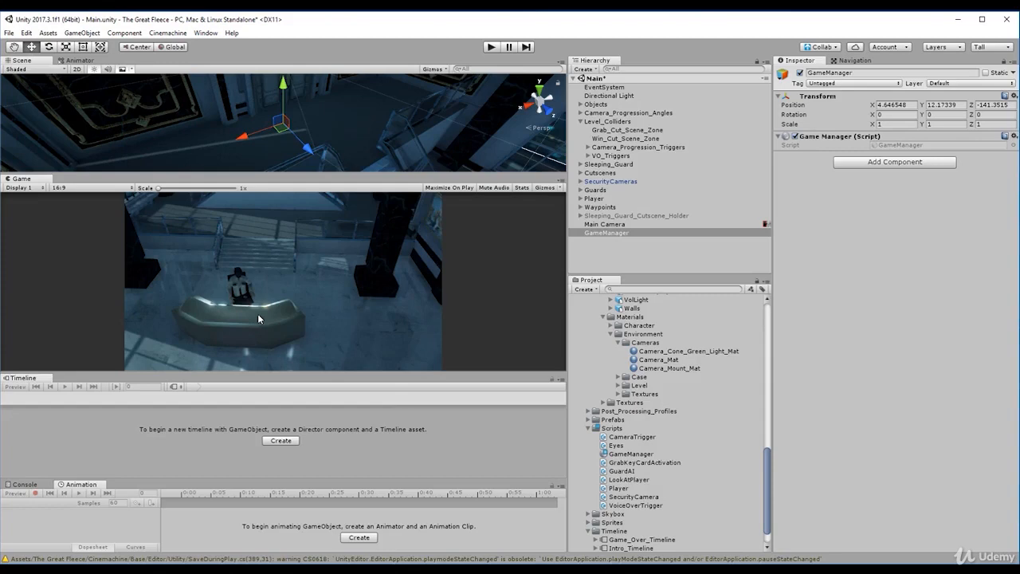
- Open the GameManager script in Visual Studio and reduce the class to an empty body with its opening brace on a separate line
double_click(637, 455)
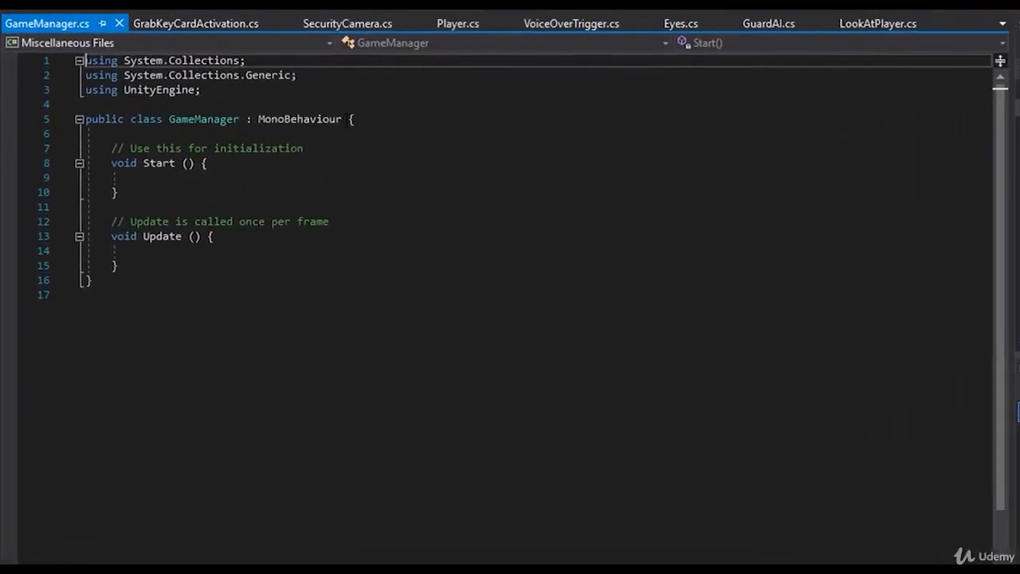
click(309, 204)
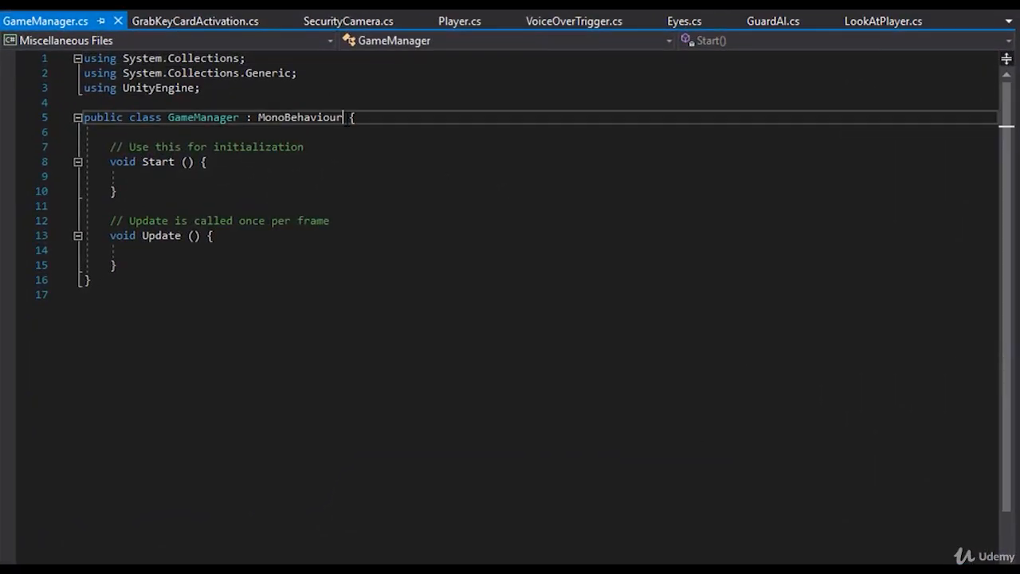
key(Return)
click(199, 176)
key(Return)
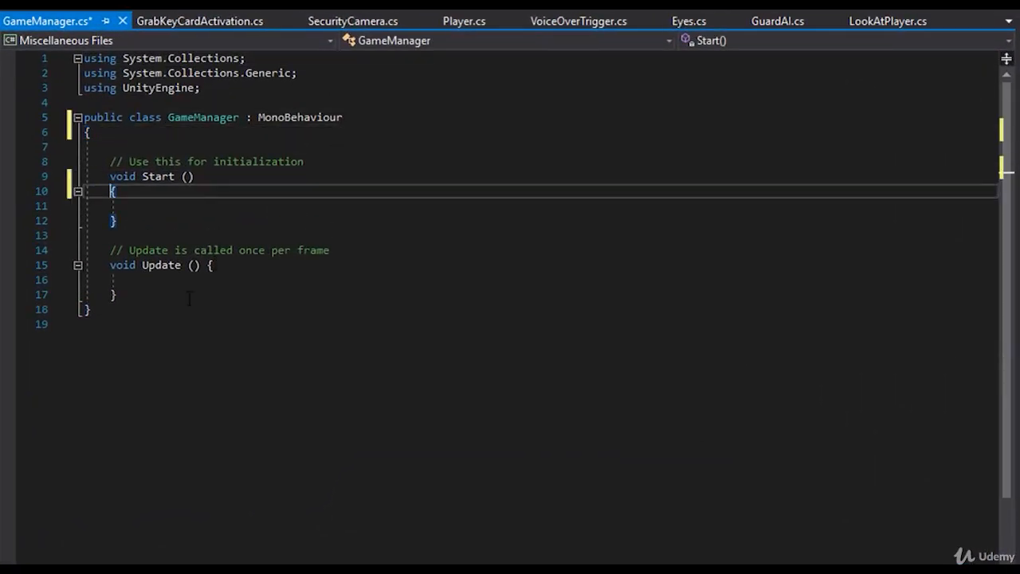
drag(188, 298, 153, 146)
key(Delete)
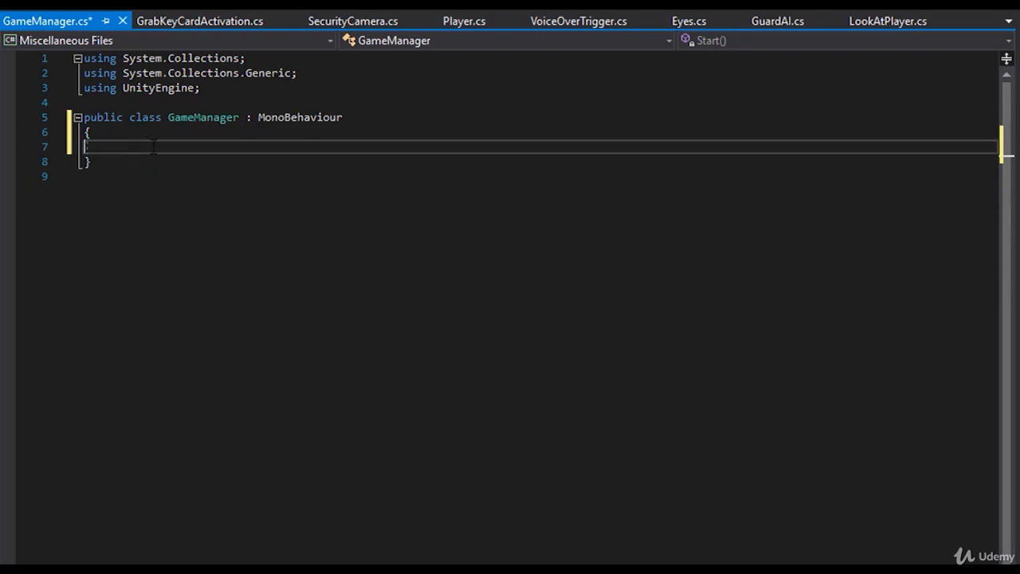
- Declare the field "private static int myInt;" in the GameManager class and save the script
key(Tab)
text(private static )
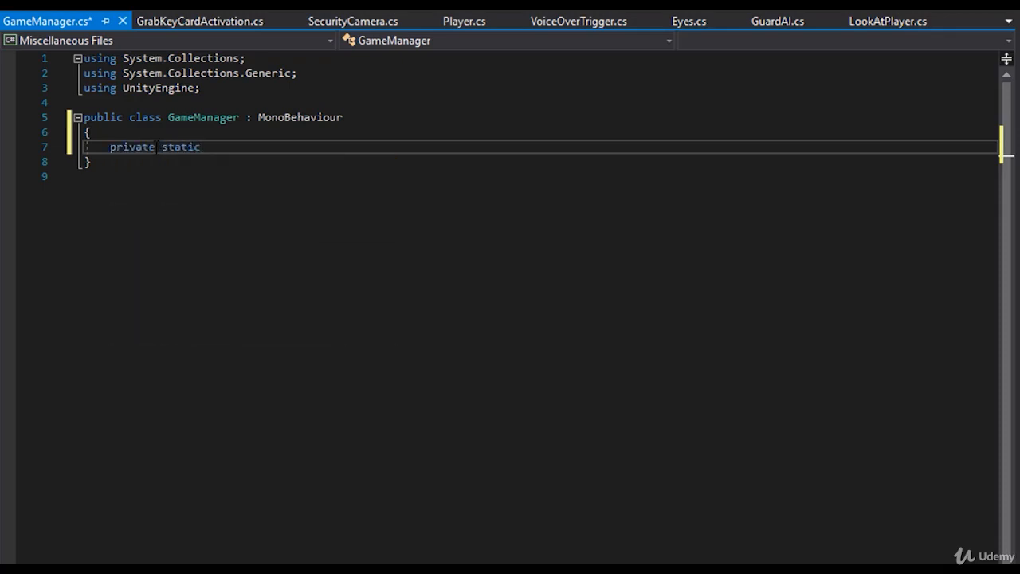
text(int)
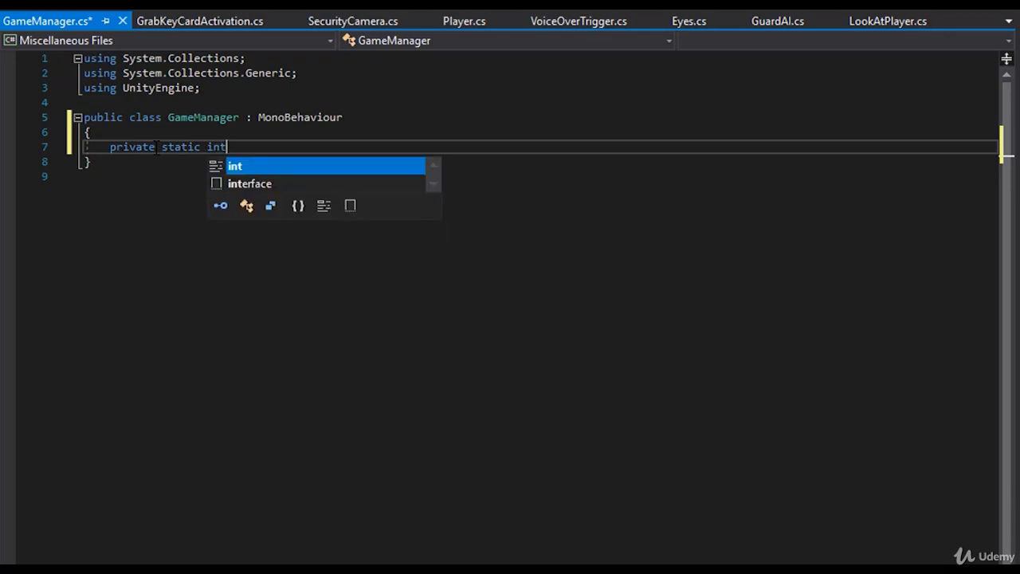
key(BackSpace)
key(BackSpace)
key(BackSpace)
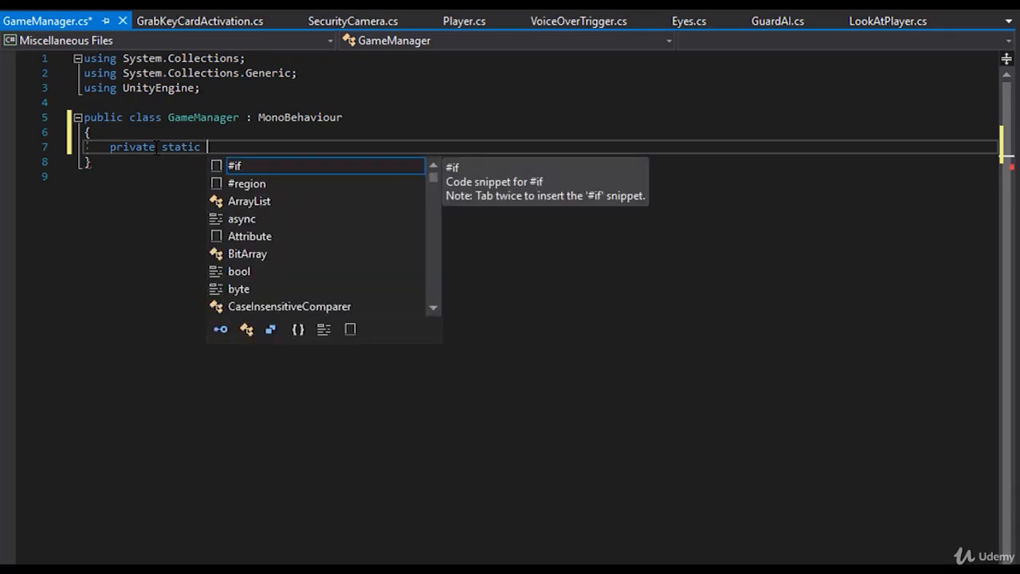
text(int myInt;)
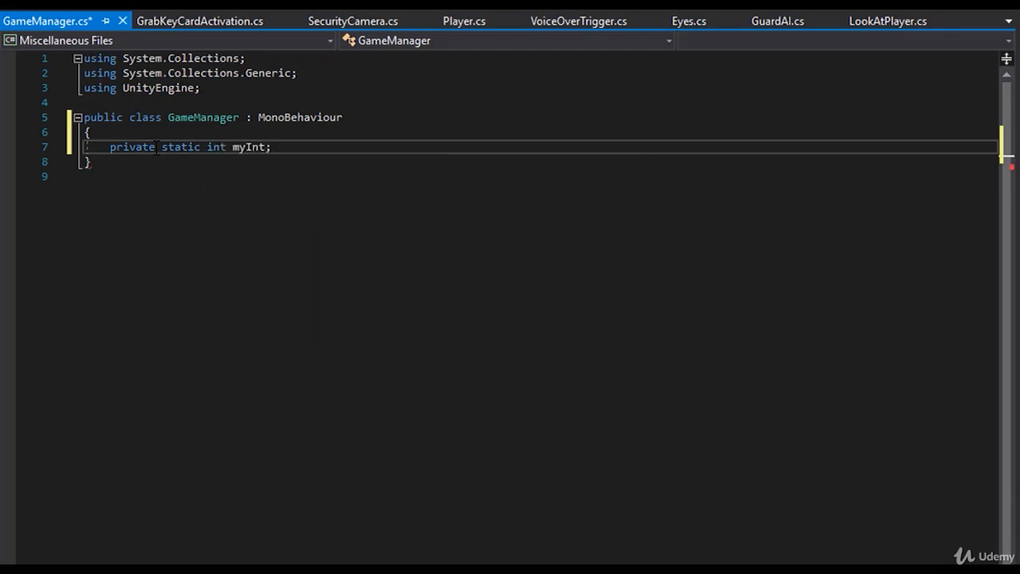
key(ctrl+s)
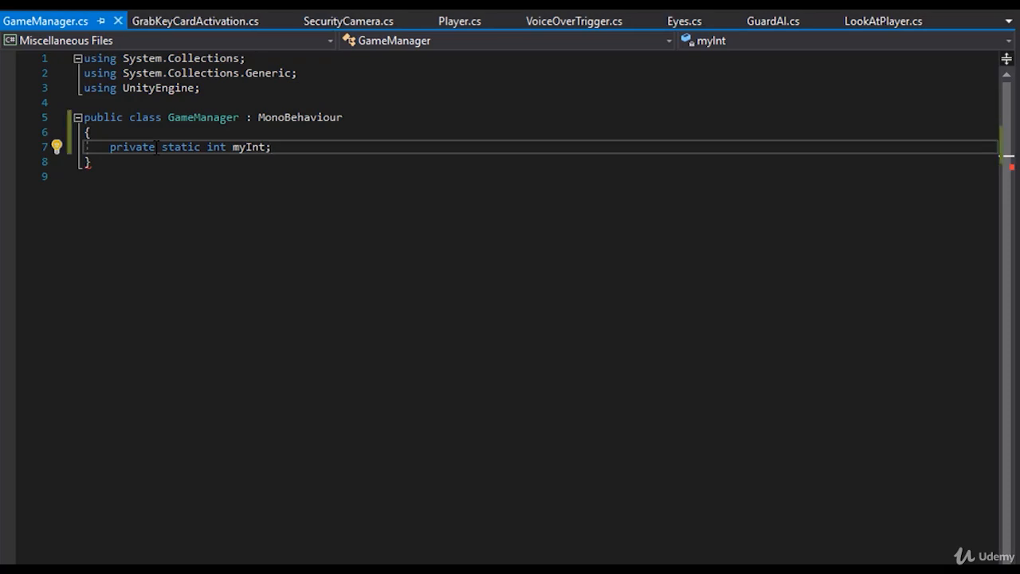
- Remove the static keyword from the myInt declaration, put it back and save the script
double_click(196, 147)
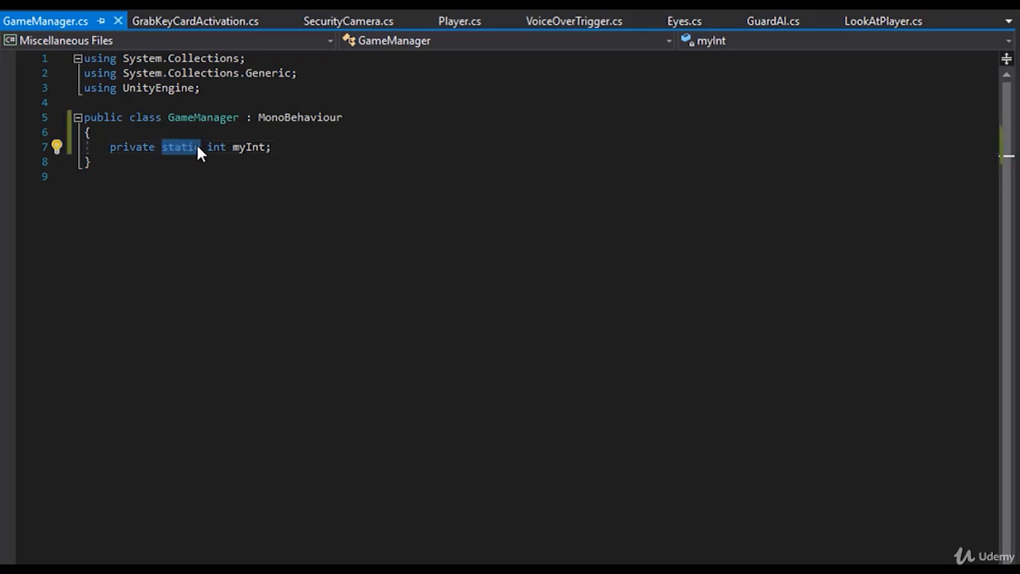
key(BackSpace)
key(BackSpace)
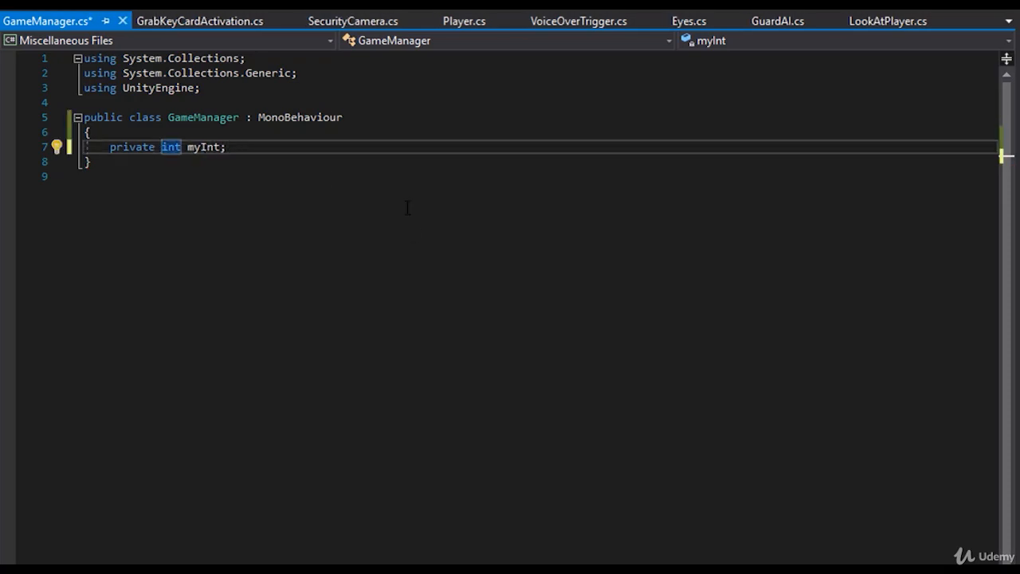
click(262, 147)
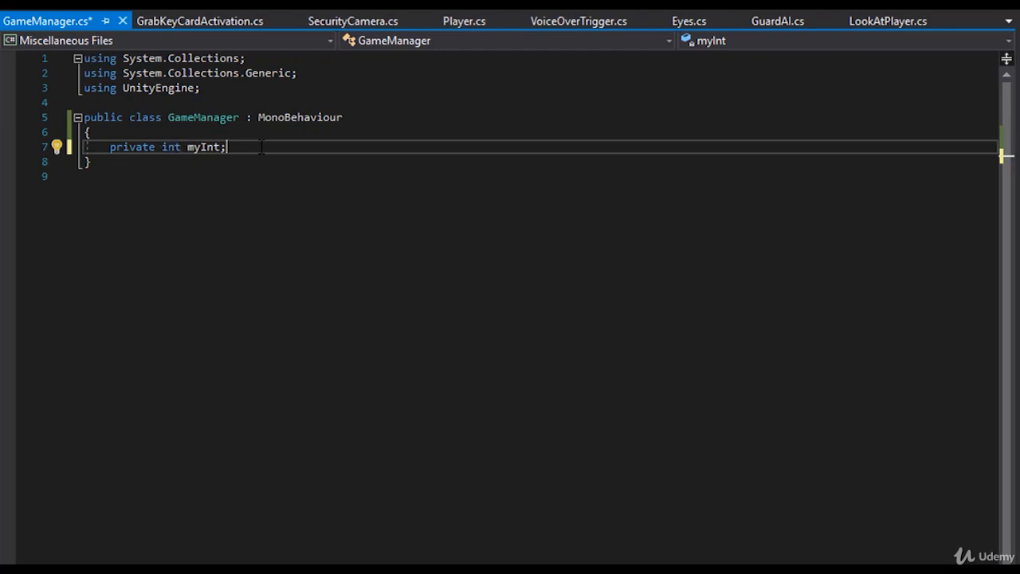
click(162, 146)
text(static)
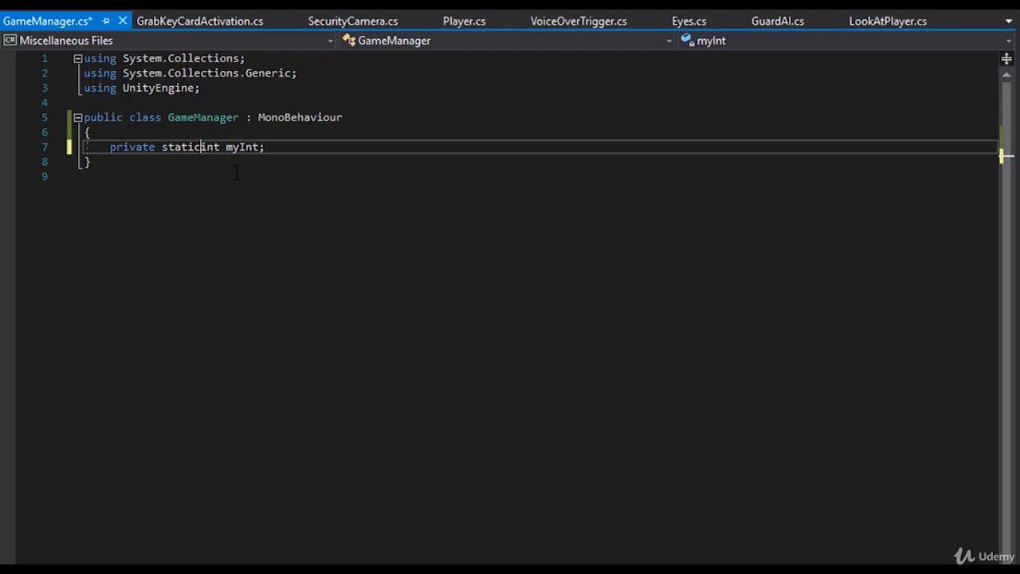
key(ctrl+s)
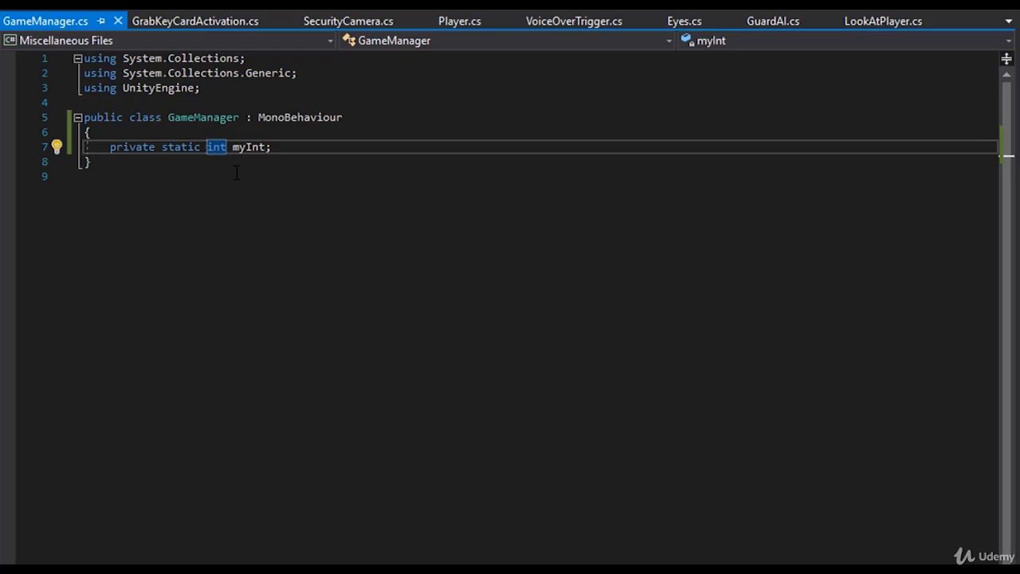
double_click(177, 148)
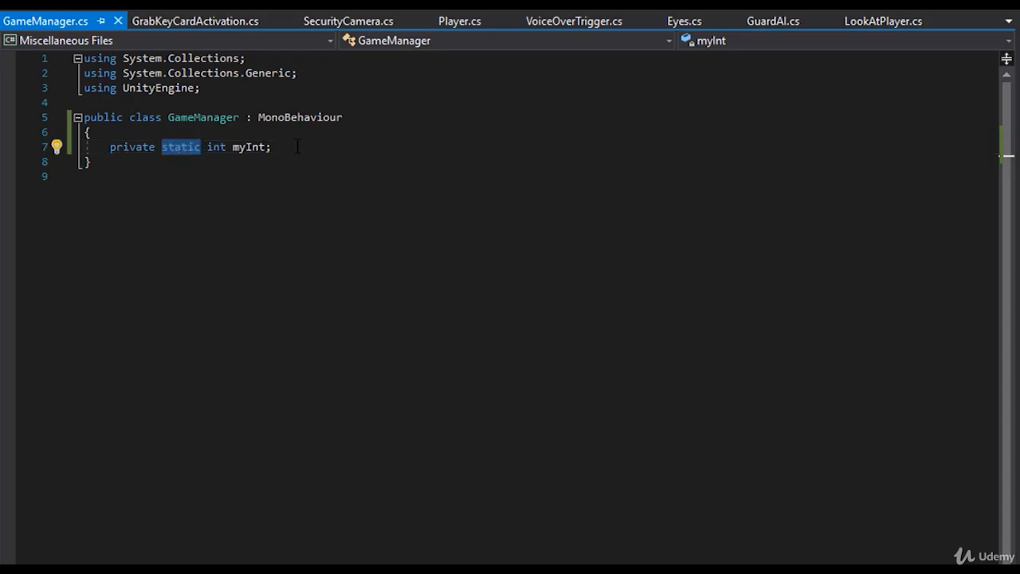
drag(271, 148, 232, 150)
double_click(243, 149)
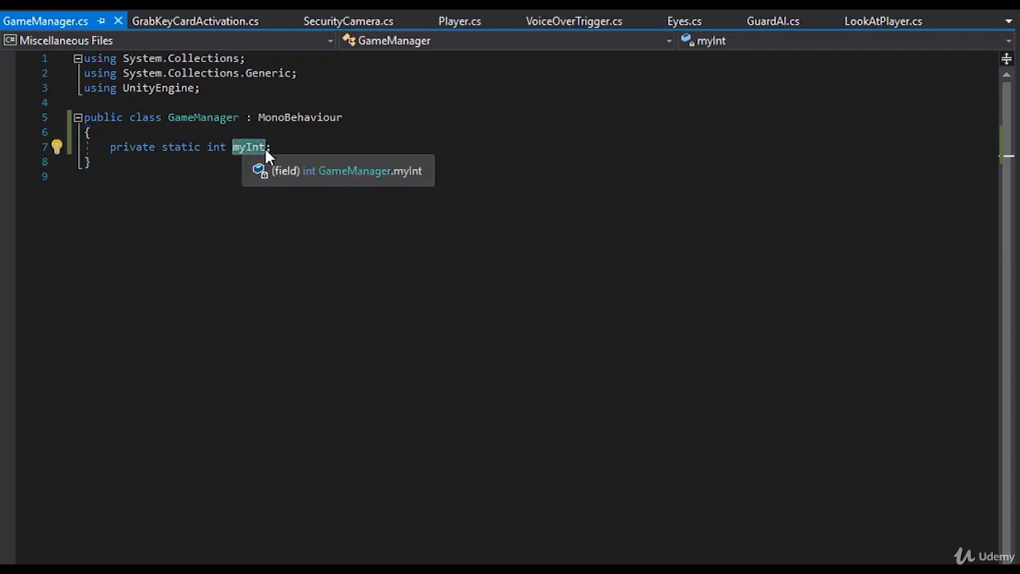
click(265, 149)
mouse_move(284, 148)
mouse_down()
mouse_move(180, 149)
mouse_move(273, 148)
mouse_up()
click(214, 118)
double_click(213, 118)
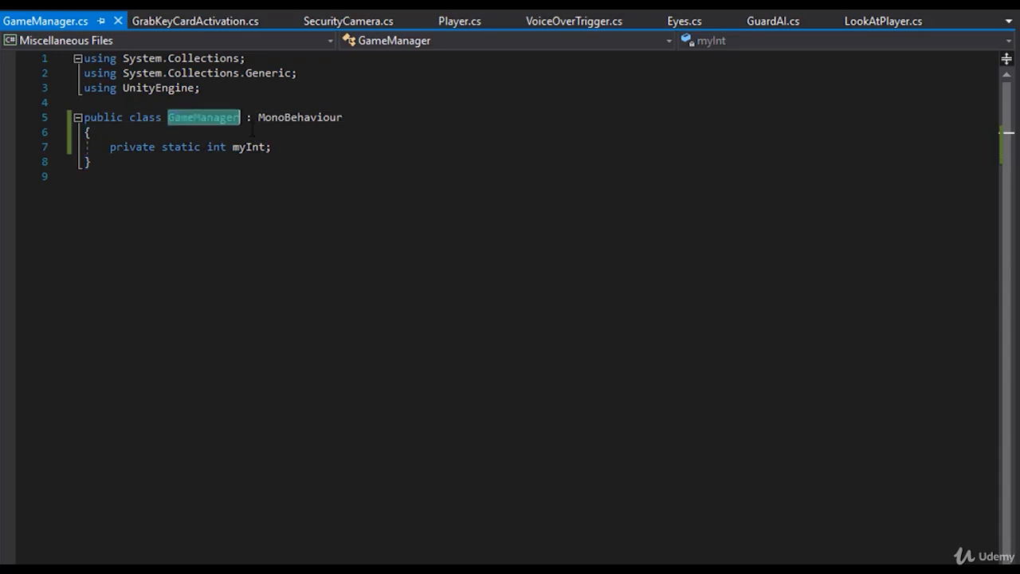
click(283, 161)
- Change the static field's type to GameManager and its name to _instance
click(216, 148)
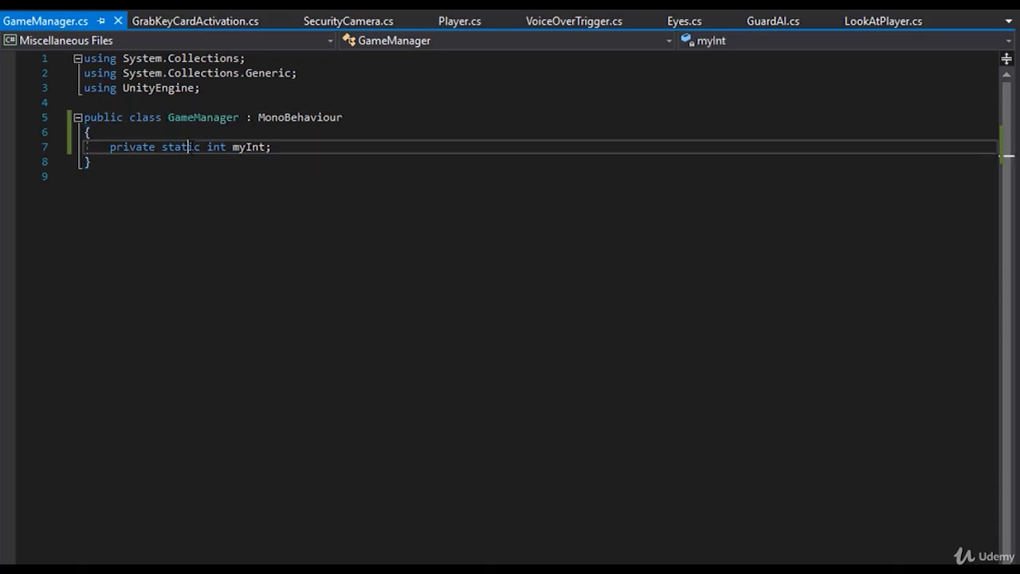
double_click(216, 148)
text(GameManager)
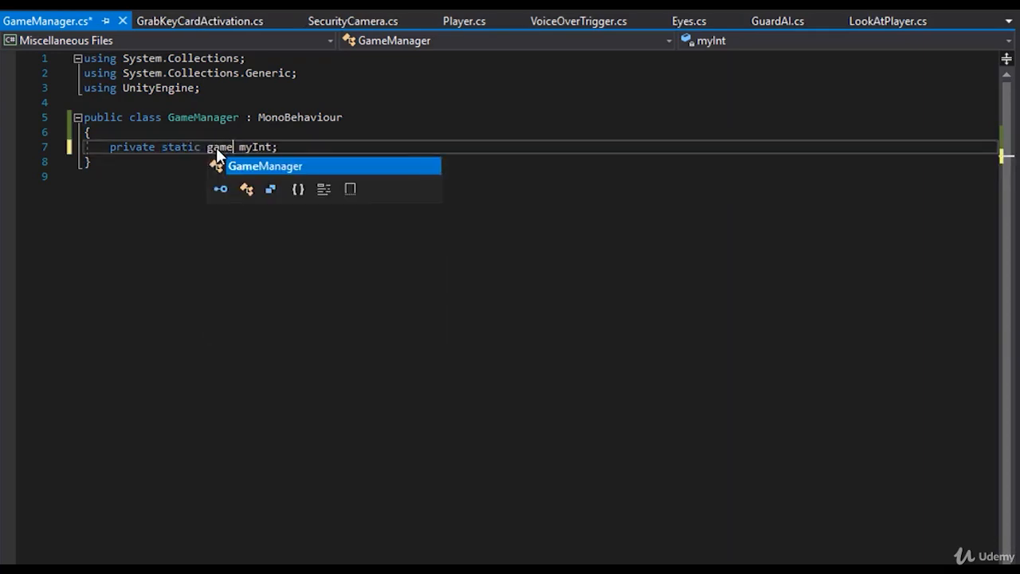
double_click(295, 145)
text(+)
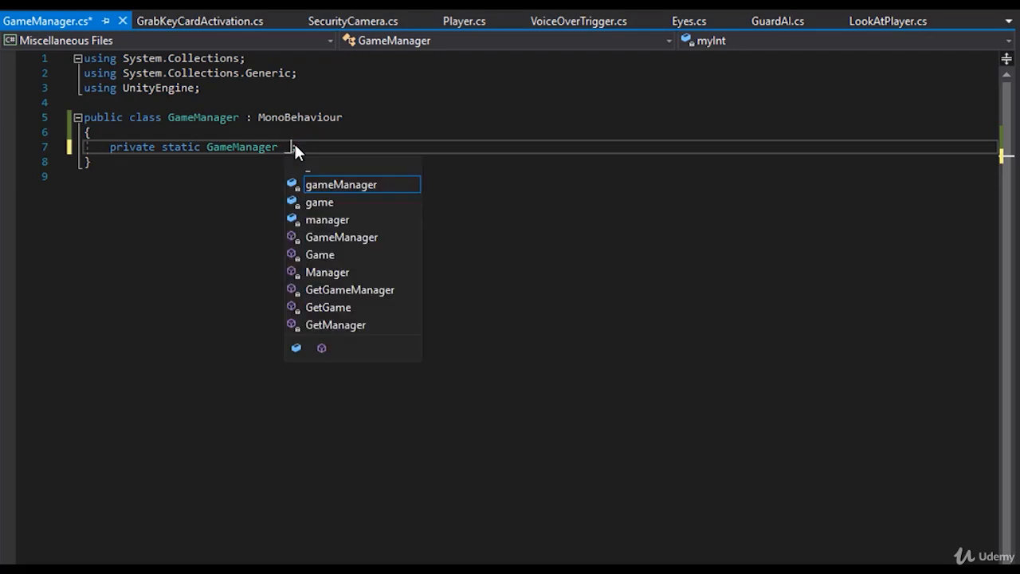
text(instance;)
key(Escape)
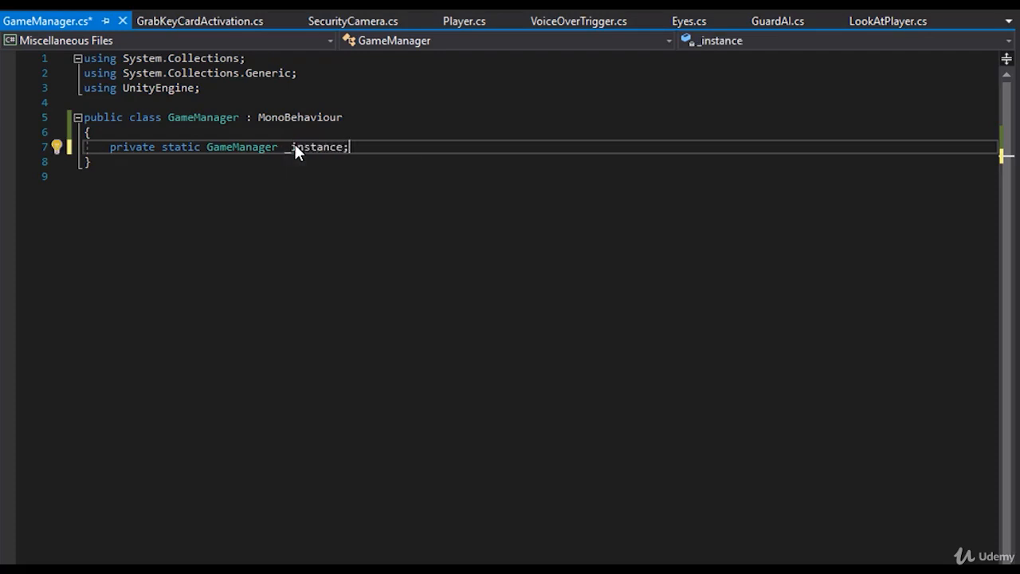
double_click(226, 119)
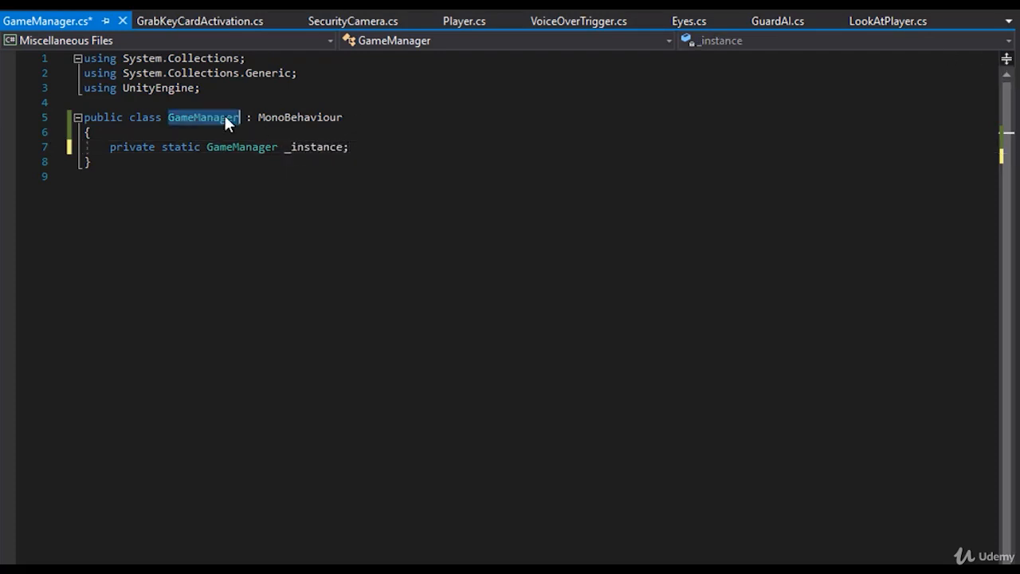
double_click(309, 147)
click(349, 146)
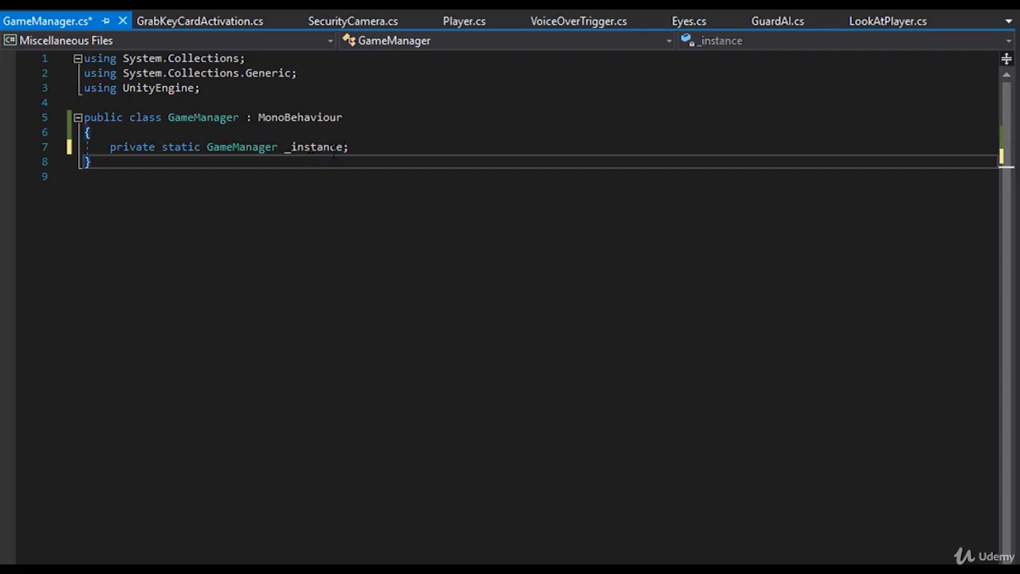
drag(349, 147, 112, 147)
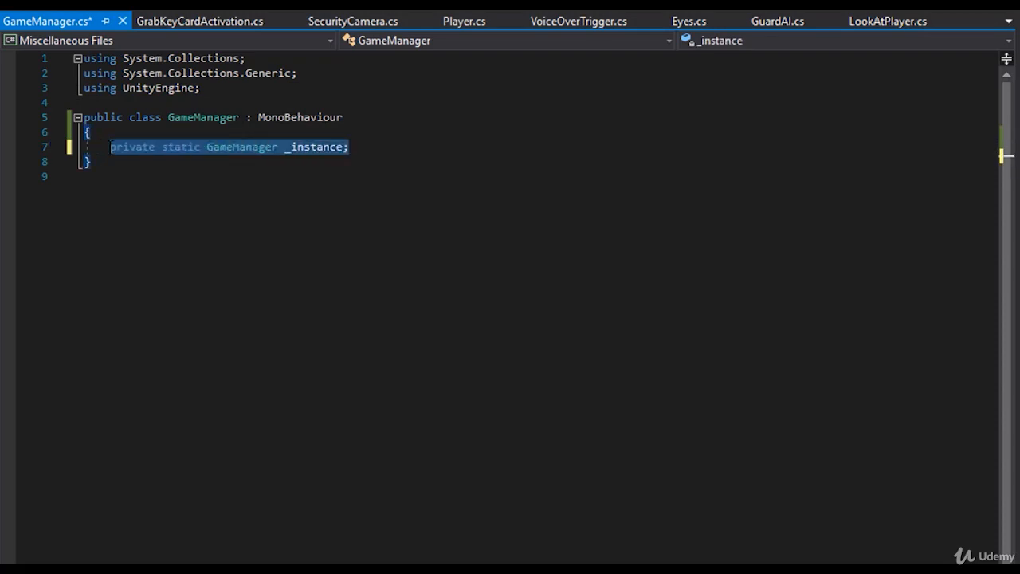
double_click(316, 147)
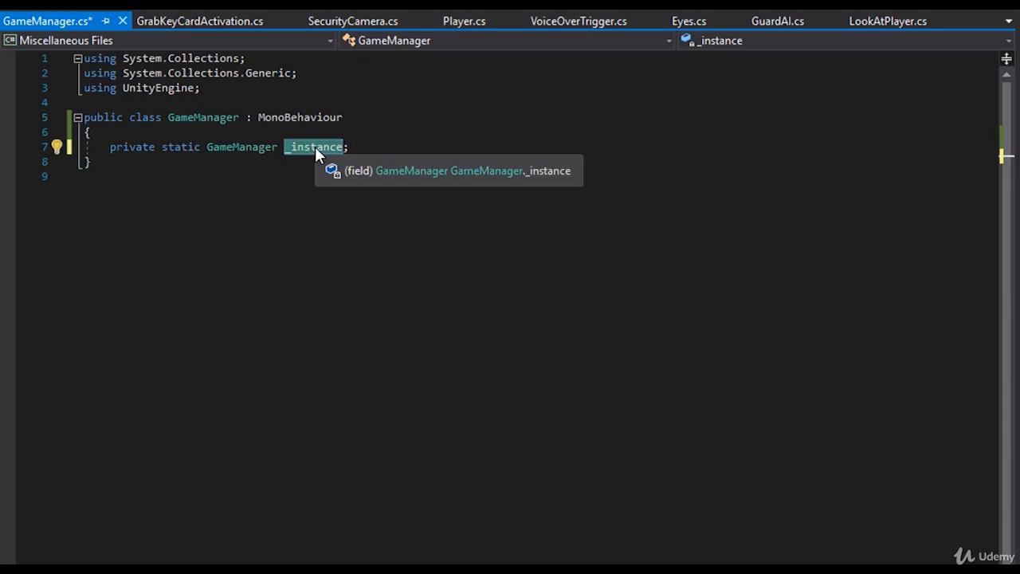
click(315, 146)
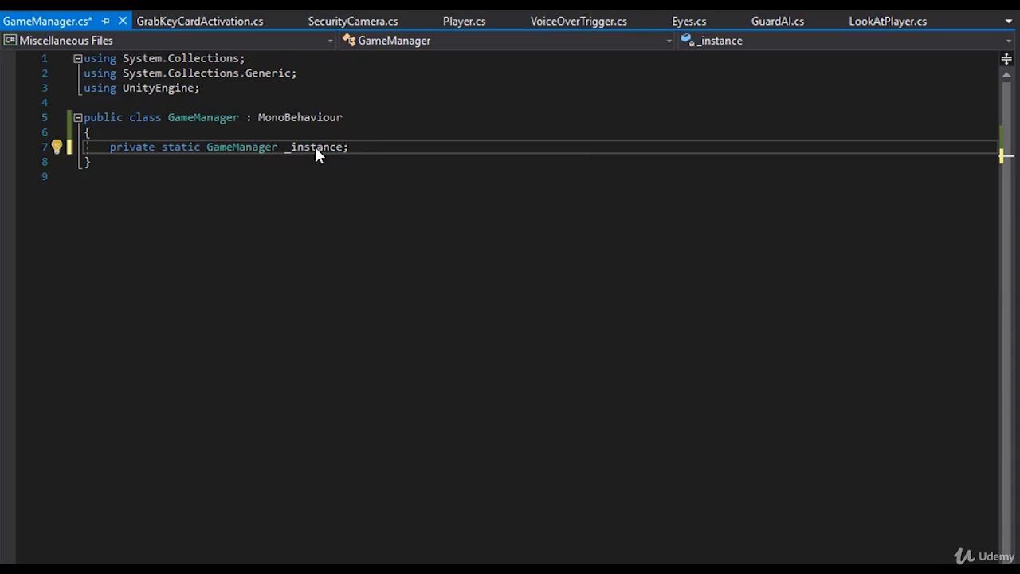
double_click(315, 147)
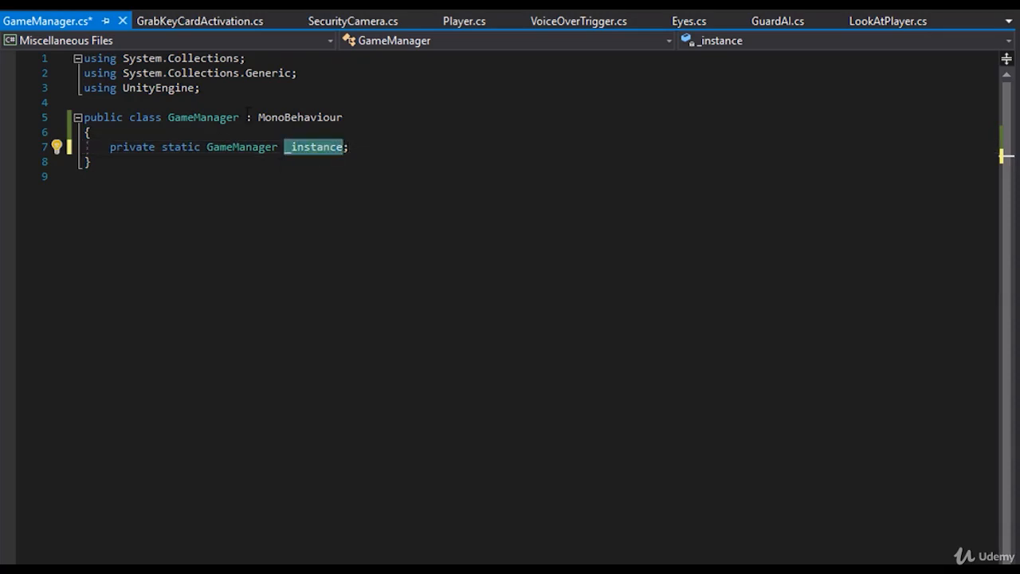
- Below the _instance field, declare "public static GameManager Instance" with an empty body in braces
click(372, 147)
key(Return)
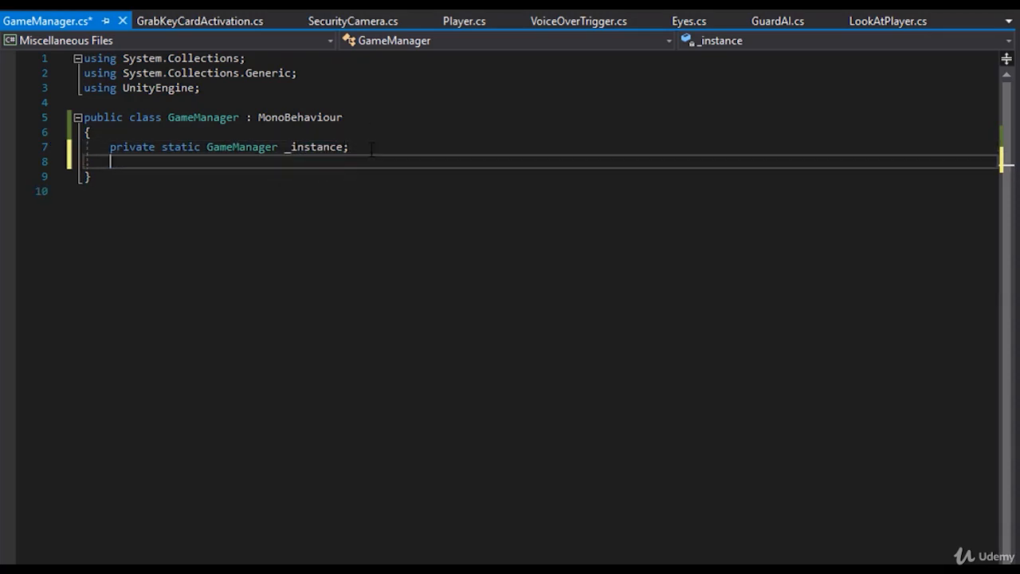
text(public static )
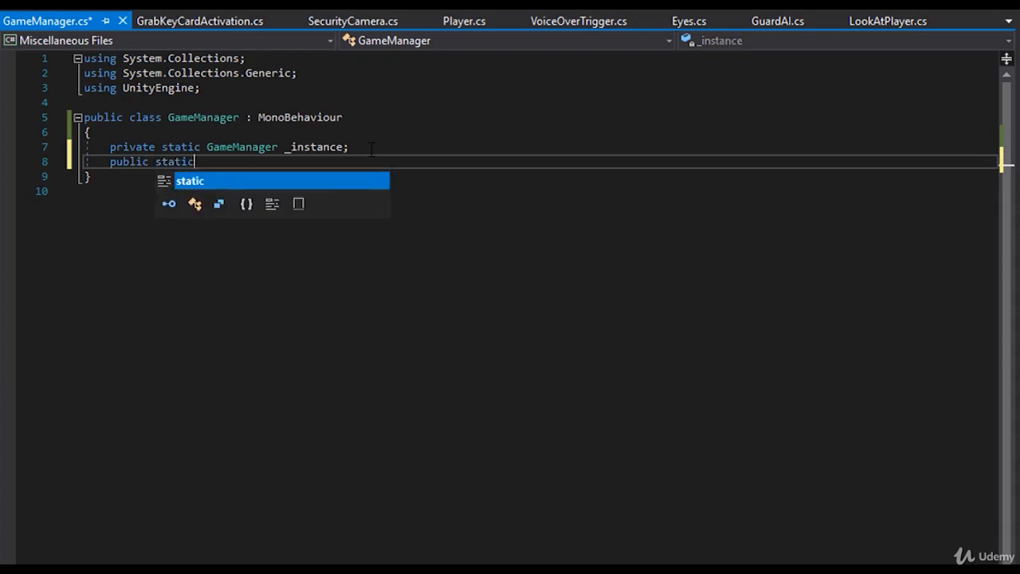
text(game)
key(Tab)
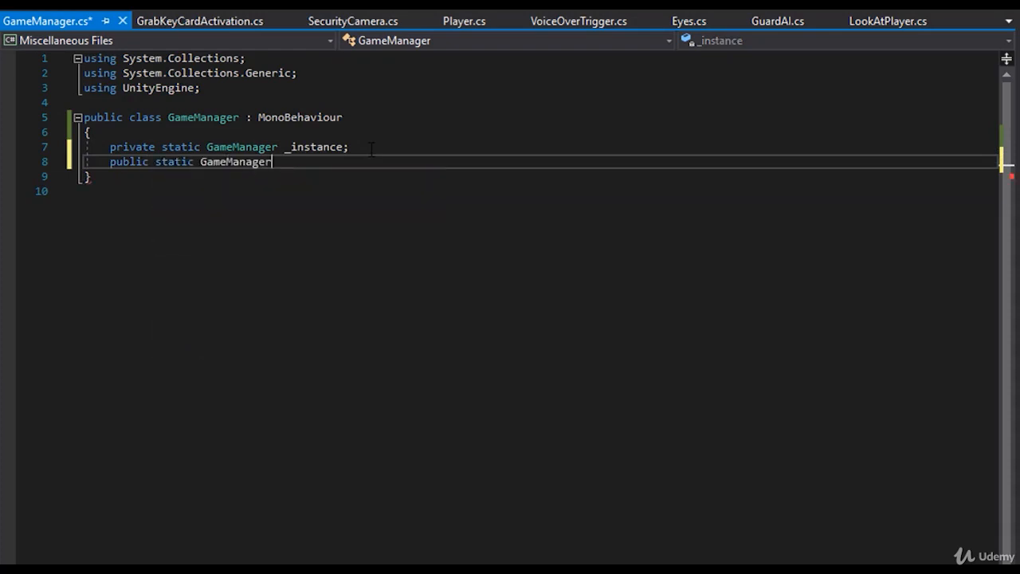
text(Instance)
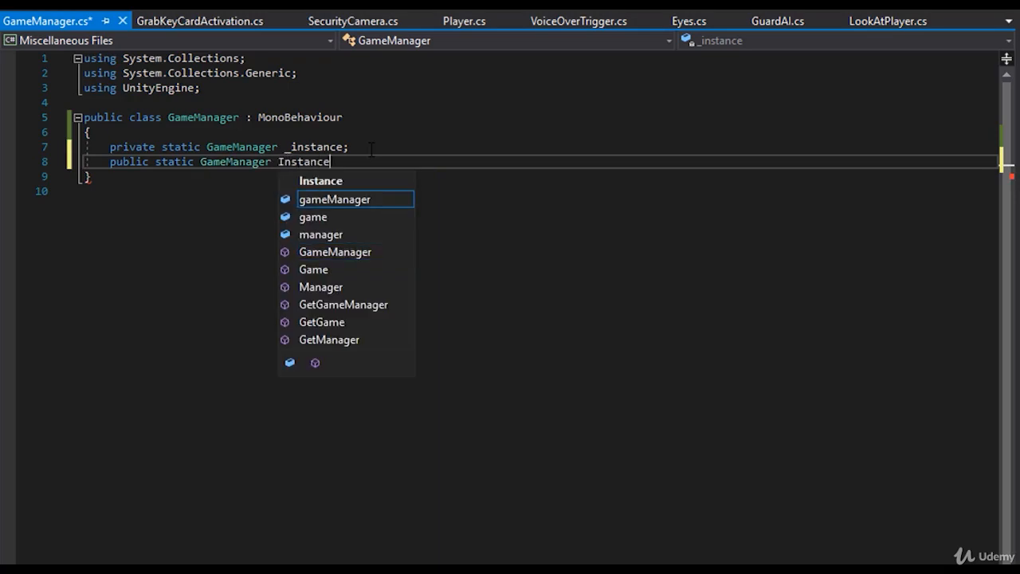
key(Escape)
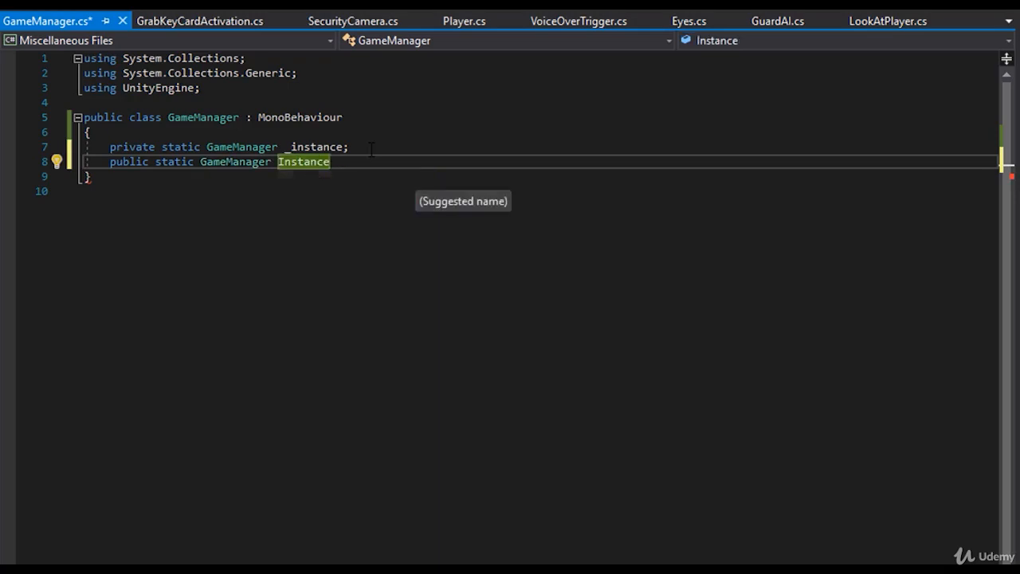
key(Return)
text({)
key(Return)
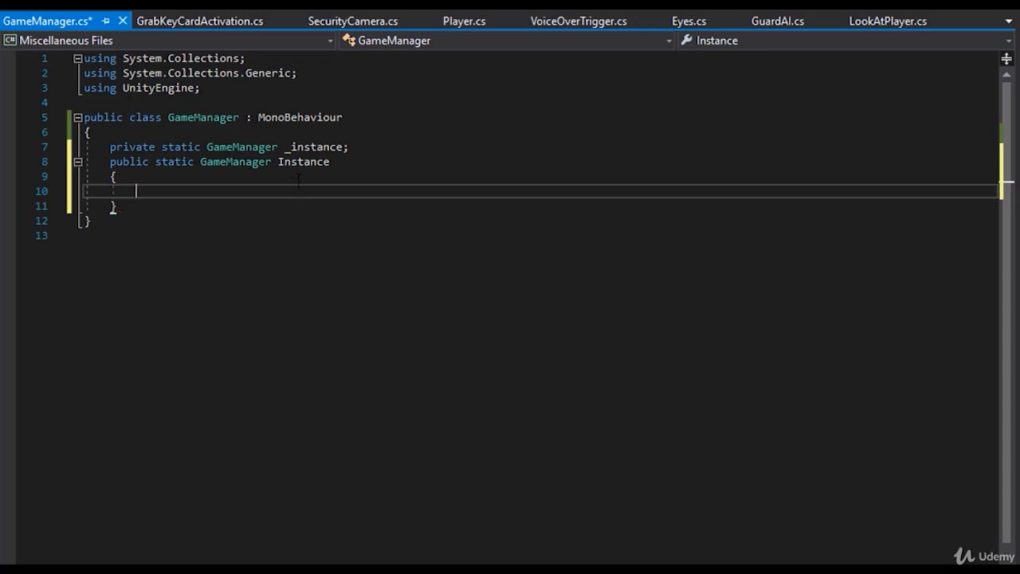
click(341, 163)
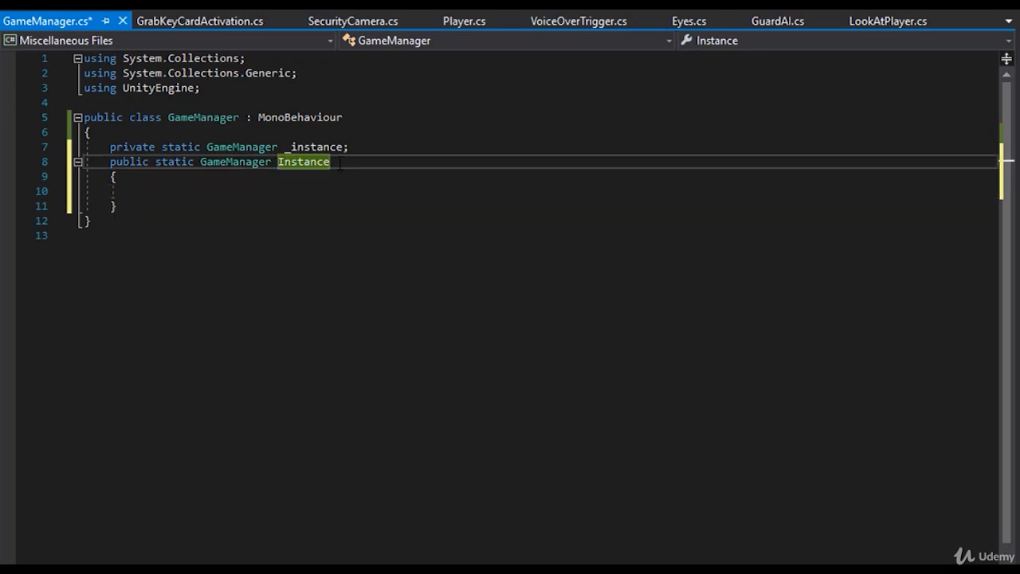
click(126, 177)
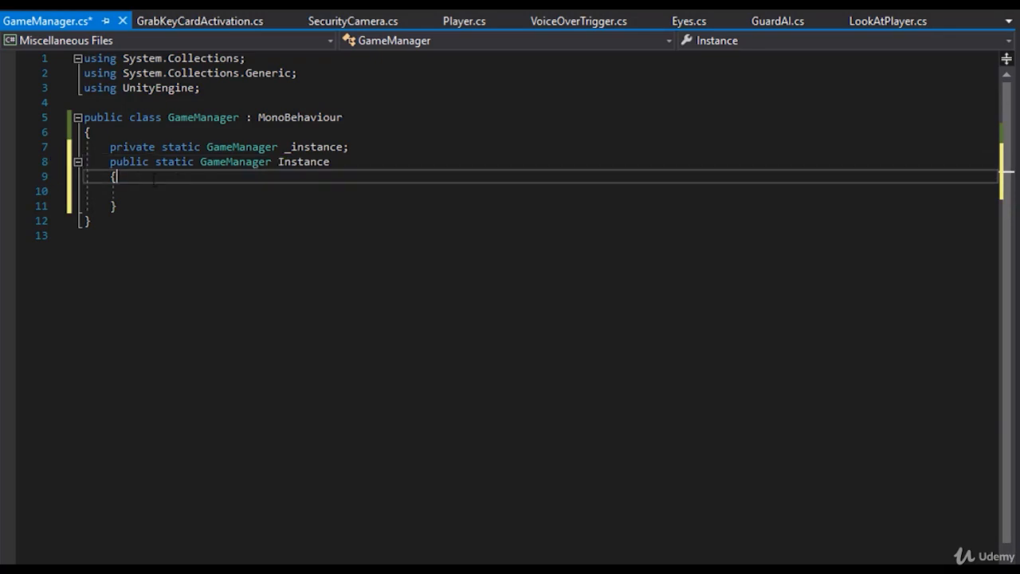
drag(110, 177, 104, 207)
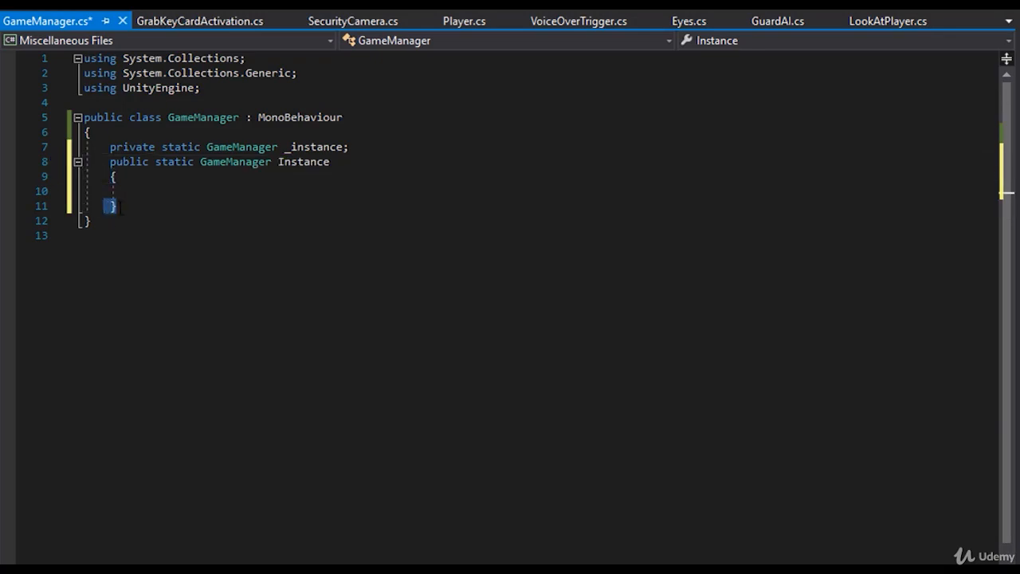
click(176, 192)
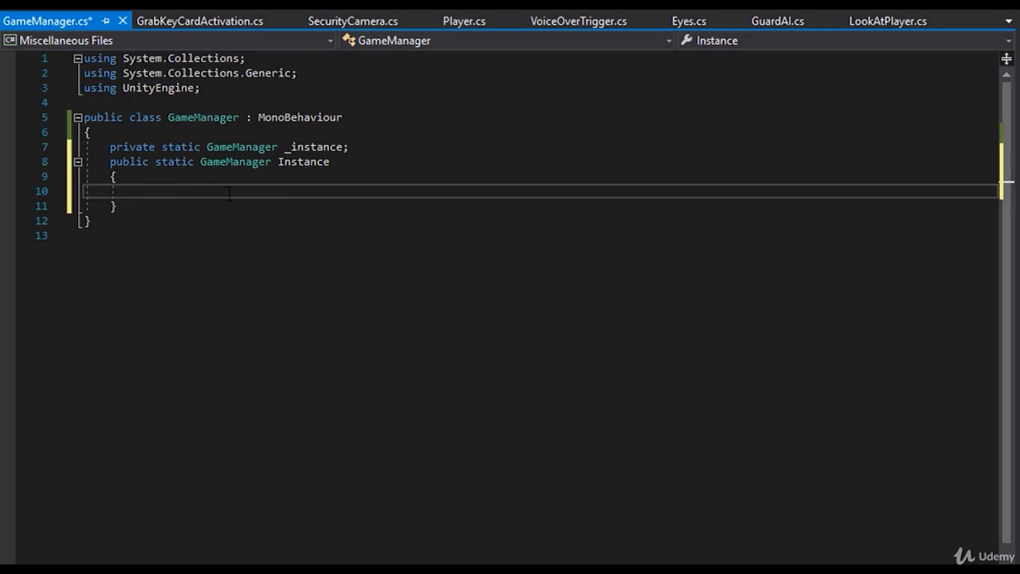
- Add an empty "void Start()" method below the Instance property, separated by a blank line
key(Down)
key(Return)
key(Return)
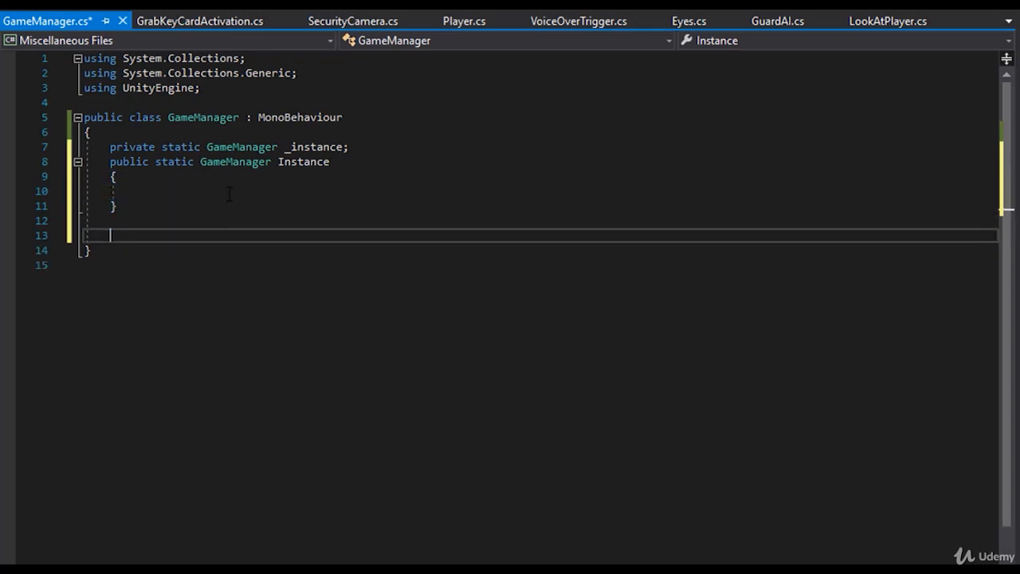
text(void Start())
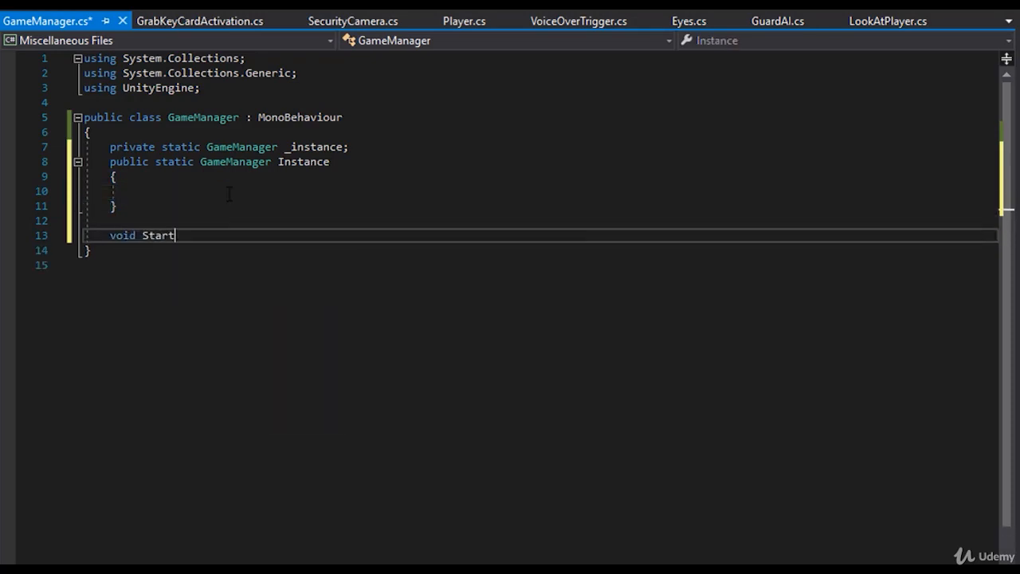
key(Return)
text({)
key(Return)
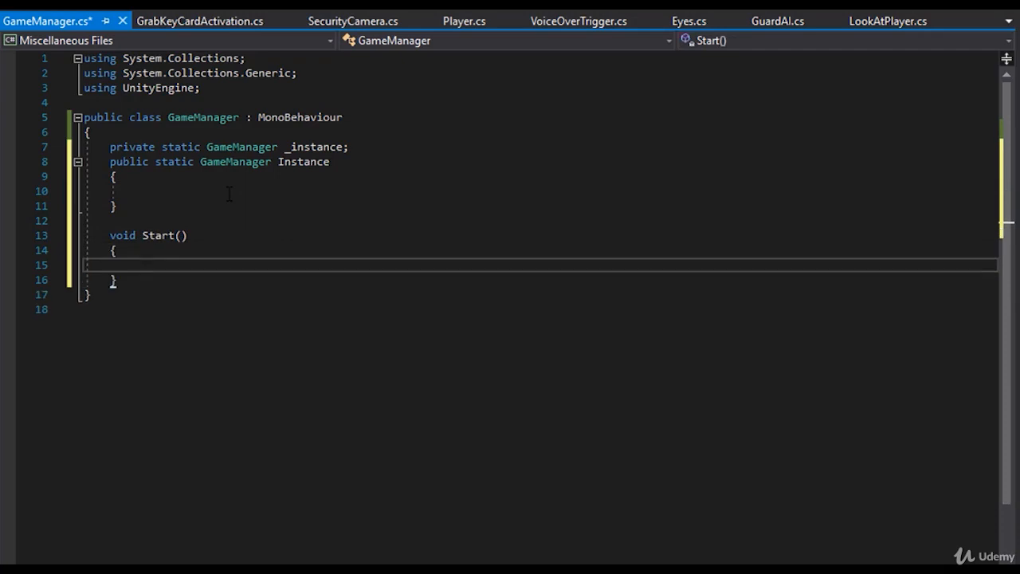
text(trans)
key(BackSpace)
key(BackSpace)
key(BackSpace)
key(BackSpace)
key(BackSpace)
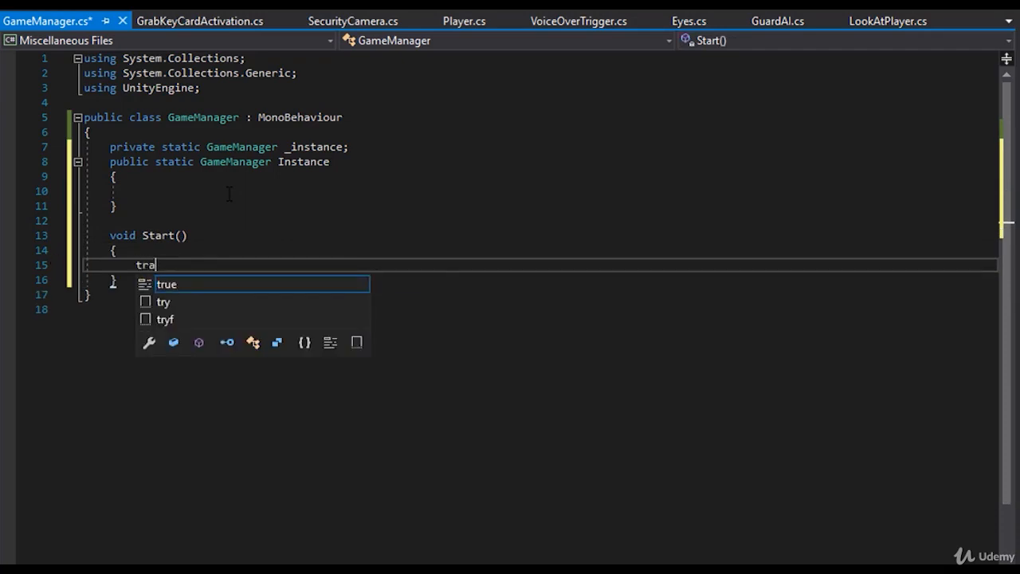
text(transform.positon =)
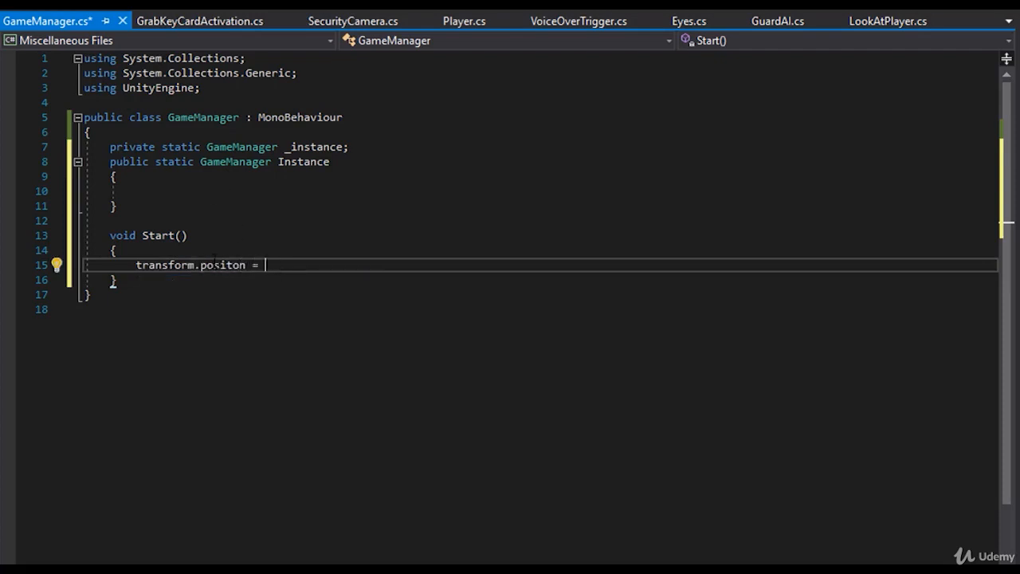
key(shift+Home)
key(BackSpace)
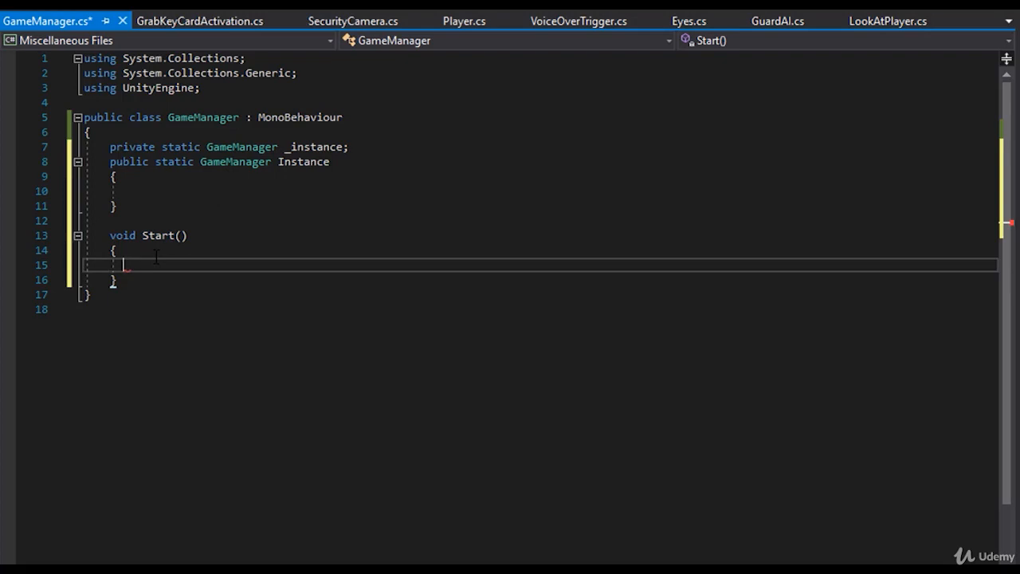
- Save the GameManager script, switch to Unity to let it reload, and return to the code
click(156, 255)
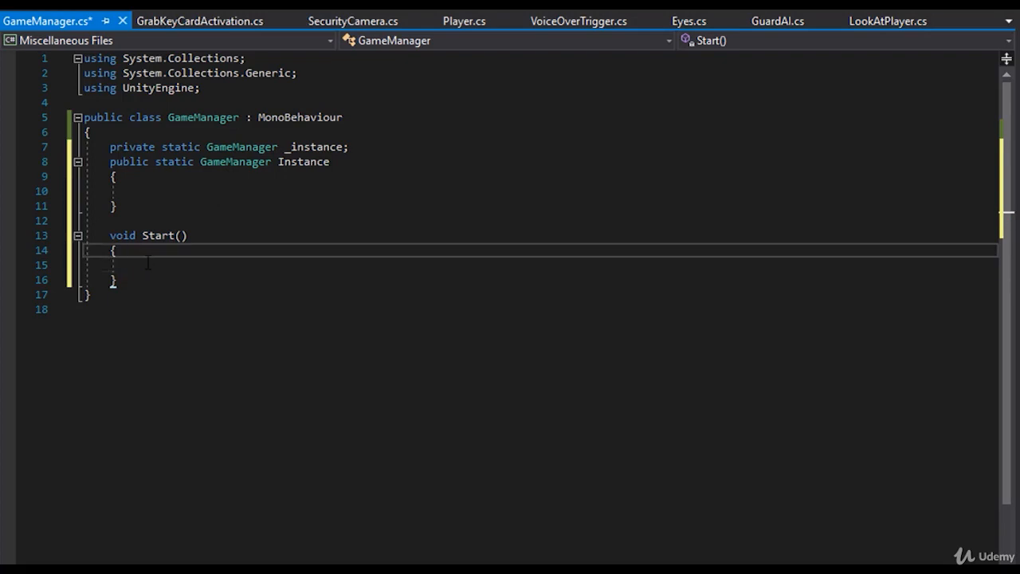
key(ctrl+s)
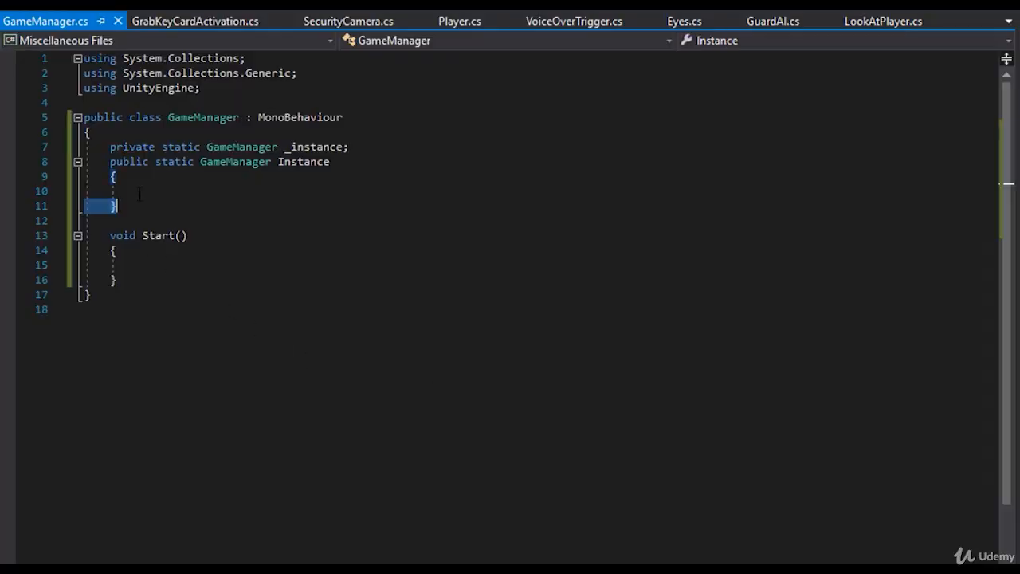
key(Up)
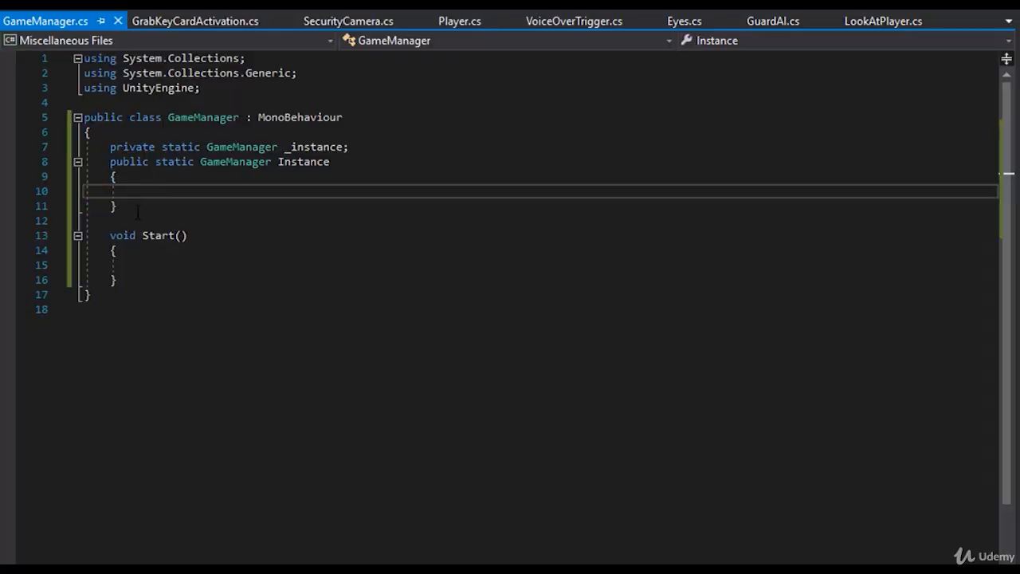
- Comment out the Instance property's declaration and both of its braces with //, and save the script
drag(137, 211, 110, 174)
click(110, 173)
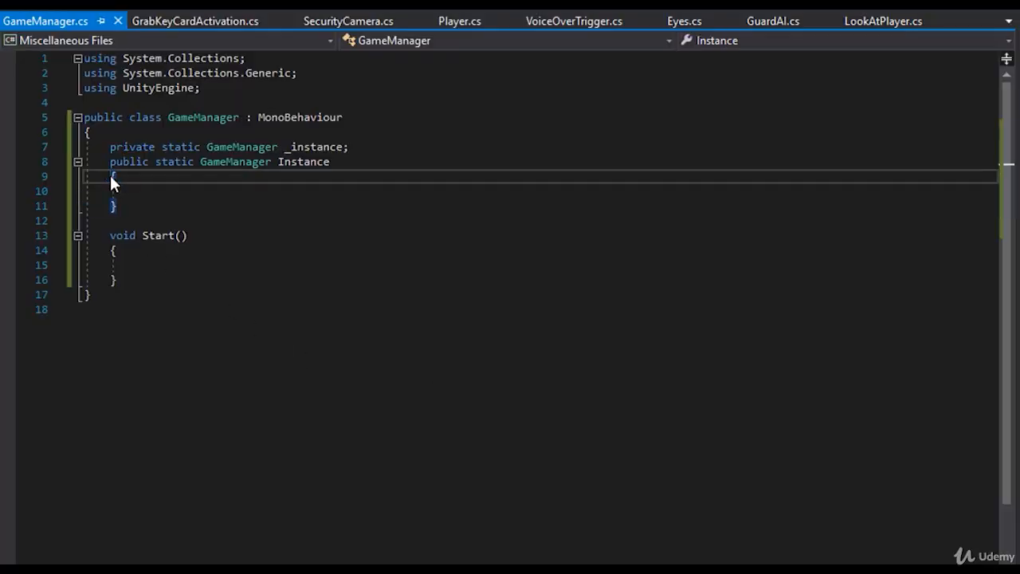
text(//)
key(Down)
key(Down)
key(Home)
key(Home)
text(//)
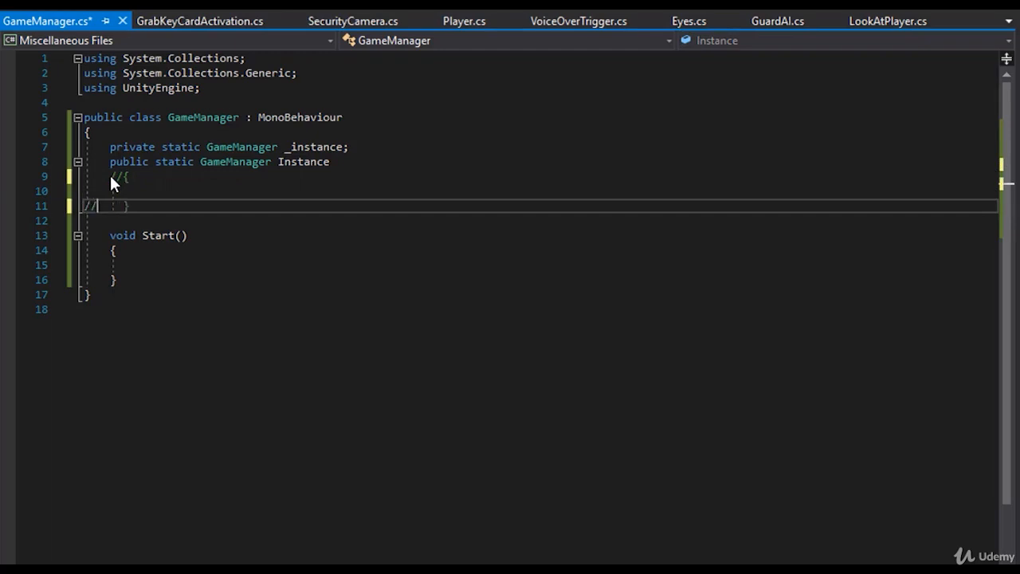
key(Up)
key(Up)
key(Up)
text(//)
key(ctrl+s)
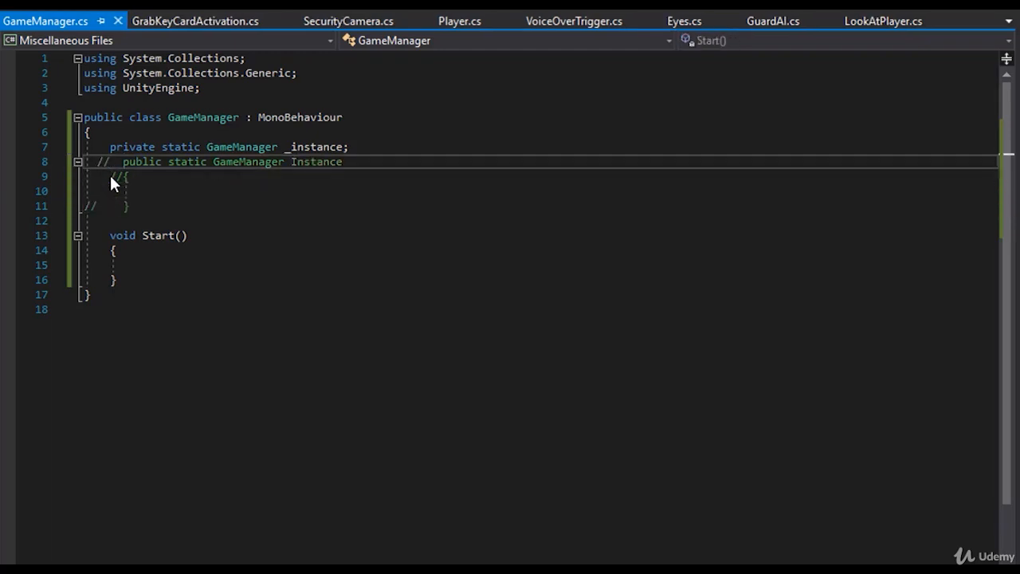
click(156, 265)
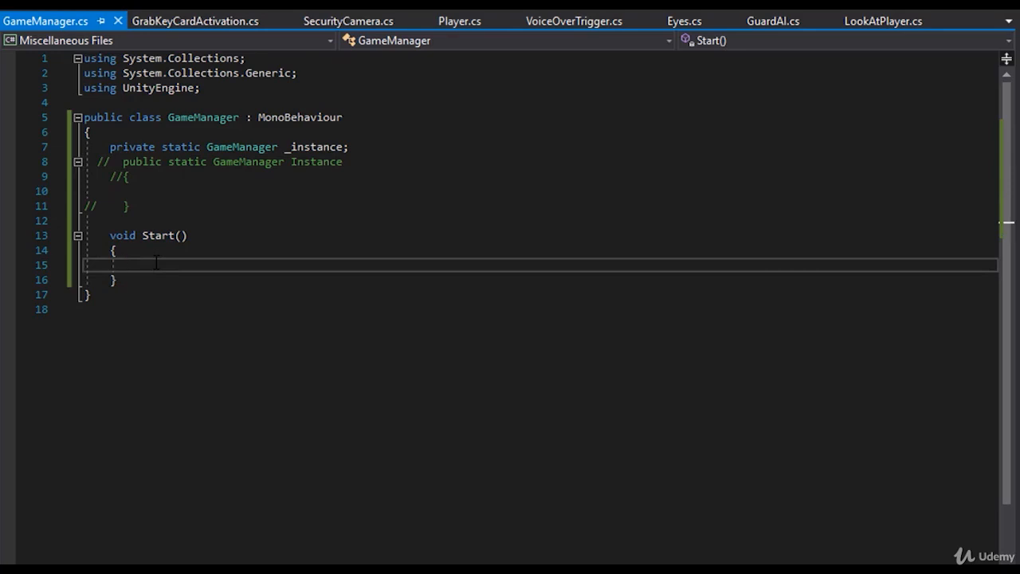
text(tran)
key(BackSpace)
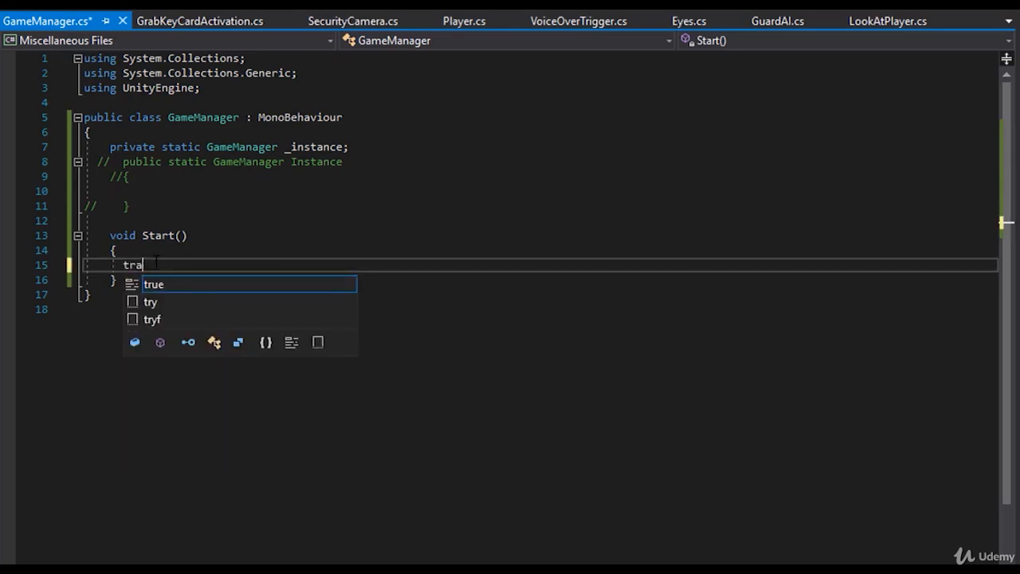
key(BackSpace)
key(BackSpace)
key(BackSpace)
key(ctrl+s)
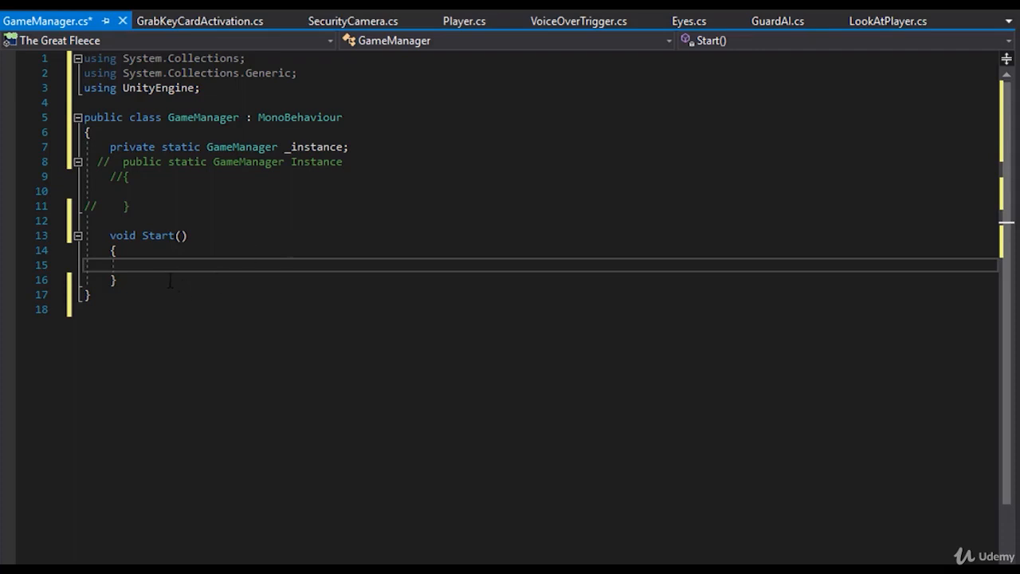
- Try code completion inside Start() by entering "transform.pos", and clear the text from the line
text(transform.pos)
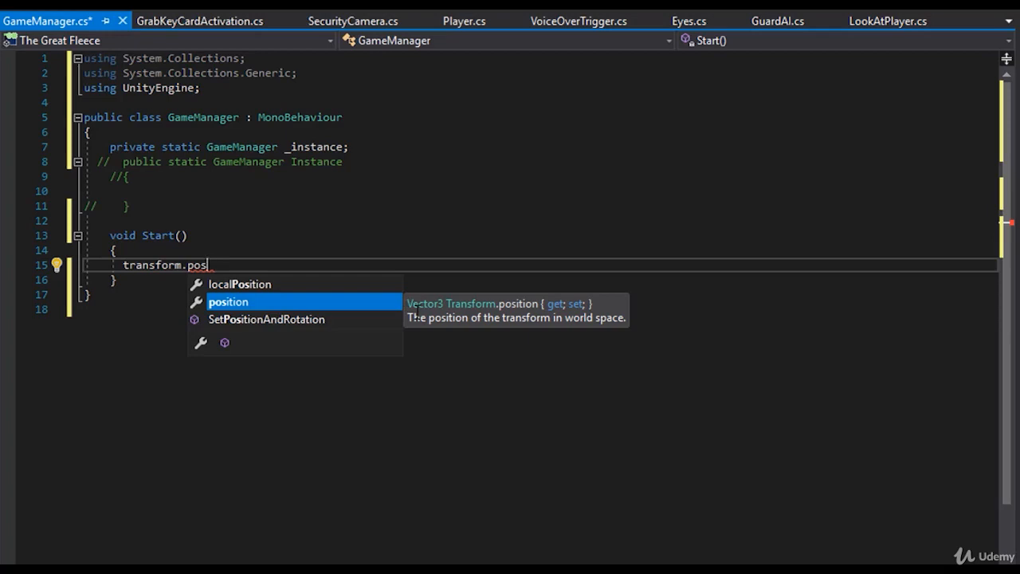
click(222, 247)
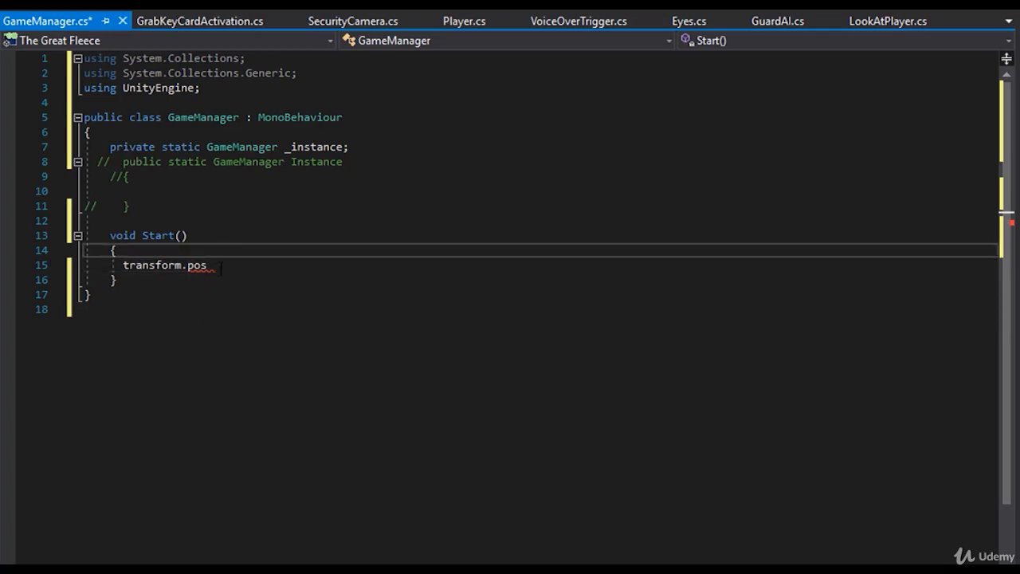
drag(221, 267, 122, 266)
key(BackSpace)
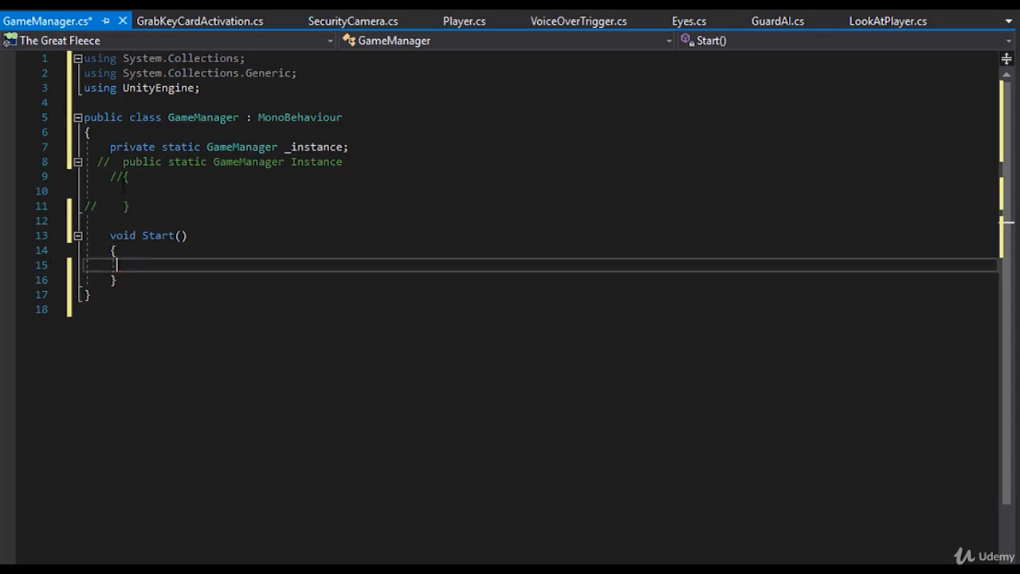
- Remove the comment slashes from the Instance property's declaration and both of its braces
click(123, 178)
key(BackSpace)
key(BackSpace)
click(104, 206)
key(BackSpace)
key(BackSpace)
key(BackSpace)
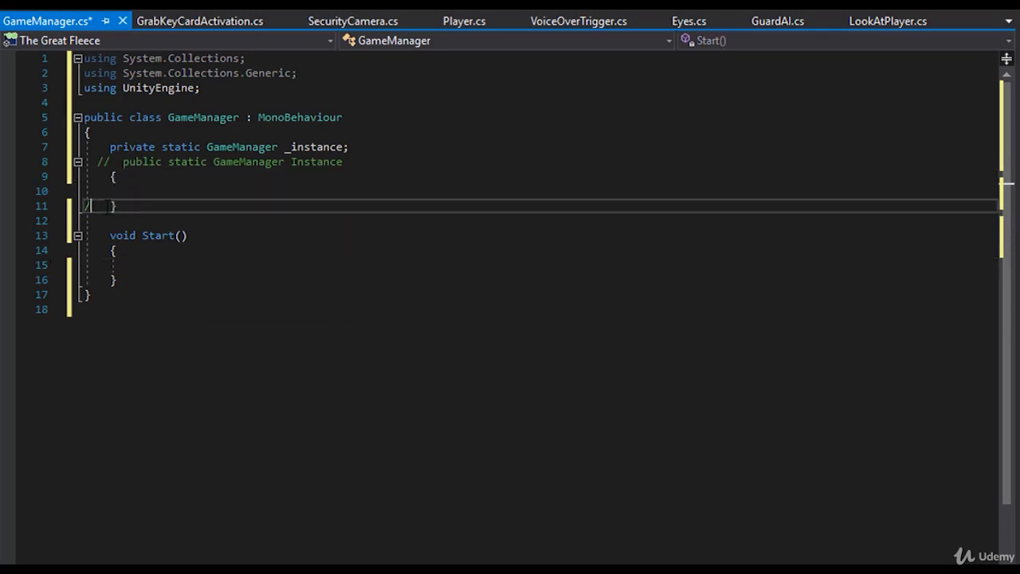
click(110, 162)
key(BackSpace)
key(BackSpace)
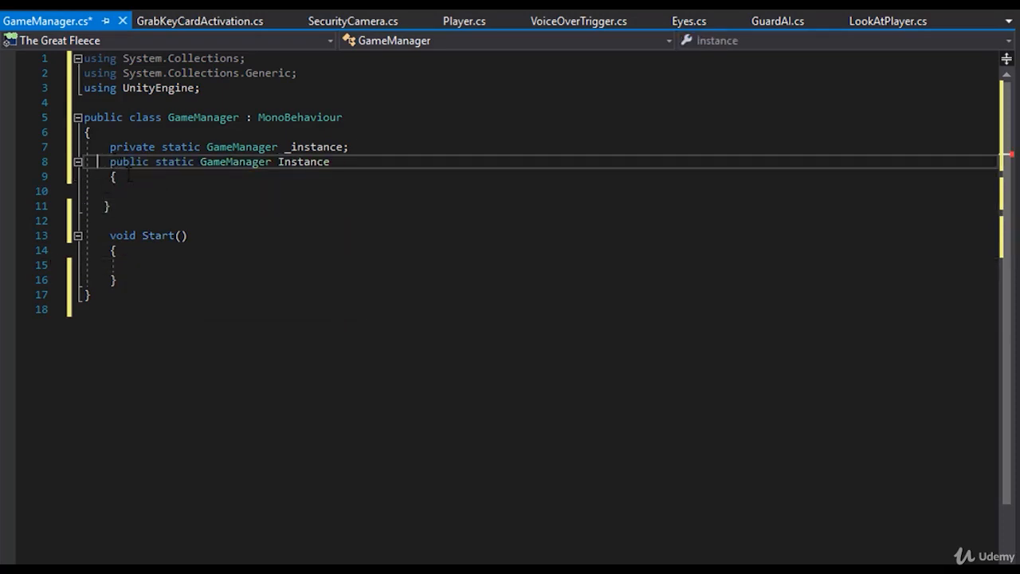
click(106, 206)
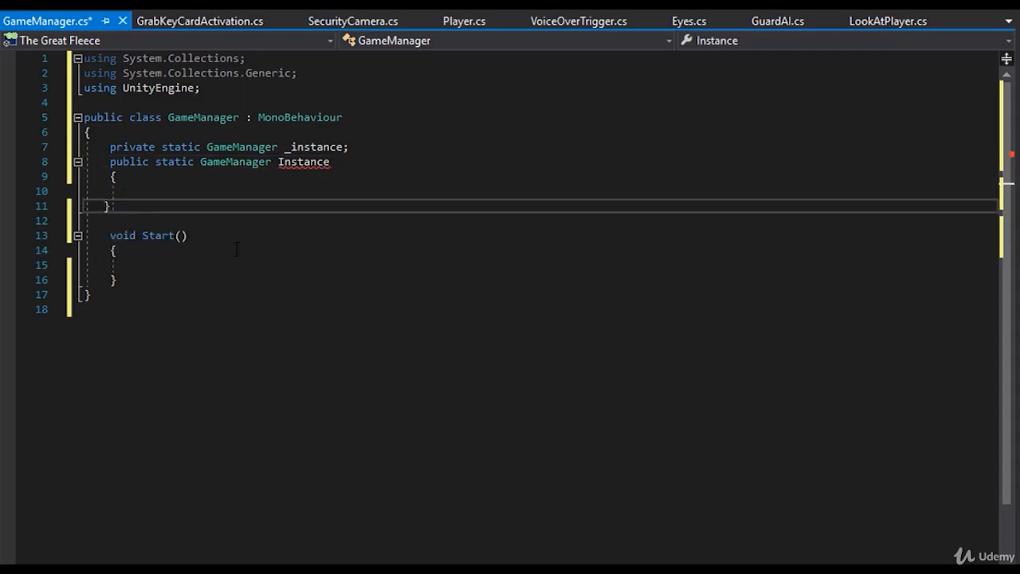
click(170, 192)
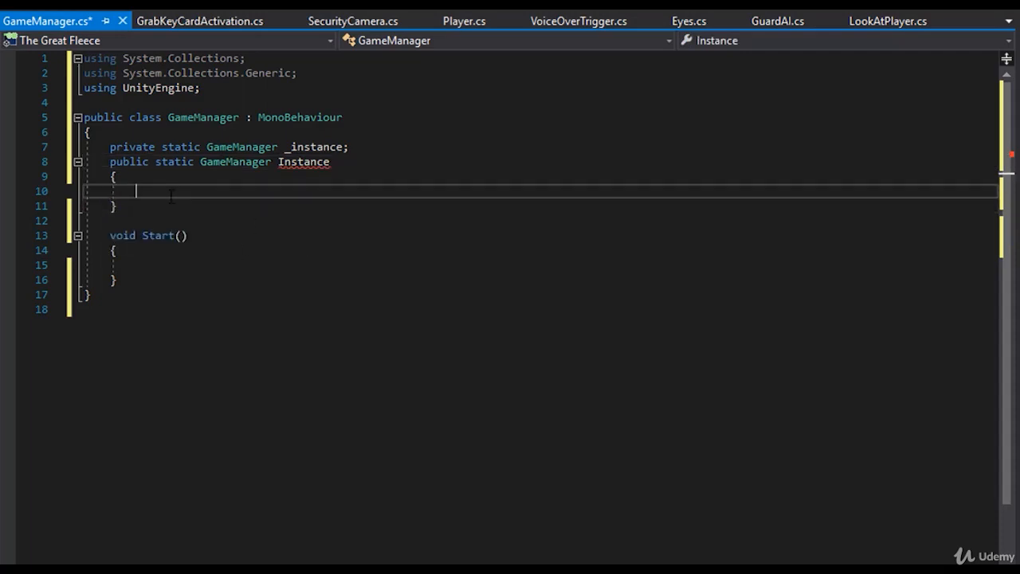
drag(109, 162, 271, 174)
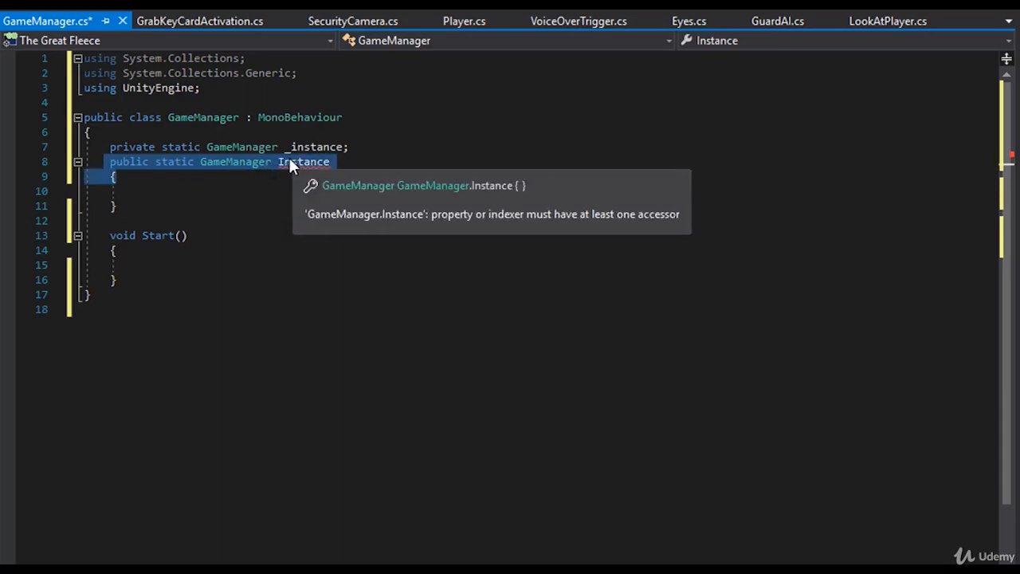
double_click(291, 162)
click(152, 178)
click(128, 205)
- Add a "get;" and a "private set;" accessor inside the Instance property's braces, saving the script along the way
click(133, 185)
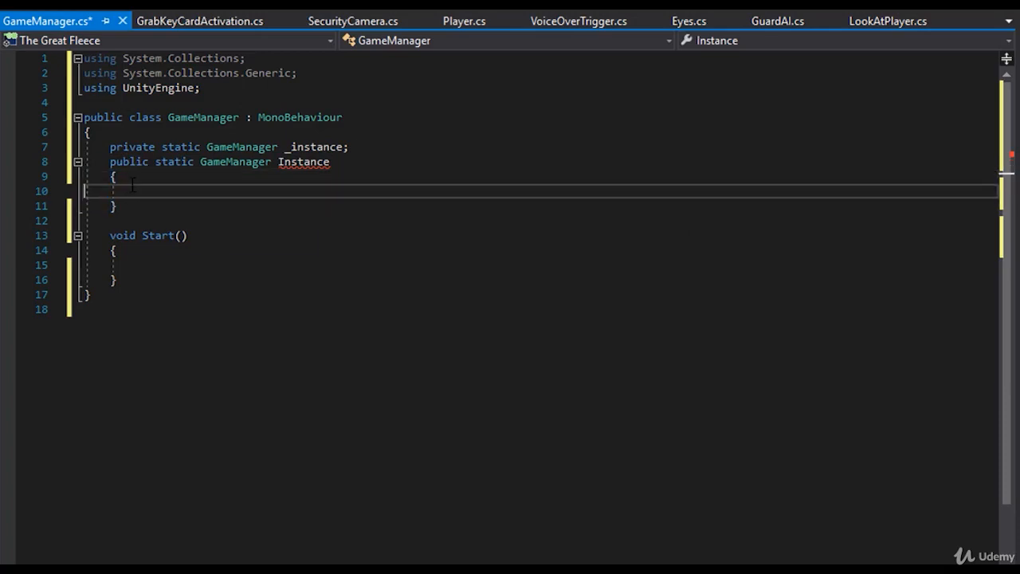
key(Tab)
text(get)
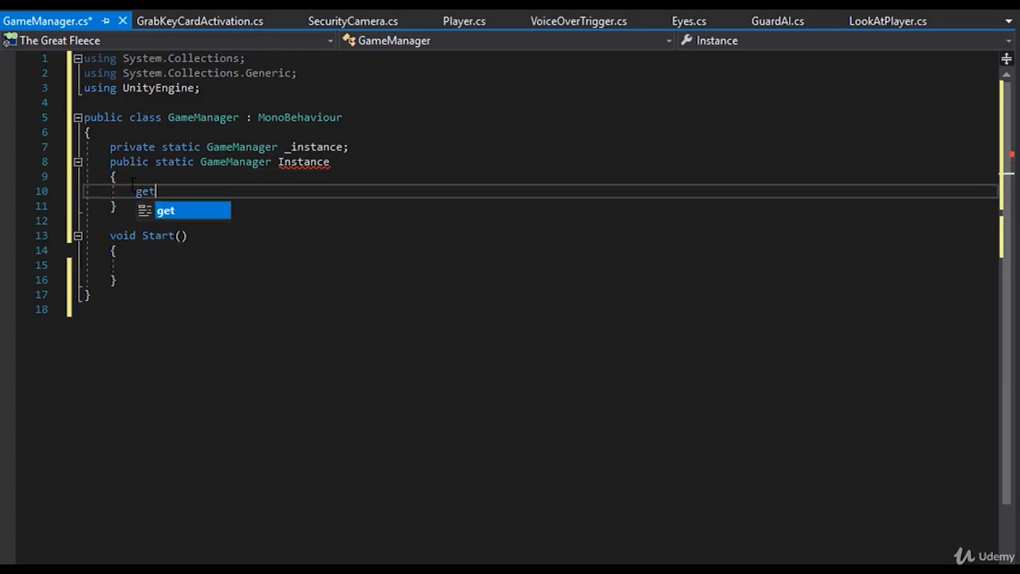
key(Escape)
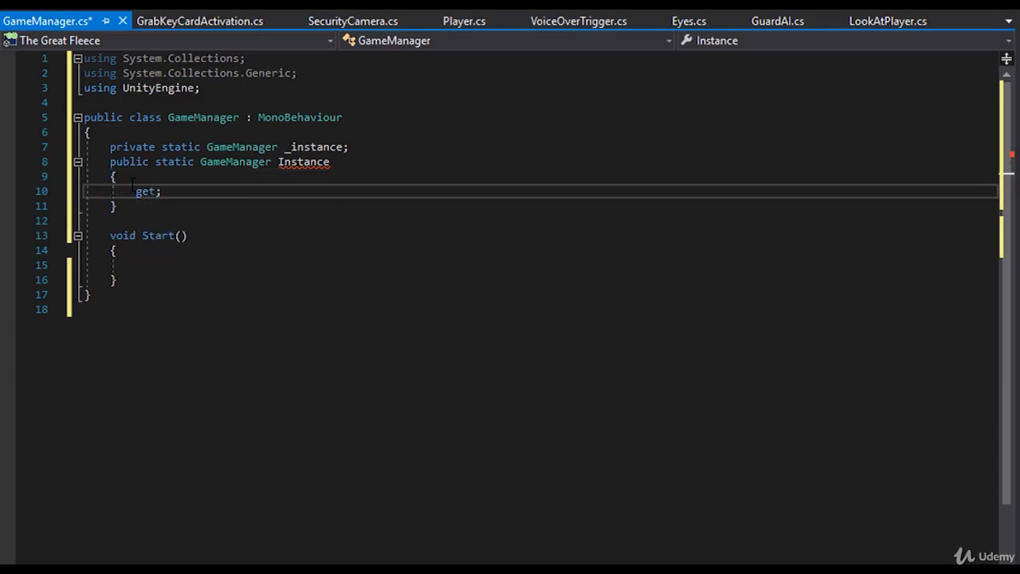
key(Return)
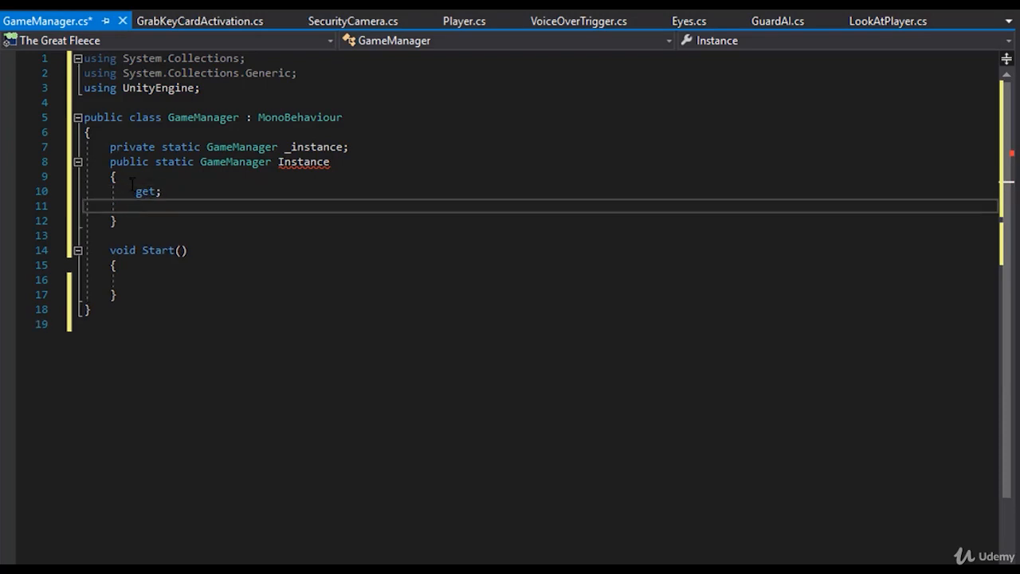
text(set;)
key(ctrl+s)
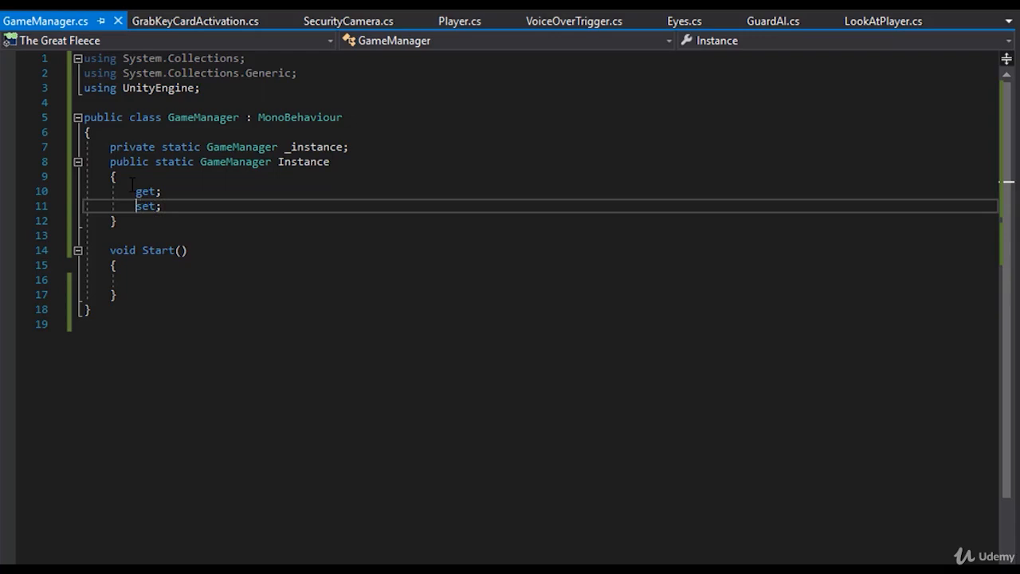
key(Home)
text(private)
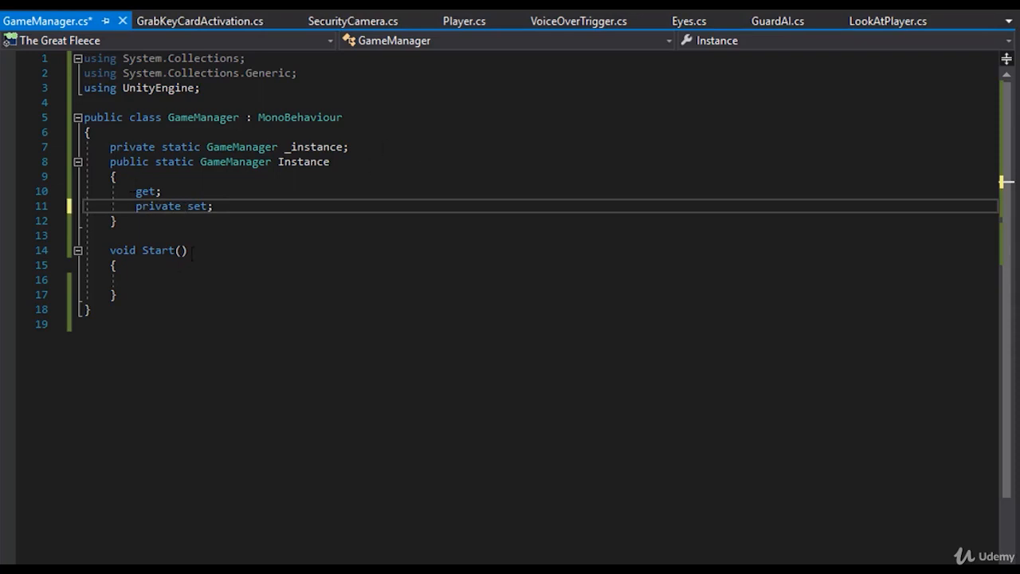
- Enter a trial assignment to Instance inside Start() and delete that line again
click(147, 283)
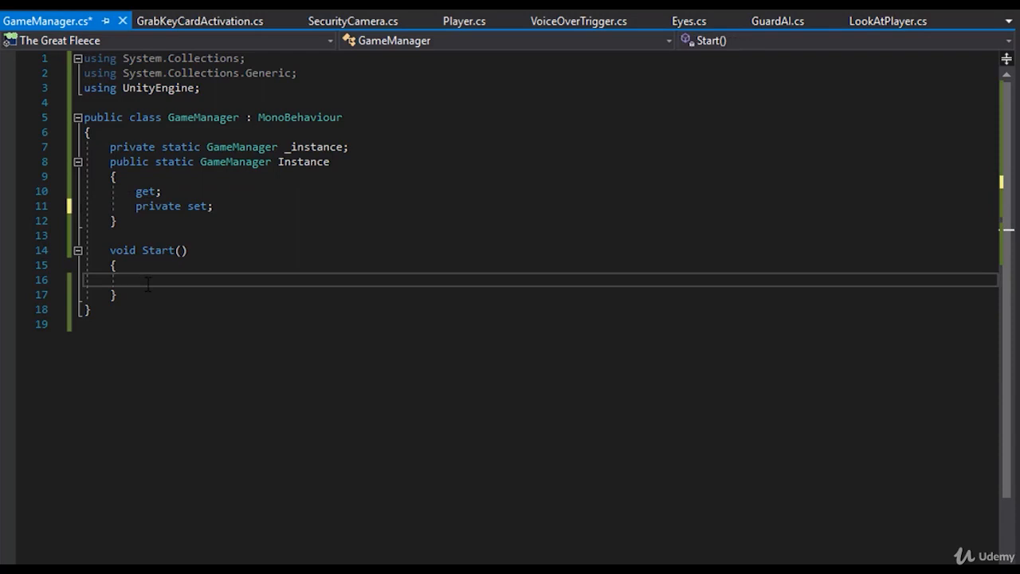
text(Instance)
text( = th)
text(;)
triple_click(156, 290)
key(Delete)
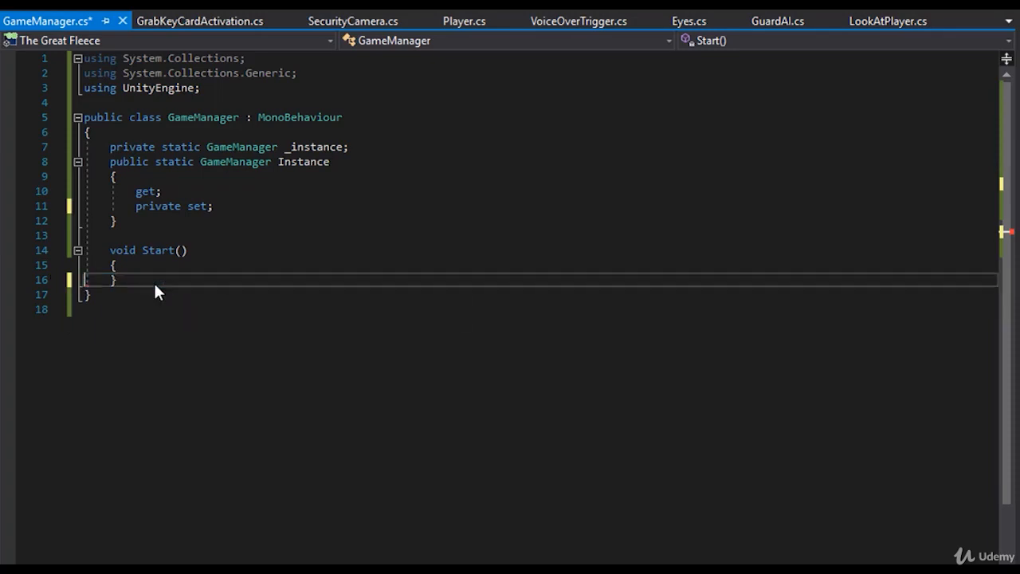
drag(214, 205, 136, 206)
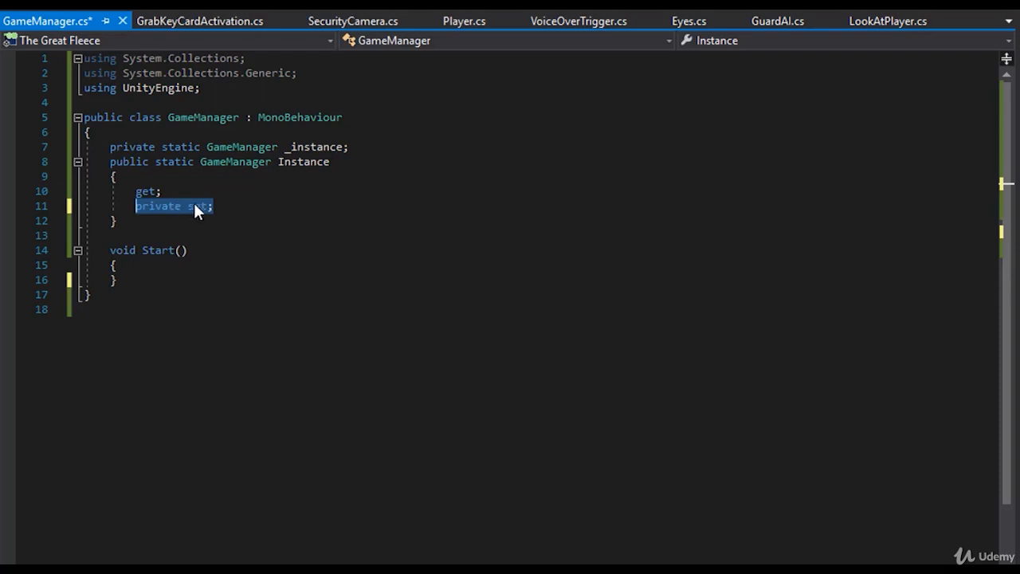
click(230, 196)
drag(226, 205, 131, 199)
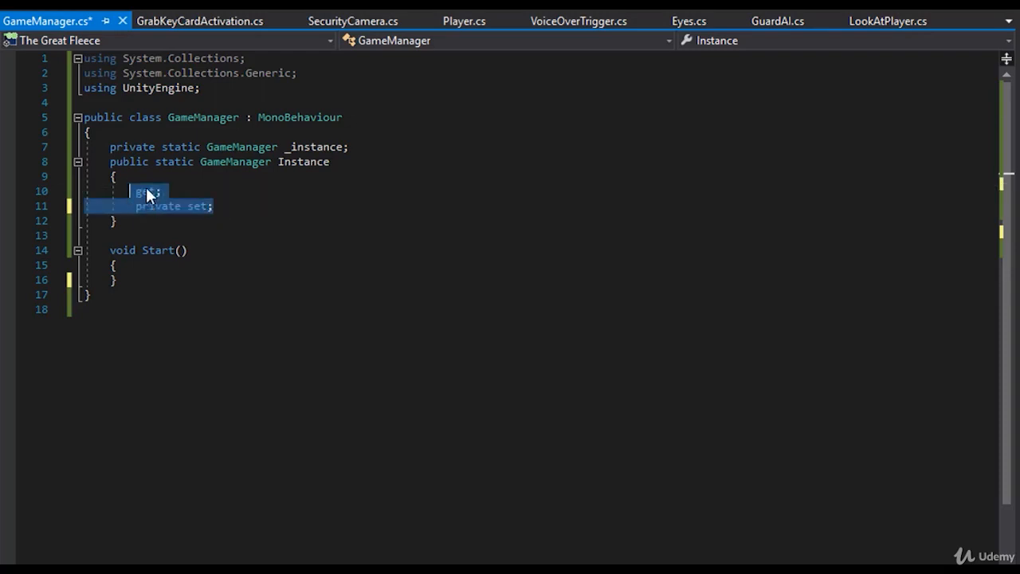
click(148, 195)
drag(219, 205, 135, 191)
click(342, 146)
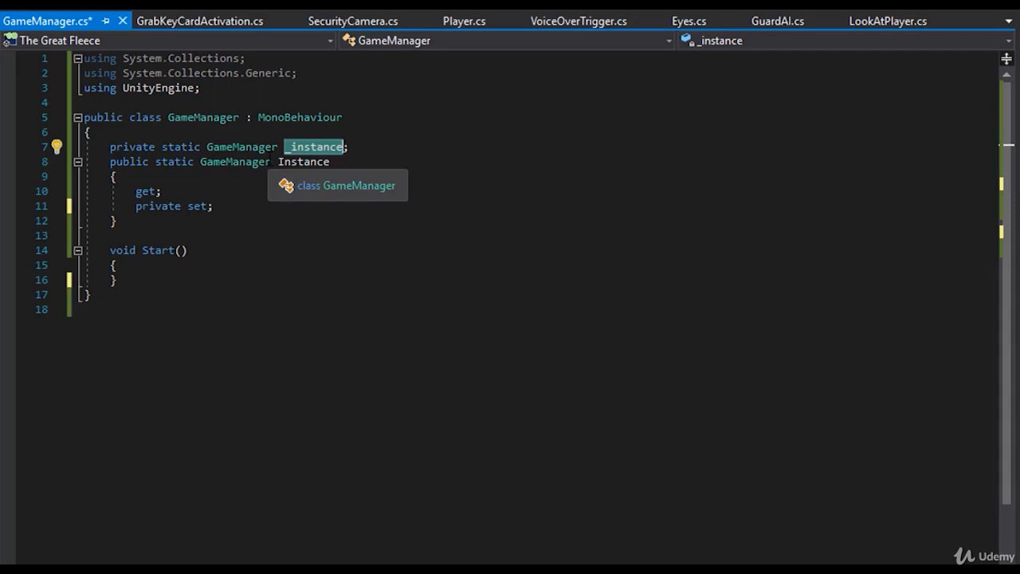
click(217, 193)
- Replace both accessors of the Instance property with a get accessor that has its own empty braced body
drag(215, 206, 137, 192)
text(get)
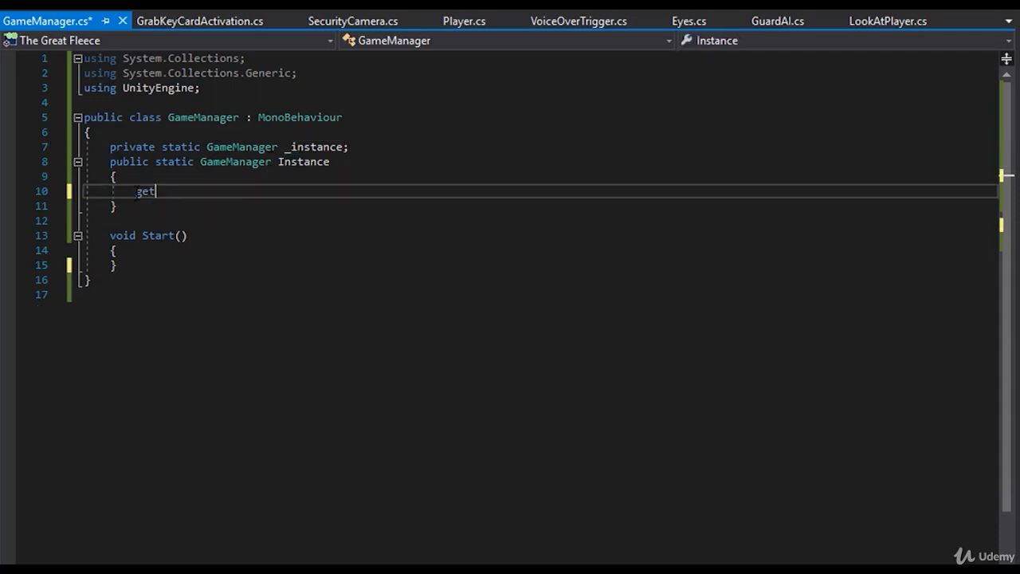
key(Return)
text({)
key(Return)
key(Down)
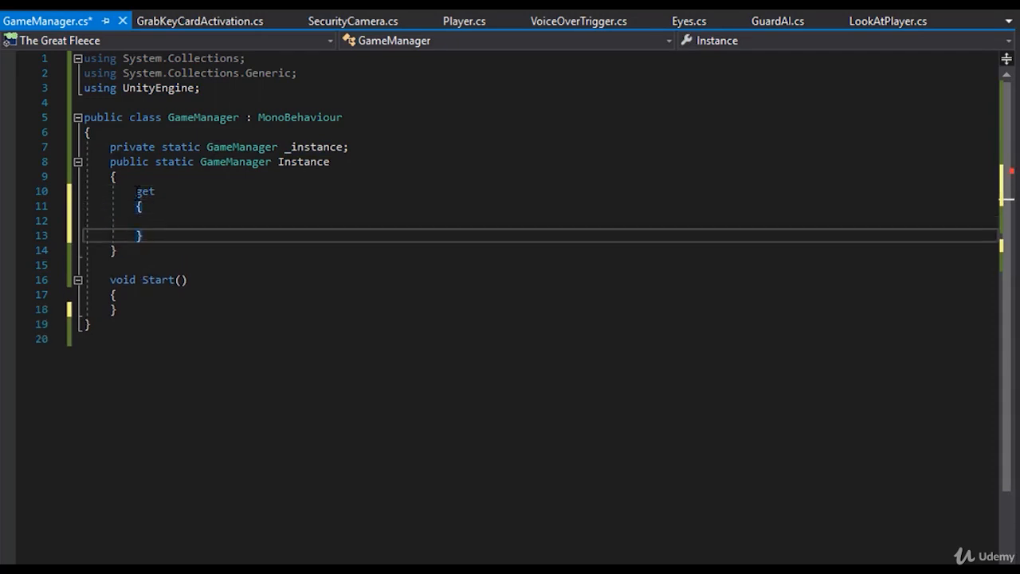
- Add a set accessor with an empty braced body below the get block of the Instance property
key(Return)
text(set)
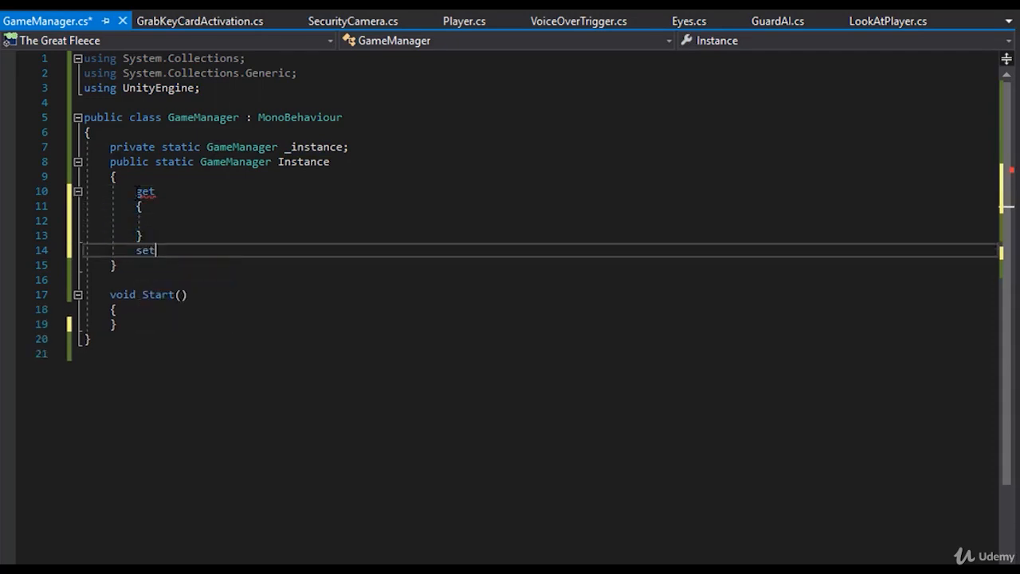
key(Return)
text({)
key(Return)
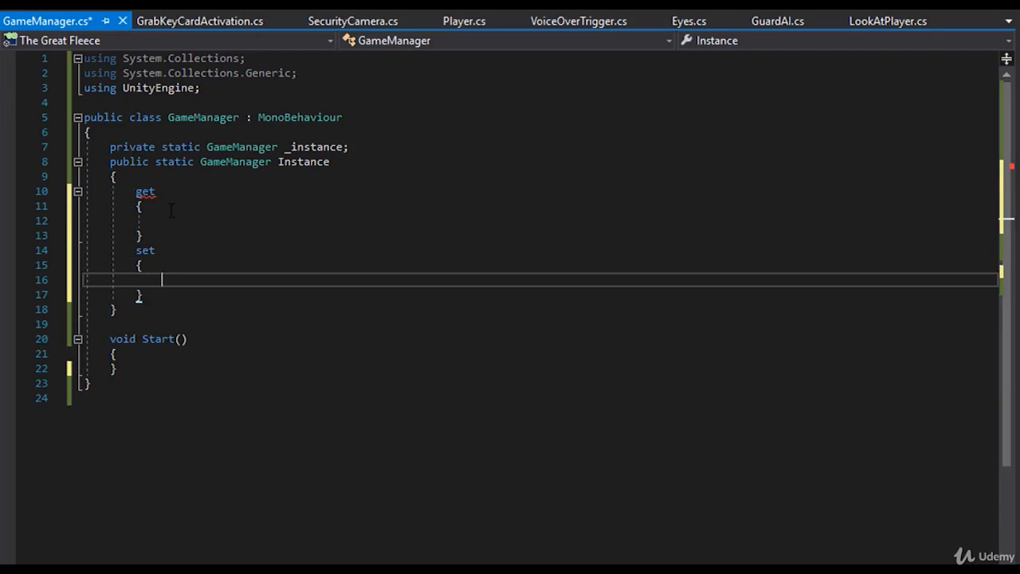
click(163, 223)
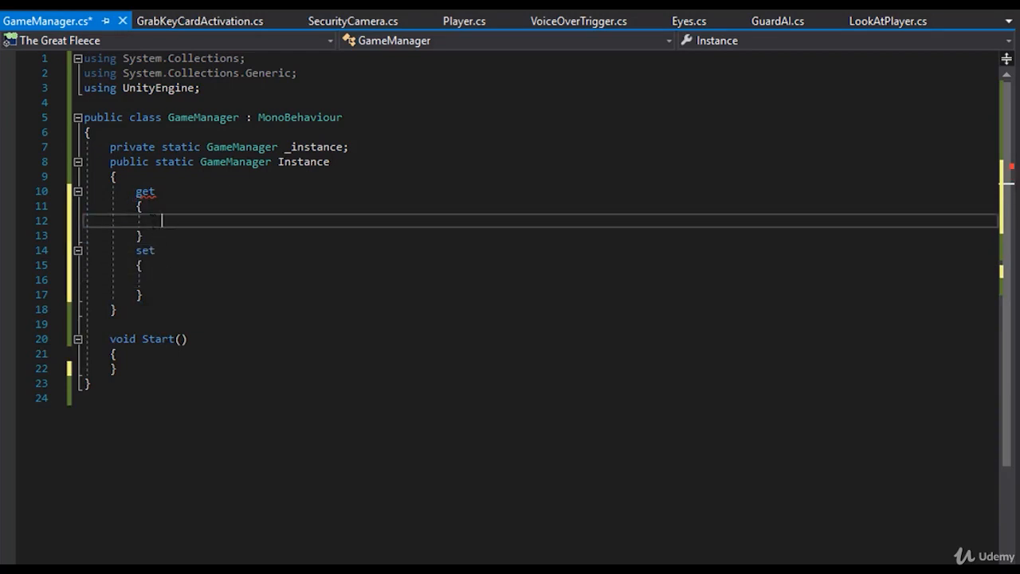
drag(158, 236, 136, 207)
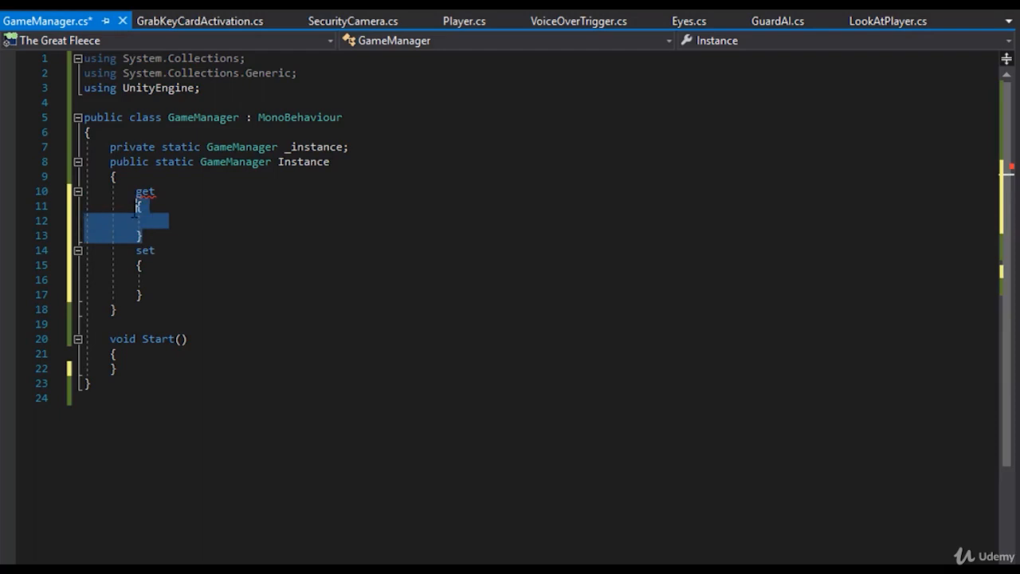
click(203, 218)
click(168, 281)
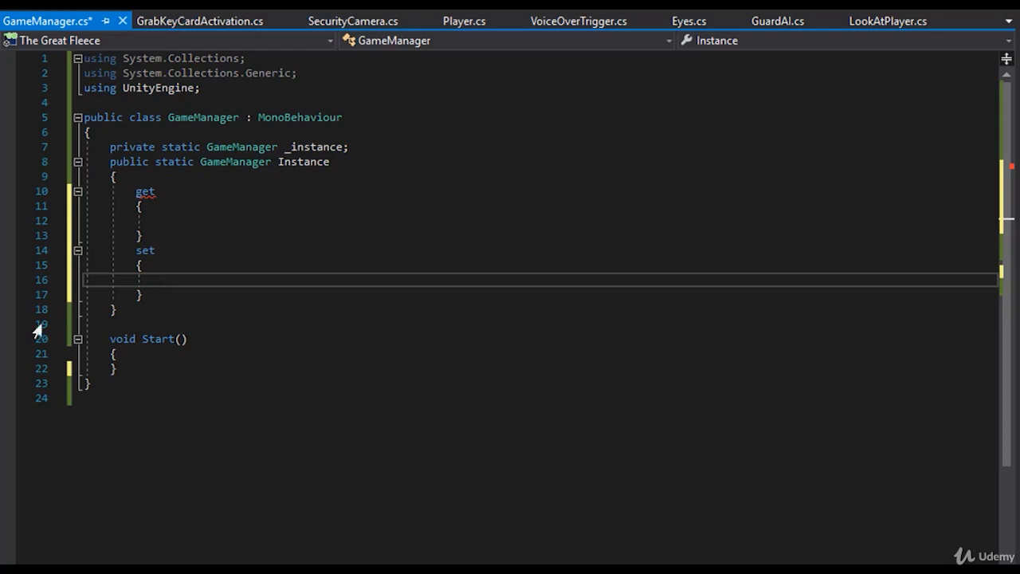
- Delete the set accessor with its body and the leftover empty line from the Instance property
drag(152, 296, 130, 252)
key(BackSpace)
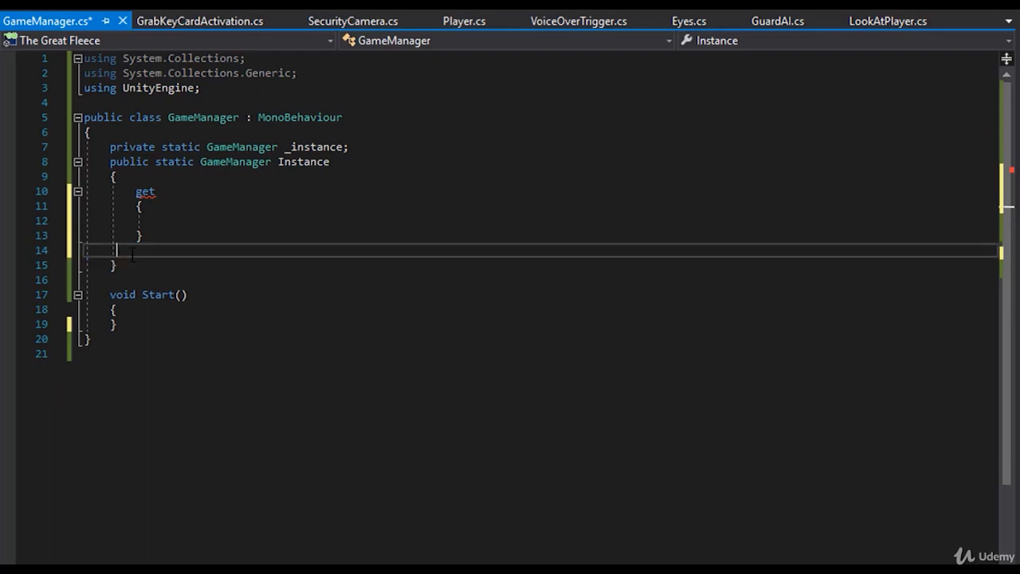
key(BackSpace)
key(BackSpace)
key(BackSpace)
key(BackSpace)
key(BackSpace)
key(BackSpace)
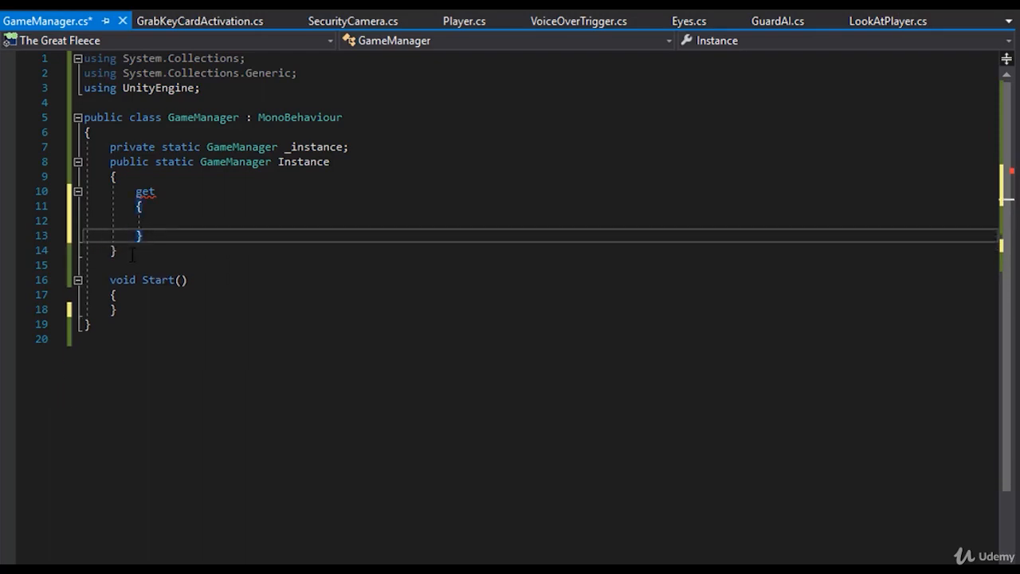
- Add "return _instance;" to the body of the get accessor and save the script
click(162, 218)
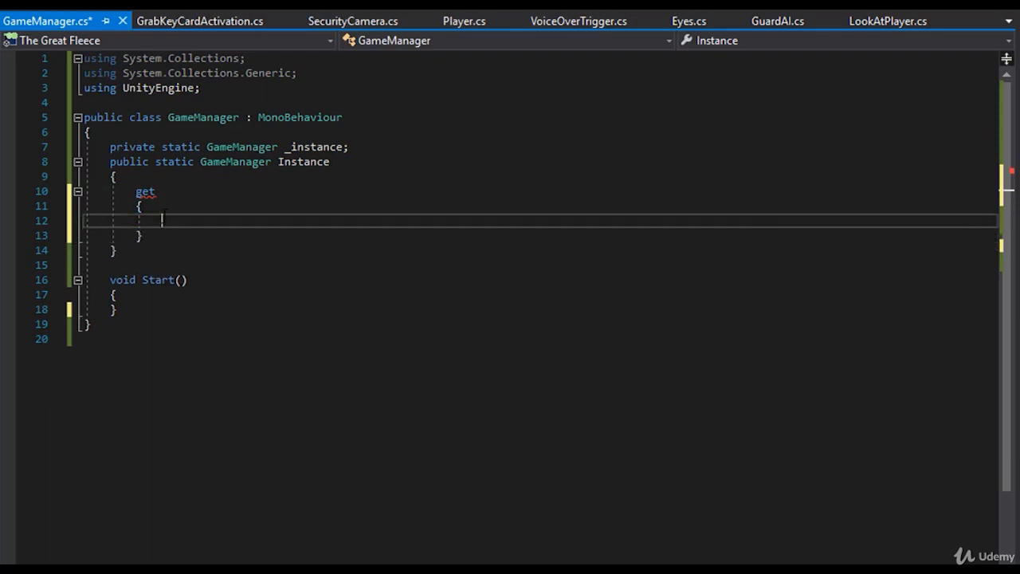
text(return _instance)
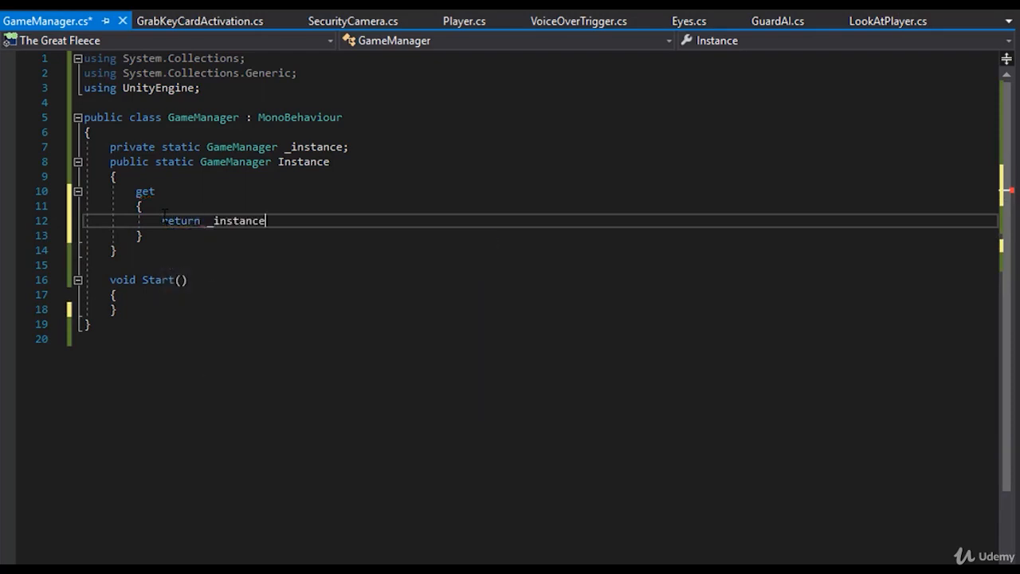
text(;)
key(ctrl+s)
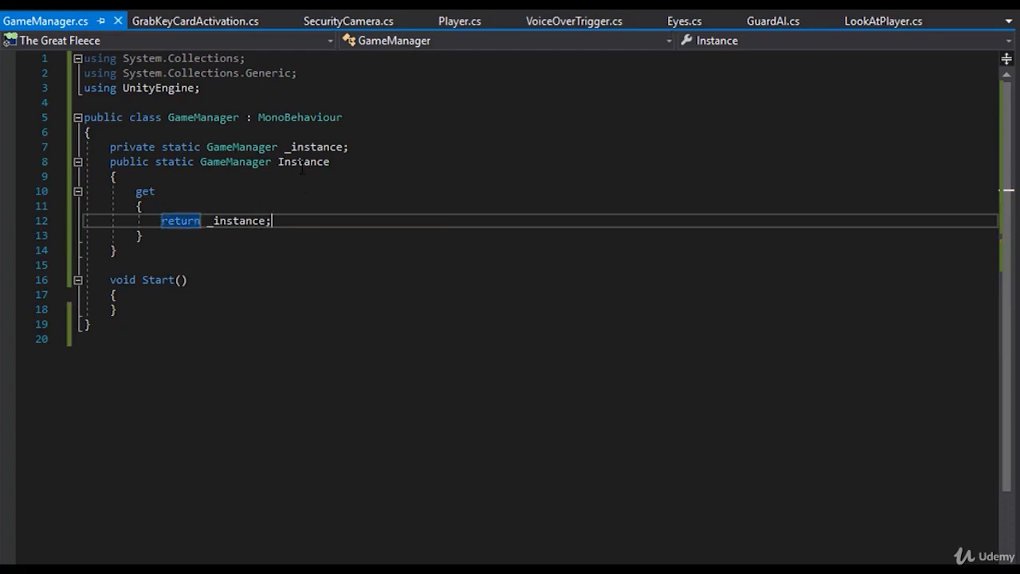
- Enter "Instance" on a new line inside Start() to try referencing the property
click(300, 162)
click(157, 280)
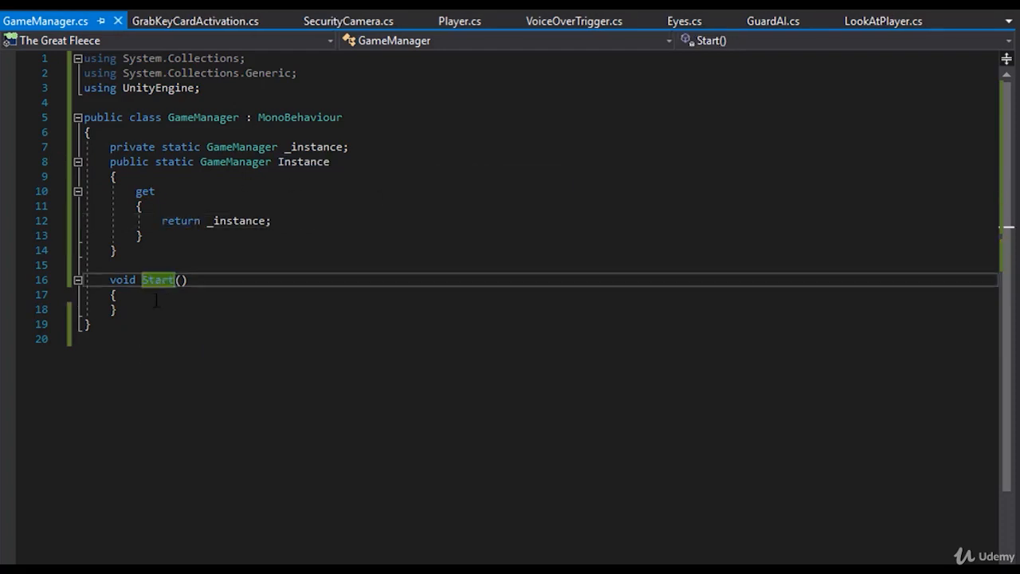
click(157, 299)
key(Return)
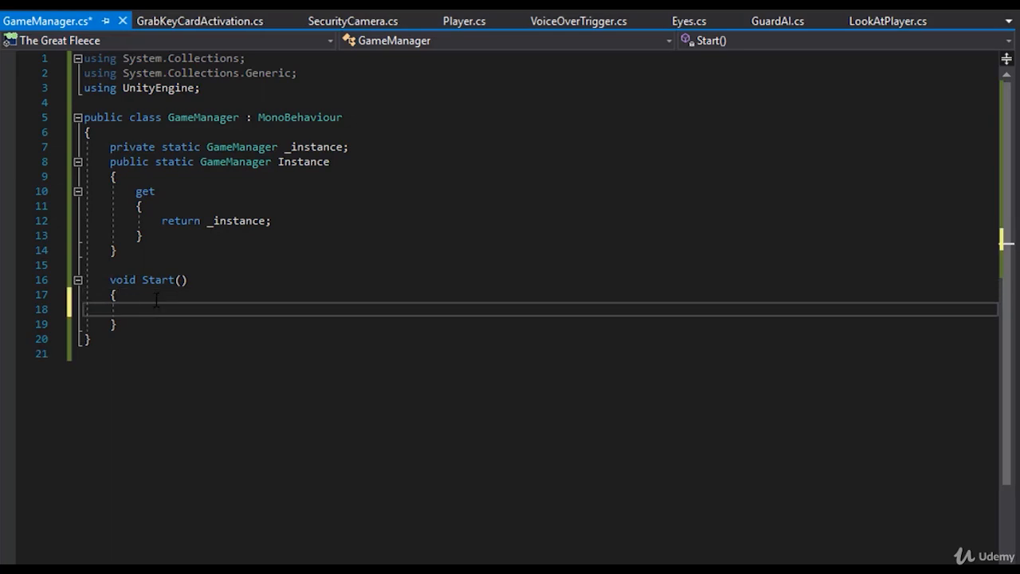
key(ctrl+space)
text(Instance)
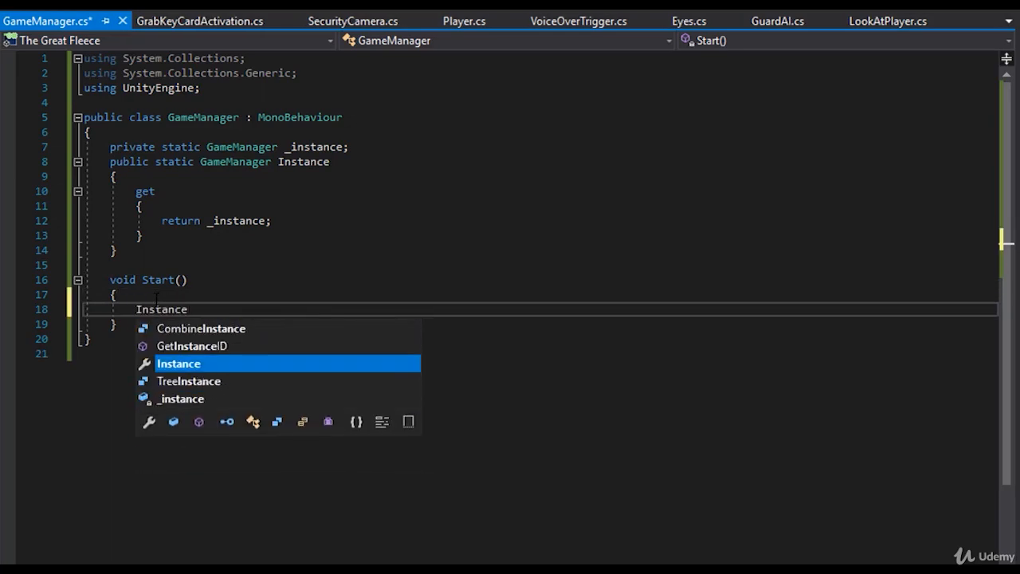
key(Escape)
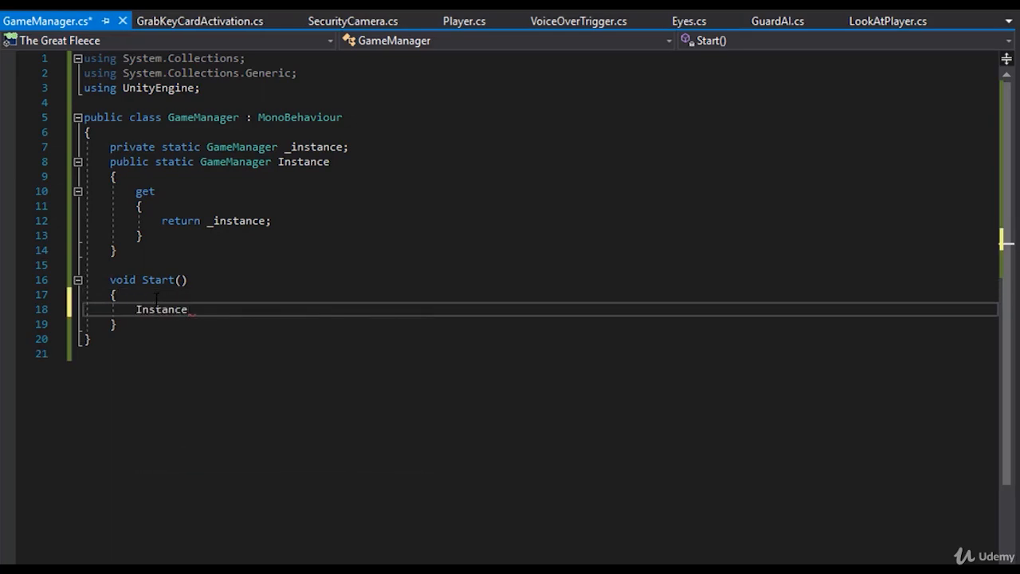
- Delete the entire Start() method from the GameManager class
click(312, 135)
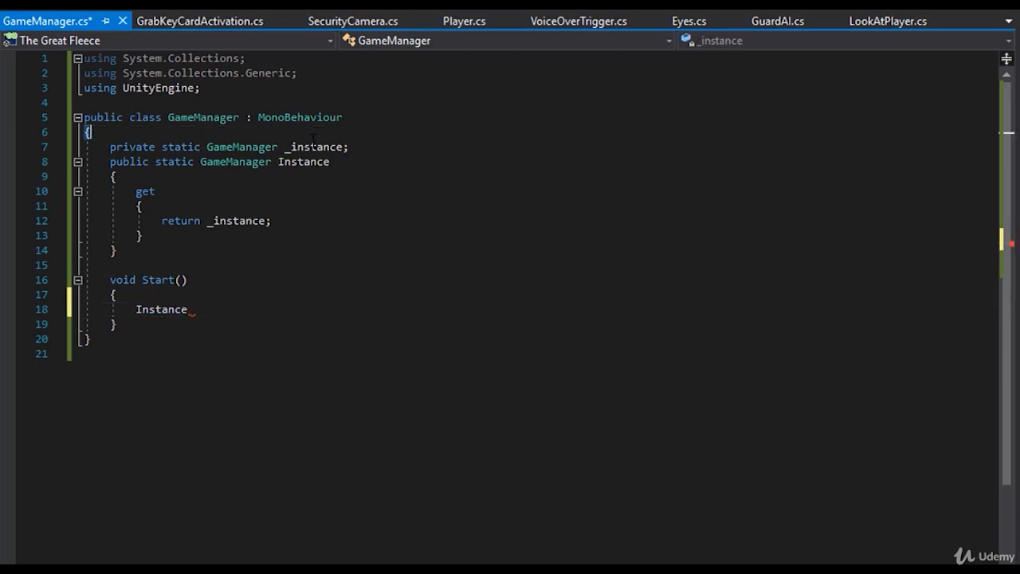
double_click(311, 146)
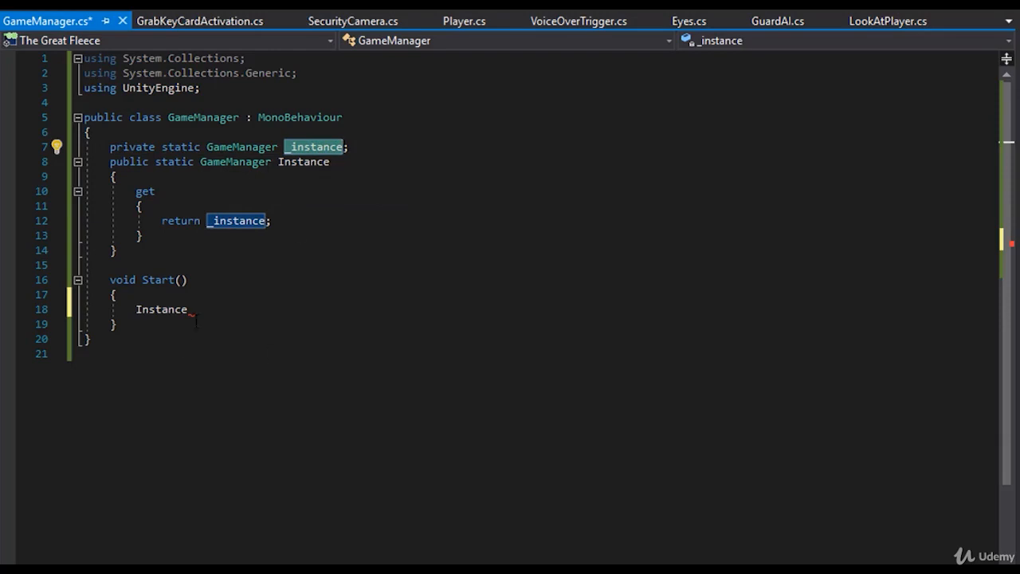
drag(189, 309, 104, 279)
key(BackSpace)
key(BackSpace)
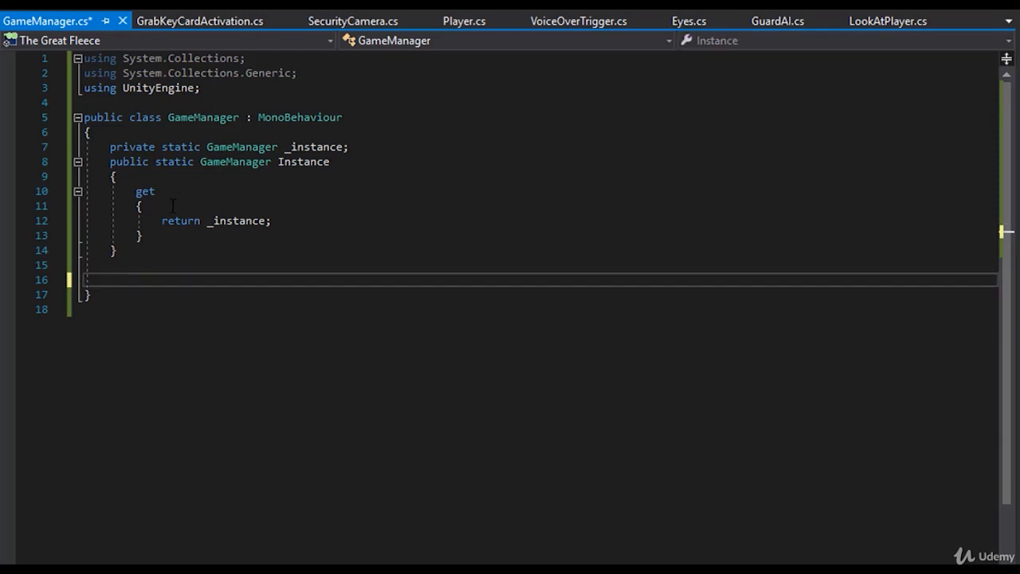
- Insert an empty if statement with a braced body above the return statement in the get accessor
click(174, 206)
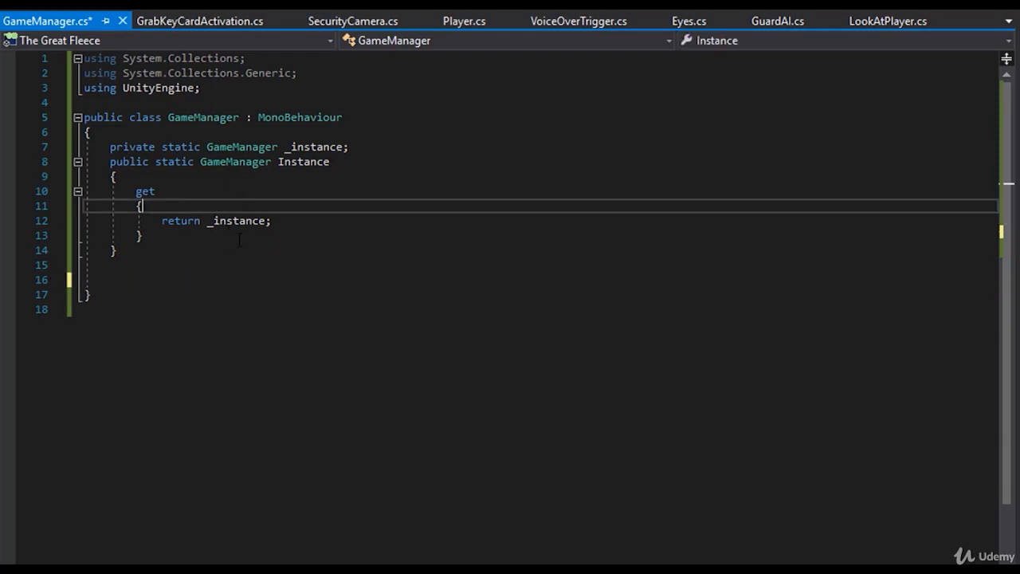
key(Return)
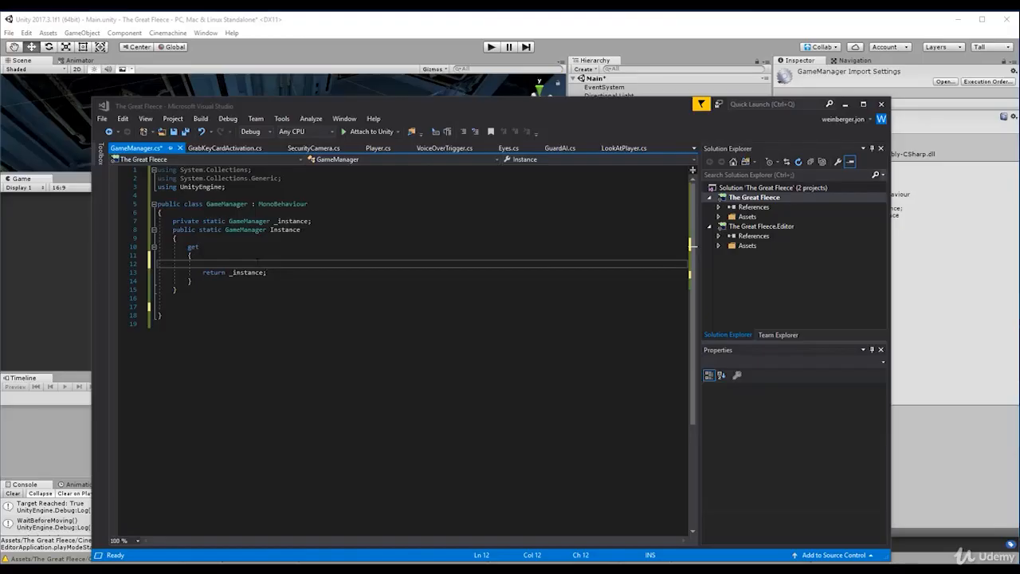
click(212, 211)
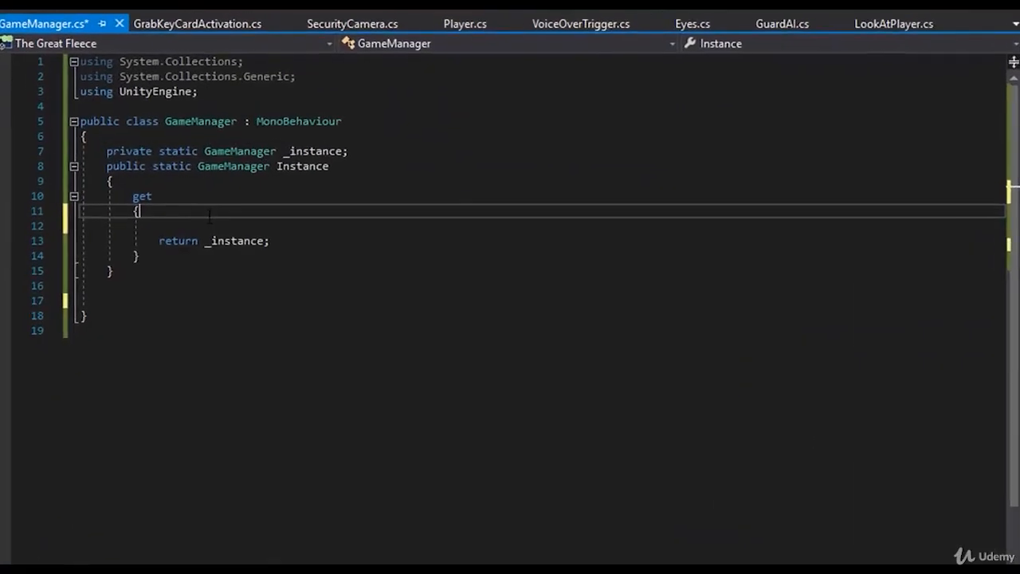
click(181, 225)
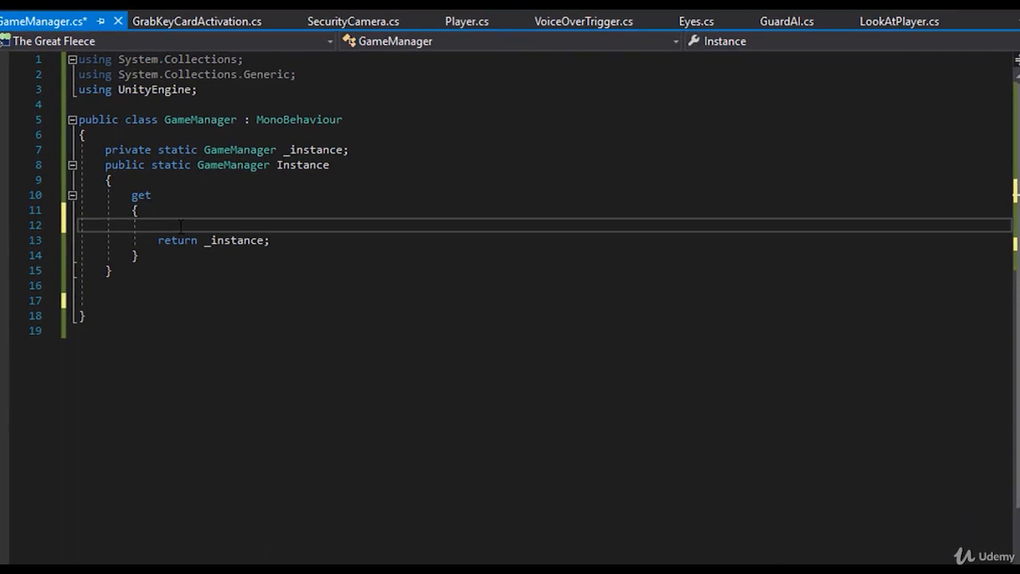
text(if ())
key(Return)
text({)
key(Return)
- Set the if statement's condition to "_instance == null"
click(182, 225)
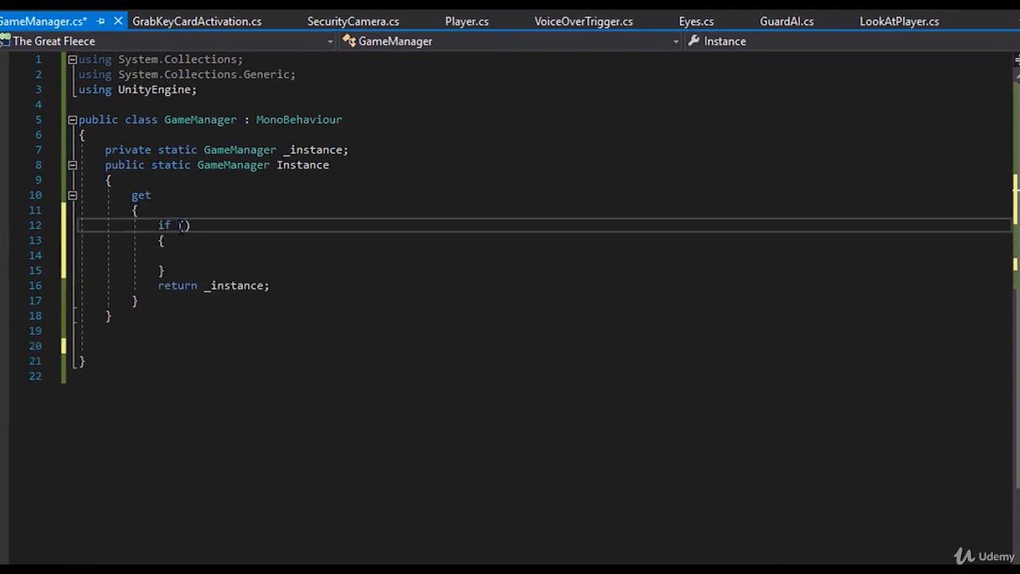
text(_instance == null)
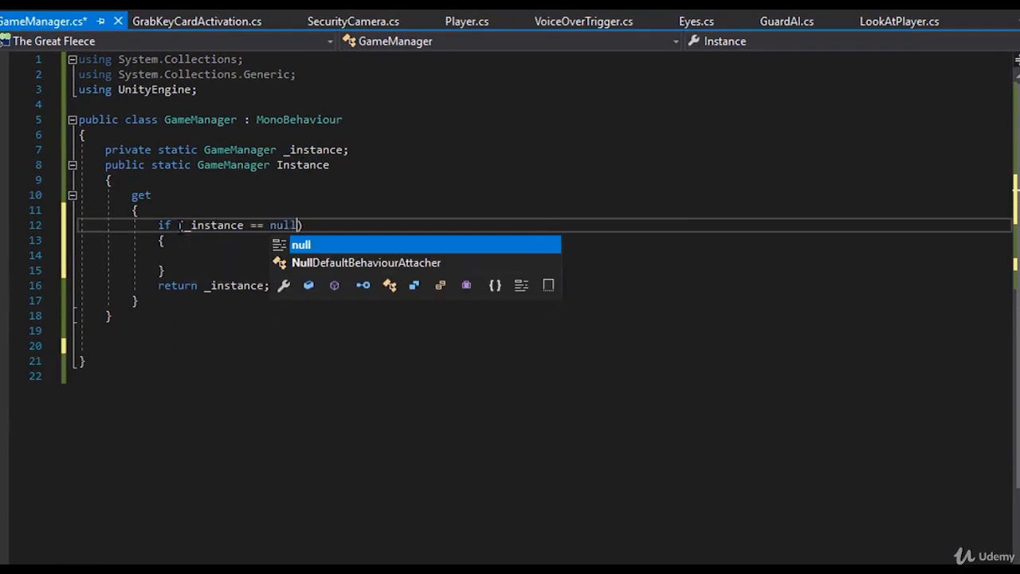
key(Escape)
- Add Debug.LogError("GameManager is null!!"); to the body of the null check and save the script
key(Down)
key(Down)
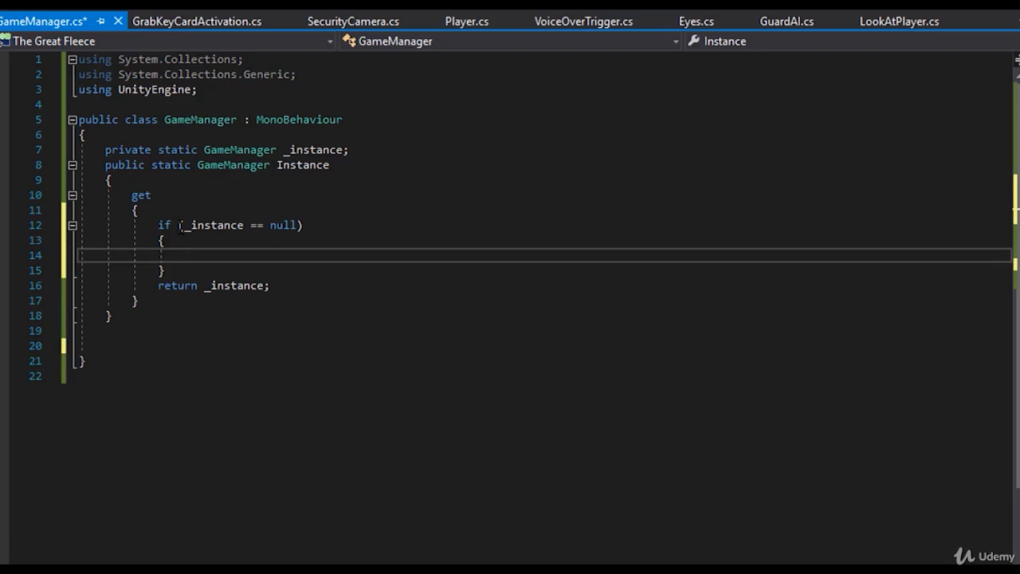
text(Debug.)
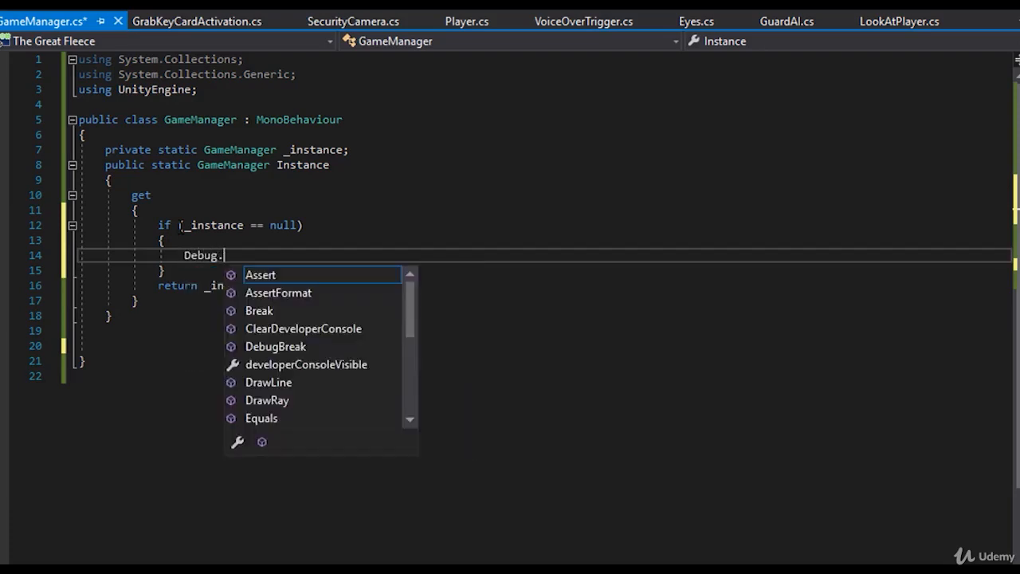
text(logerr(")
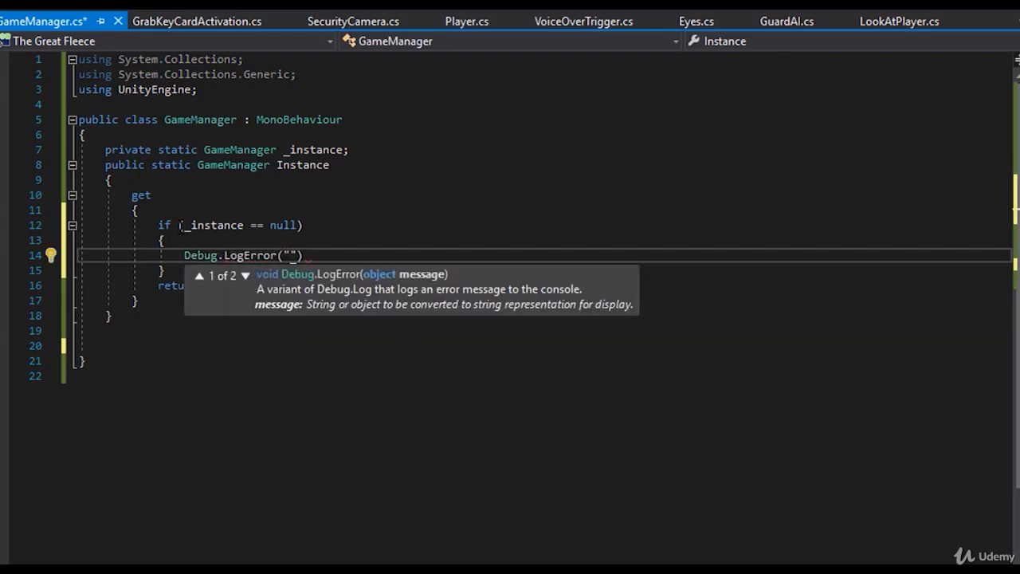
text(GameManager is )
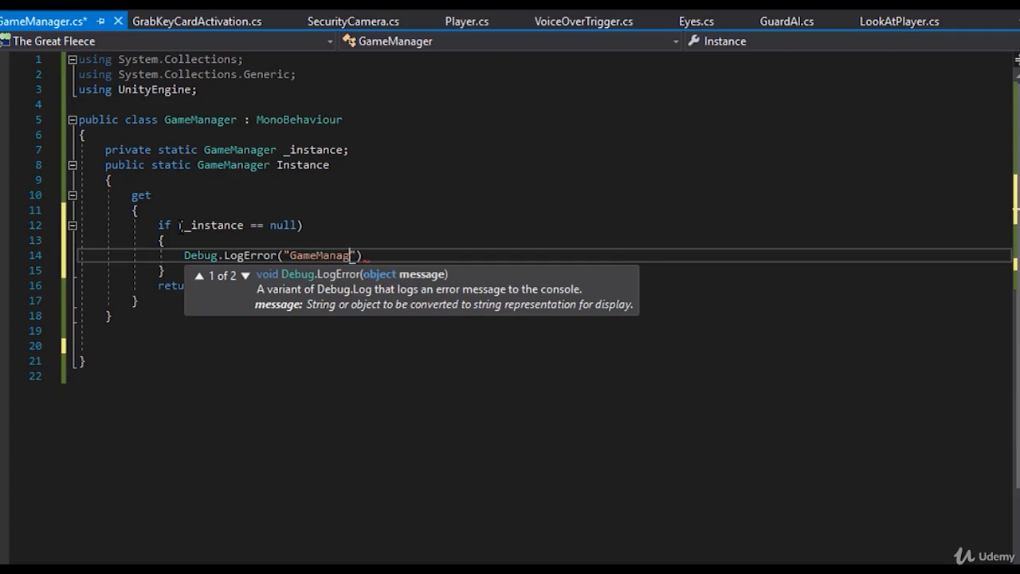
text(null!!)
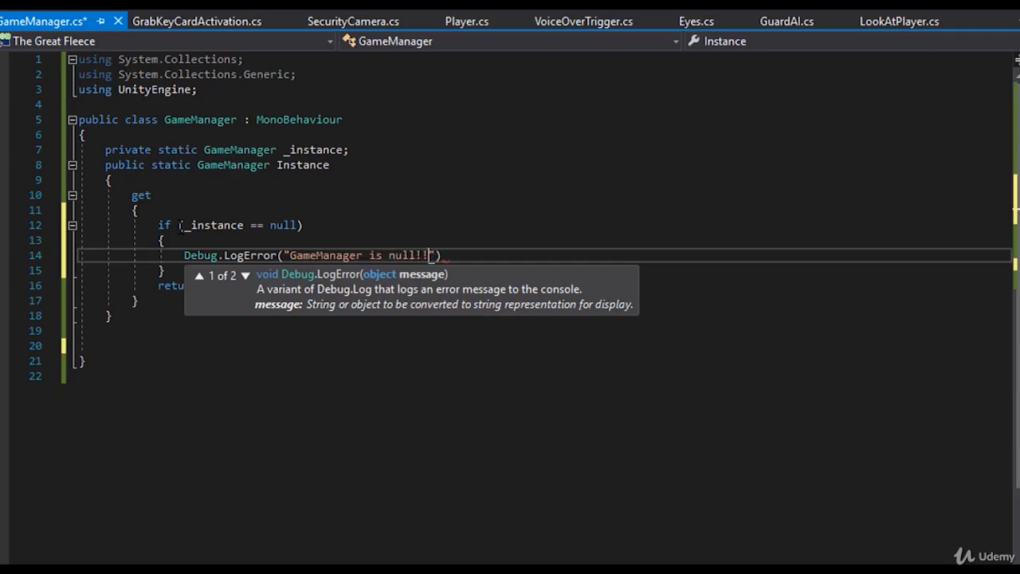
text(;)
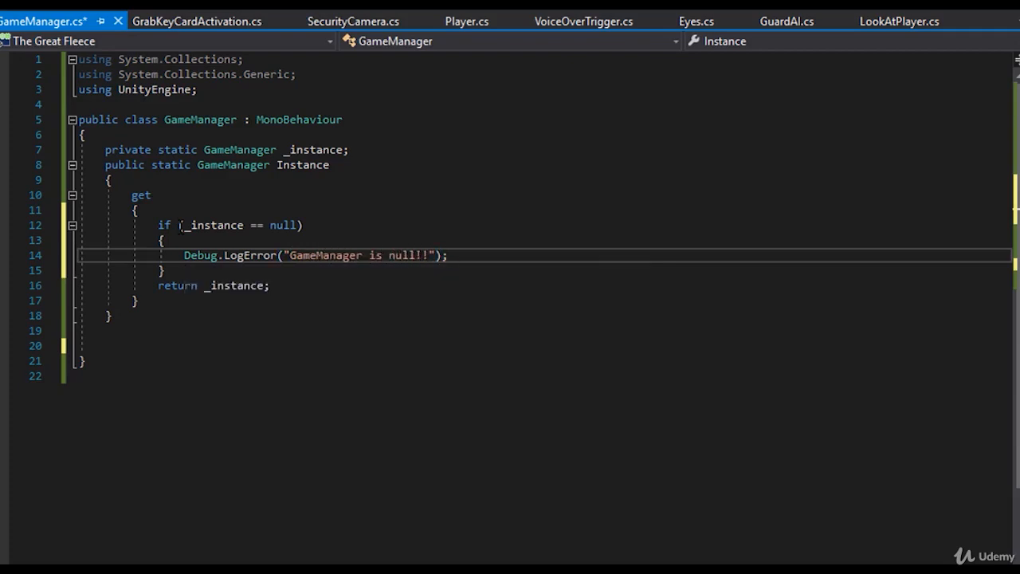
key(ctrl+s)
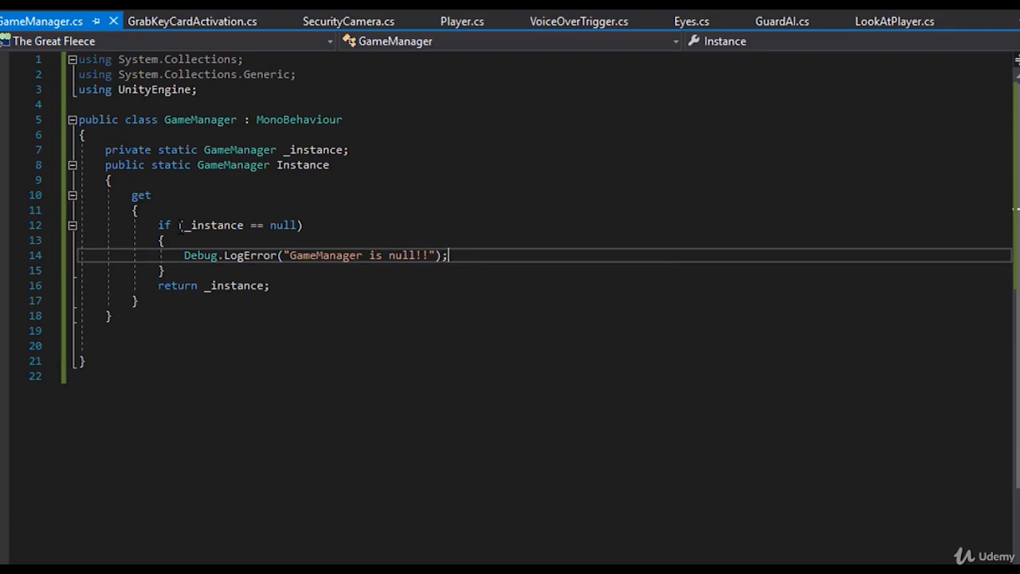
- Insert a blank line between the null-check block and the return statement
click(197, 271)
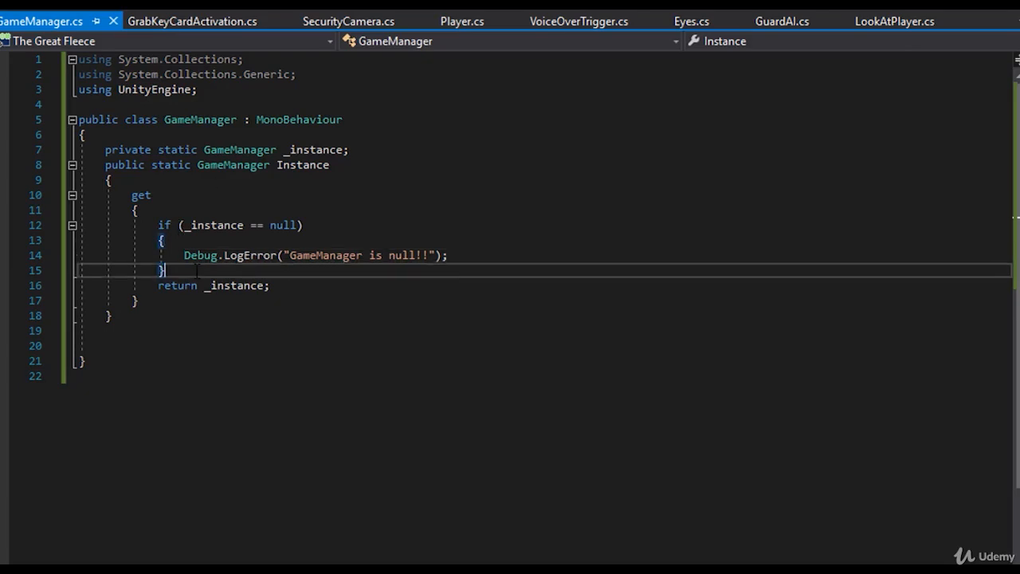
key(Return)
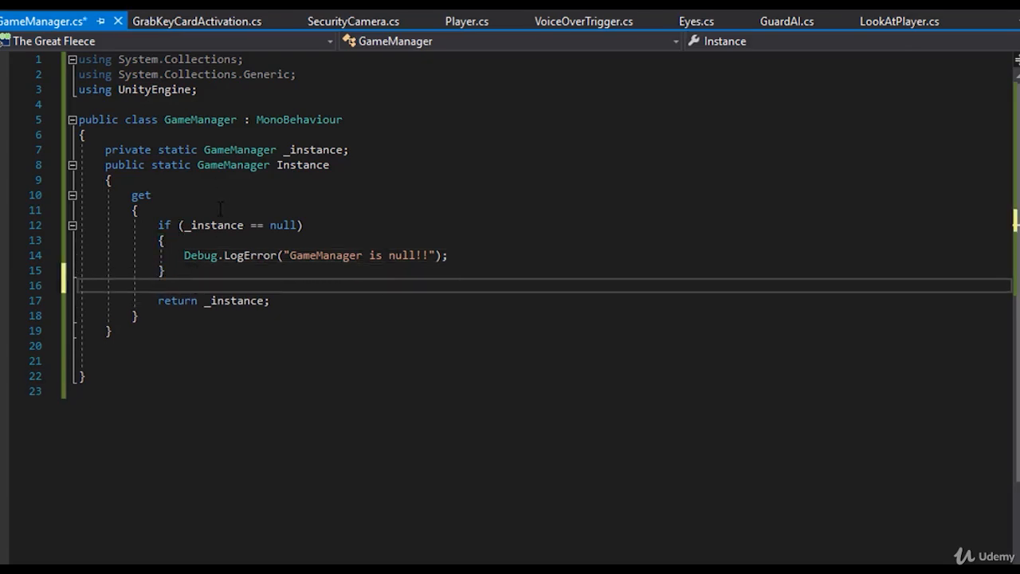
double_click(234, 304)
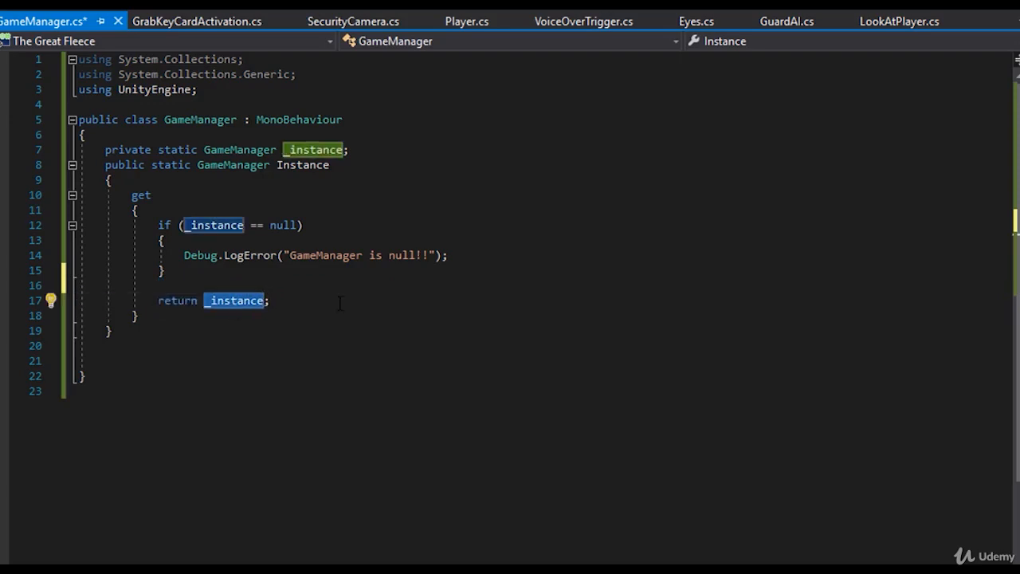
- Add a private void Awake() method below the Instance property, leaving its body empty
click(160, 334)
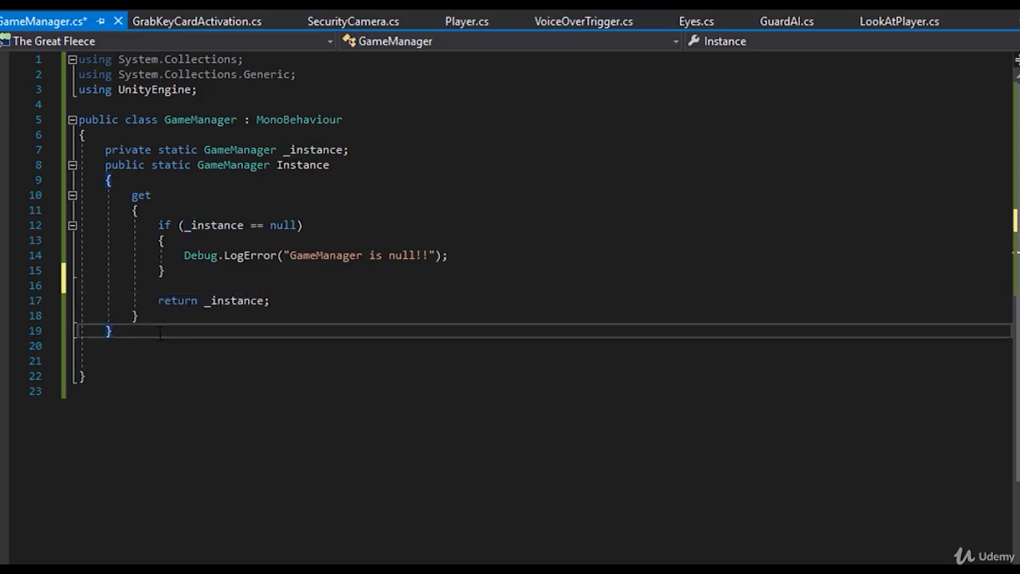
key(Return)
key(Return)
text(void Aw)
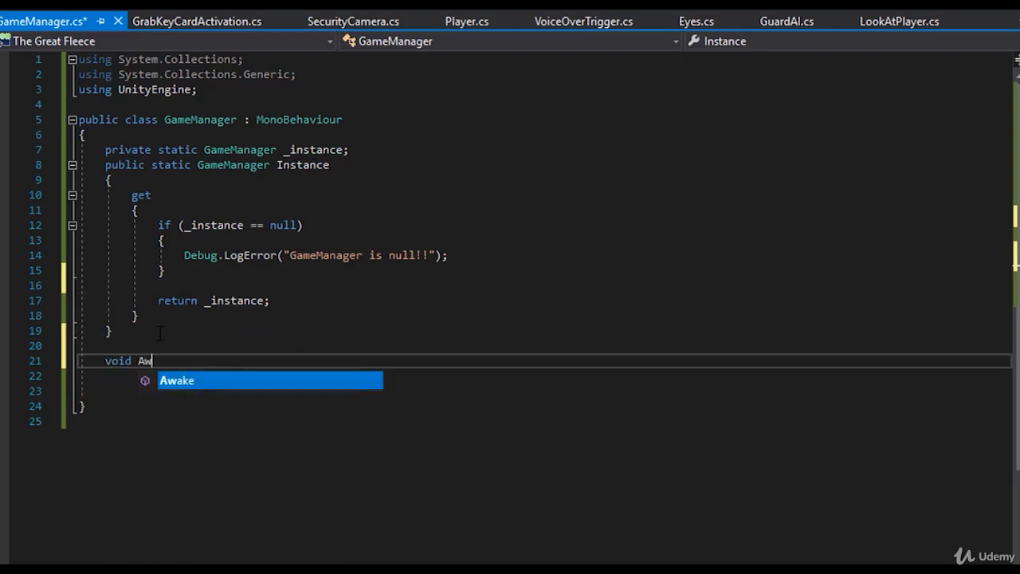
text(ake())
key(Return)
key(BackSpace)
key(BackSpace)
key(BackSpace)
key(BackSpace)
key(BackSpace)
key(BackSpace)
key(BackSpace)
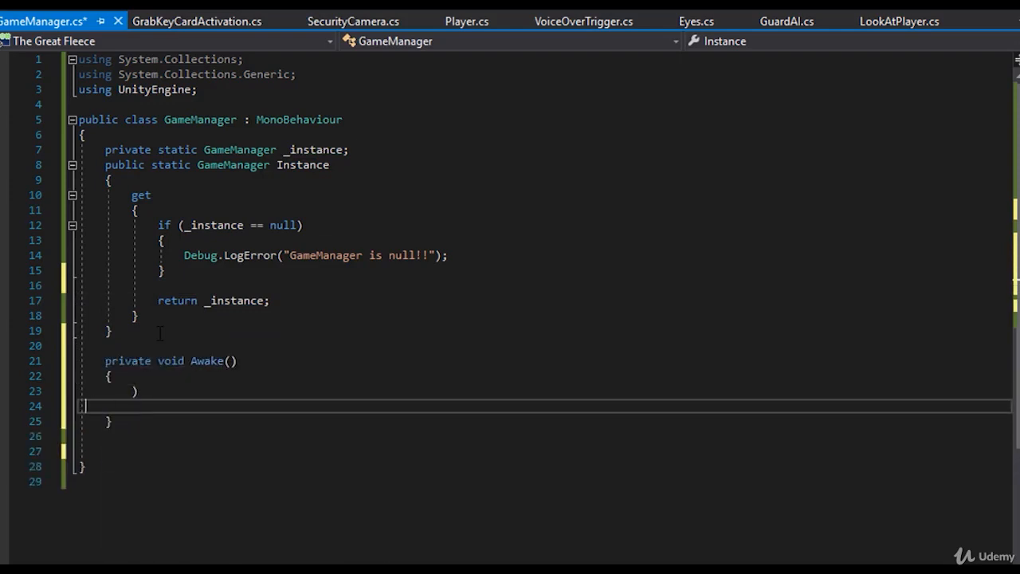
- Assign the current object to the singleton field with "_instance = this;" inside Awake() and save the script
text(_)
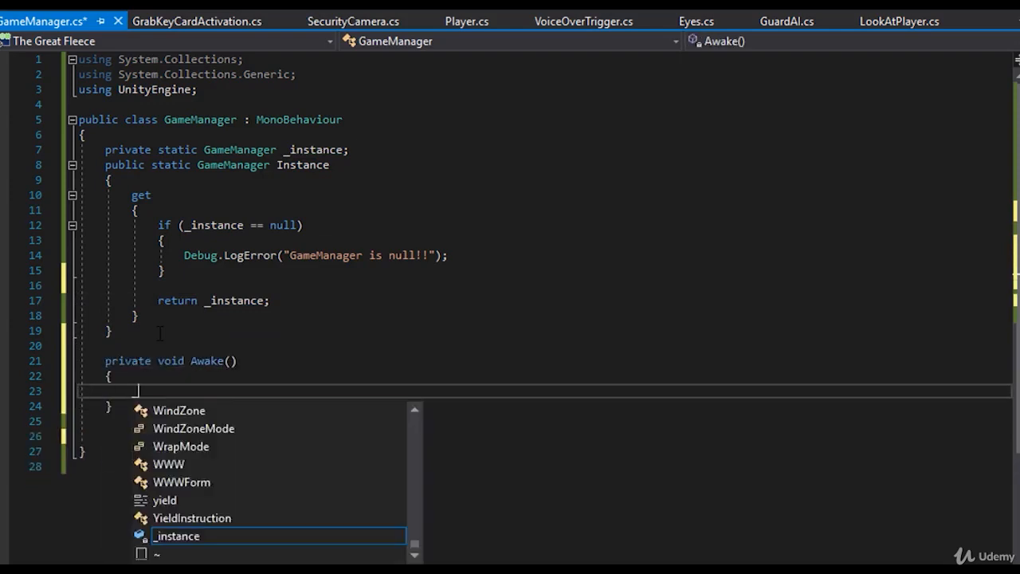
text(instance = this;)
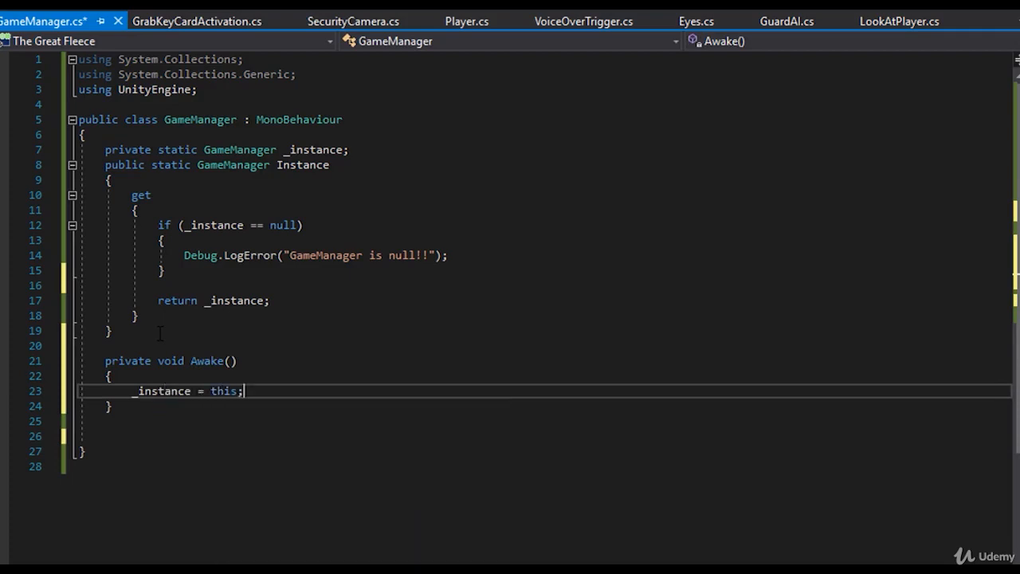
key(ctrl+s)
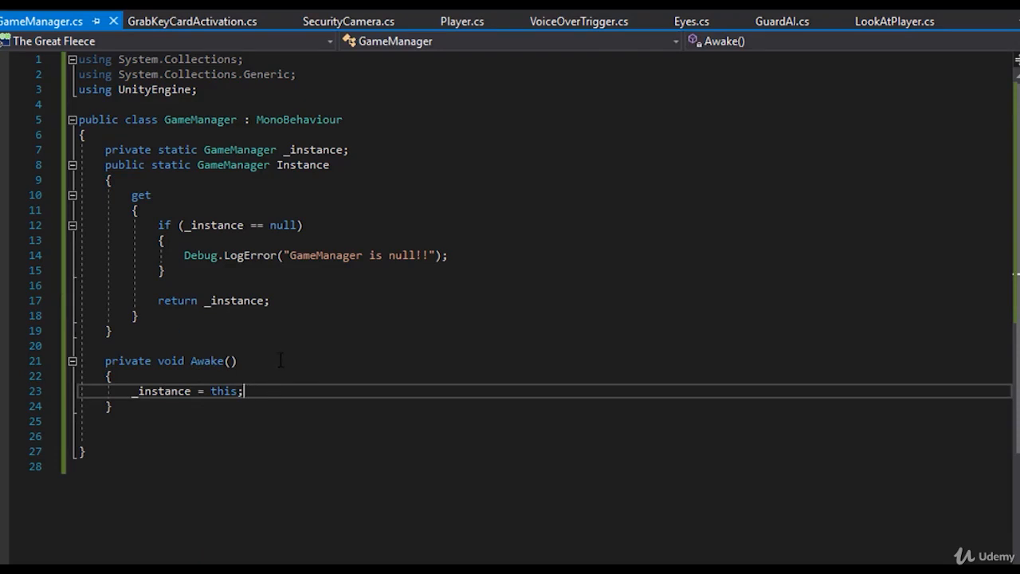
double_click(156, 391)
double_click(223, 391)
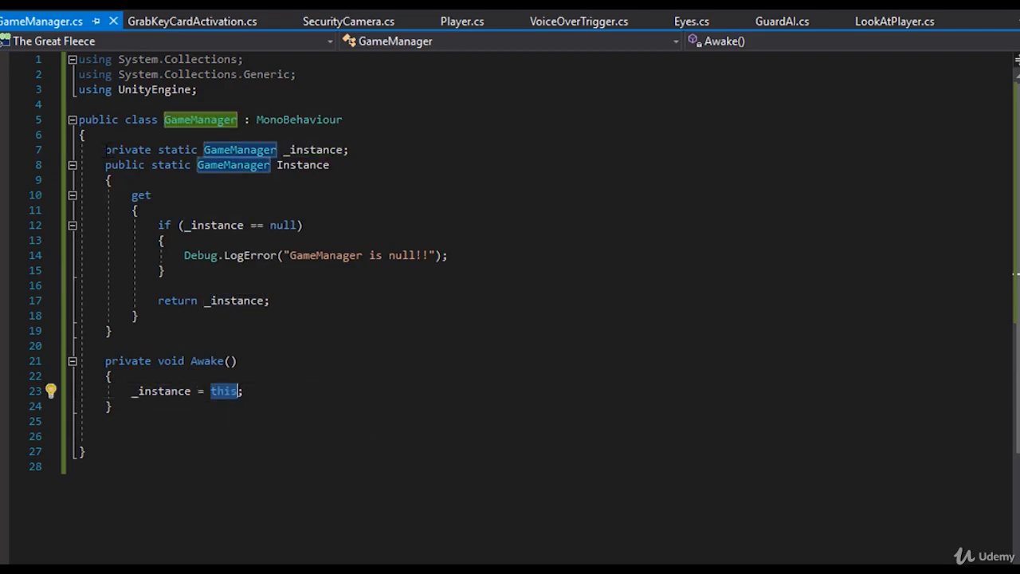
drag(105, 150, 277, 403)
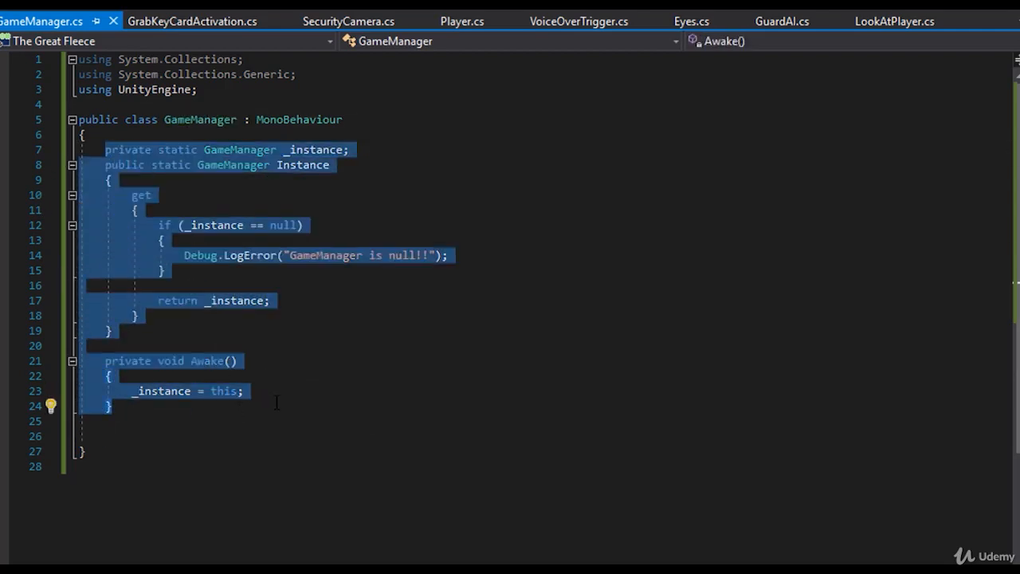
click(277, 402)
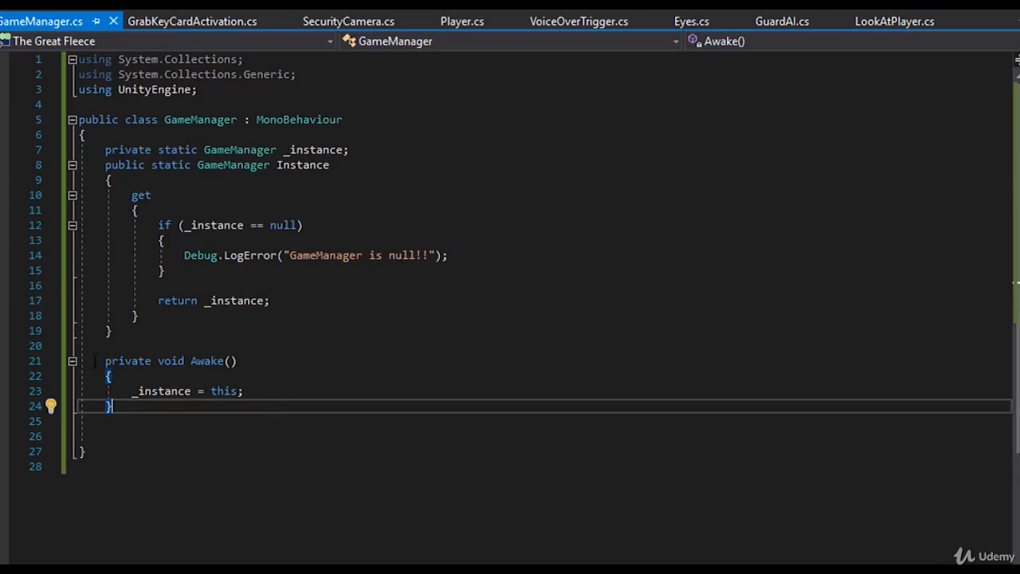
drag(115, 408, 109, 159)
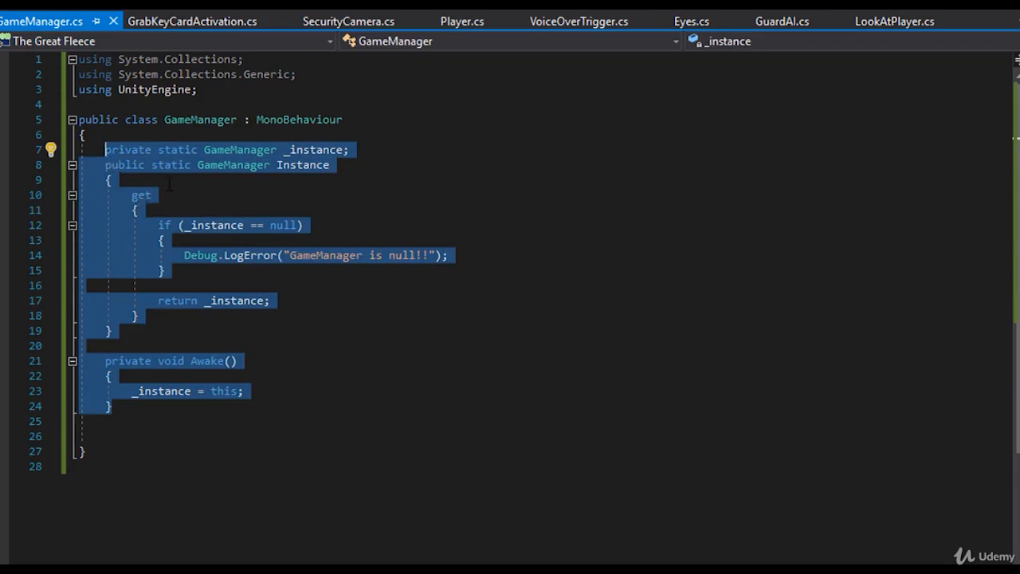
click(261, 217)
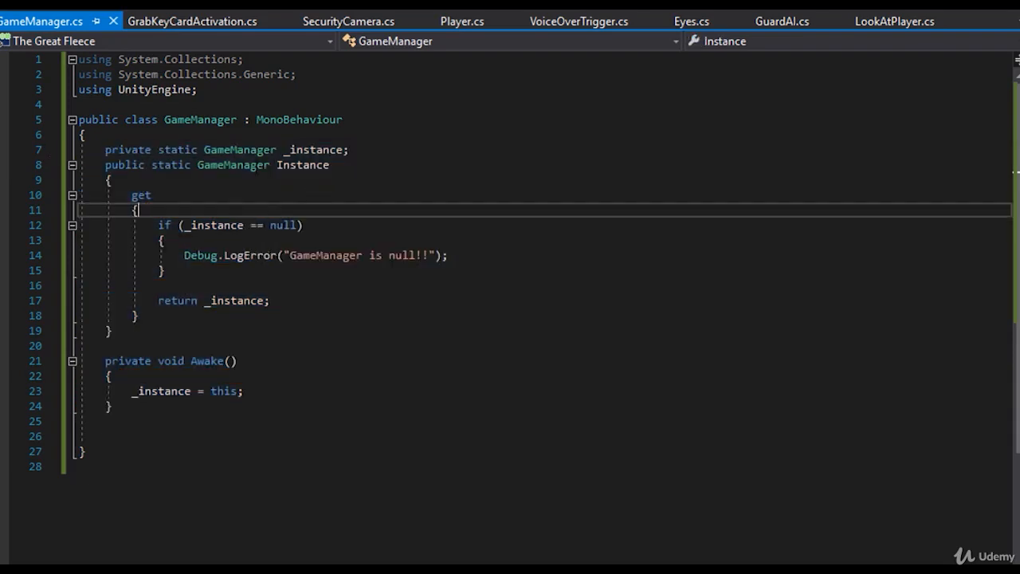
- Declare a public bool named HasCard on its own line between the Instance property and the Awake() method
click(156, 327)
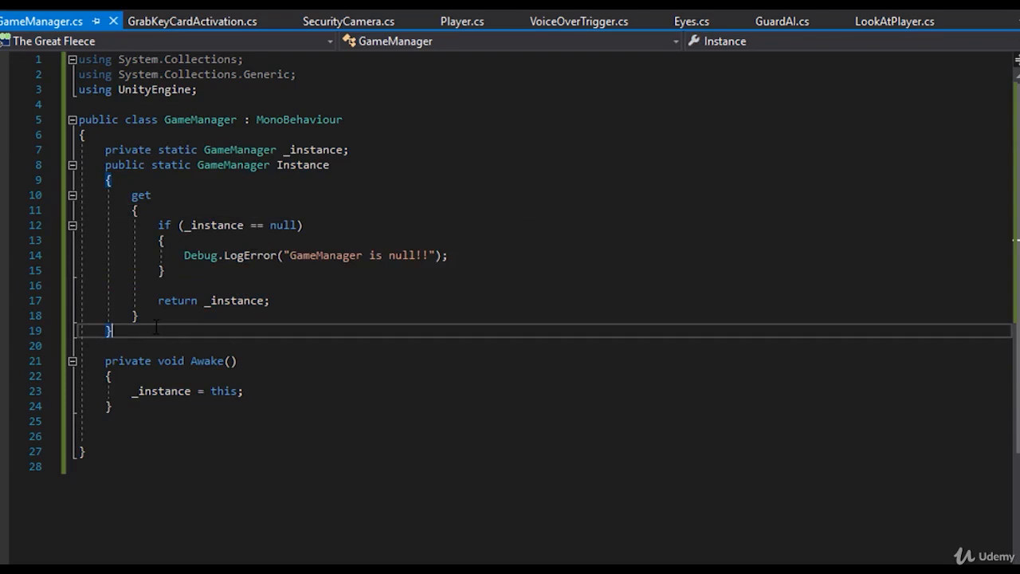
key(Return)
key(Return)
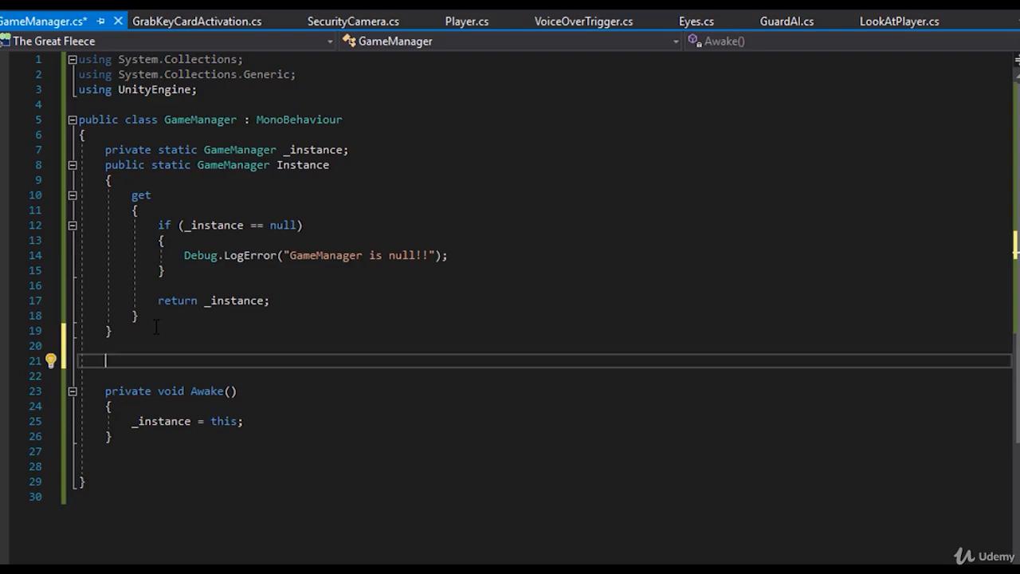
text(public )
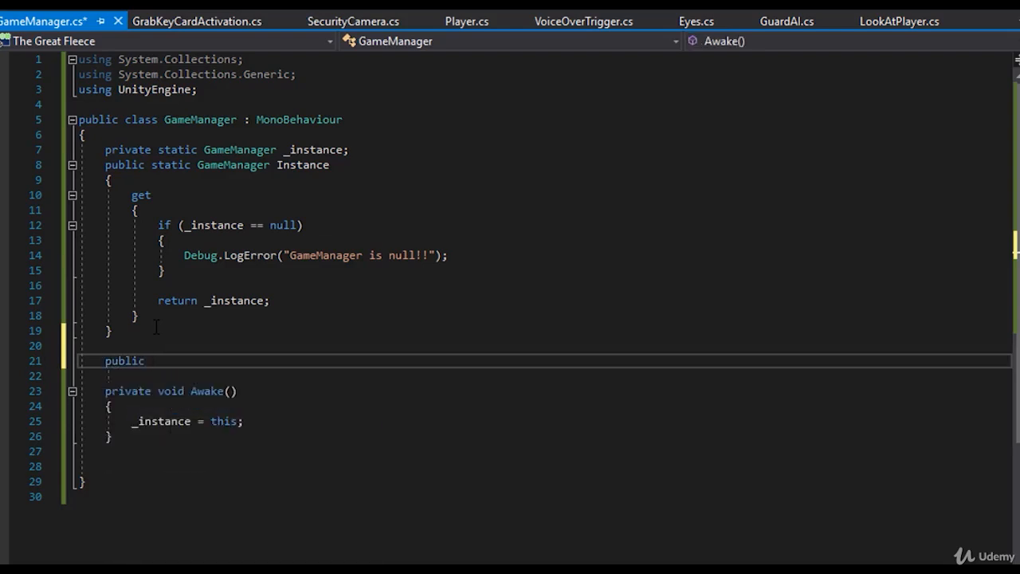
text(bool Grabbe)
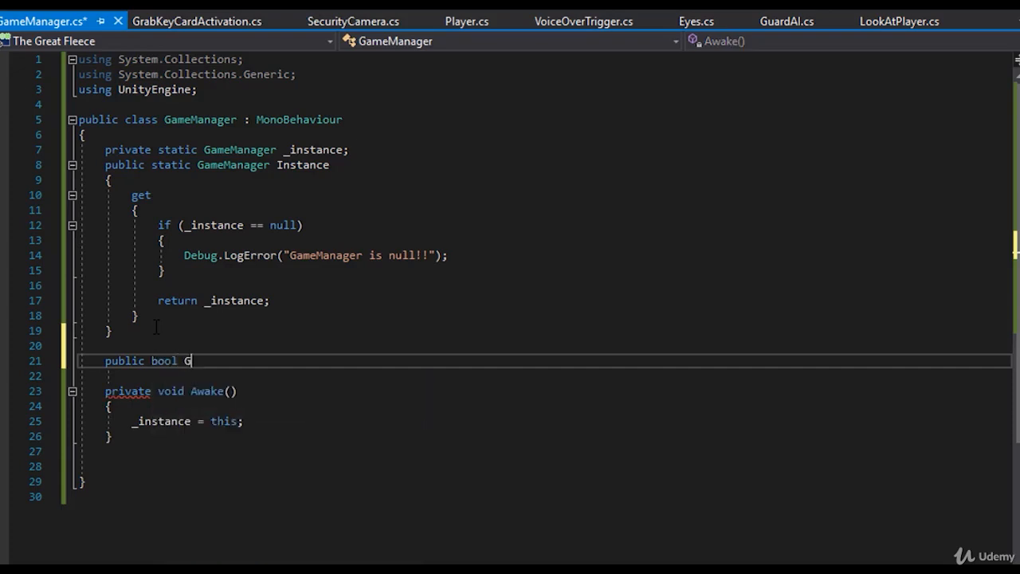
key(BackSpace)
key(BackSpace)
key(BackSpace)
key(BackSpace)
key(BackSpace)
key(BackSpace)
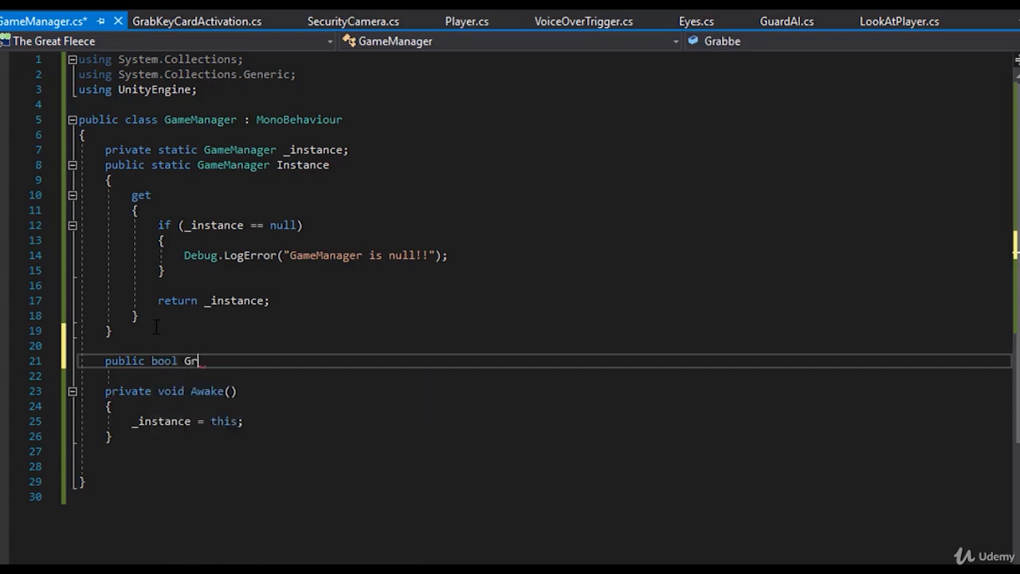
text(Has)
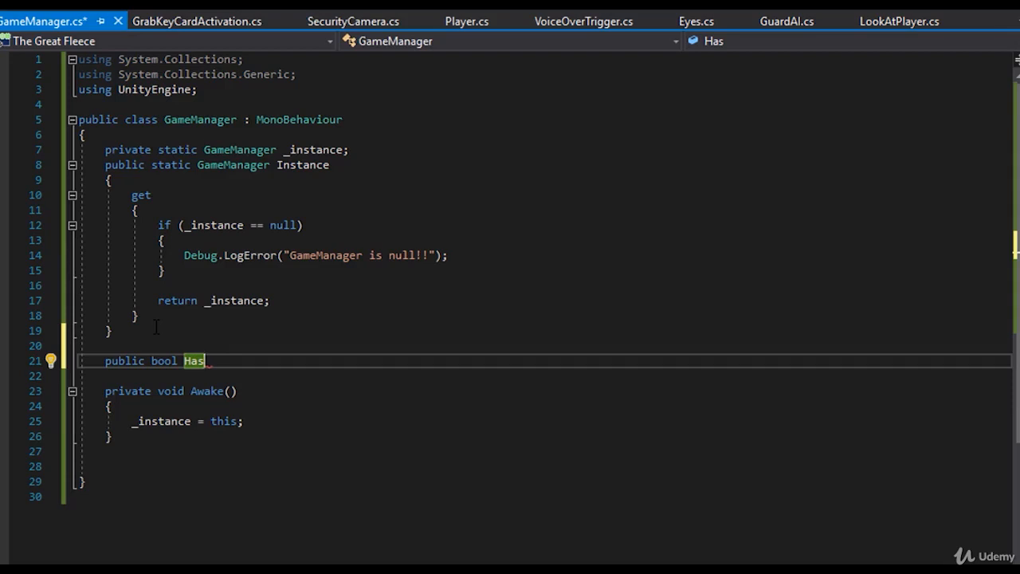
text(Card)
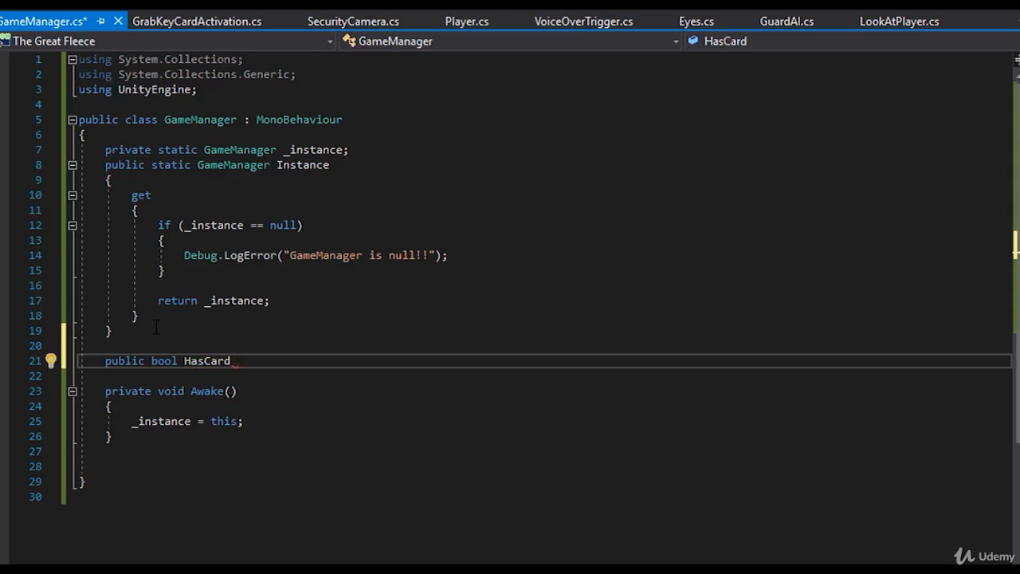
- End the HasCard declaration with a semicolon on the same line and save the script
key(Return)
key(BackSpace)
key(BackSpace)
key(BackSpace)
key(BackSpace)
key(BackSpace)
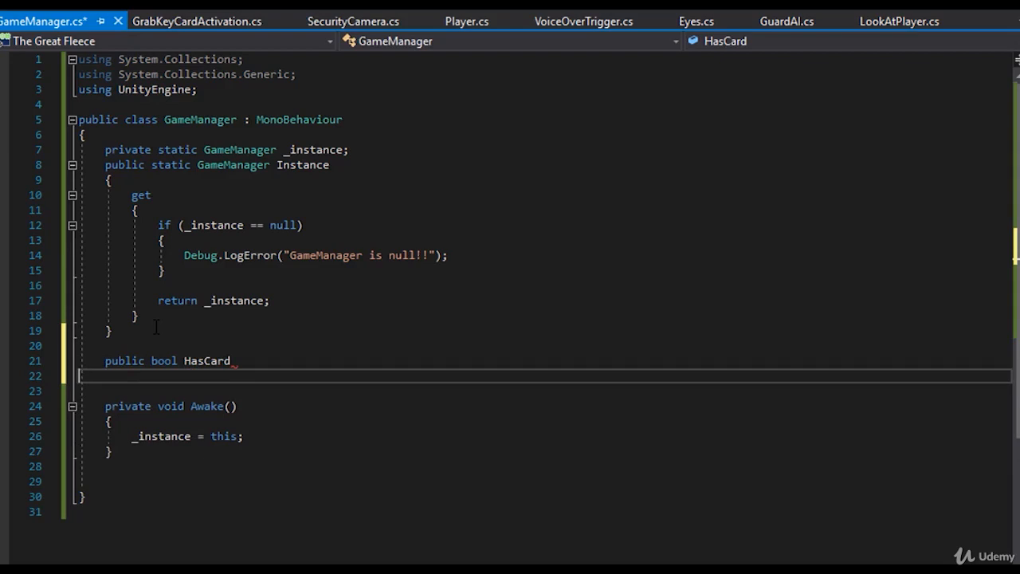
key(BackSpace)
text(;)
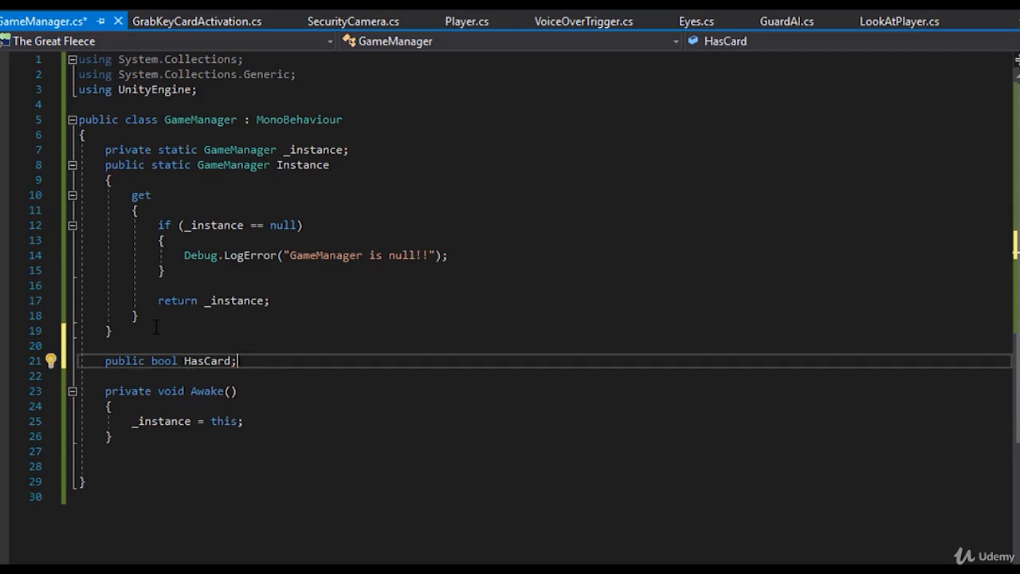
key(ctrl+s)
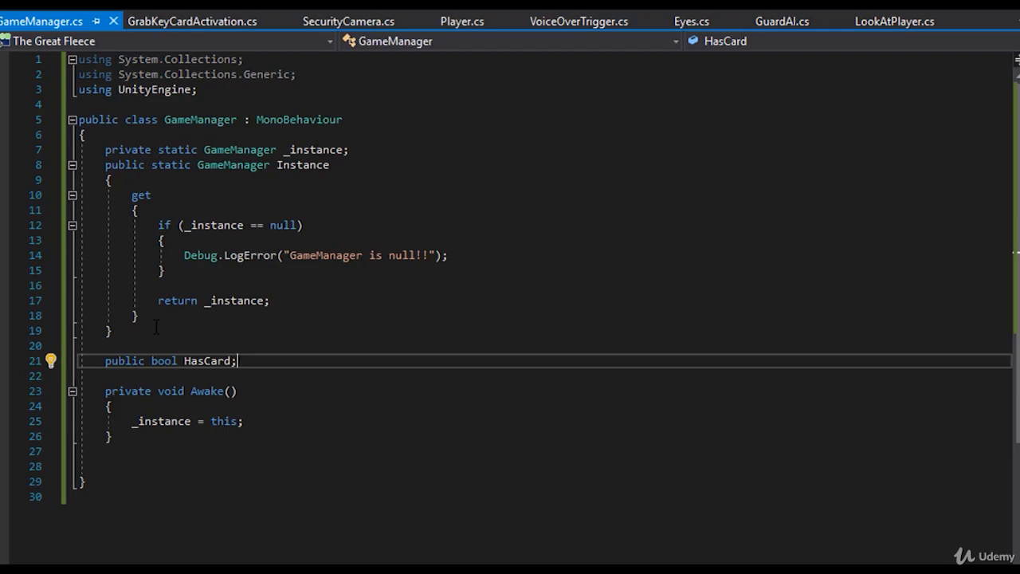
- Replace the semicolon after HasCard with a multi-line property block containing get; and set; accessors
key(BackSpace)
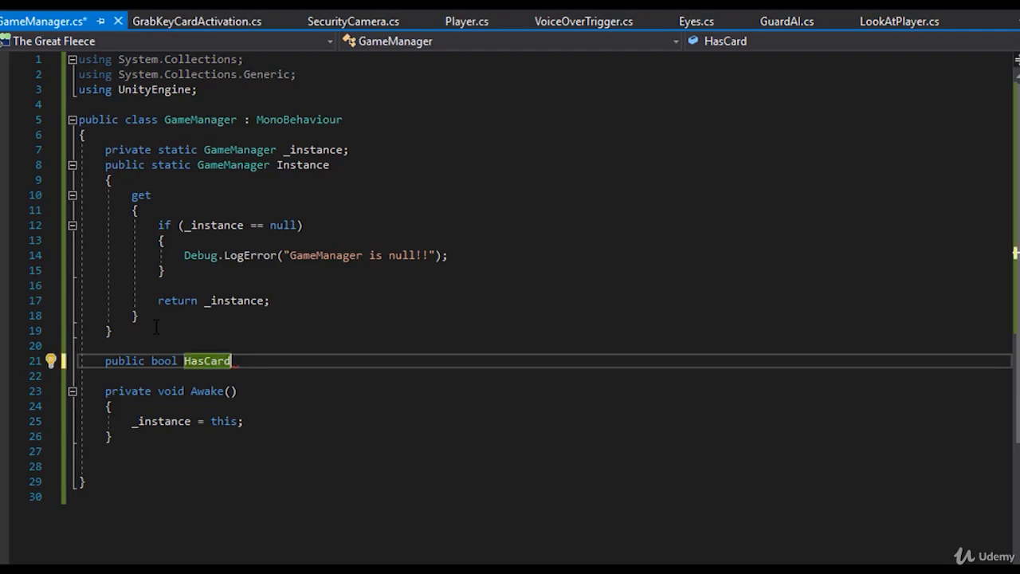
key(Return)
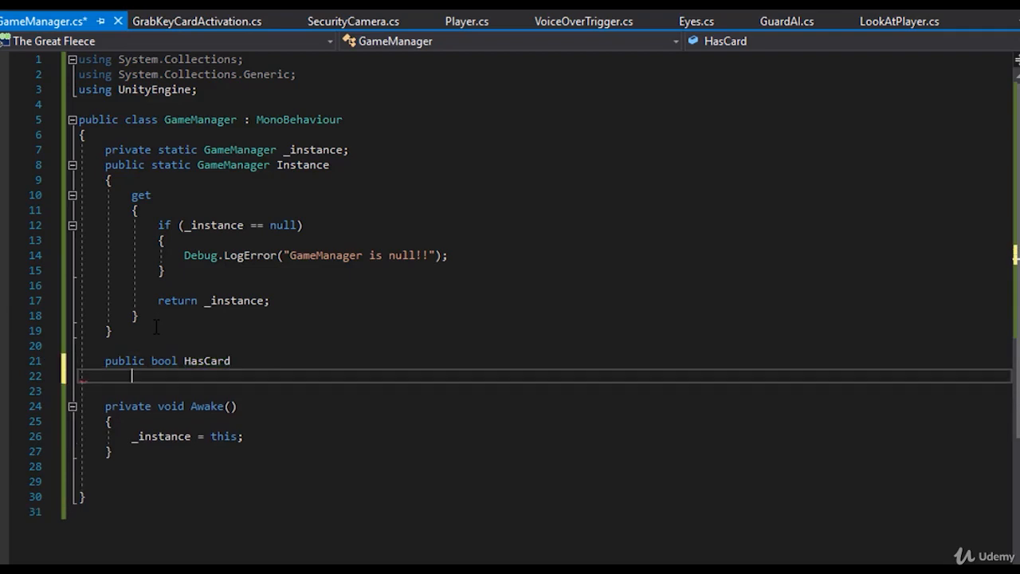
text({)
key(Return)
text(get;)
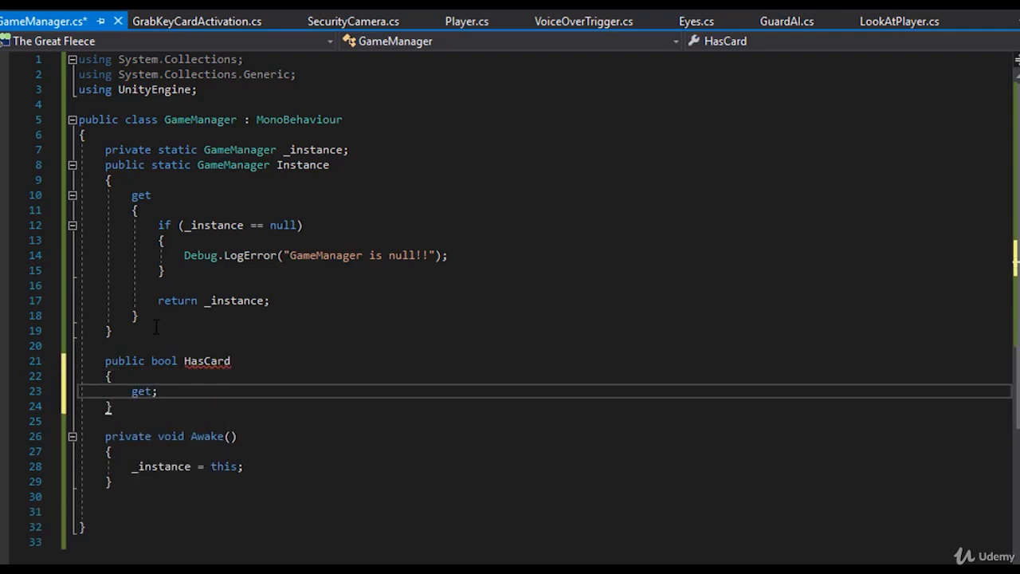
key(Return)
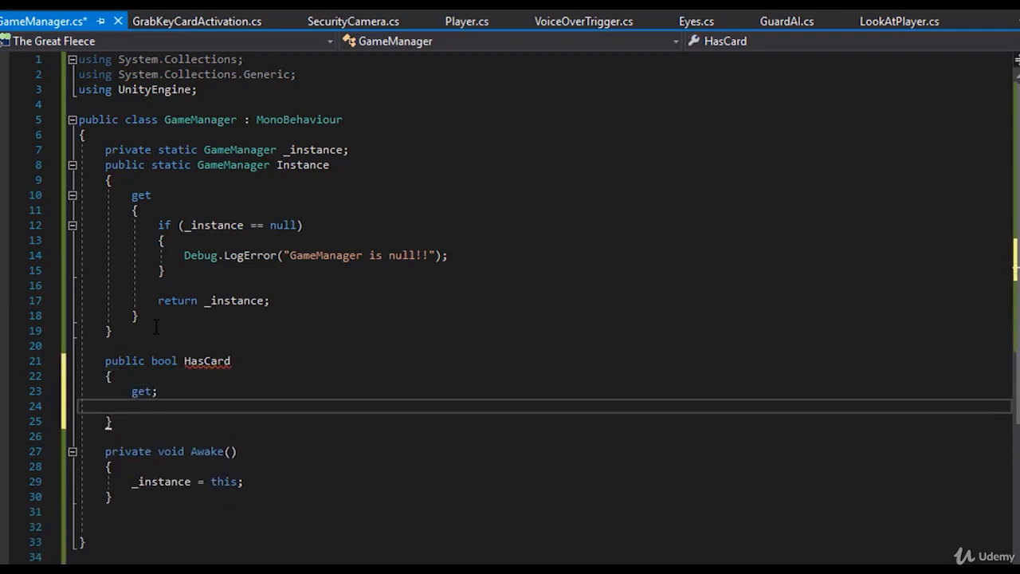
text(set;)
- Rewrite the HasCard accessor block on a single line as { get; set; } and save the script
drag(132, 195, 177, 314)
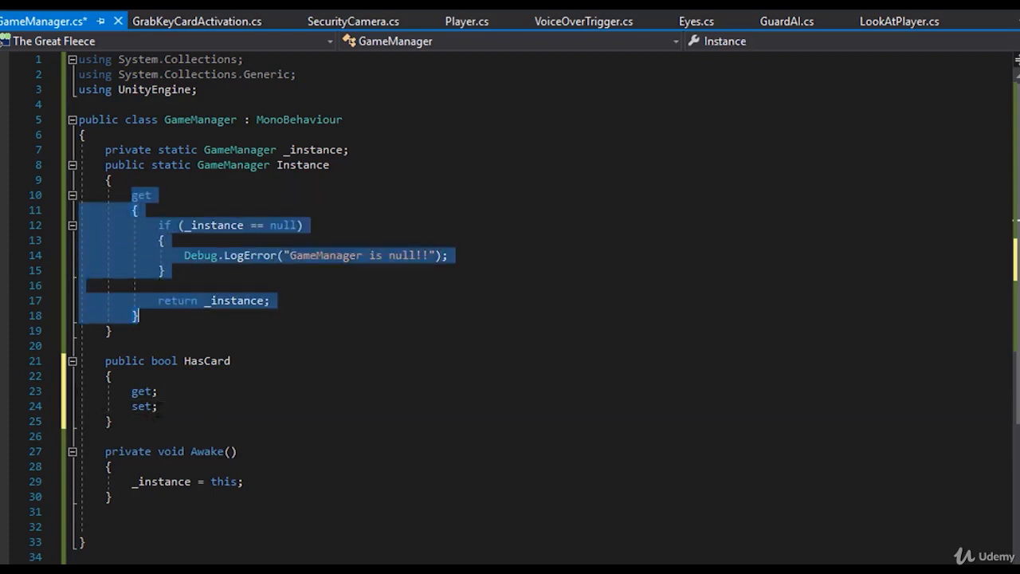
click(129, 421)
drag(128, 421, 106, 376)
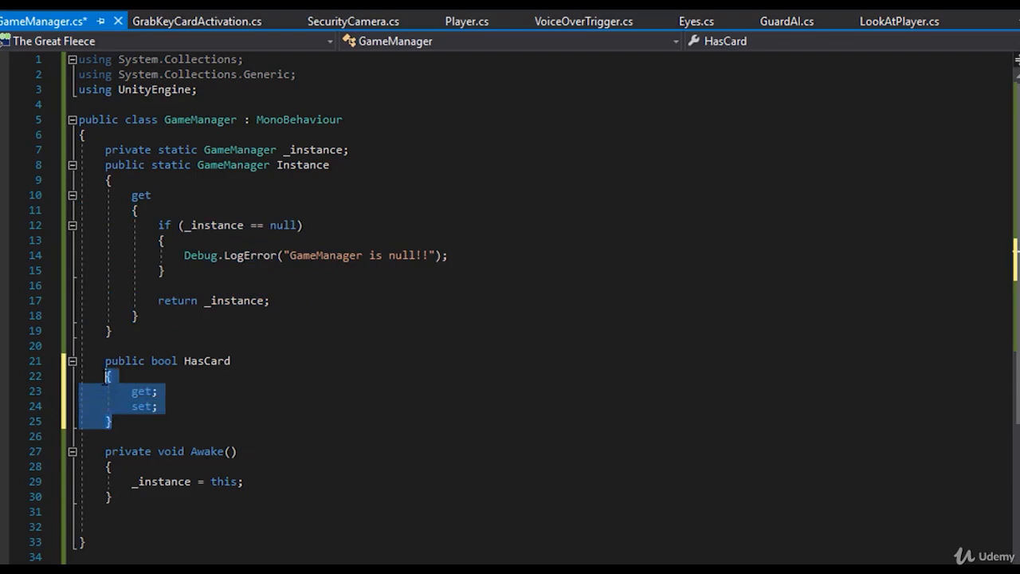
key(BackSpace)
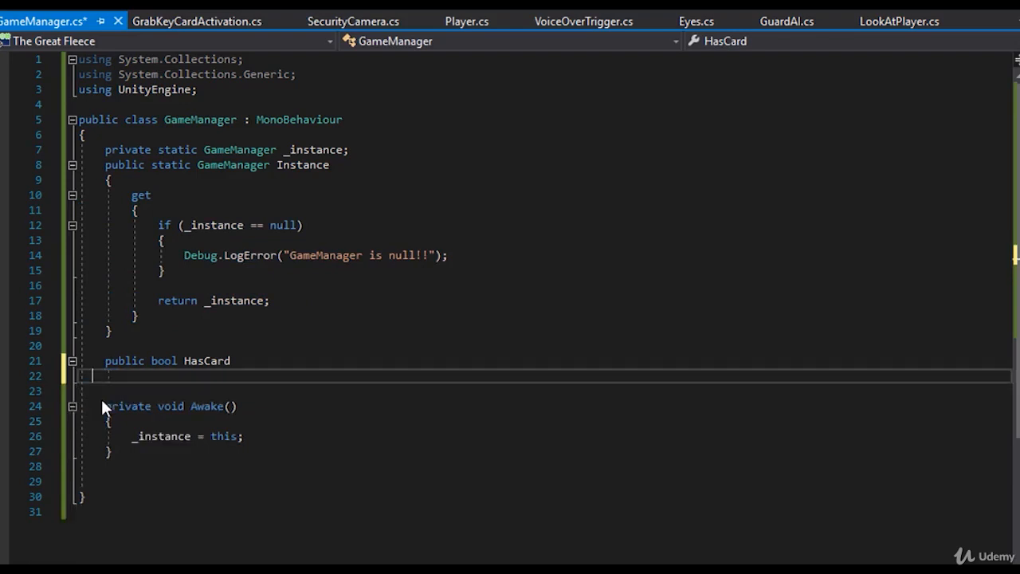
key(BackSpace)
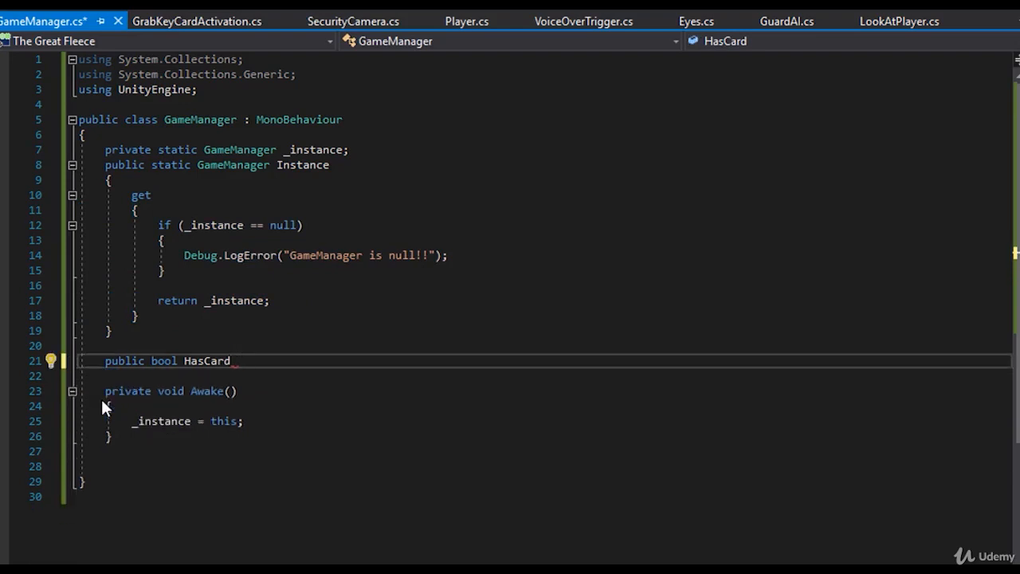
text({ g)
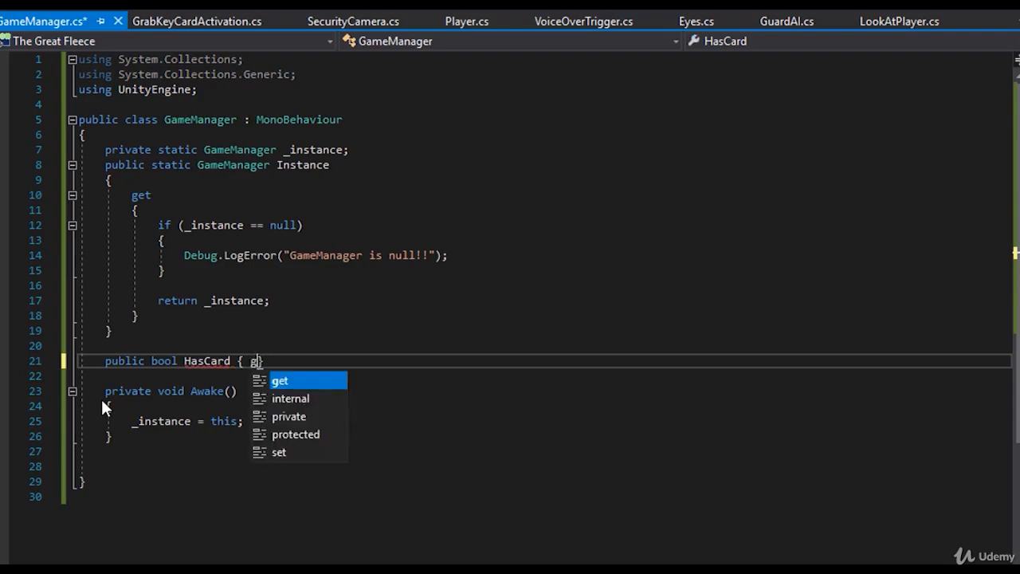
text(et; set;)
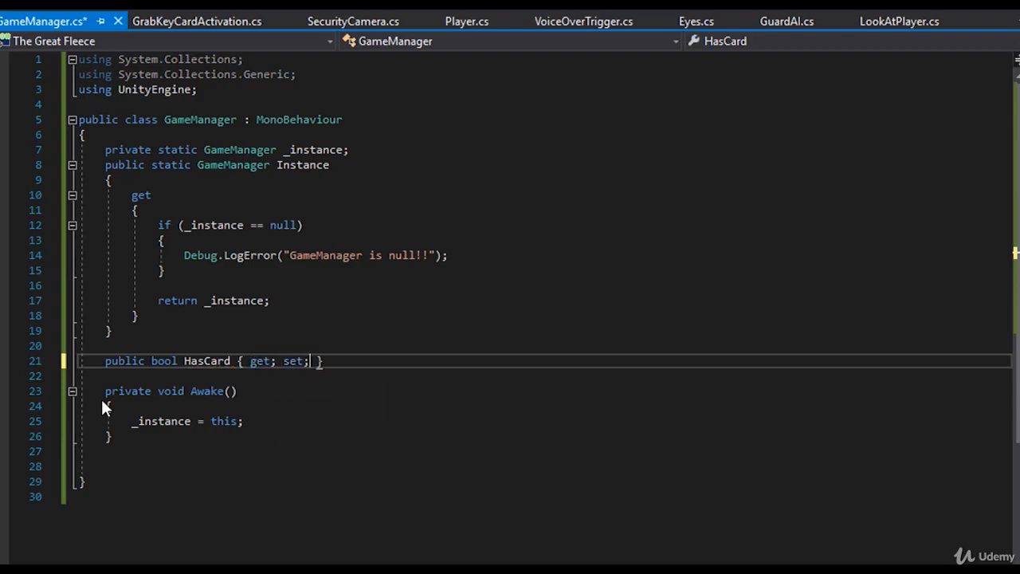
key(ctrl+s)
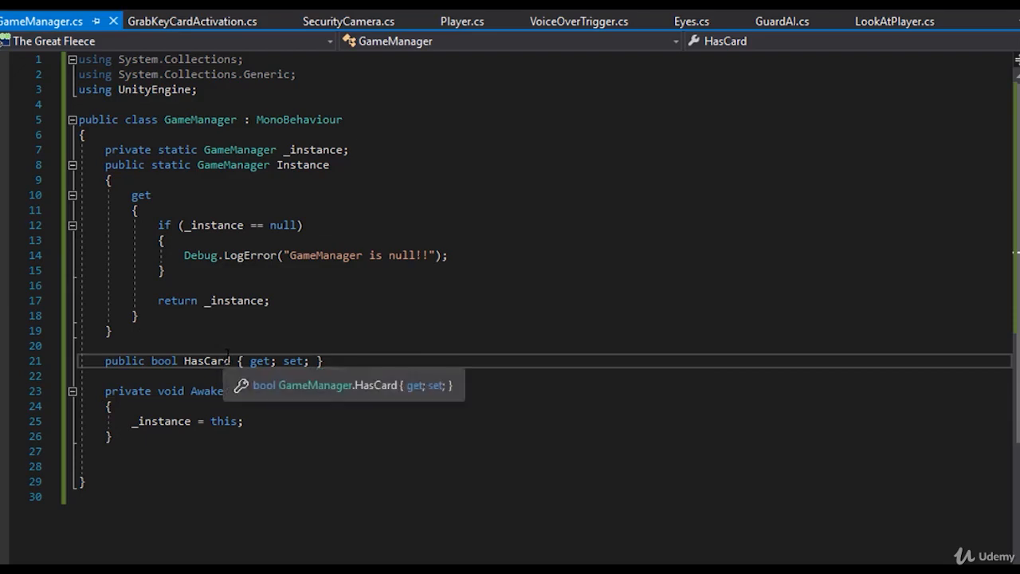
- In GrabKeyCardActivation.cs, declare GameManager gm = GameObject.Find("GameManager") on a new line below the sleepingGuardCutscene.SetActive(true) call
click(171, 21)
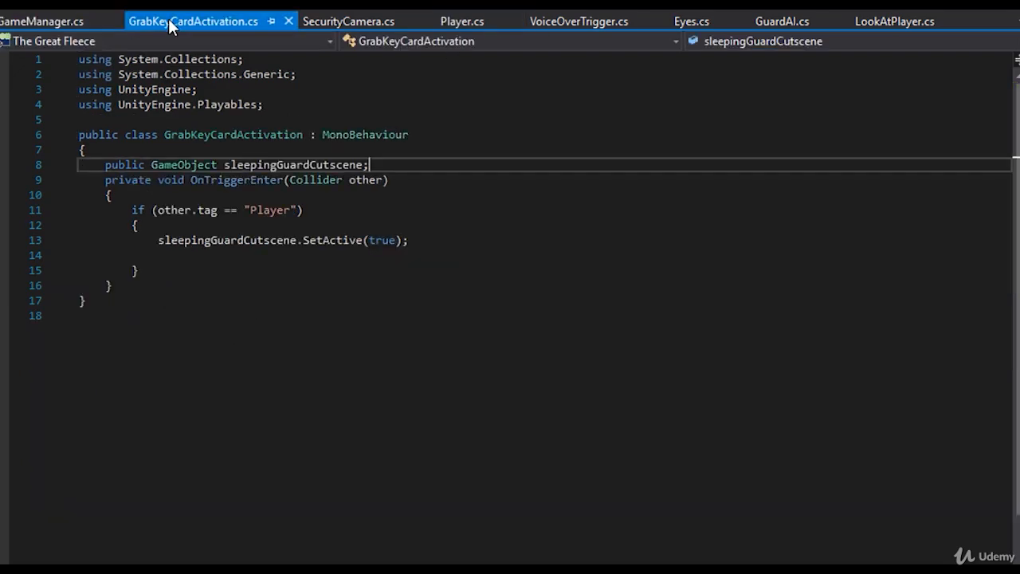
click(451, 242)
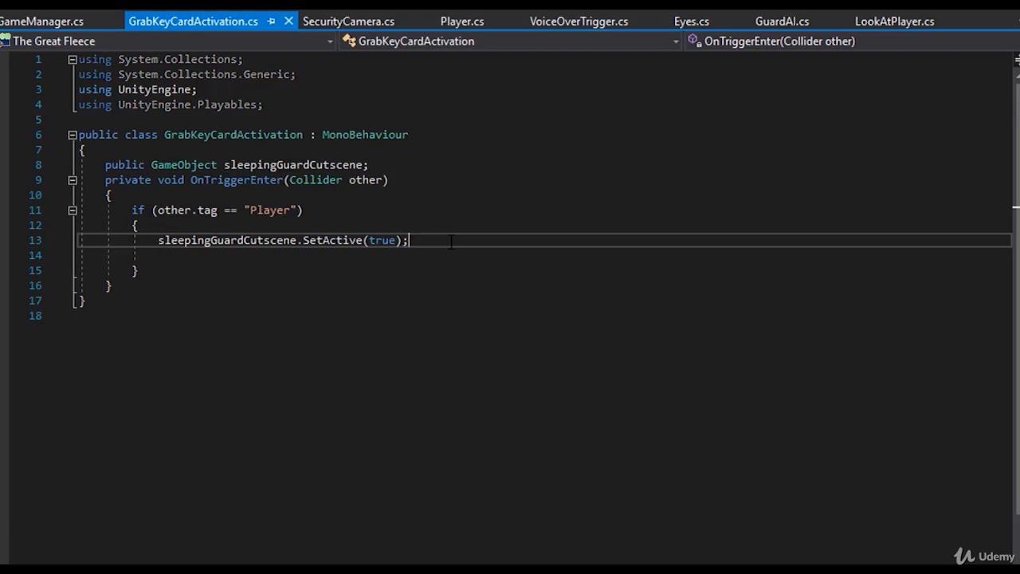
key(Return)
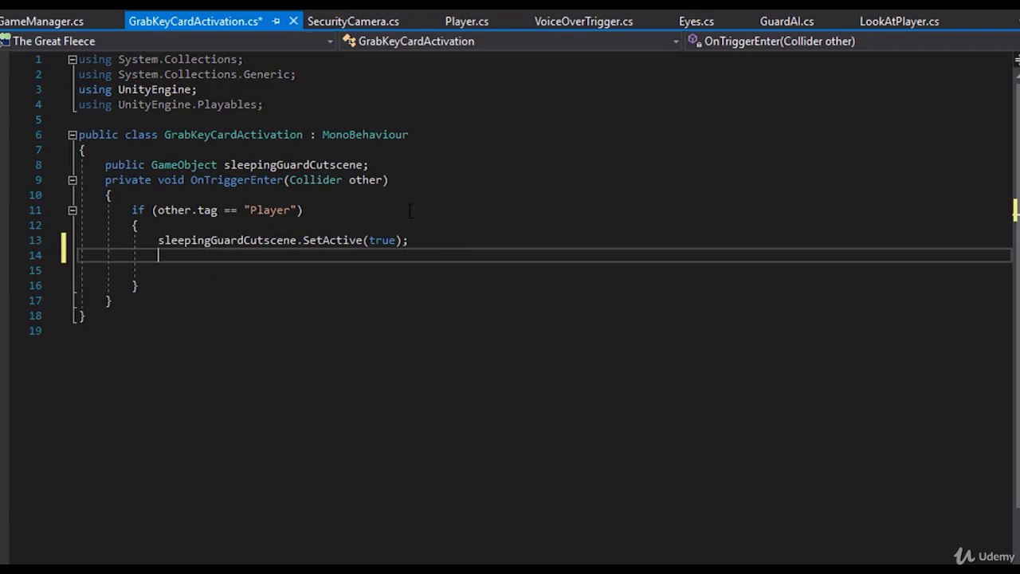
text(Gamam)
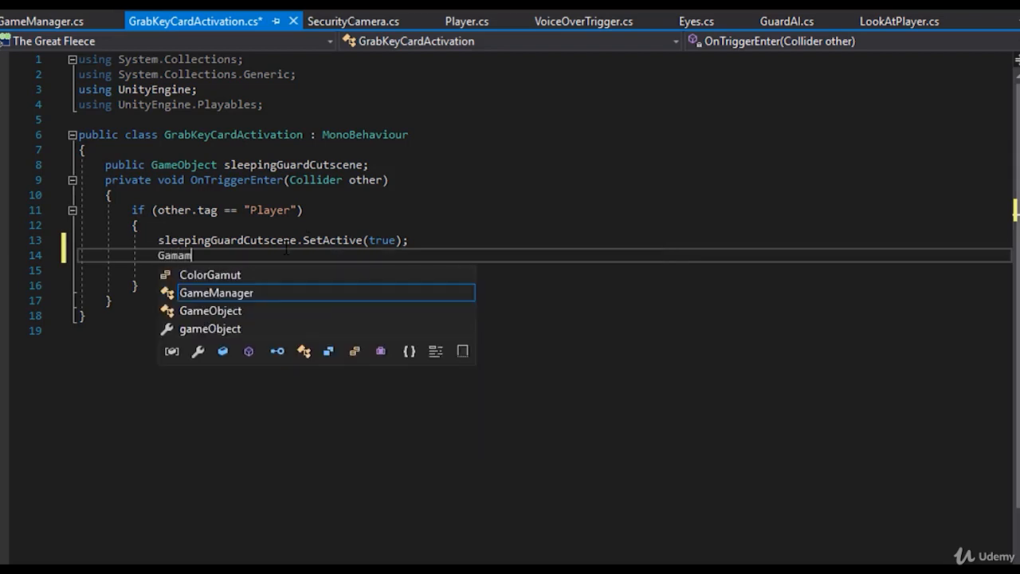
key(Tab)
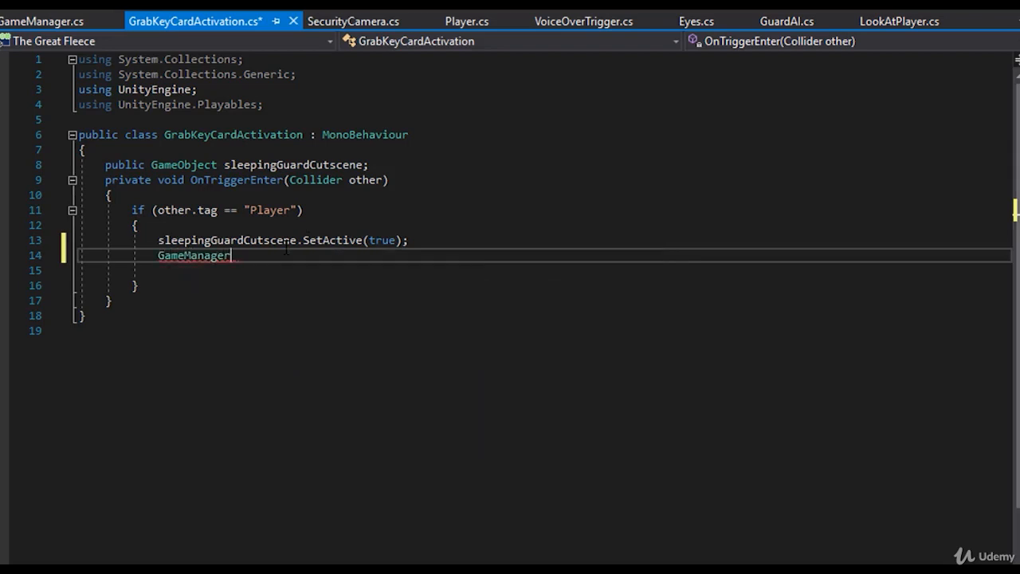
text(gm = GameO)
key(Tab)
text(.Find(")
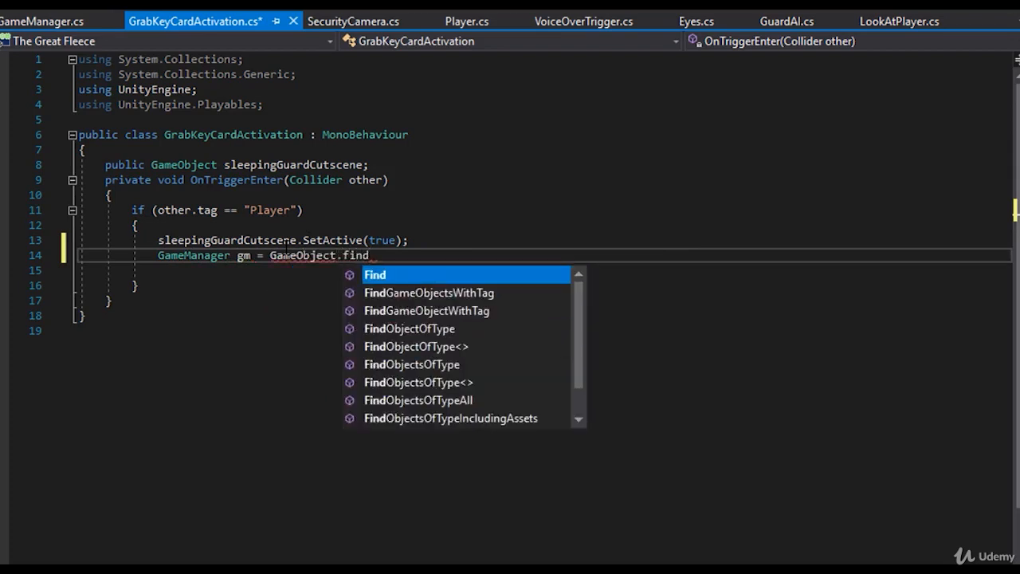
text(GameManager"))
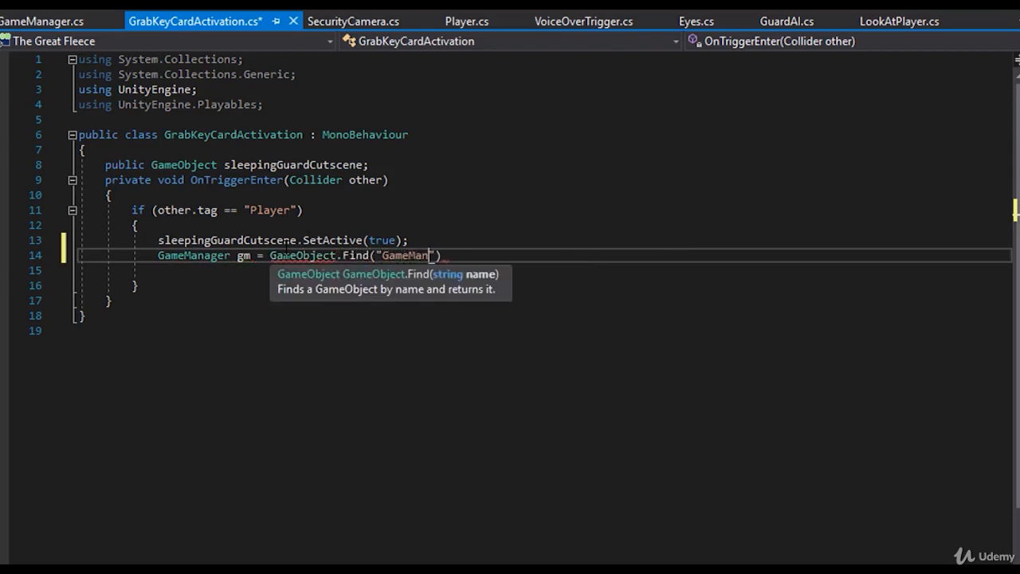
text(.GetComponent<)
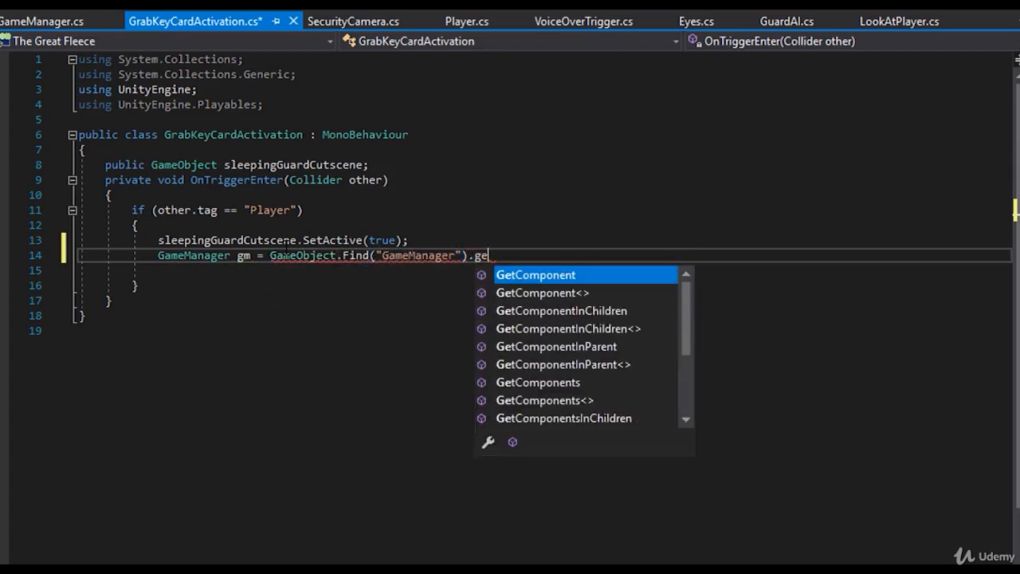
text(Gama>)
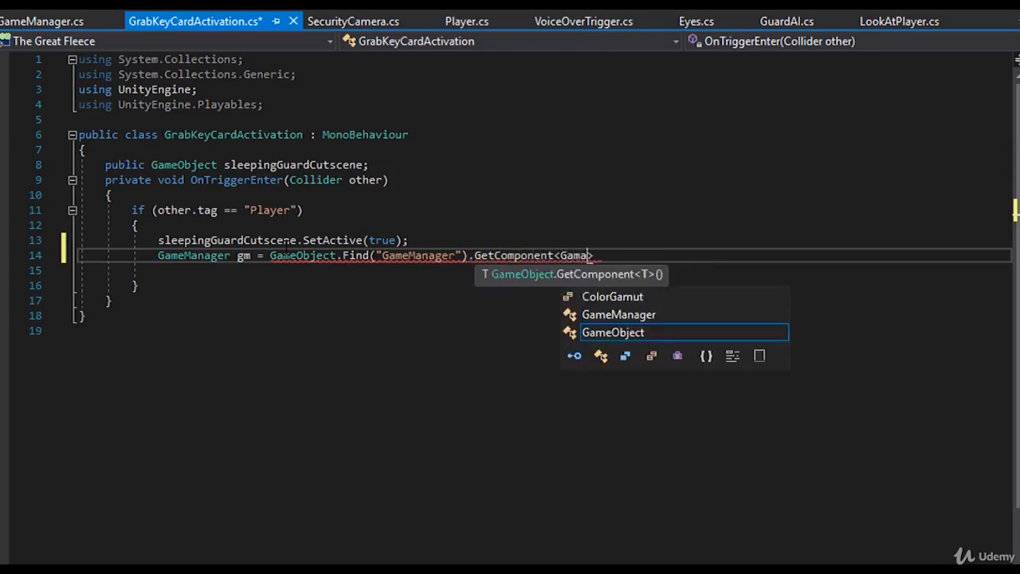
- Complete the gm assignment by appending .GetComponent<GameManager>(); to the Find call, and save the script
key(BackSpace)
text(eManager>)
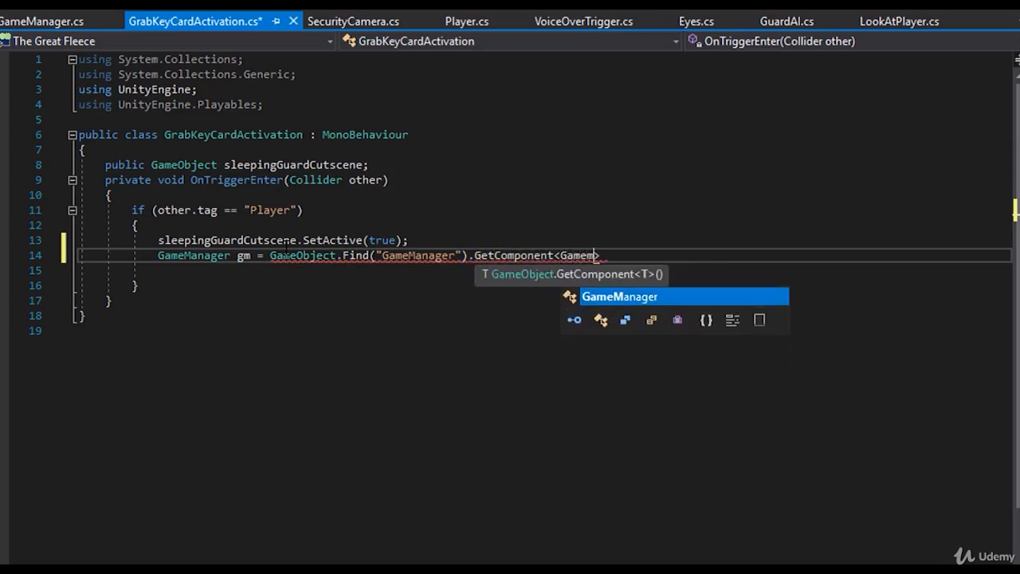
text(();)
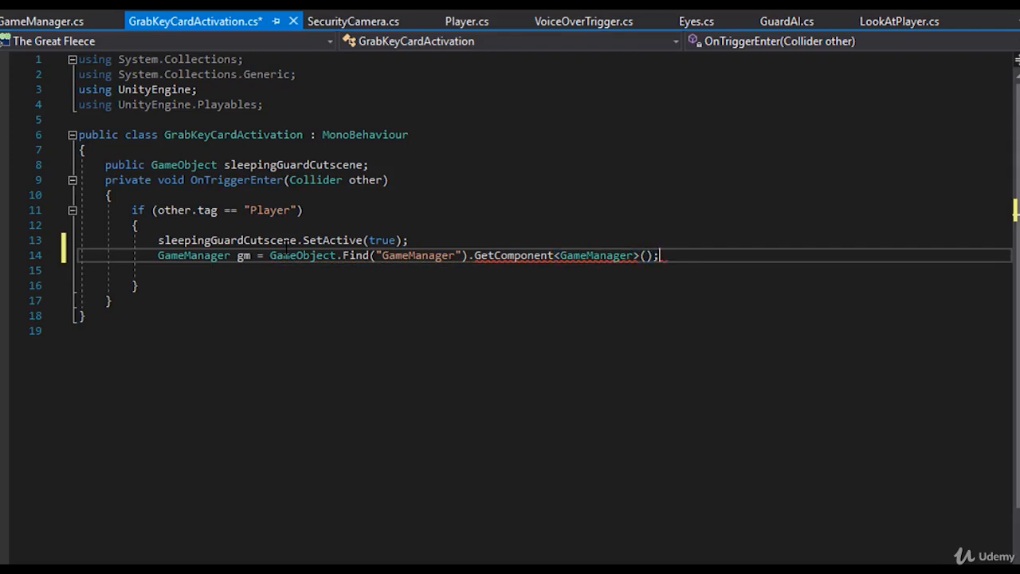
key(ctrl+s)
- Add the statement gm.HasCard = true; on a new line below the gm declaration
key(Return)
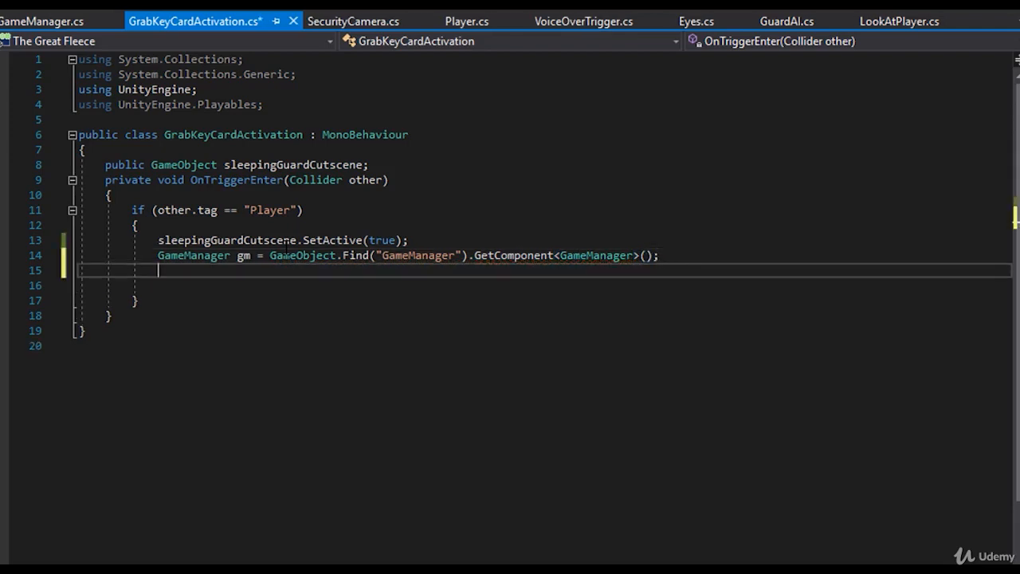
text(gm)
key(Escape)
text(.)
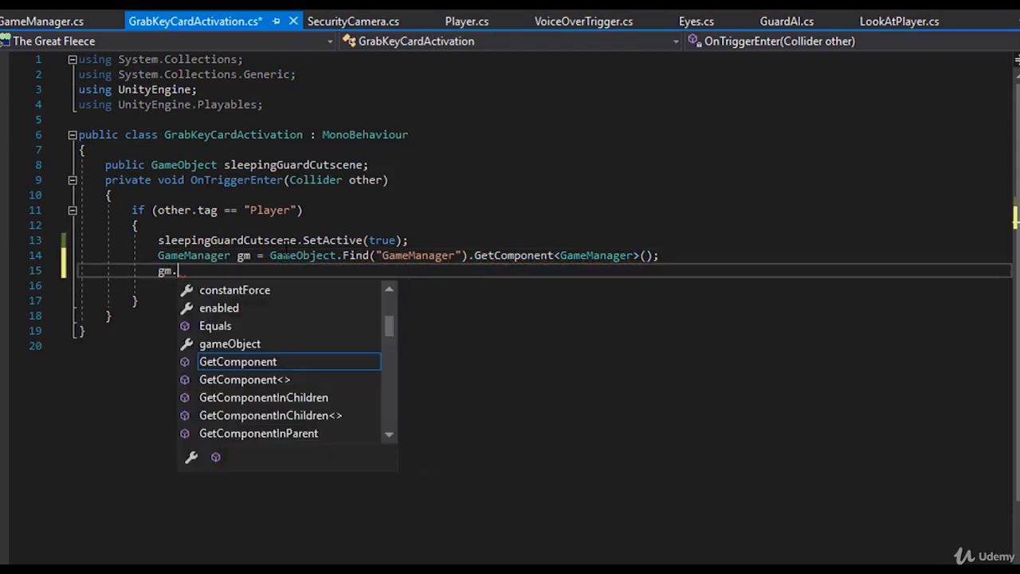
text(haske)
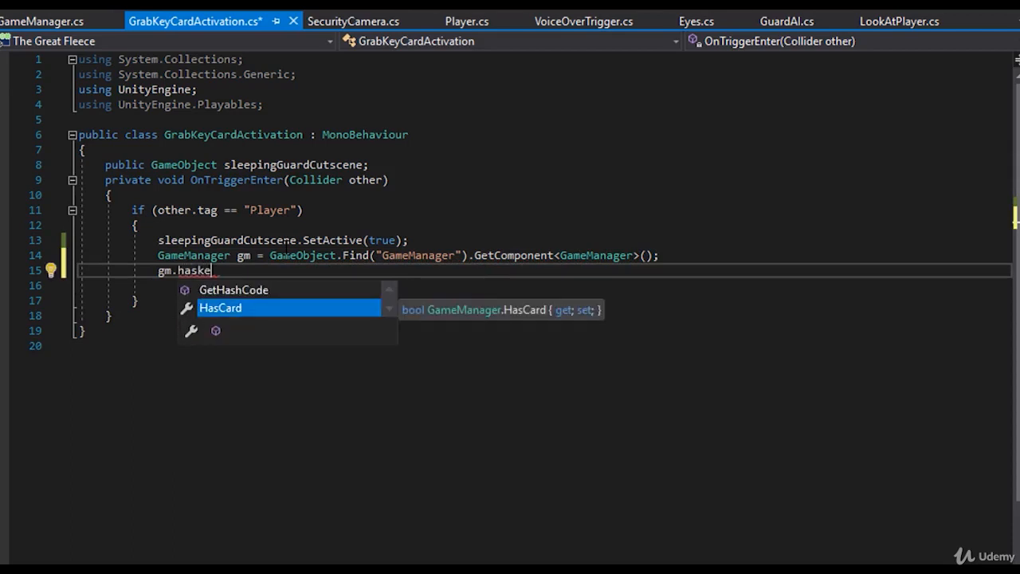
key(Tab)
text(= true;)
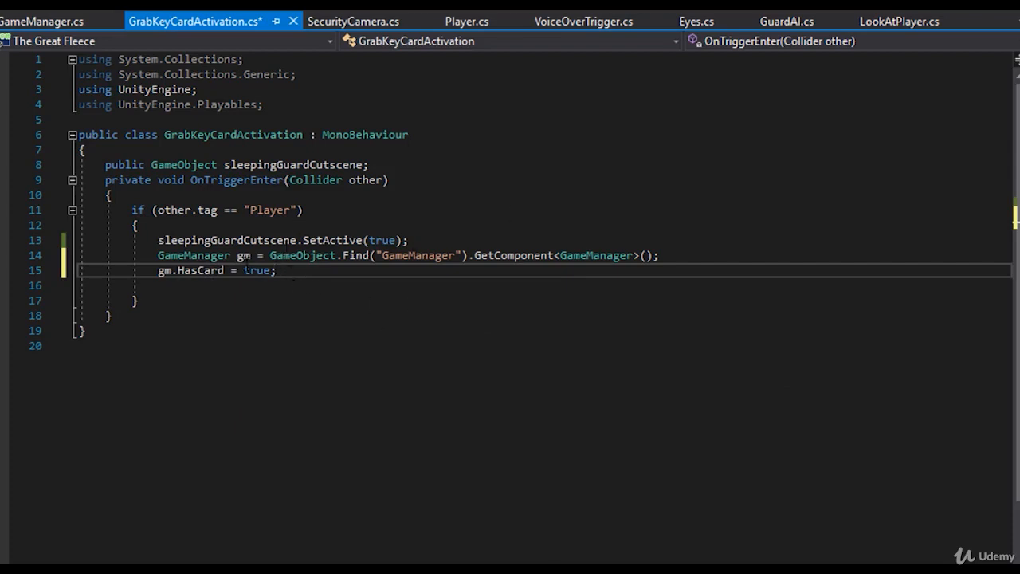
- Replace the gm declaration and the gm.HasCard assignment with a statement beginning GameManager.Instance followed by a dot
drag(277, 270, 159, 255)
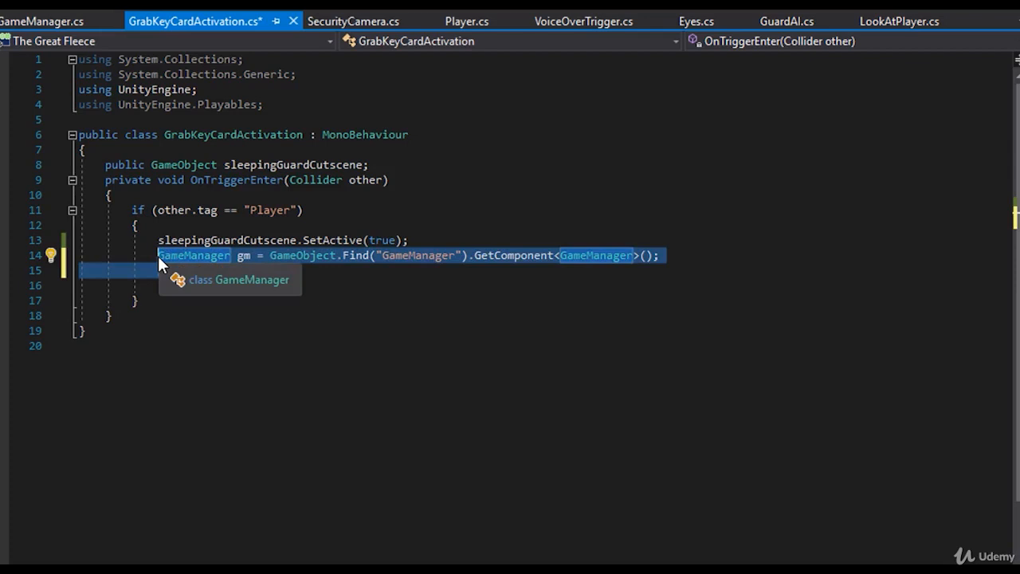
key(Delete)
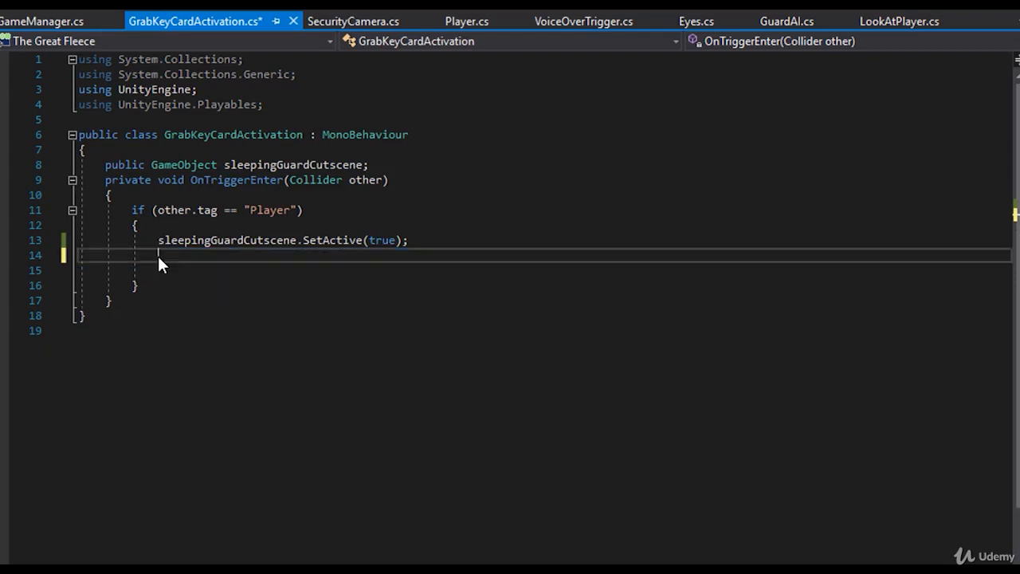
text(Ga)
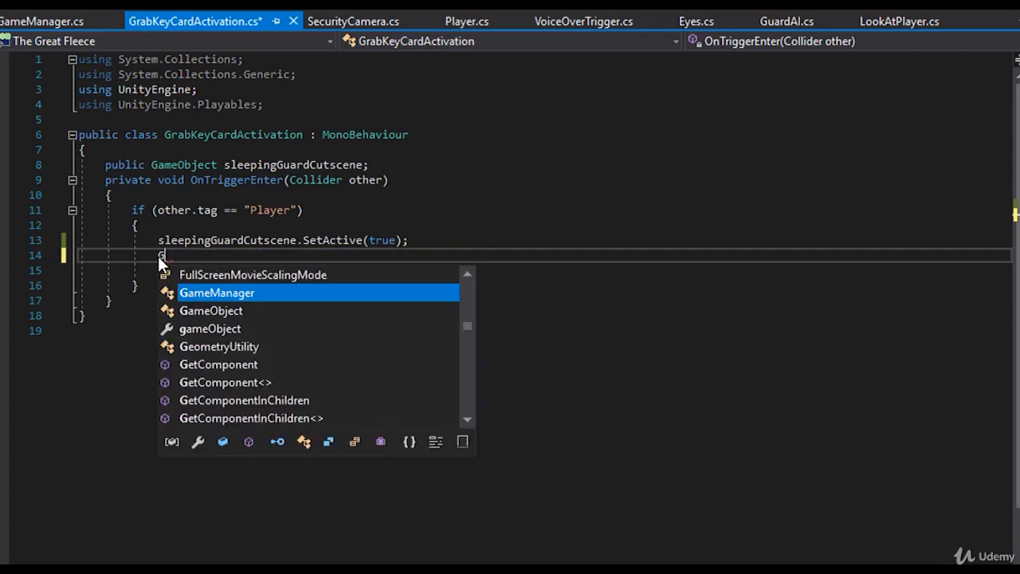
key(Tab)
text(.inst)
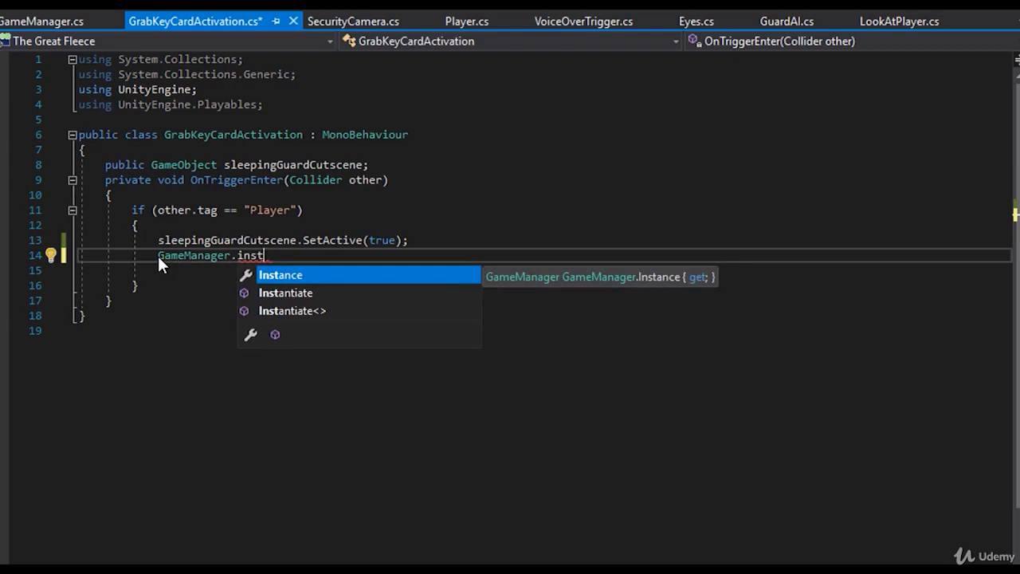
key(Tab)
text(.)
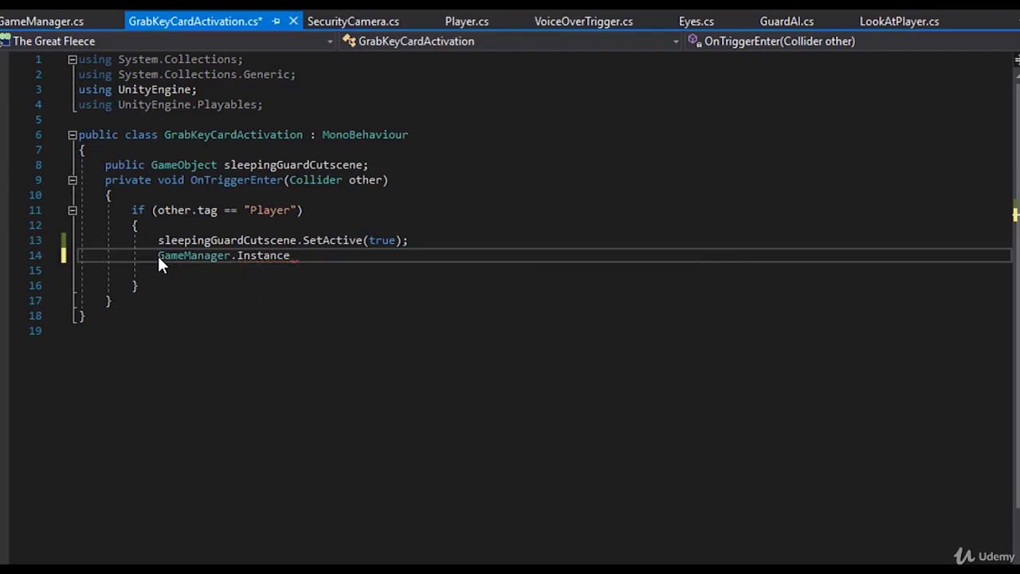
key(BackSpace)
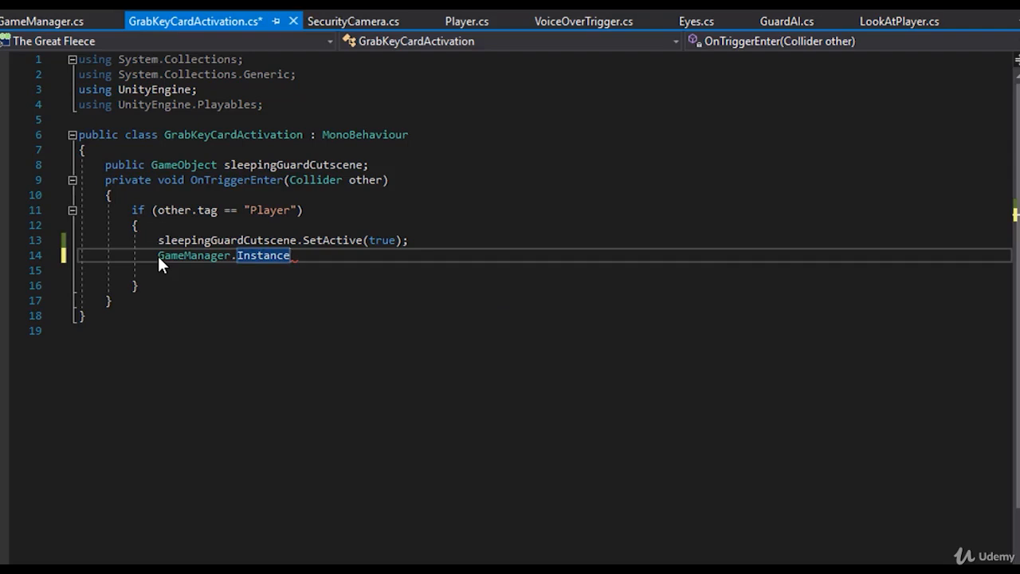
text(.)
- Browse the suggested members available on GameManager.Instance, around HasCard
key(Up)
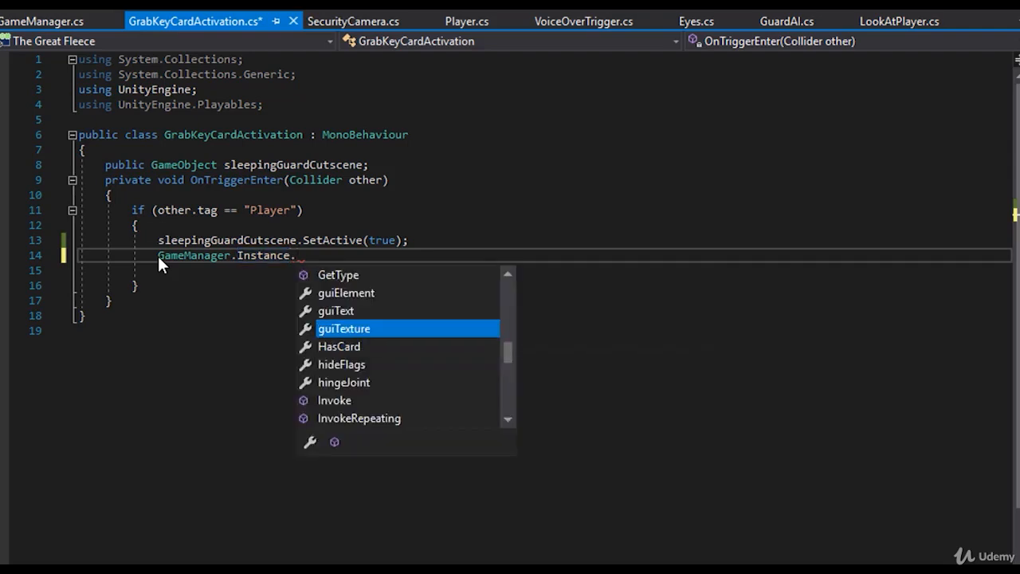
key(Up)
key(Up)
key(Down)
key(Down)
key(Down)
key(Down)
key(Down)
key(Down)
key(Down)
key(Down)
key(Down)
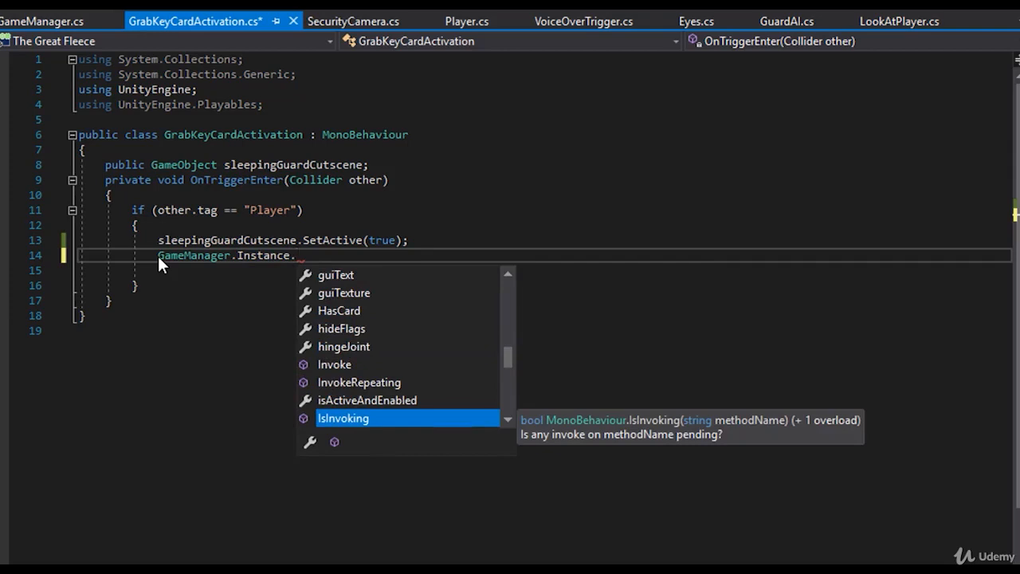
- Complete the statement as GameManager.Instance.HasCard = true; and save the GrabKeyCardActivation script
text(hasc)
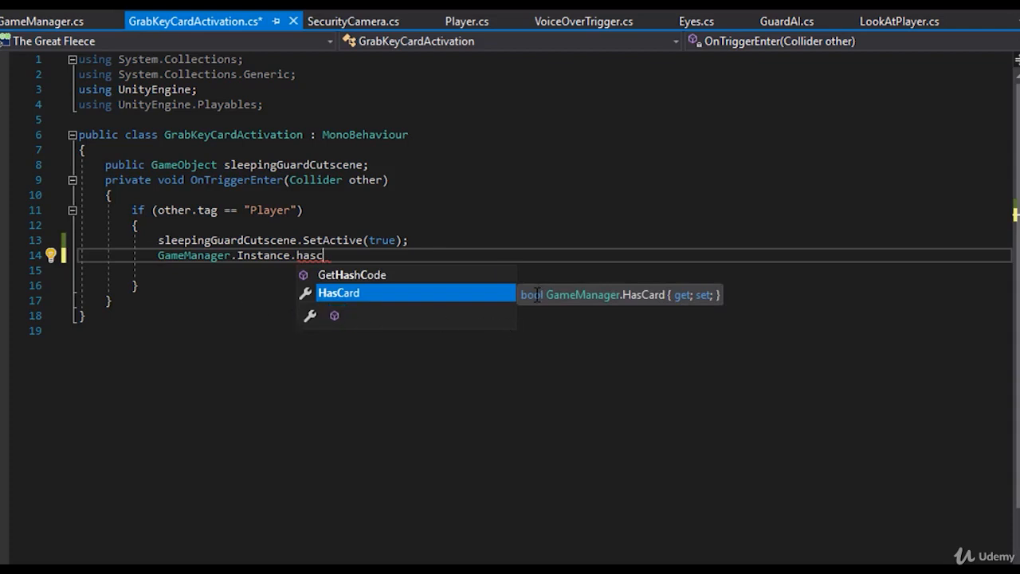
key(Tab)
text(= true;)
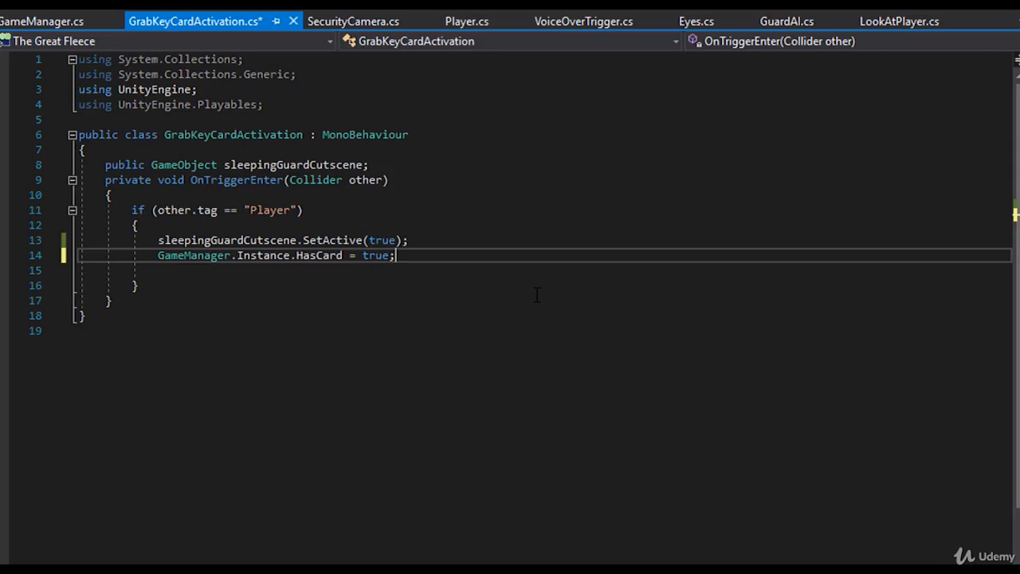
key(ctrl+s)
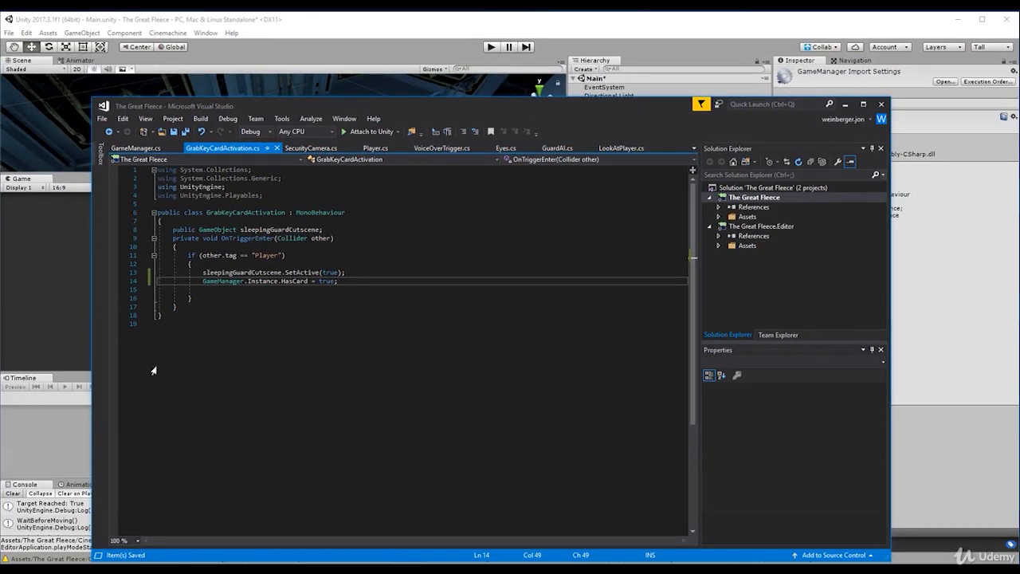
- Switch to Unity, select the GameManager object and set the Inspector to Debug mode
click(60, 432)
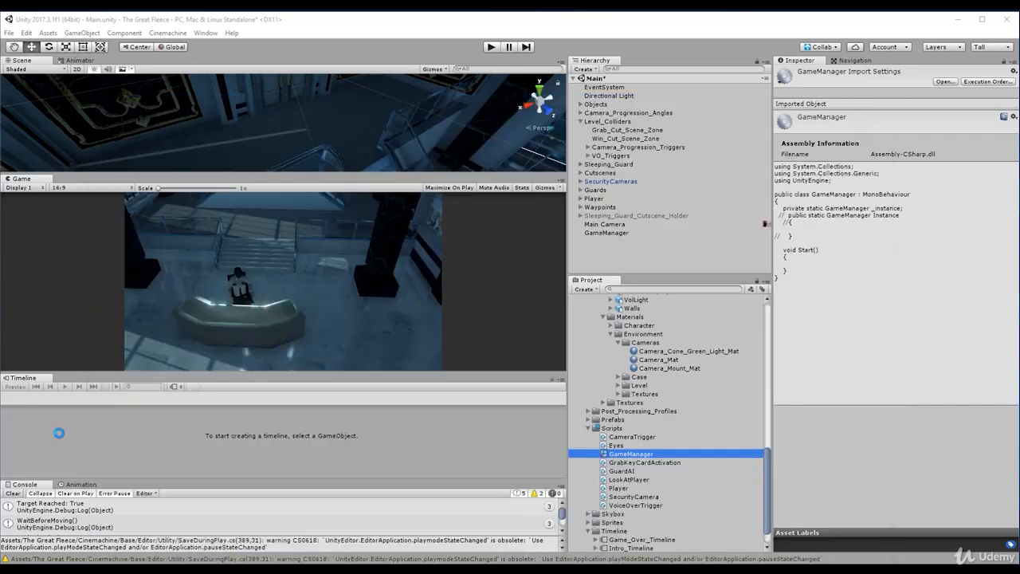
click(634, 234)
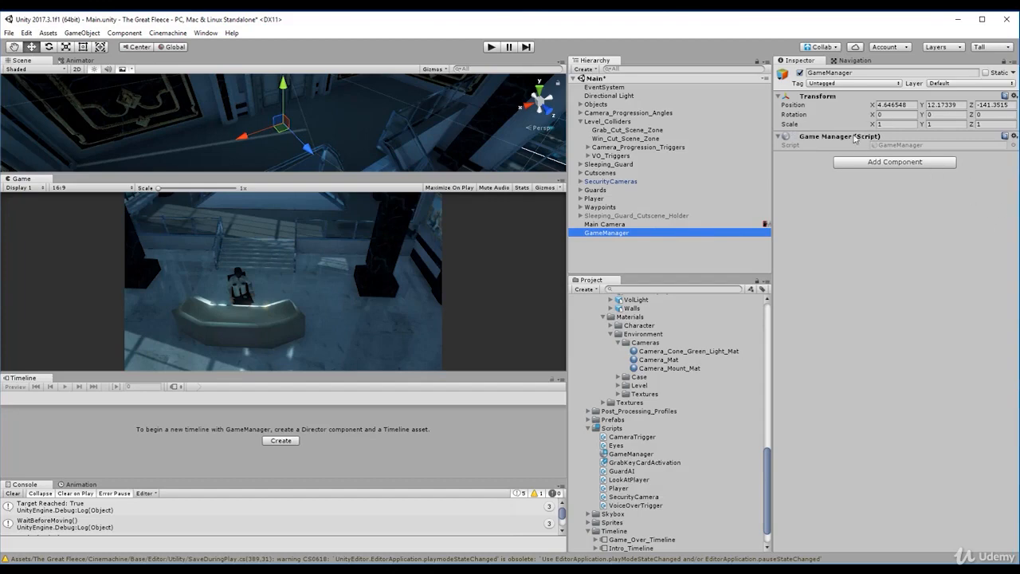
click(1014, 60)
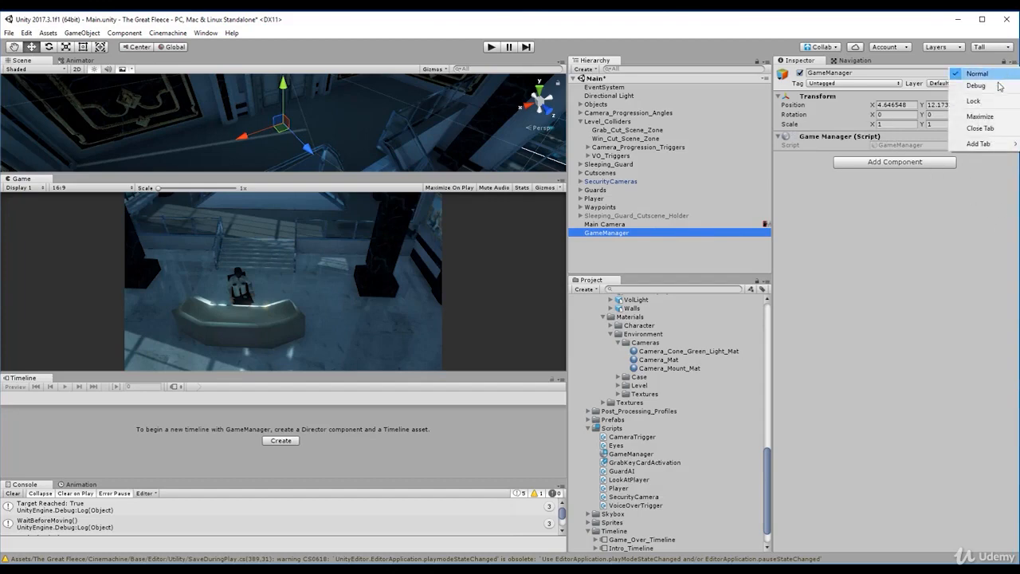
click(1000, 86)
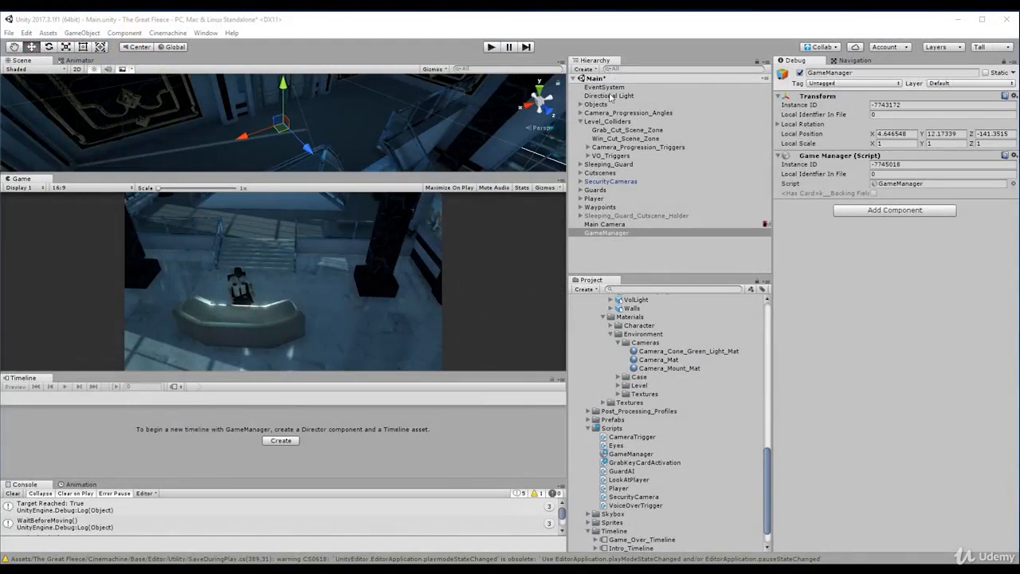
- Select Win_Cut_Scene_Zone under Level_Colliders and enable Is Trigger on its Box Collider
right_drag(305, 143, 350, 141)
click(624, 138)
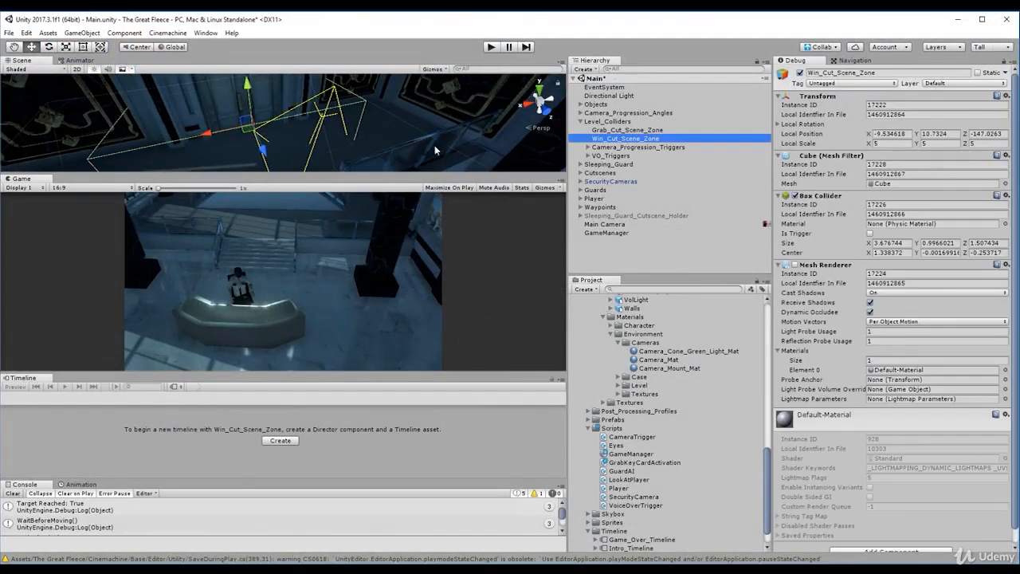
scroll(871, 341, down, 1)
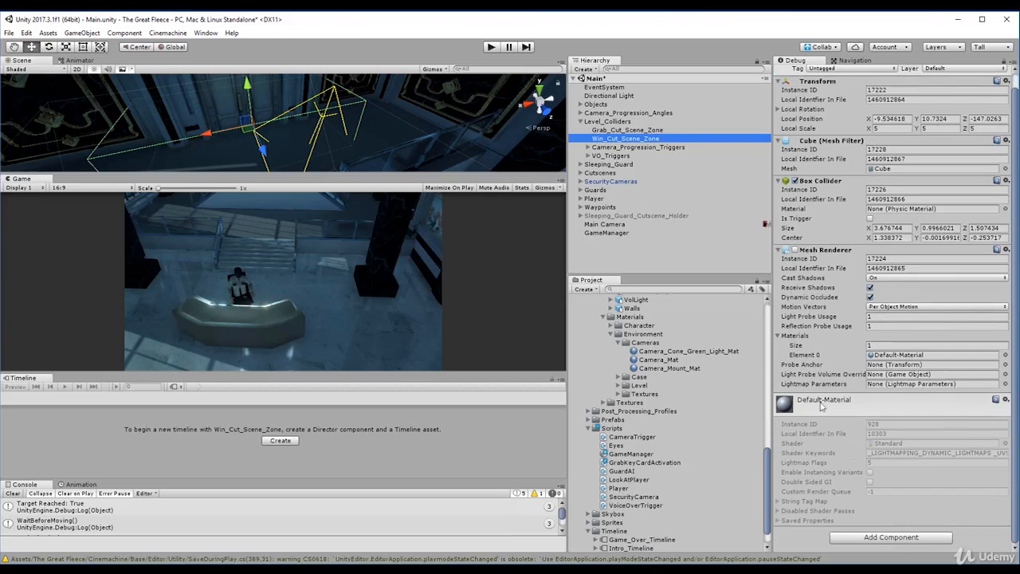
click(870, 218)
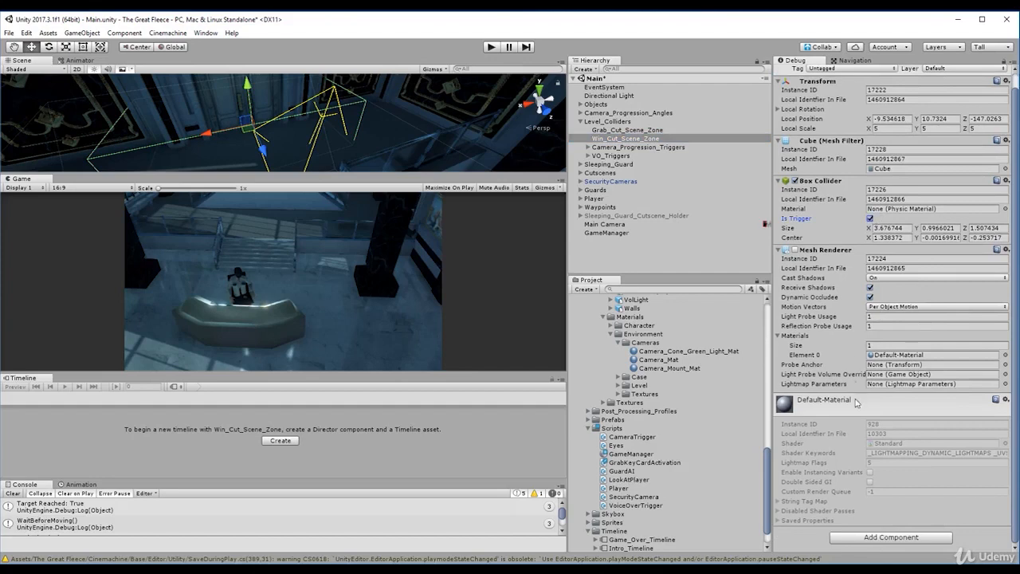
- Add a Rigidbody component to Win_Cut_Scene_Zone and disable its Use Gravity option
click(849, 538)
text(rigid)
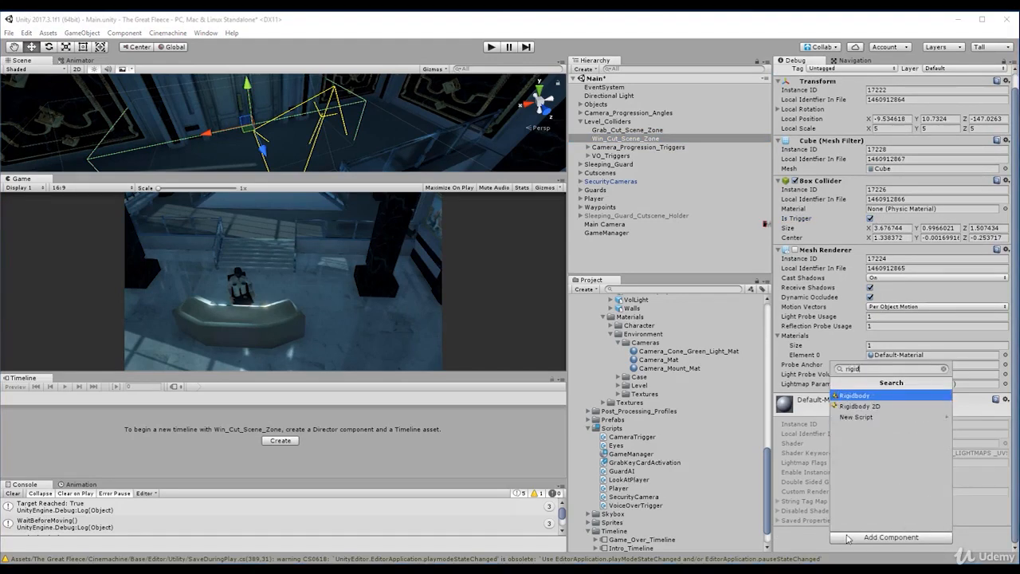
key(Return)
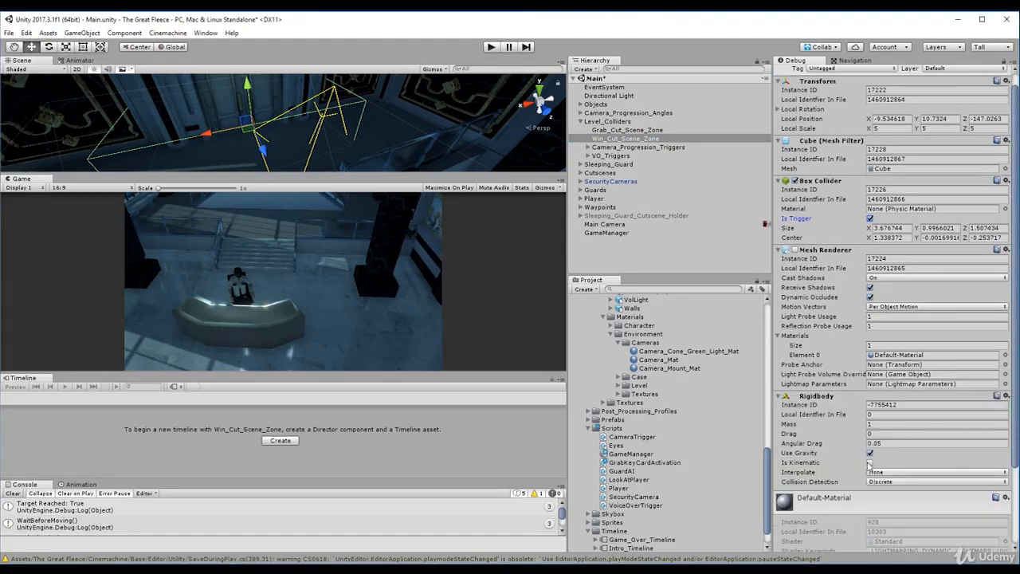
click(871, 453)
- Create a C# script named WinStateActivation in the Scripts folder and open it in Visual Studio
right_click(612, 429)
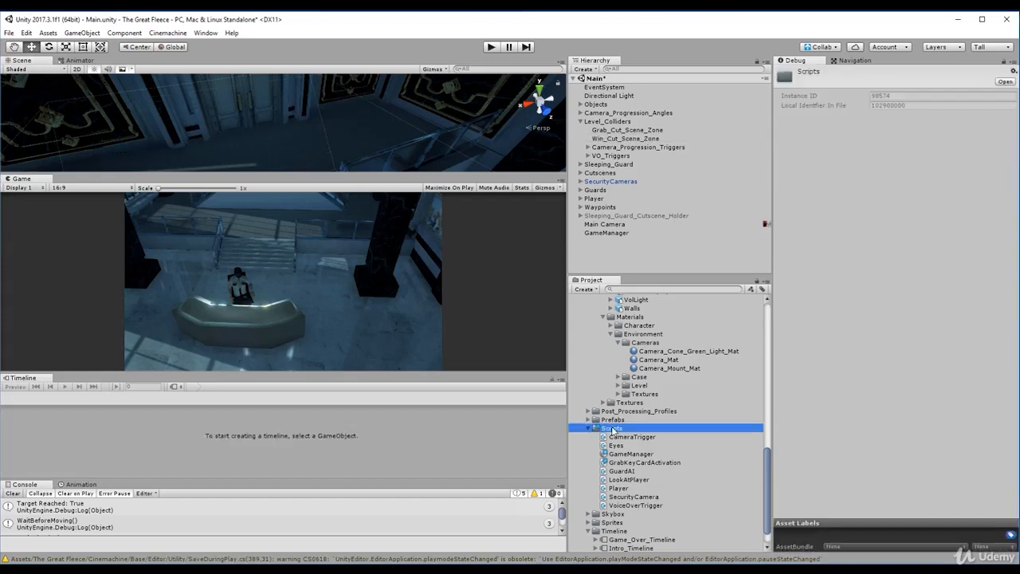
mouse_move(676, 210)
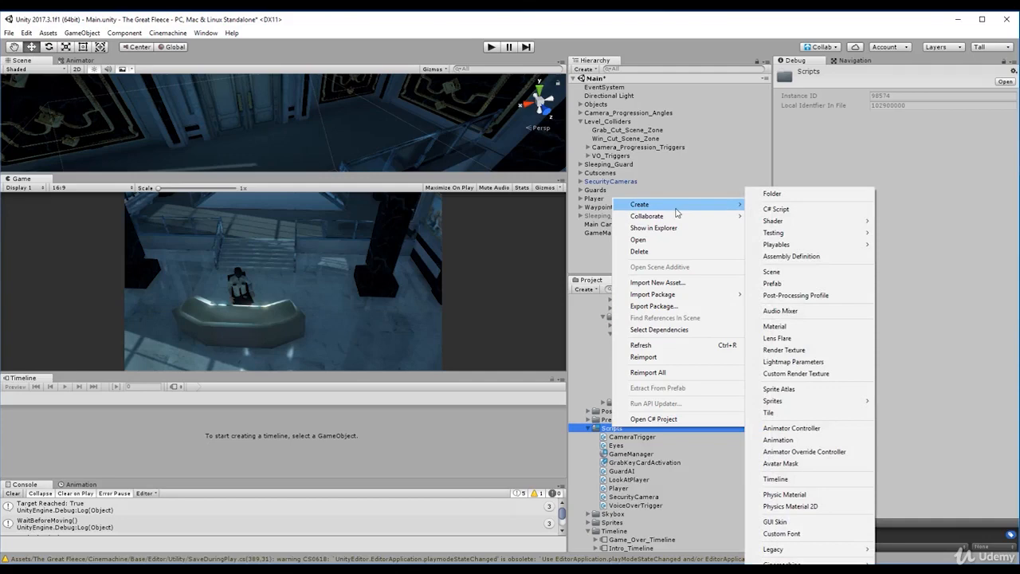
click(777, 209)
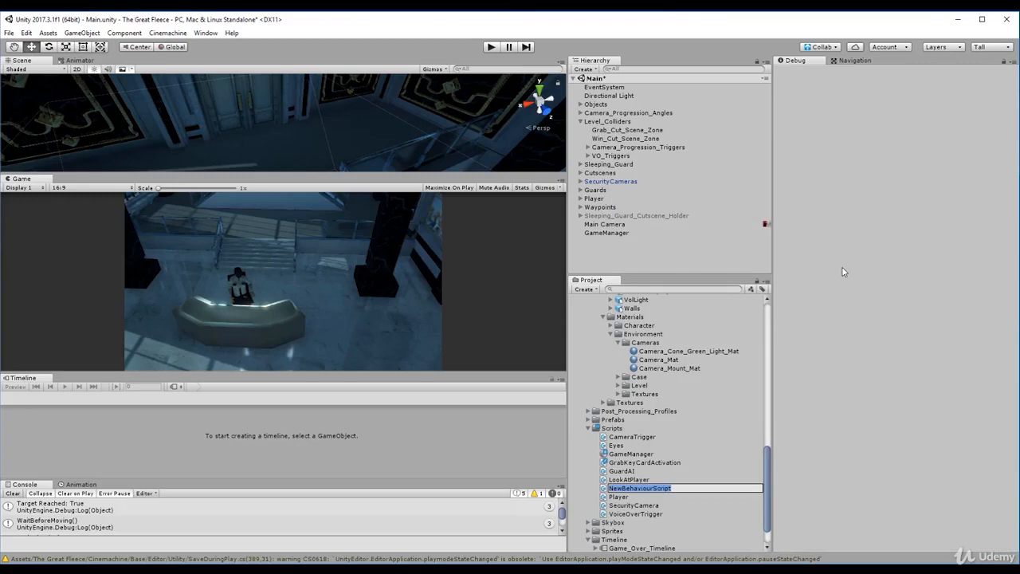
text(WinStateActivation)
key(Return)
double_click(627, 516)
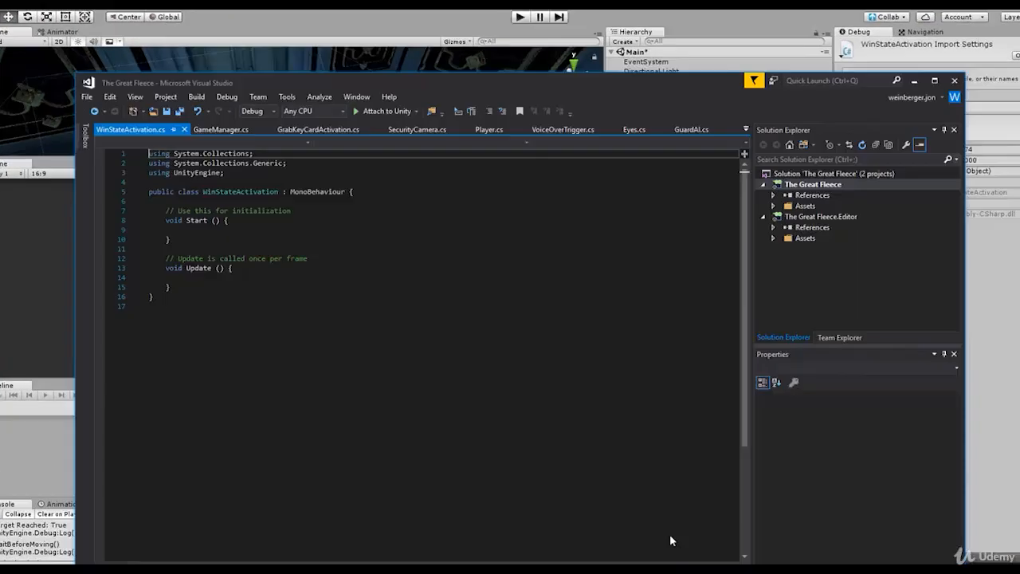
- Remove the default Start and Update methods from WinStateActivation and move the class's opening brace onto its own line
drag(176, 277, 122, 149)
key(BackSpace)
click(420, 118)
key(Return)
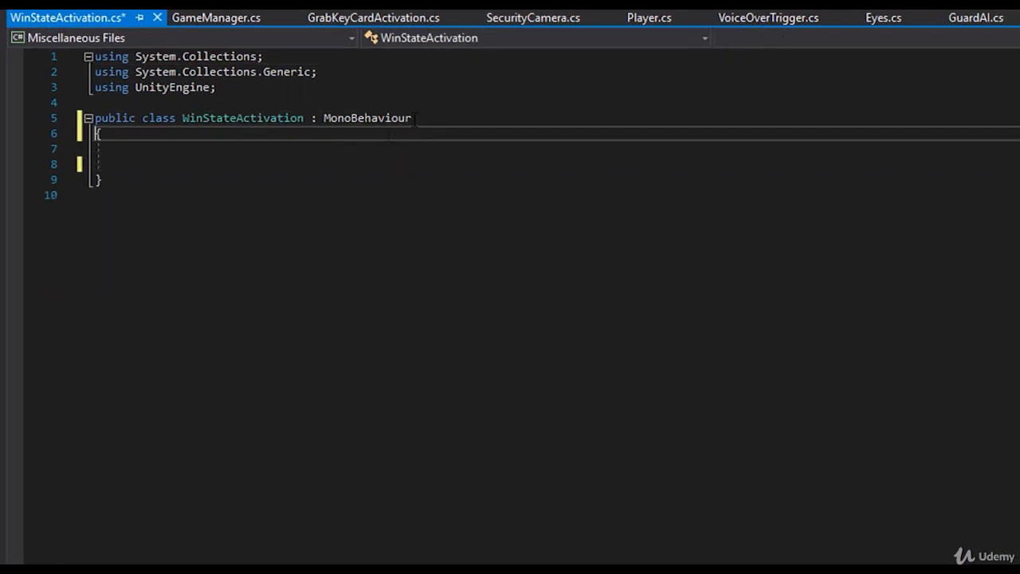
- Inside the WinStateActivation class, write the comments //ontrigger and //check for darren on separate lines
click(157, 150)
text(//ontrigger)
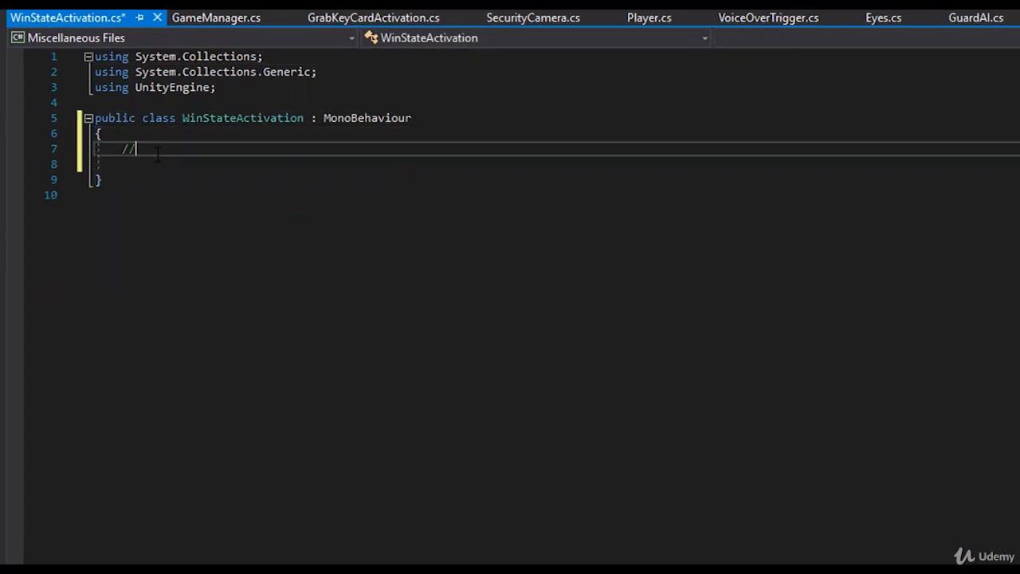
key(Return)
text(//check for darren)
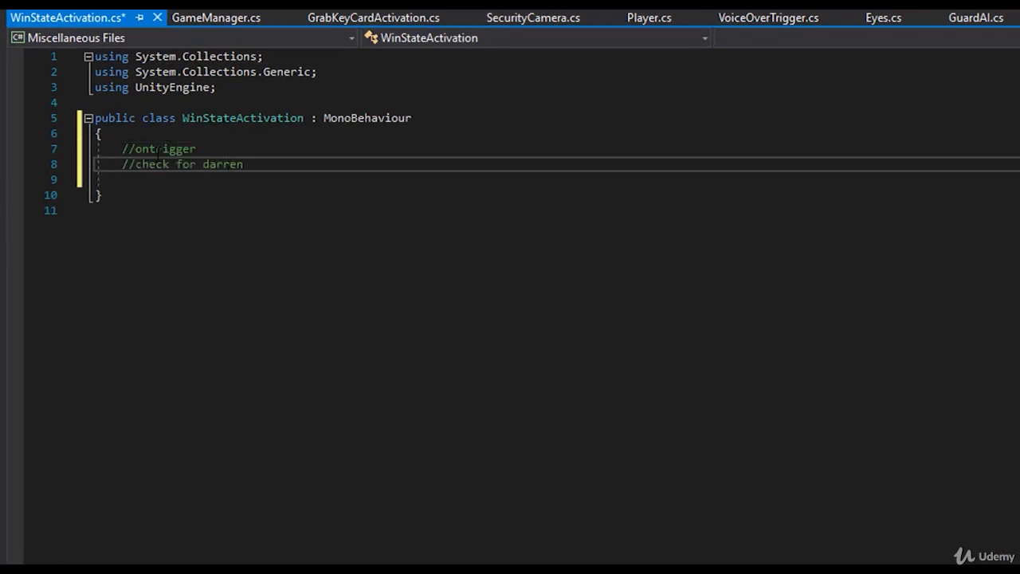
- Add the comments //check gm for key and //trigger win cutscene on separate lines below the existing comments
key(Return)
text(//)
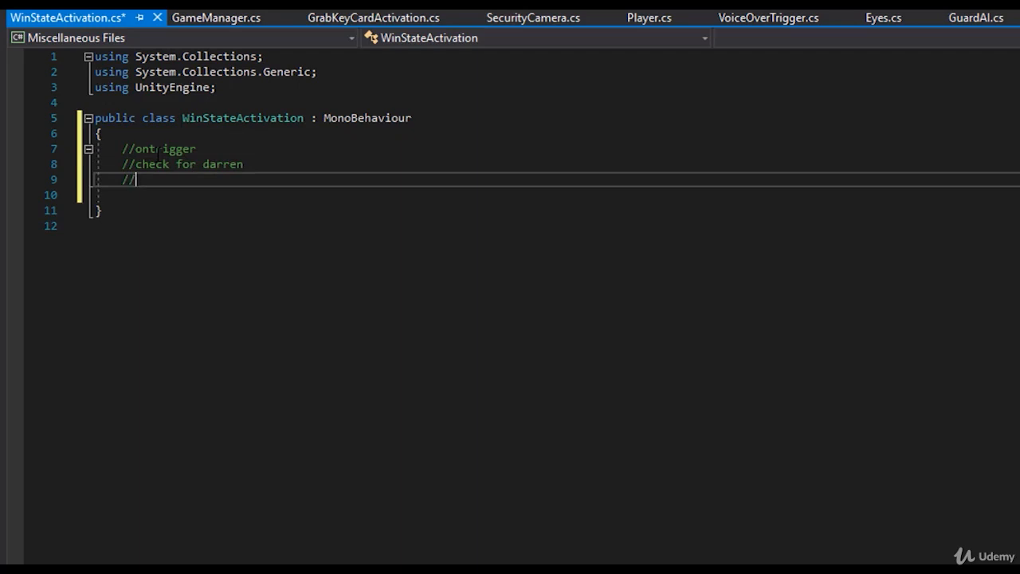
text(check gm for key)
key(Return)
text(//)
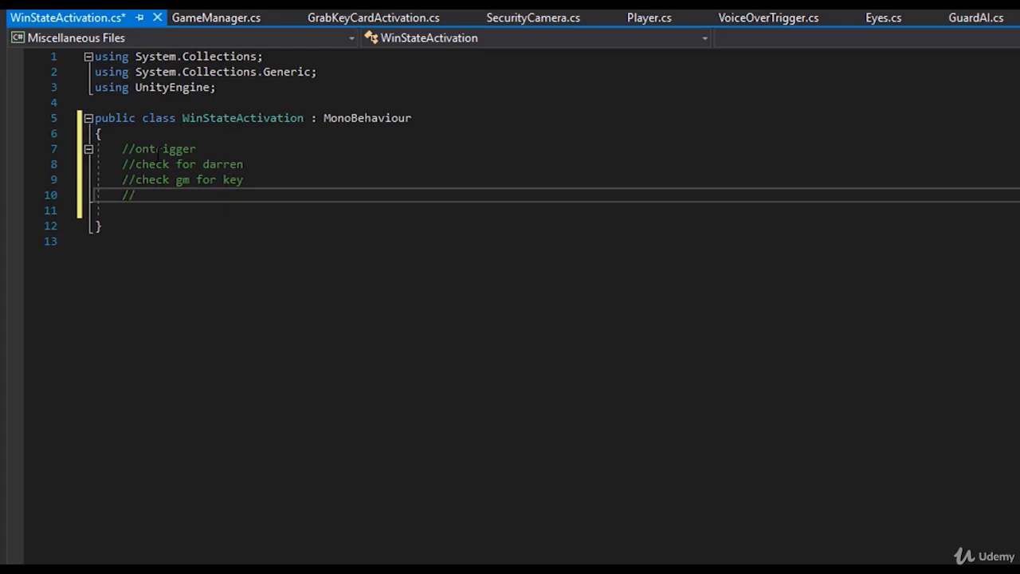
text(trigger win cutscene)
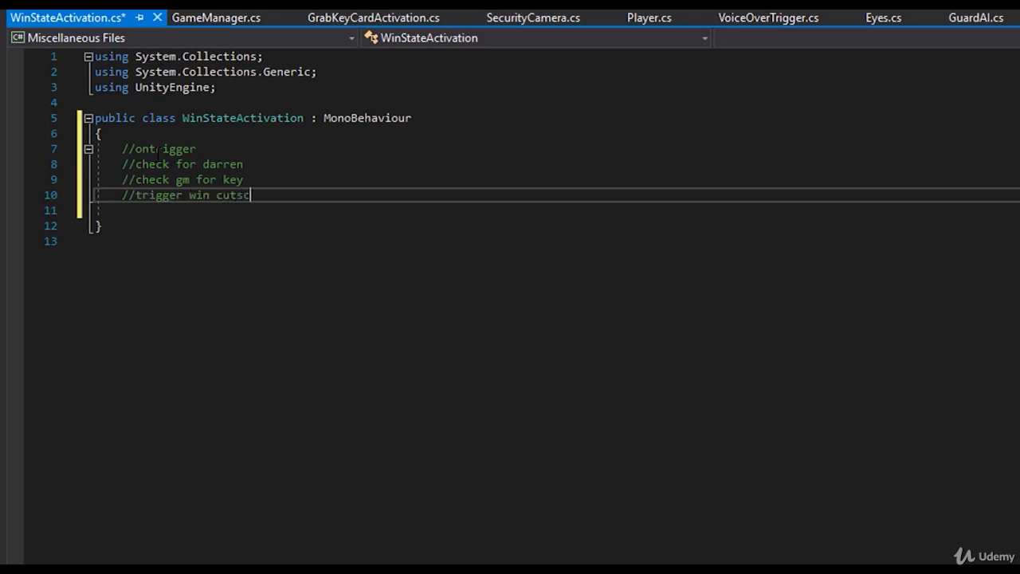
- Add the comment //else print out a message that says you must have the key below the win cutscene comment
key(Return)
text(//)
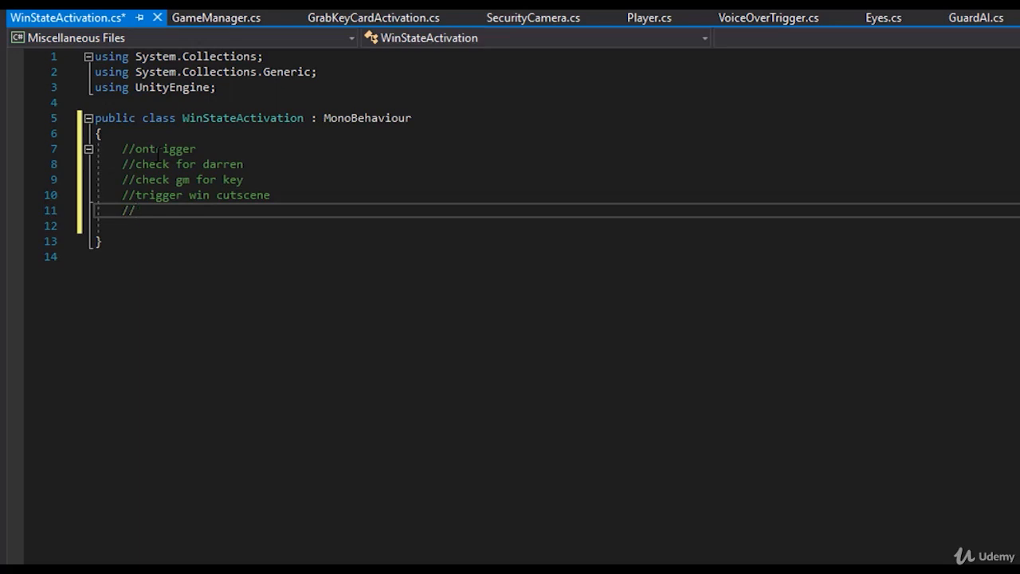
text(else print out a )
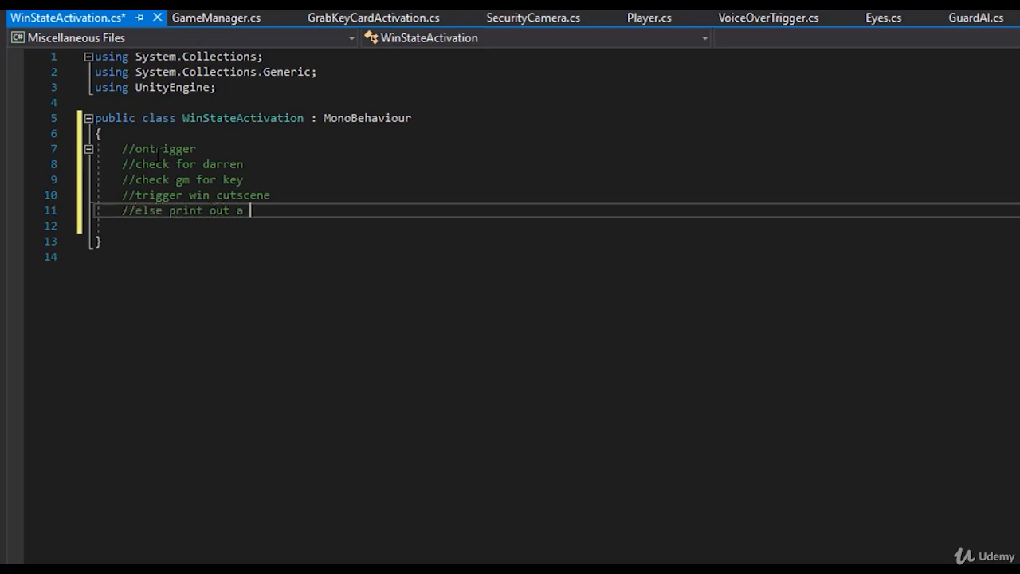
text(message that sa)
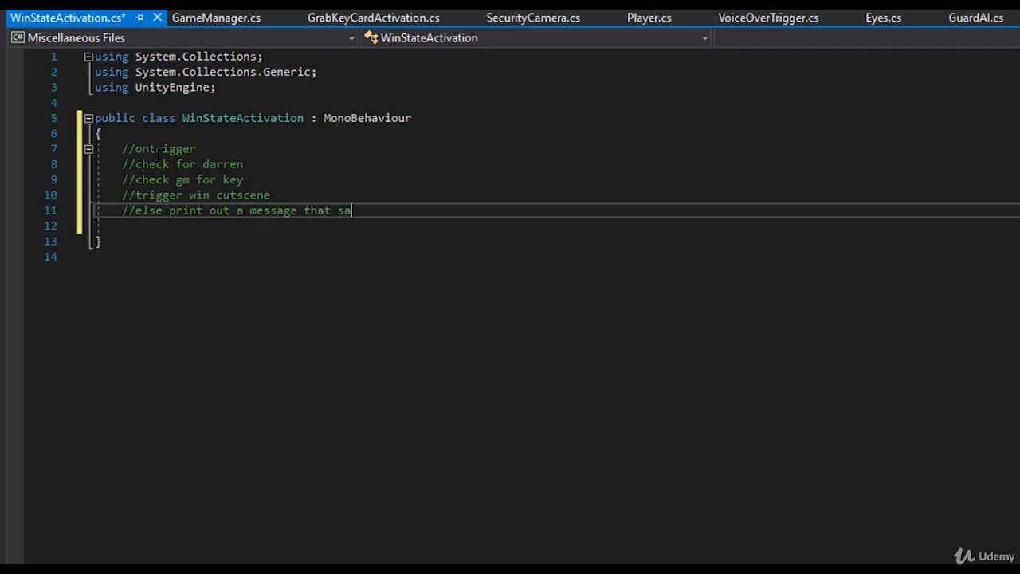
text(ys you must have the key)
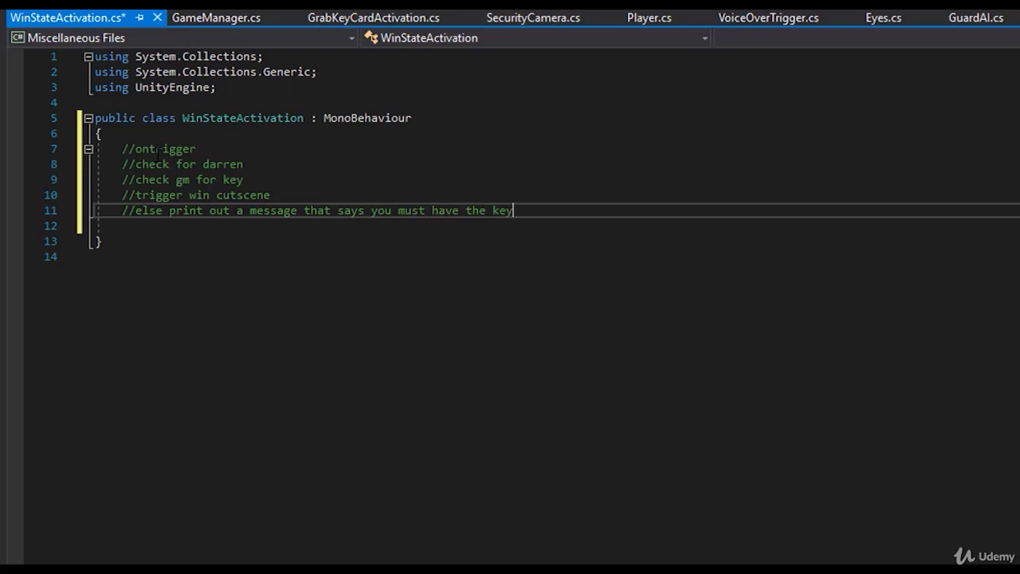
key(Return)
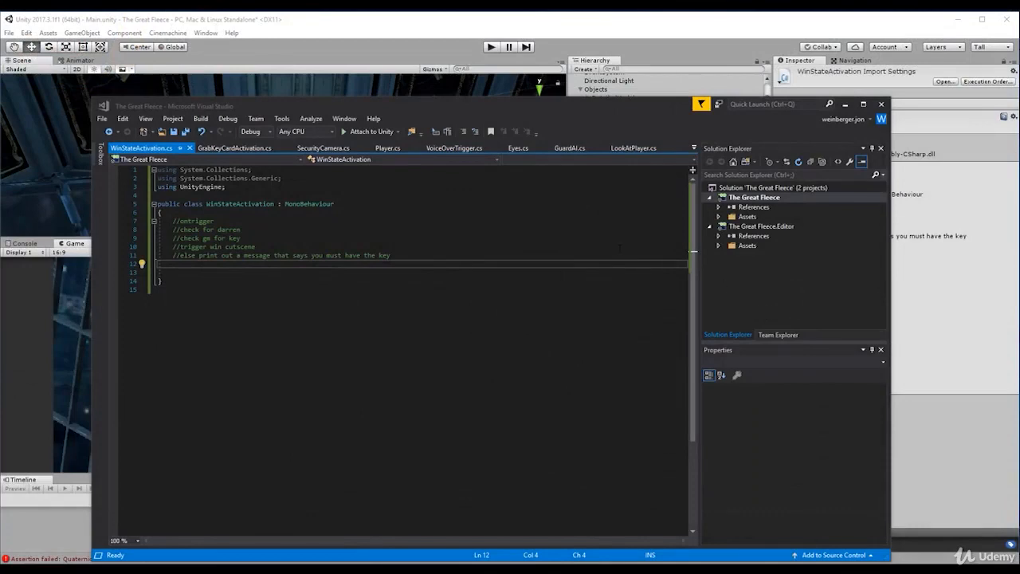
- Create a private OnTriggerEnter(Collider other) method below the comments in the WinStateActivation class
key(Return)
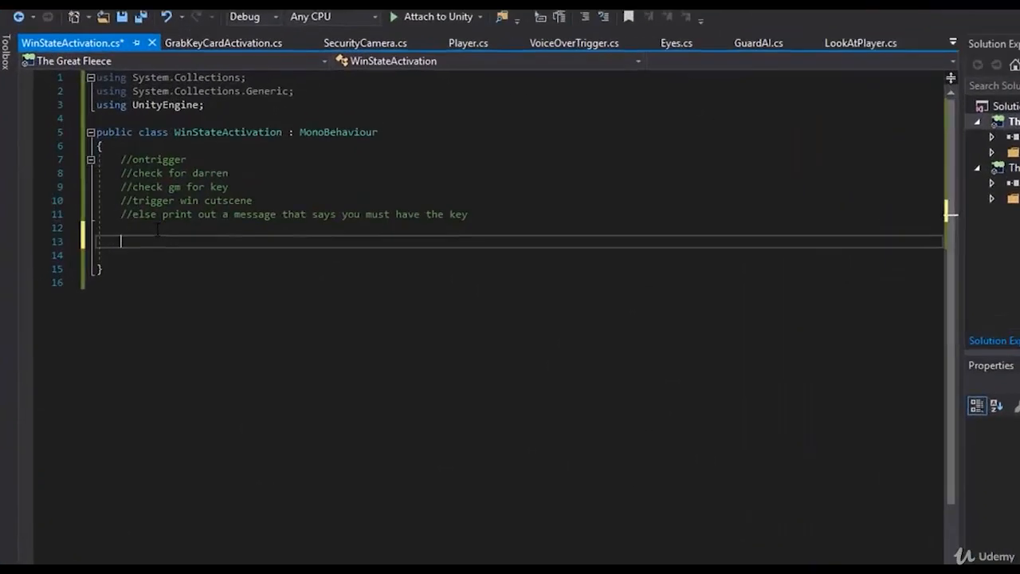
text(void)
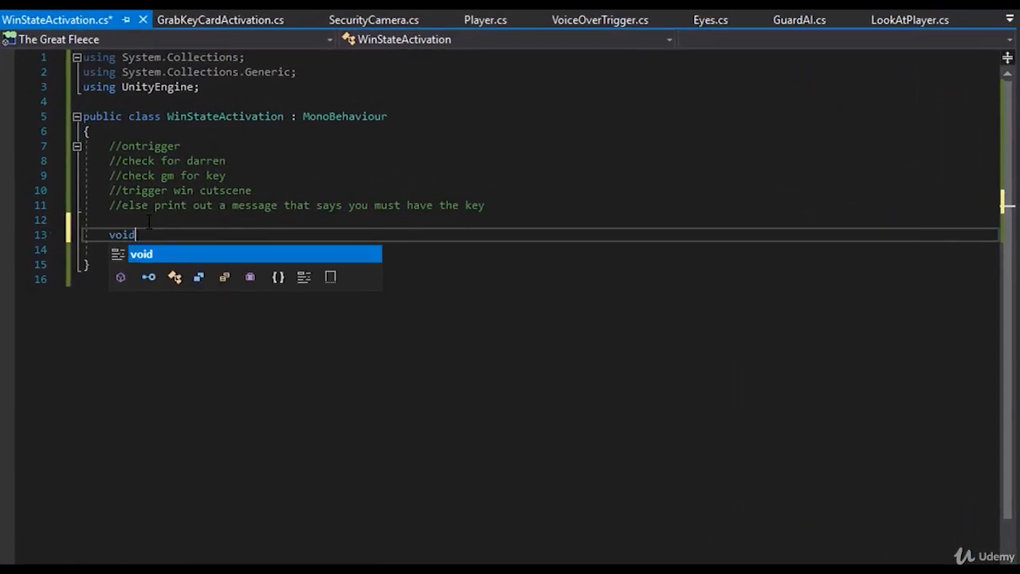
text( Ontrig)
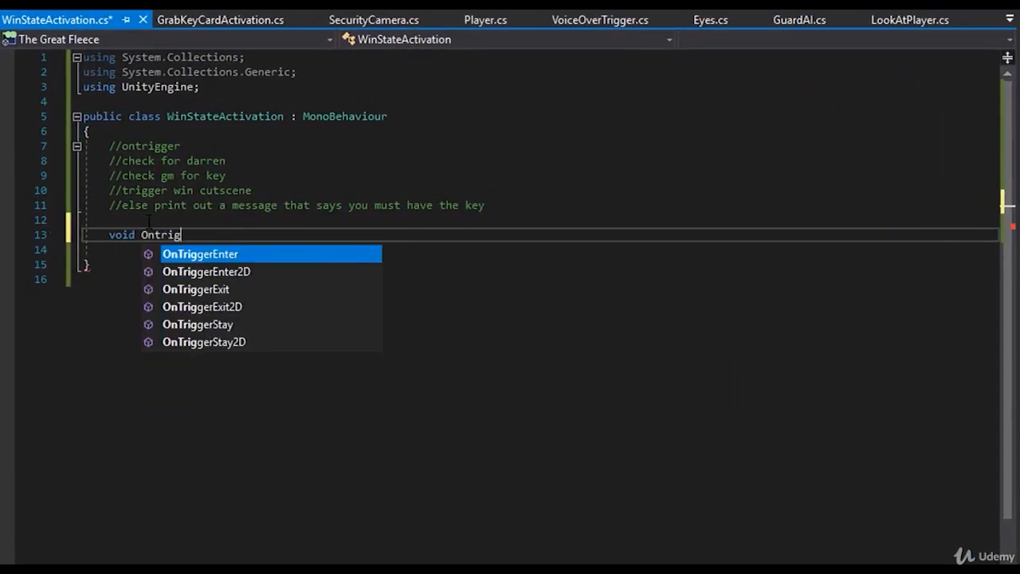
key(Return)
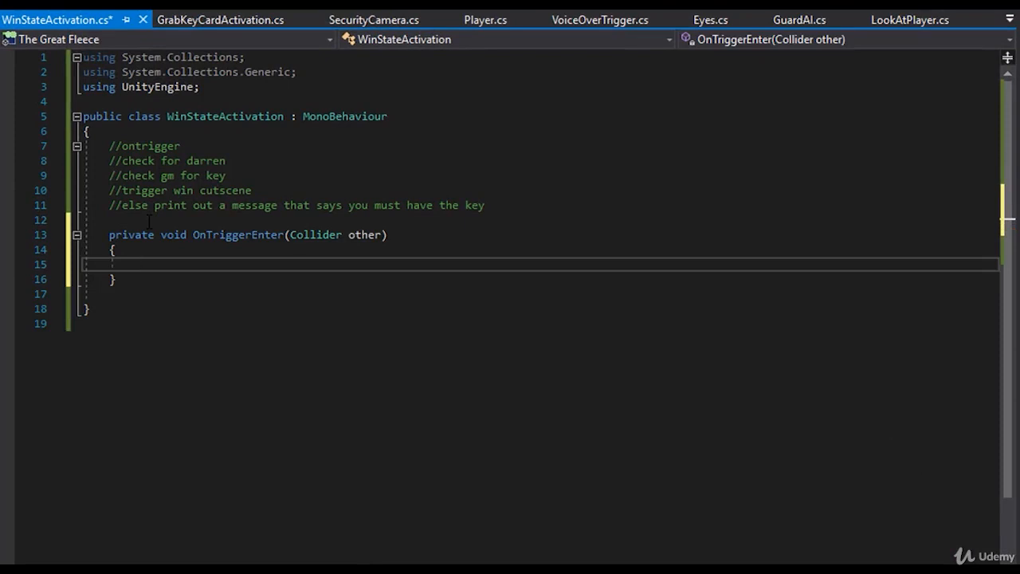
- Inside OnTriggerEnter, add an if block with the condition other.tag == "Player"
text(if ())
key(Return)
text({)
key(Return)
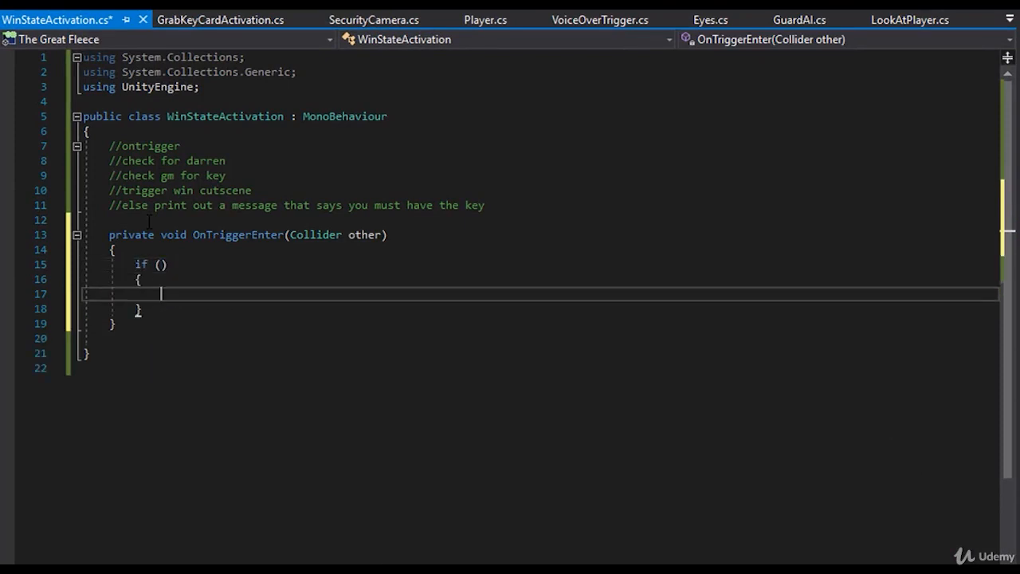
key(Up)
key(Up)
text(other.tag =)
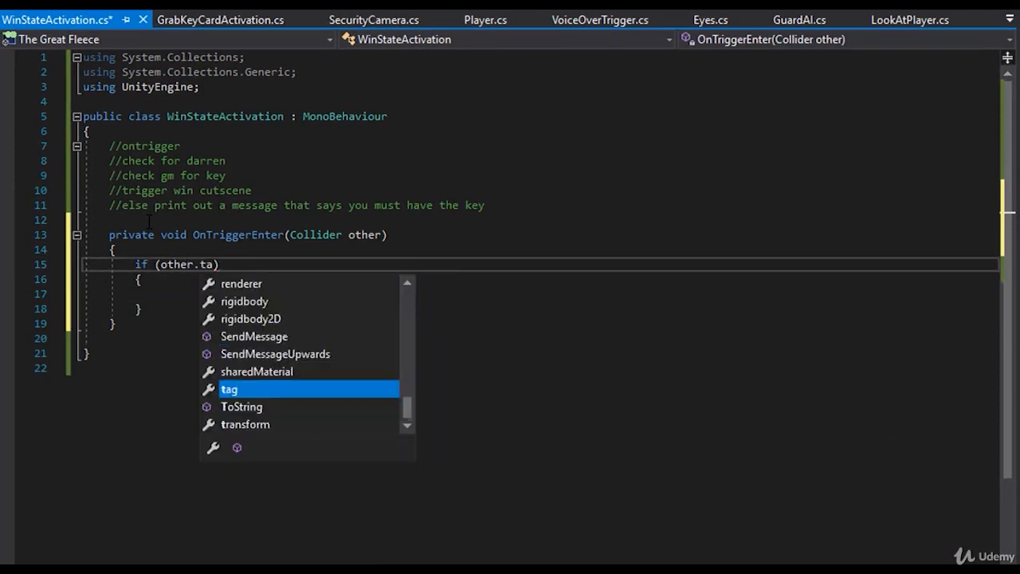
text(= "Playe)
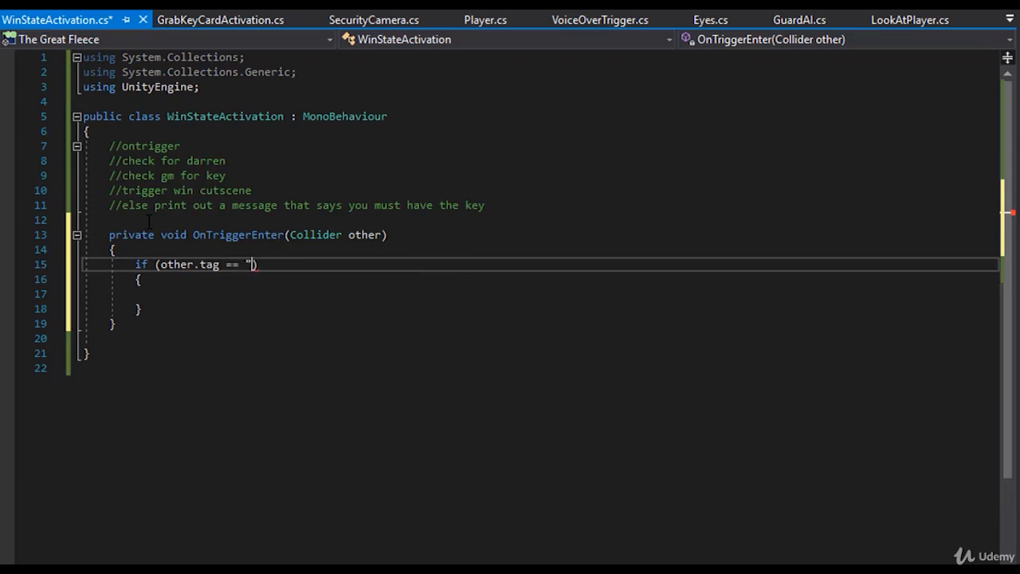
text(r")
key(Down)
key(Down)
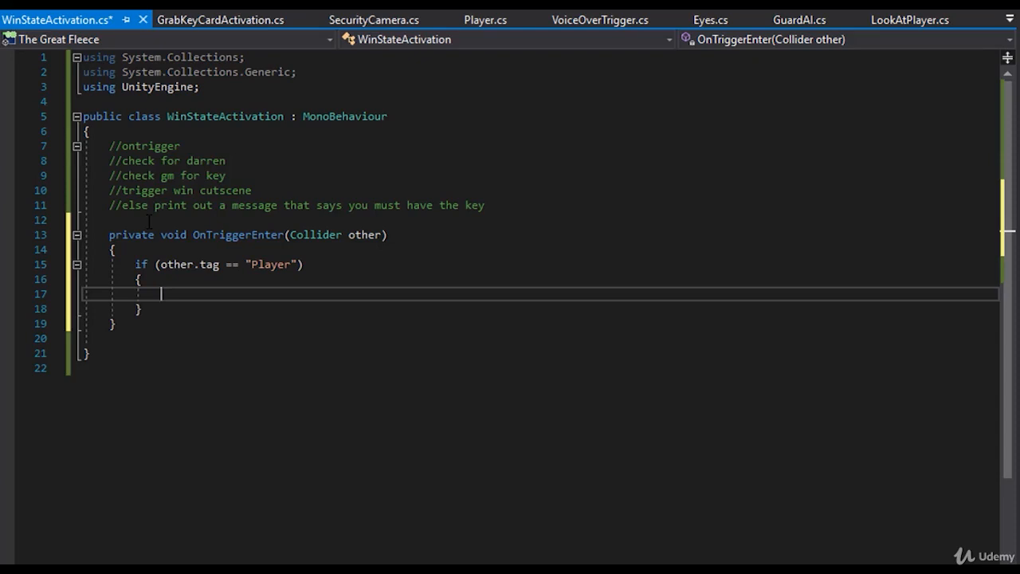
- Nest an if block with the condition GameManager.Instance.HasCard == true inside the Player tag check
text(if ())
key(Return)
text({)
key(Return)
key(Up)
key(Up)
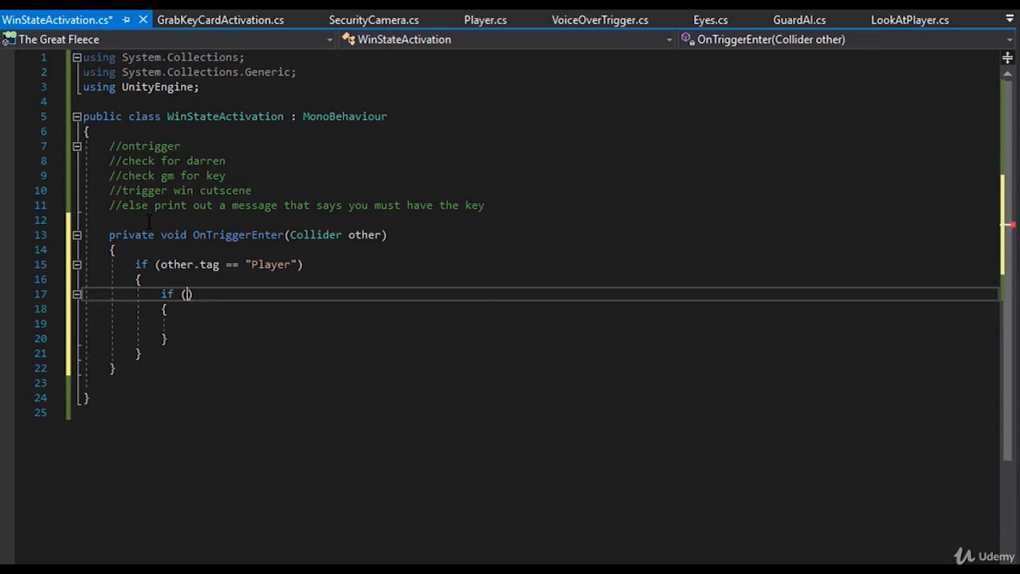
text(gamema.i)
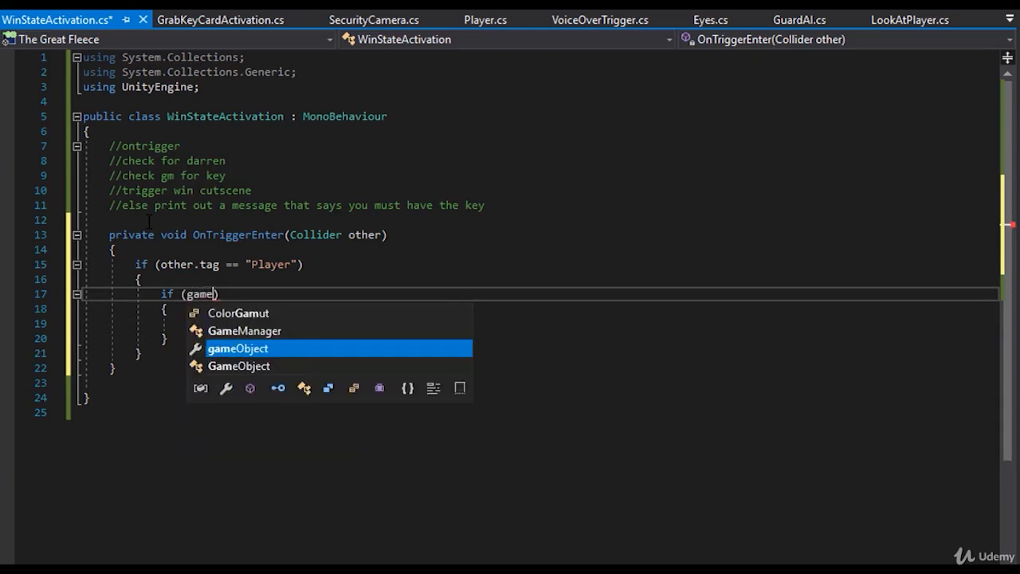
text(nstance.HasCard)
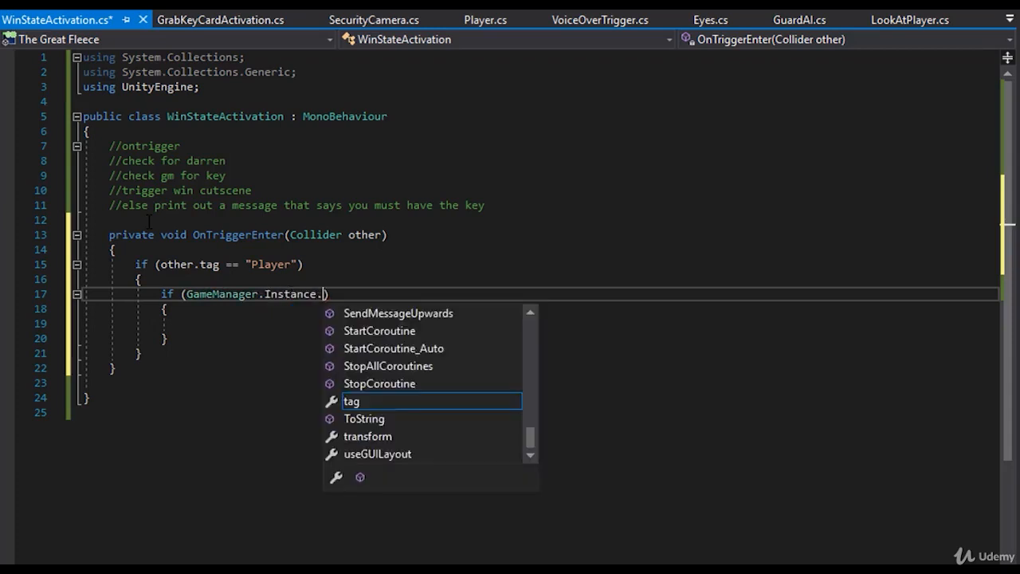
text( == true)
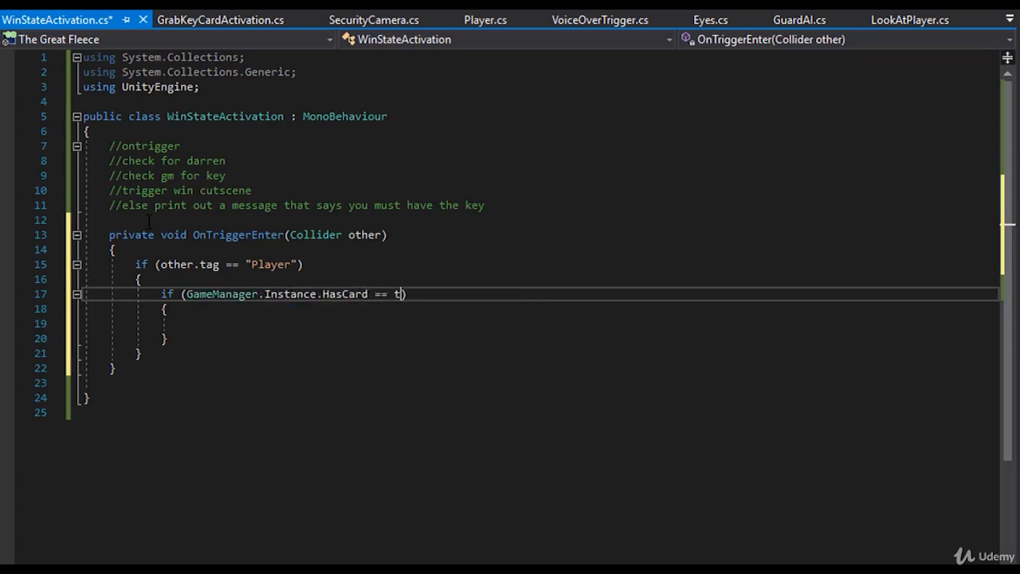
key(Down)
key(Down)
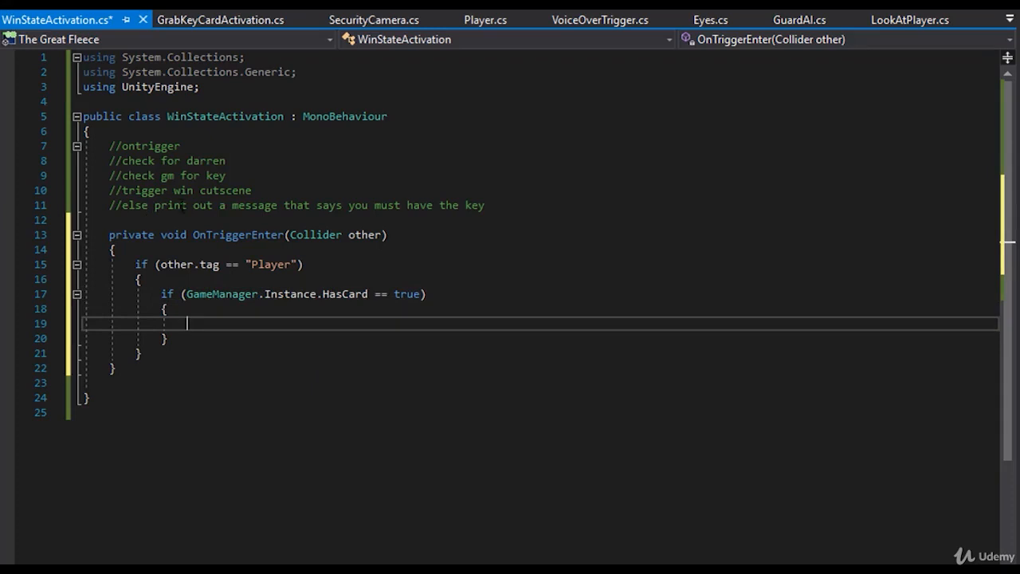
- Declare a public GameObject variable named winCutscene above the OnTriggerEnter method
click(163, 220)
key(Return)
key(Up)
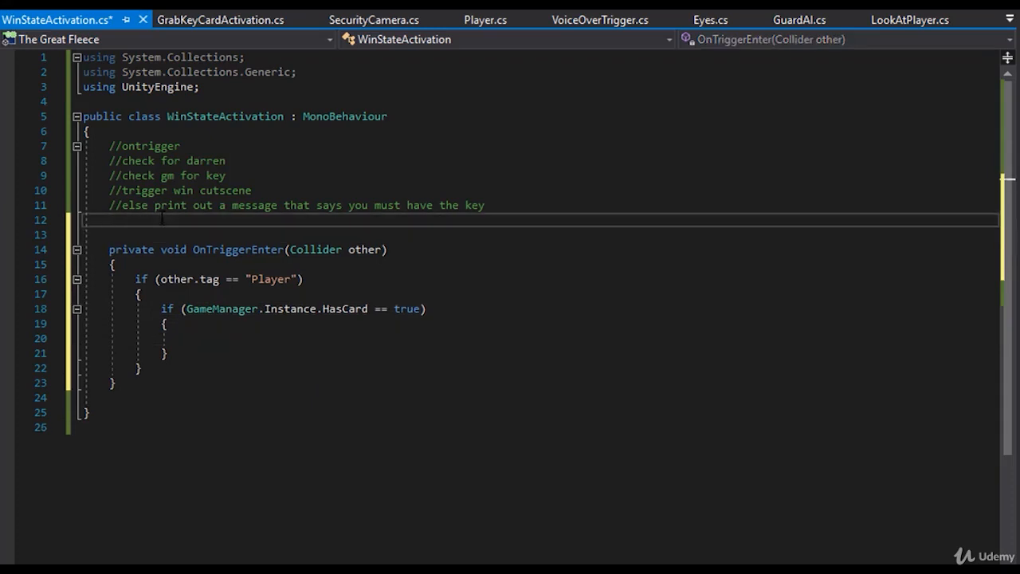
text(public GameManager)
key(BackSpace)
key(BackSpace)
key(BackSpace)
key(BackSpace)
key(BackSpace)
key(BackSpace)
key(BackSpace)
key(BackSpace)
key(BackSpace)
key(BackSpace)
key(BackSpace)
text(gameob)
key(Tab)
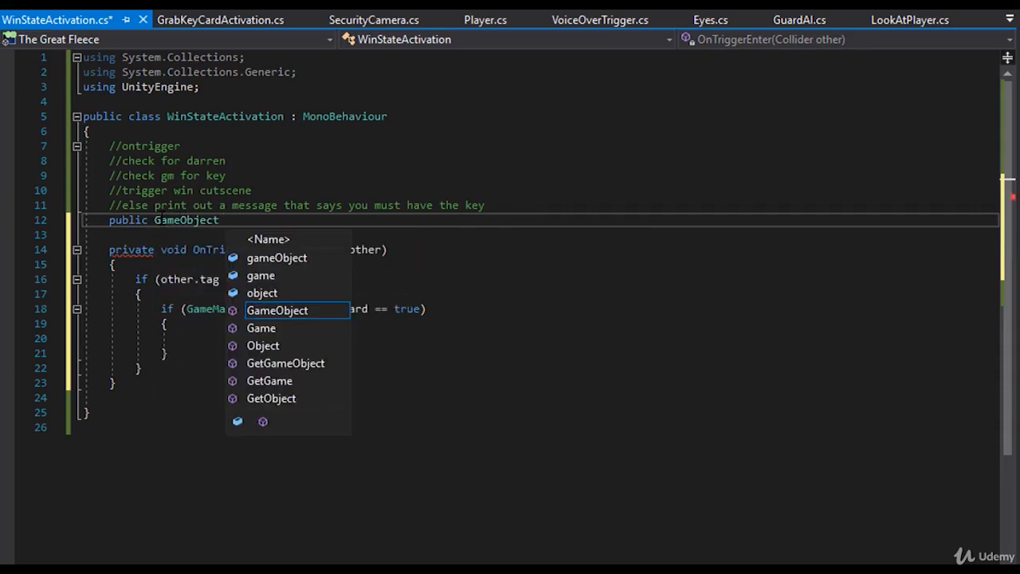
text(winCutscene;)
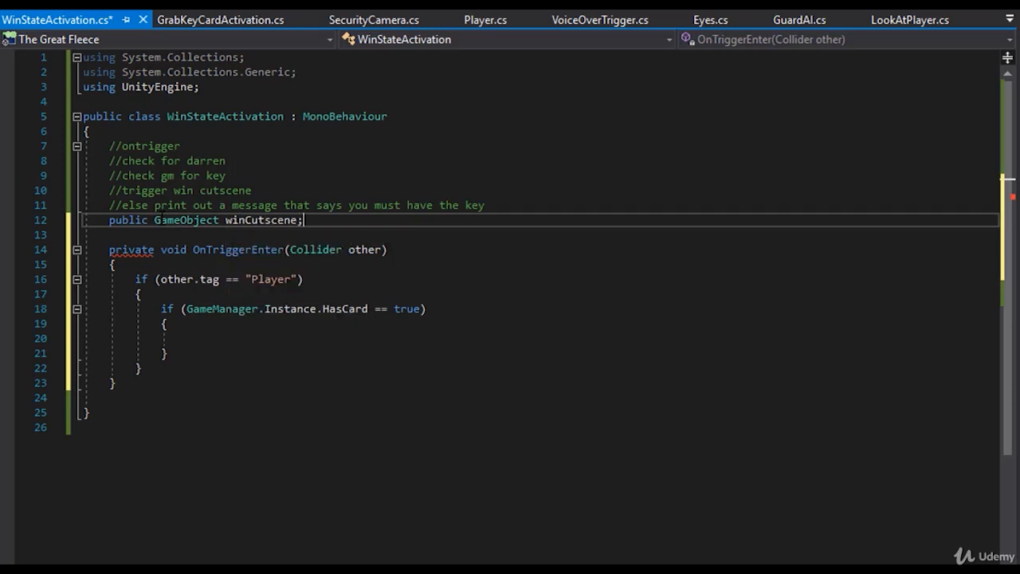
- Inside the HasCard check, activate the cutscene object with winCutscene.SetActive(true);
click(223, 341)
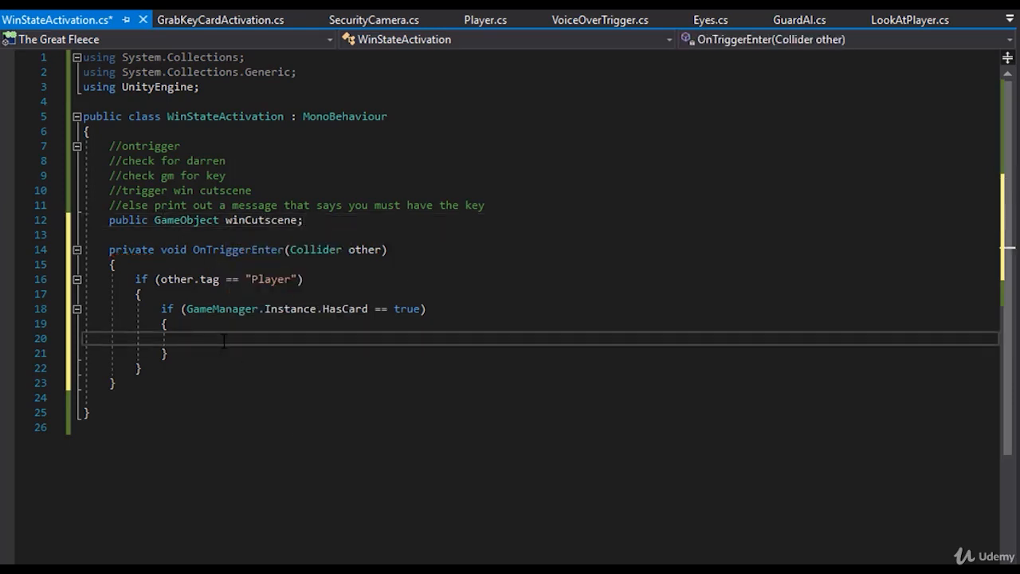
text(winCutscene.SetActive()
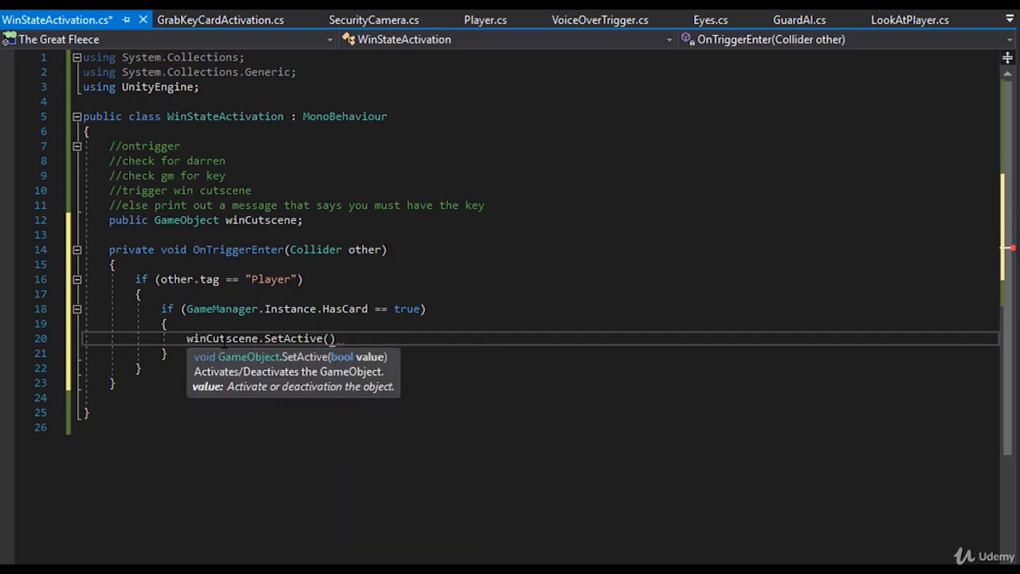
text(true);)
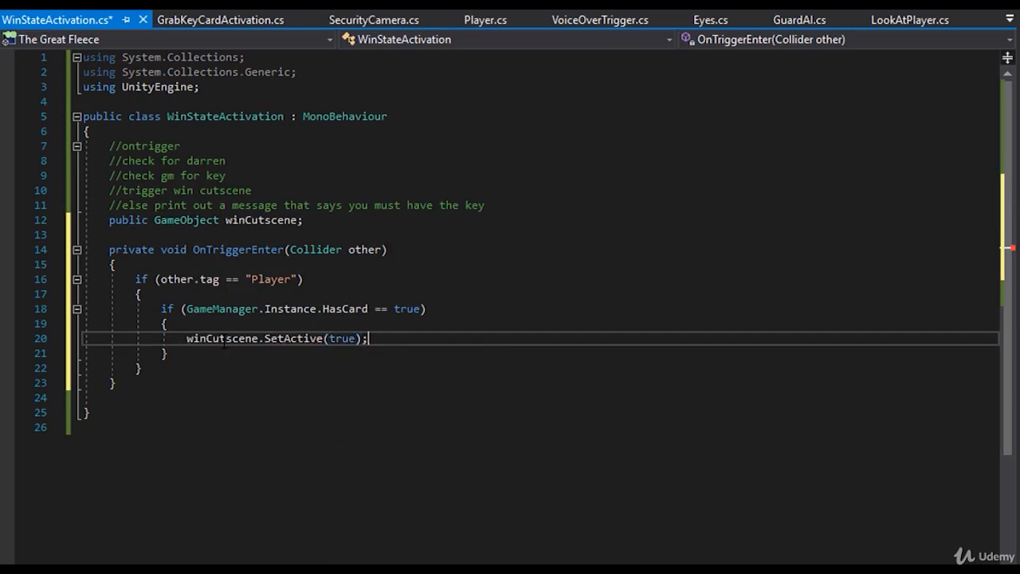
- Add an empty else block with braces after the HasCard if block
key(Down)
key(Return)
text(else)
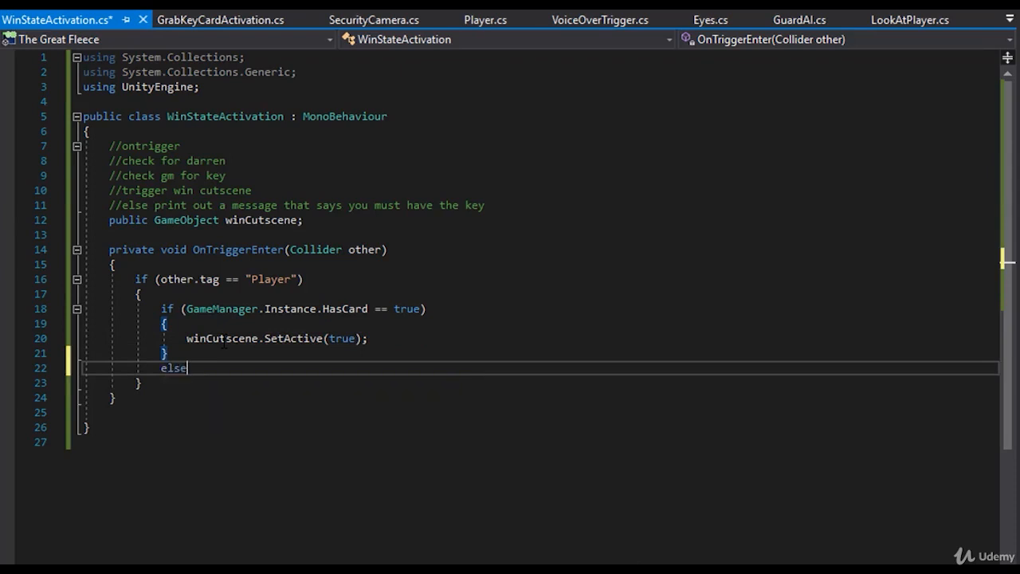
key(Return)
text({)
key(Return)
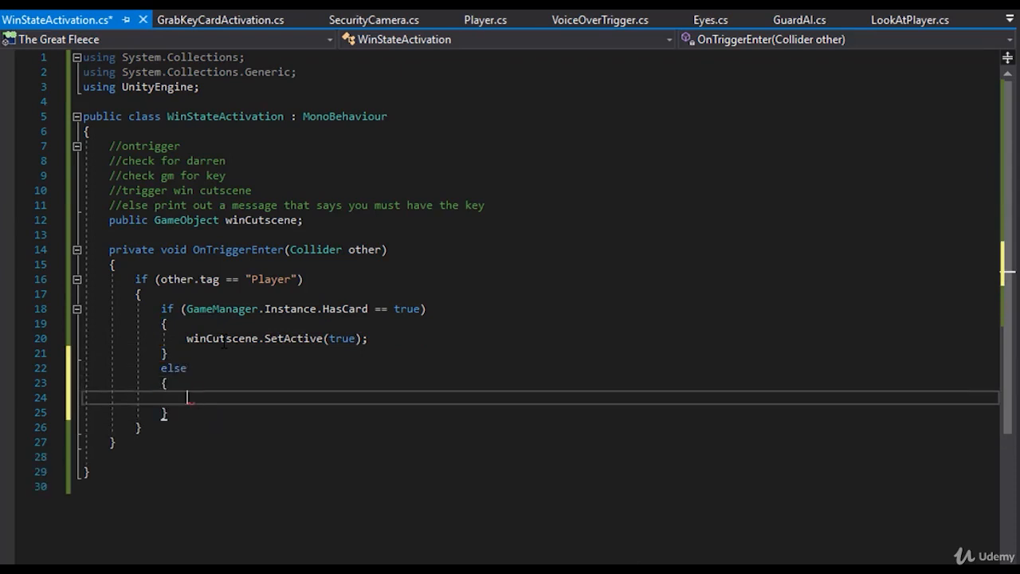
- In the else block, write Debug.Log("You must grab the key card!!"); and save the script
text(Debug.Log("You m)
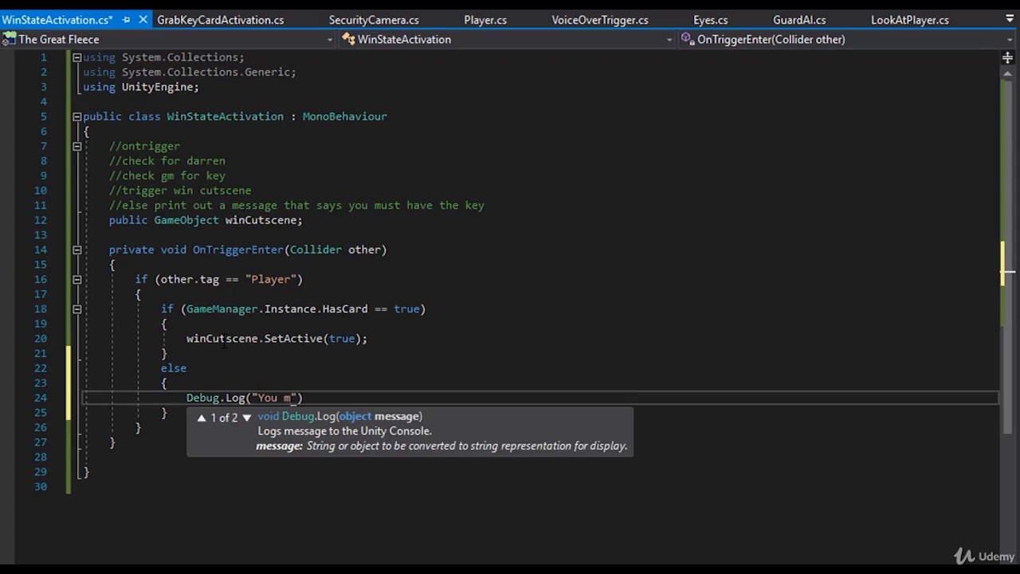
text(ust gravb)
key(BackSpace)
key(BackSpace)
key(BackSpace)
text(b the ke)
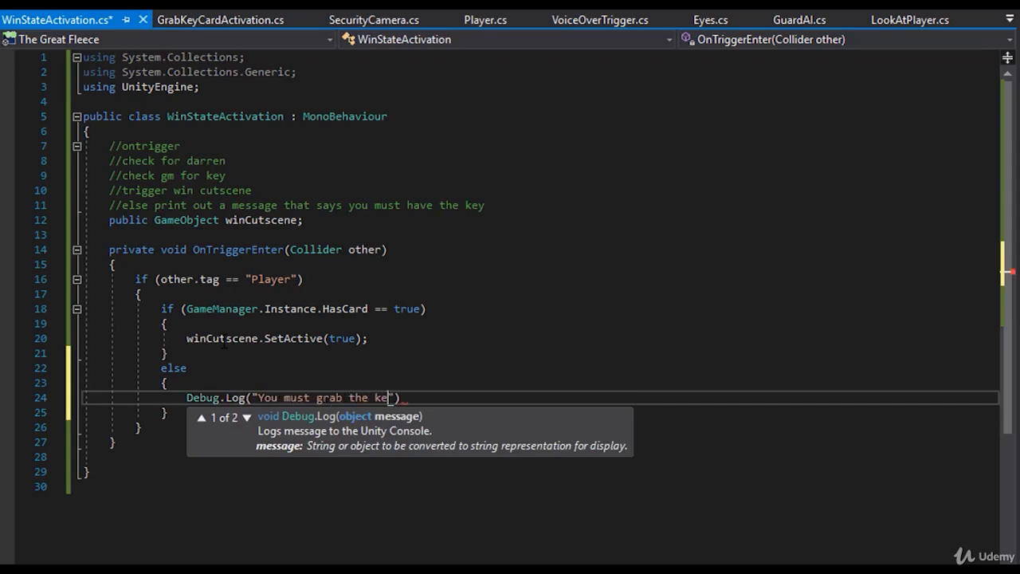
text(y card!!)
key(End)
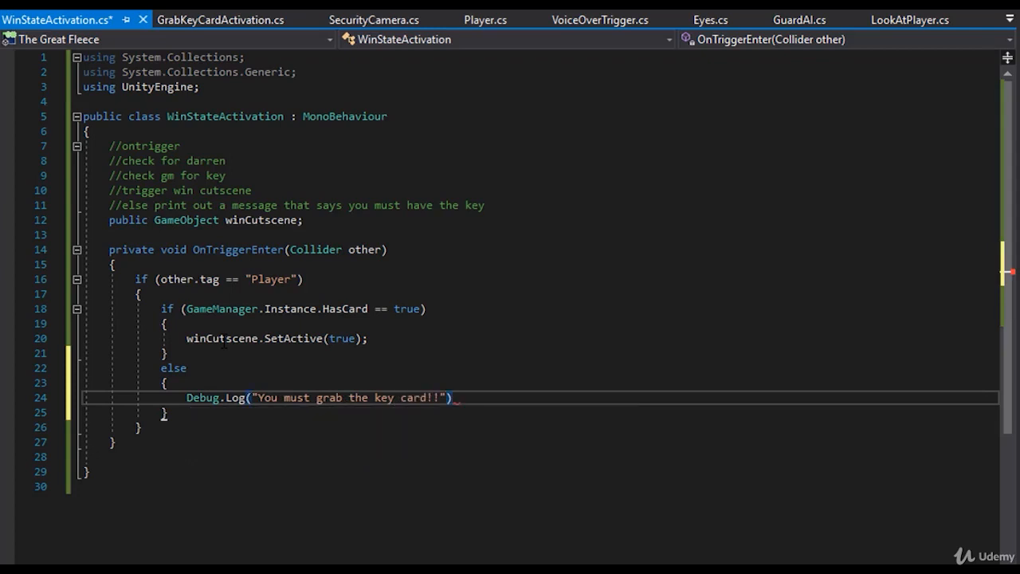
text(;)
key(ctrl+s)
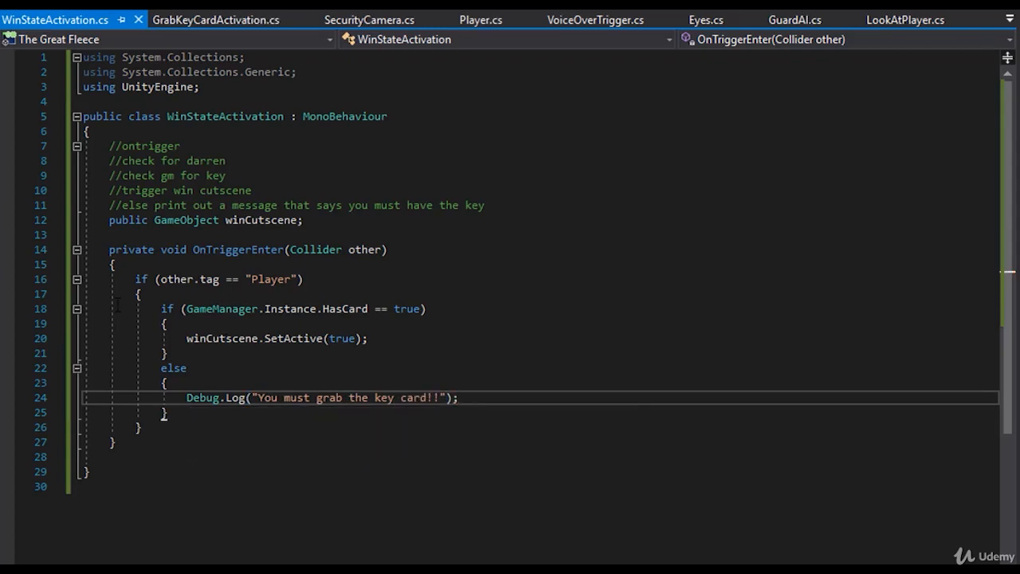
- Delete the five planning comments at the start of the WinStateActivation class and switch back to Unity
drag(512, 207, 110, 146)
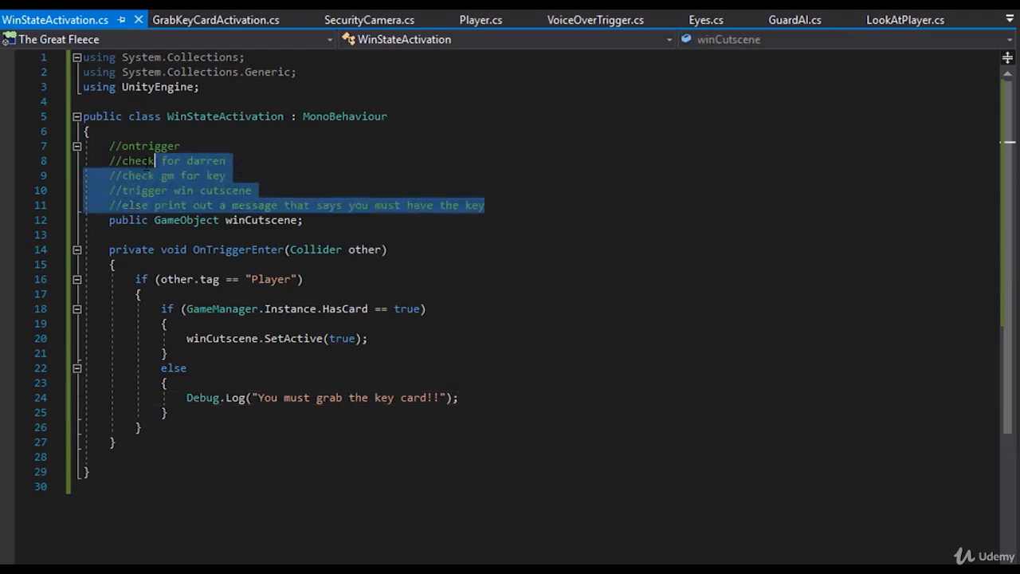
key(BackSpace)
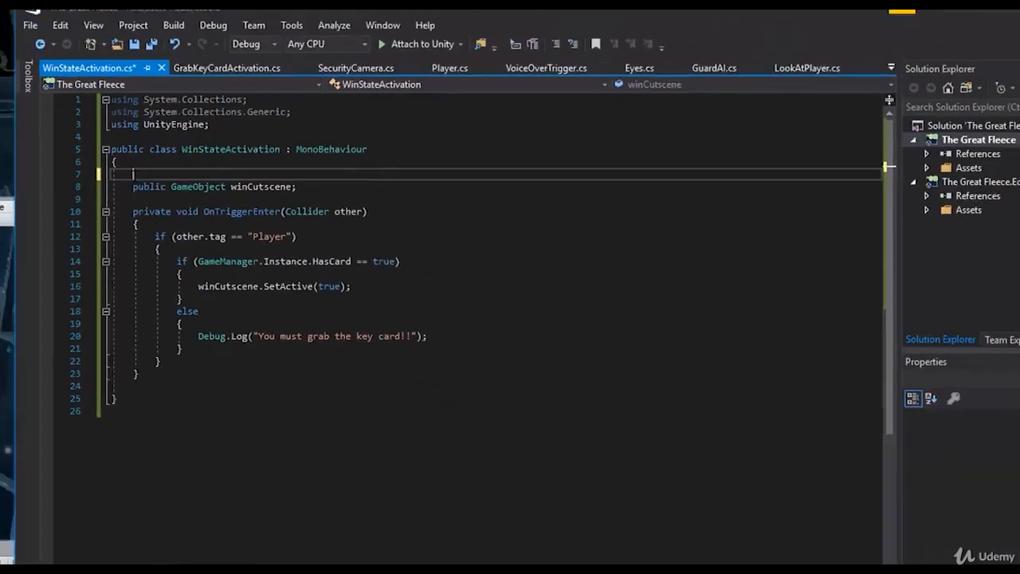
click(462, 44)
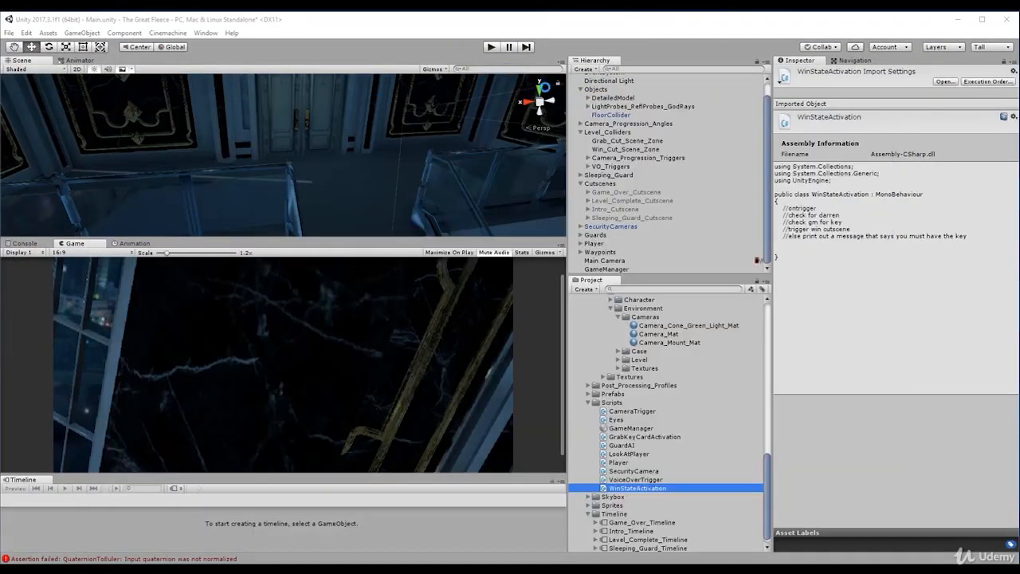
- Assign Level_Complete_Cutscene to the Win Cutscene reference of Win_Cut_Scene_Zone and start play mode
click(626, 151)
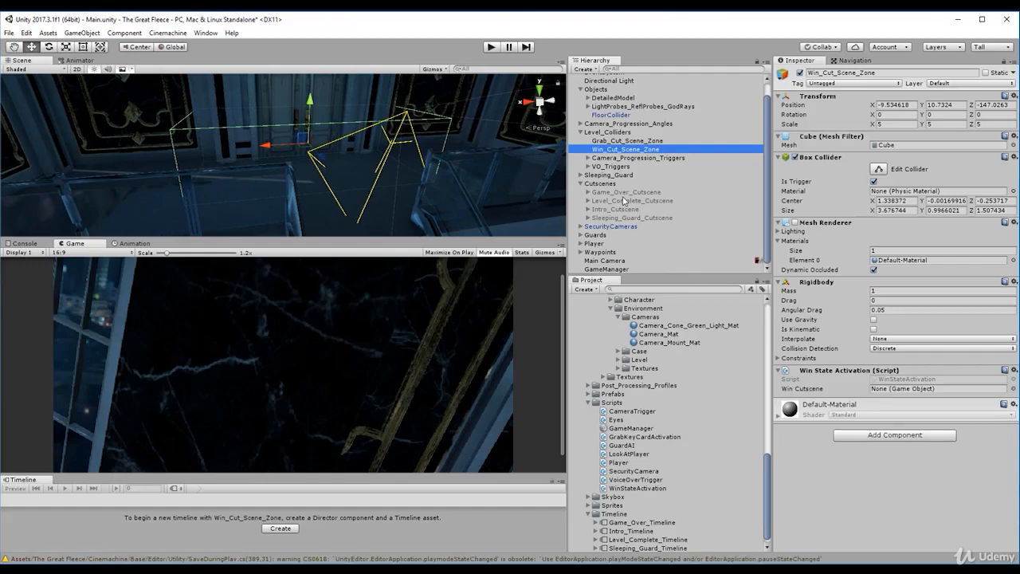
drag(626, 203, 884, 396)
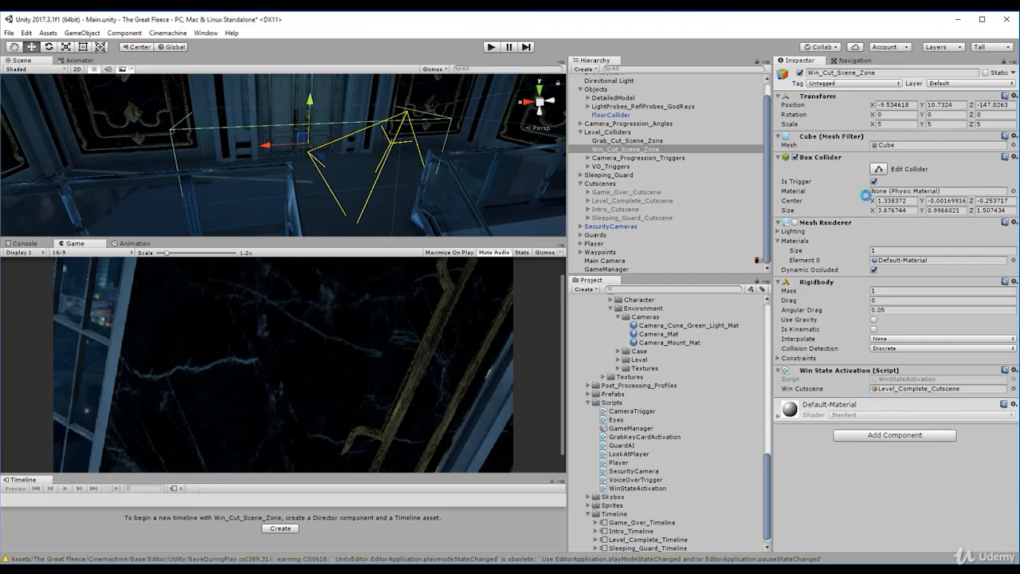
click(491, 47)
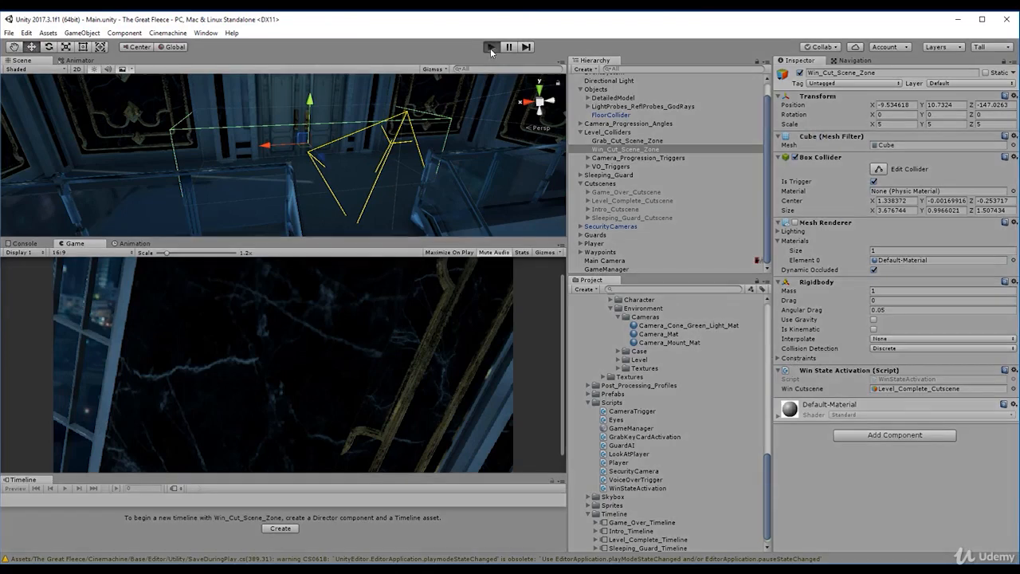
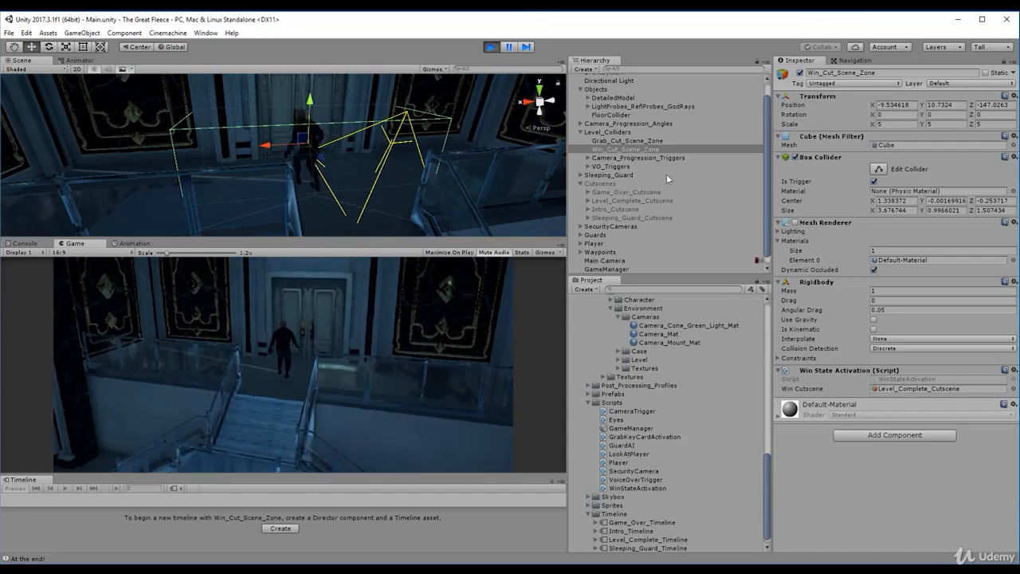
- Walk the player around in front of the doors inside the win cutscene zone to test the trigger
click(259, 384)
click(322, 361)
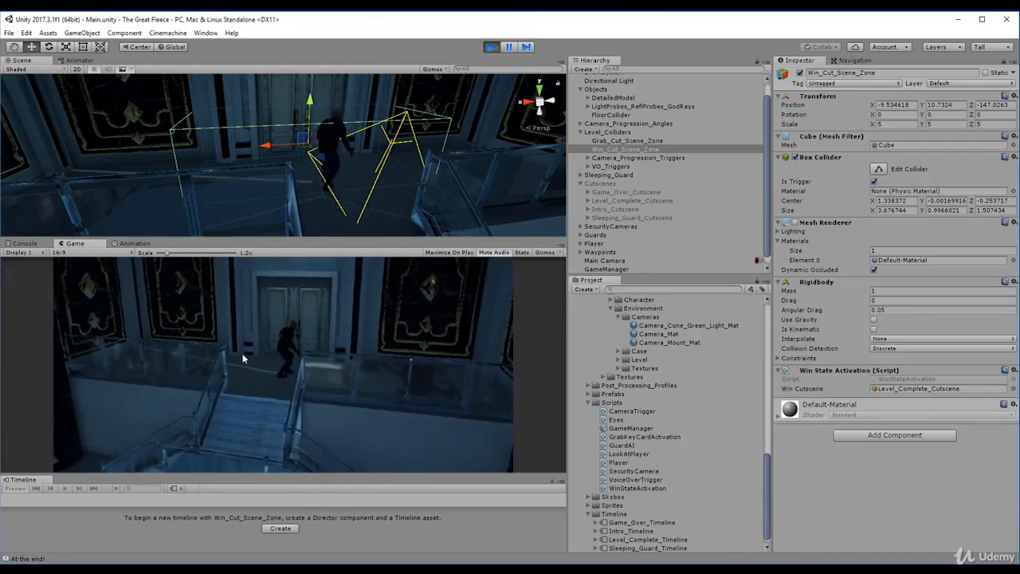
click(242, 358)
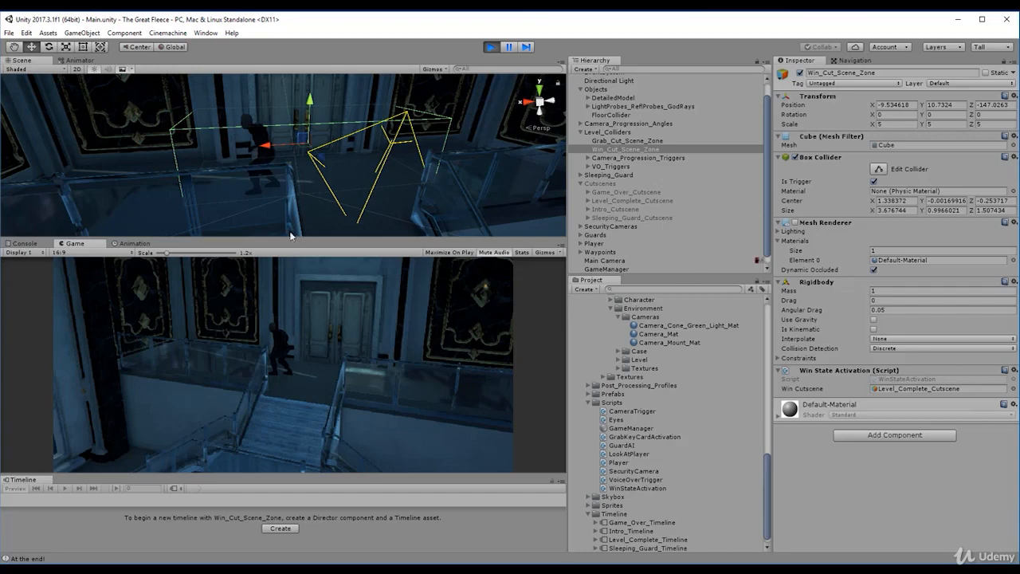
click(160, 171)
click(255, 174)
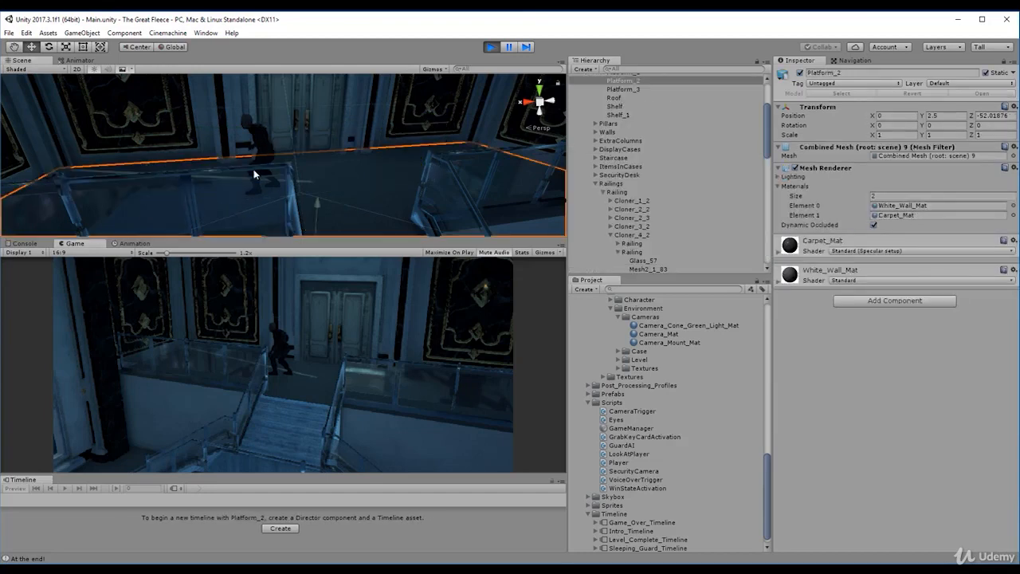
click(179, 161)
click(229, 366)
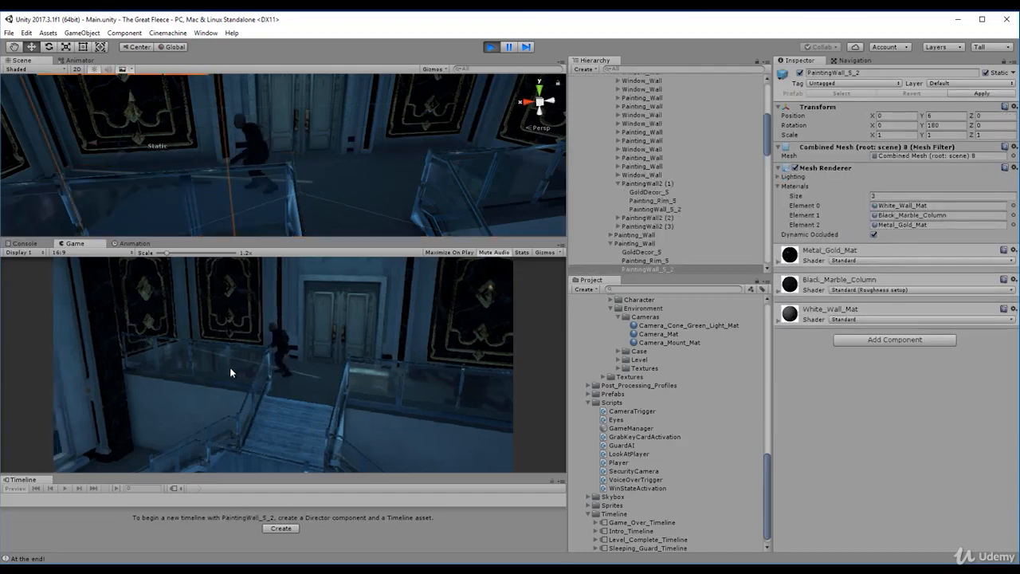
click(372, 388)
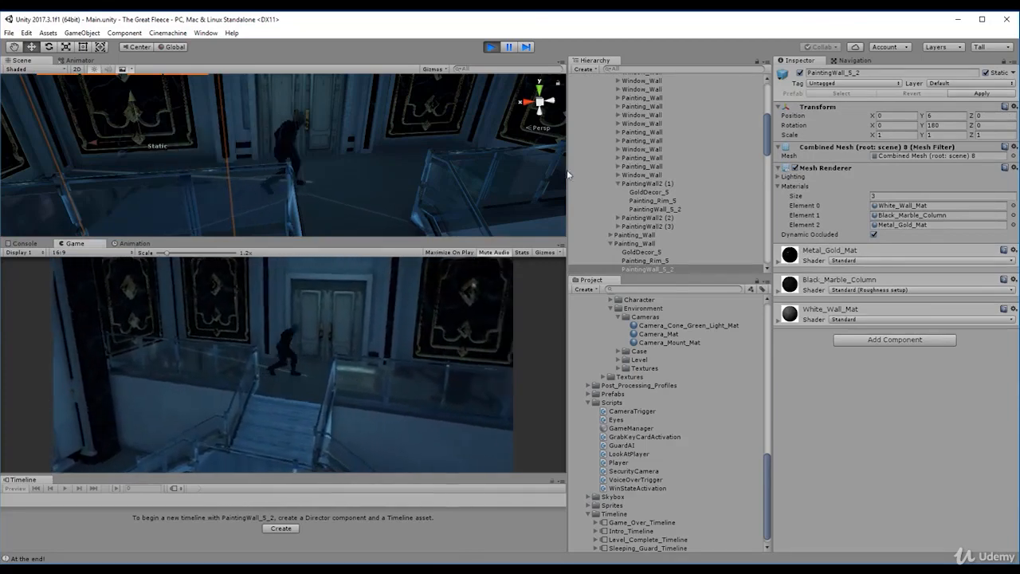
- Collapse the expanded Objects hierarchy and select Win_Cut_Scene_Zone under Level_Colliders again
scroll(653, 139, up, 6)
click(624, 138)
key(Left)
key(Up)
key(Up)
key(Up)
key(Up)
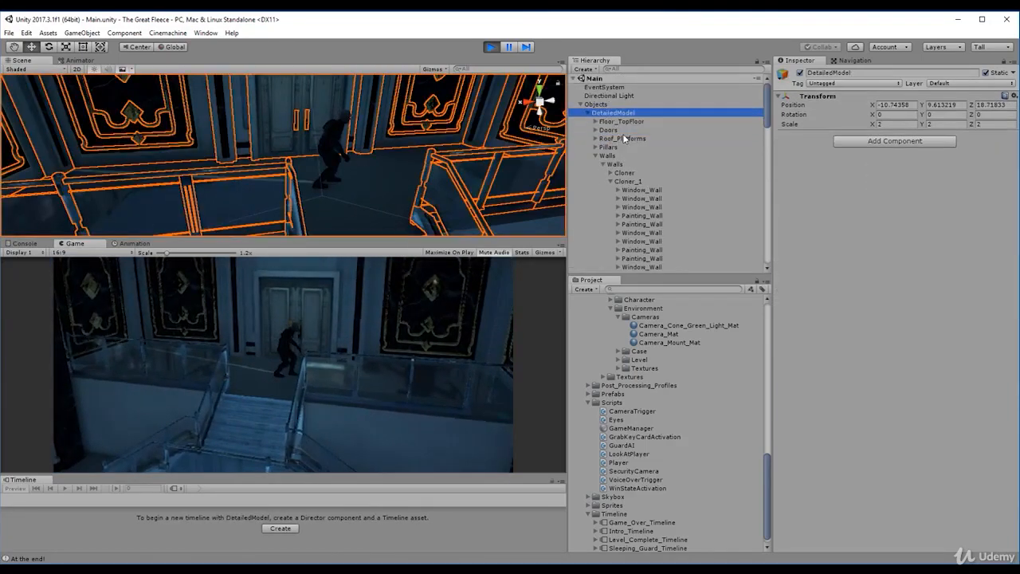
key(Left)
key(Down)
key(Down)
key(Down)
key(Down)
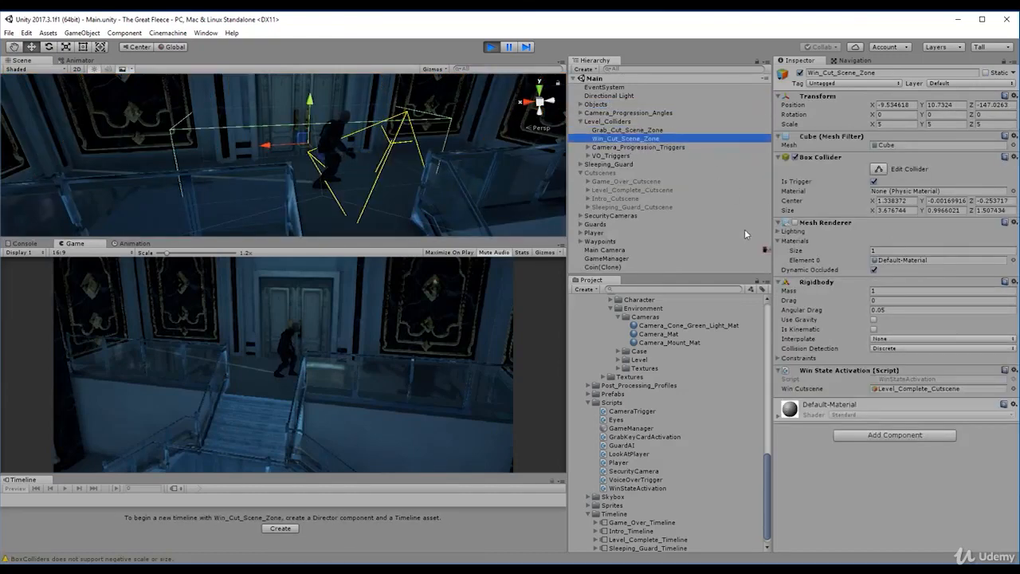
- Open the WinStateActivation script and review the HasCard condition and the Debug.Log line in its else block
double_click(900, 379)
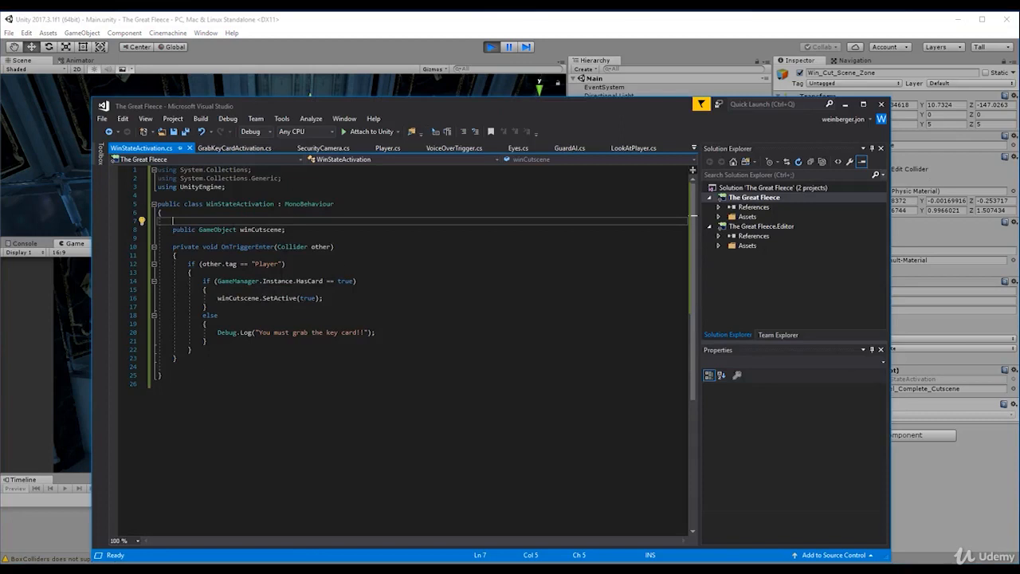
drag(202, 280, 217, 315)
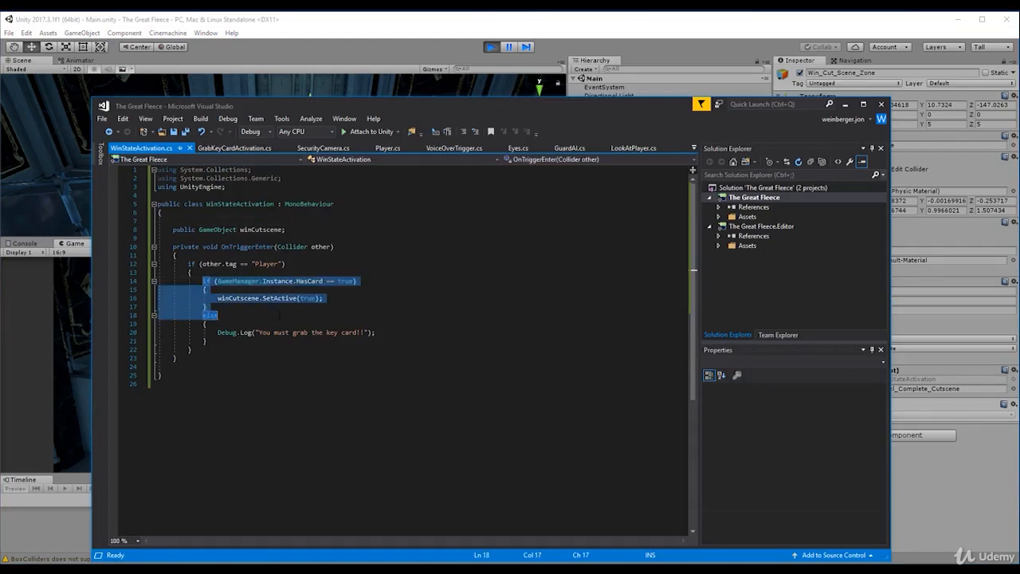
click(209, 289)
click(209, 324)
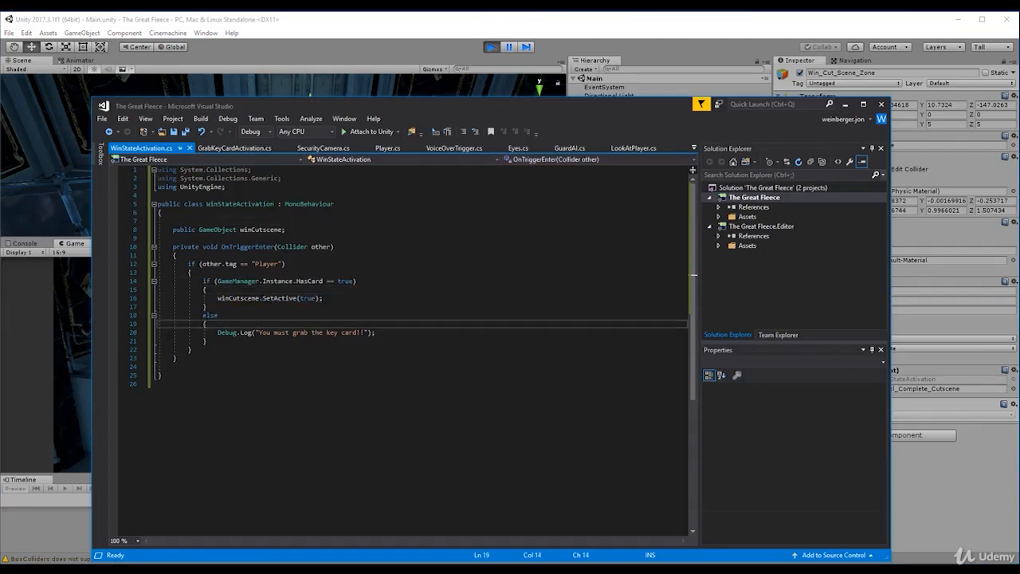
triple_click(265, 335)
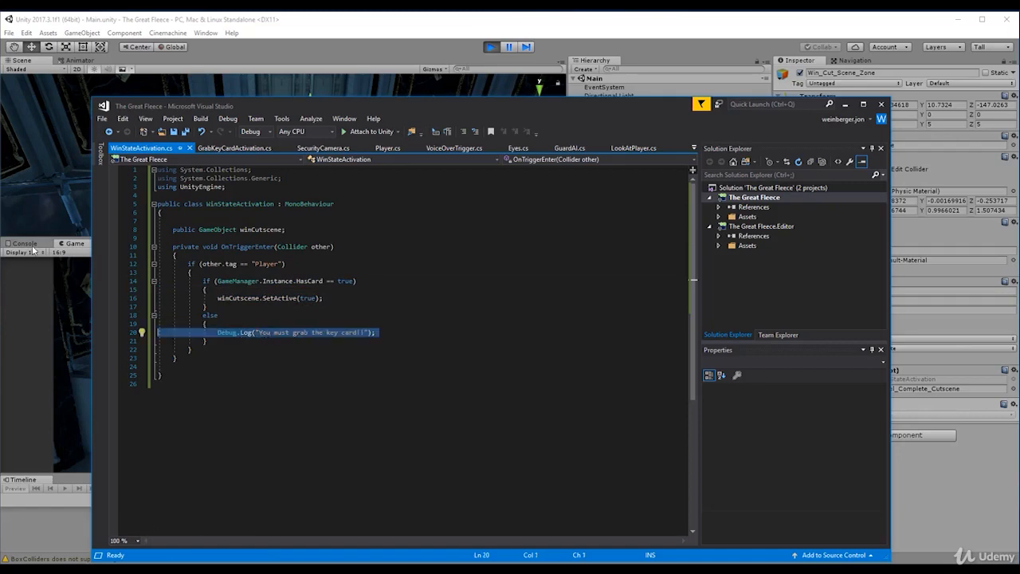
- Return to Unity, look through the logged console messages and clear the console
click(32, 250)
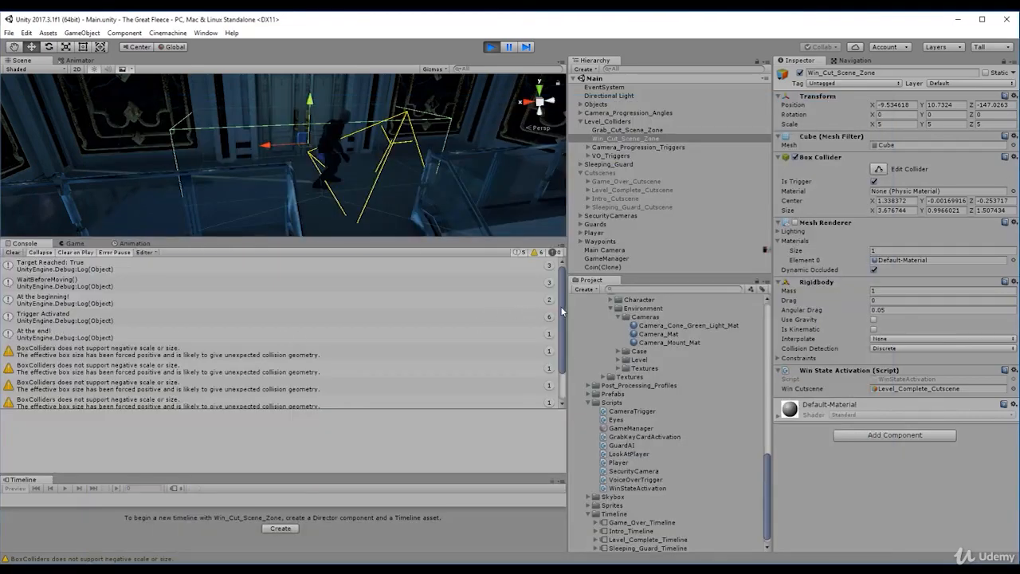
drag(561, 311, 563, 360)
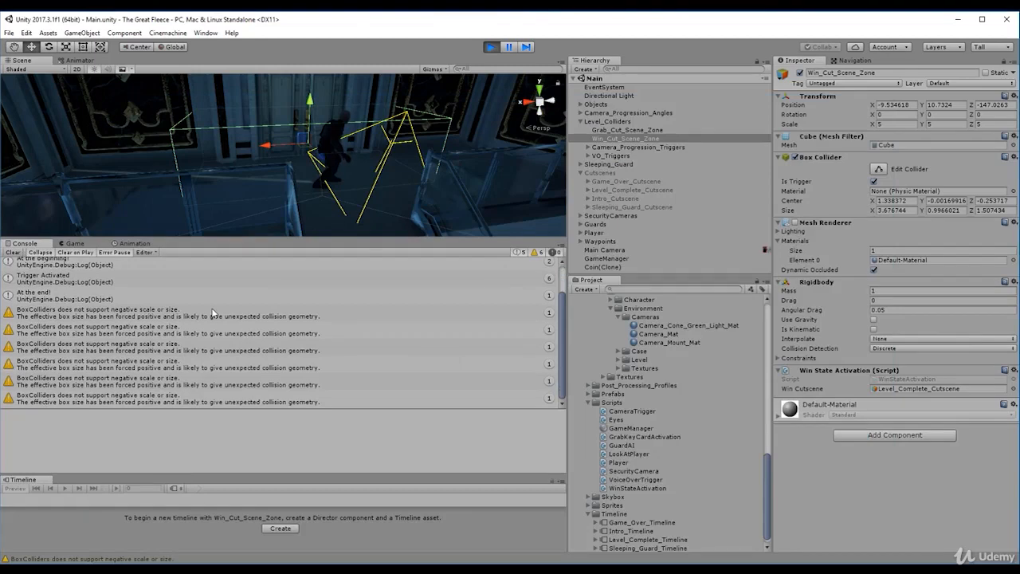
click(14, 253)
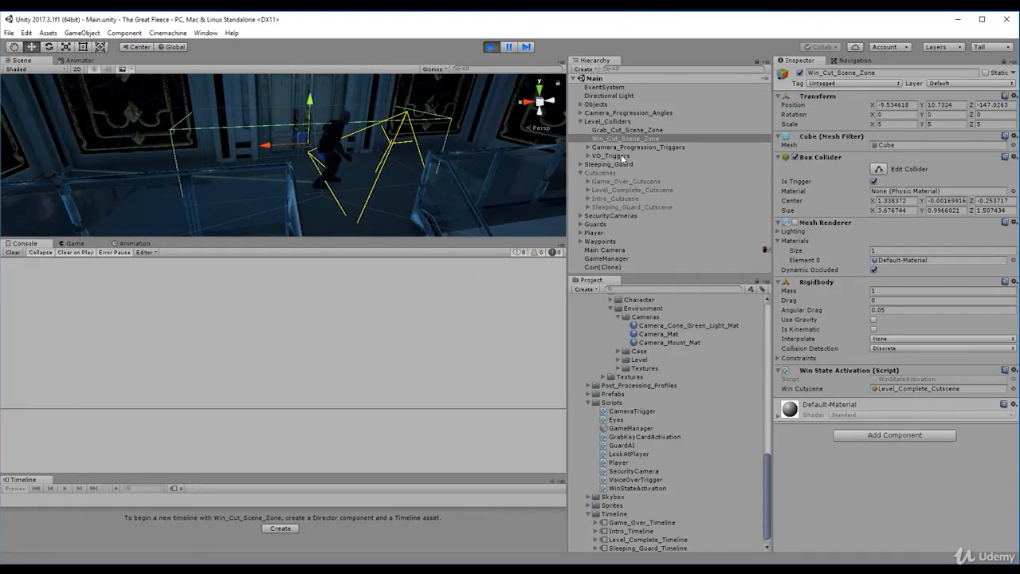
- Check the HasCard value of GameManager in the Inspector's Debug mode, then restore Normal mode
click(605, 258)
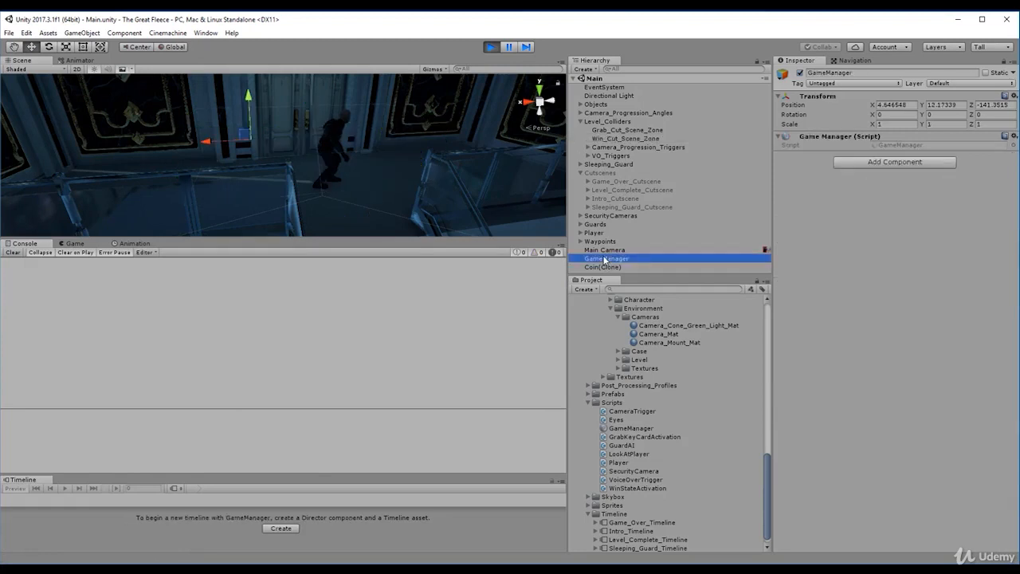
click(1014, 64)
click(976, 87)
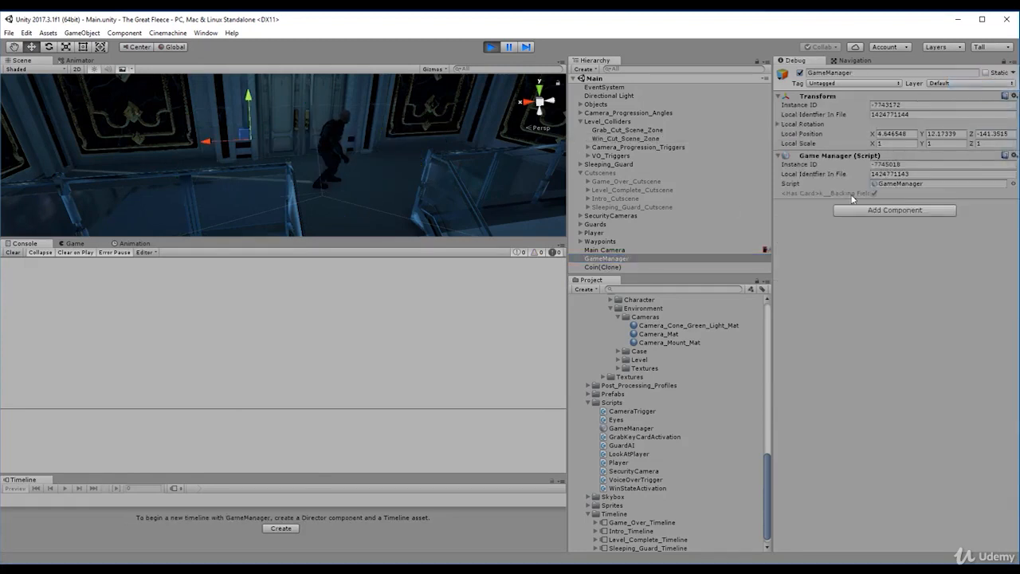
click(1013, 64)
click(979, 73)
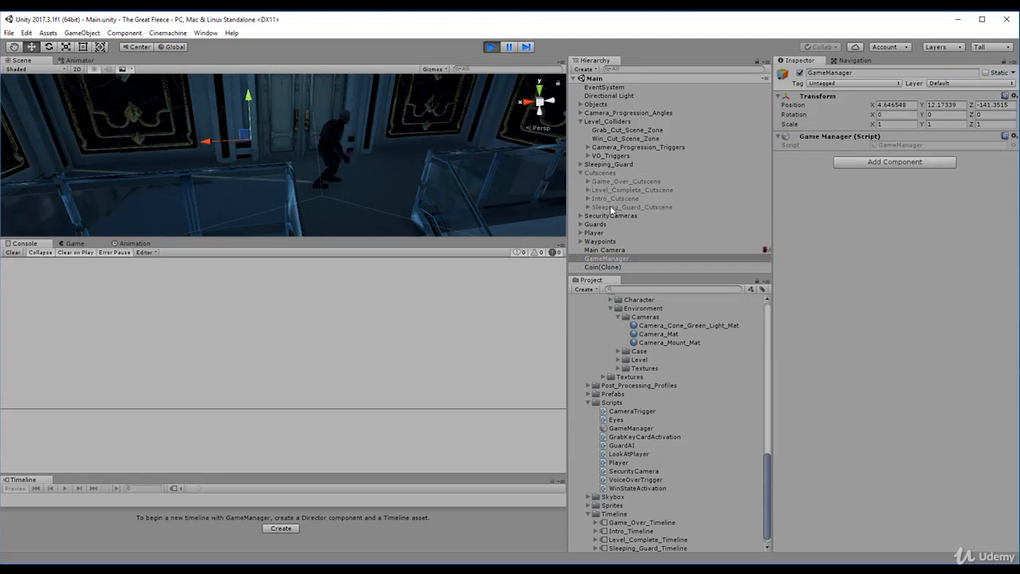
- Check the active state of the Cutscenes parent and its Level_Complete_Cutscene child
click(610, 173)
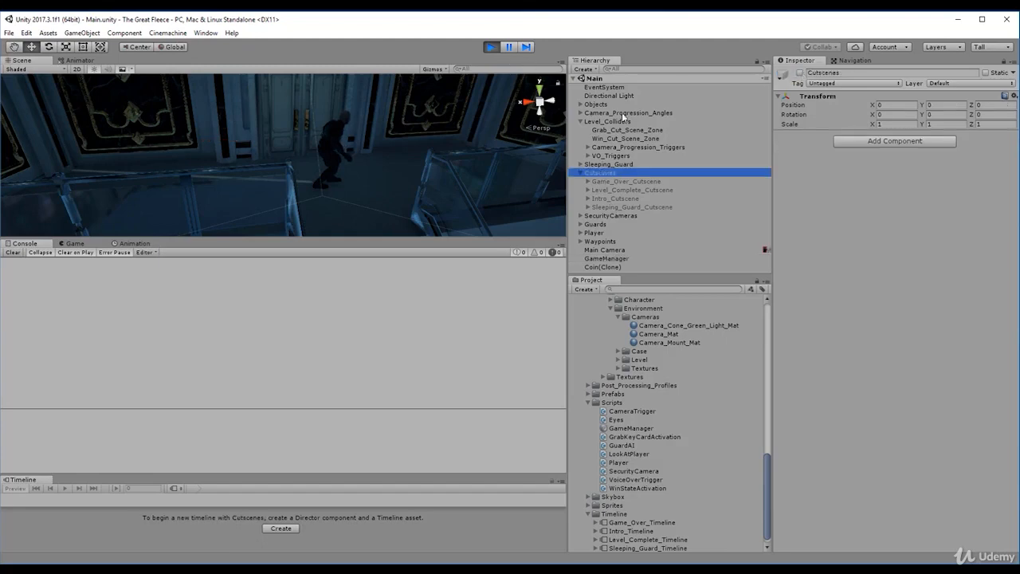
click(636, 189)
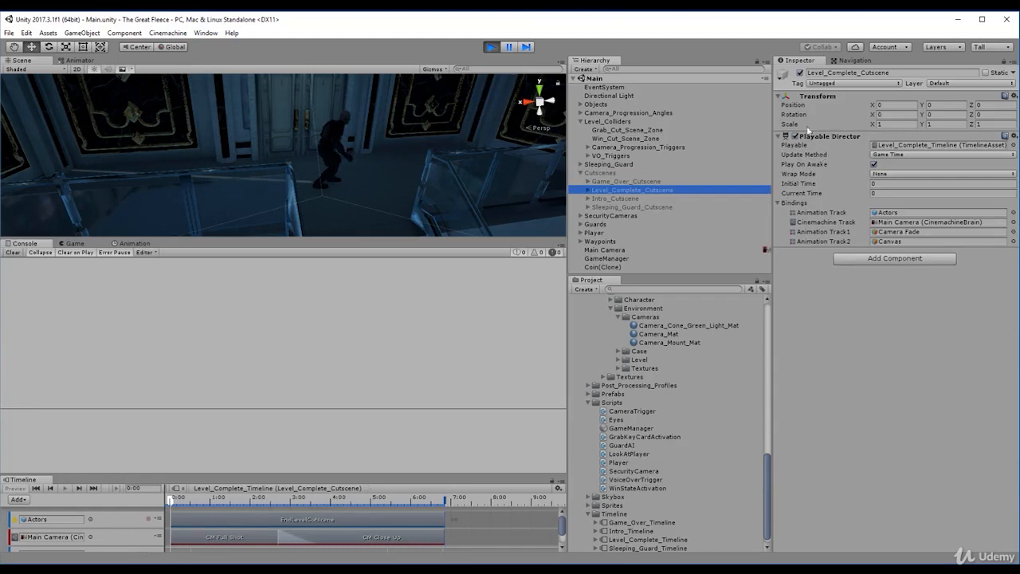
click(799, 74)
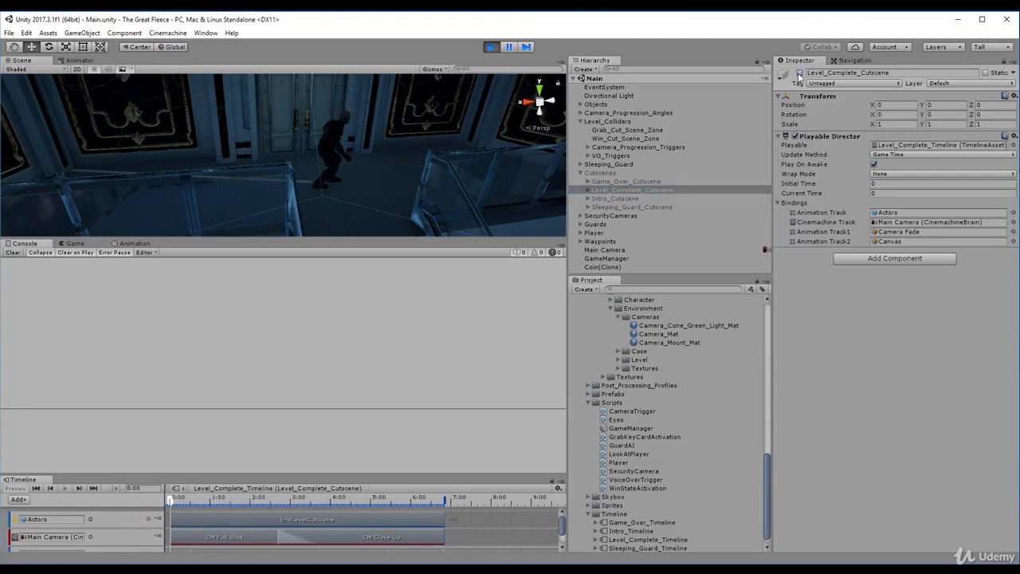
- Show the Game view and activate the Cutscenes parent object during play to test the level-complete cutscene
click(76, 244)
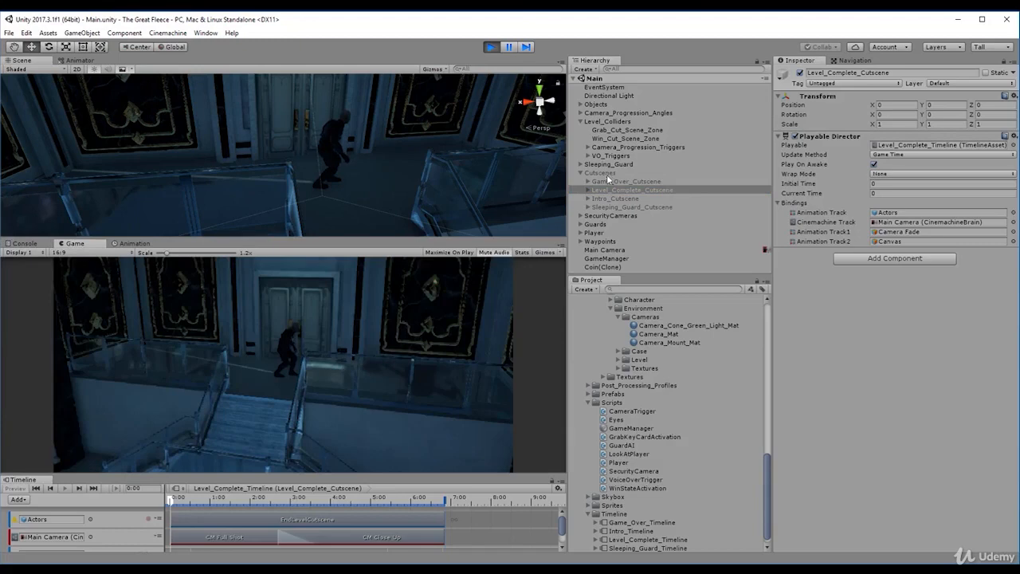
click(604, 172)
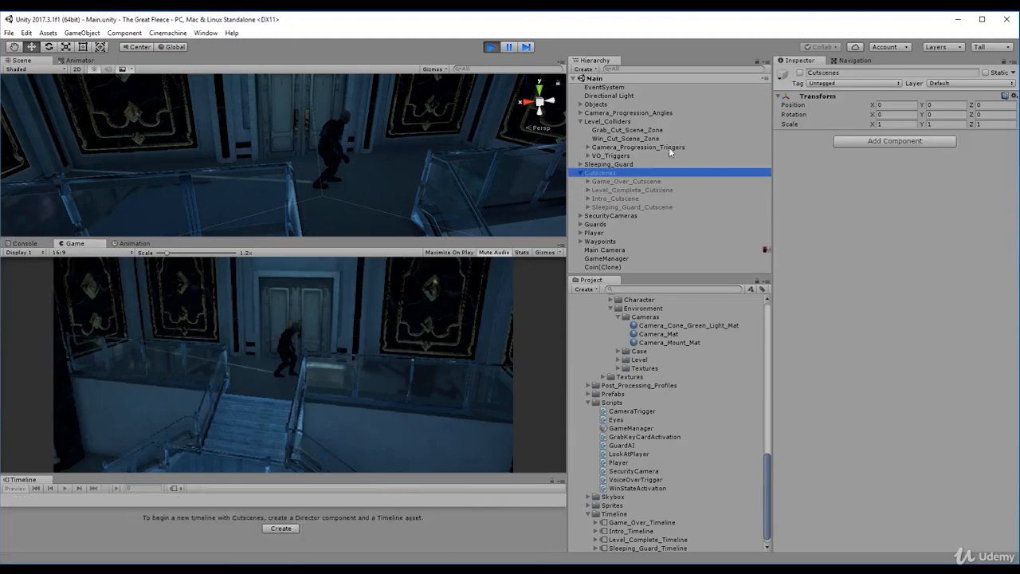
click(800, 73)
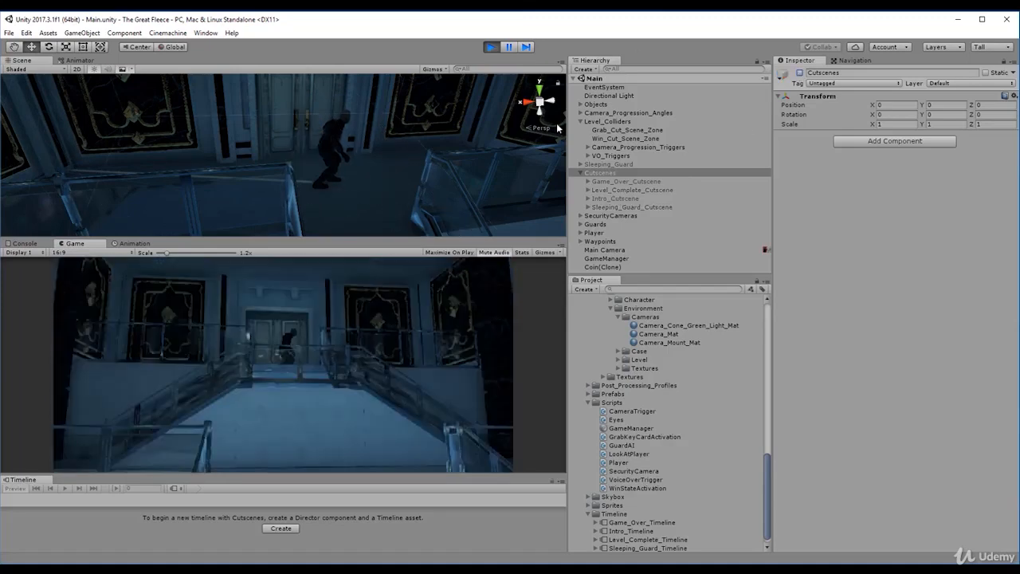
- Compare the active states and Playable Director settings of the Cutscenes parent's Game_Over, Level_Complete, Intro and Sleeping_Guard children
click(621, 206)
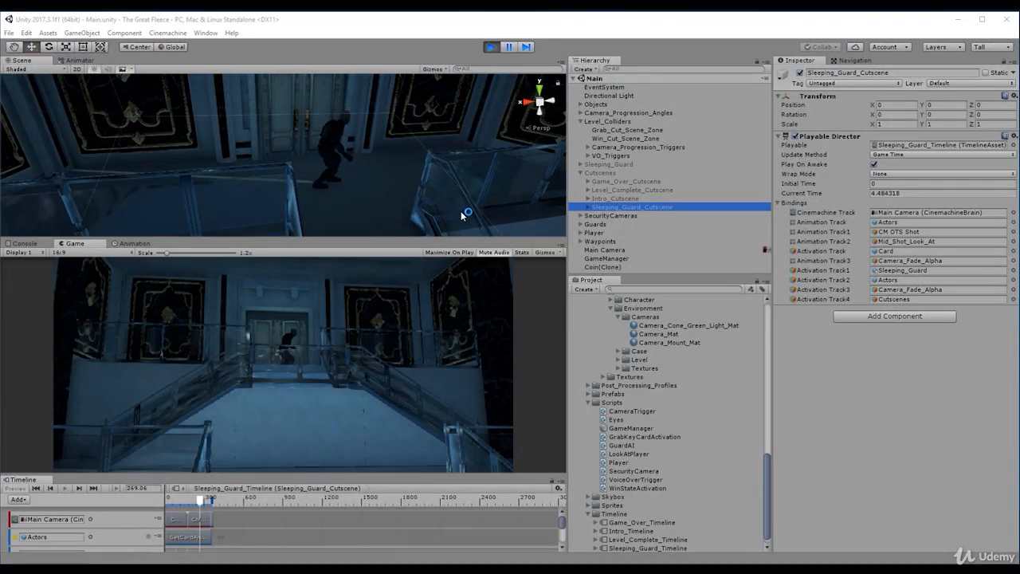
click(612, 207)
click(613, 200)
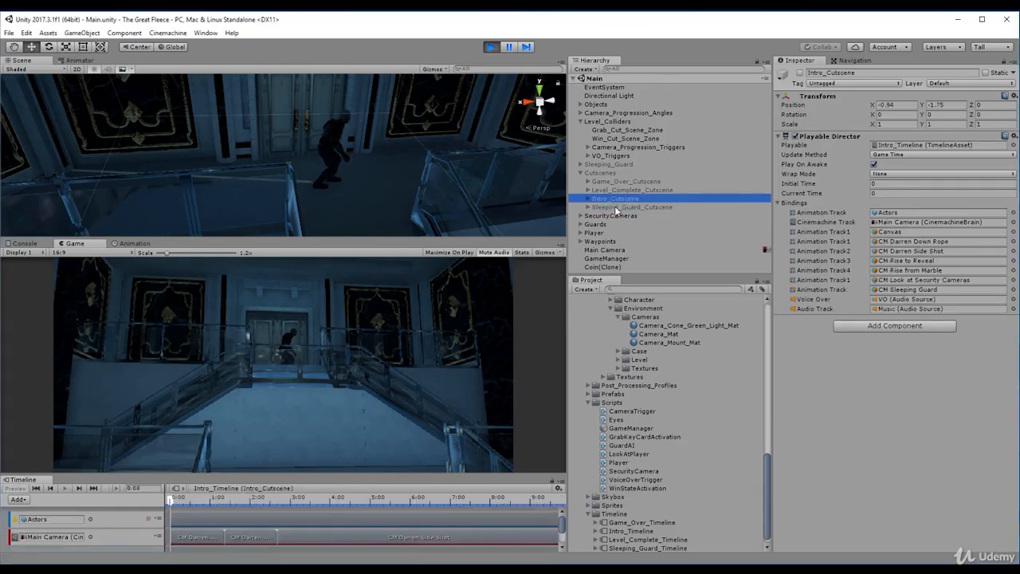
click(615, 208)
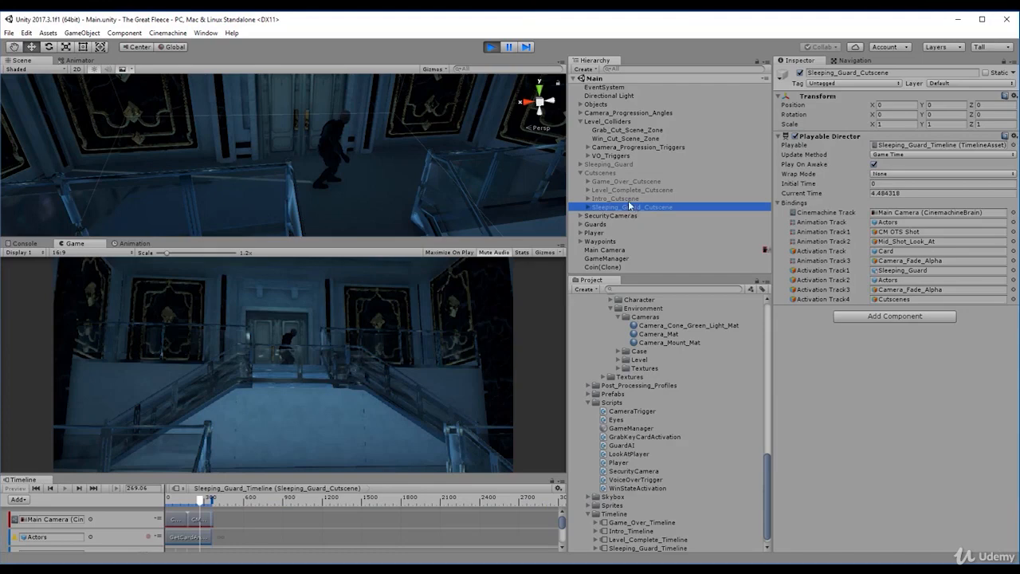
click(606, 173)
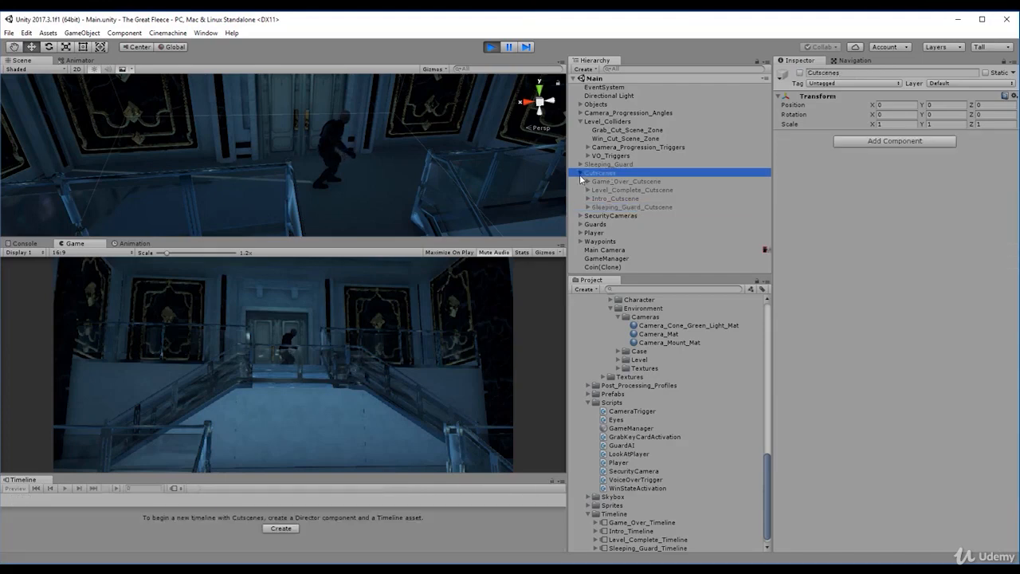
click(580, 173)
click(580, 173)
click(618, 189)
click(608, 198)
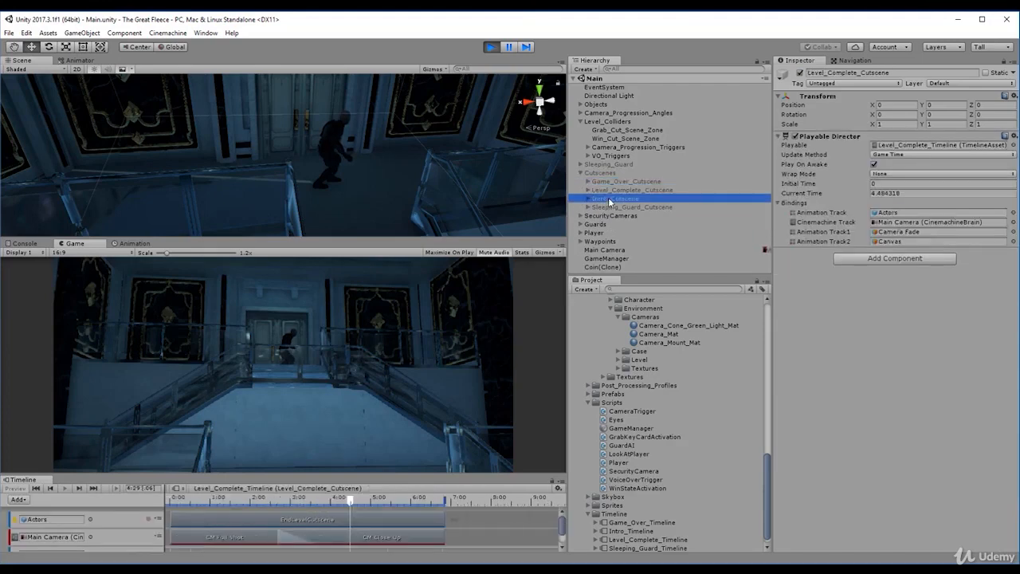
click(610, 205)
click(614, 198)
click(613, 190)
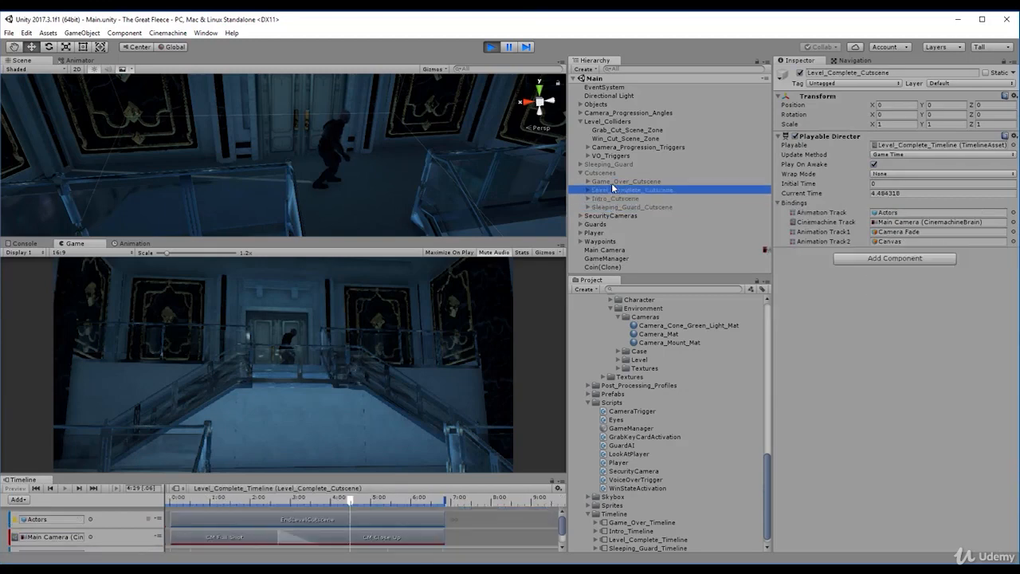
click(608, 181)
click(605, 173)
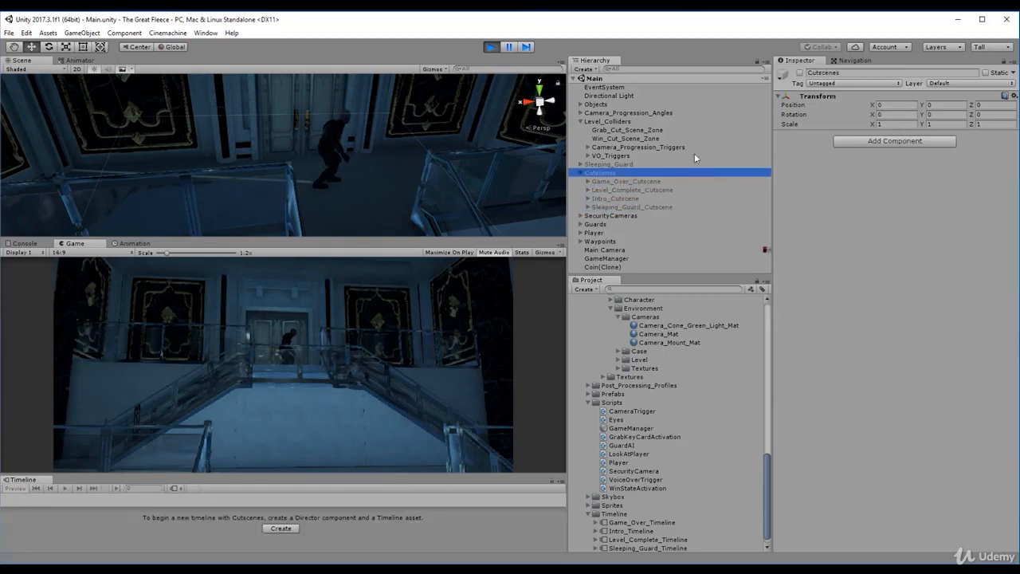
click(637, 182)
click(634, 189)
click(634, 198)
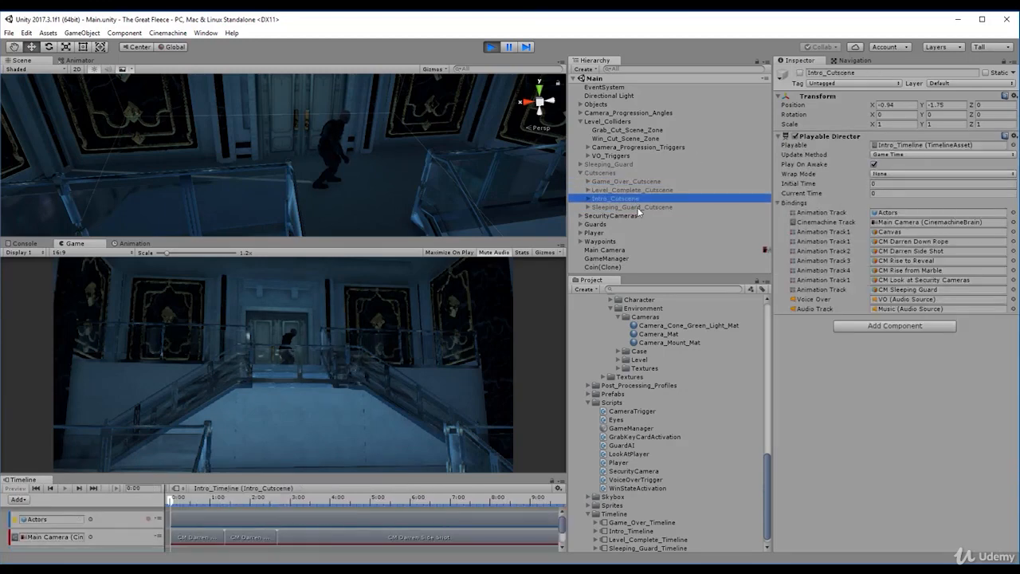
click(630, 207)
click(631, 199)
click(631, 190)
click(631, 182)
click(630, 190)
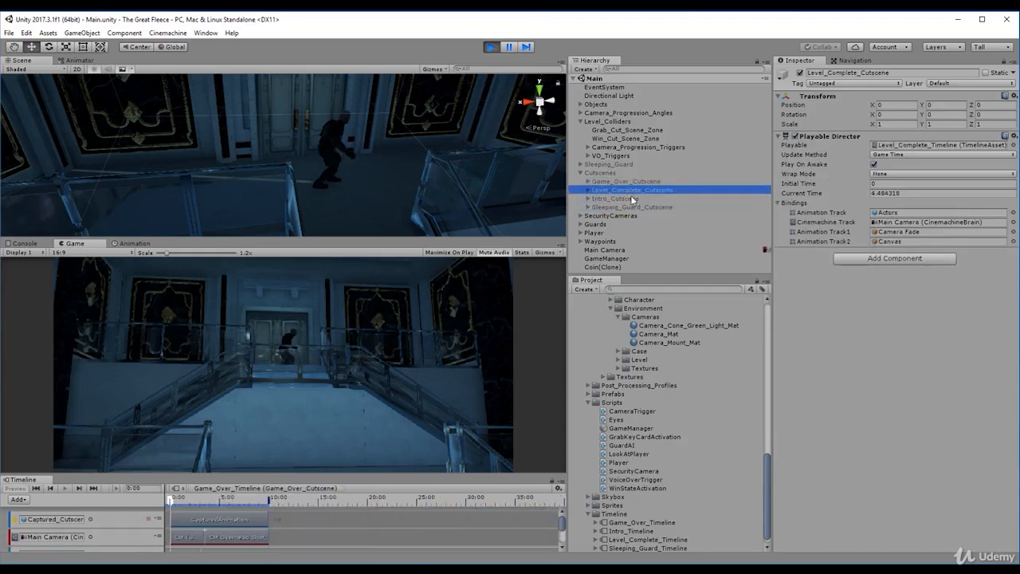
click(630, 198)
click(631, 206)
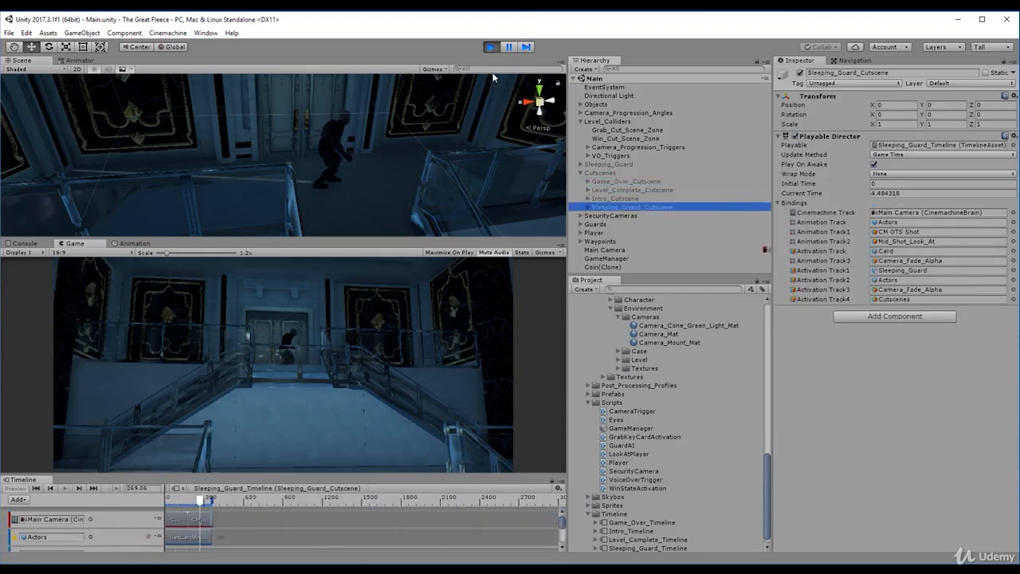
- Stop play mode and create an empty game object at the root of the Main scene
click(491, 47)
key(ctrl+p)
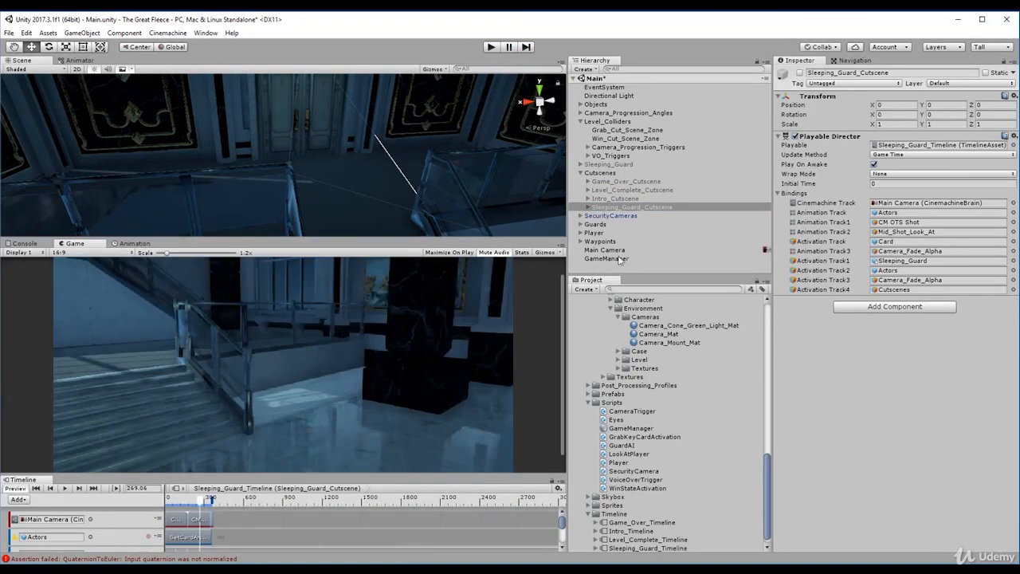
click(617, 268)
key(ctrl+shift+n)
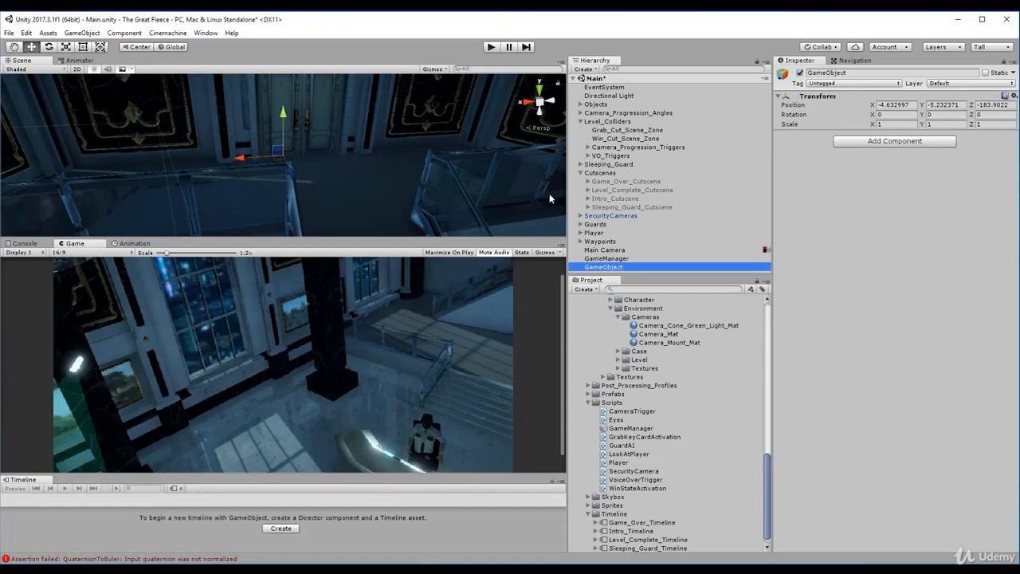
- Rename the new empty object as Sleeping_Guard_Cutscene_Holder
click(858, 73)
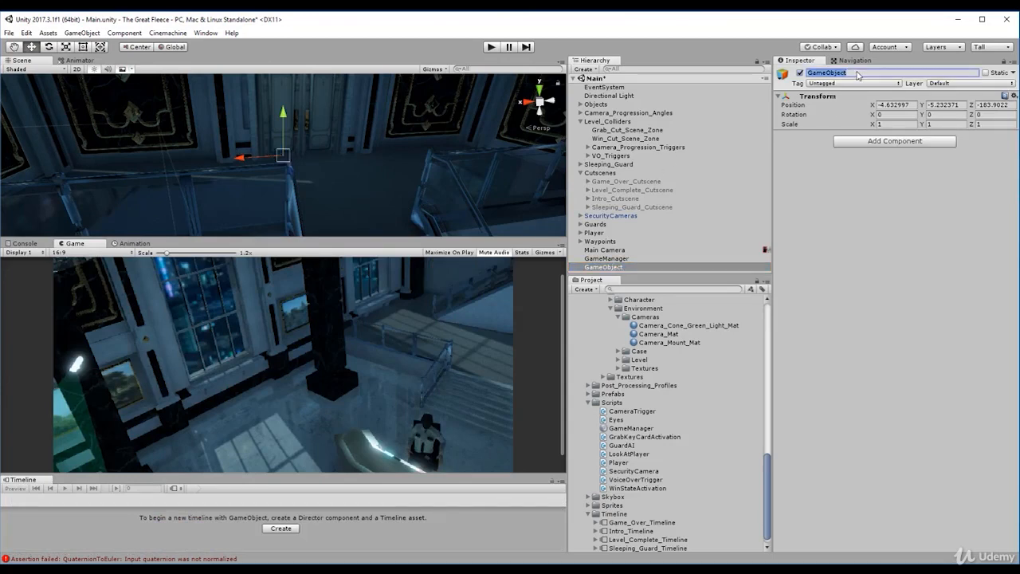
text(Sleeping_Guard_Cutscene_Holder)
key(Return)
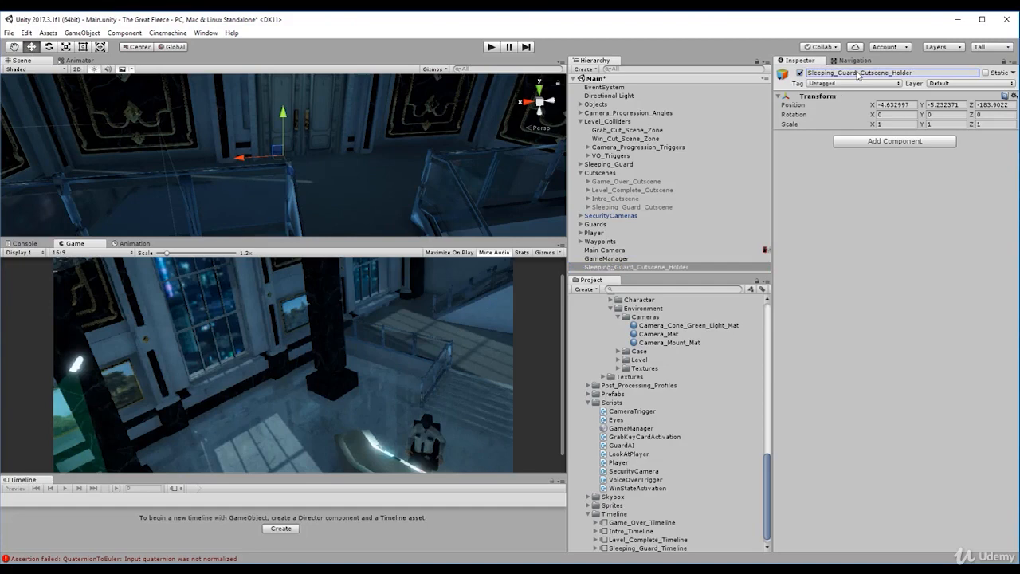
- Set the position of Sleeping_Guard_Cutscene_Holder to 0 on X, Y and Z
click(892, 105)
text(0)
key(Tab)
text(0)
key(Tab)
text(0)
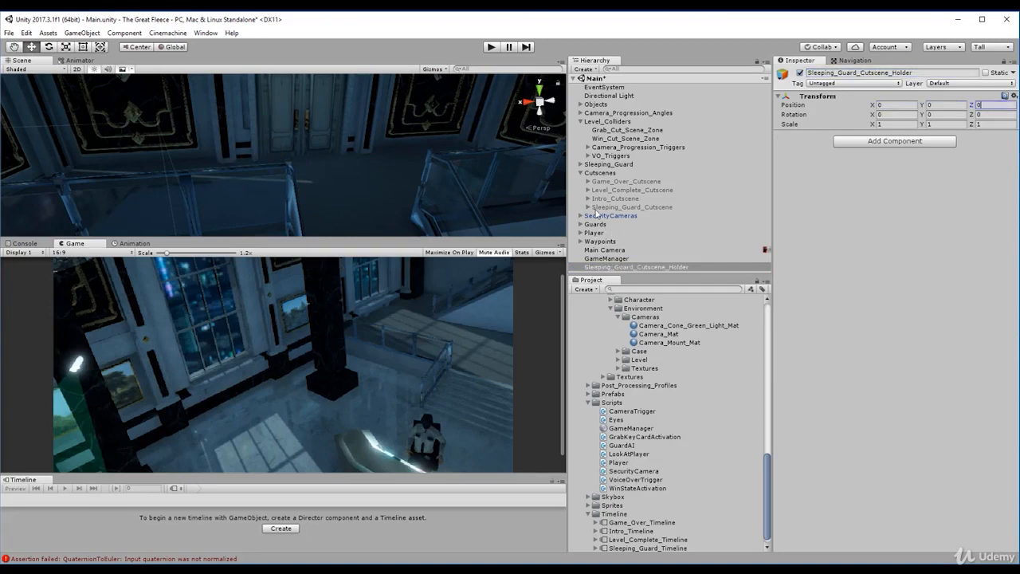
- Parent Sleeping_Guard_Cutscene under Sleeping_Guard_Cutscene_Holder and rebind its timeline's Cutscenes activation track to the holder
drag(615, 208, 620, 266)
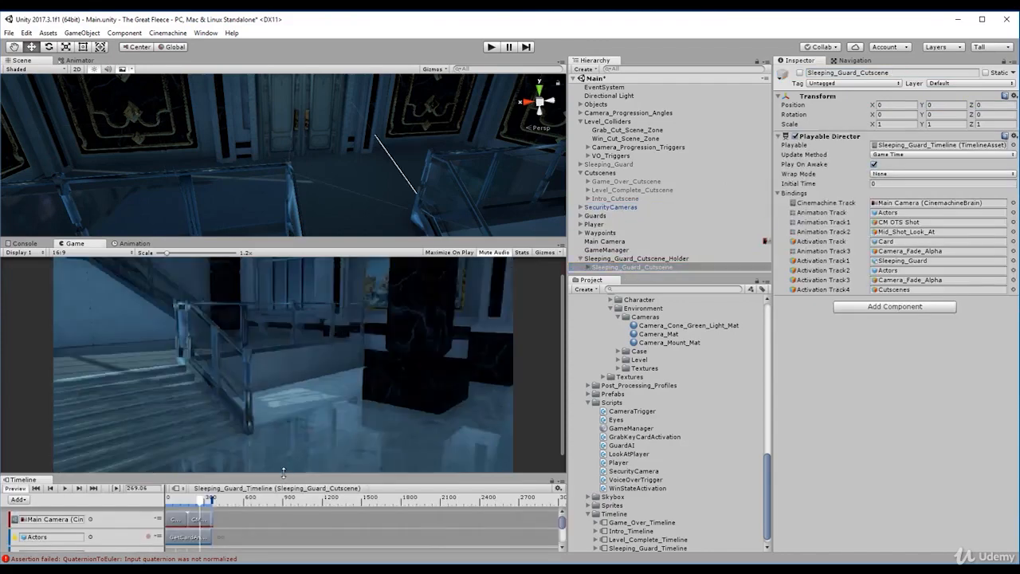
drag(287, 475, 312, 310)
click(666, 268)
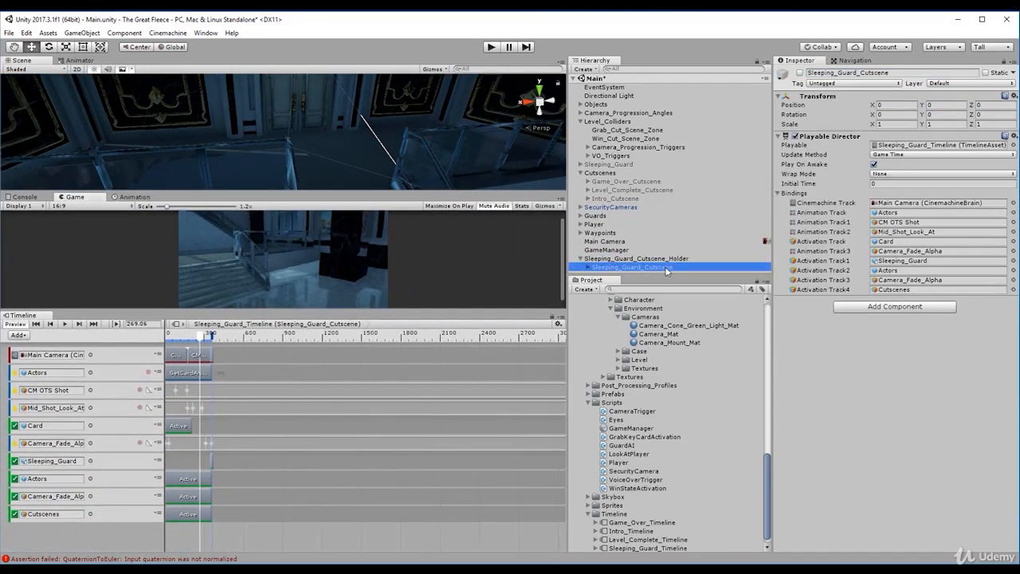
click(63, 515)
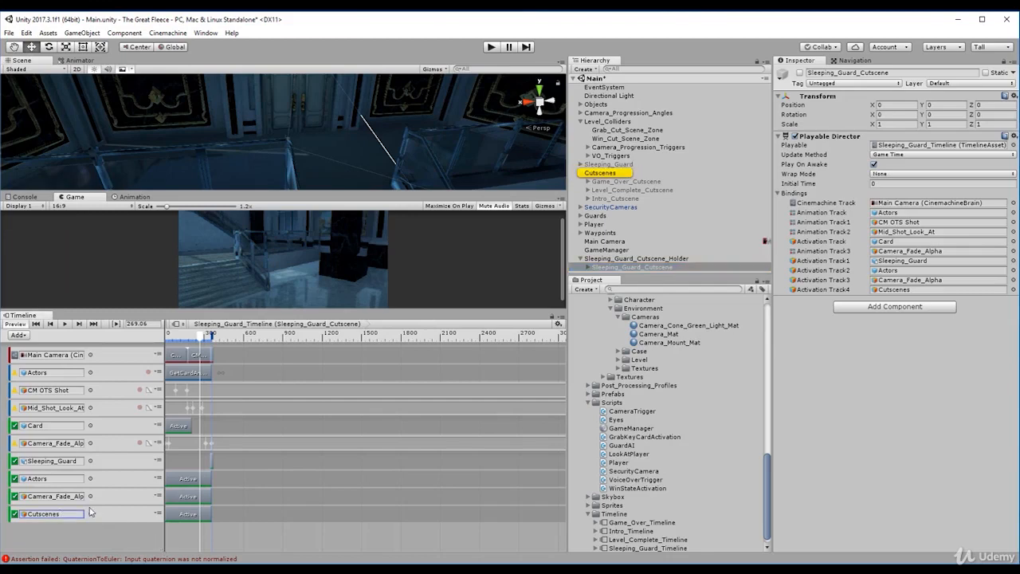
drag(603, 260, 71, 516)
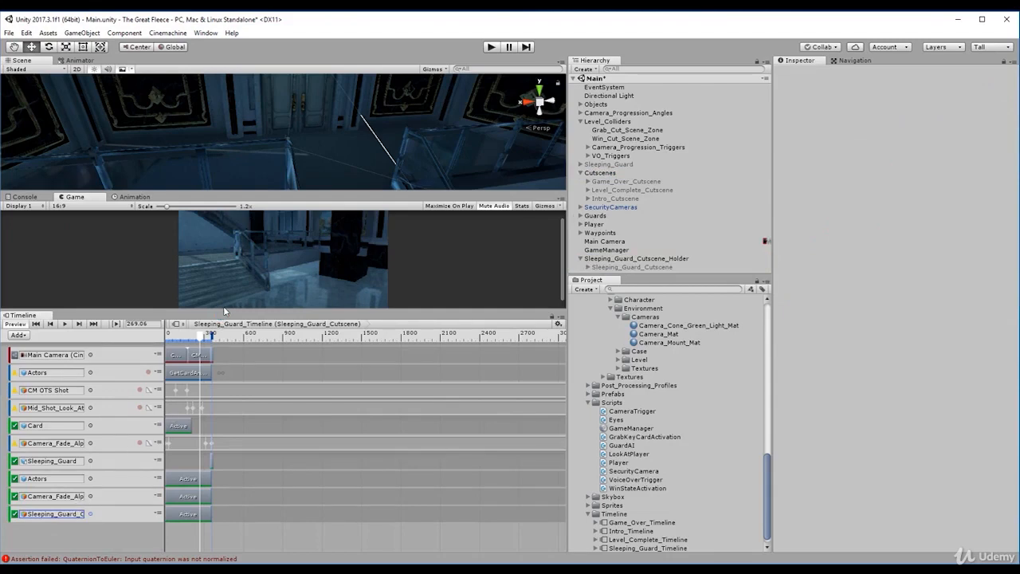
- Playtest the game by walking the player around the lobby, inspect Sleeping_Guard_Cutscene_Holder during play, and stop play mode
drag(224, 311, 224, 434)
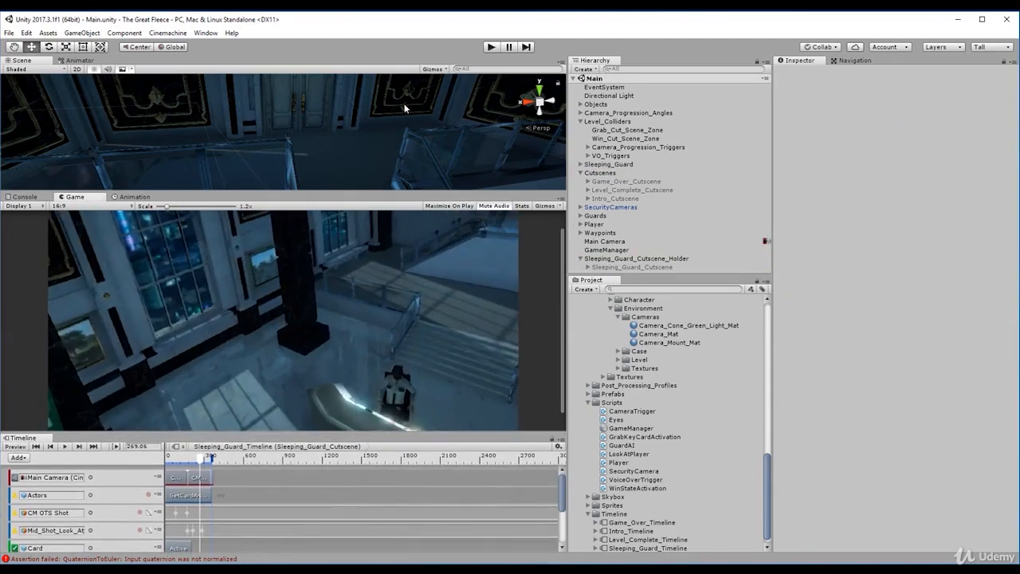
click(491, 48)
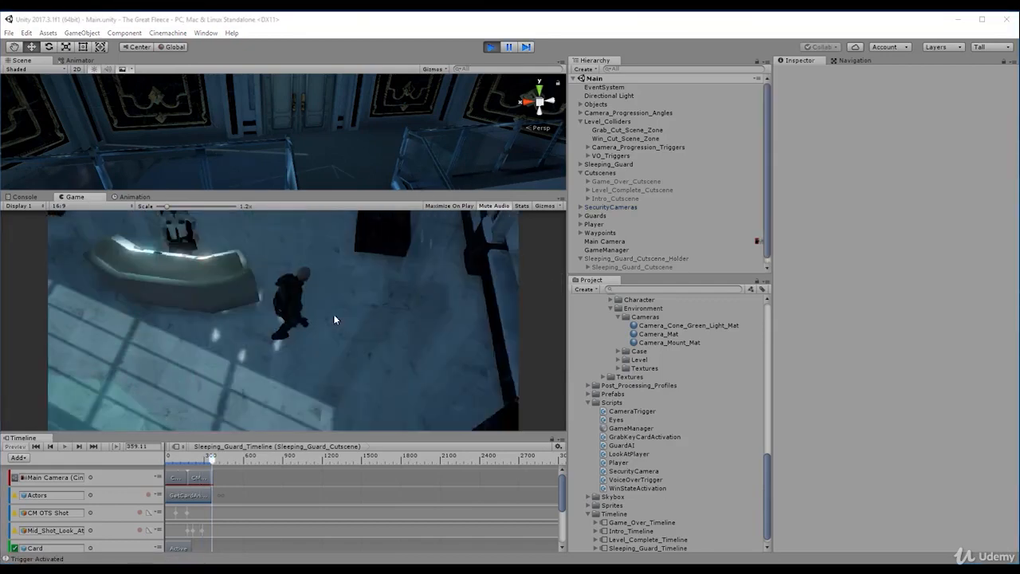
click(284, 384)
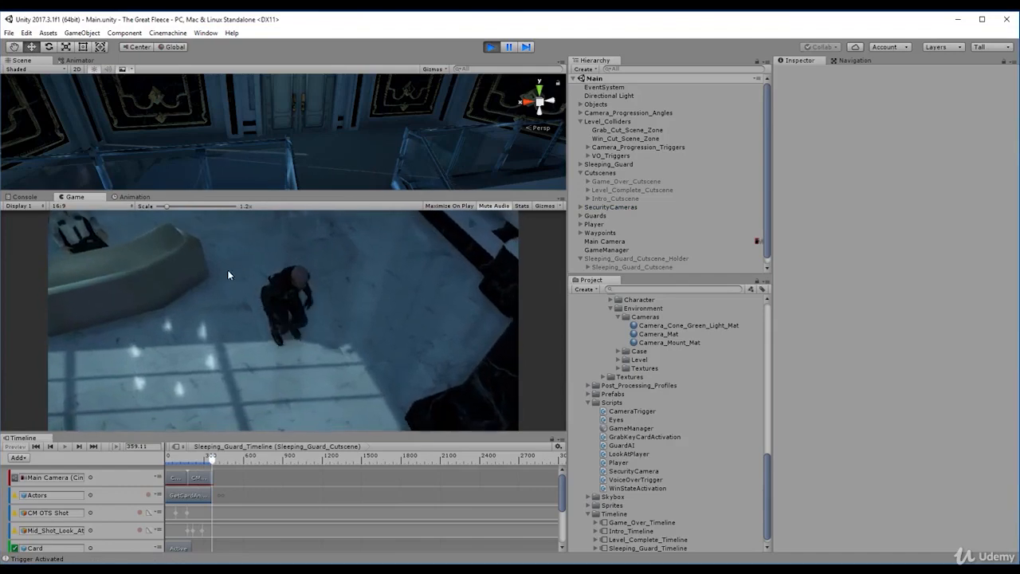
click(247, 251)
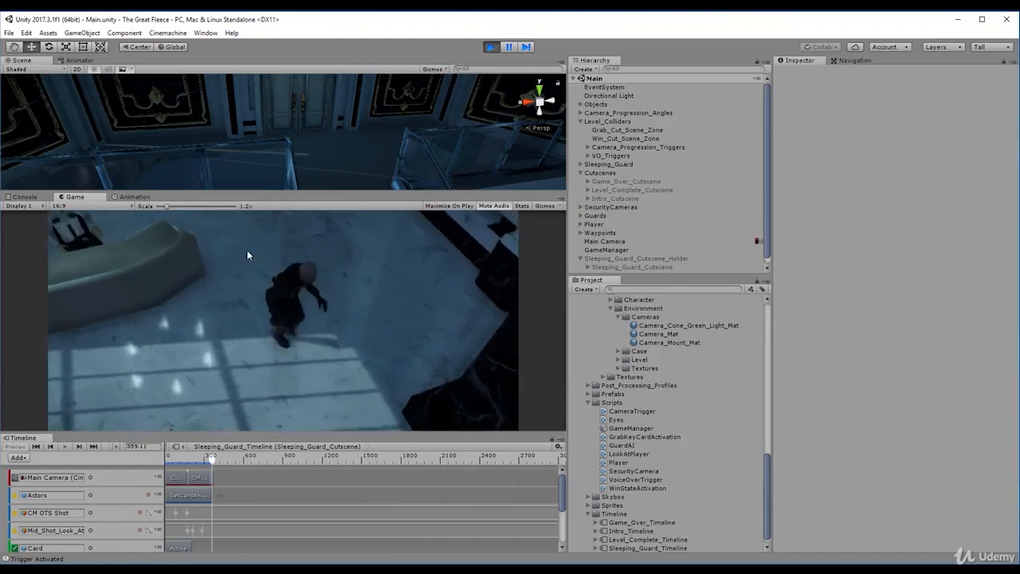
click(388, 314)
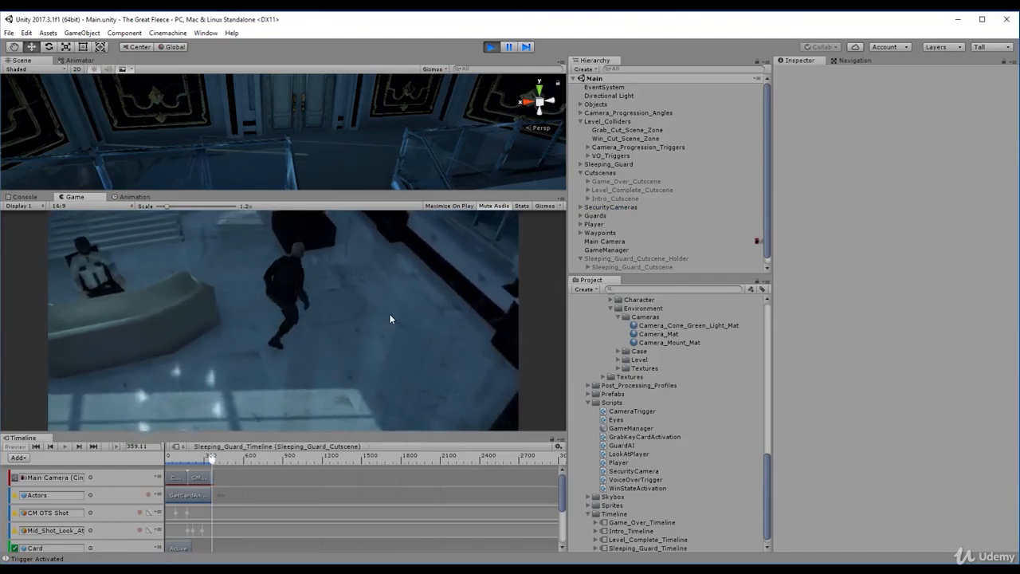
click(188, 357)
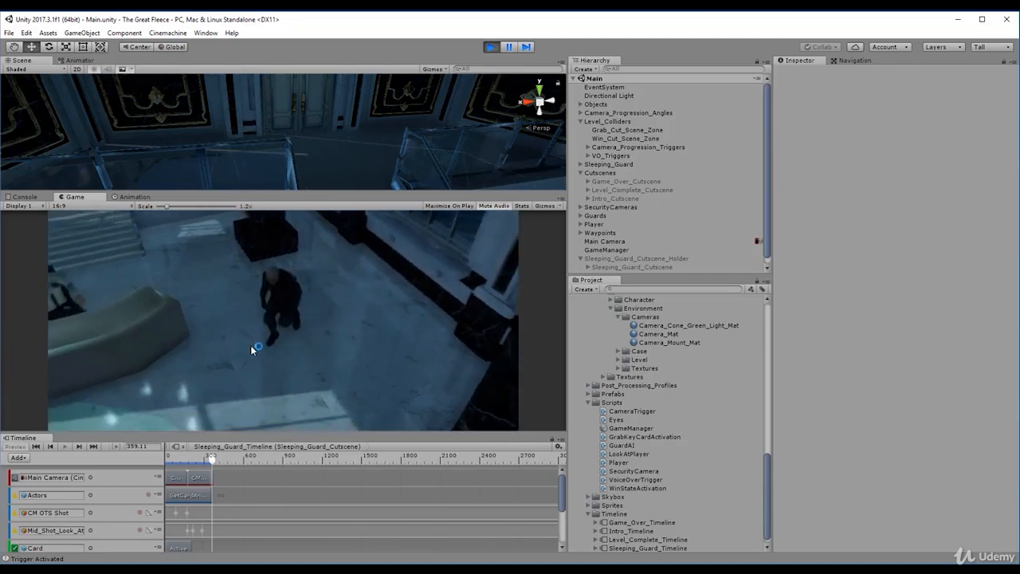
click(608, 266)
click(618, 258)
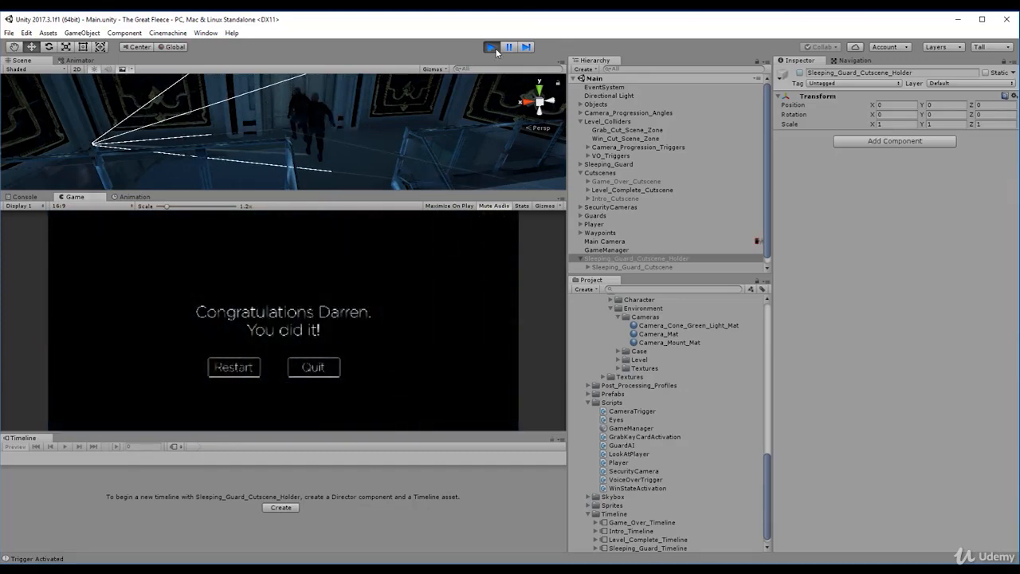
click(491, 48)
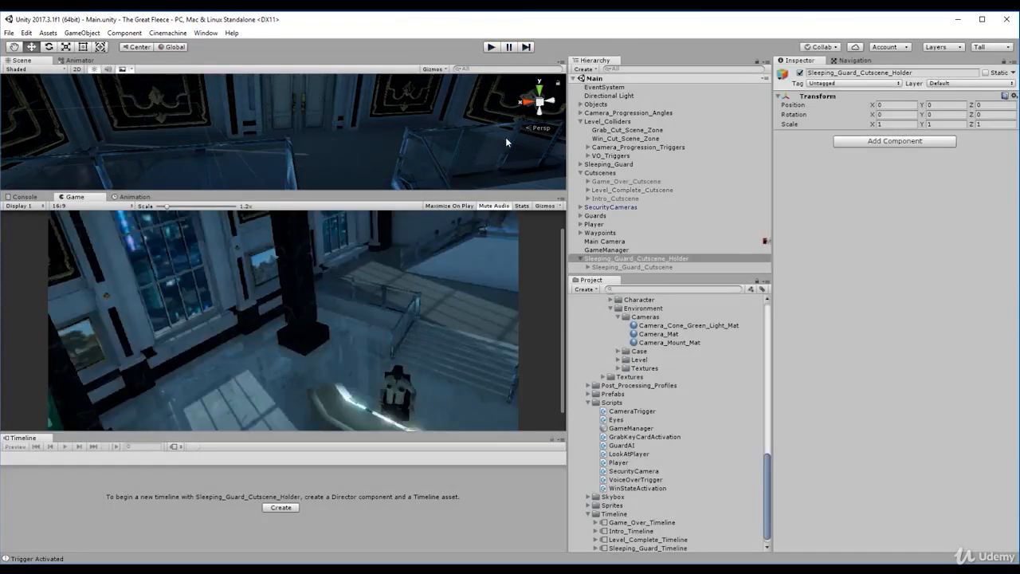
- Add an Activation Track to the Level_Complete_Cutscene timeline and bind it to the Player object
click(630, 190)
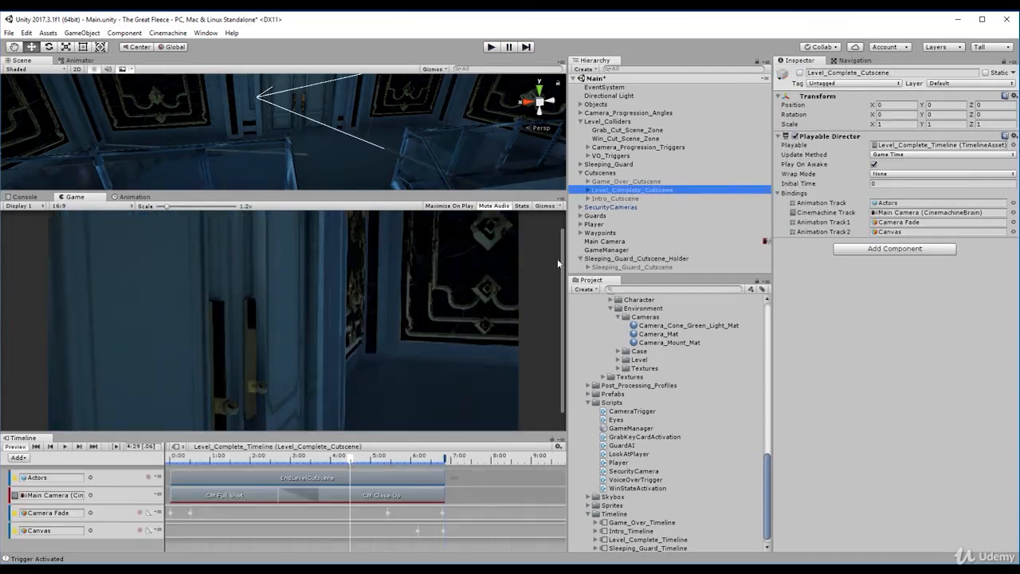
drag(311, 430, 311, 361)
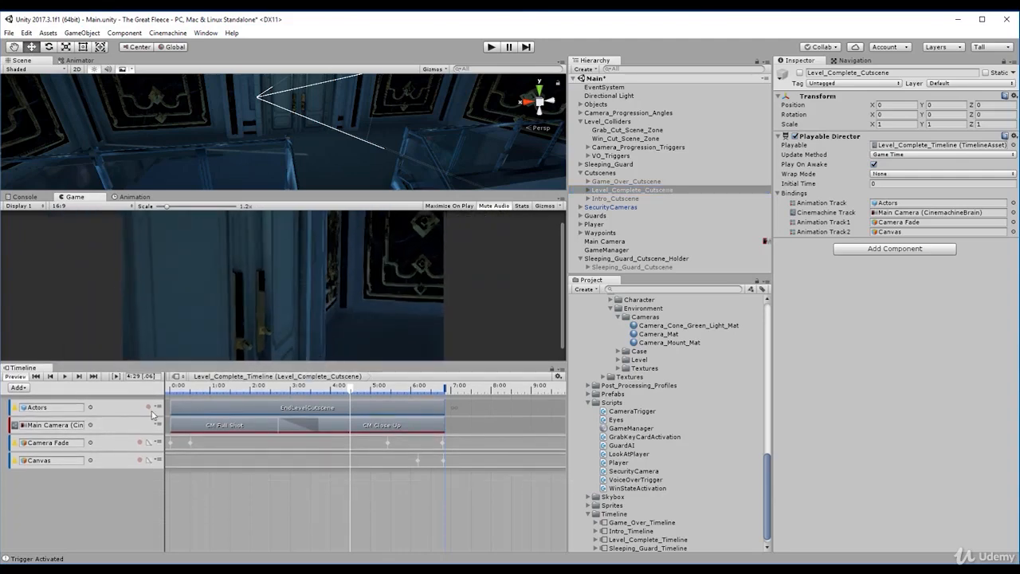
click(19, 387)
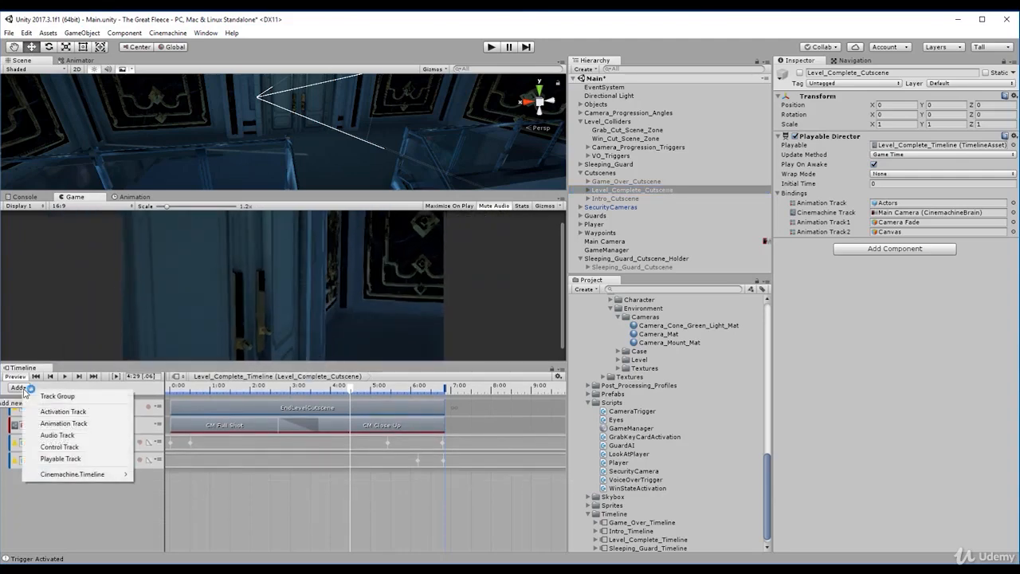
click(63, 411)
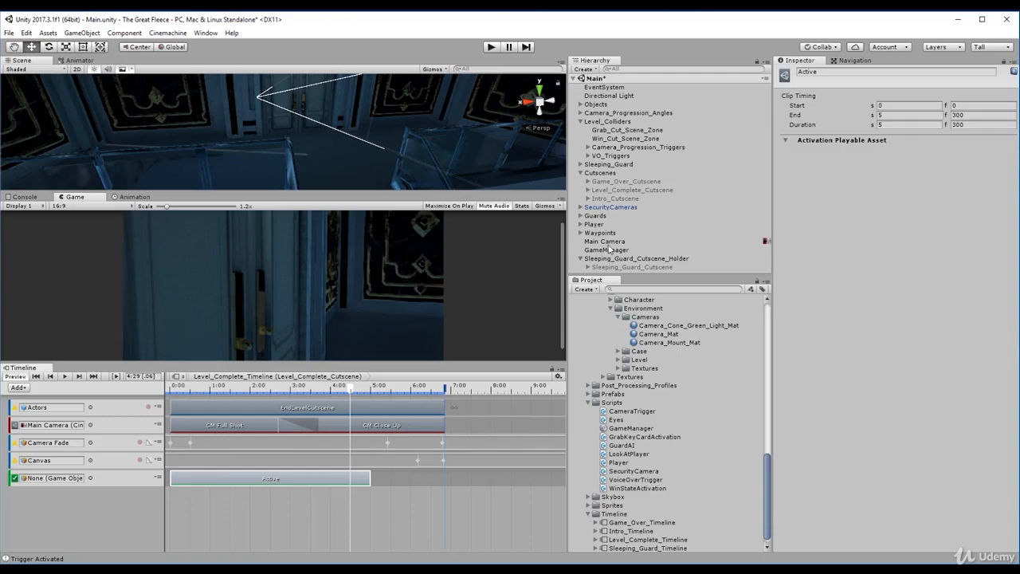
drag(594, 224, 72, 478)
- Trim the Player track's Active clip to start at frame 410 and end at frame 411, and save the scene
click(184, 479)
drag(171, 479, 444, 479)
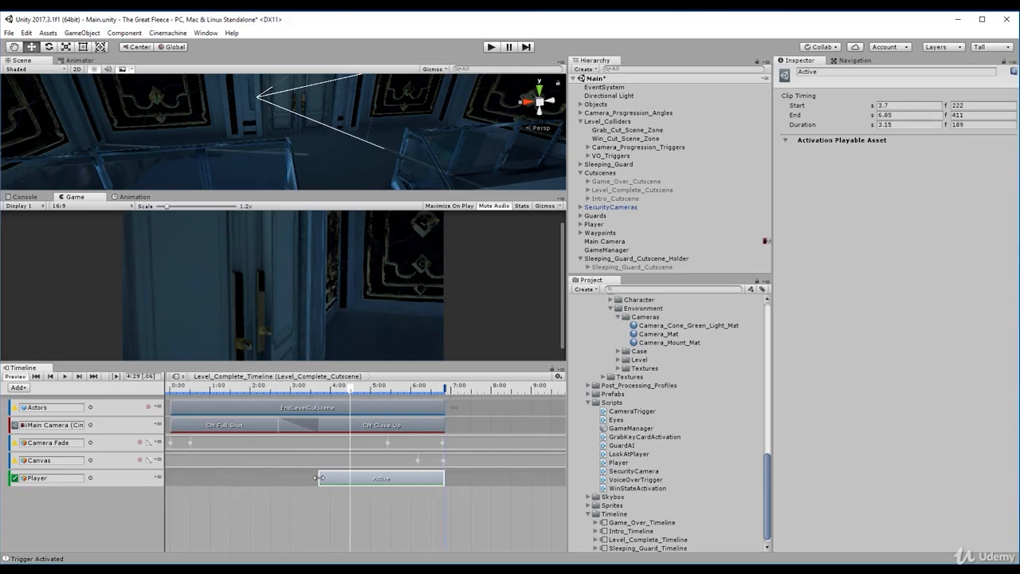
drag(318, 478, 427, 479)
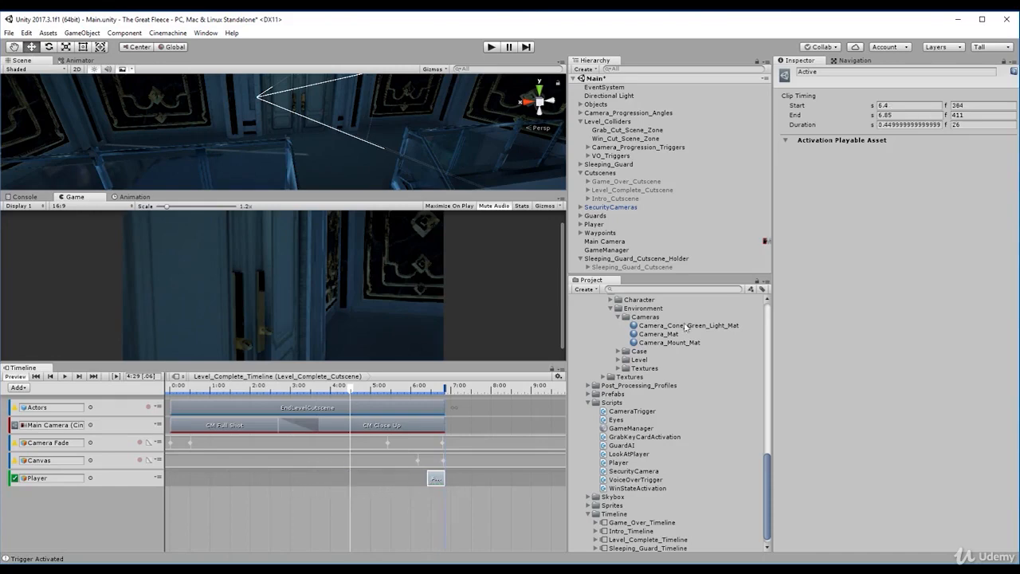
click(977, 106)
text(410)
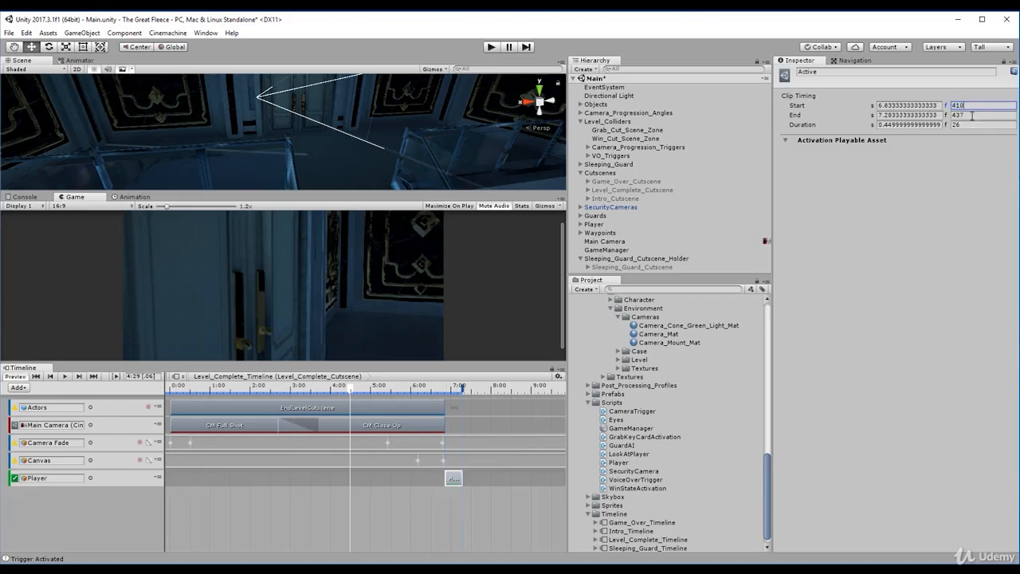
click(973, 115)
text(411)
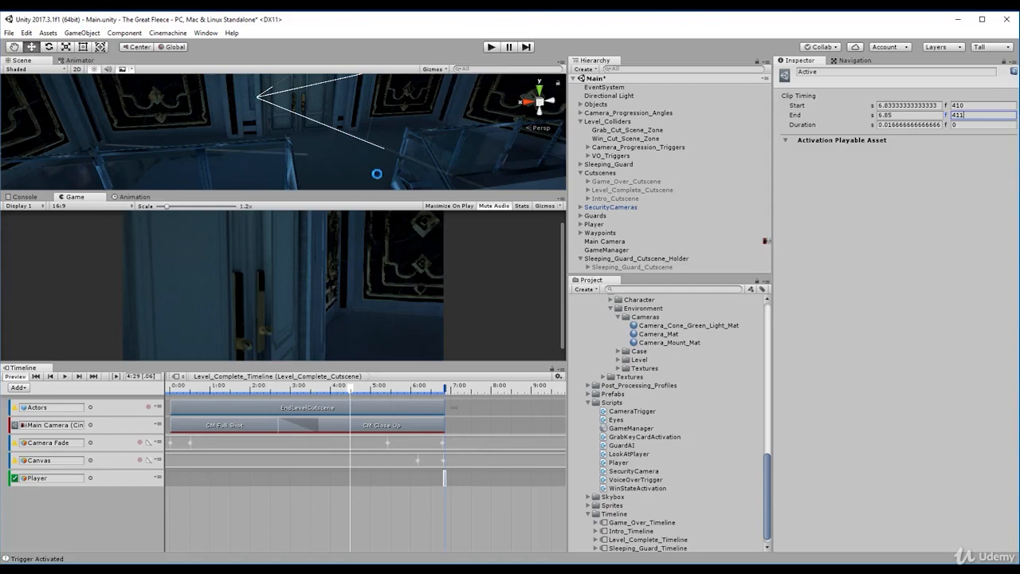
key(ctrl+s)
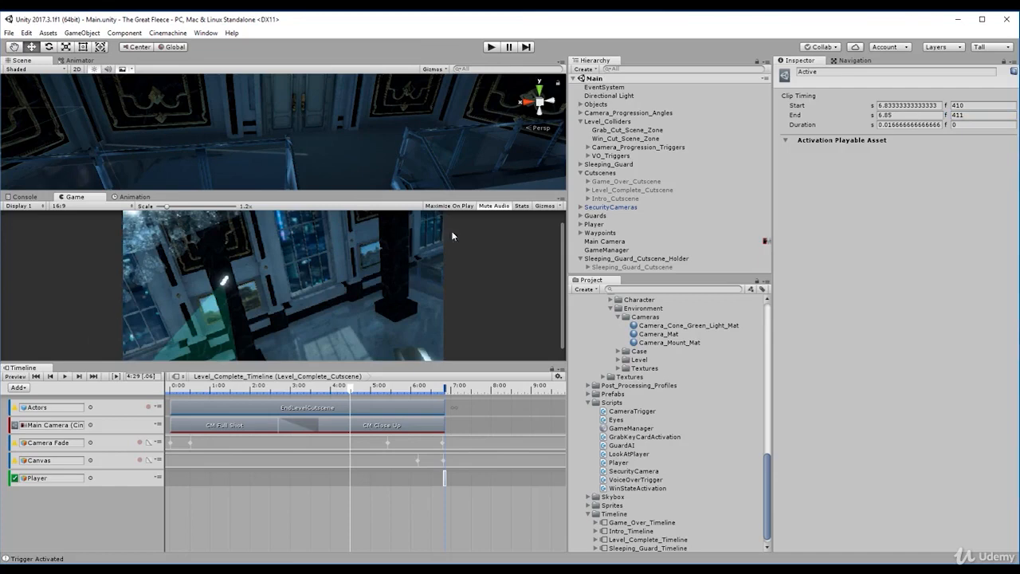
- Stop play mode and look at the Main Camera and GameManager objects' components
click(581, 259)
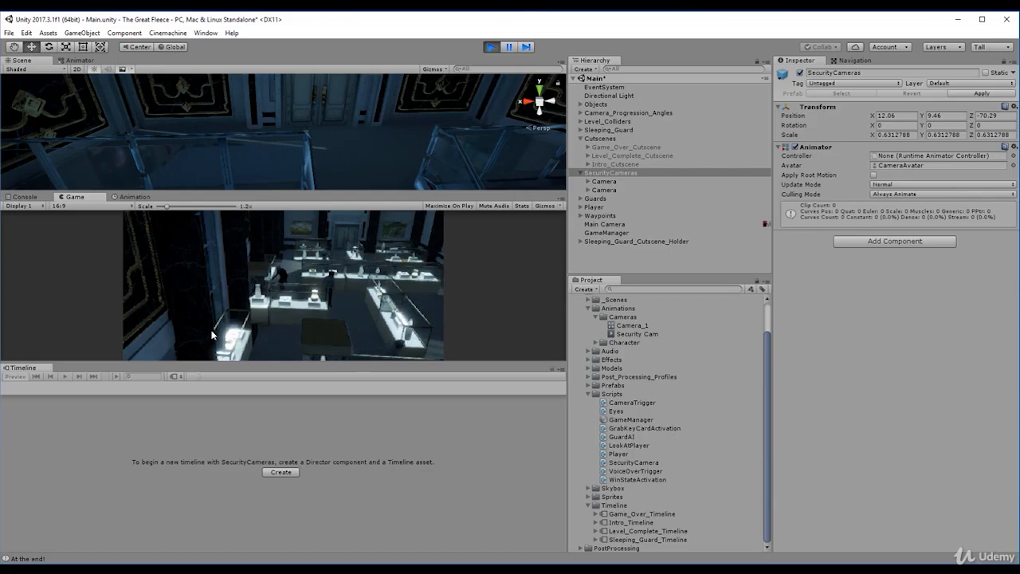
click(492, 47)
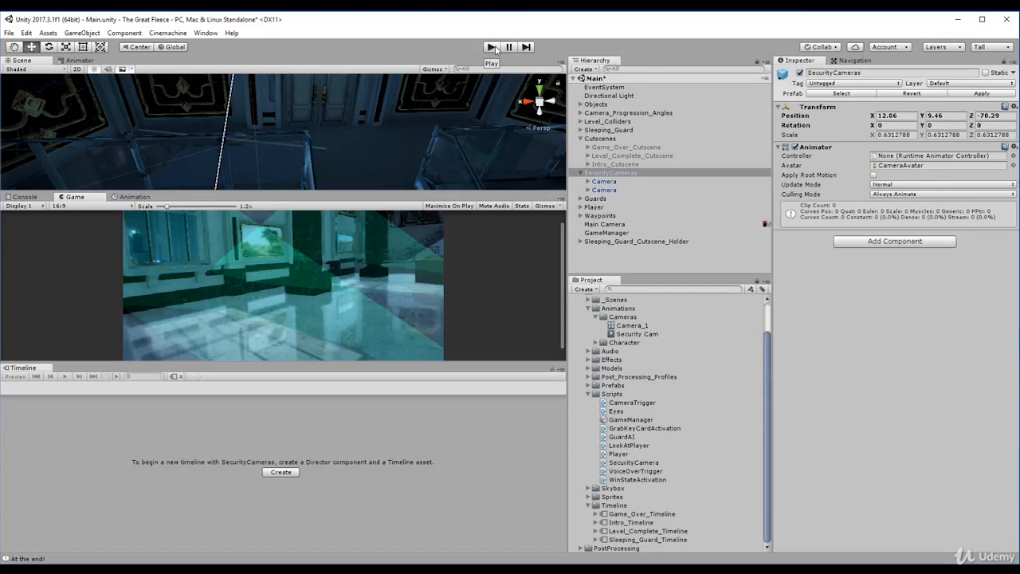
click(608, 226)
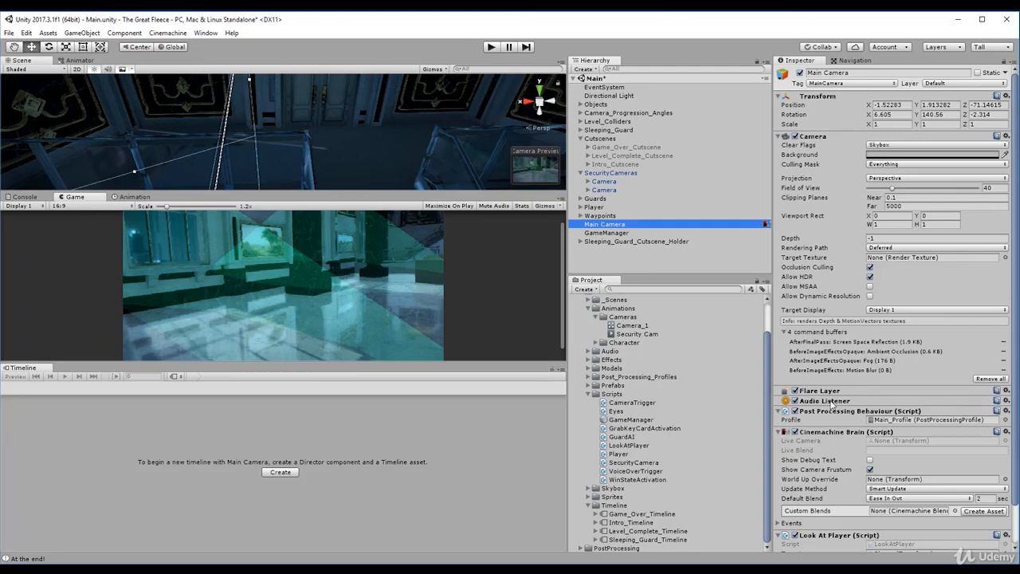
click(626, 256)
click(627, 233)
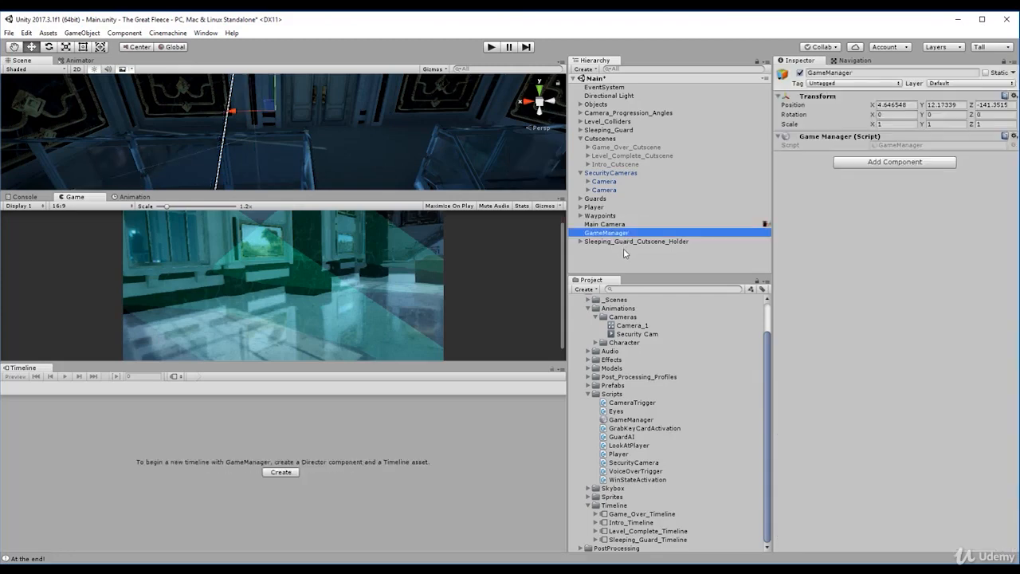
click(624, 249)
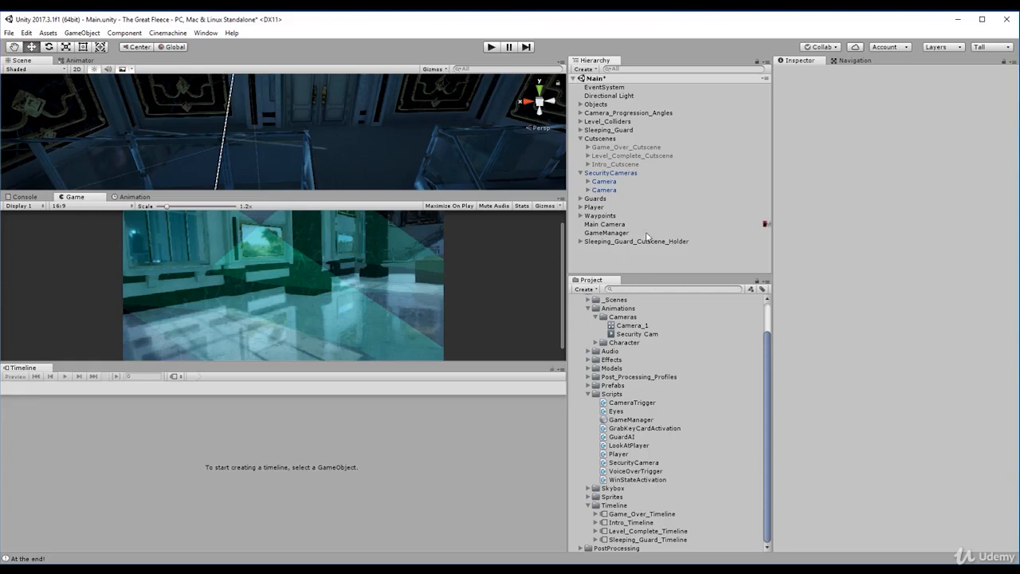
- Create an empty game object at the scene root and name it AudioManager
click(596, 70)
click(602, 80)
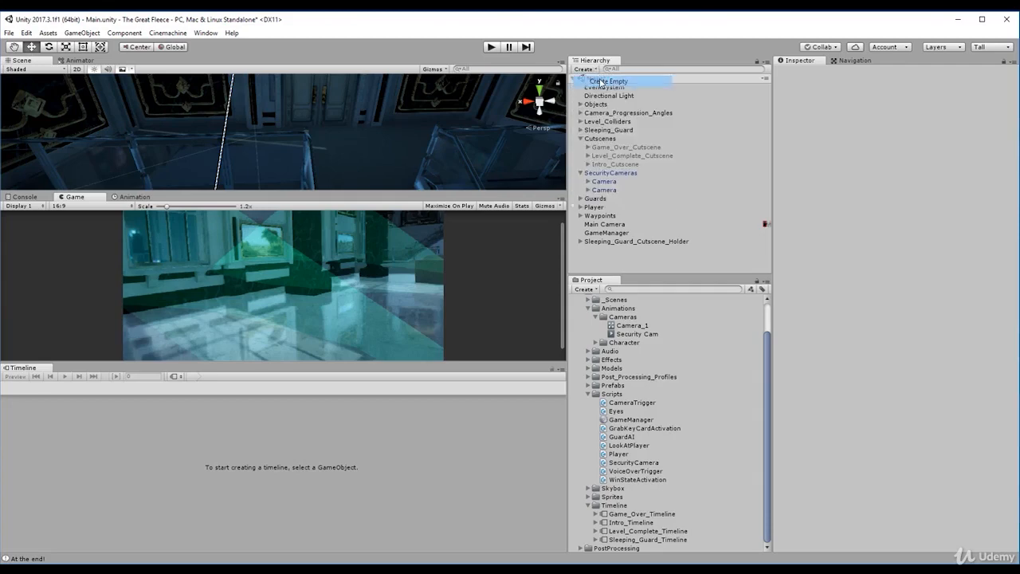
click(836, 72)
text(A)
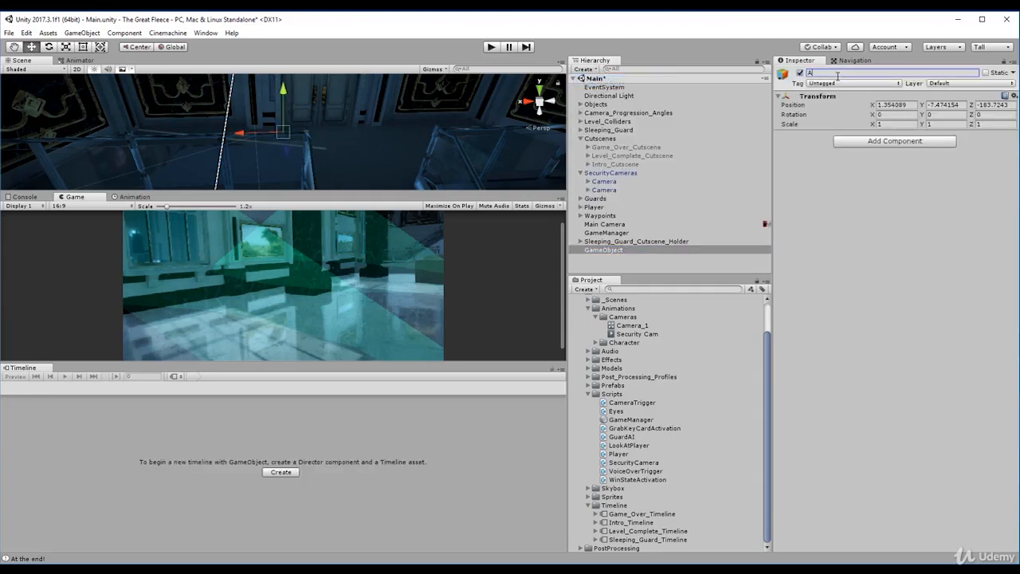
text(udioManager)
key(Return)
- Set the Y and Z position of AudioManager to 0
click(906, 107)
key(Tab)
text(0)
key(Tab)
text(0)
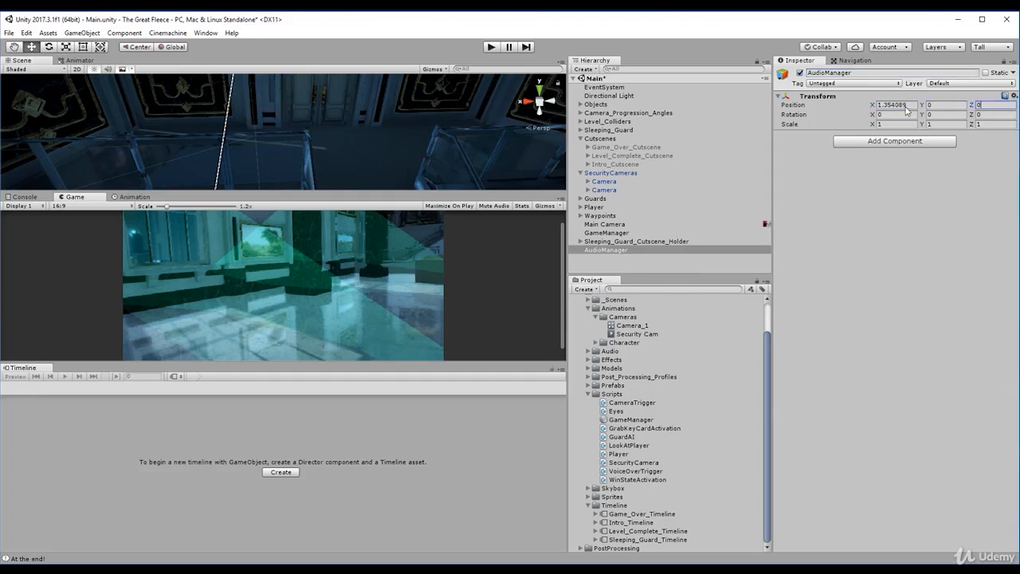
click(922, 106)
click(910, 106)
- Create another empty game object at the scene root and name it VO
click(640, 259)
key(ctrl+shift+n)
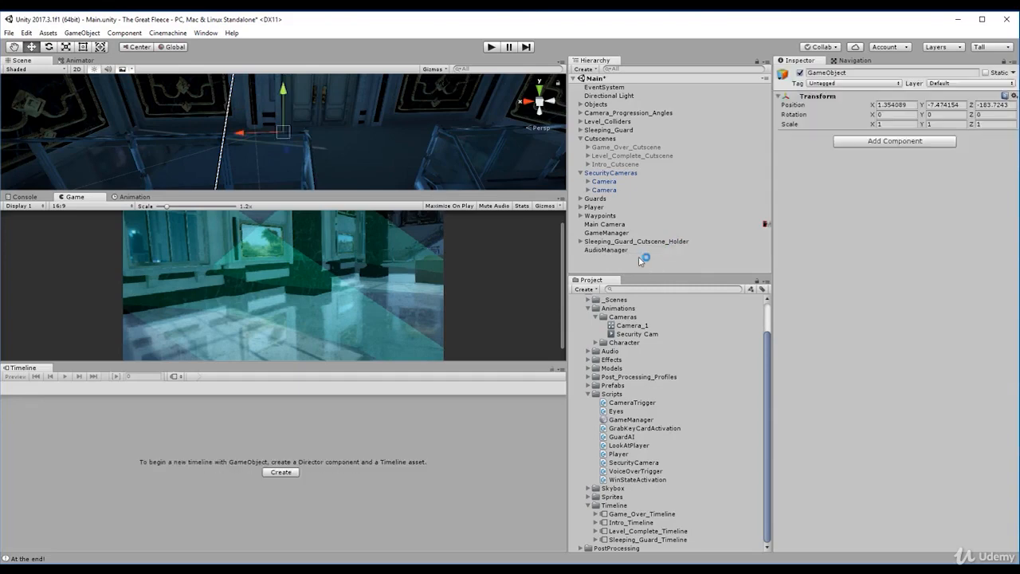
click(833, 74)
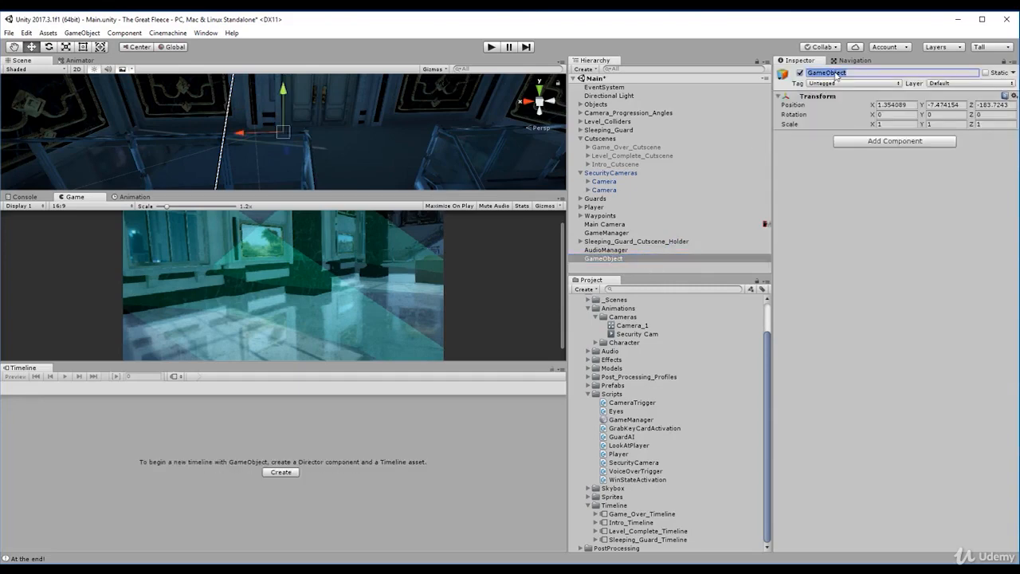
text(VO)
key(Return)
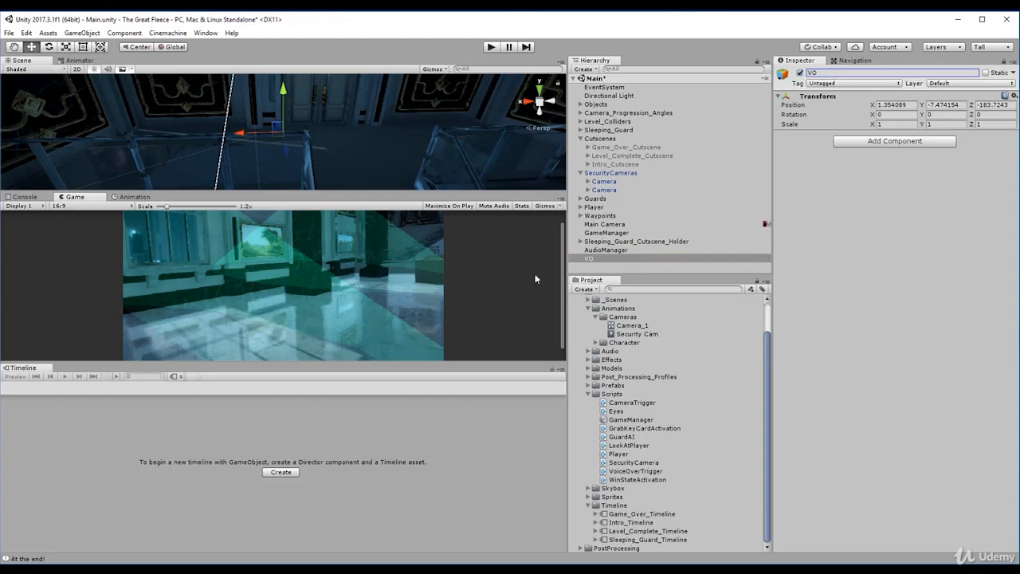
- Make VO a child of AudioManager and set its X, Y and Z position to 0
drag(591, 258, 602, 251)
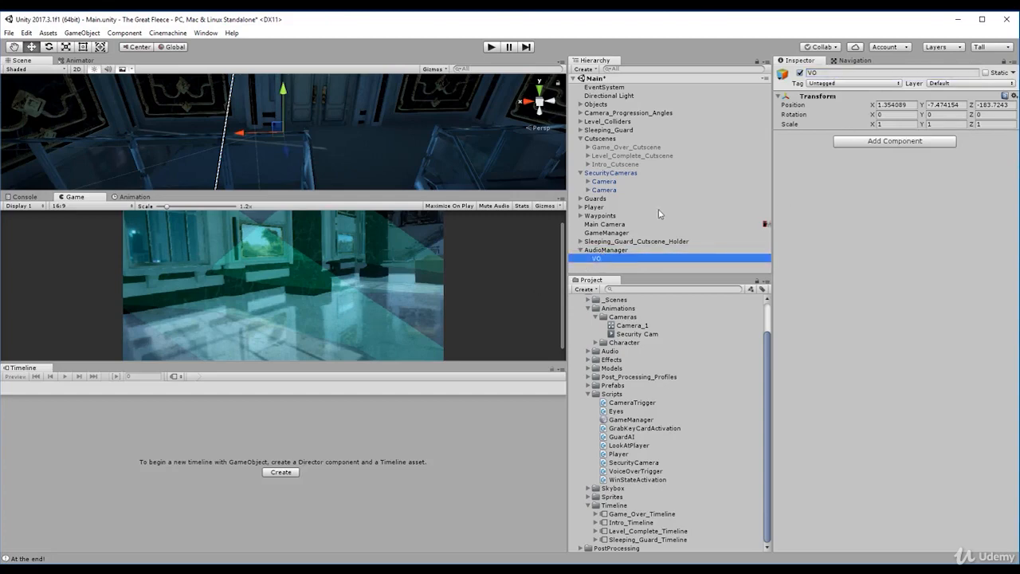
click(894, 105)
text(0)
key(Tab)
text(0)
key(Tab)
text(0)
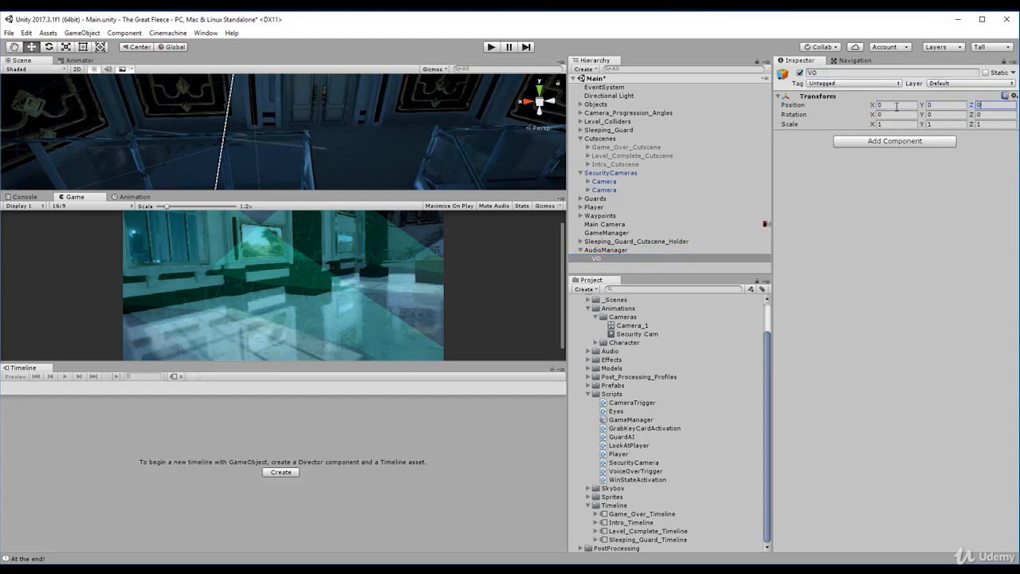
- Add an Audio Source component to VO and turn off Play On Awake
click(630, 257)
click(867, 152)
click(867, 144)
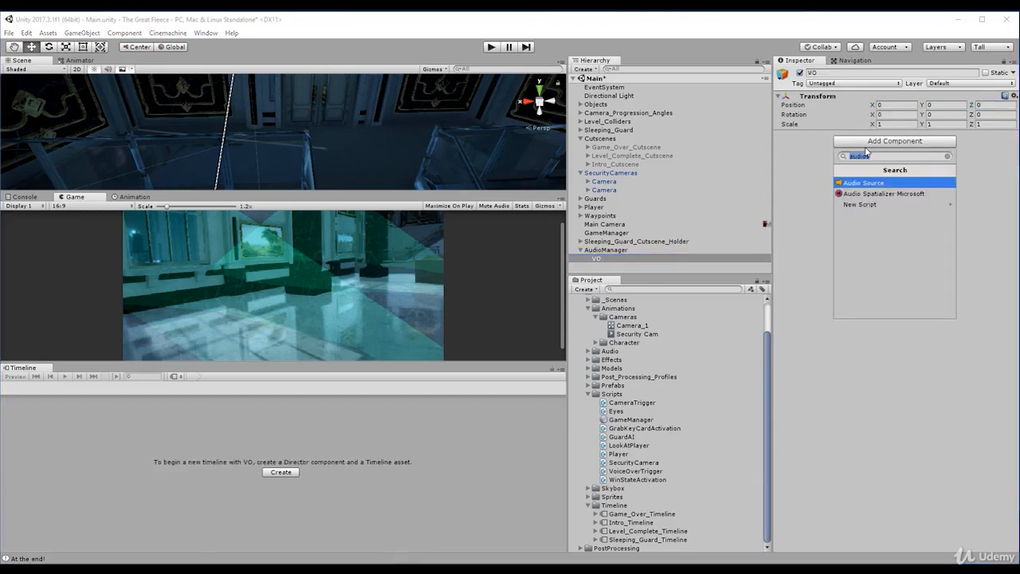
key(Return)
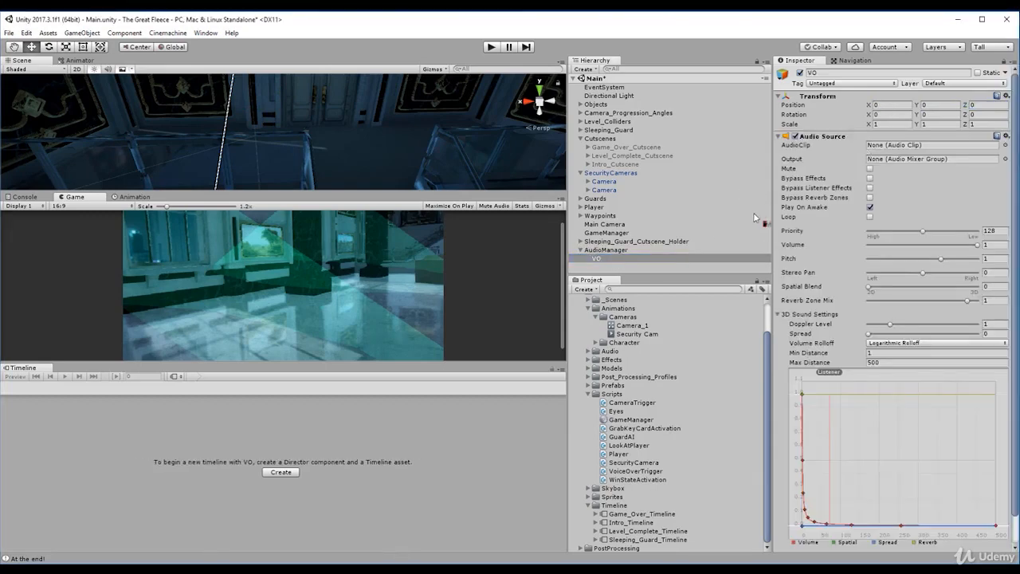
click(869, 207)
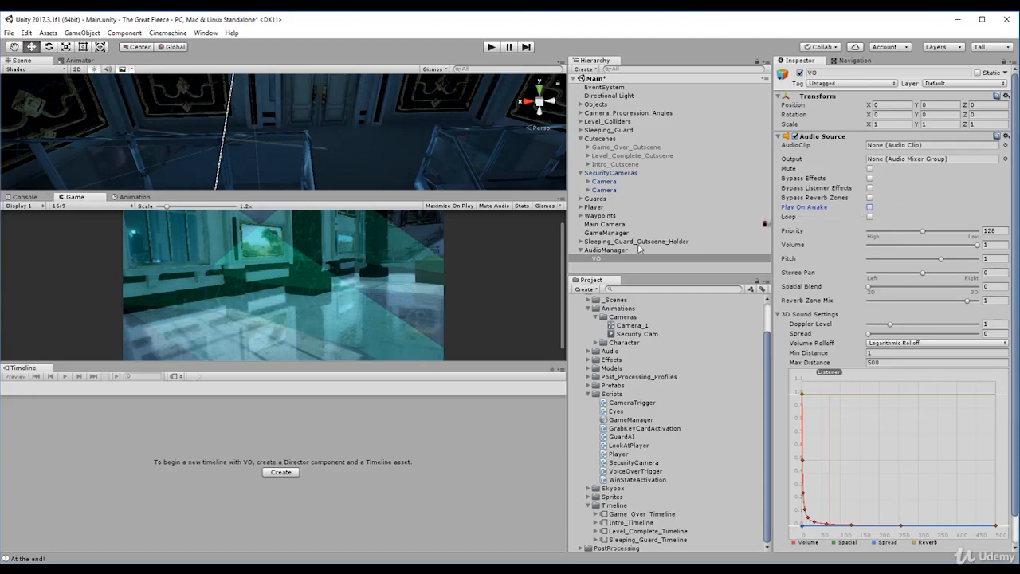
- Create a C# script named AudioManager in the Scripts folder
click(599, 250)
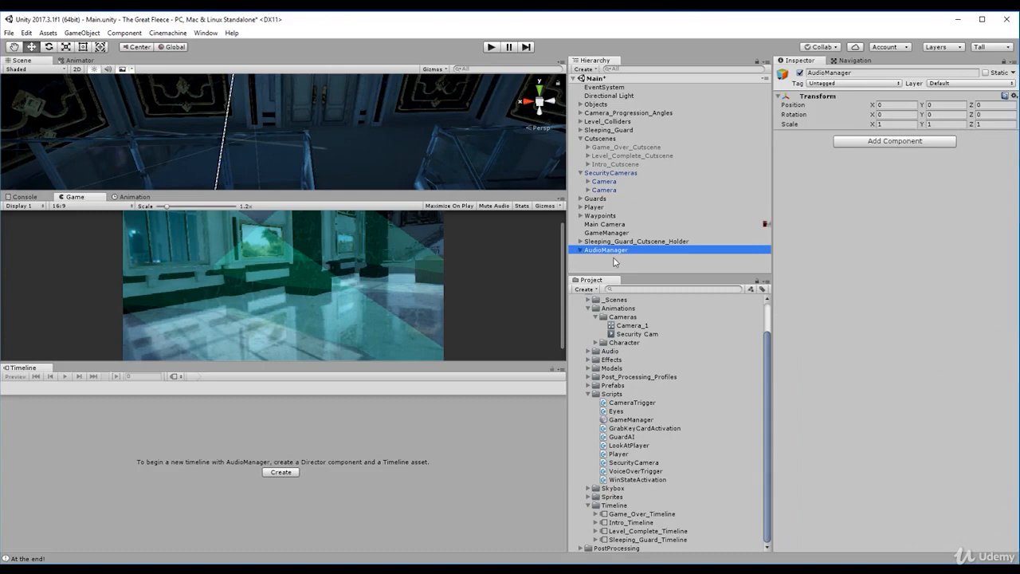
right_click(611, 394)
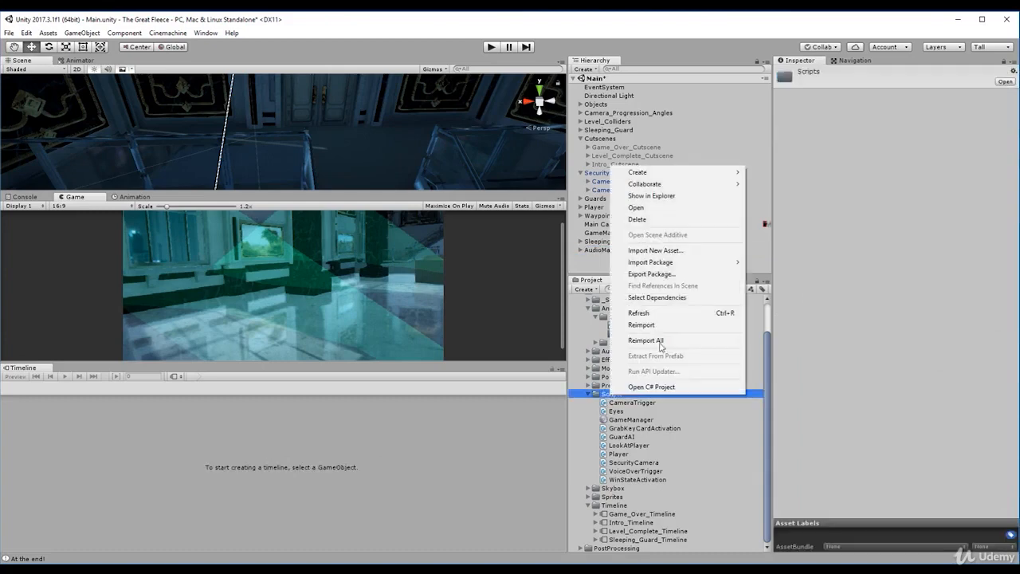
mouse_move(675, 175)
click(792, 190)
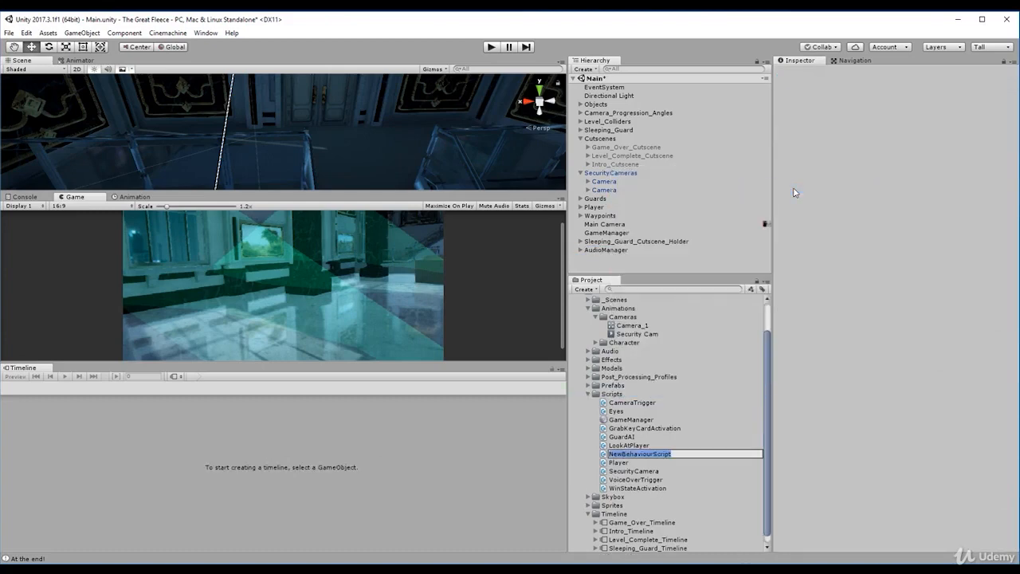
text(AudioManager)
key(Return)
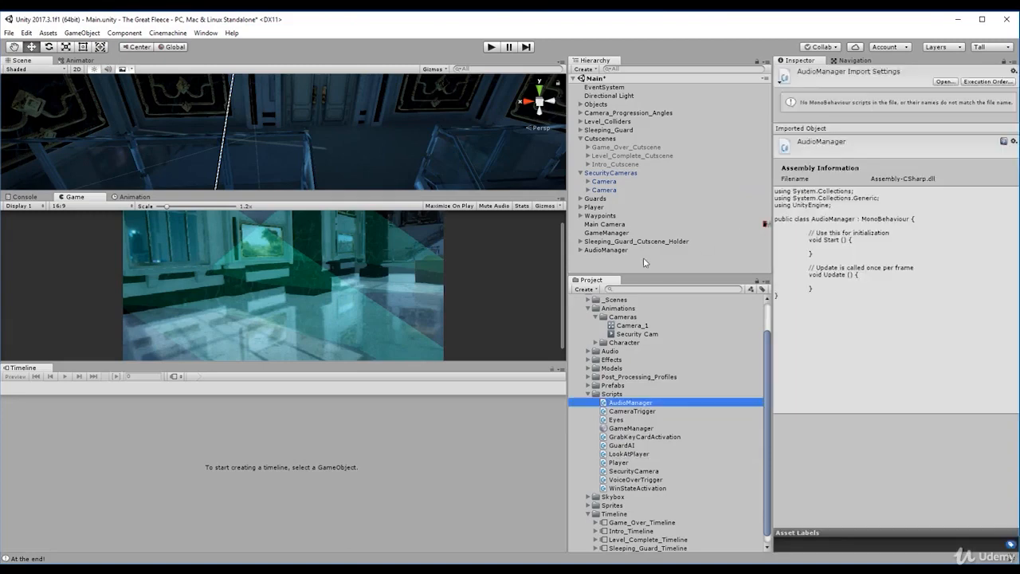
- Attach the AudioManager script to the AudioManager object and open the script in the code editor
drag(642, 409, 630, 252)
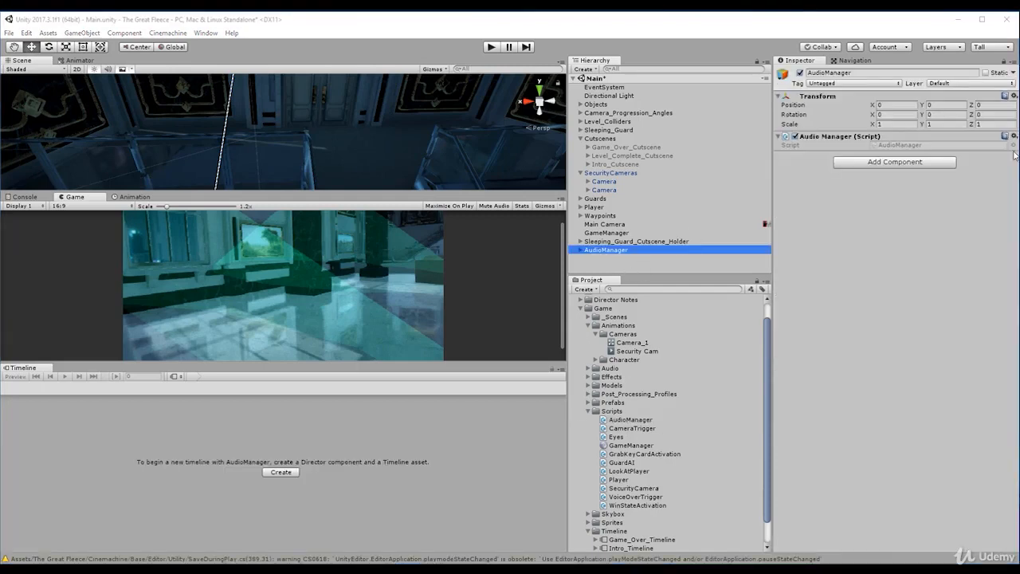
click(891, 147)
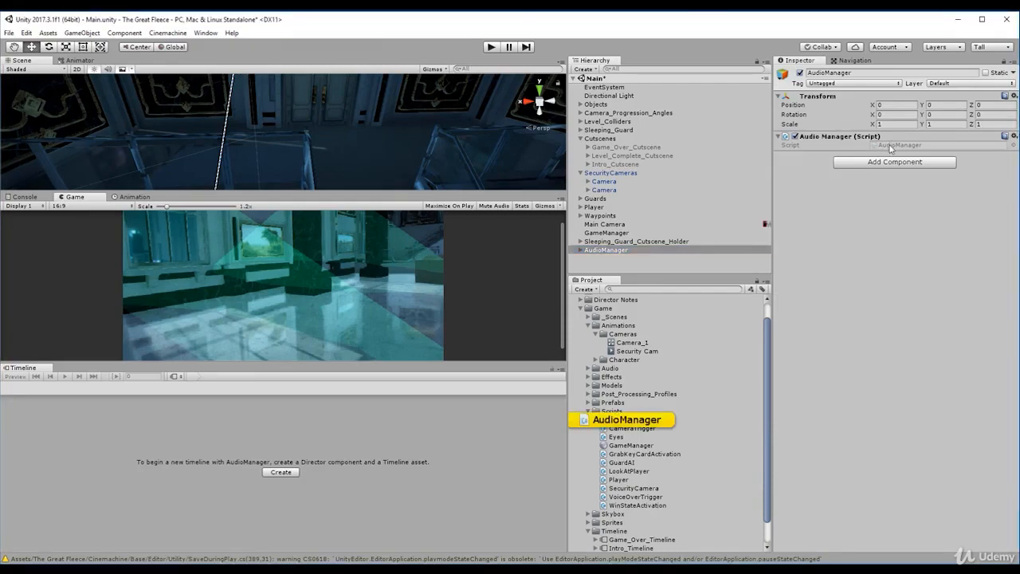
double_click(891, 147)
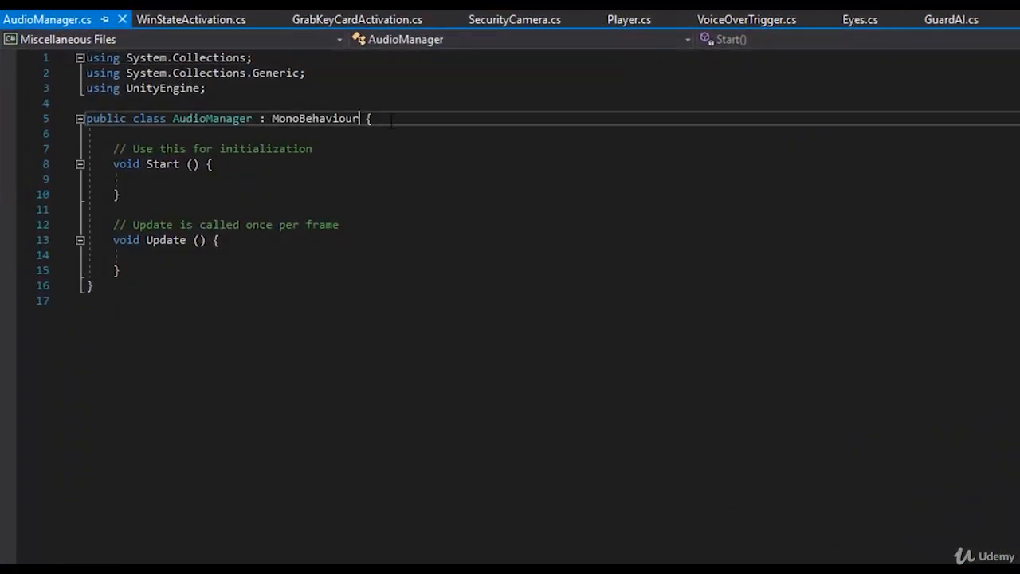
- Put the class's opening brace on its own line and delete the default Start and Update methods
key(Return)
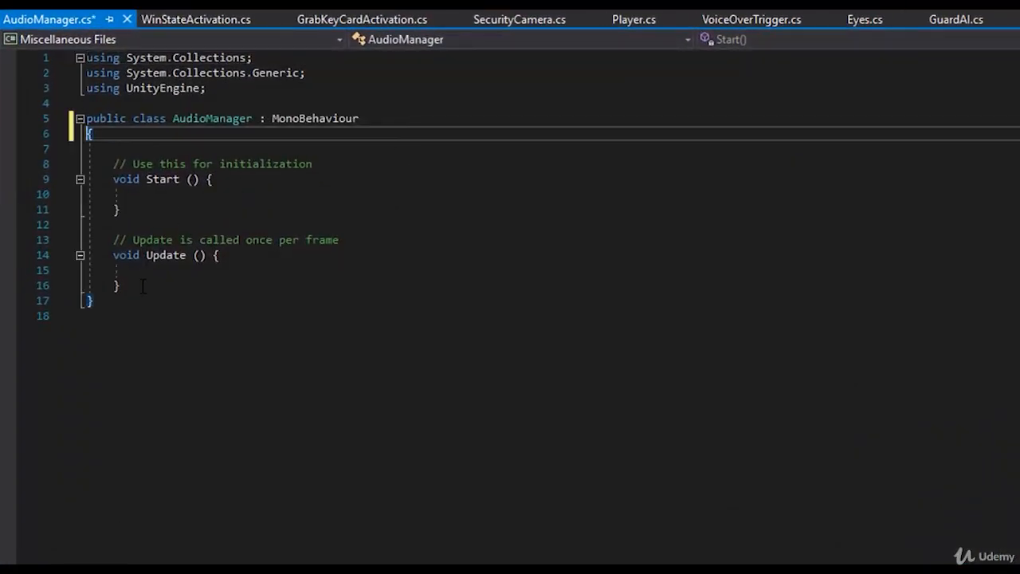
drag(142, 287, 113, 163)
key(BackSpace)
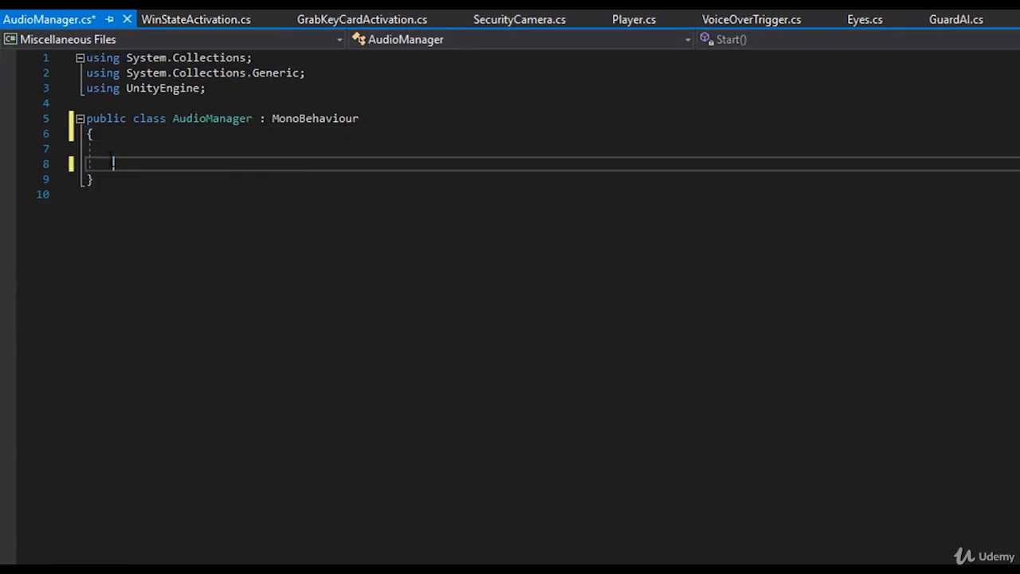
key(BackSpace)
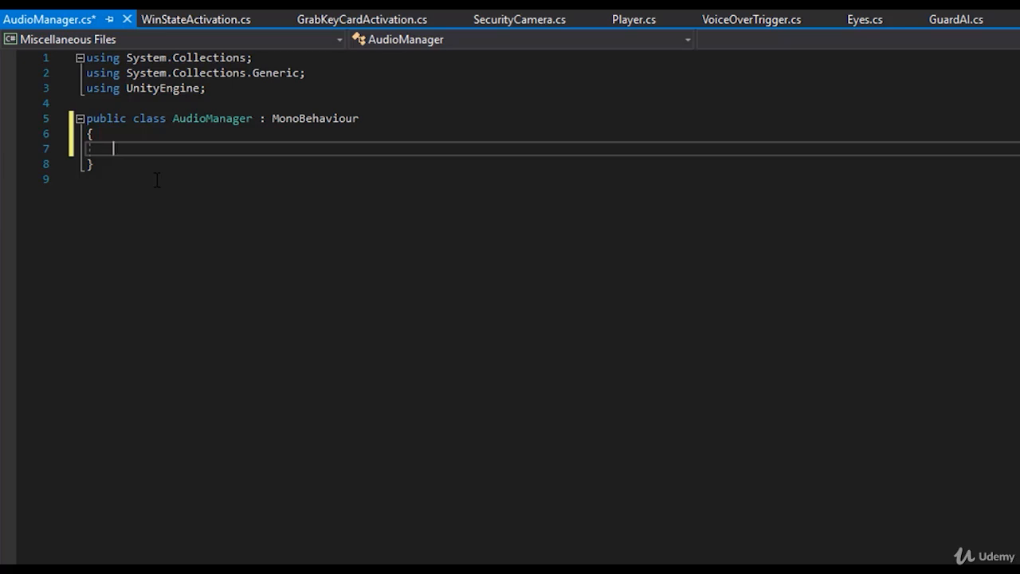
- Write the comment "//private static variable instance for Audio Manager" in the class body, with an empty comment line below it
text(//statiuc)
key(BackSpace)
key(BackSpace)
key(BackSpace)
text(c variable instance)
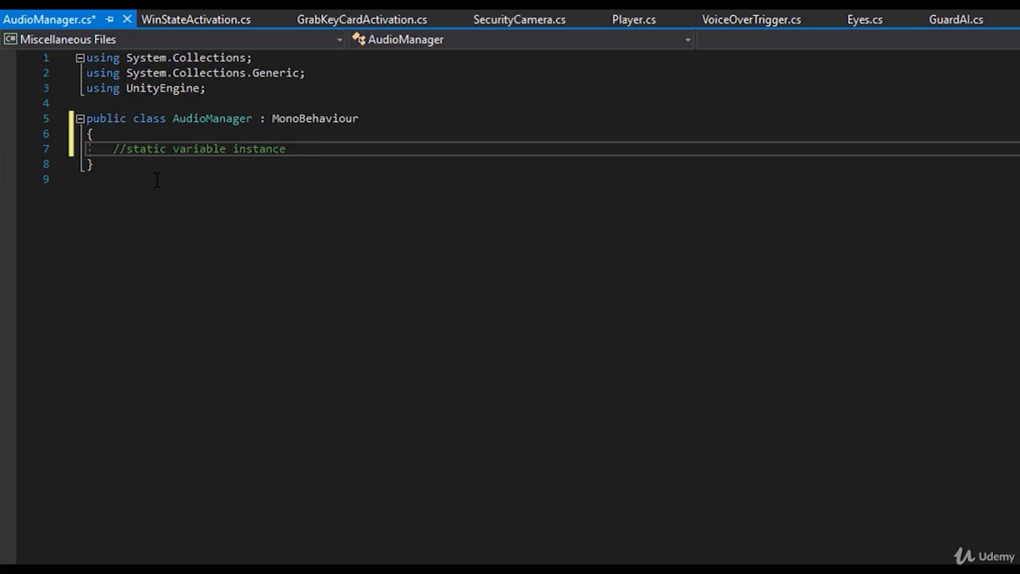
text( for Audio Manager)
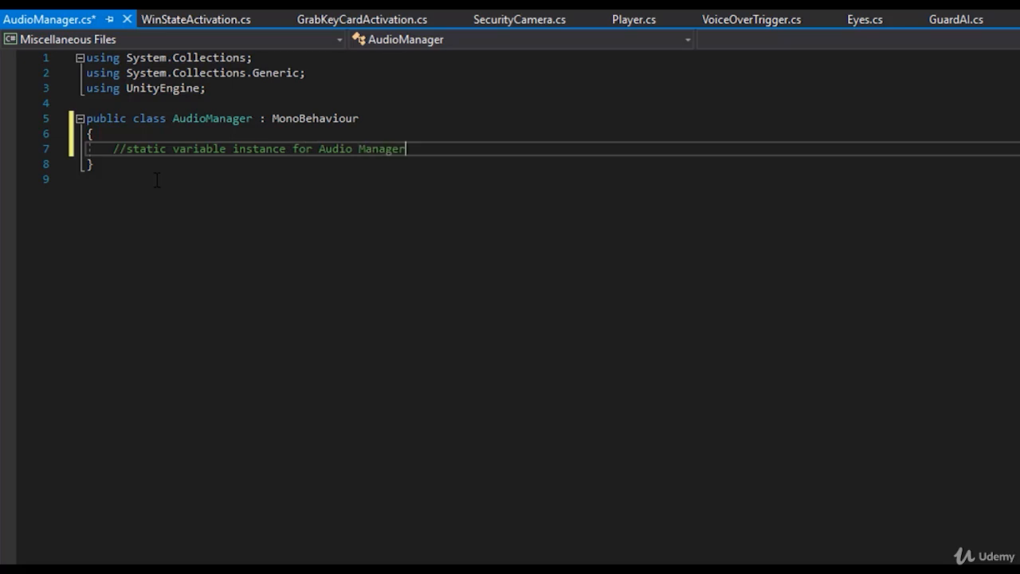
key(Return)
text(//)
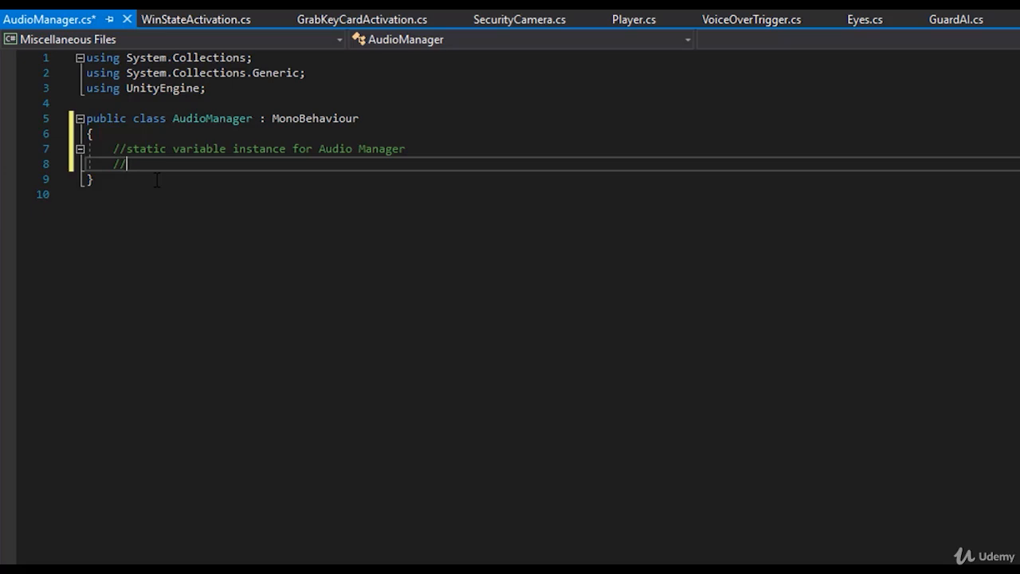
click(129, 148)
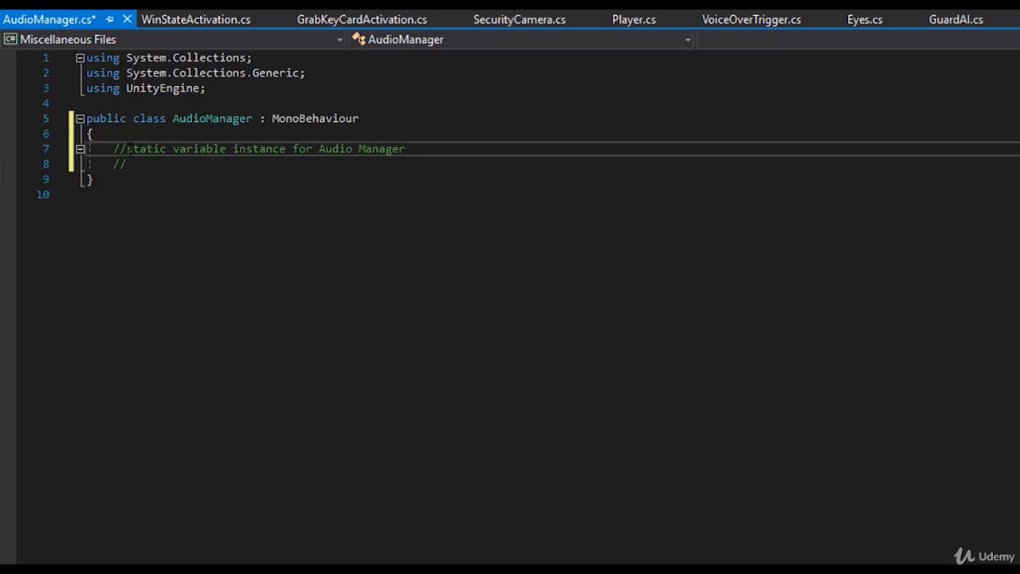
text(private)
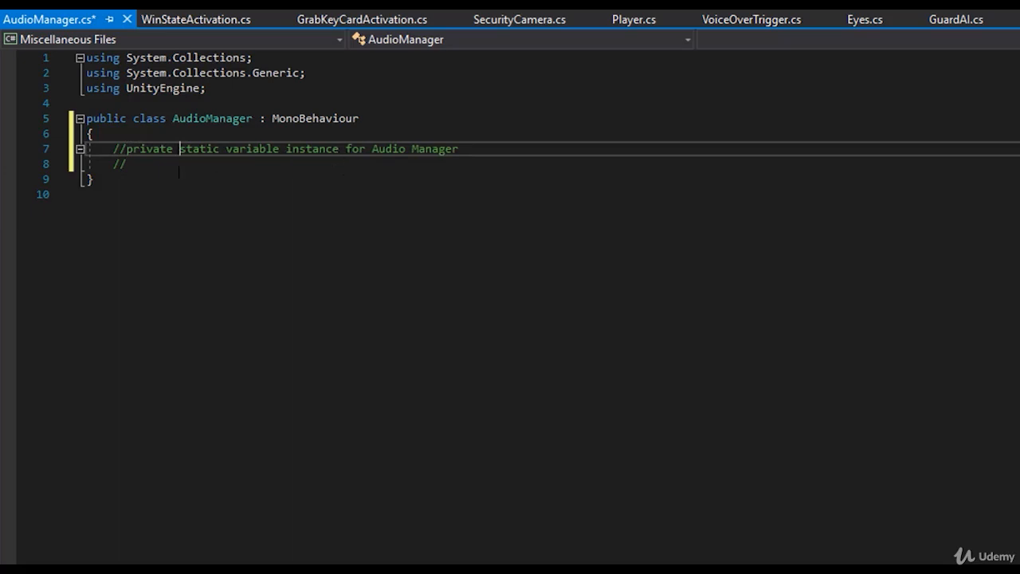
- Complete the second comment line as "//public property to retrieve the audio manager instance"
click(144, 164)
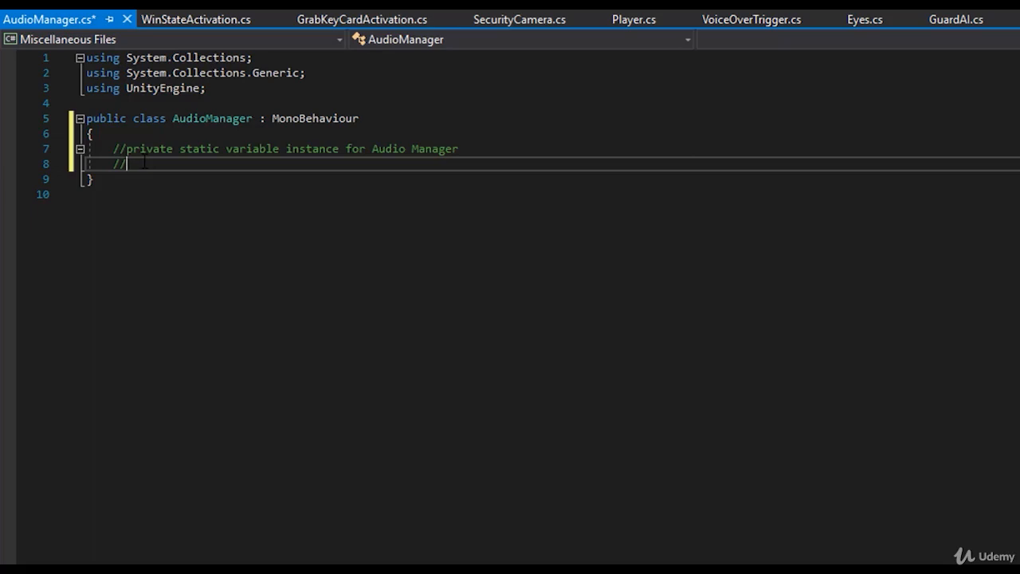
text(public property to retr)
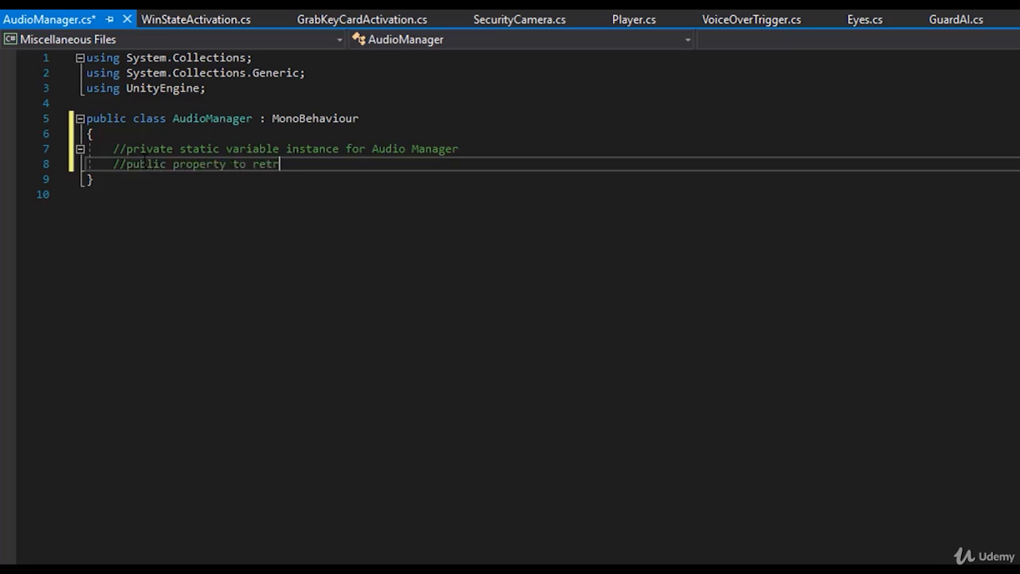
text(ieve the audio manager instance)
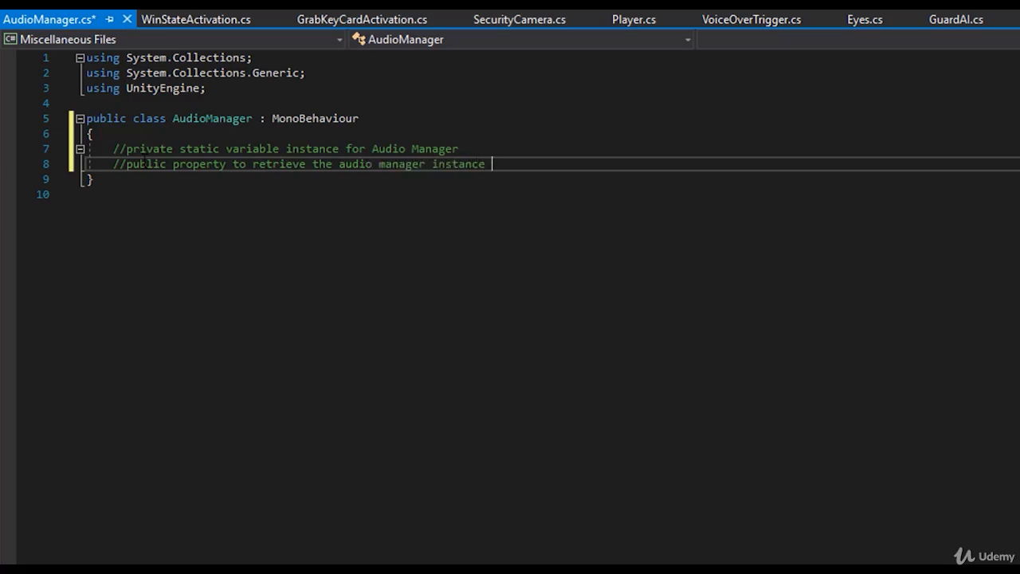
key(Return)
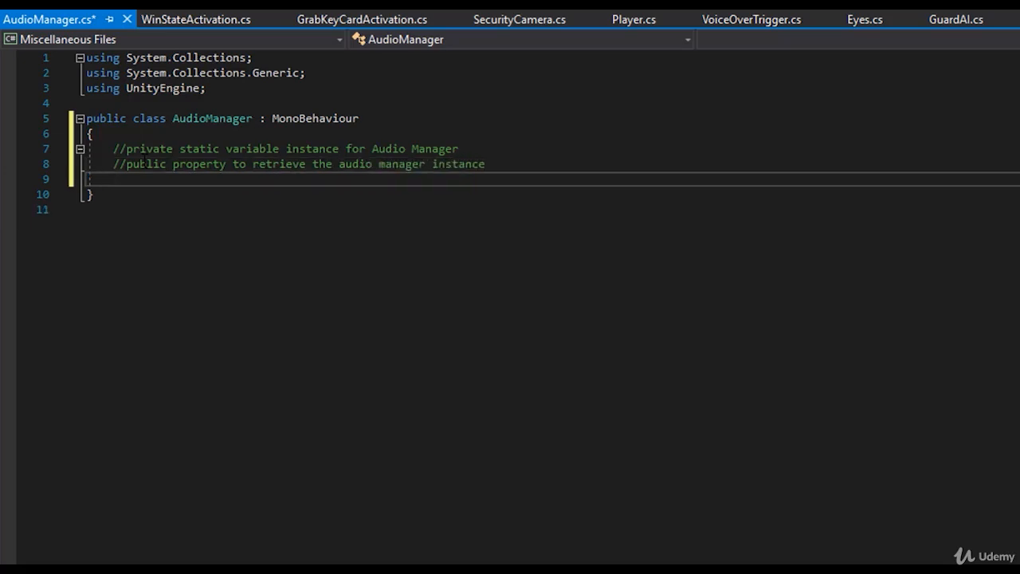
- Add a third comment line reading "//check if instance null"
text(//check if instance null)
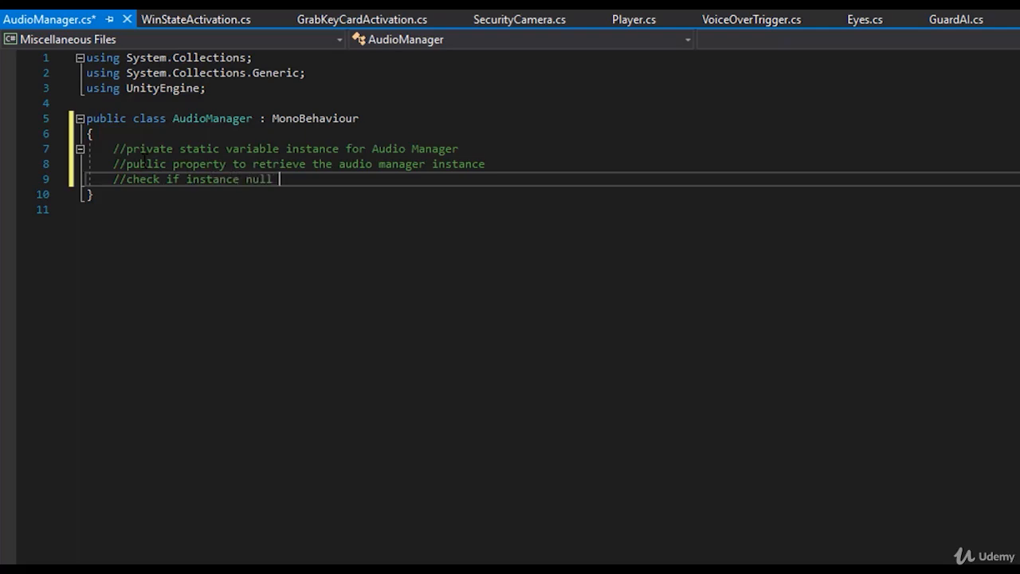
- Add the comment "//throw error if it is, else return the instance" below the null-check comment
key(Return)
text(//t)
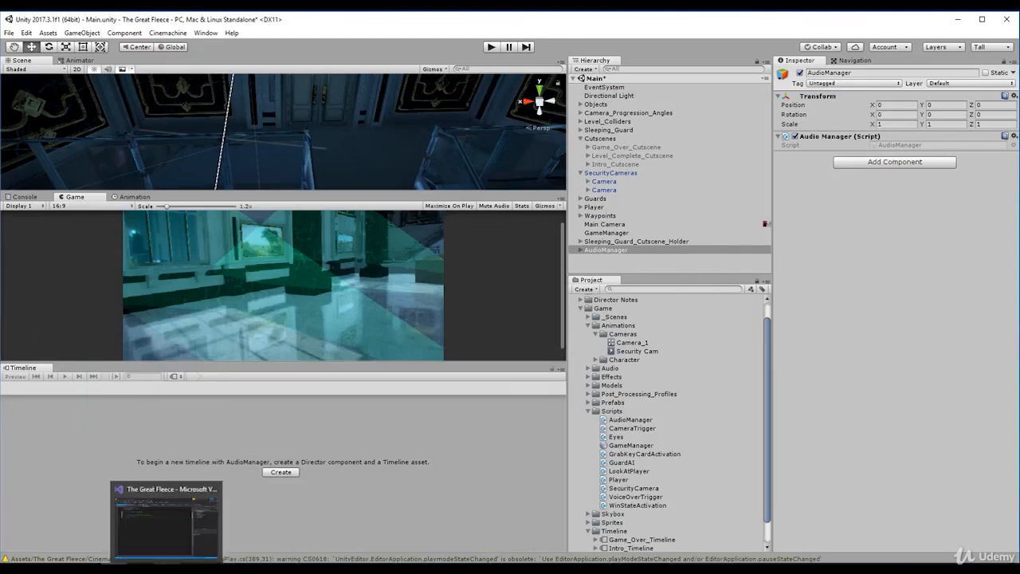
click(168, 569)
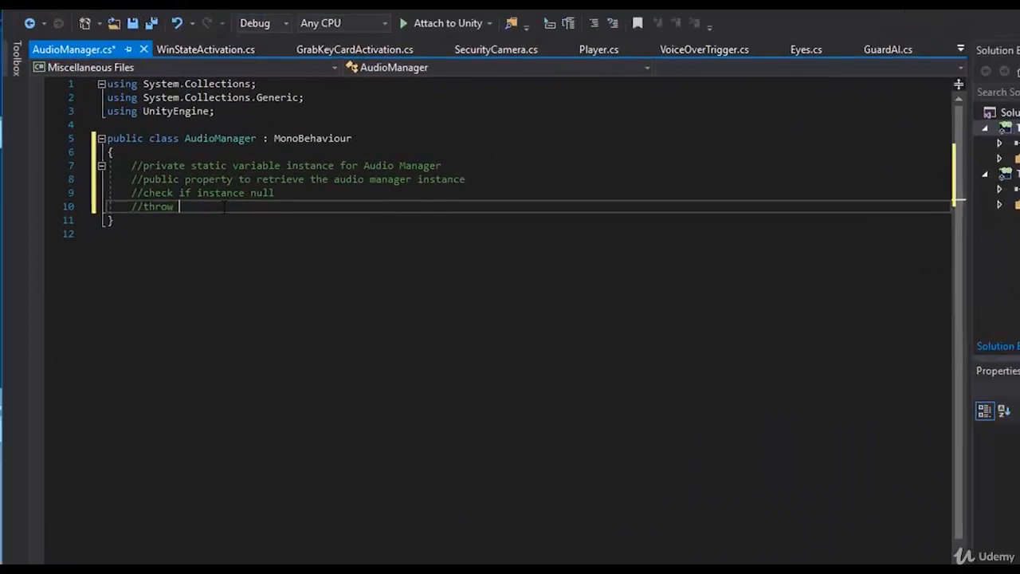
text(error if it is, else ret)
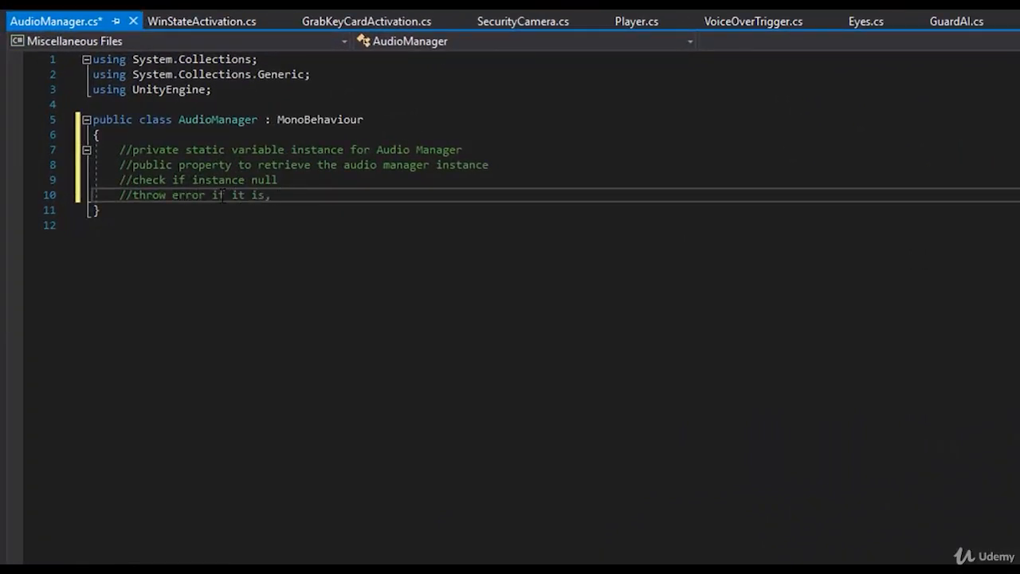
text(urn thre)
key(BackSpace)
key(BackSpace)
text(e instance)
key(Return)
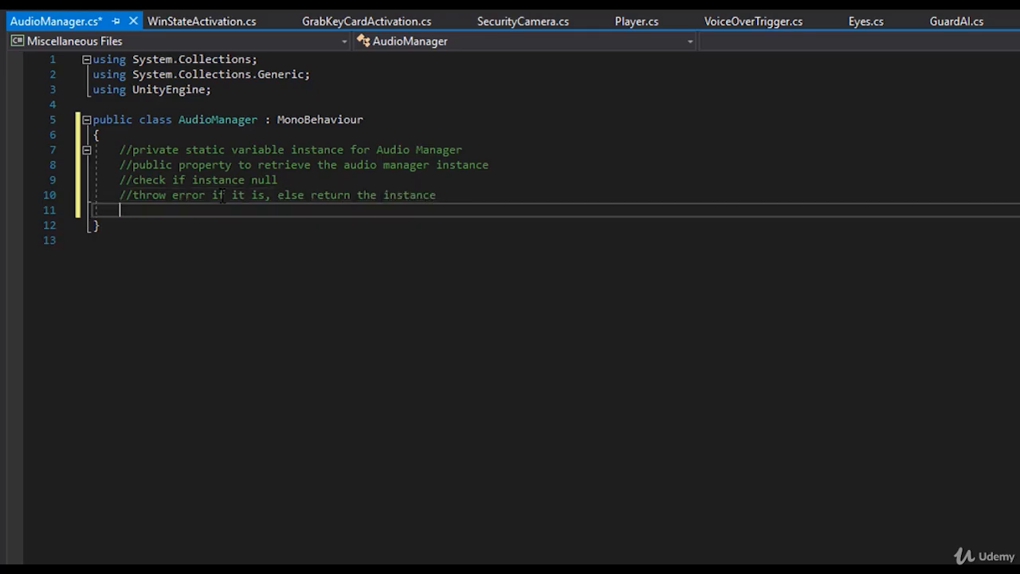
- After a blank line, add the comment //assign the instance to "this" in void awake and save the script
key(Return)
text(/)
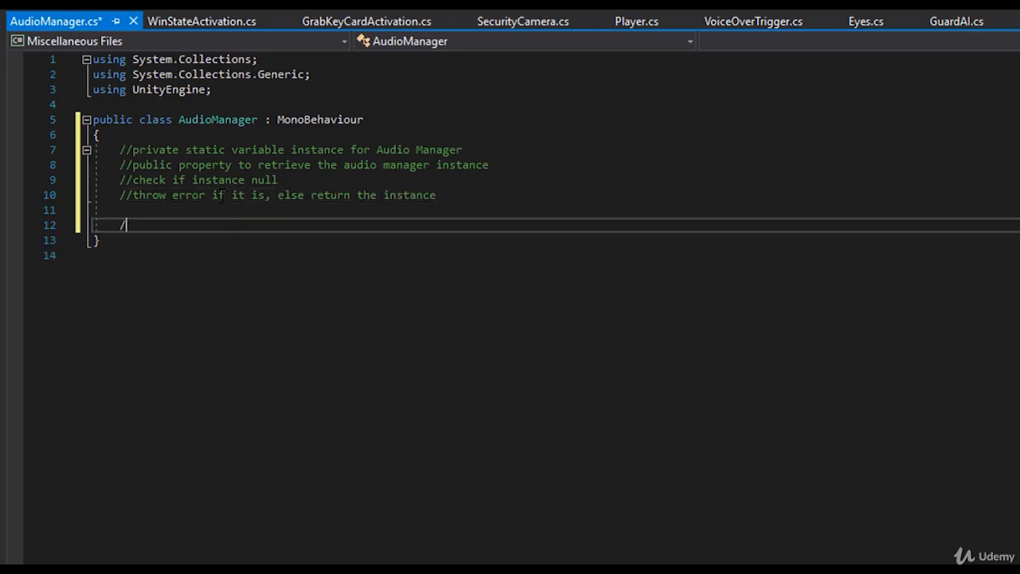
text(/assign the instance)
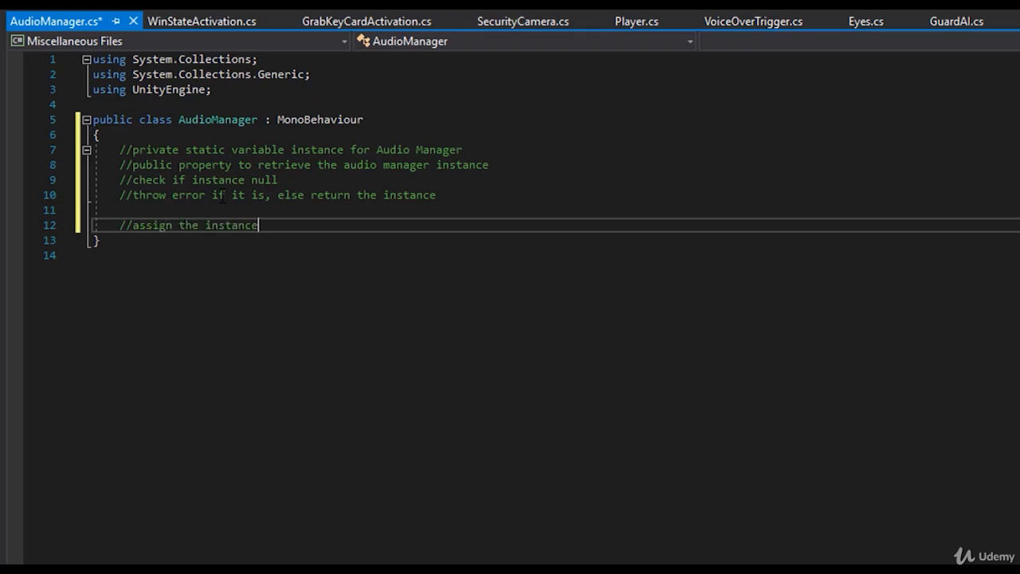
text( to "this" in void awake)
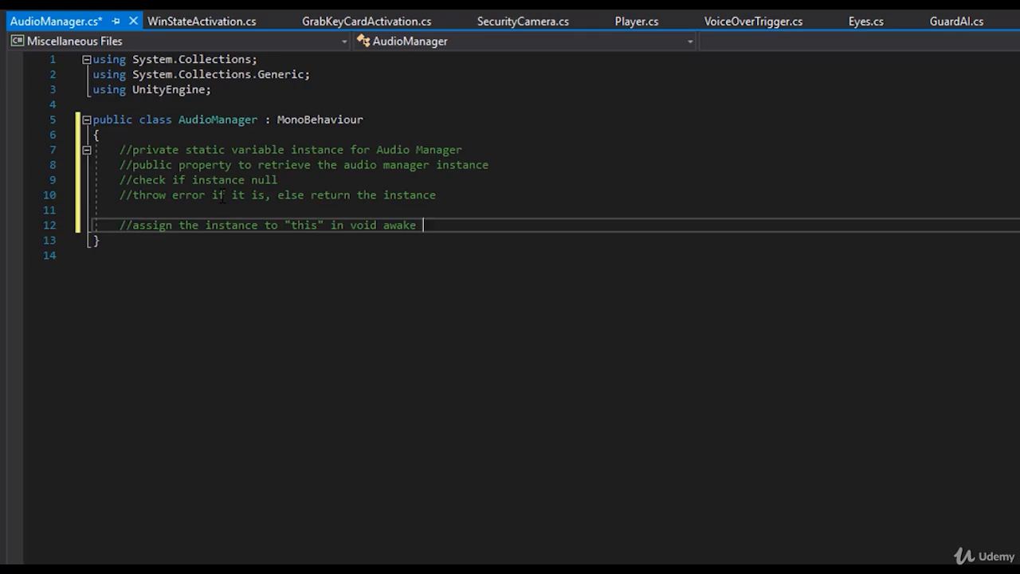
key(ctrl+s)
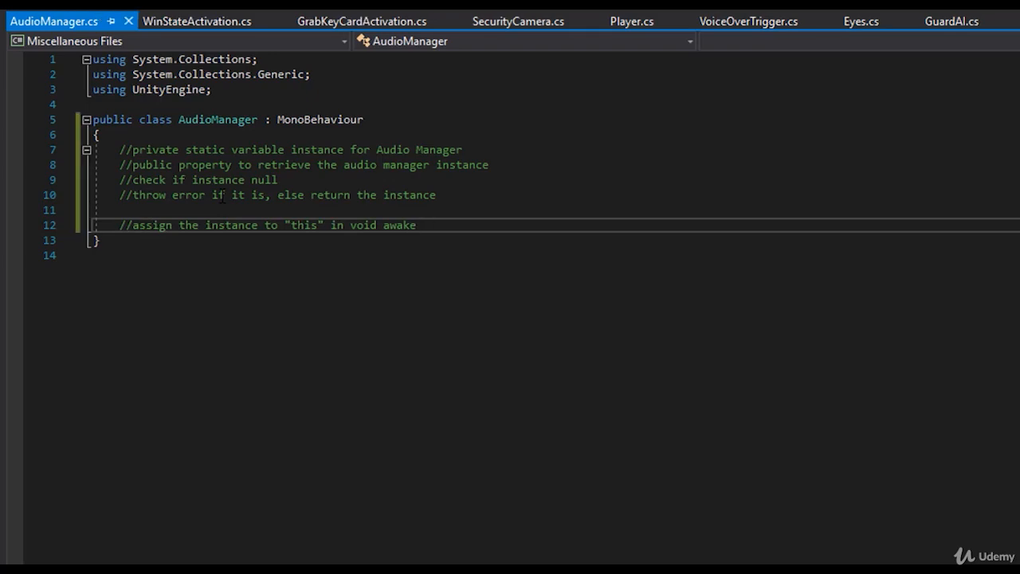
drag(428, 226, 114, 150)
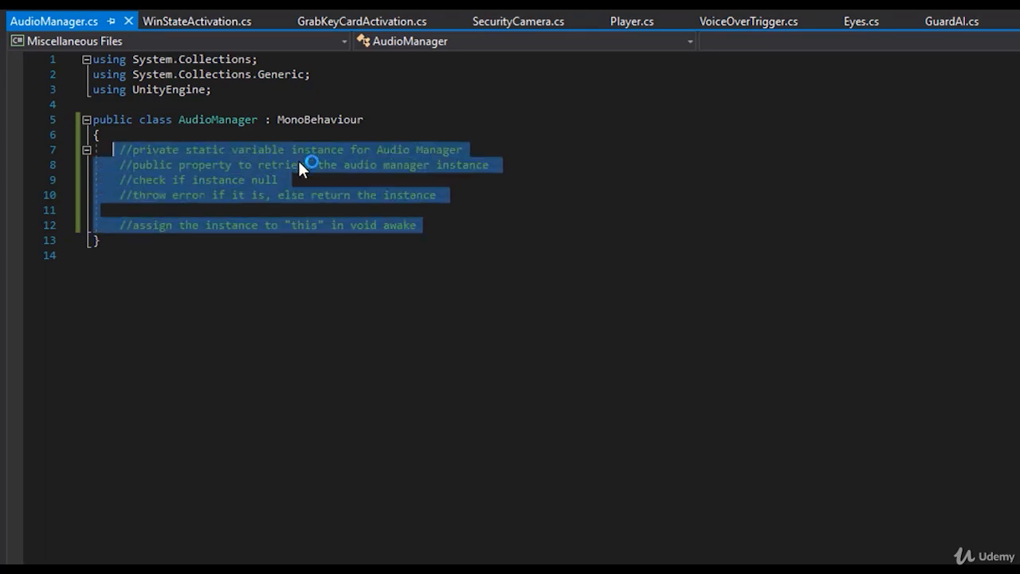
click(311, 180)
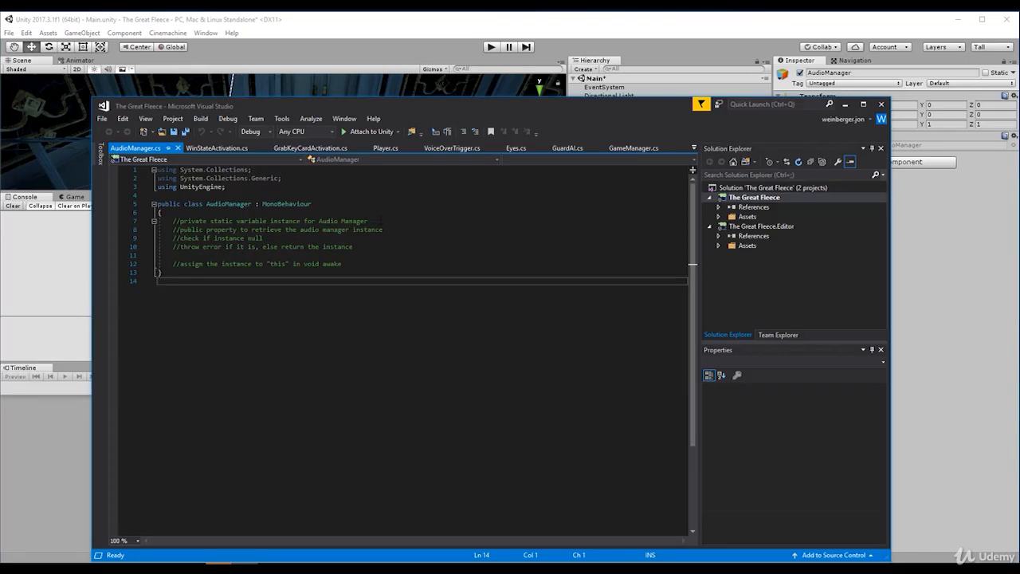
- Declare the field "private static AudioManager _instance;" below the private static variable comment
click(381, 220)
key(Return)
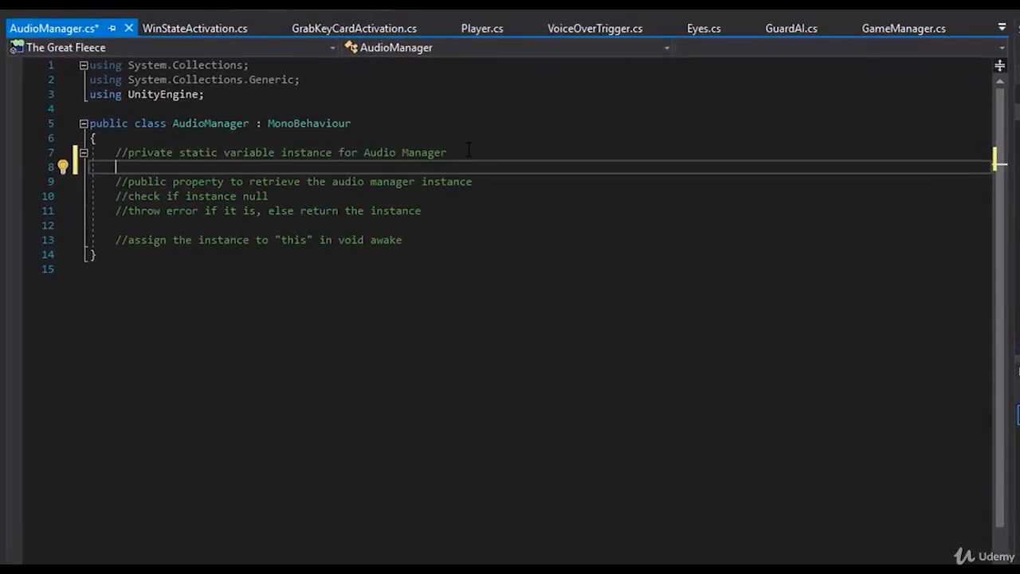
text(private)
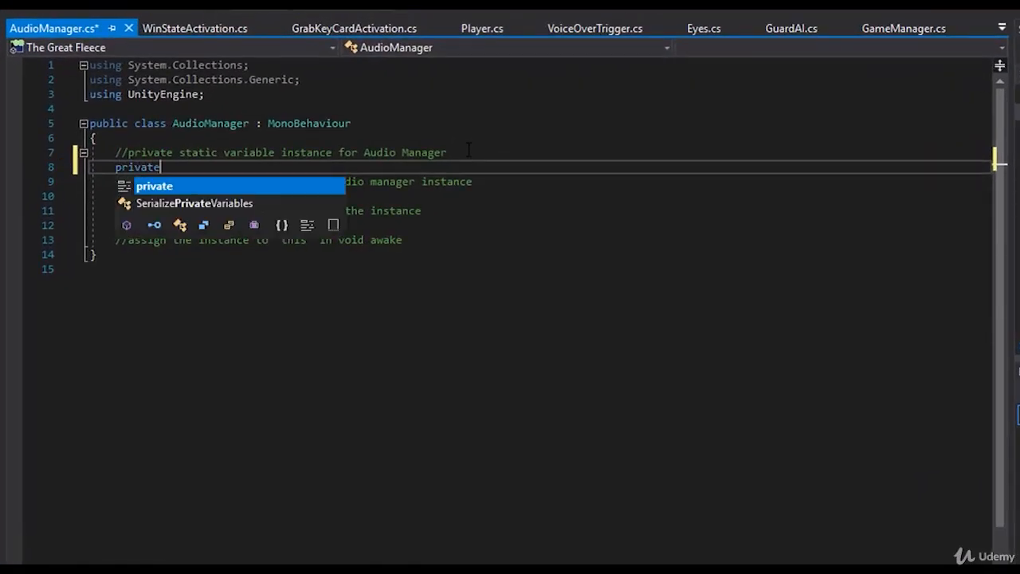
text( static )
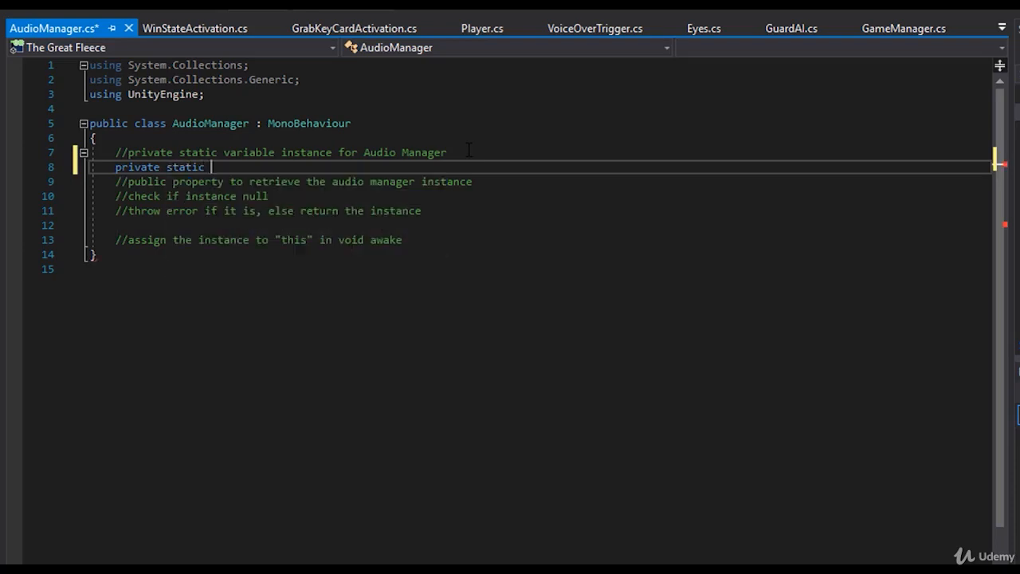
text(AudioManager _instance;)
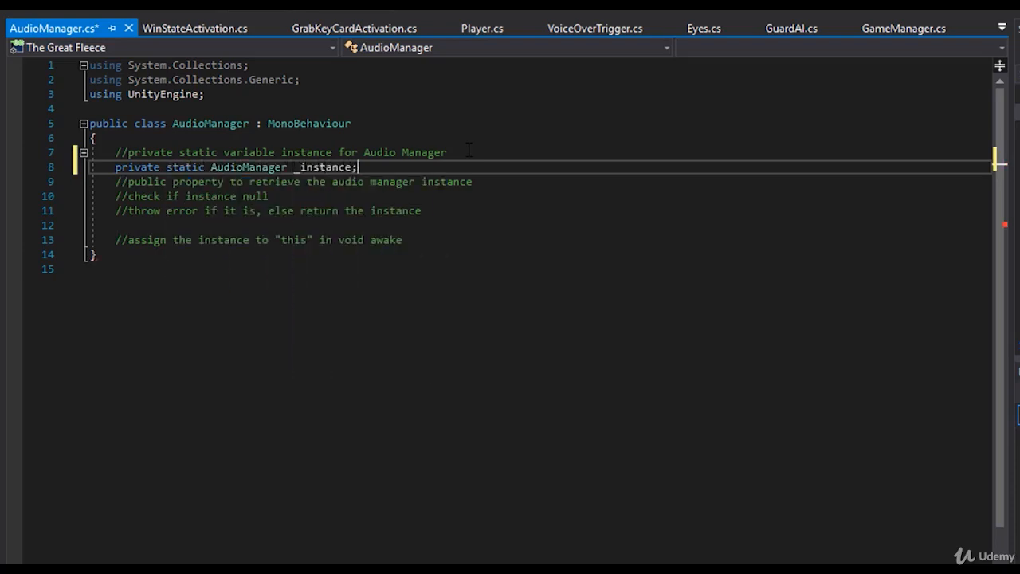
- Add a "public static AudioManager Instance" property with an empty body directly below the _instance field
key(Return)
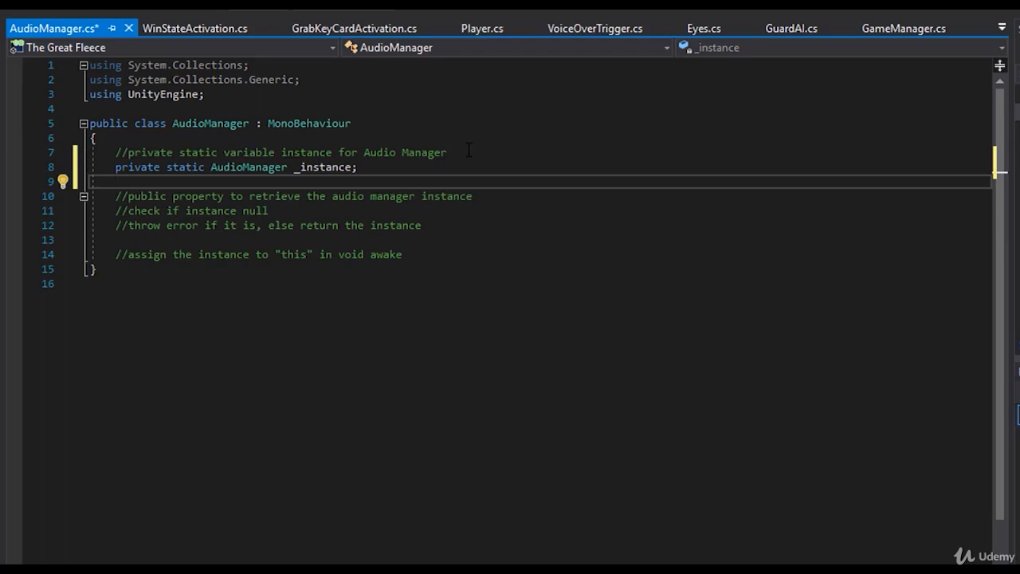
click(320, 167)
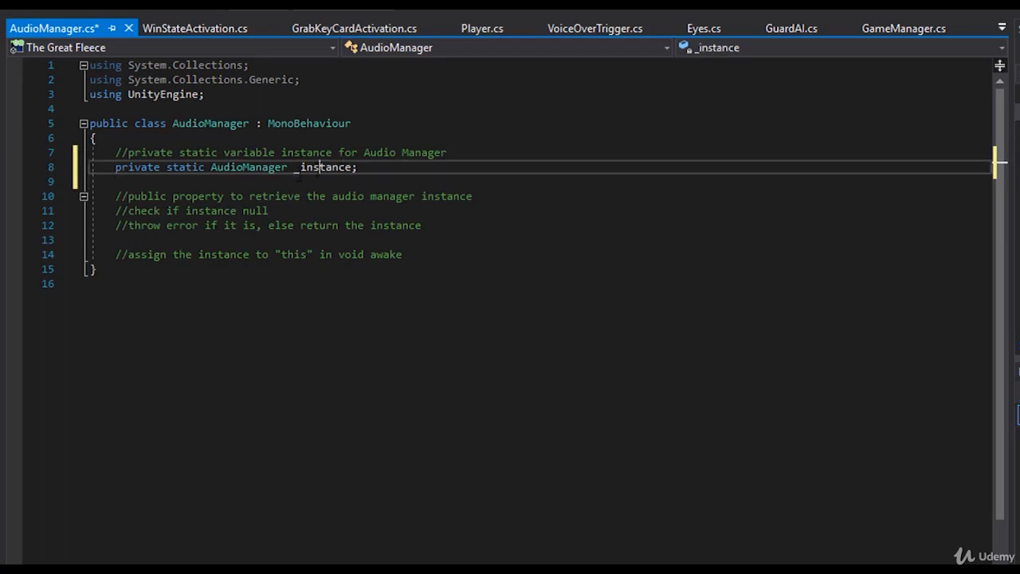
click(199, 184)
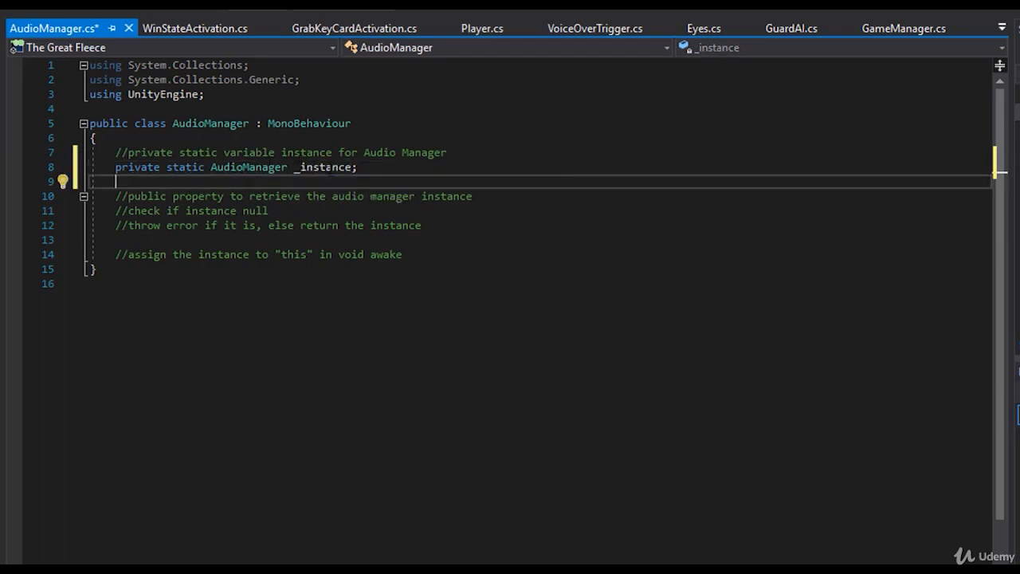
click(322, 168)
click(210, 183)
text(public static audioman)
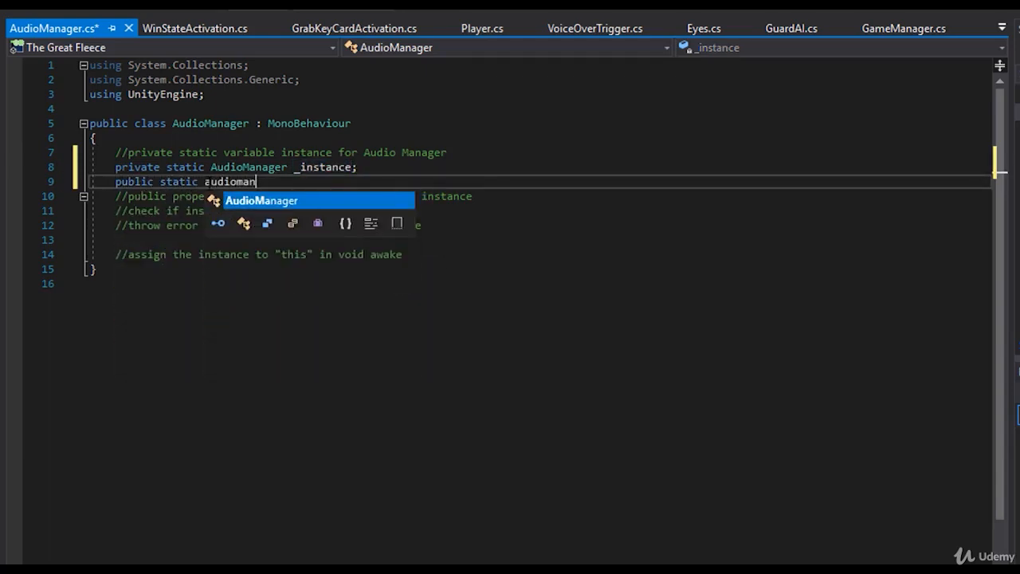
key(Tab)
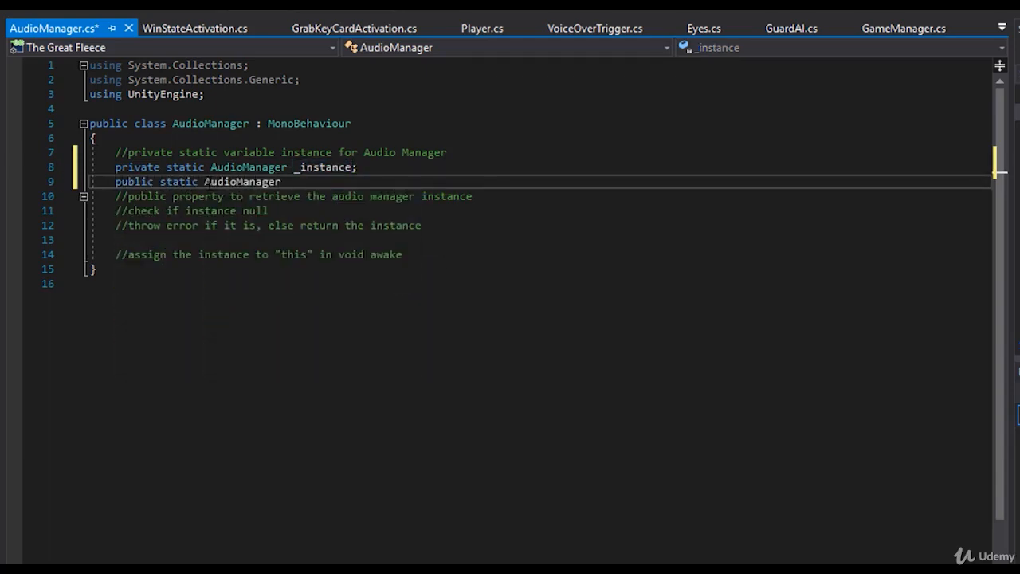
text(Instance)
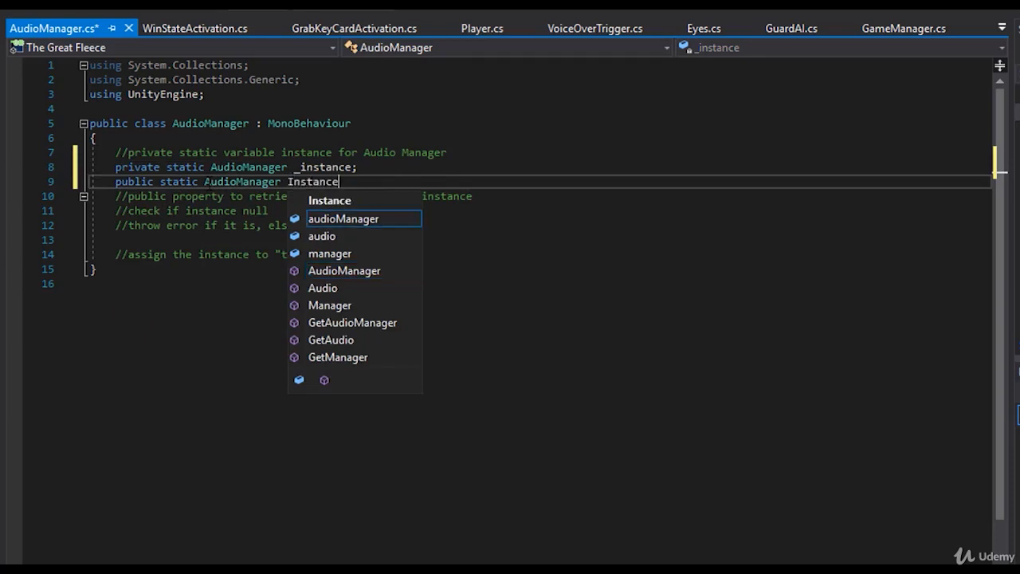
key(Return)
text({)
key(Return)
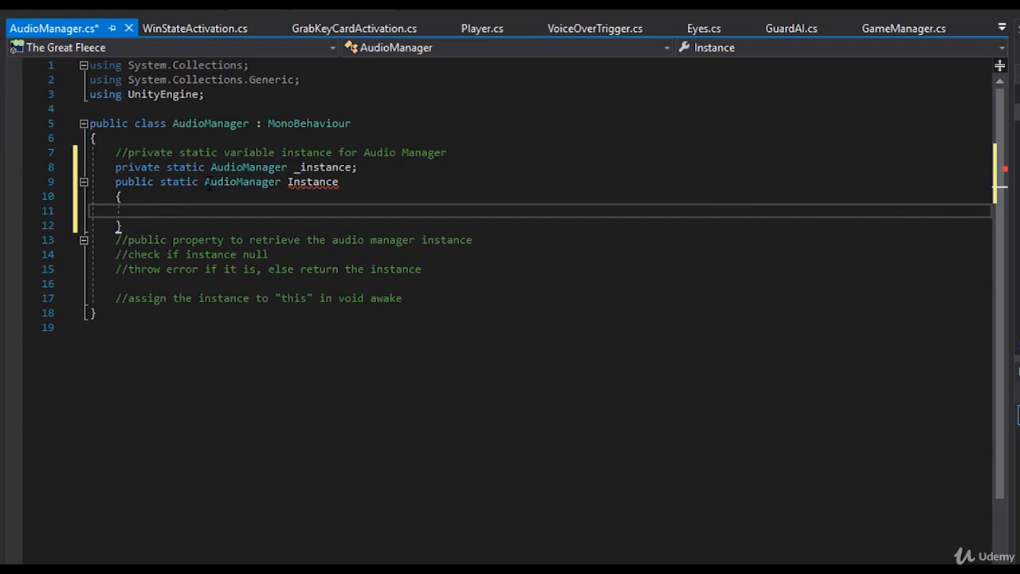
- Give the Instance property a get accessor containing "return _instance;"
text(get)
key(Return)
text({)
key(Return)
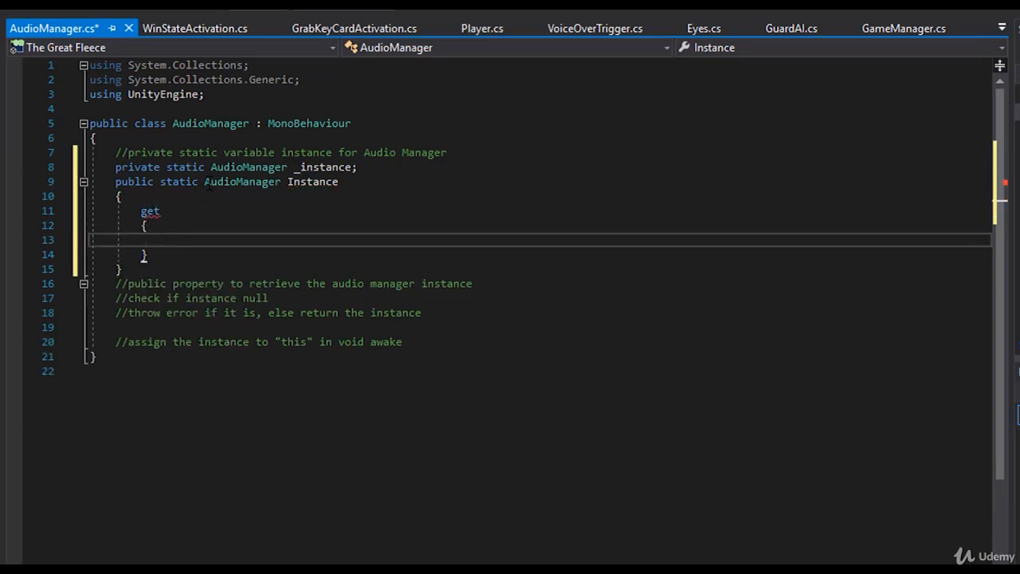
text(return)
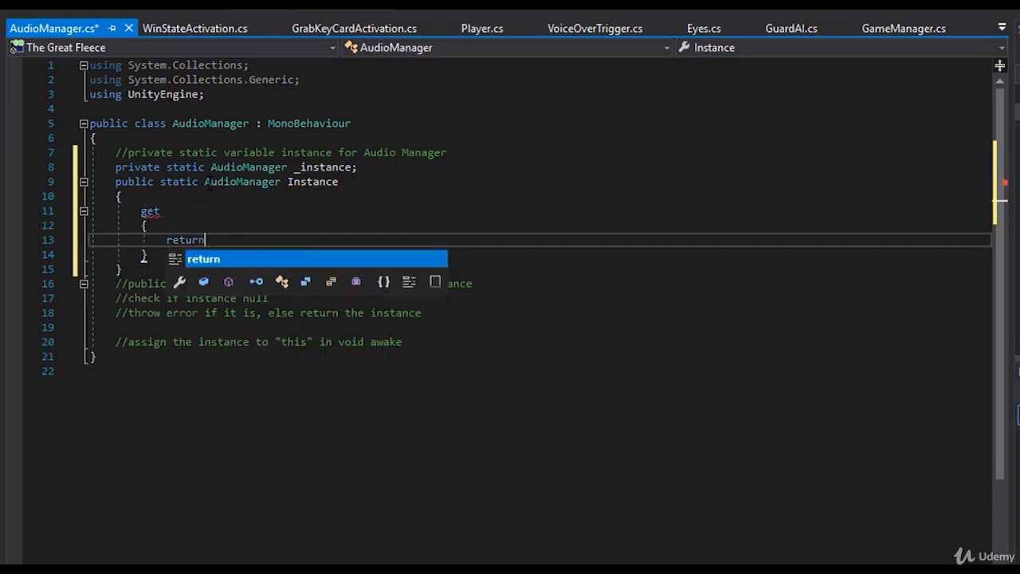
text( _instance;)
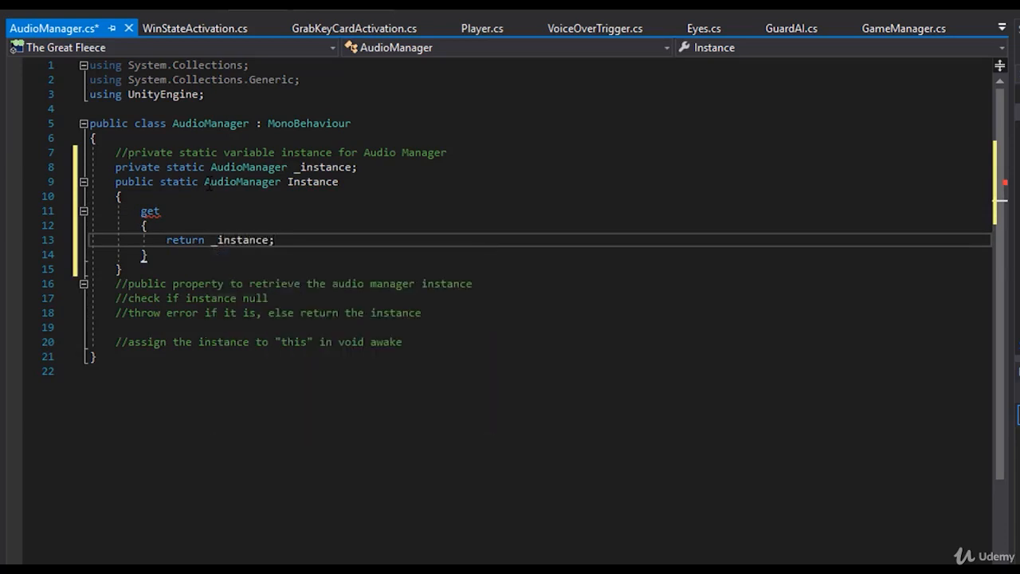
- Insert an "if (_instance == null)" block above the return statement in the get accessor
key(Up)
key(Return)
key(Up)
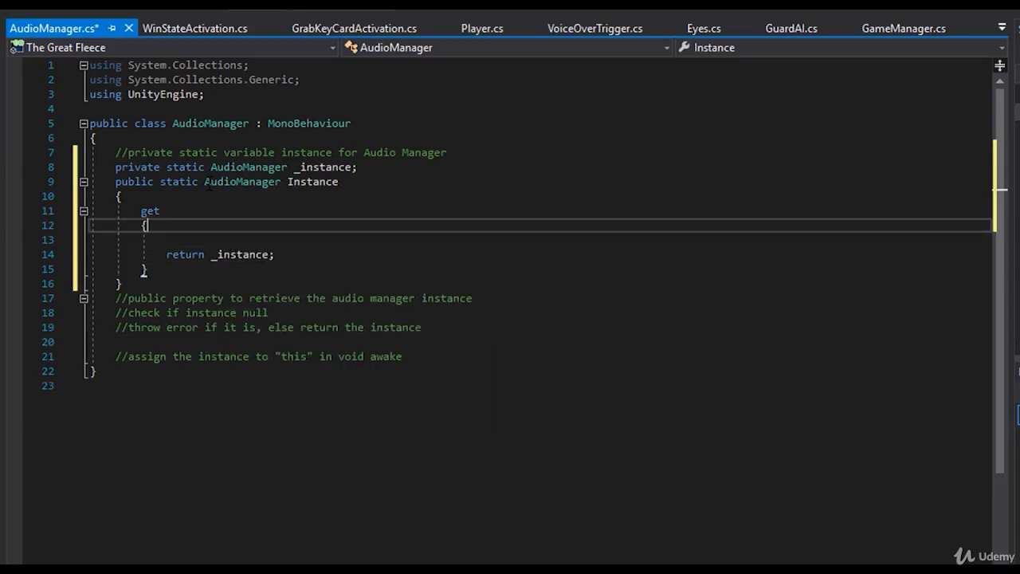
key(Down)
text(if)
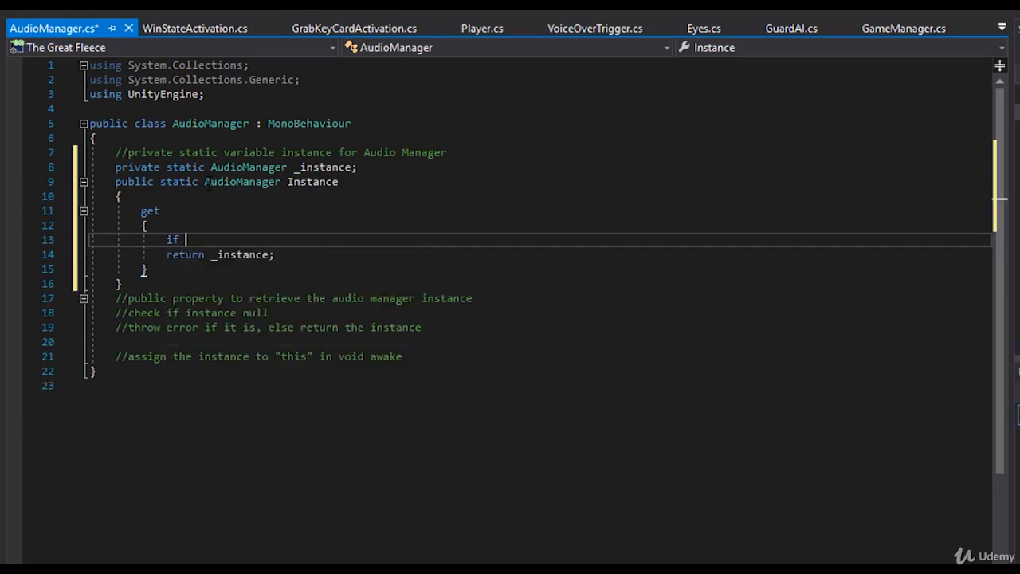
key(Tab)
key(Tab)
text(_instance == n)
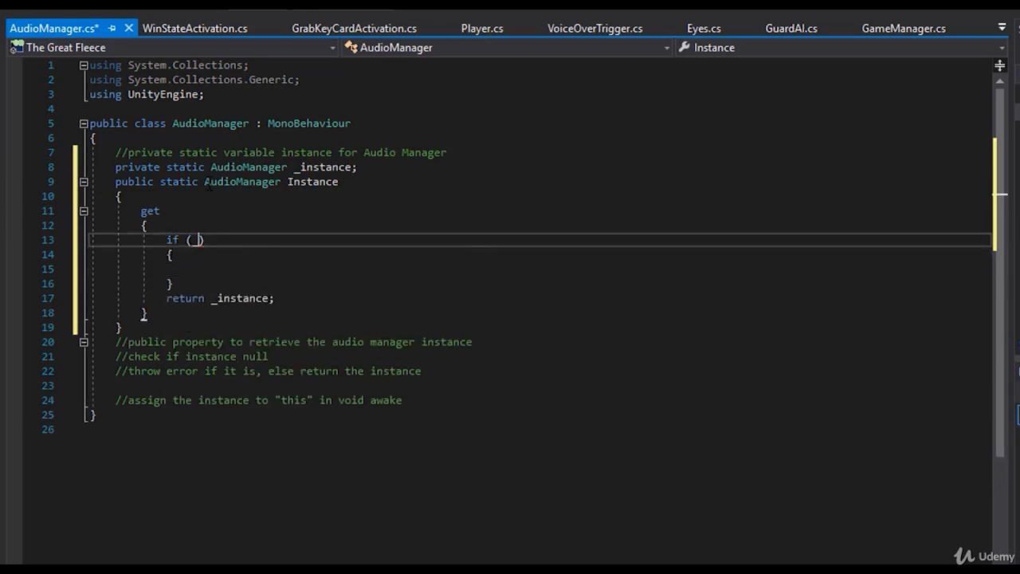
text(ull)
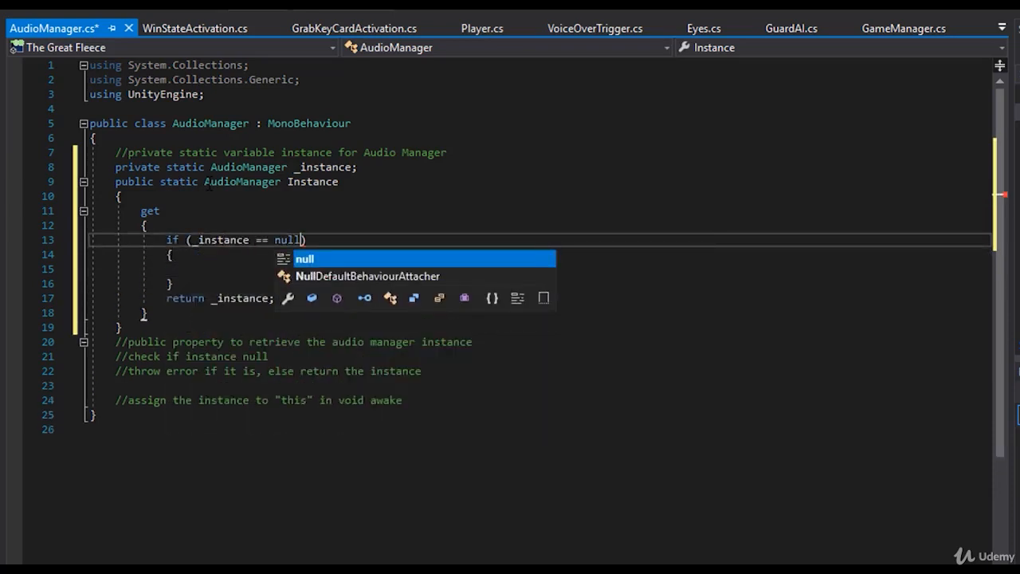
- Inside the null check, add Debug.LogError("Audio Manager is Null!"); and save the script
key(Down)
key(Down)
text(debu.)
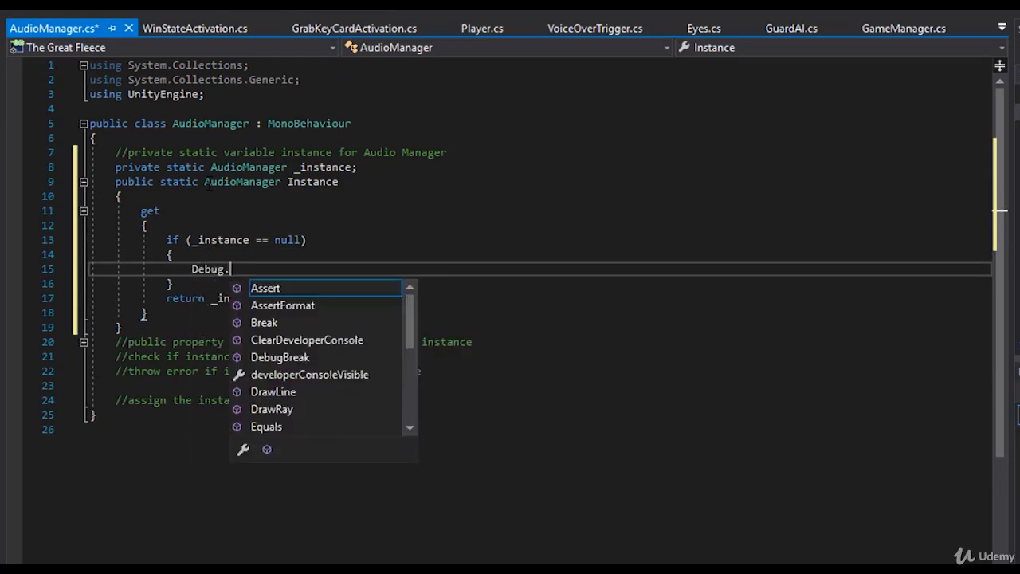
text(Log)
key(BackSpace)
key(BackSpace)
key(BackSpace)
key(BackSpace)
text(.LogError(")
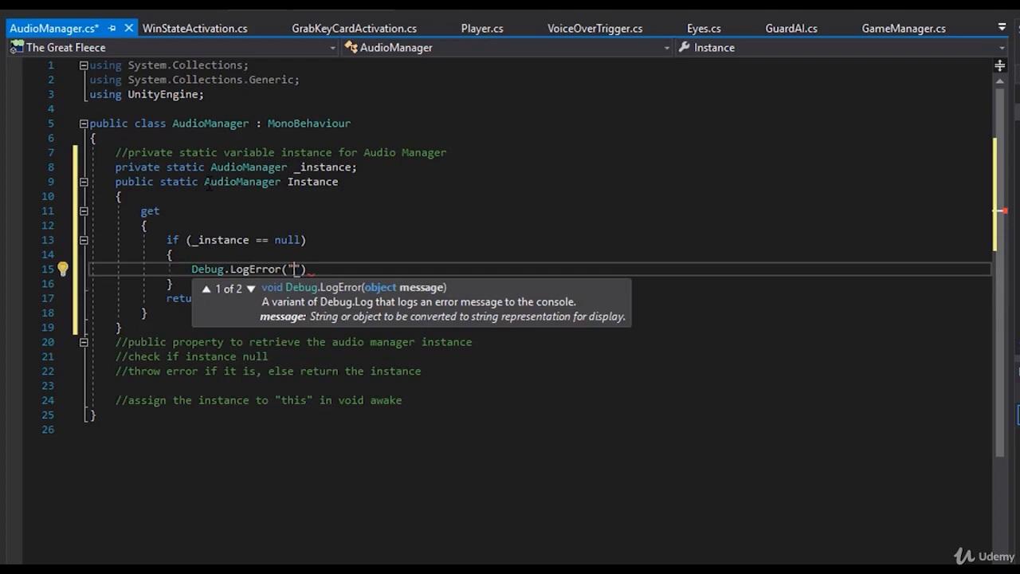
text(Audio Manager is Null)
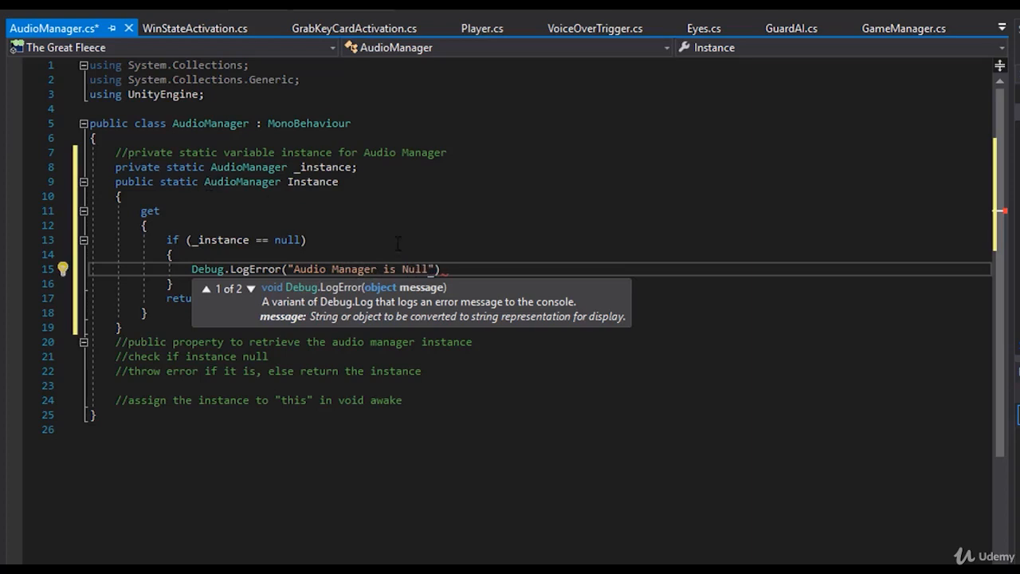
text(!");)
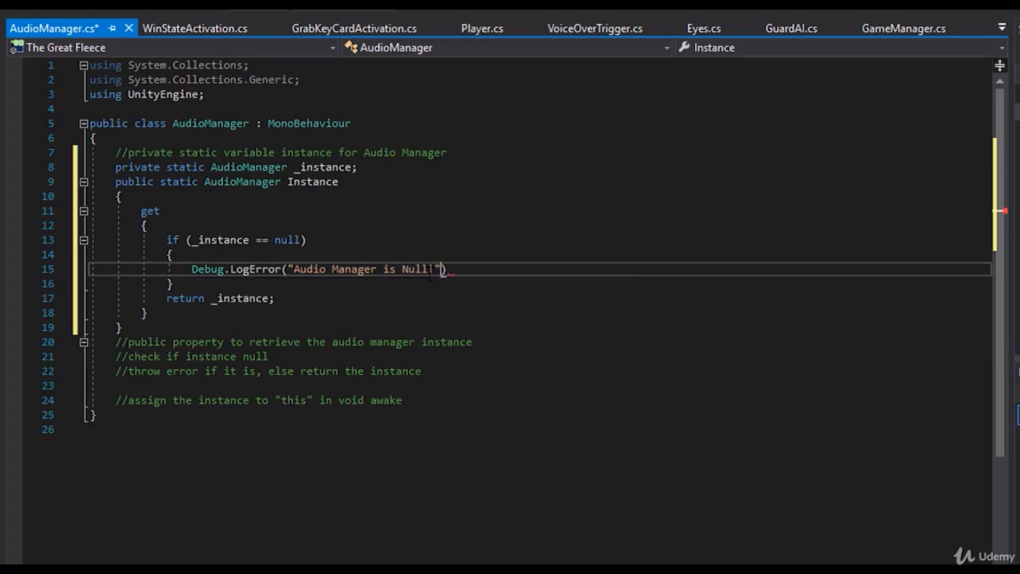
key(ctrl+s)
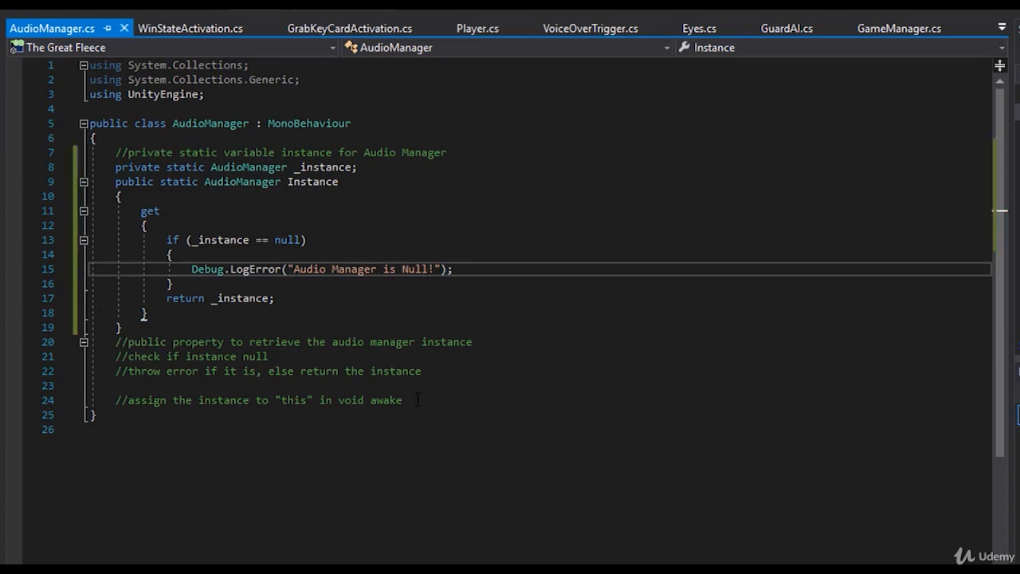
- Delete the planning comments below the Instance property and the comment above the _instance field
drag(418, 399, 109, 341)
key(BackSpace)
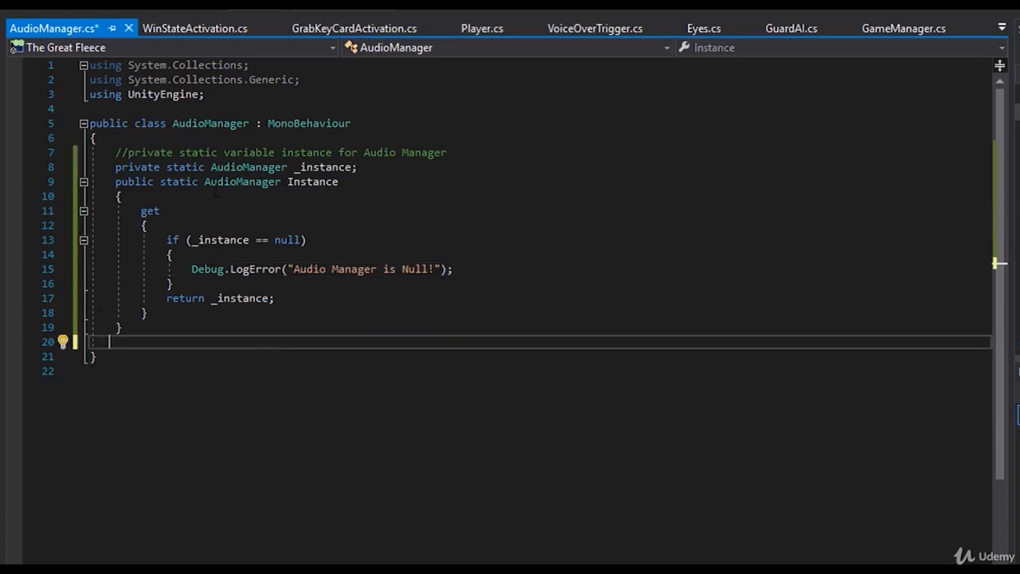
triple_click(386, 157)
key(BackSpace)
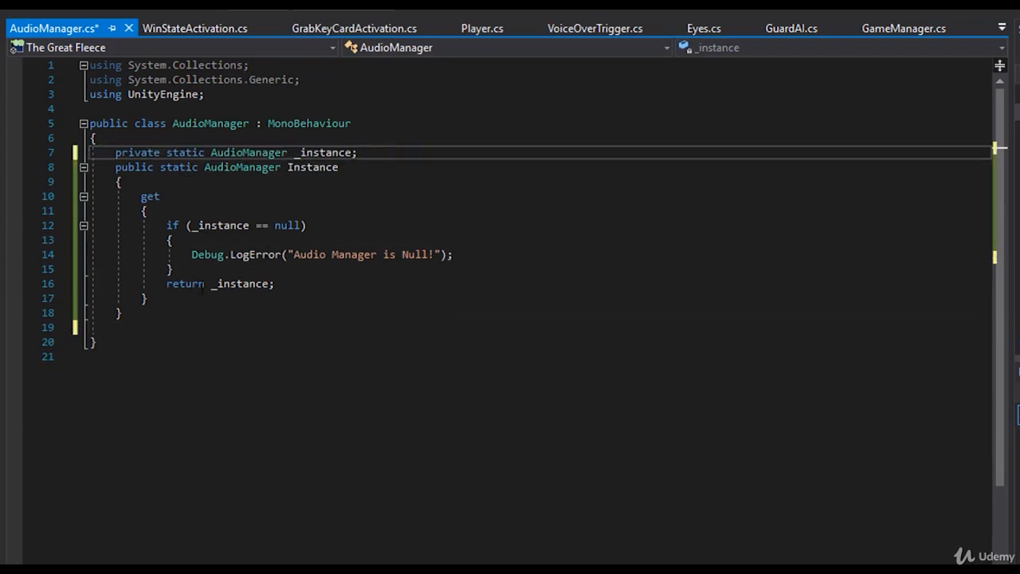
- Add a private void Awake() method after the Instance property, with no stray parenthesis in its body
click(163, 312)
key(Return)
key(Return)
text(v)
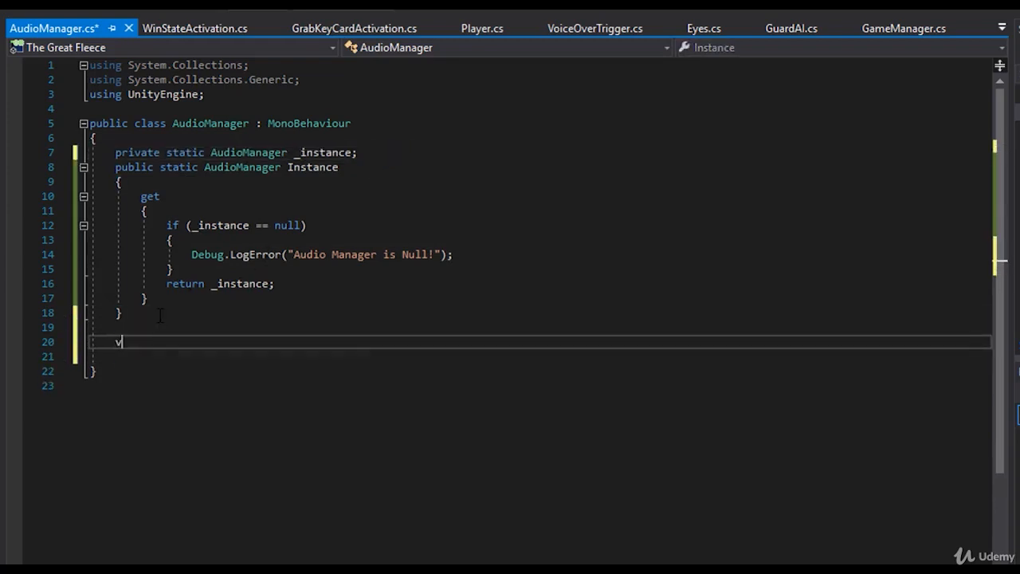
text(oid Awake)
key(Tab)
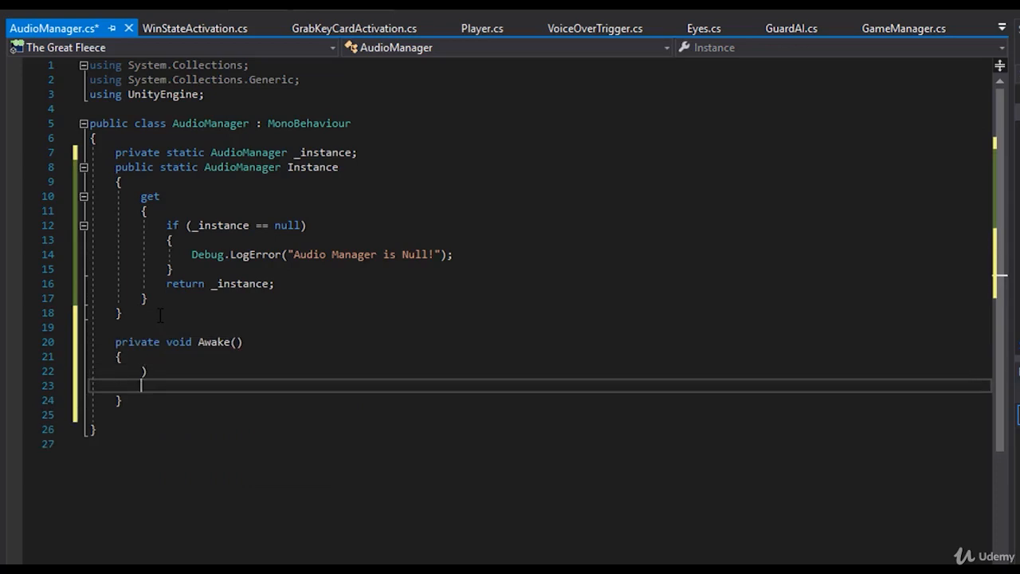
key(Left)
key(Left)
key(Left)
key(Left)
key(Left)
key(Up)
key(Right)
key(Right)
key(Right)
key(Right)
key(Right)
key(Right)
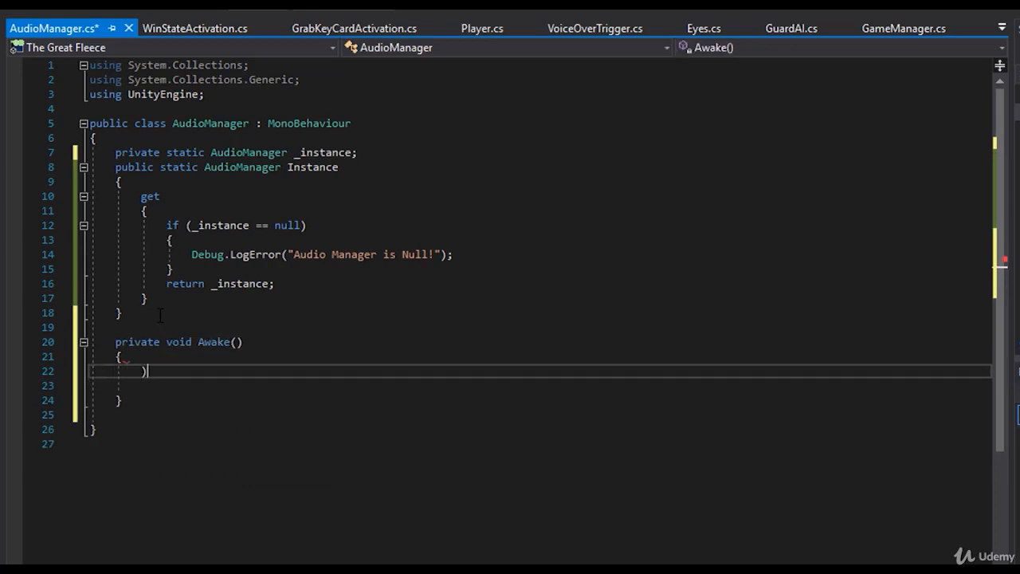
key(BackSpace)
- Assign "_instance = this;" in Awake, remove the empty line below it and save the script
text(_ins)
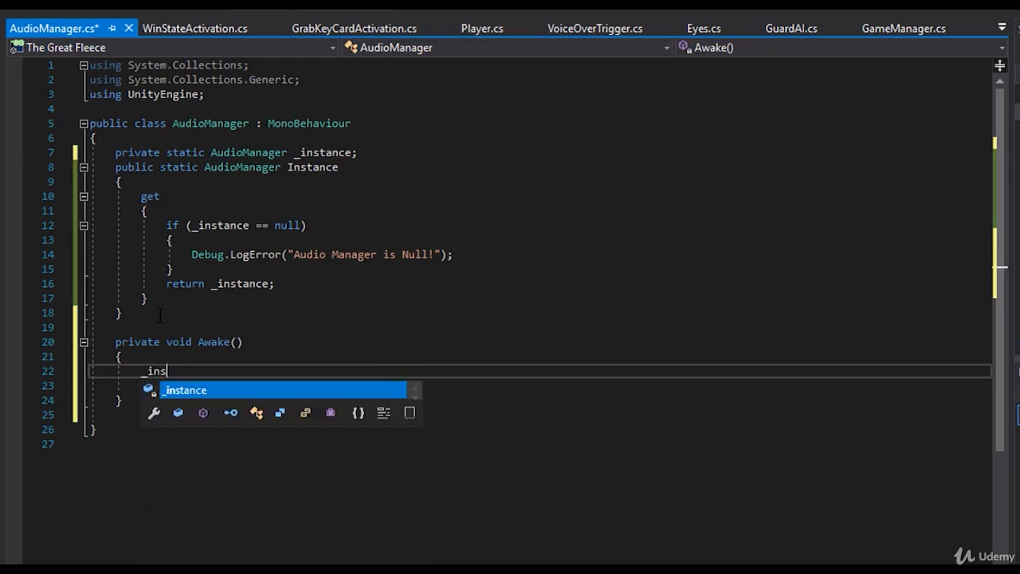
text(tance = this;)
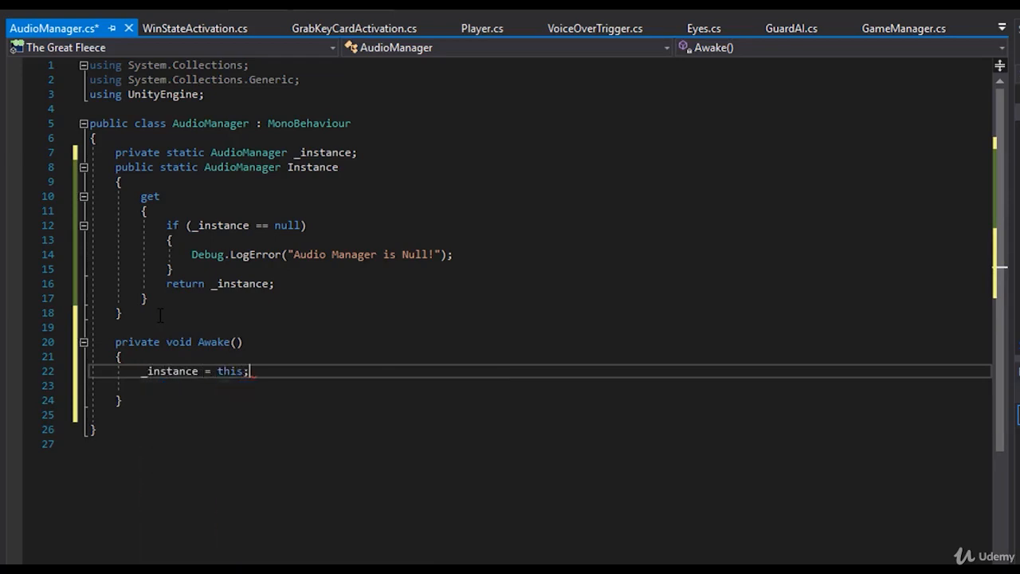
click(129, 386)
key(BackSpace)
key(BackSpace)
key(BackSpace)
key(BackSpace)
key(BackSpace)
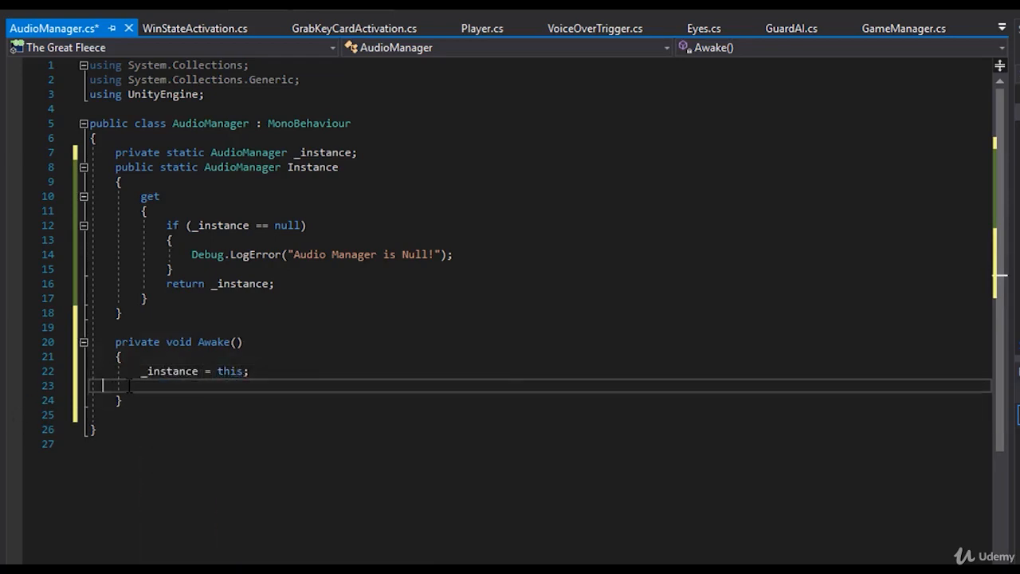
key(ctrl+s)
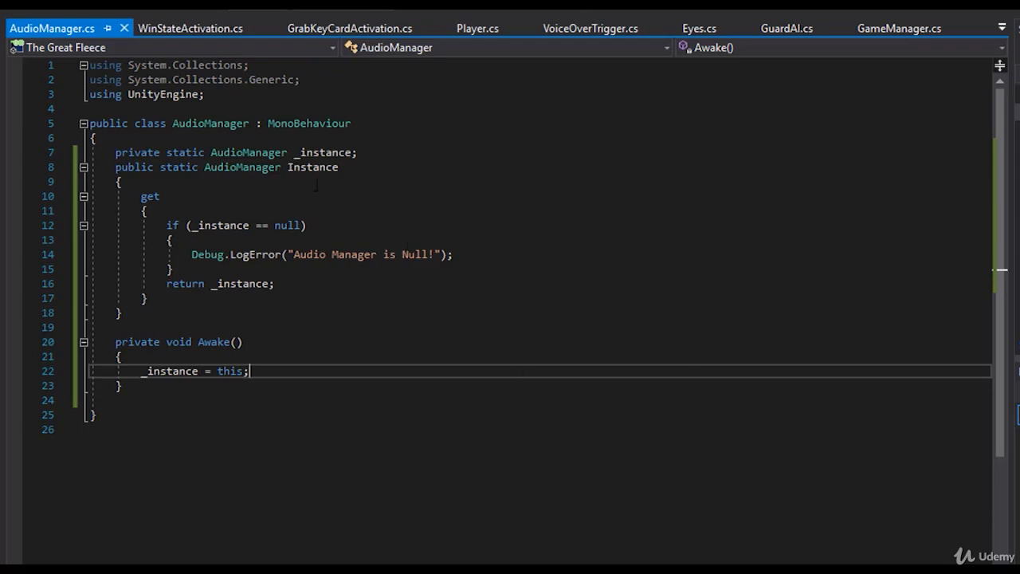
- Open VoiceOverTrigger.cs and review its clipToPlay field and the AudioSource.PlayClipAtPoint call in OnTriggerEnter
mouse_move(329, 173)
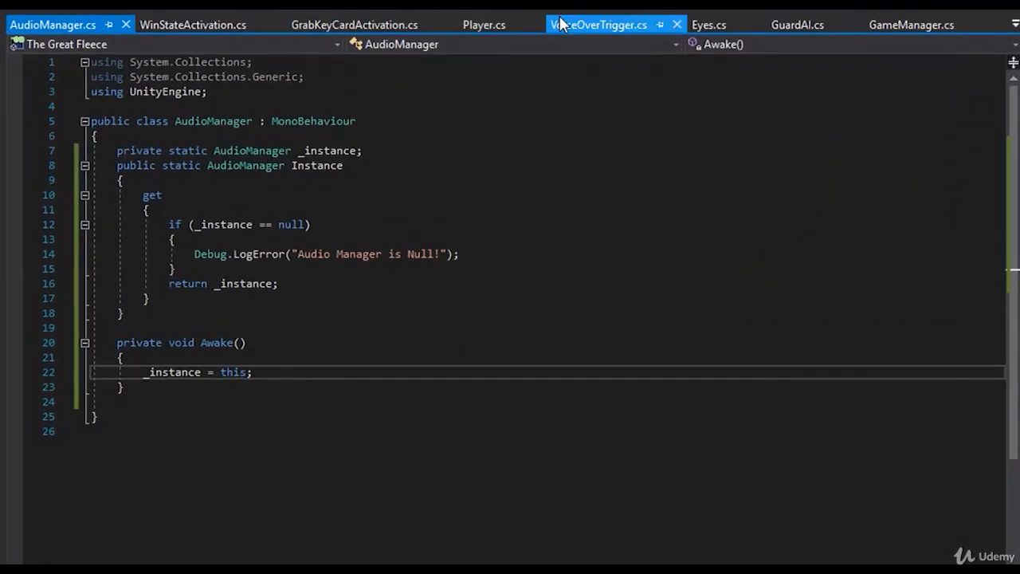
click(560, 24)
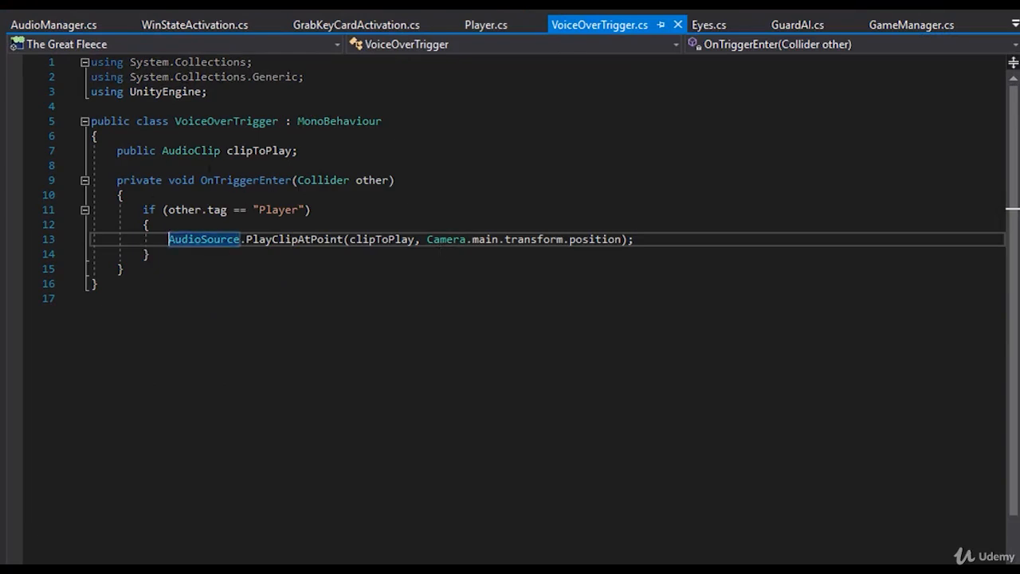
drag(111, 151, 641, 232)
click(169, 239)
click(642, 237)
drag(163, 239, 638, 239)
click(638, 239)
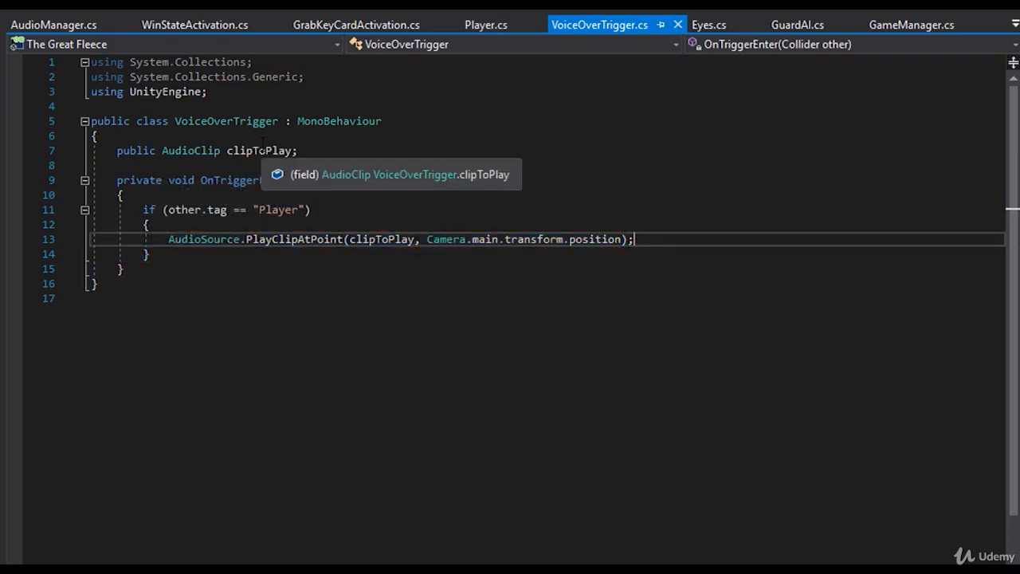
- Review the singleton code in AudioManager.cs and the clipToPlay field in VoiceOverTrigger.cs, and inspect the VO and AudioManager objects in Unity
click(33, 29)
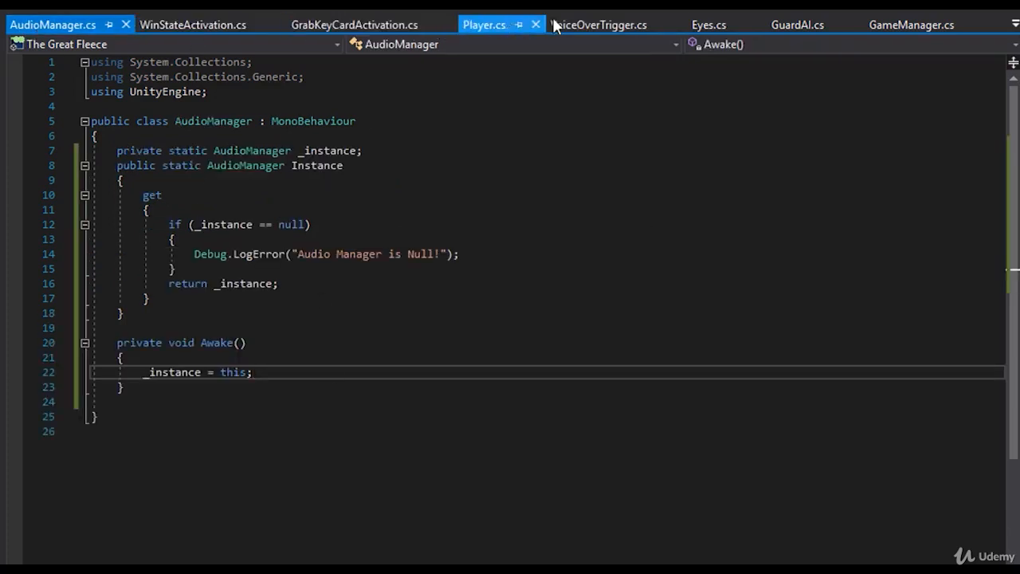
click(630, 25)
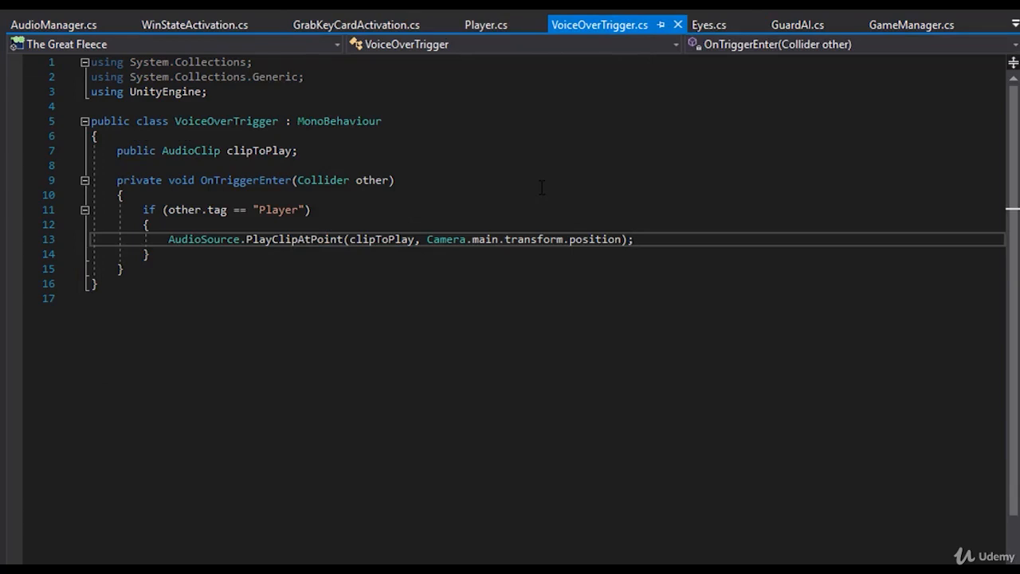
click(275, 153)
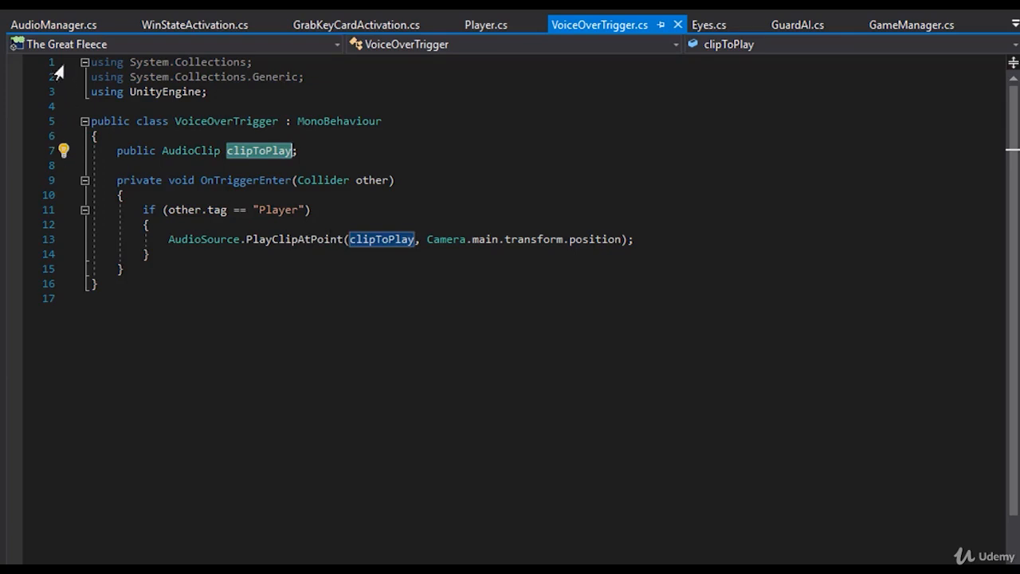
click(56, 24)
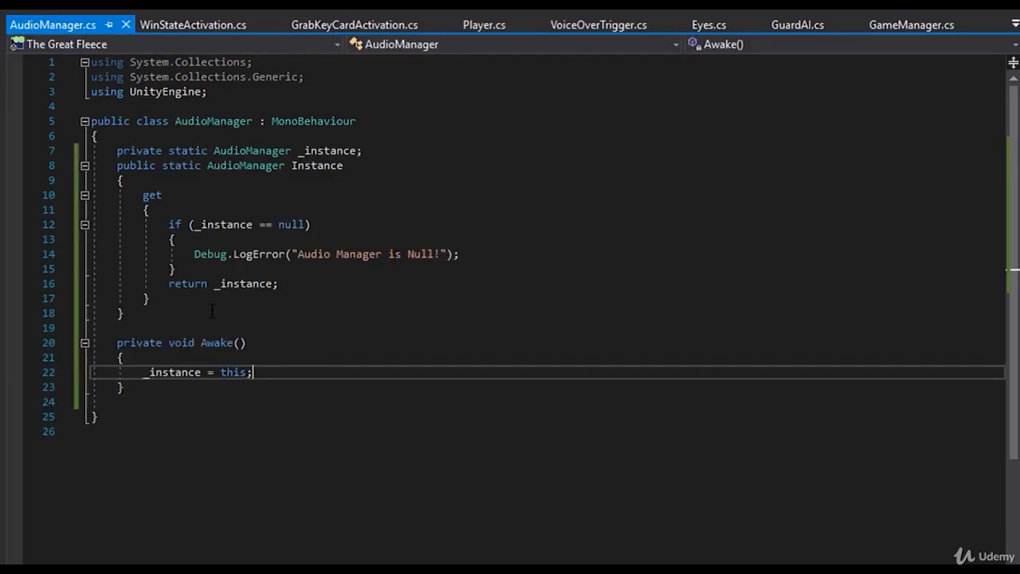
click(211, 314)
click(177, 327)
click(169, 387)
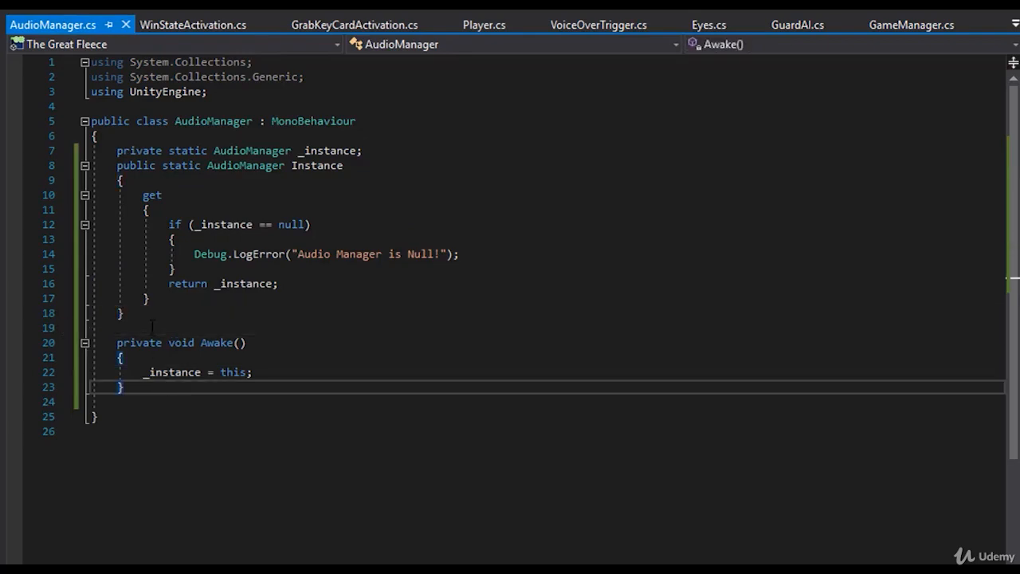
click(152, 328)
drag(150, 417, 64, 123)
click(221, 225)
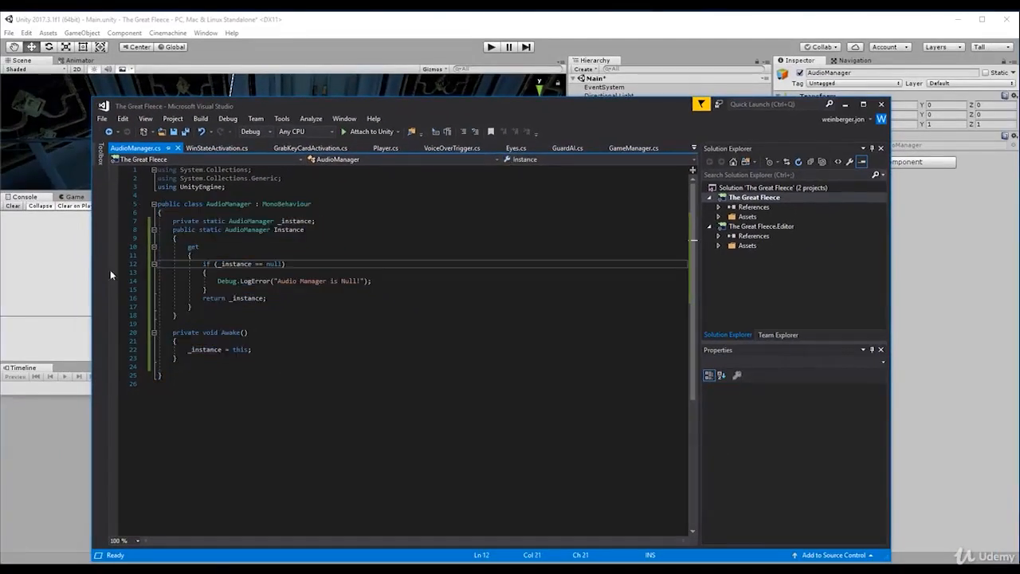
click(30, 300)
click(614, 251)
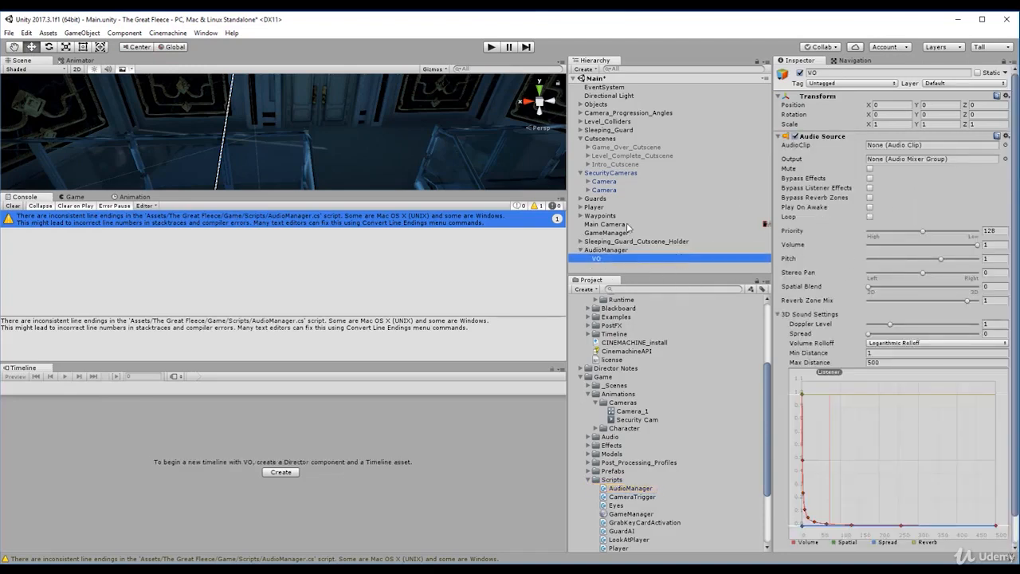
click(615, 250)
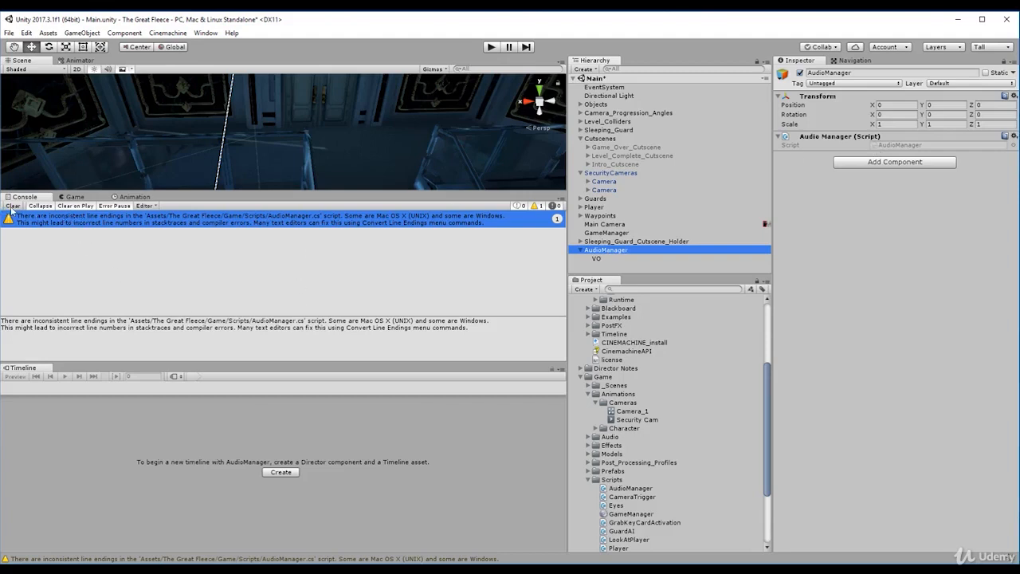
- Back in Visual Studio, declare "public AudioSource voiceOver;" between the Instance property and Awake in AudioManager.cs and save the script
key(alt+Tab)
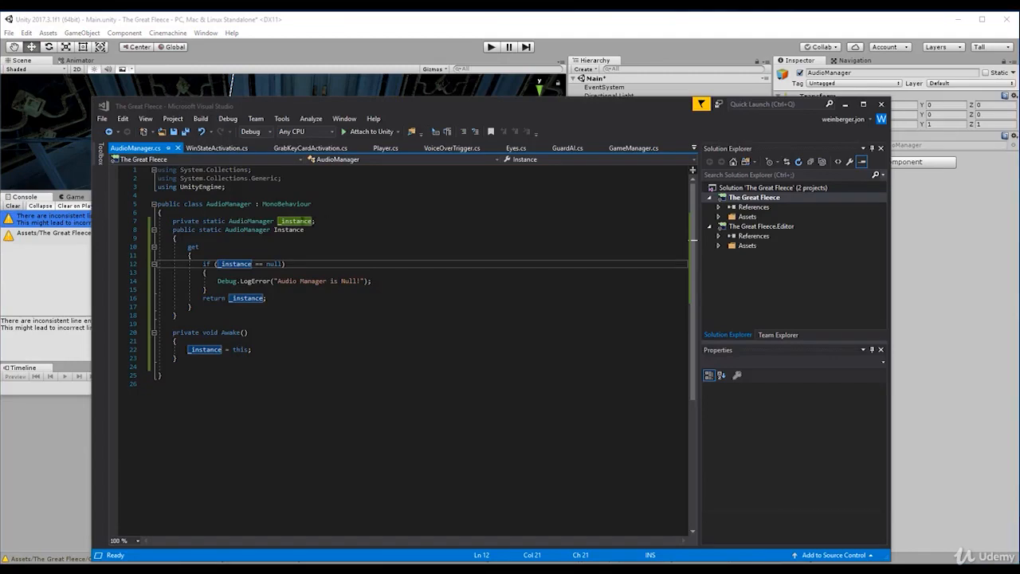
click(204, 325)
key(Return)
key(Return)
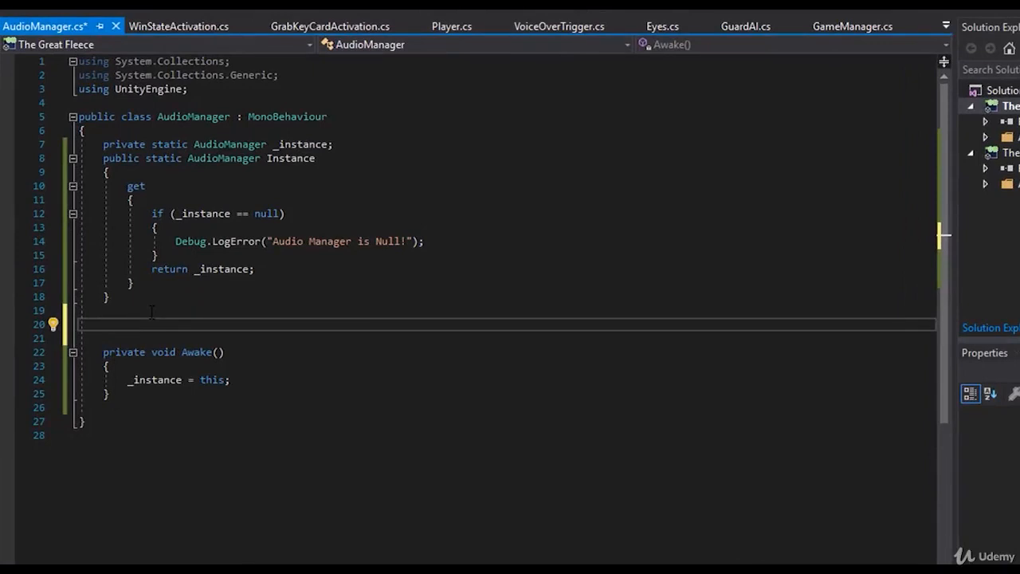
text(public )
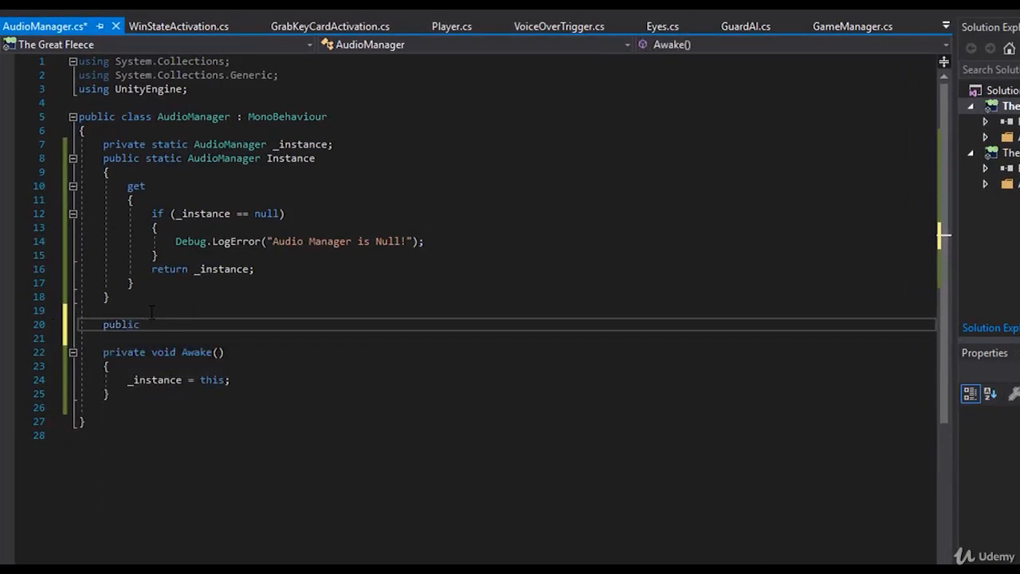
text(AudioSource)
key(Tab)
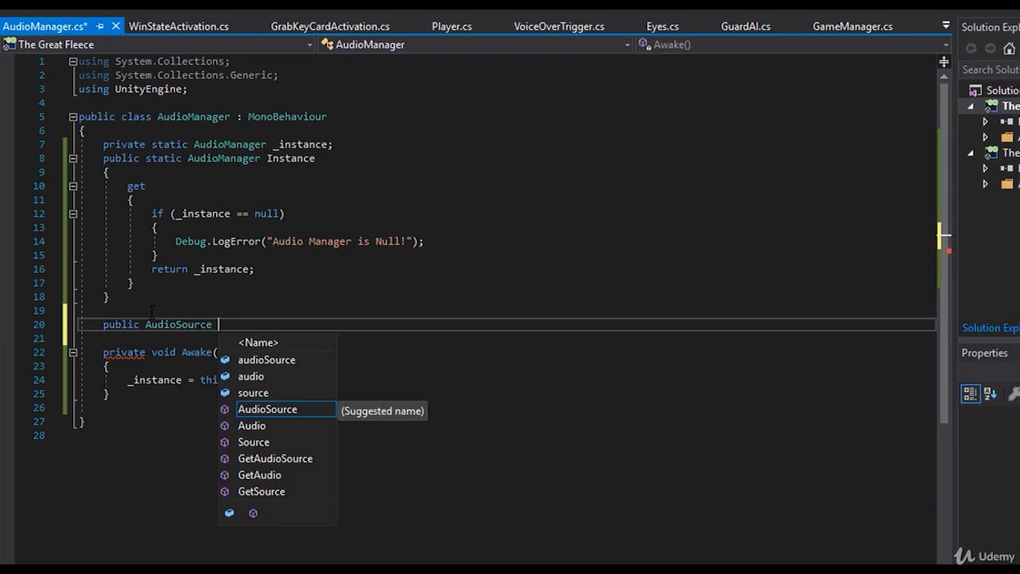
text(v)
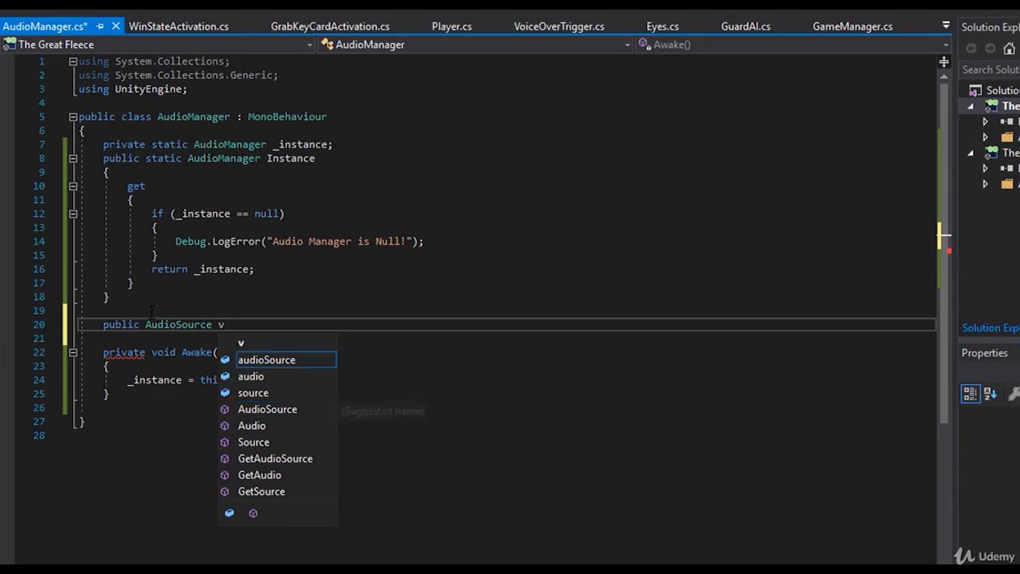
text(oiceOver;)
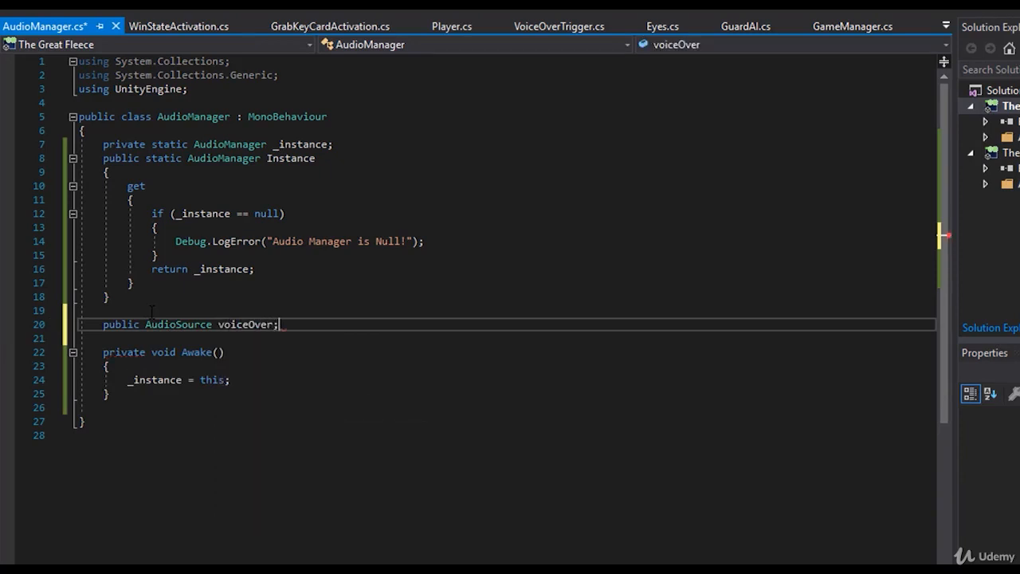
key(ctrl+s)
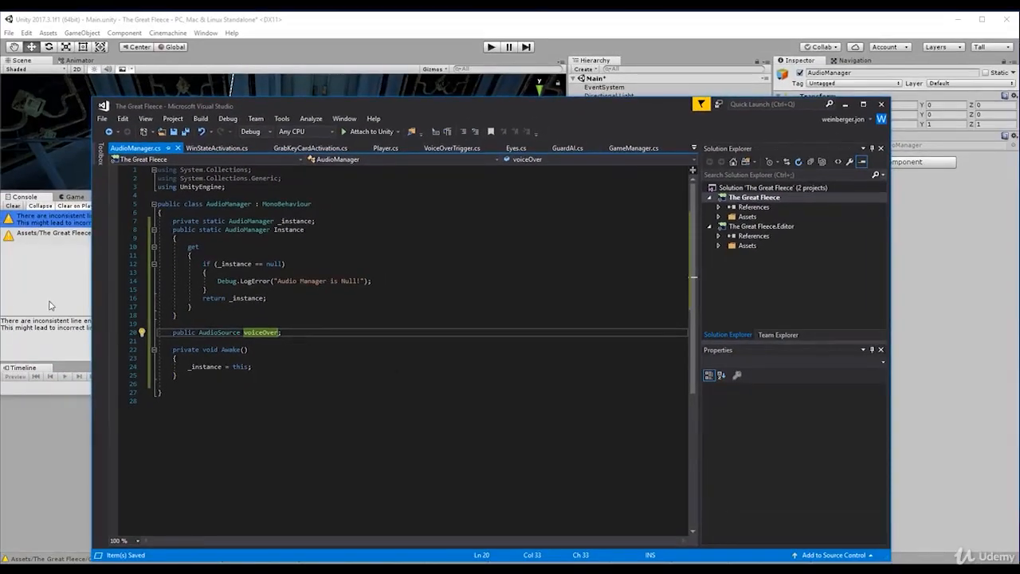
- In Unity, assign the VO object to the Voice Over field of the AudioManager component and reopen its script for editing
click(49, 306)
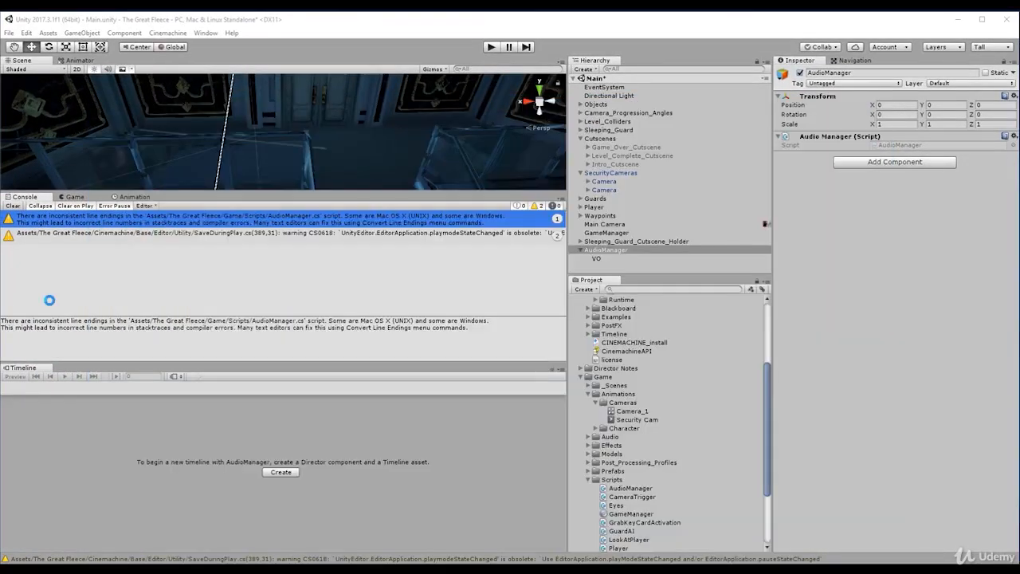
click(12, 205)
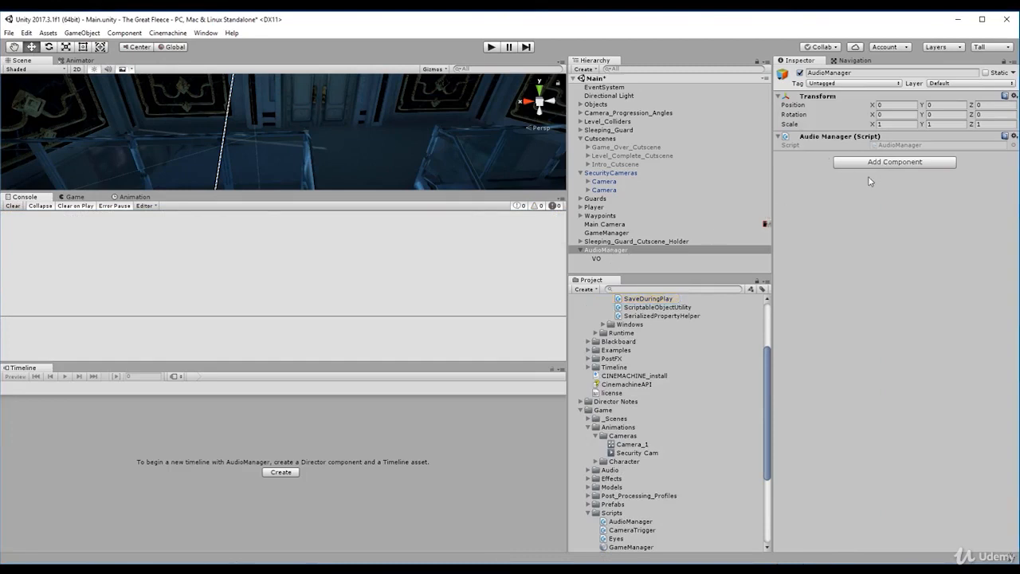
click(600, 259)
click(602, 250)
click(599, 259)
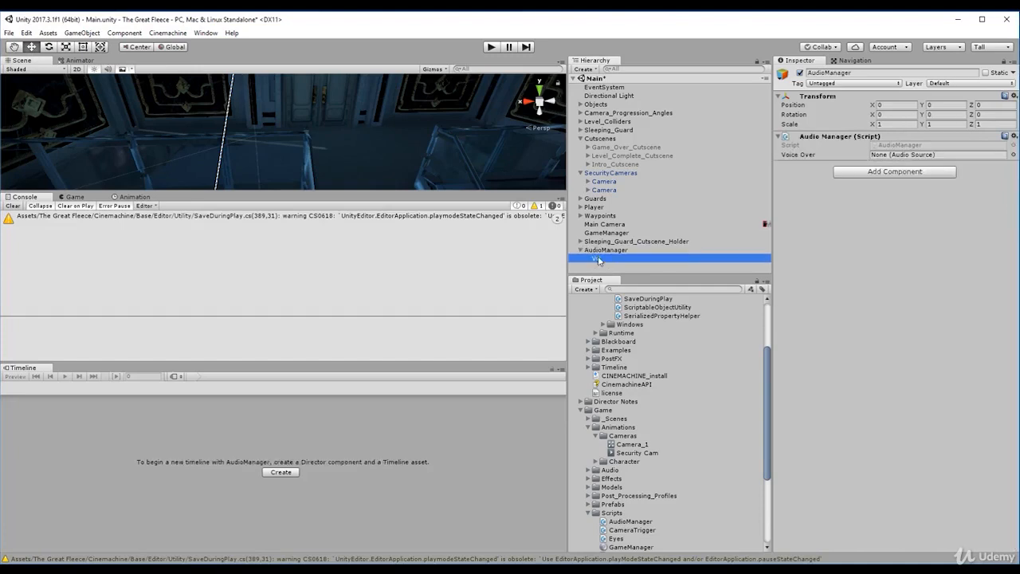
drag(600, 260, 923, 159)
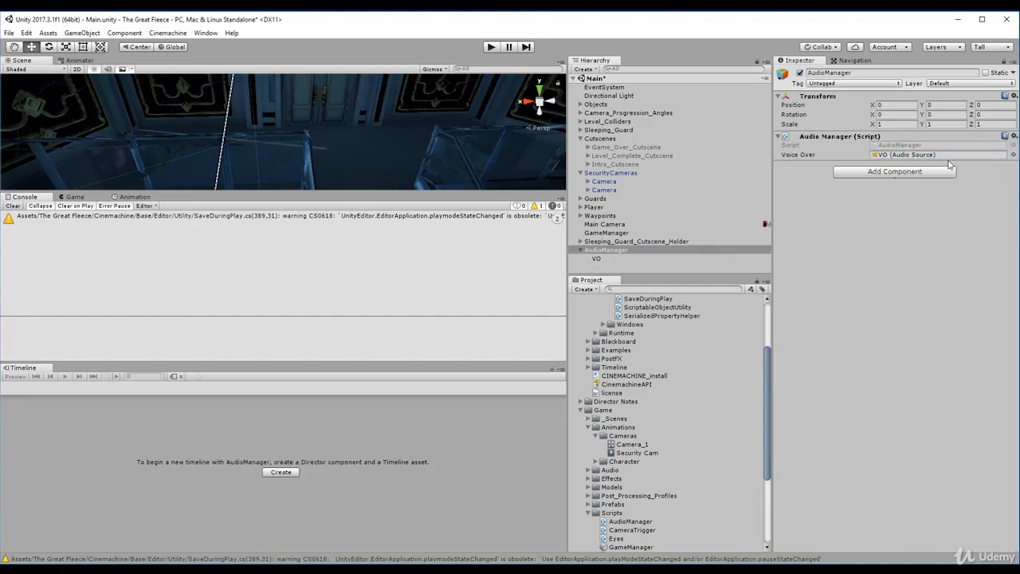
double_click(900, 146)
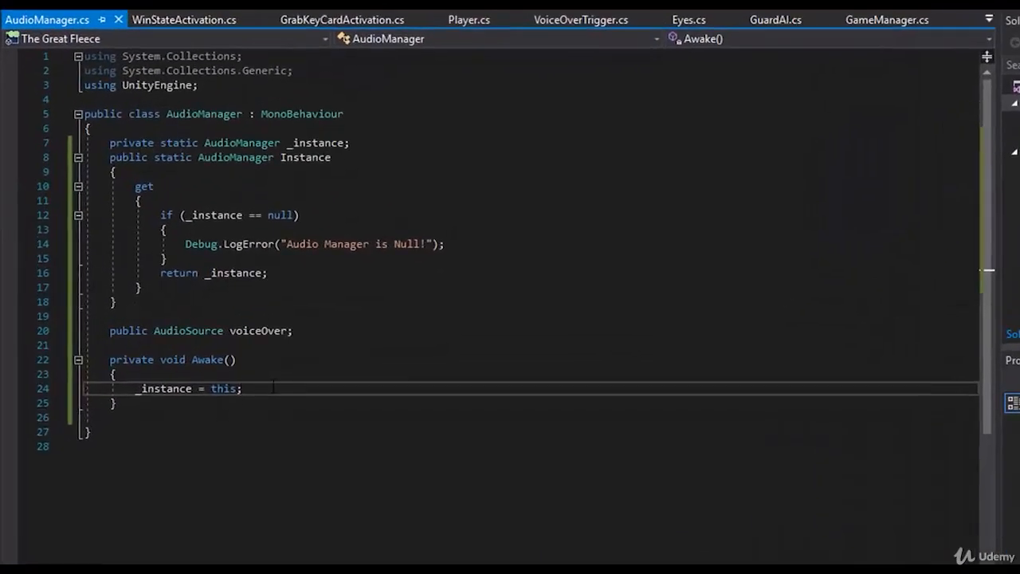
click(271, 365)
key(Return)
key(Return)
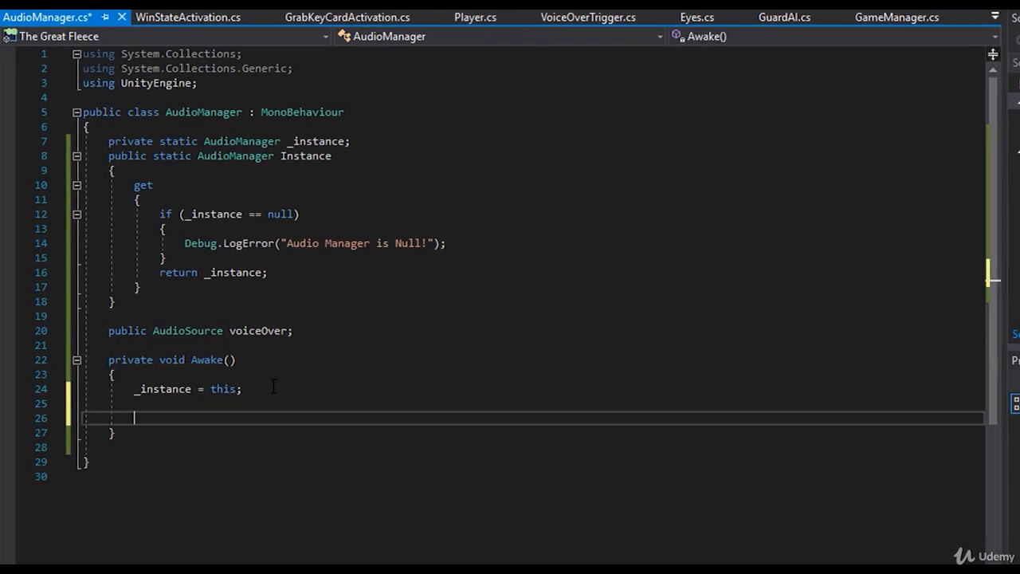
text(voice)
key(Tab)
text(.)
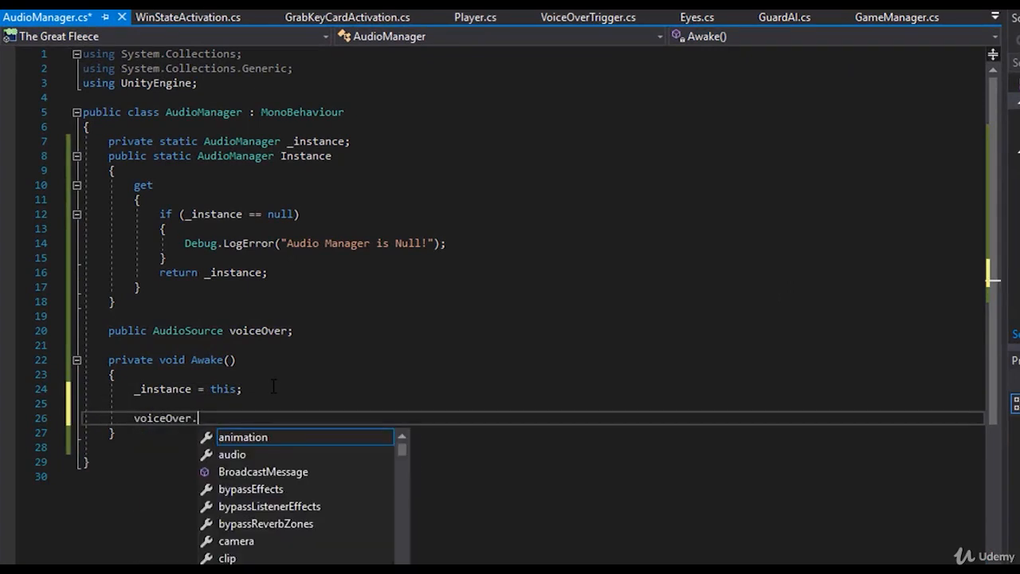
text(play)
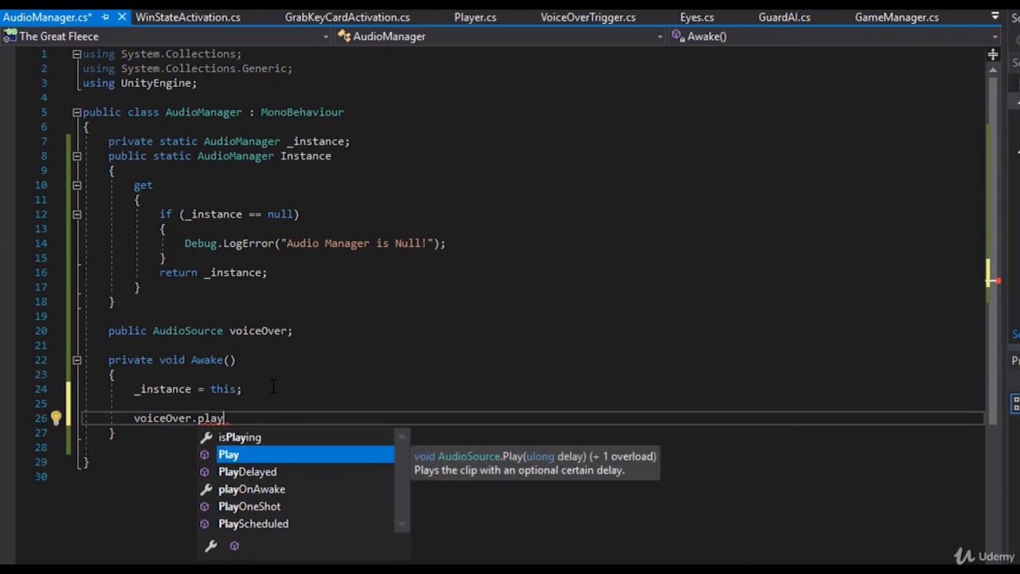
key(BackSpace)
key(BackSpace)
key(BackSpace)
key(BackSpace)
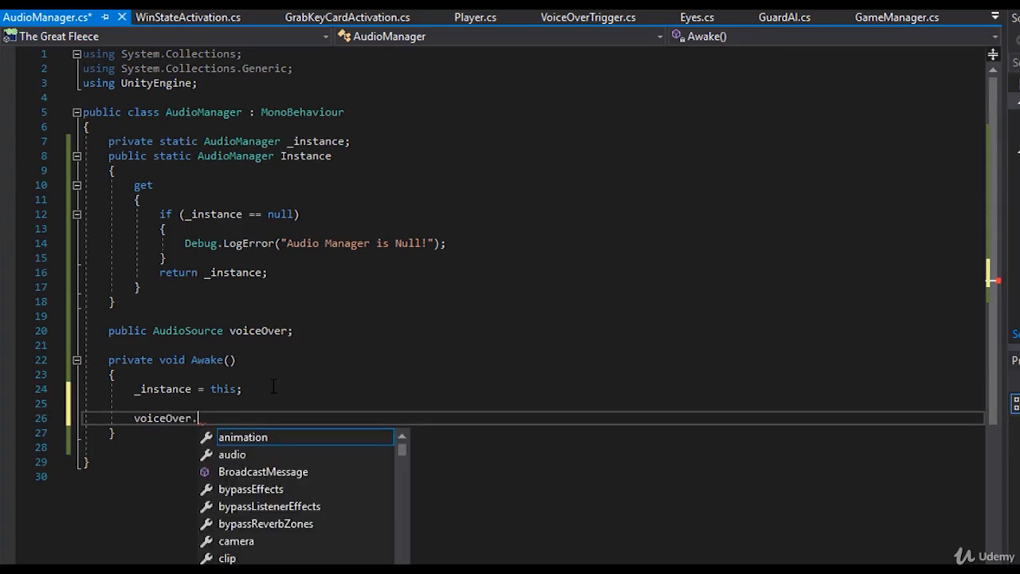
text(clip)
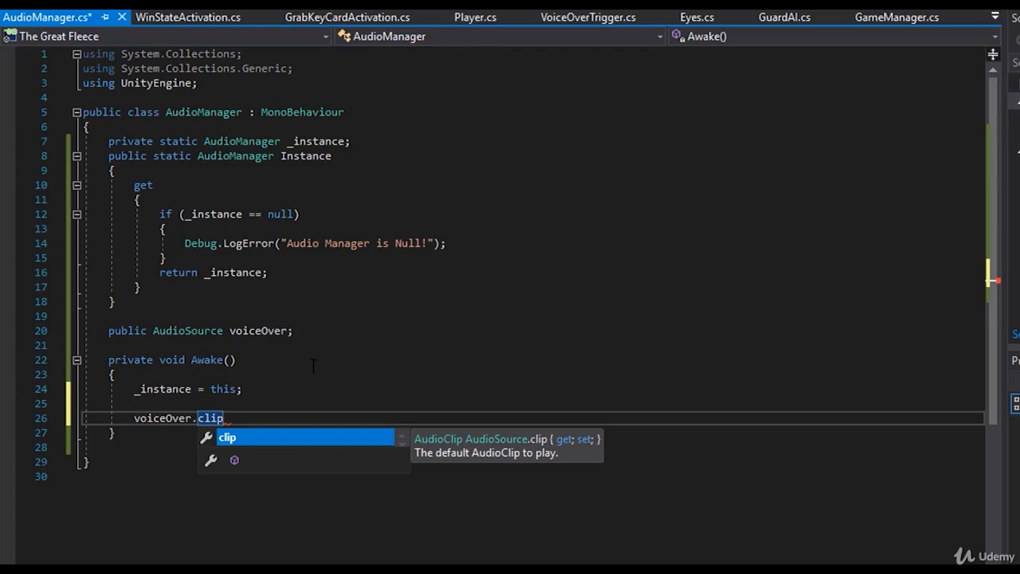
drag(224, 418, 133, 418)
key(BackSpace)
key(BackSpace)
key(BackSpace)
key(BackSpace)
key(BackSpace)
key(BackSpace)
key(BackSpace)
key(BackSpace)
key(BackSpace)
key(BackSpace)
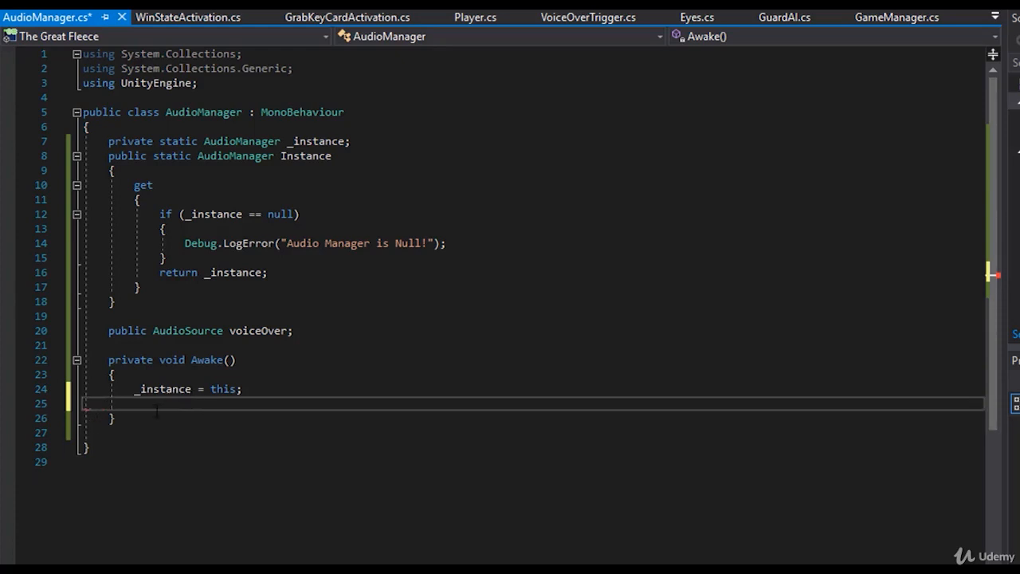
- Add an empty public void PlayVoiceOver() method below Awake in AudioManager.cs and save the script
click(156, 412)
key(Return)
key(Return)
text(pu)
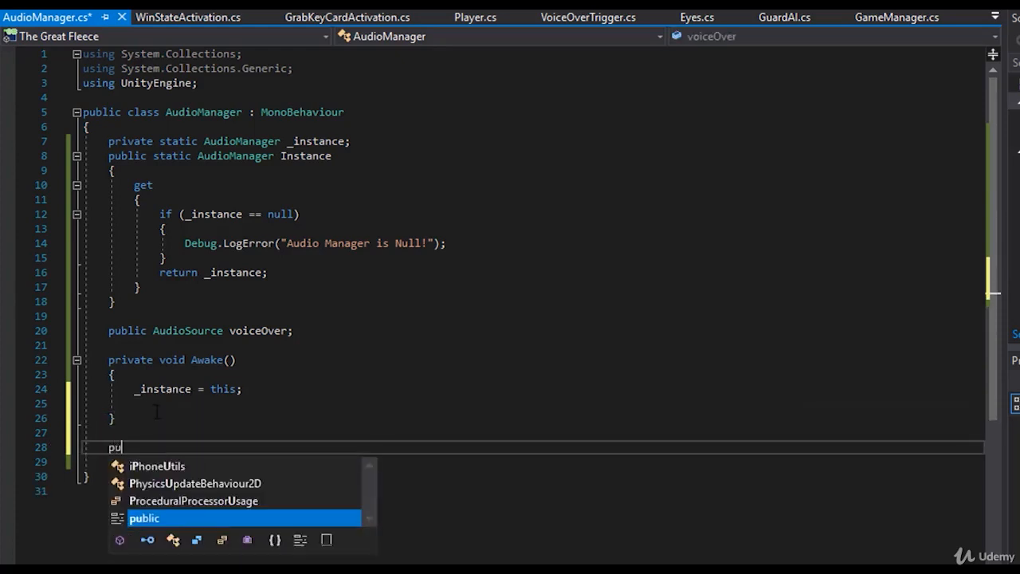
key(BackSpace)
key(BackSpace)
text(public void )
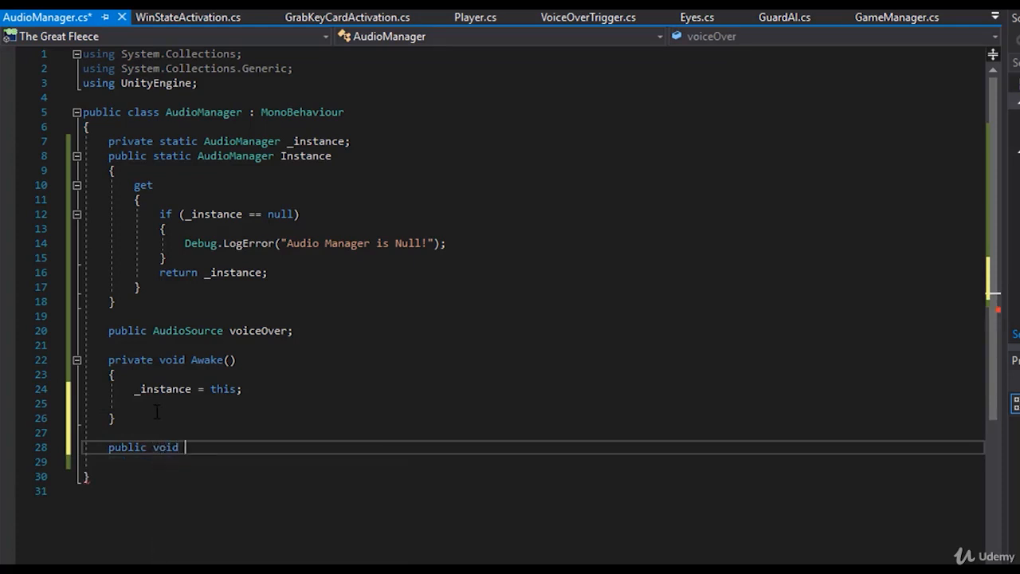
text(PlayVoiceOv)
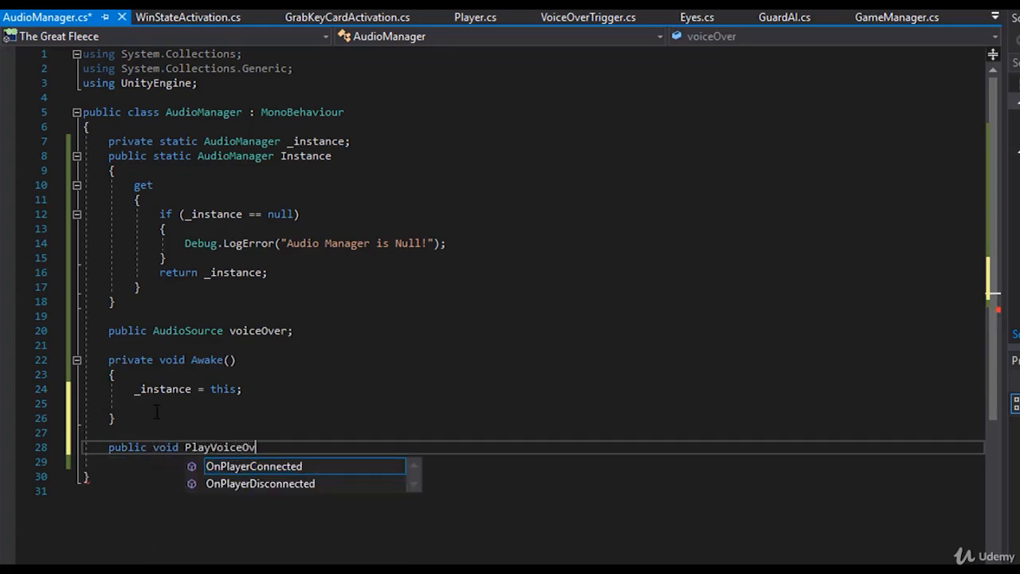
text(er())
key(Return)
text({)
key(Return)
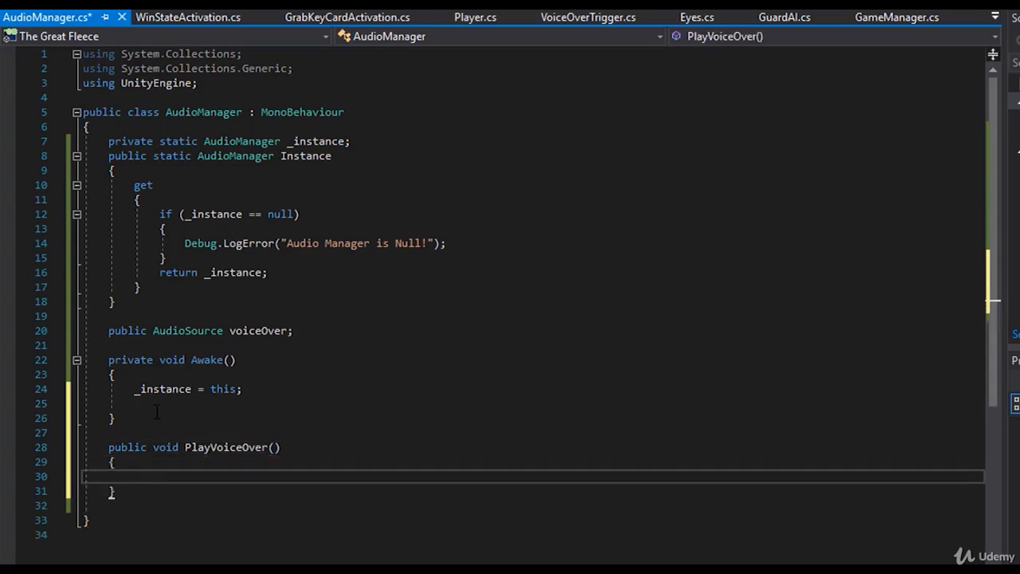
key(ctrl+s)
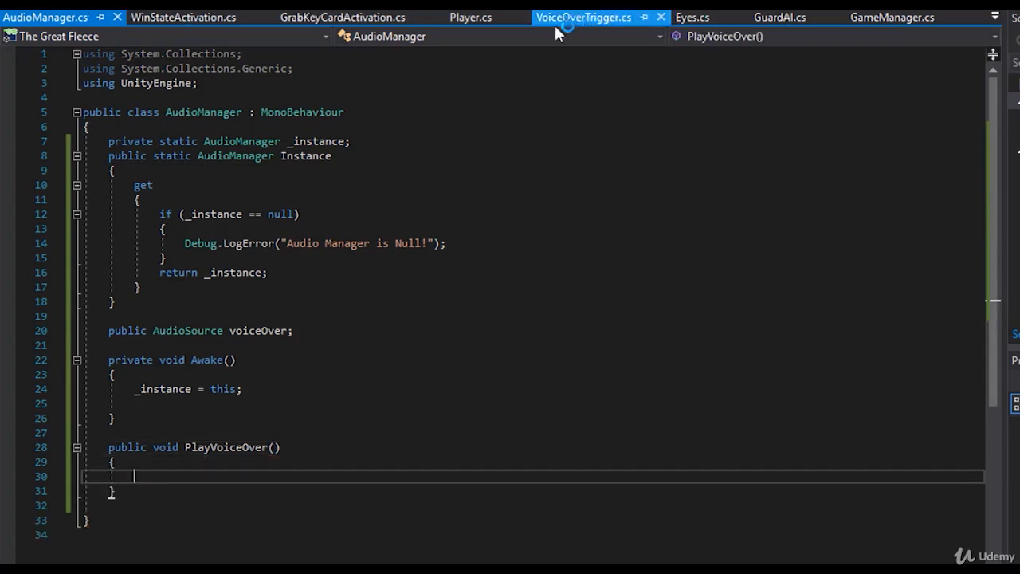
- In VoiceOverTrigger.cs, add the call AudioManager.Instance.PlayVoiceOver(); as the first line inside the Player tag check
drag(287, 447, 83, 447)
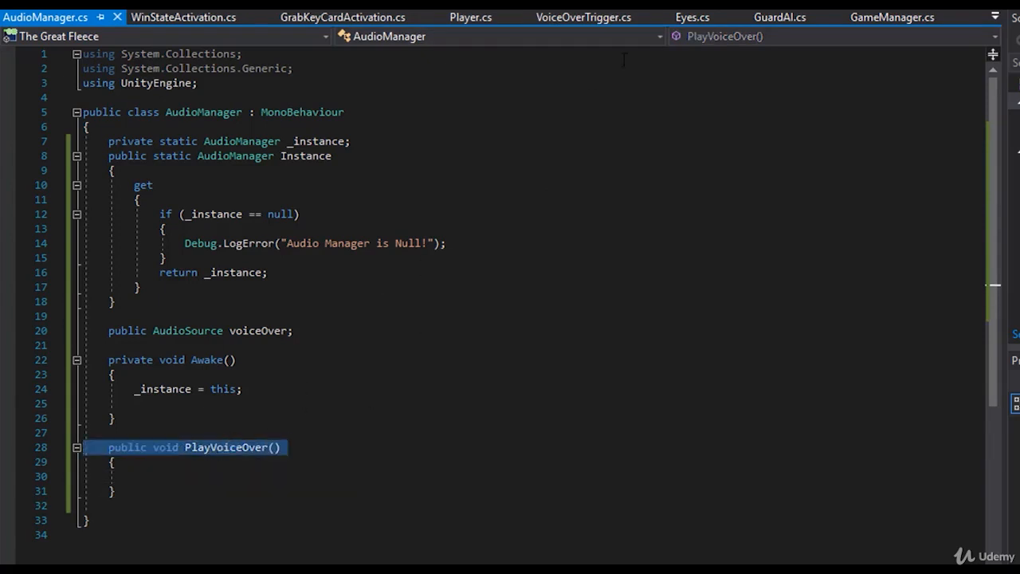
click(581, 23)
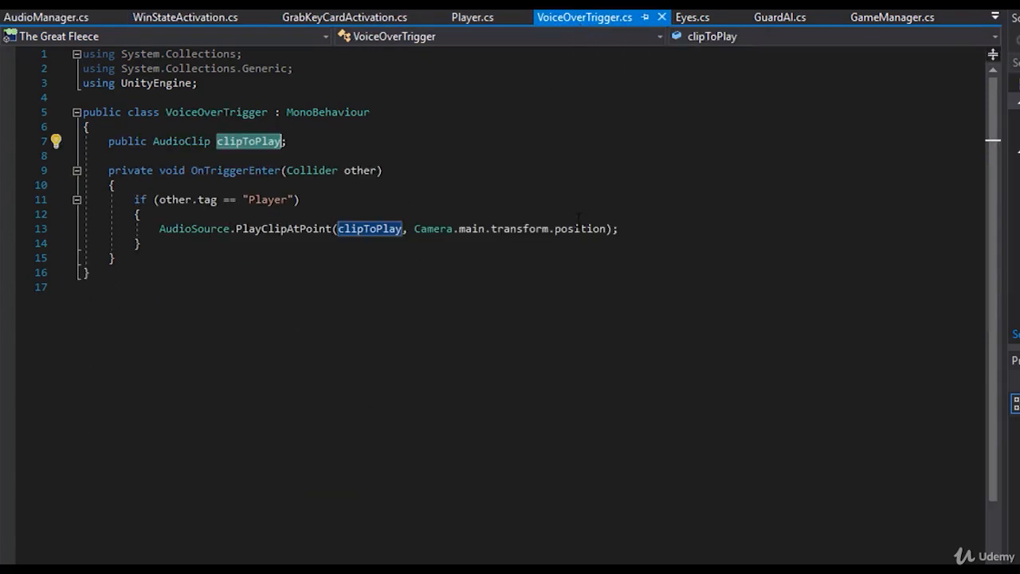
click(431, 210)
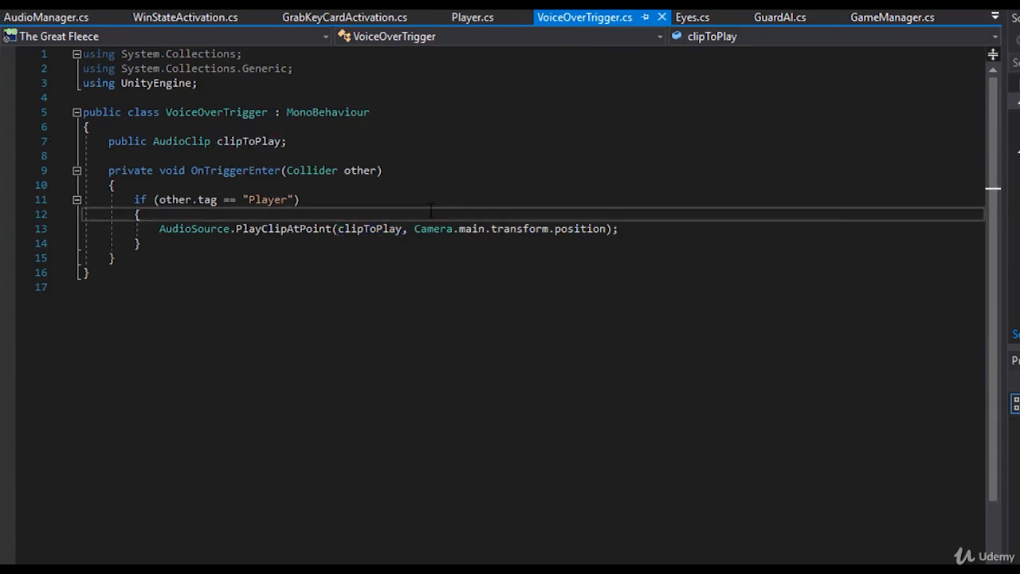
key(Return)
text(AudioManager)
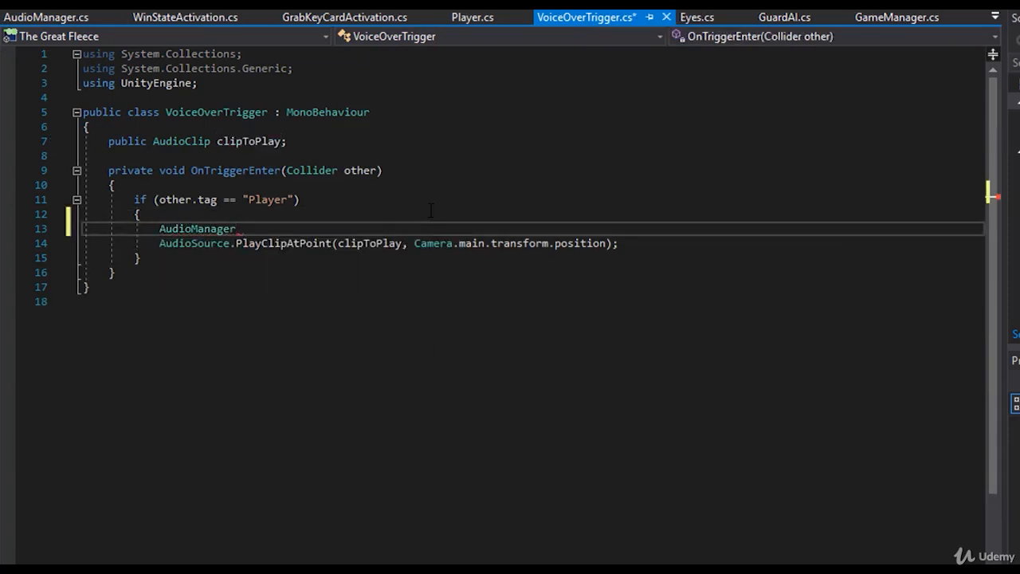
text(.Instance)
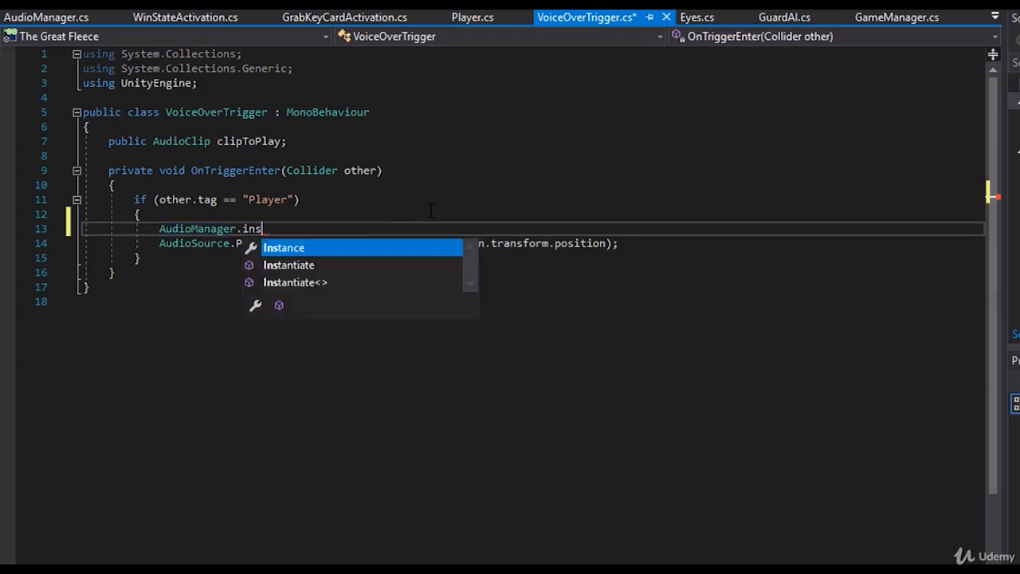
text(.)
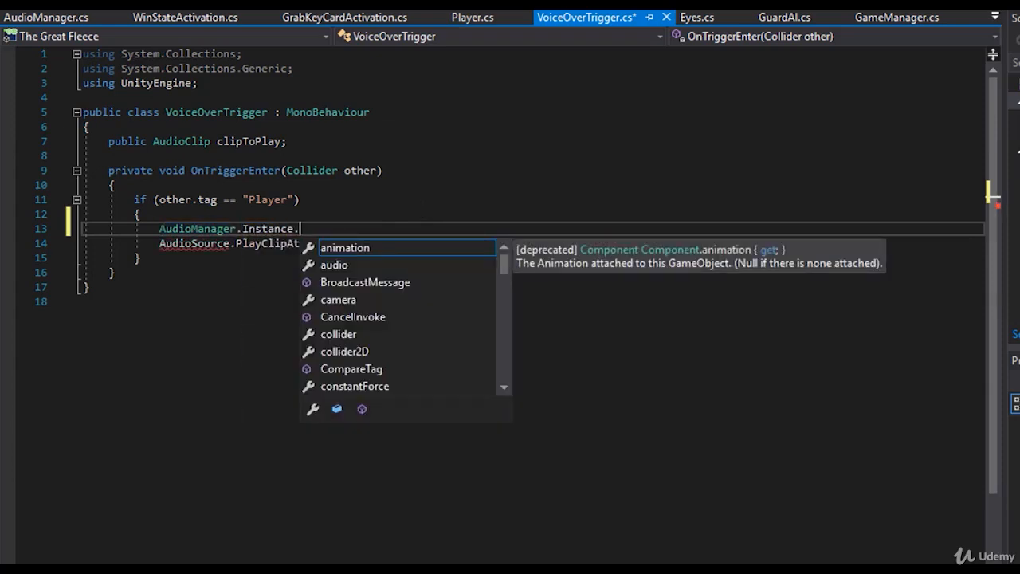
key(Escape)
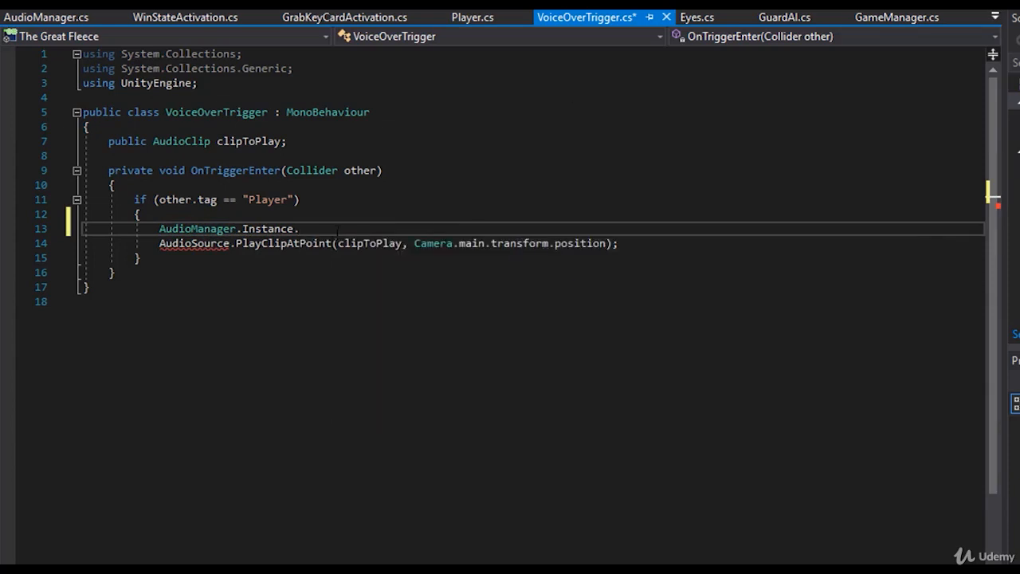
text(pl)
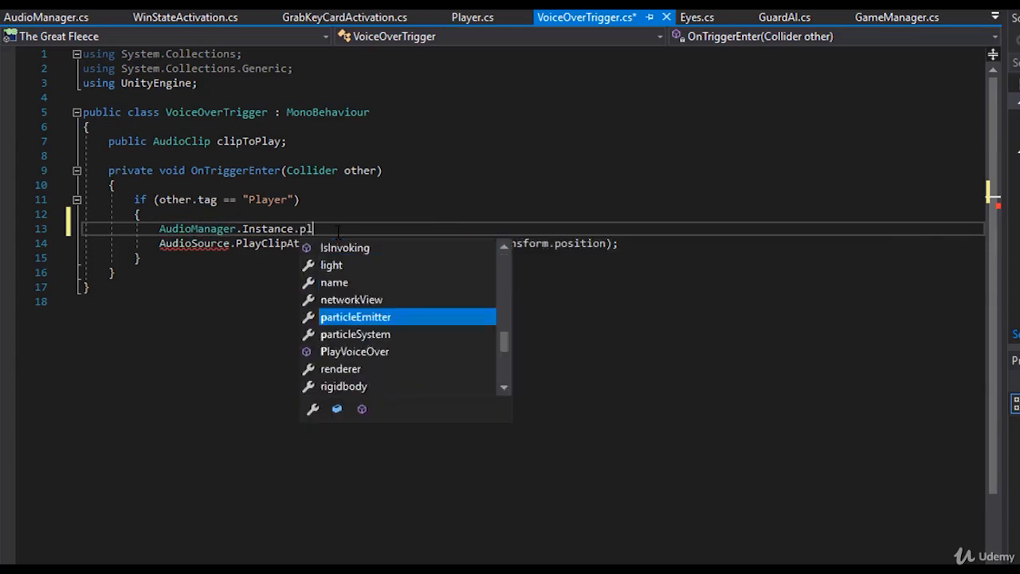
text(ay)
key(Tab)
text(();)
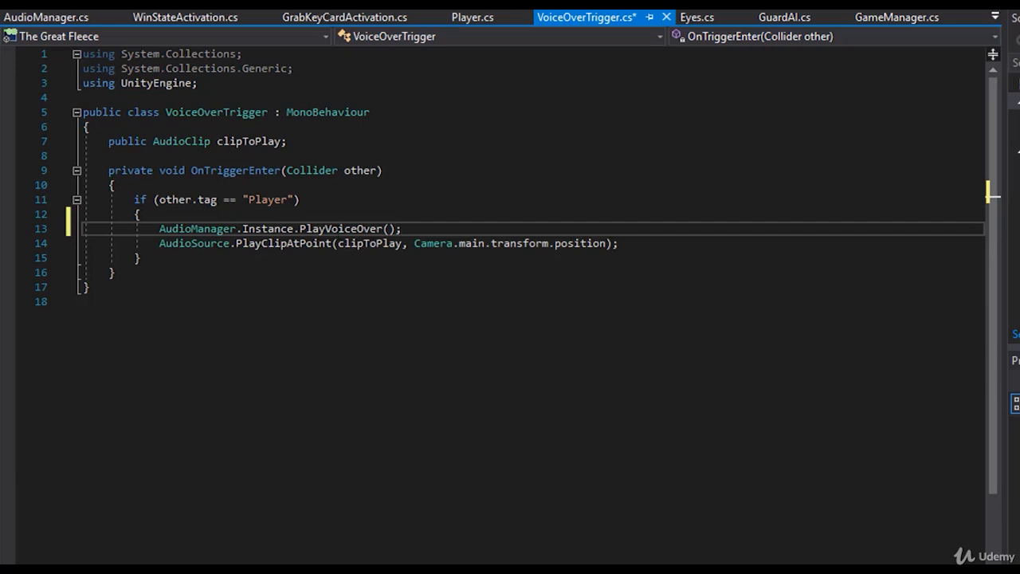
- In AudioManager.cs, give the PlayVoiceOver method an AudioClip parameter named clipToPlay and save the script
click(43, 18)
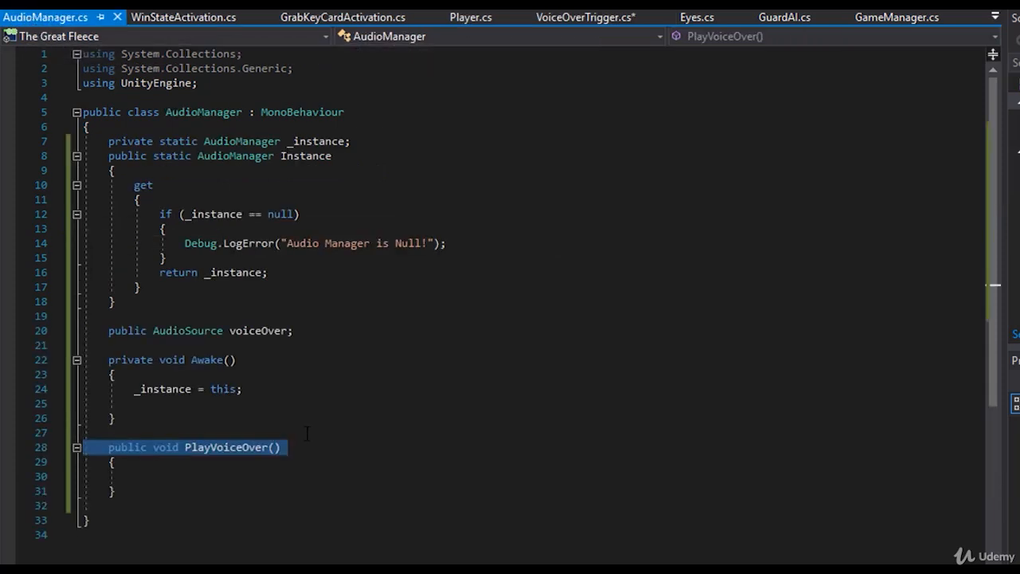
click(276, 448)
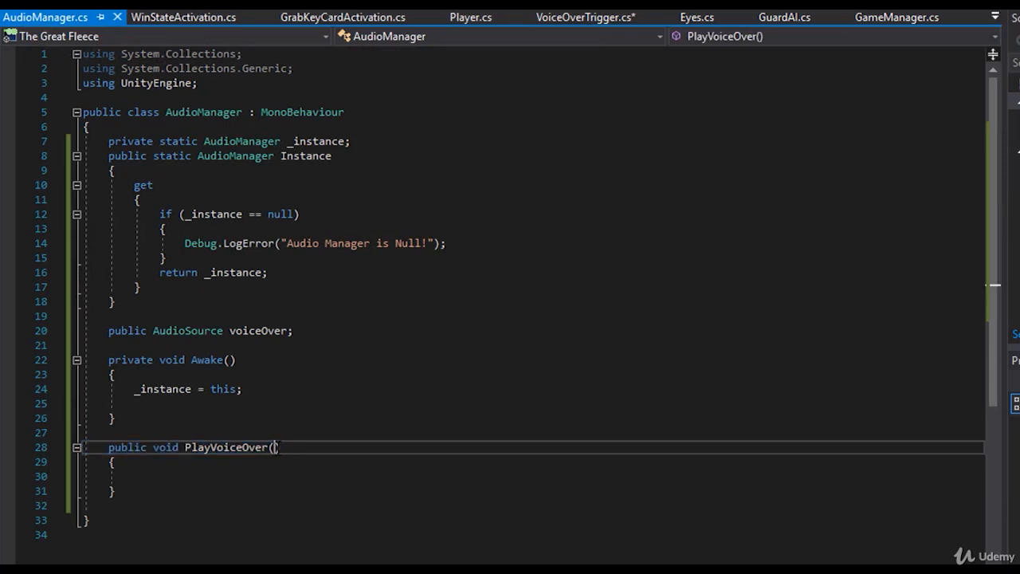
text(AudioChorusFilter)
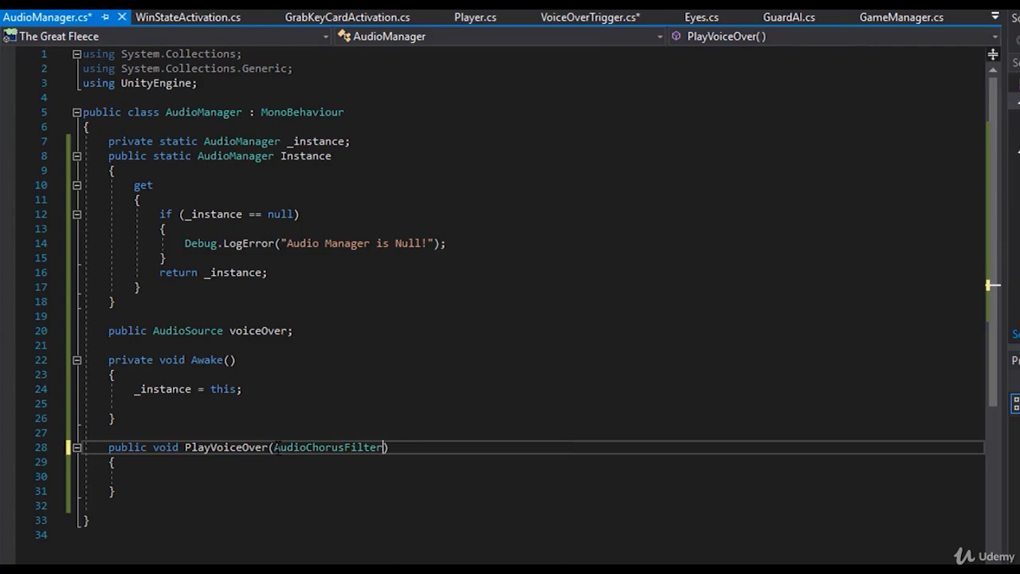
key(BackSpace)
key(BackSpace)
key(BackSpace)
key(BackSpace)
key(BackSpace)
key(BackSpace)
key(BackSpace)
key(BackSpace)
key(BackSpace)
key(BackSpace)
key(BackSpace)
key(BackSpace)
key(BackSpace)
key(BackSpace)
key(BackSpace)
key(BackSpace)
key(BackSpace)
text(Audi)
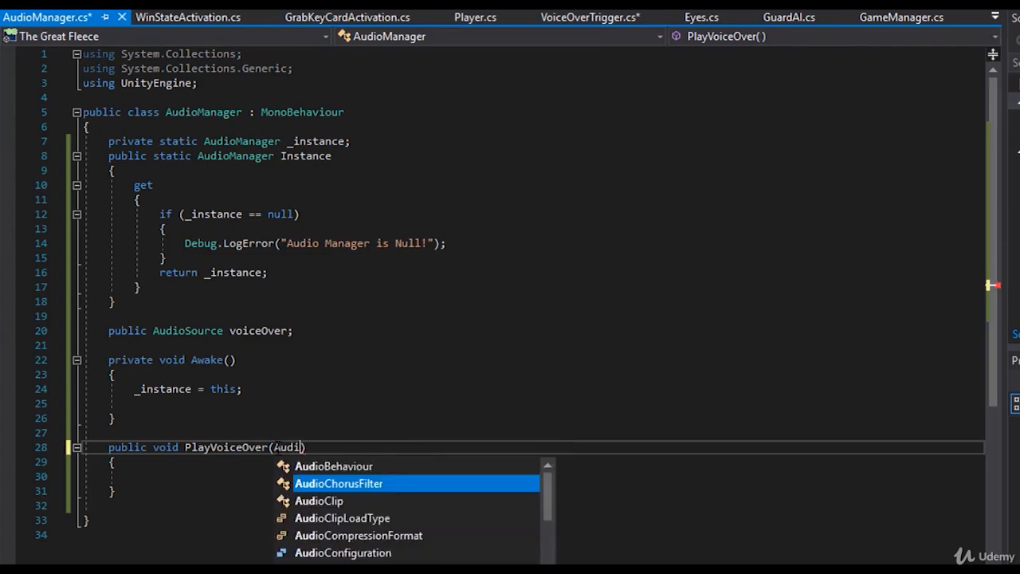
text(oClip)
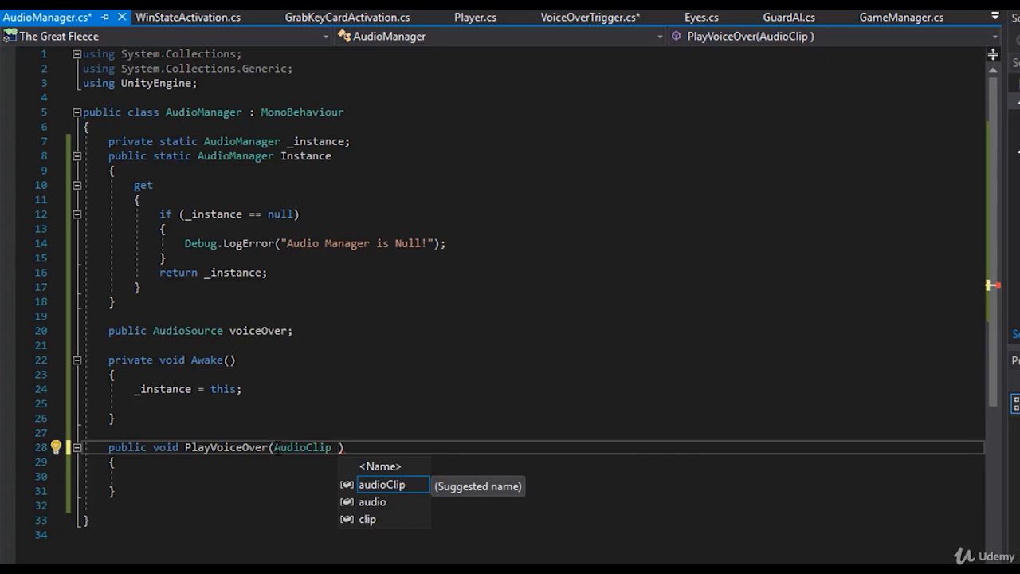
text(clipTo)
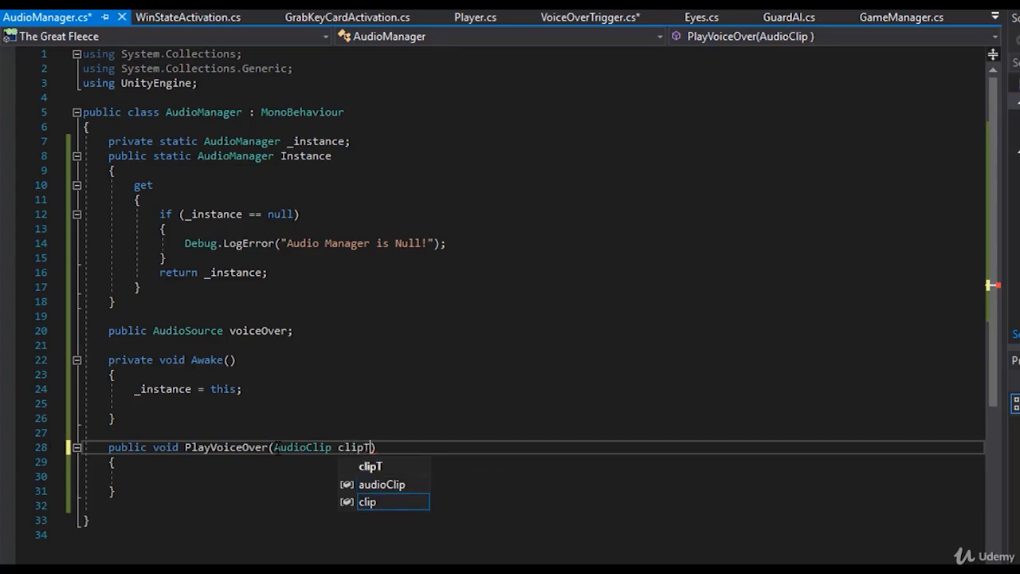
text(Play)
key(Escape)
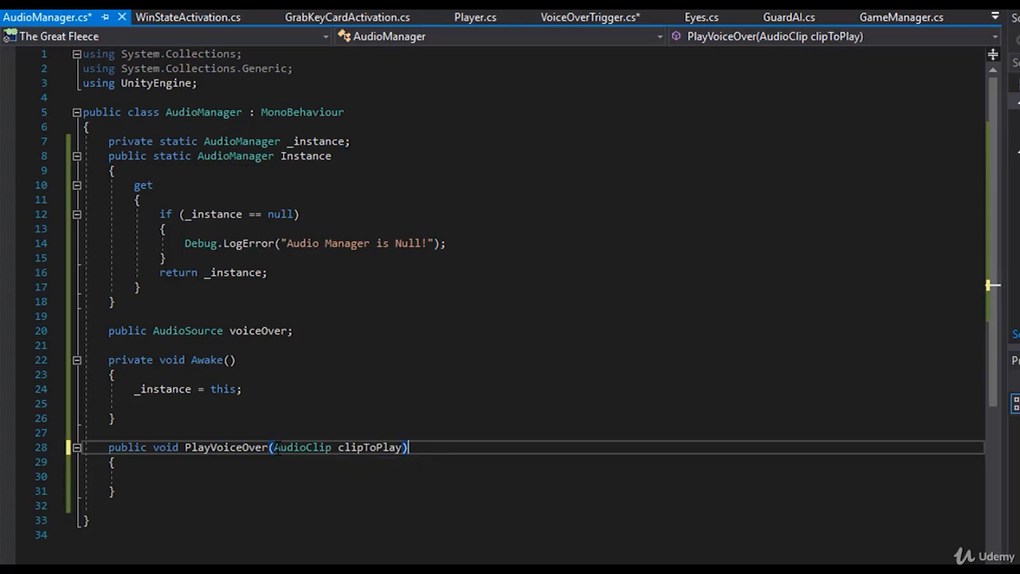
key(ctrl+s)
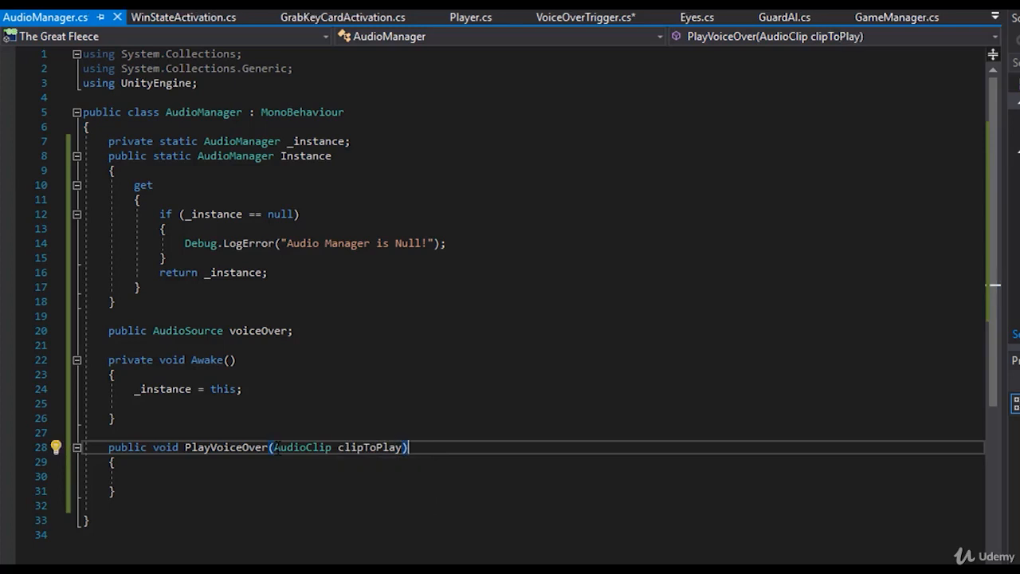
- In VoiceOverTrigger.cs, rewrite the PlayVoiceOver call so it passes clipToPlay as its argument, and save the script
click(558, 17)
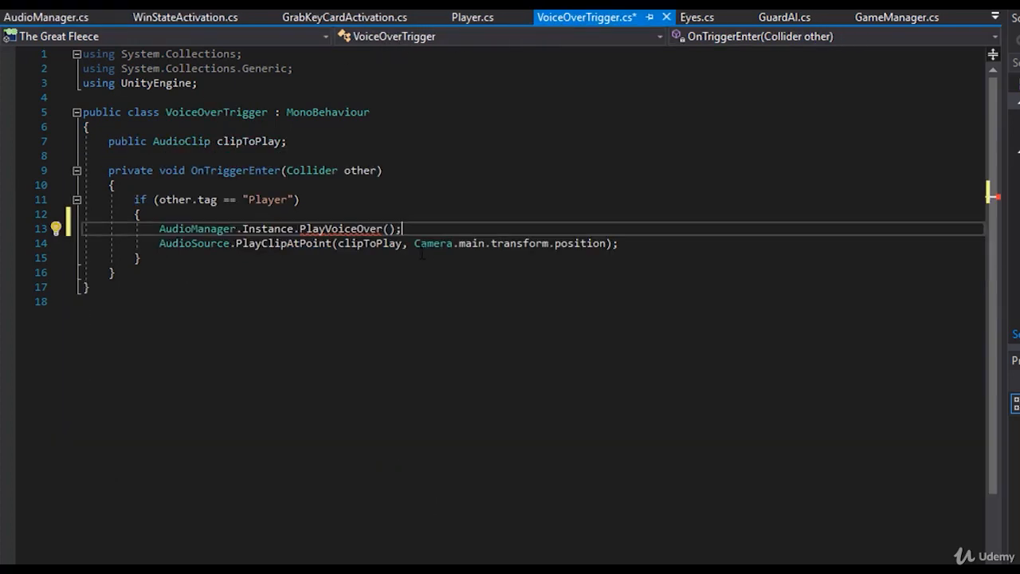
drag(404, 229, 300, 229)
key(BackSpace)
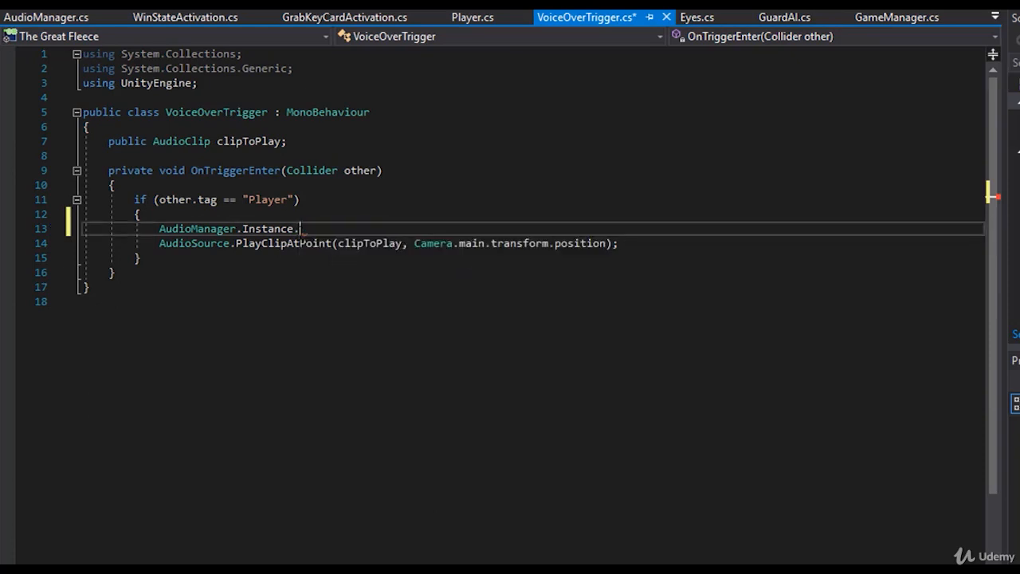
text(play)
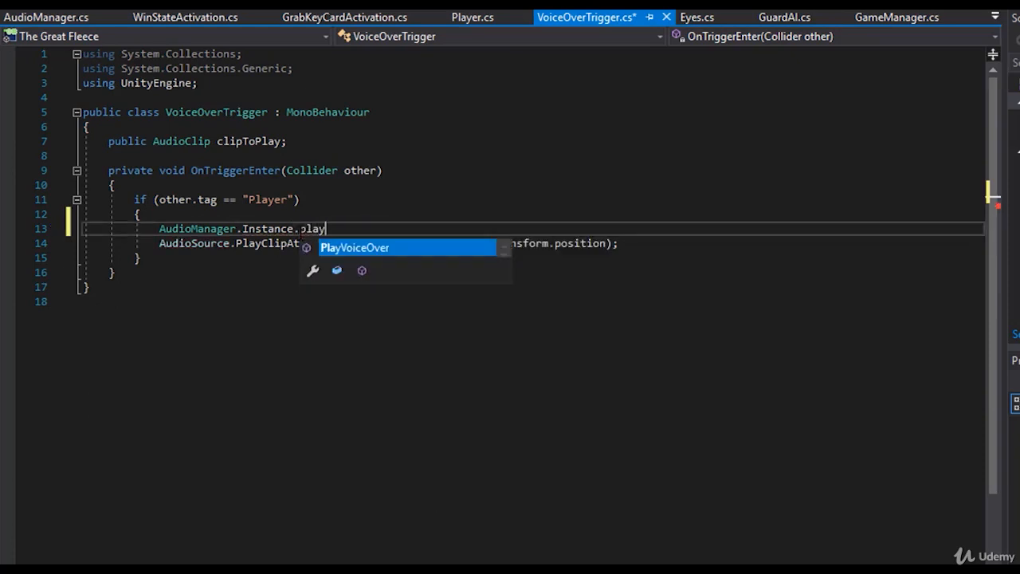
key(Tab)
text(()
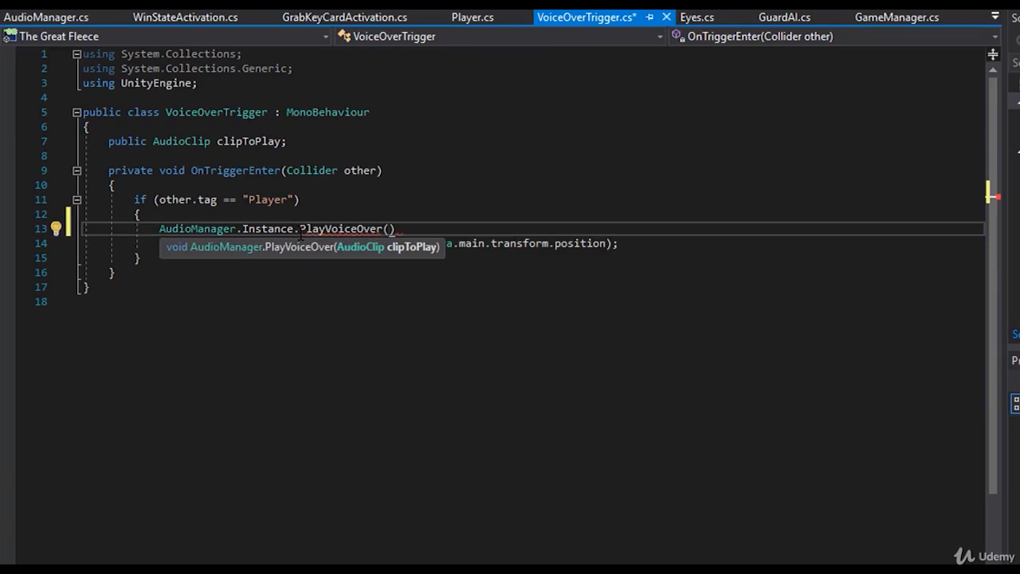
text(cliptp)
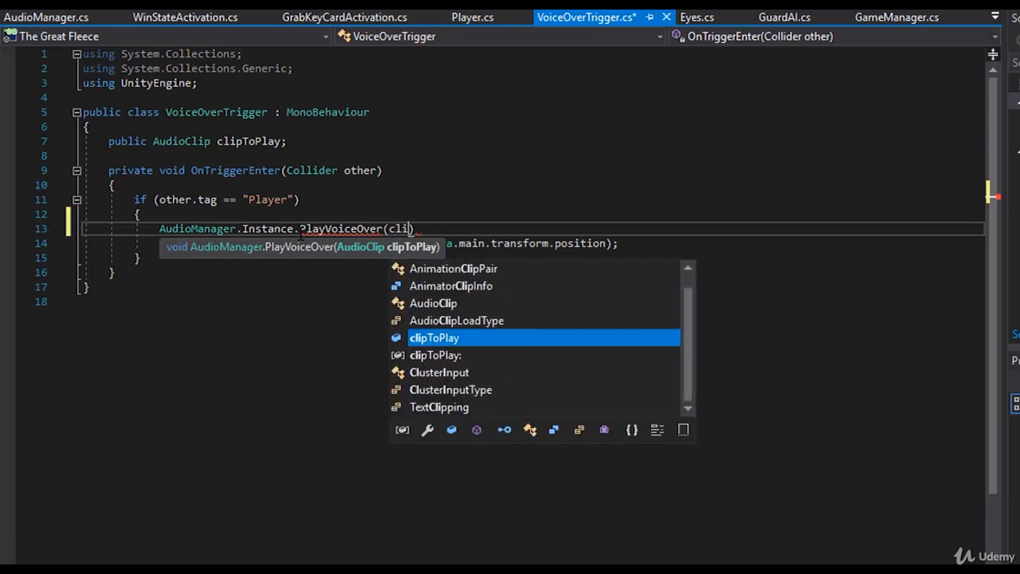
key(Tab)
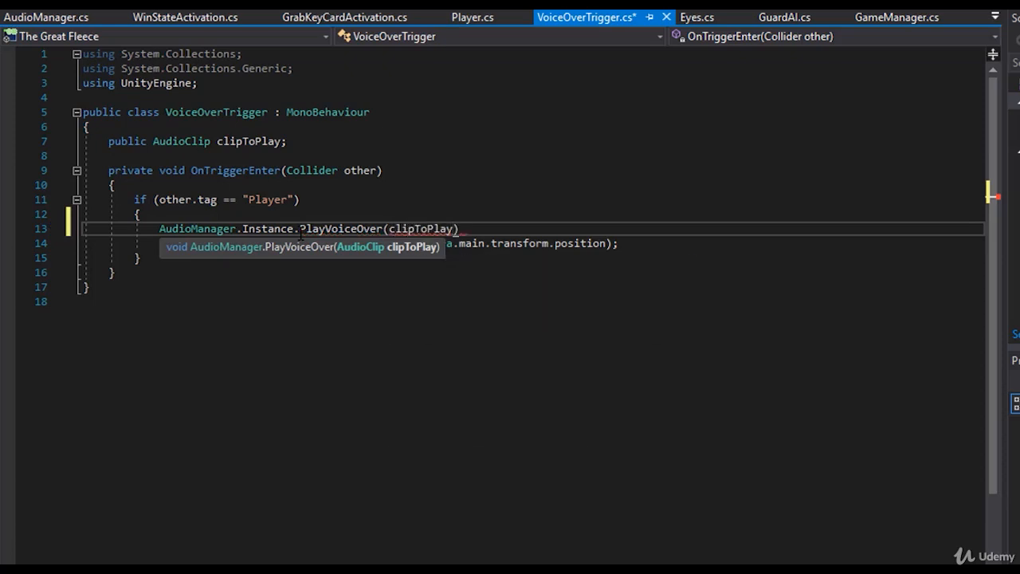
text();)
key(ctrl+s)
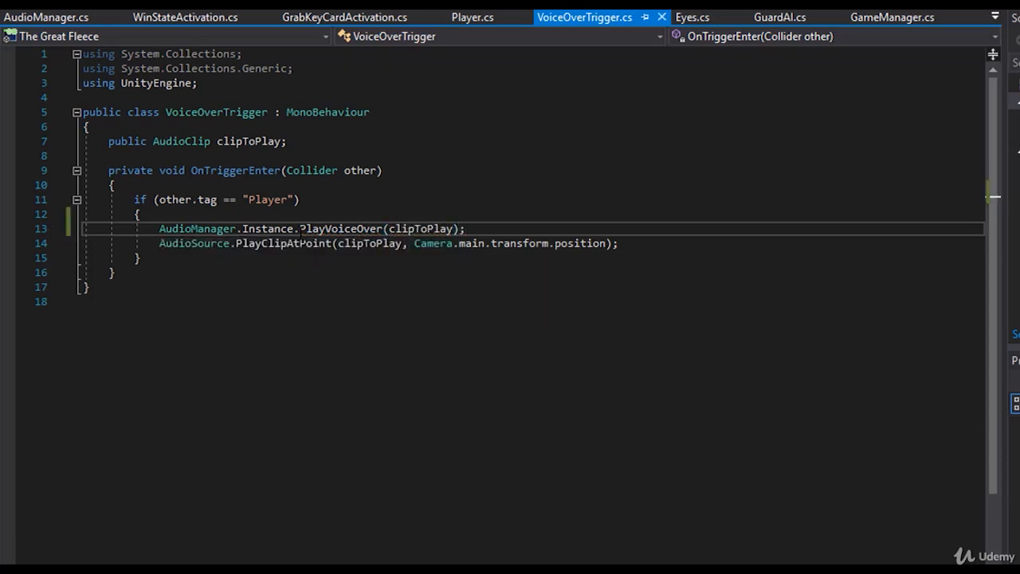
- In AudioManager.cs, add "voiceOver.clip = clipToPlay;" to the body of PlayVoiceOver and save the script
click(32, 16)
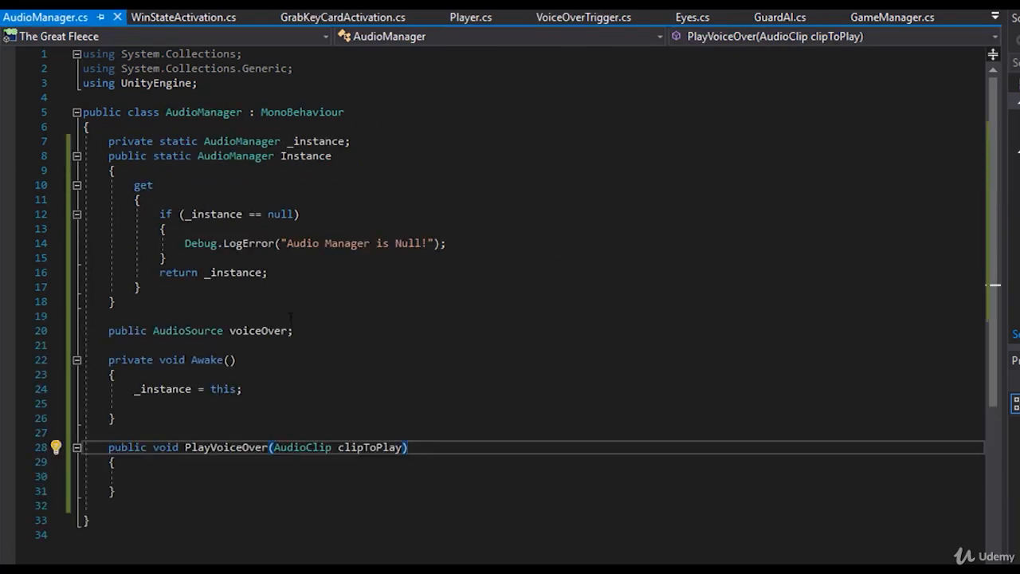
drag(415, 447, 95, 447)
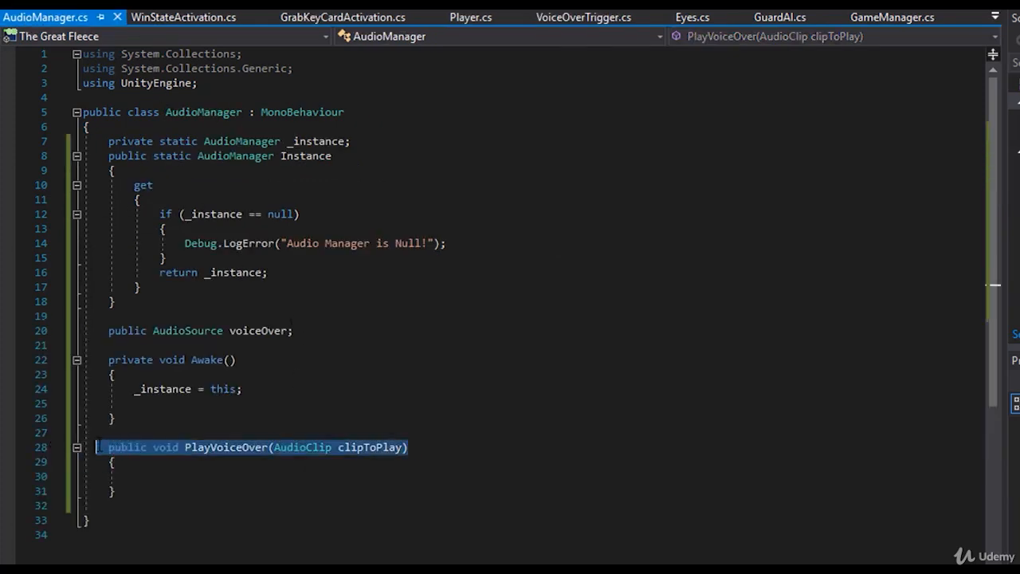
double_click(357, 447)
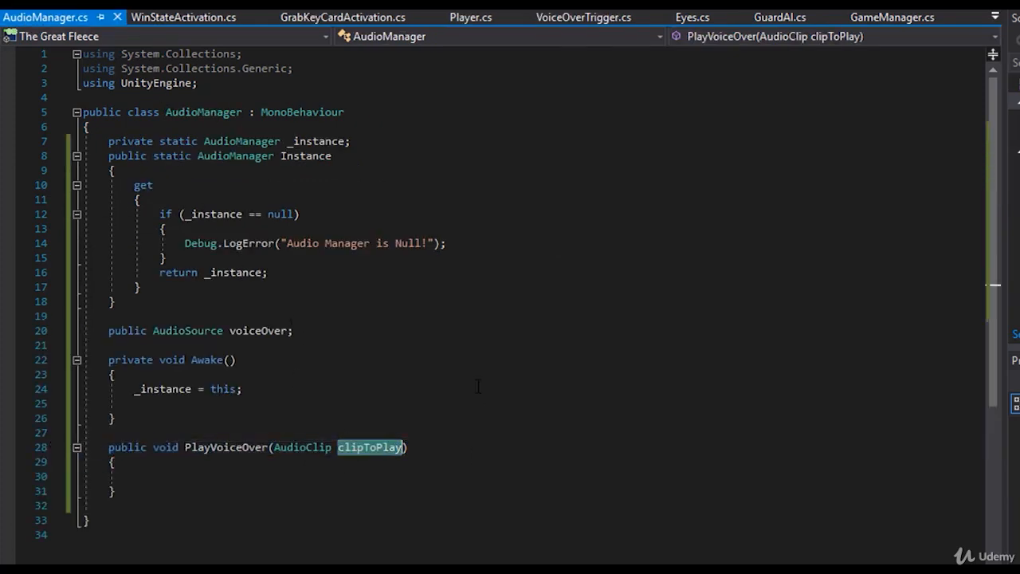
click(157, 476)
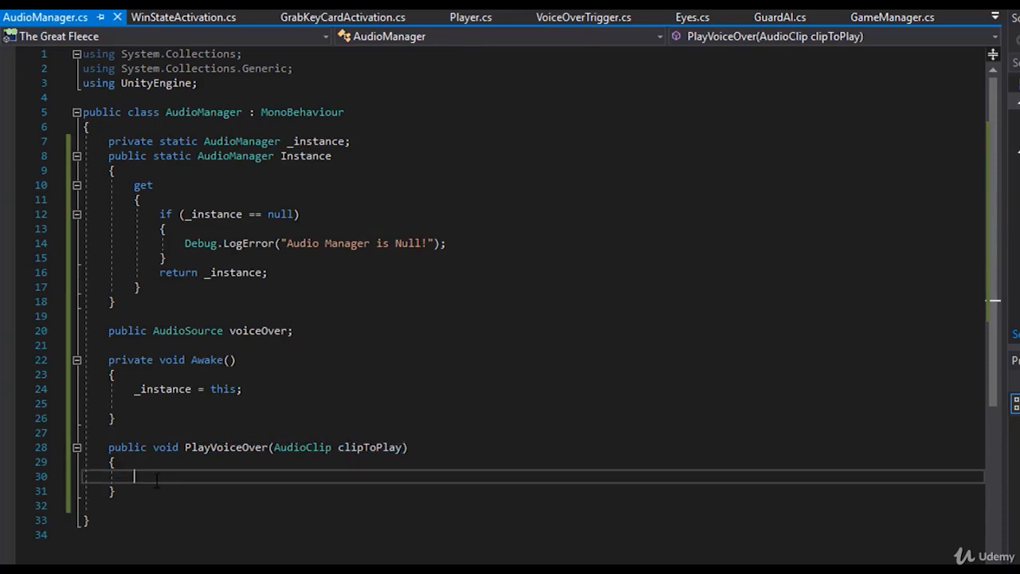
text(voiceOver.cli)
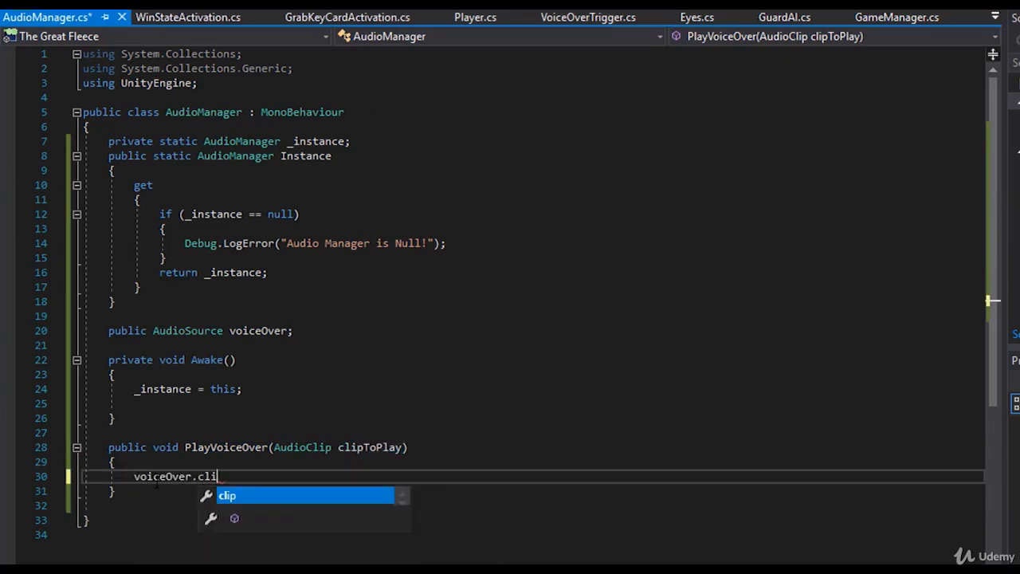
key(Tab)
text(= clip)
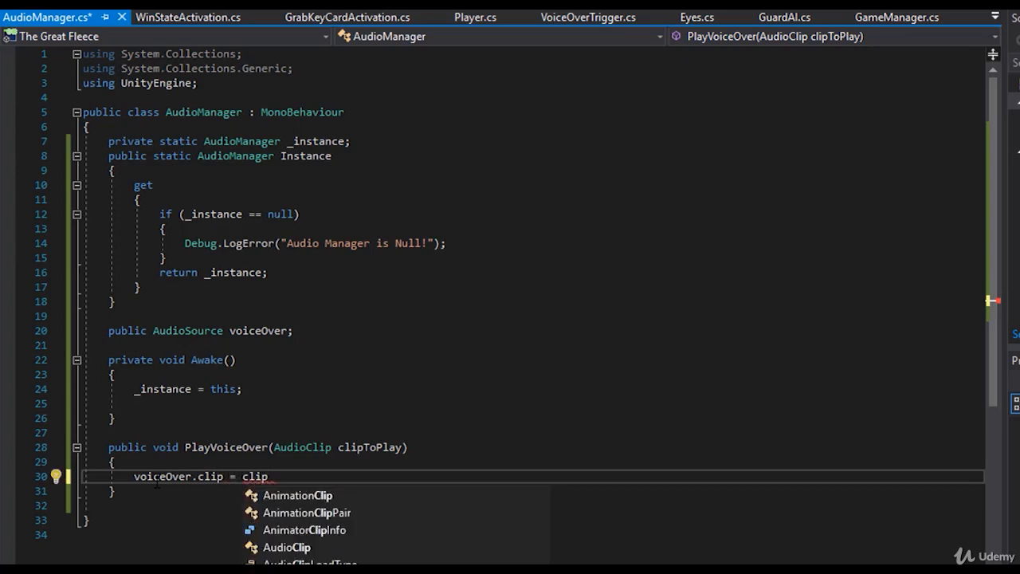
text(ToPlay;)
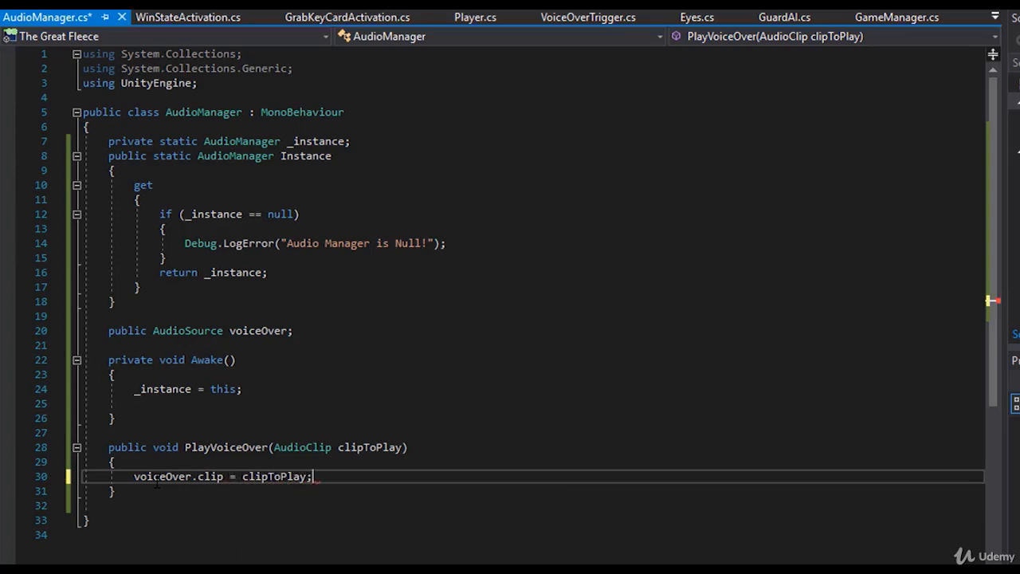
key(ctrl+s)
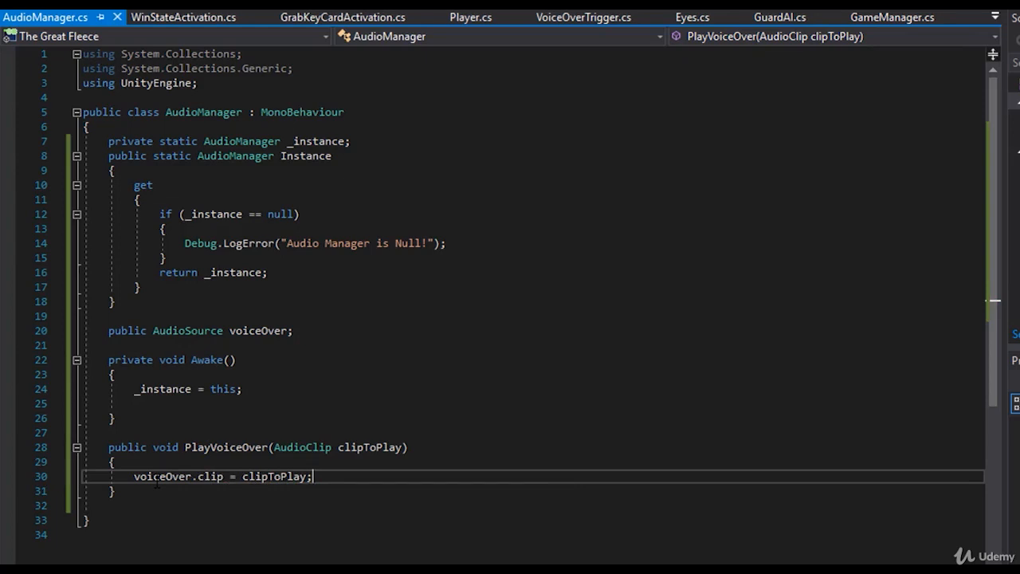
- Add "voiceOver.Play();" below the clip assignment in the PlayVoiceOver method
key(Return)
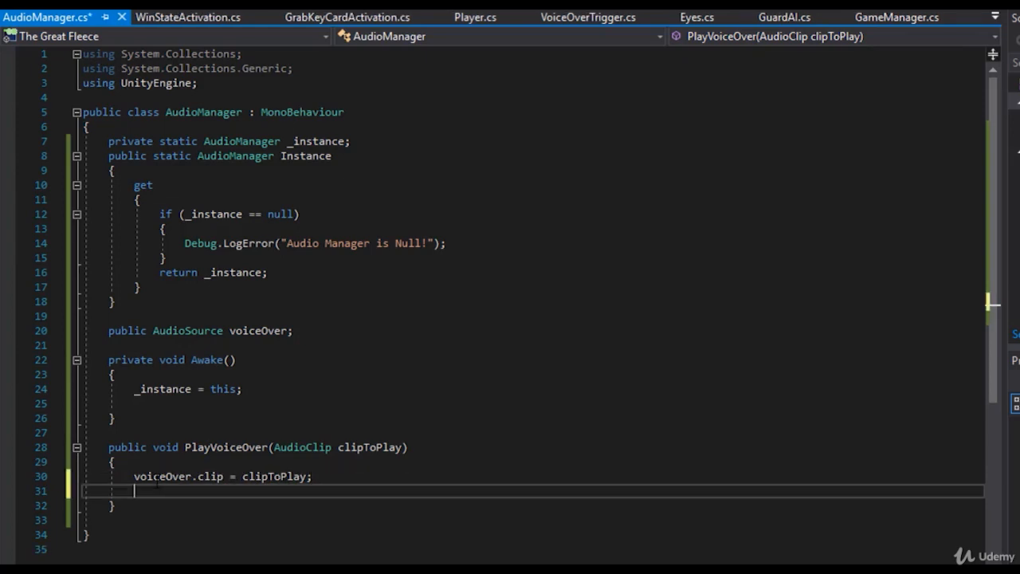
text(voiceOver.play)
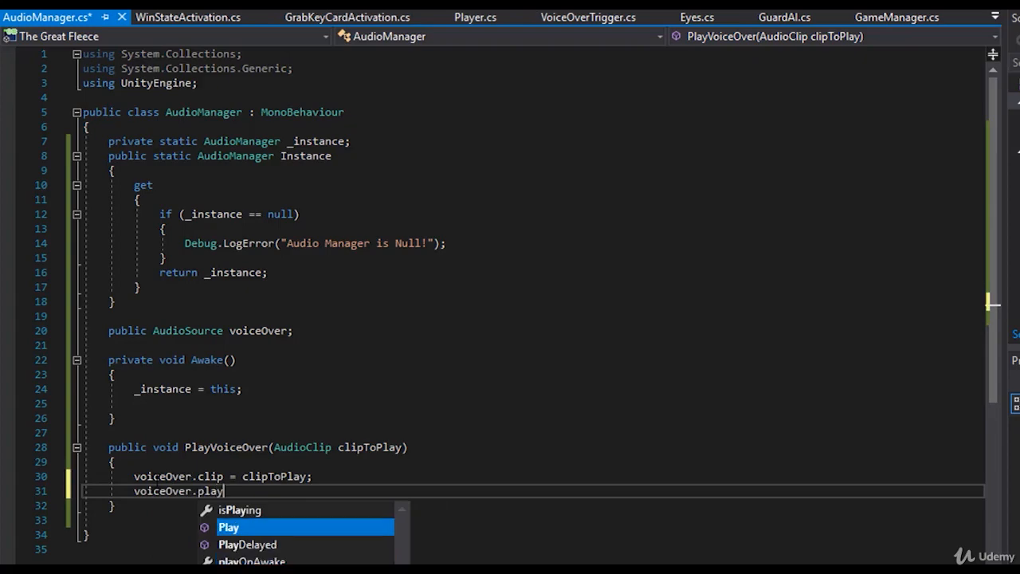
key(Tab)
text(();)
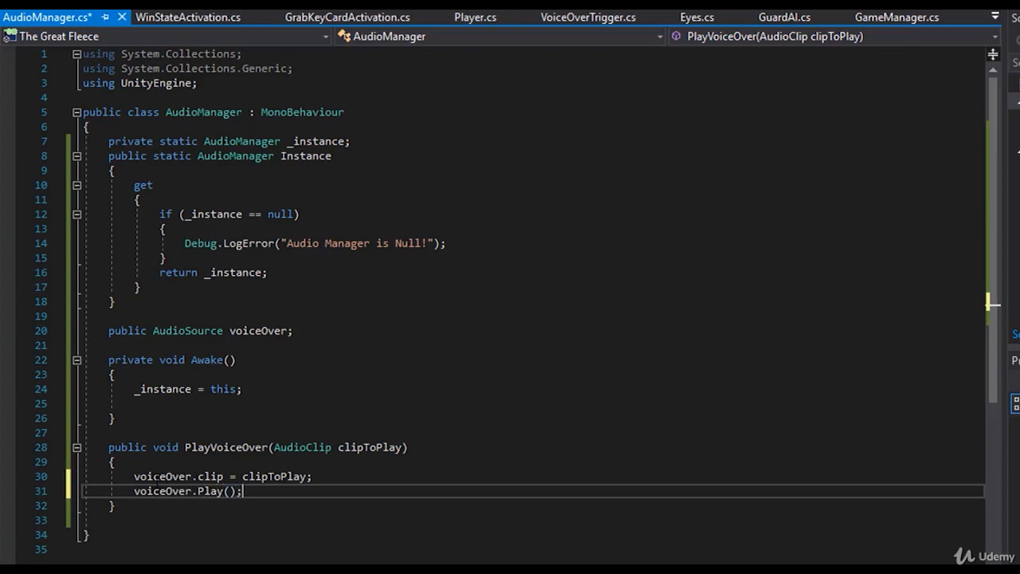
- Save AudioManager.cs, switch to Unity and play-test the scene with the VO audio source selected
key(ctrl+s)
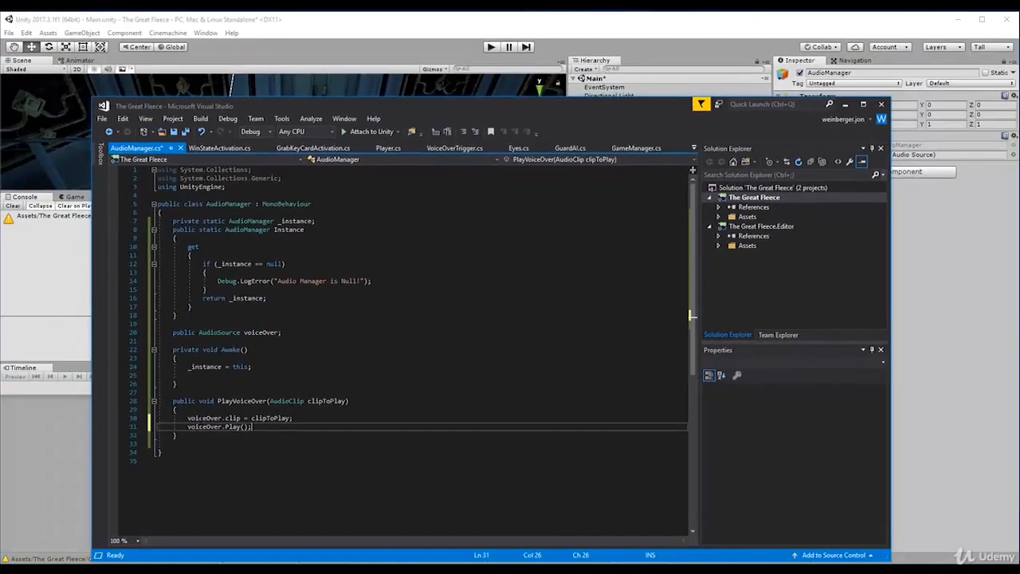
click(31, 297)
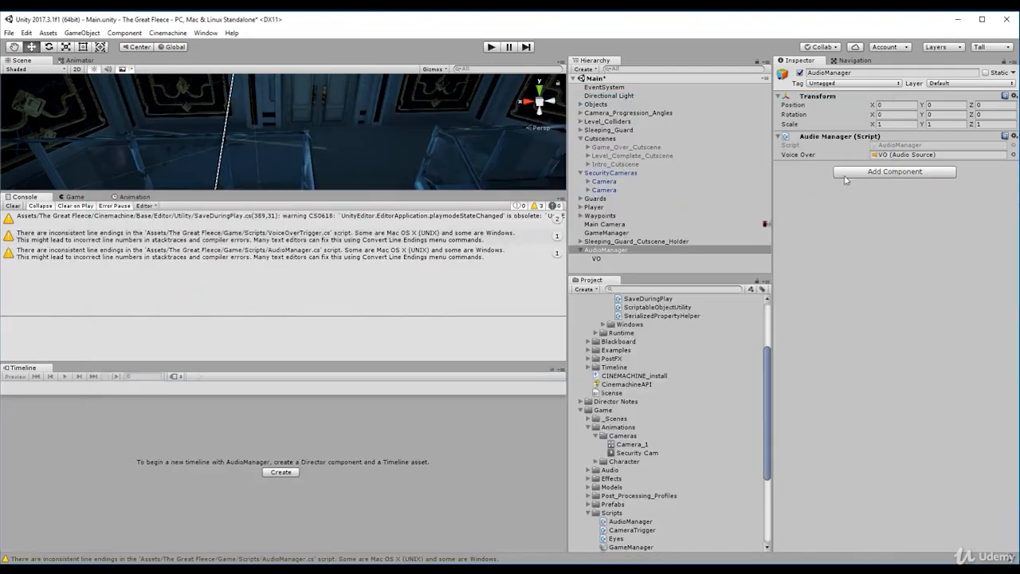
click(893, 154)
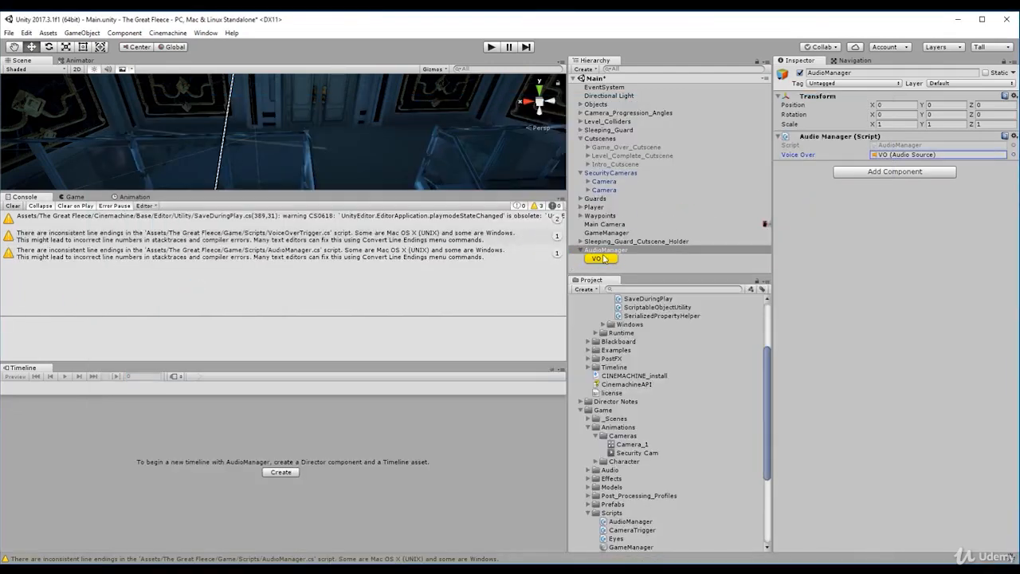
click(601, 259)
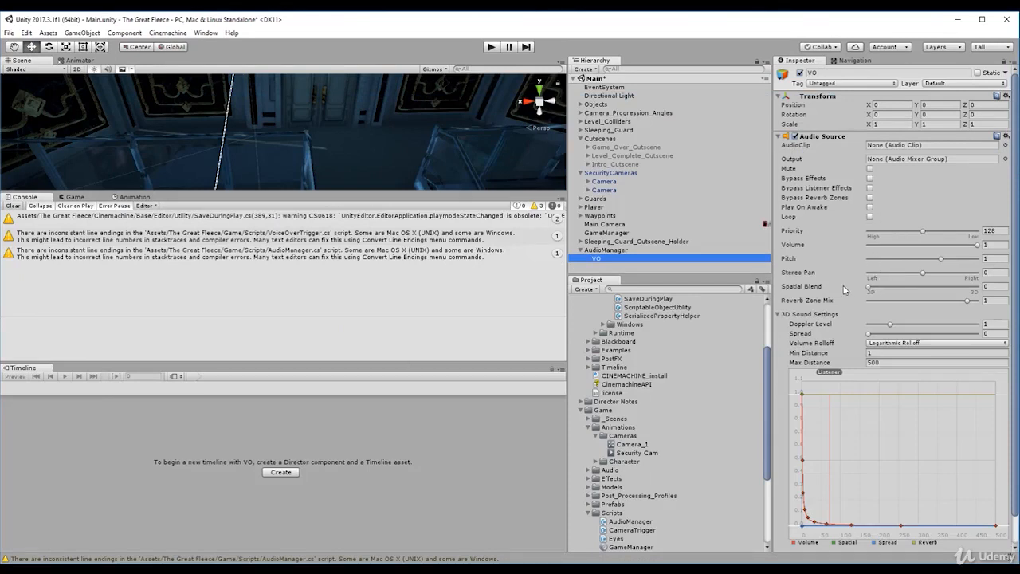
click(494, 47)
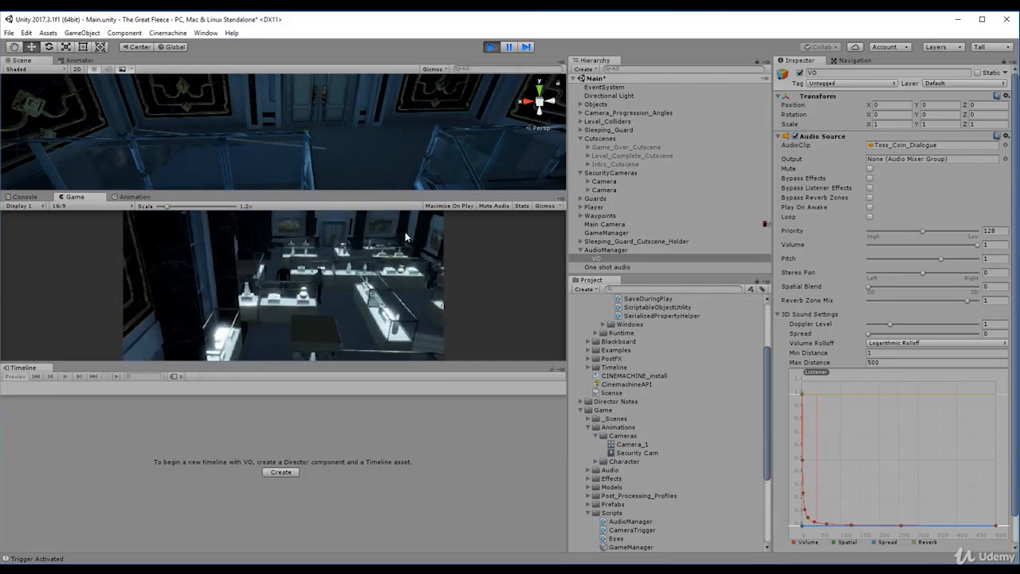
click(491, 46)
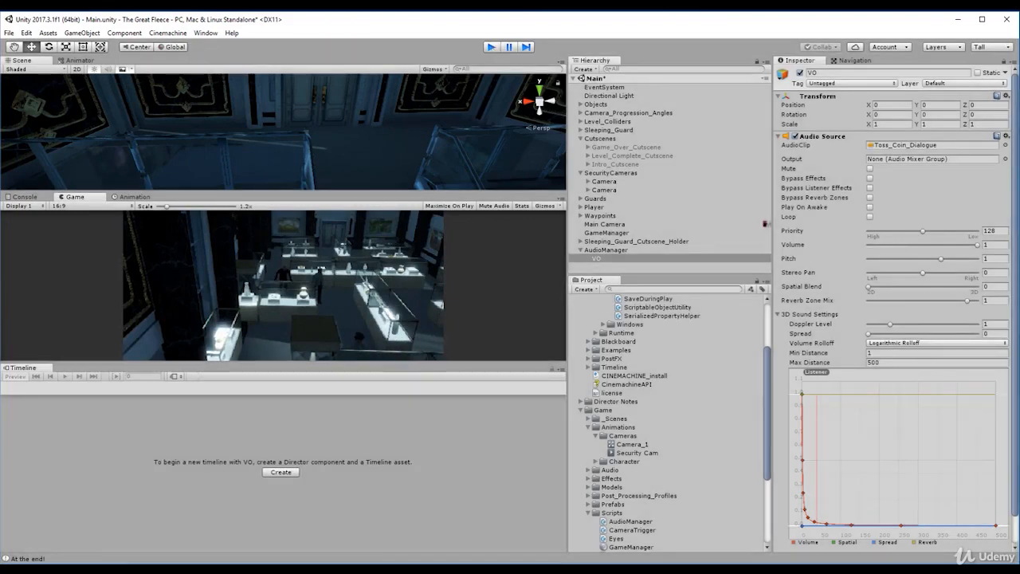
- In Visual Studio, delete the AudioSource.PlayClipAtPoint line from VoiceOverTrigger.cs and save the script
key(alt+Tab)
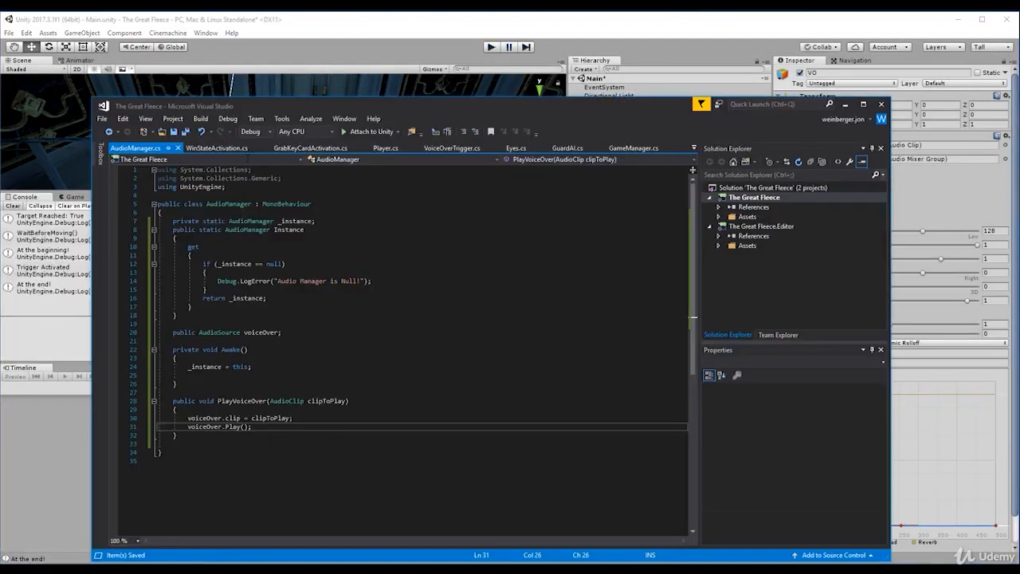
click(439, 151)
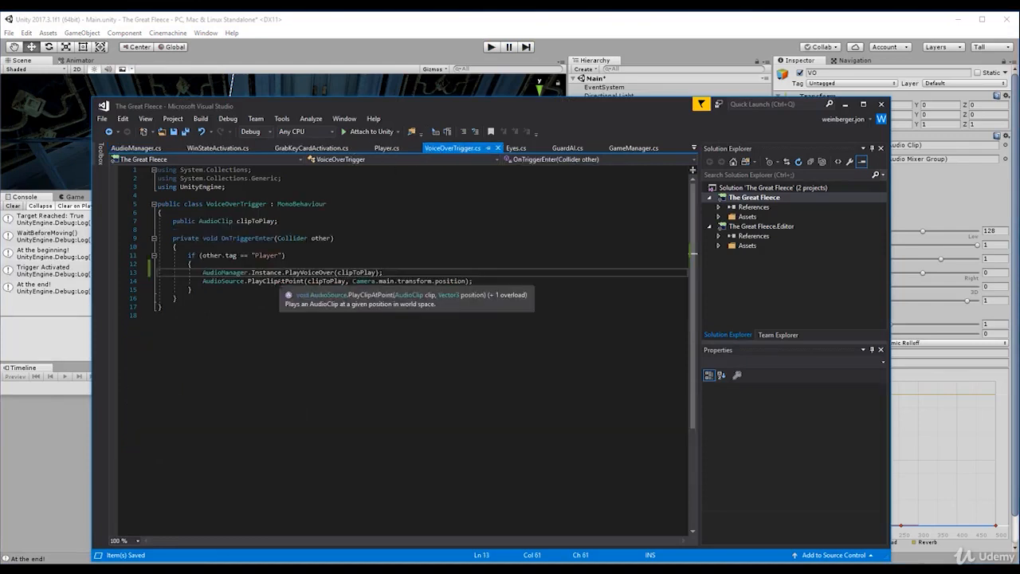
triple_click(231, 281)
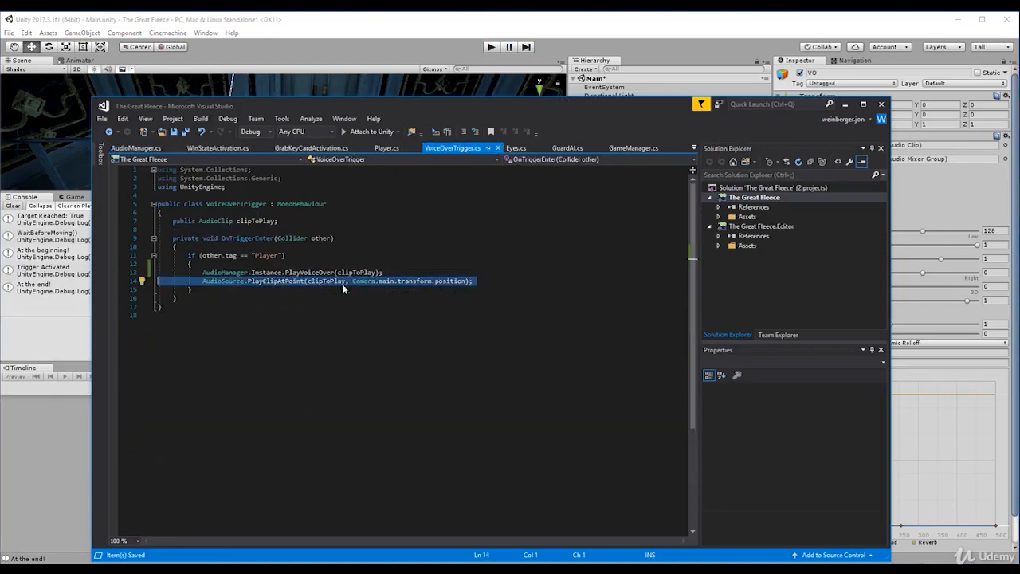
key(Delete)
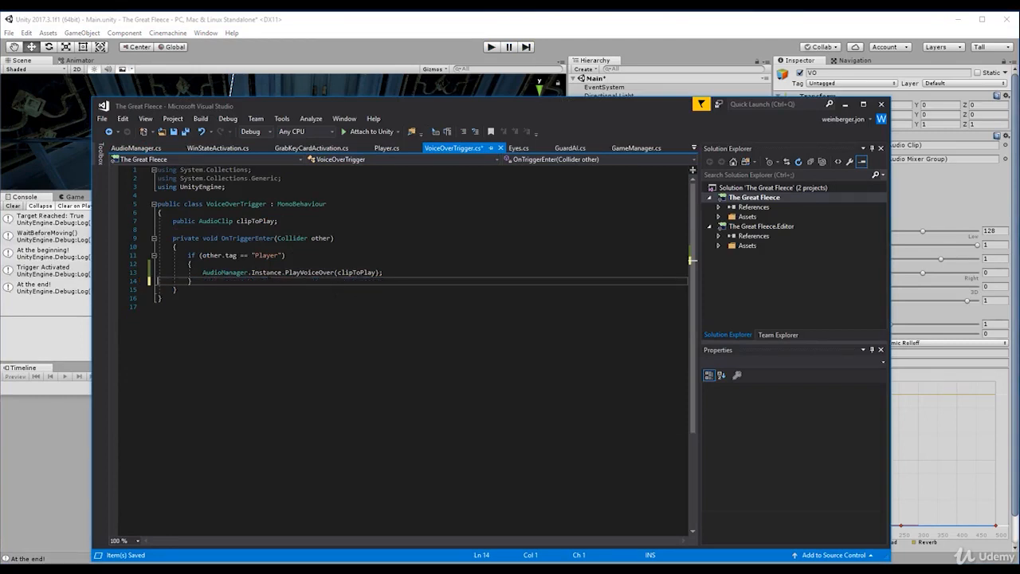
triple_click(268, 274)
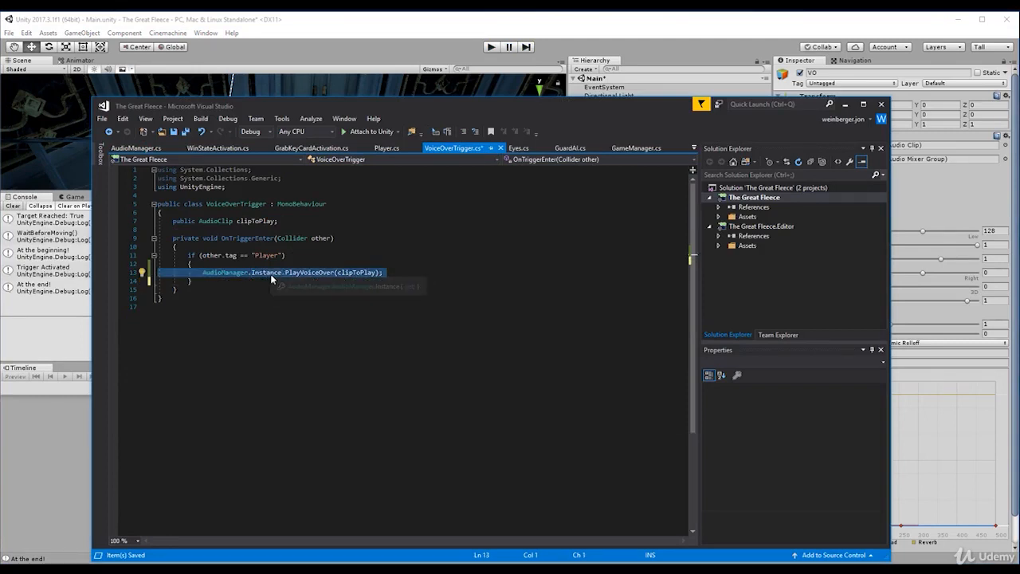
key(ctrl+s)
- Switch to Unity, play-test the scene and lower the VO audio source's volume to 0.721 while it runs
click(59, 346)
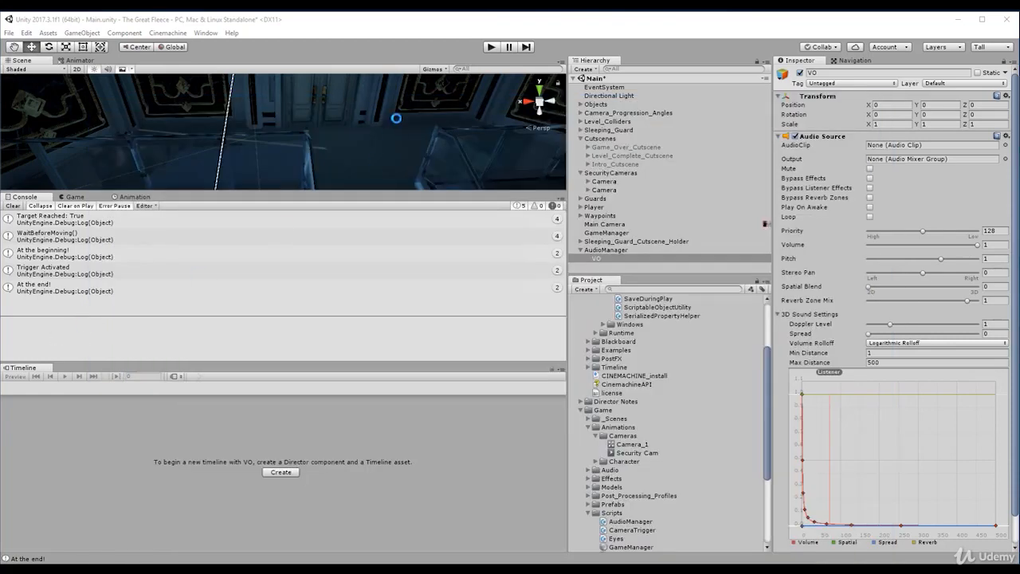
click(492, 49)
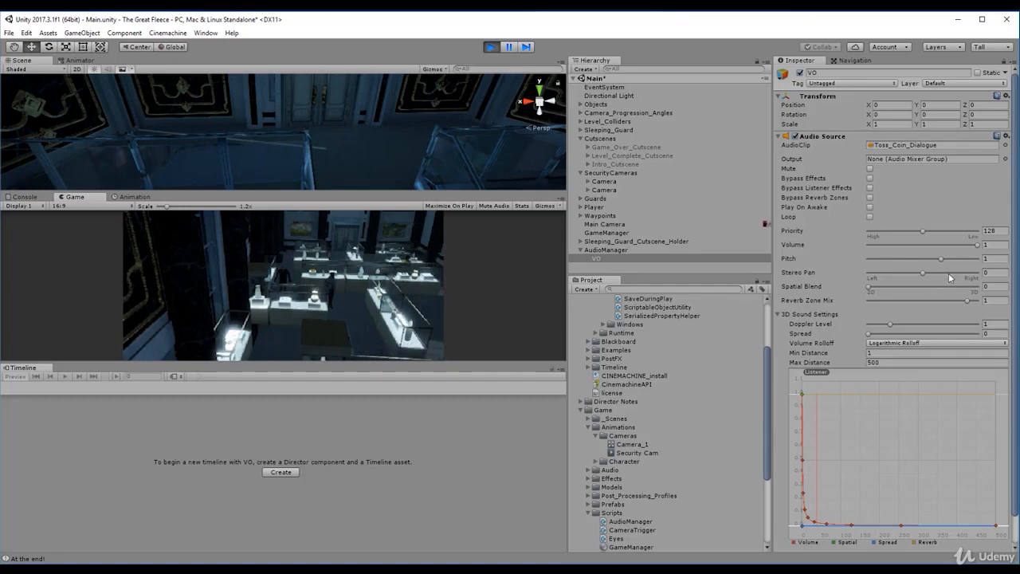
drag(978, 244, 953, 250)
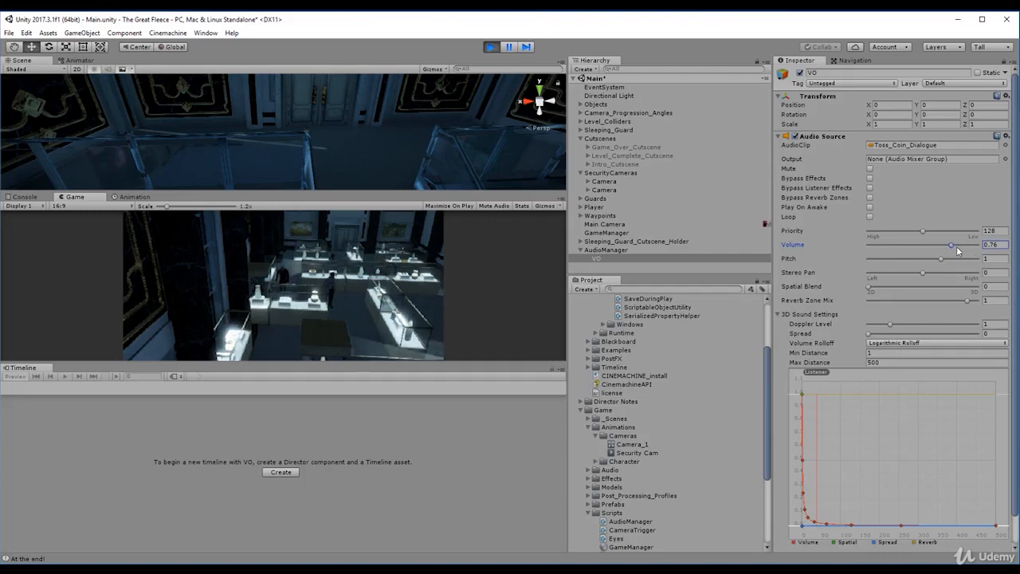
mouse_move(950, 244)
mouse_down()
mouse_move(938, 246)
mouse_move(948, 251)
mouse_up()
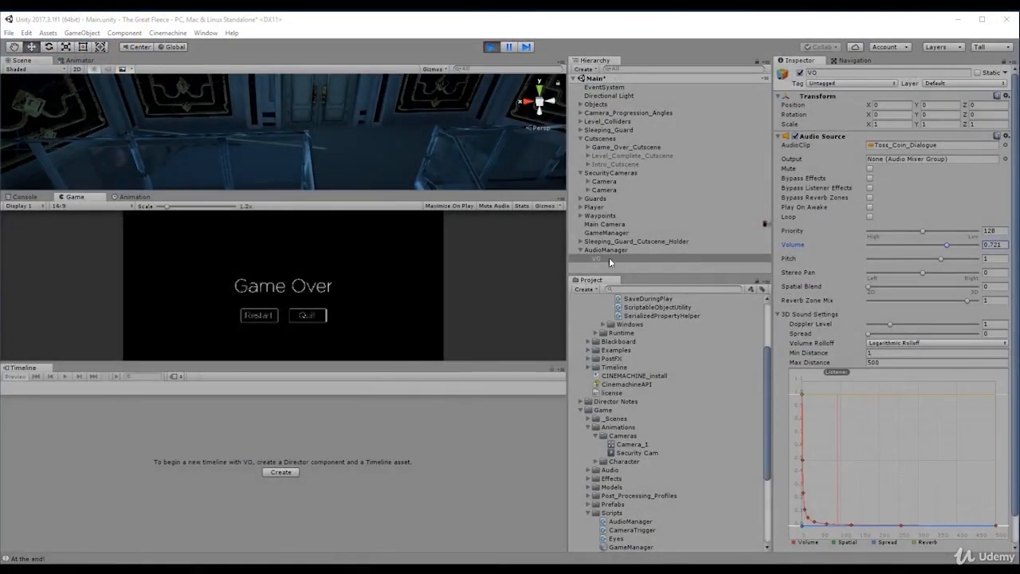
- Create an empty child object under AudioManager and name it Music
click(605, 248)
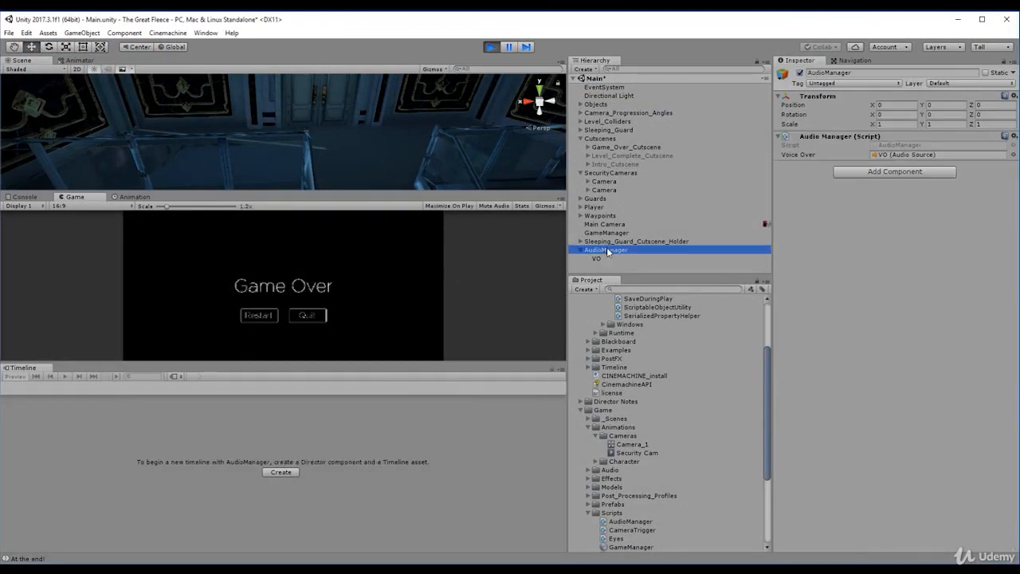
right_click(617, 258)
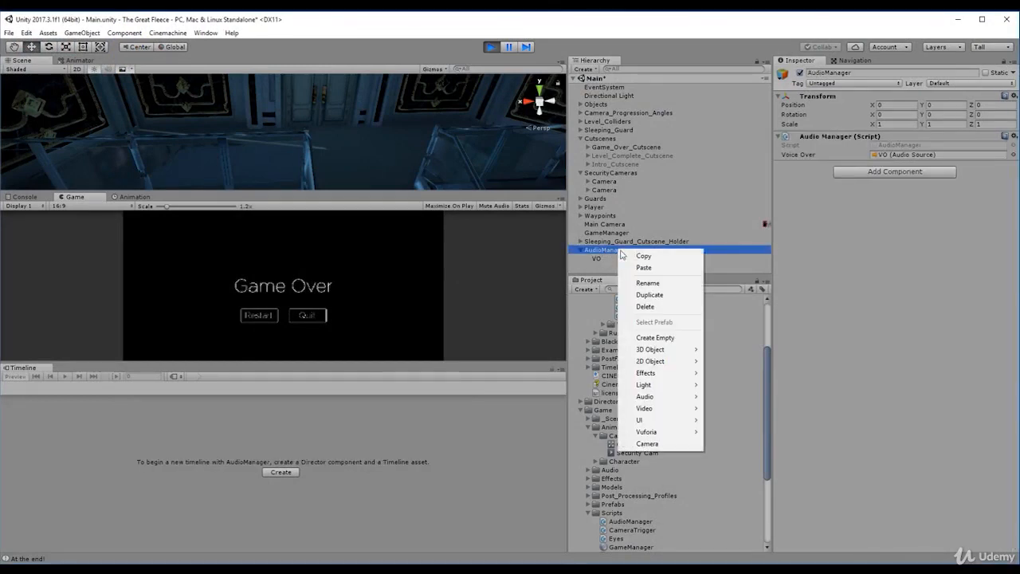
click(693, 338)
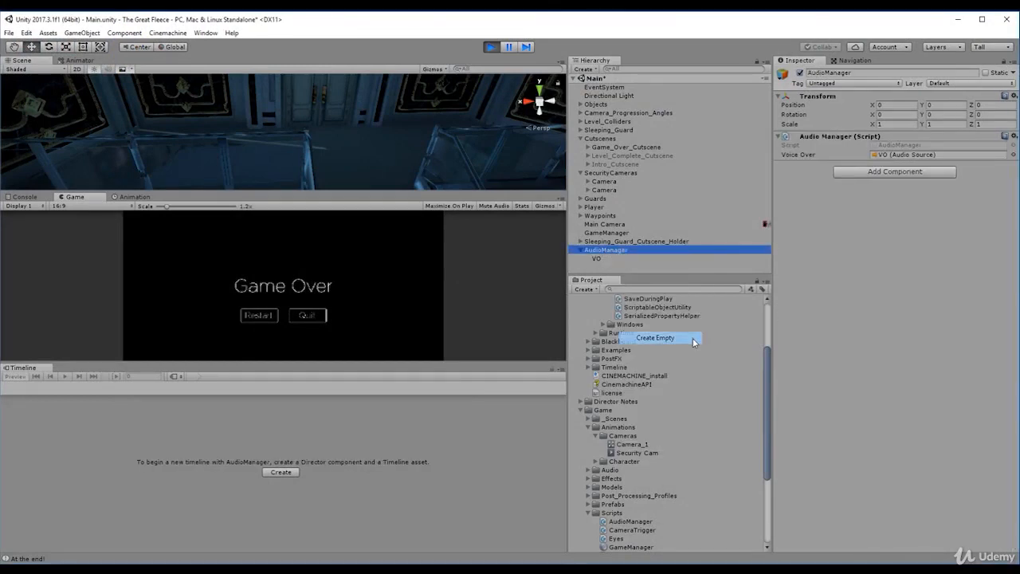
click(835, 72)
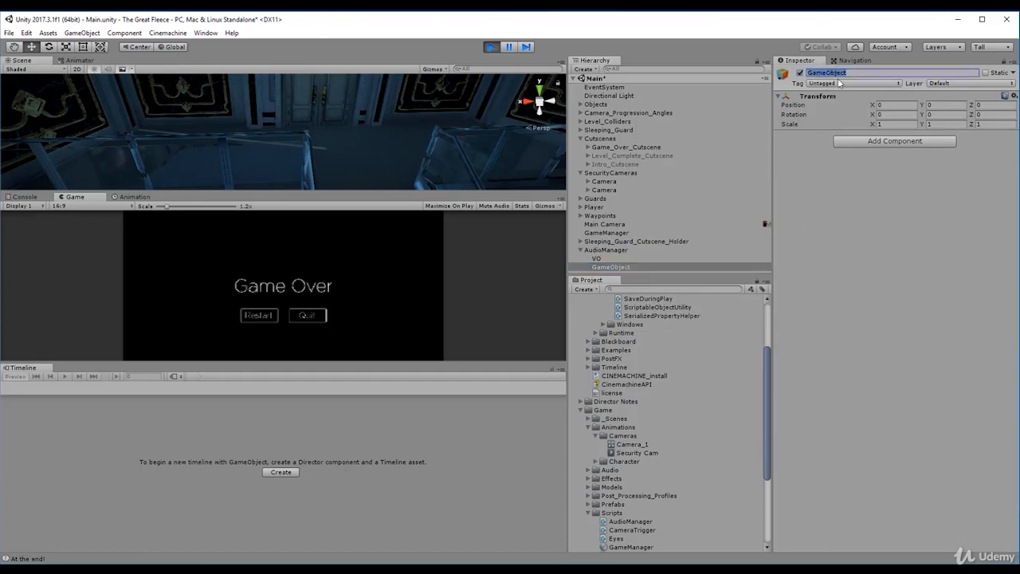
text(Music)
key(Return)
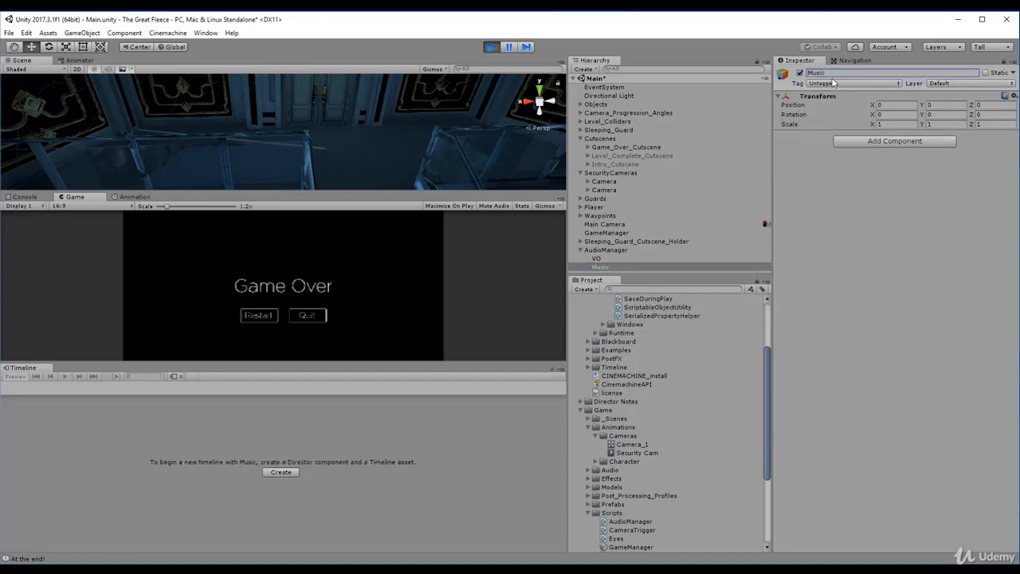
- Add an Audio Source component to the Music object
click(895, 141)
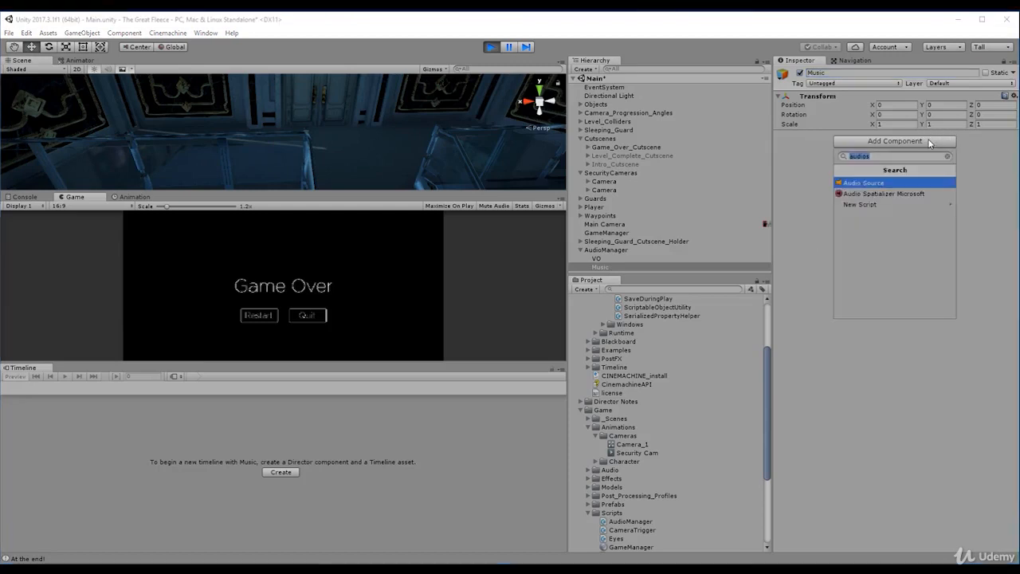
text(audios)
key(Return)
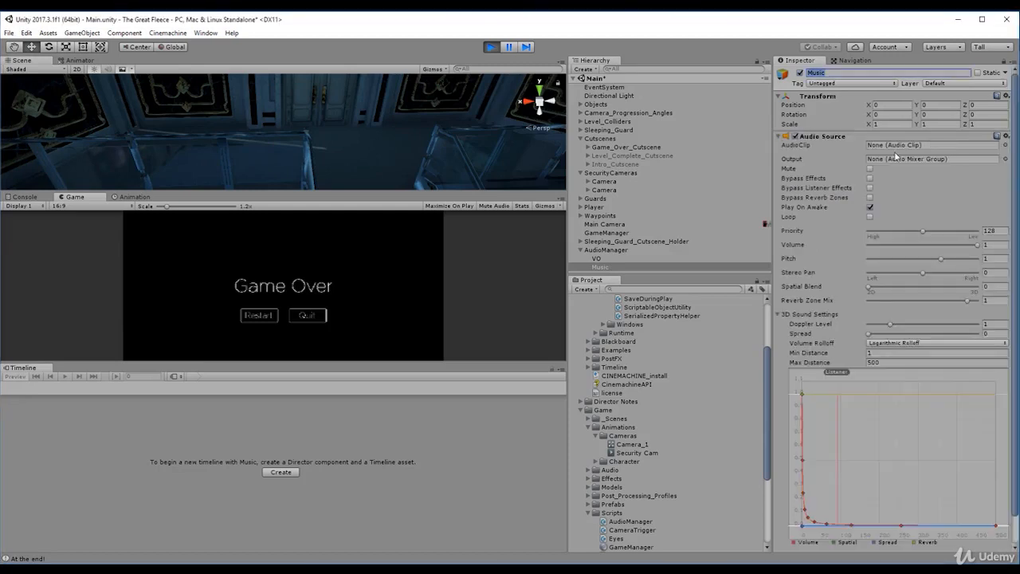
- Collapse the Cinemachine and Animations folders in the project assets
scroll(644, 388, up, 2)
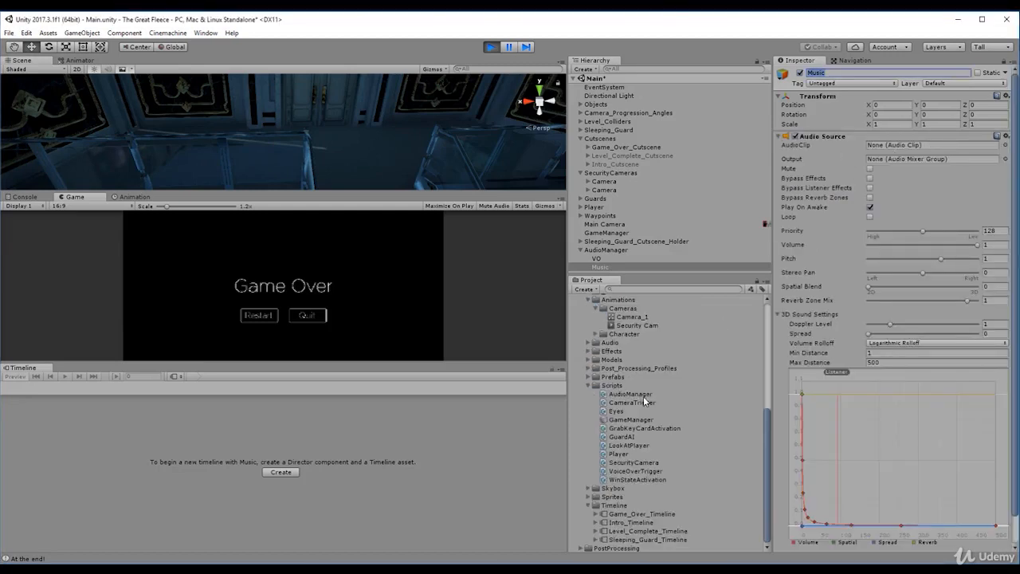
scroll(644, 400, up, 2)
scroll(642, 405, up, 1)
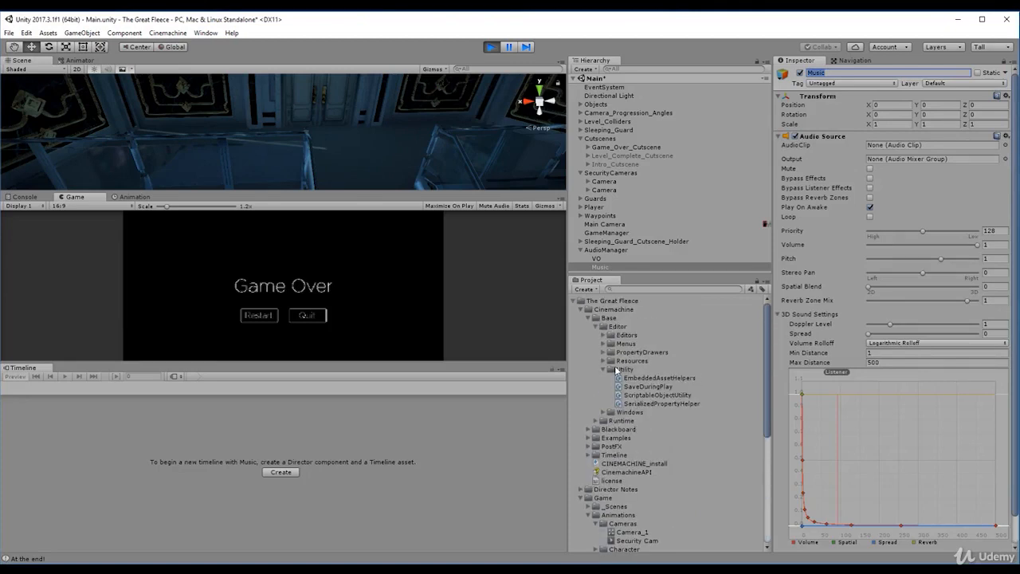
click(622, 369)
click(606, 317)
click(605, 308)
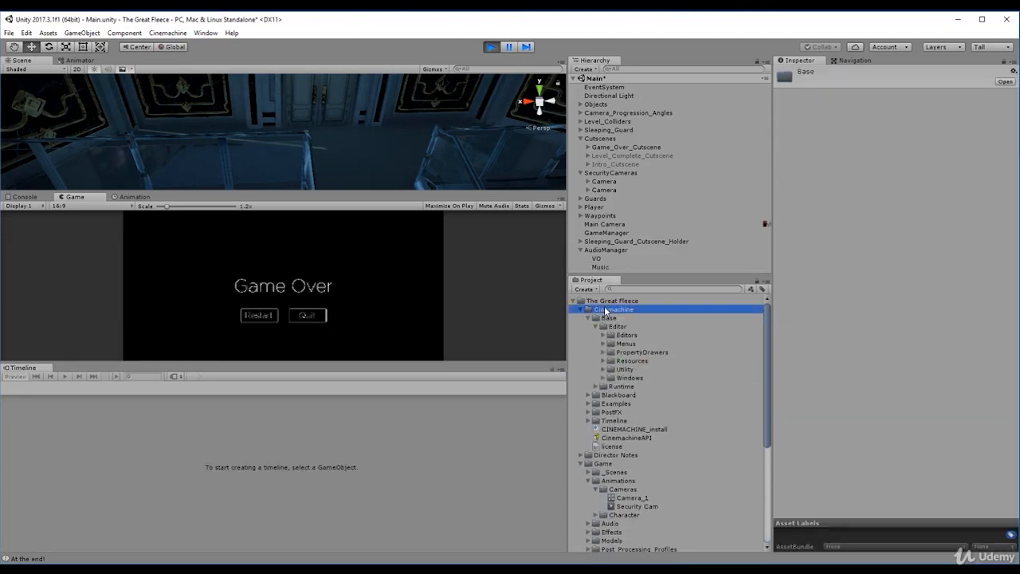
key(Left)
click(624, 353)
key(Left)
key(Left)
key(Left)
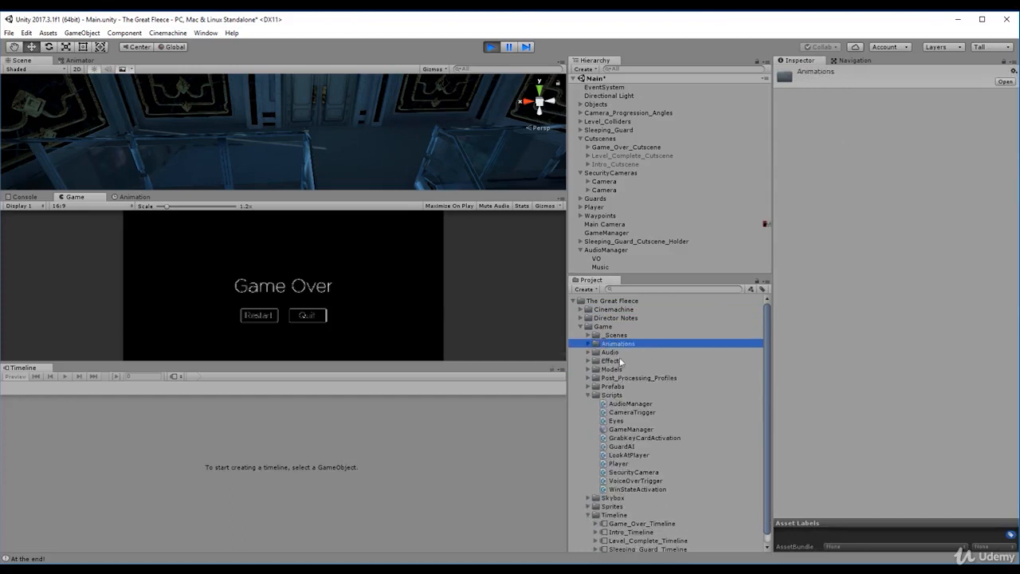
- Expand the Audio folder and its Music subfolder, and look through the music clips from Ambient_Background_Music to Win_Music
click(610, 353)
key(Right)
click(639, 361)
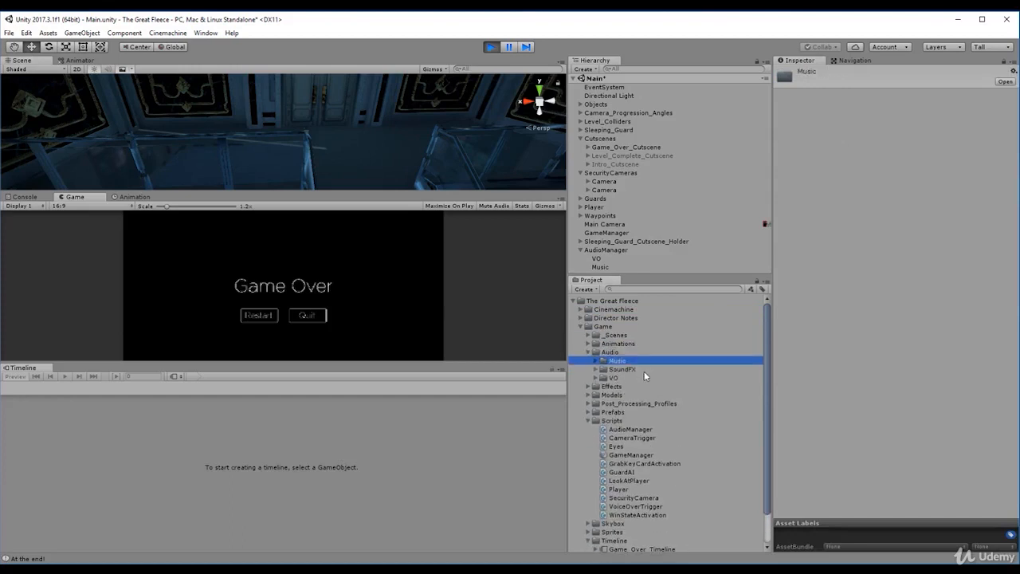
key(Right)
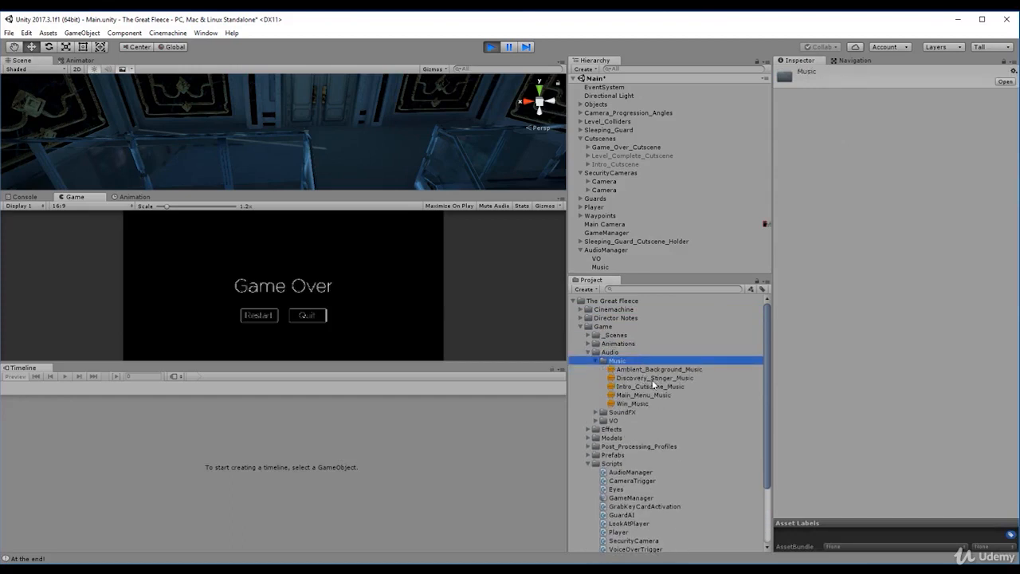
click(652, 380)
click(649, 386)
click(642, 395)
click(637, 403)
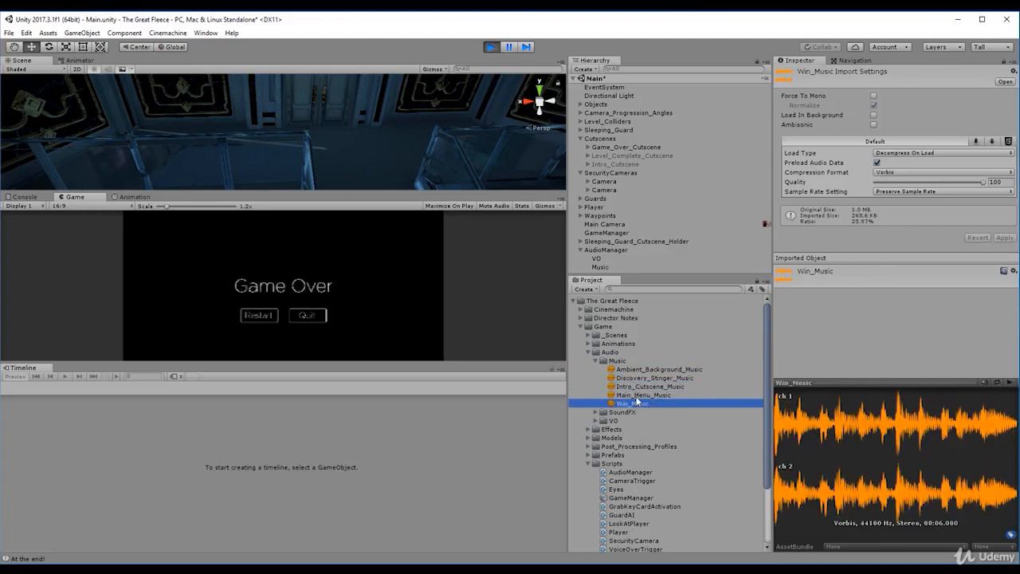
click(641, 394)
click(643, 386)
click(644, 378)
click(644, 370)
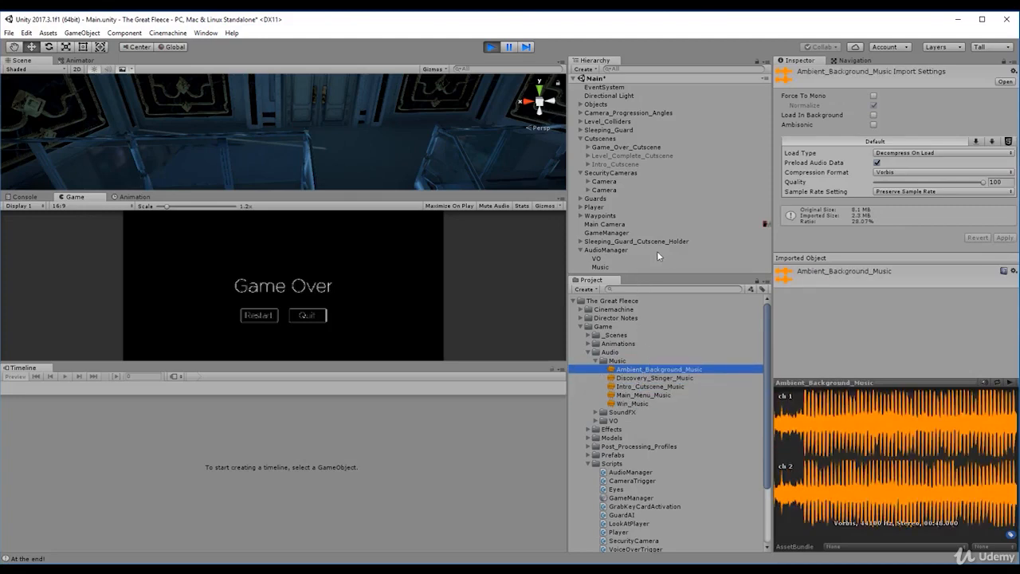
- Assign Ambient_Background_Music as the Music object's audio clip and lower its volume to 0.749
click(601, 265)
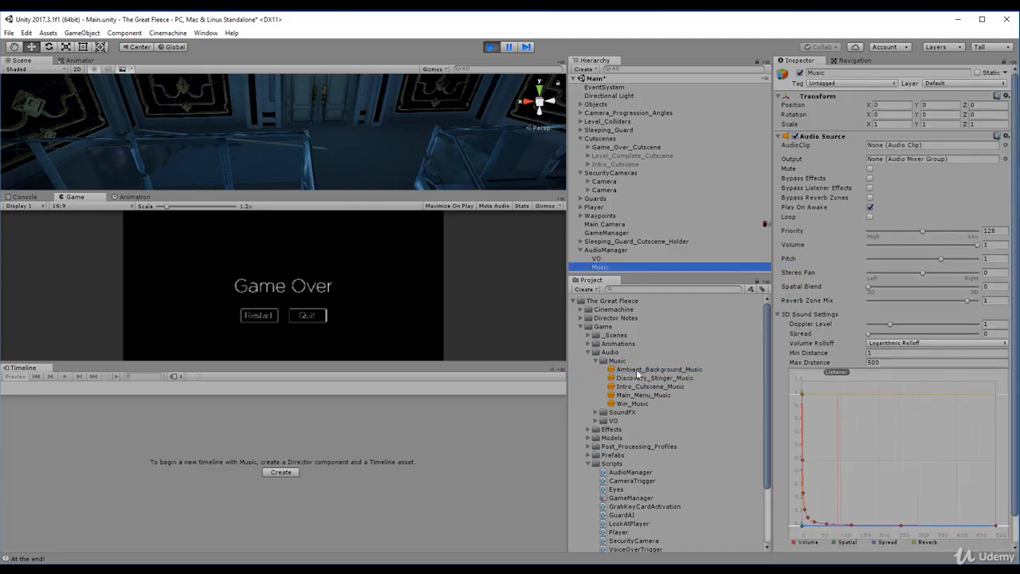
click(637, 370)
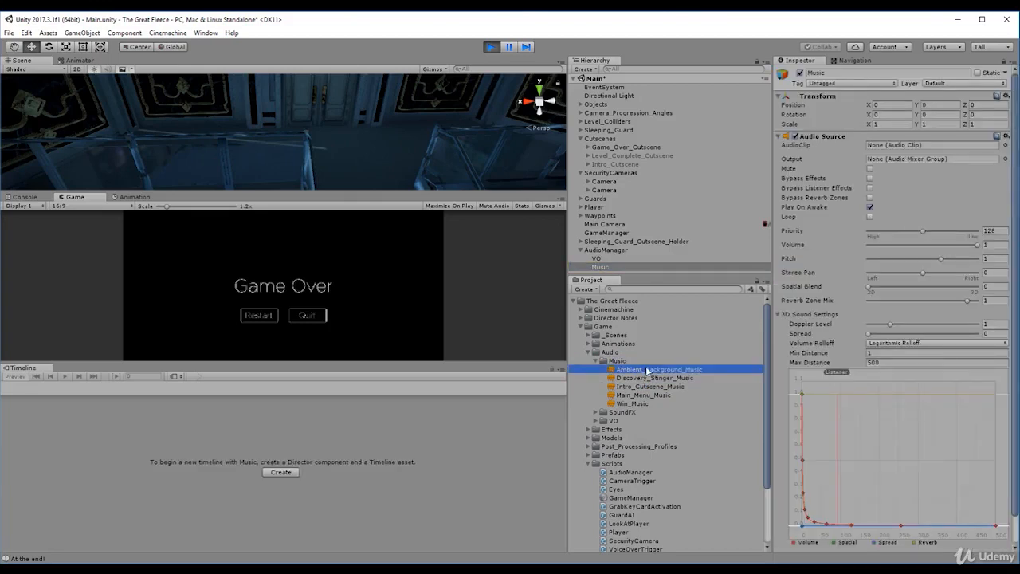
drag(647, 370, 897, 143)
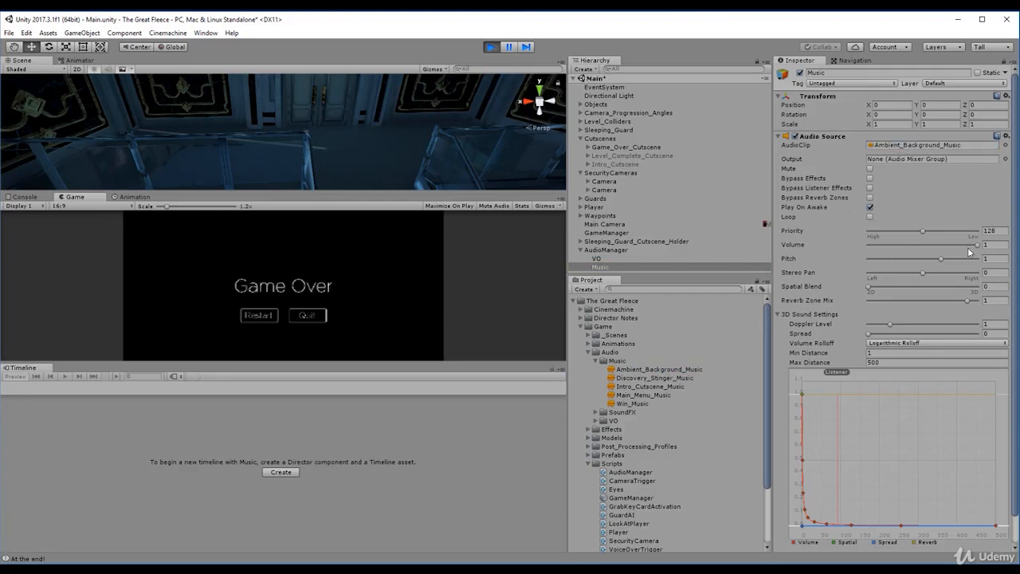
drag(969, 247, 958, 247)
- Try to save the scene and exit play mode
key(ctrl+s)
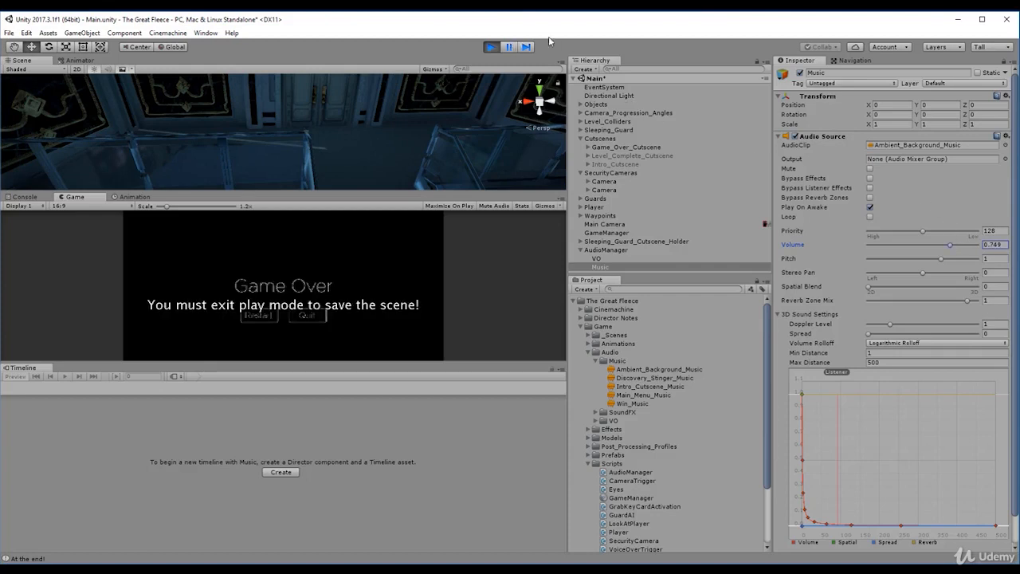
click(492, 48)
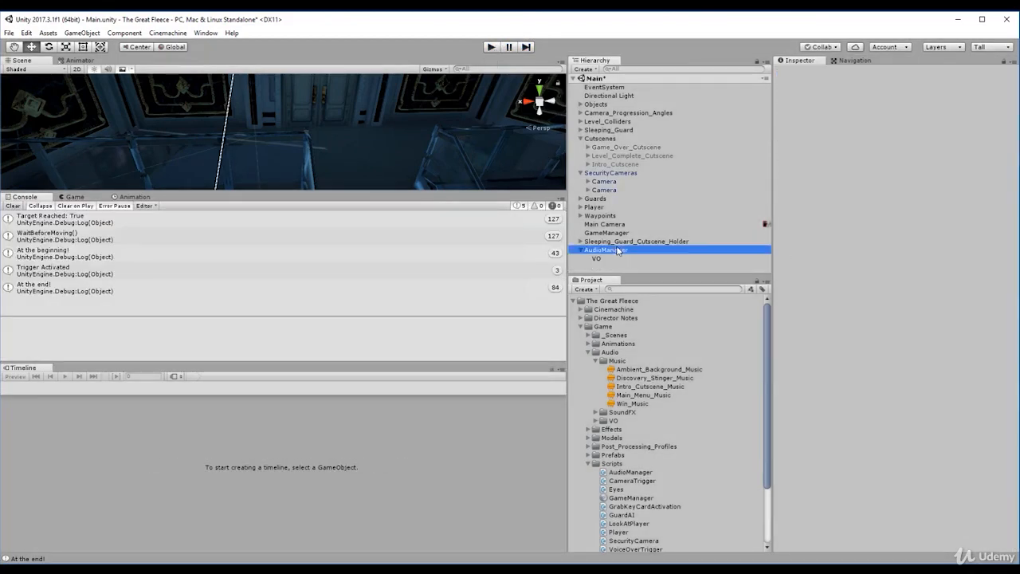
- Create an empty child object named Music under AudioManager and add an Audio Source component to it
right_click(630, 250)
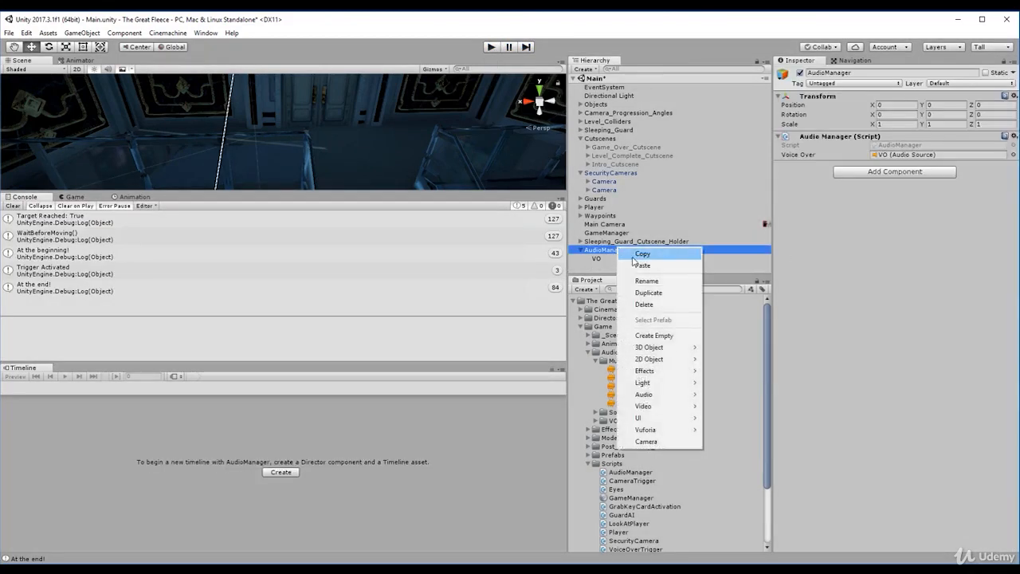
click(660, 336)
click(843, 72)
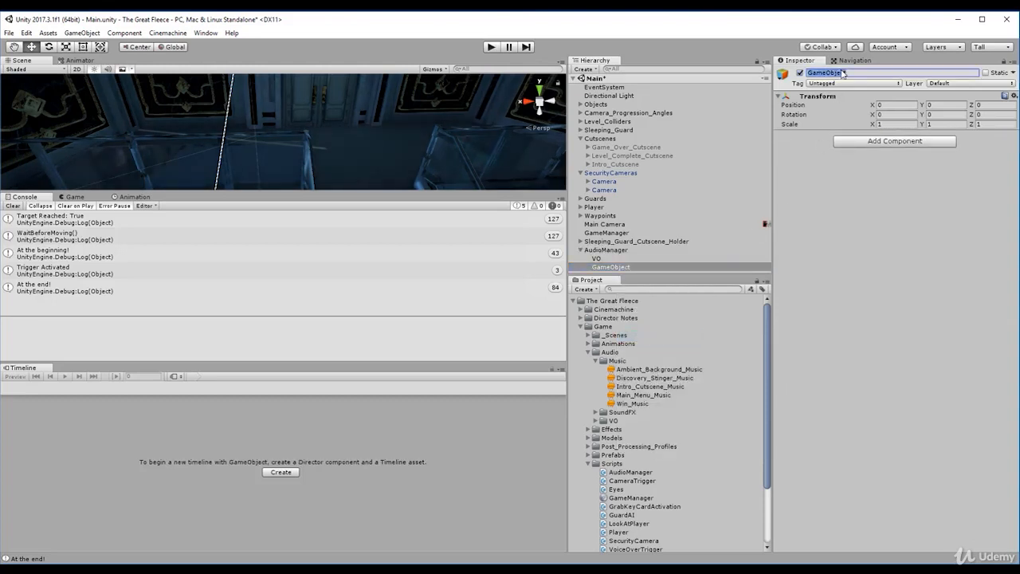
text(Music)
click(872, 142)
click(876, 183)
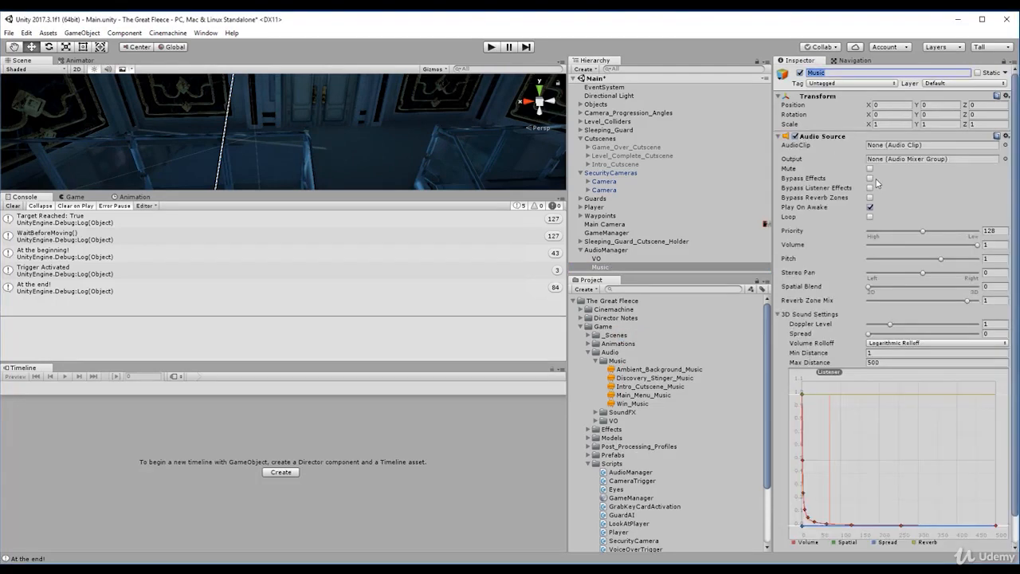
- Assign Ambient_Background_Music as the Music object's audio clip and reduce its volume to 0.76
drag(652, 369, 896, 147)
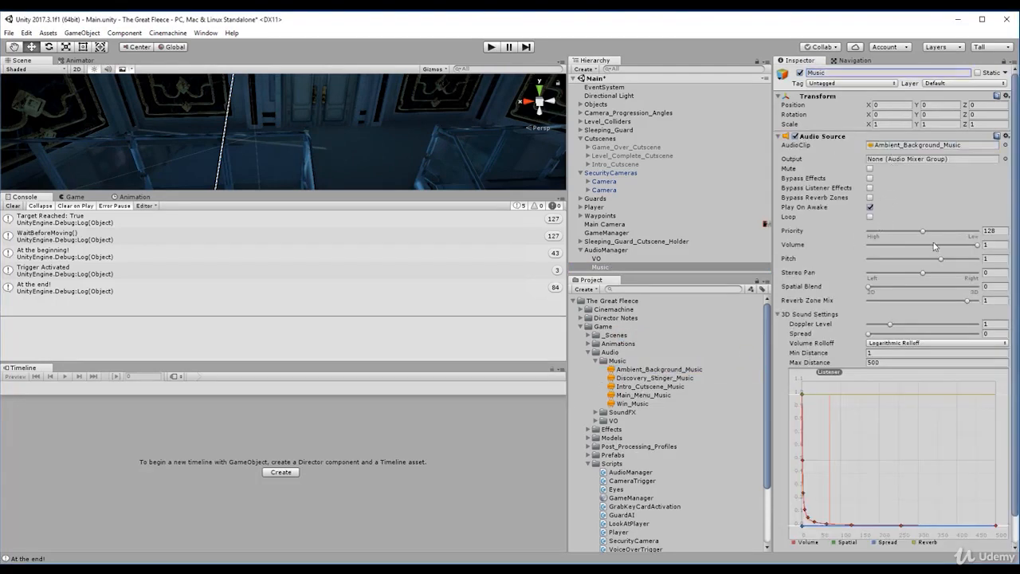
drag(955, 248, 952, 248)
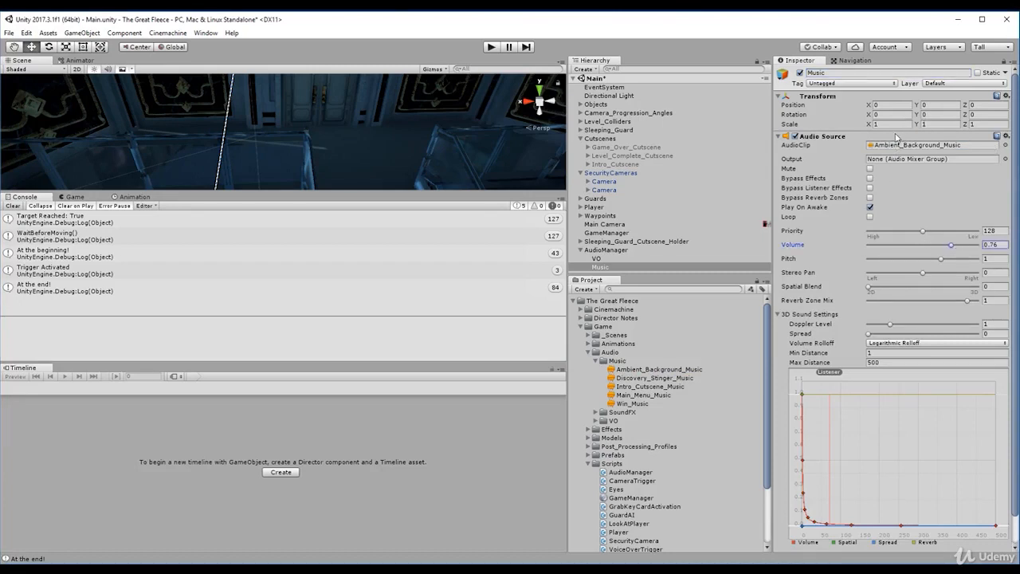
- Play-test the scene with the Music source's volume lowered to 0.225, choosing a floor spot between the display cases in the game
click(492, 47)
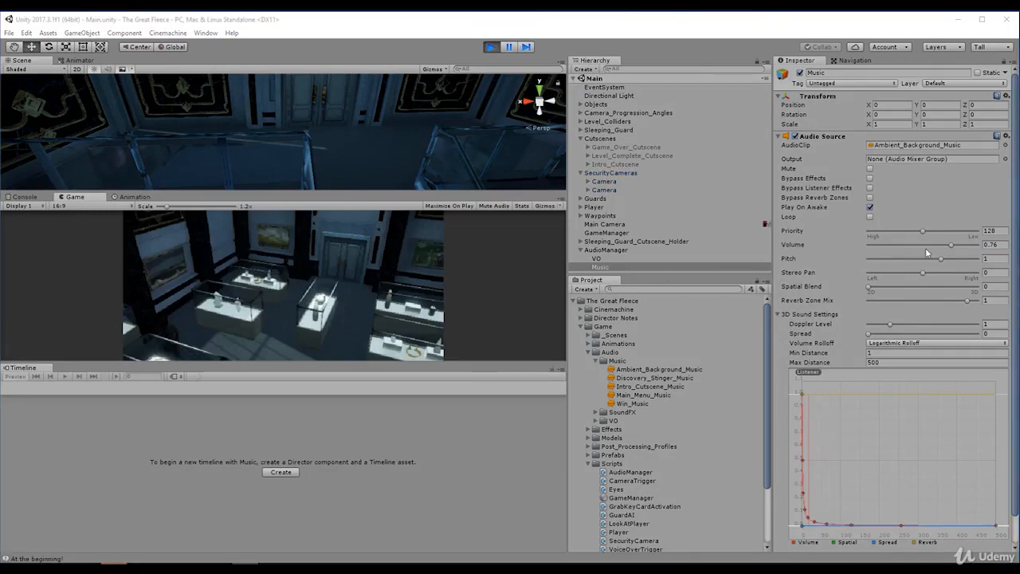
drag(952, 249, 892, 248)
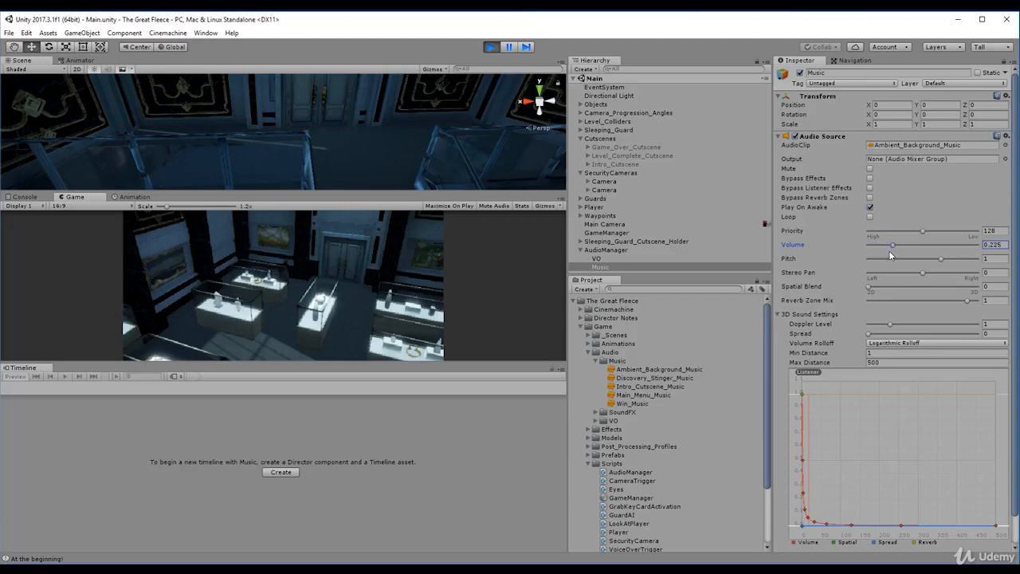
click(276, 319)
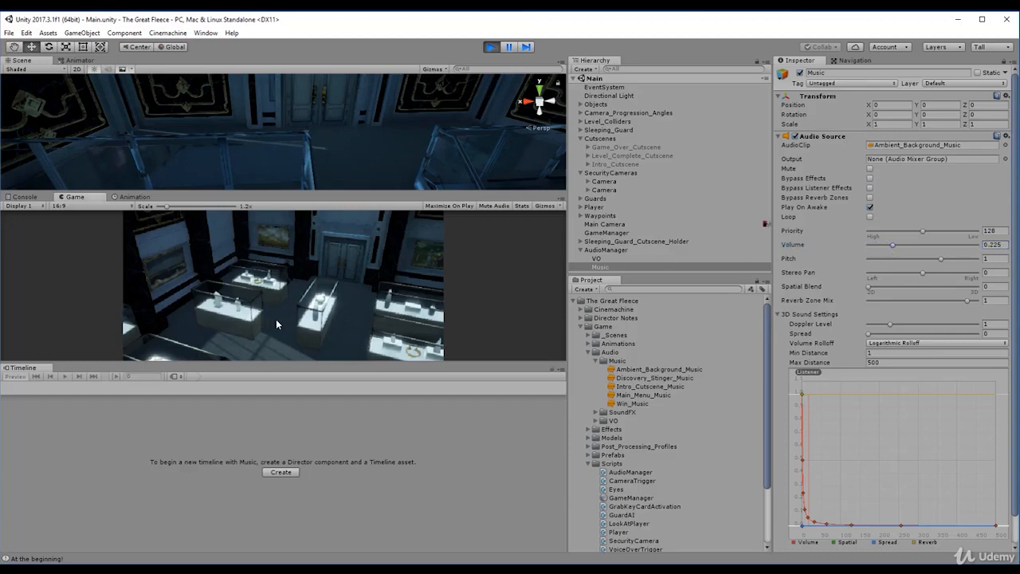
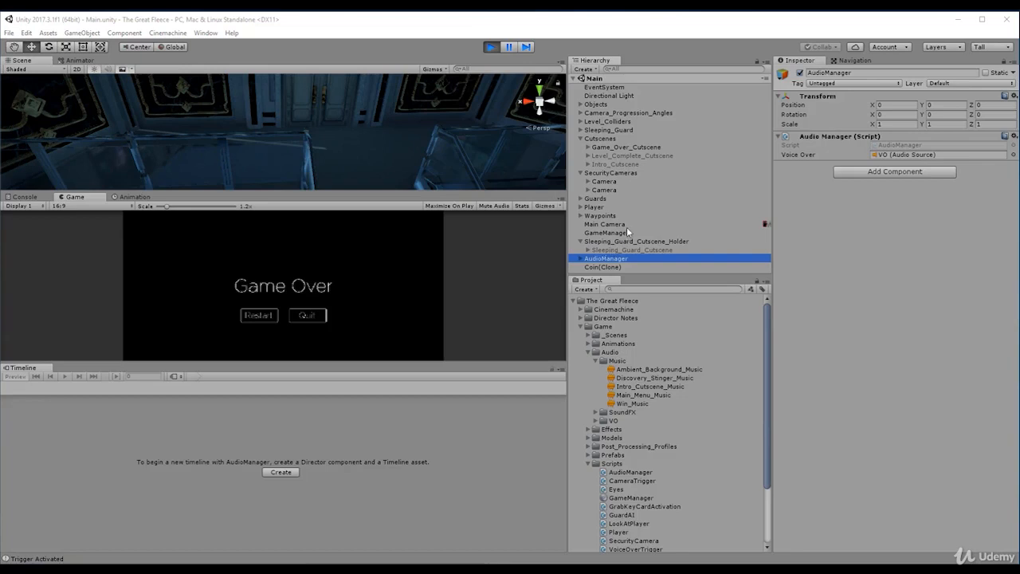
- Exit play mode and enable looping on the AudioManager's Music audio source
click(492, 47)
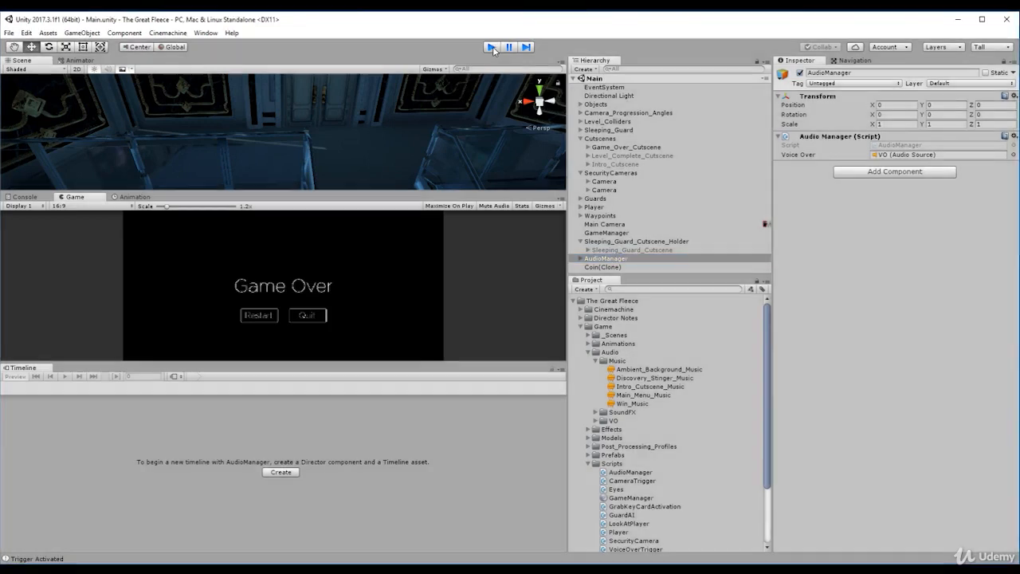
key(Right)
key(Down)
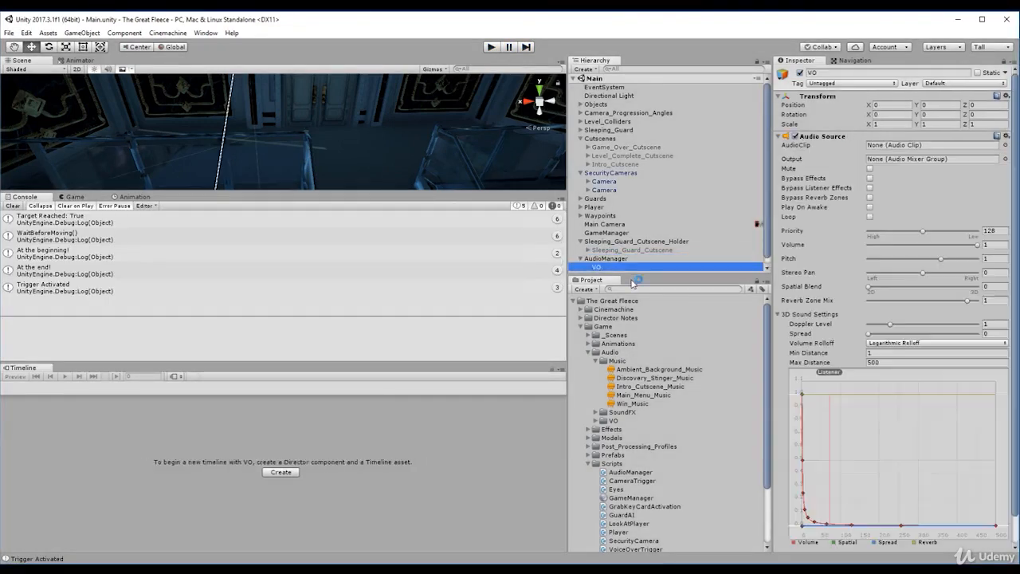
scroll(625, 266, down, 1)
click(626, 267)
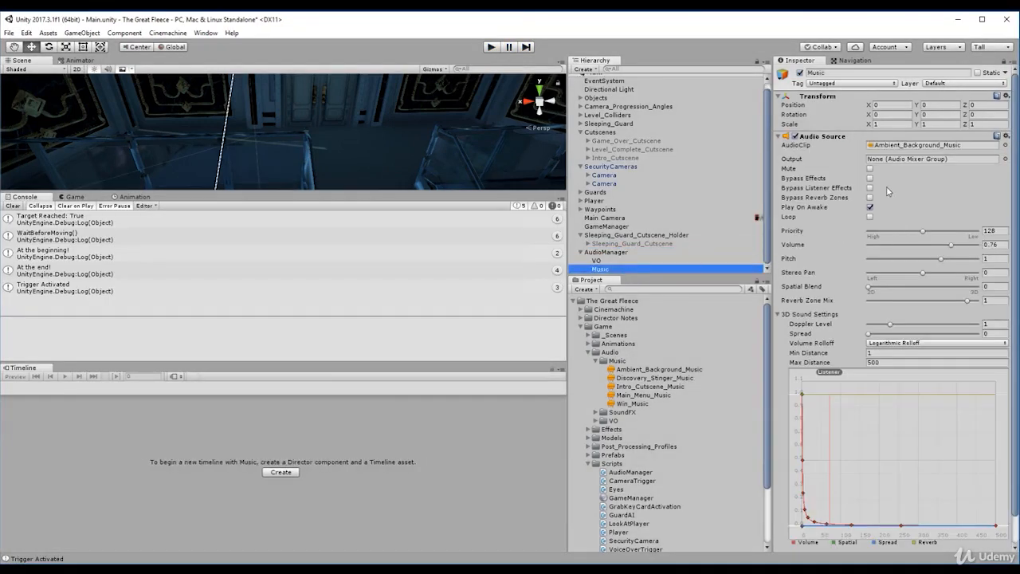
click(870, 217)
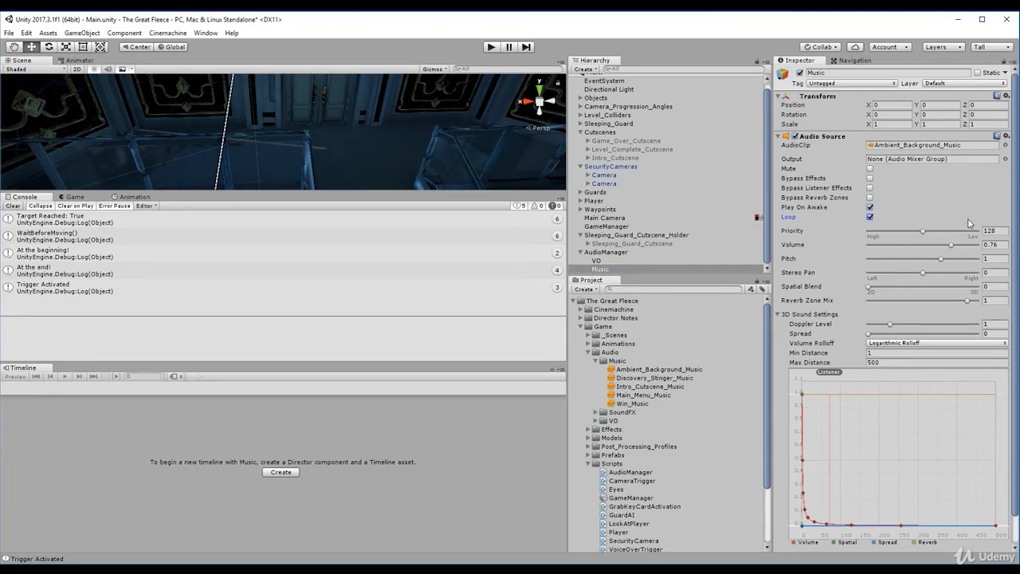
- Lower the volumes of the AudioManager's Music and VO audio sources
drag(951, 251, 899, 251)
click(670, 261)
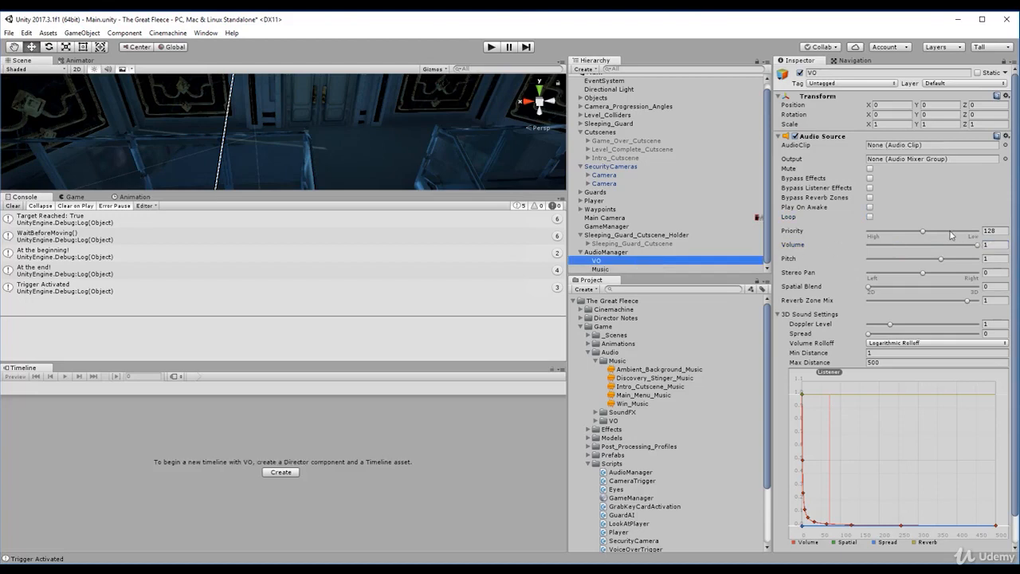
drag(978, 245, 913, 252)
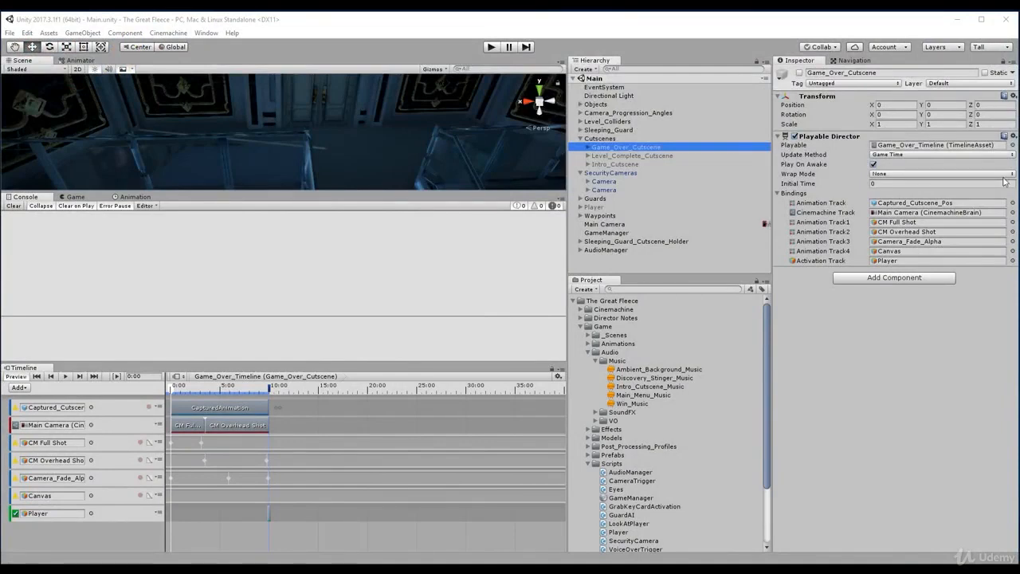
- Collapse the SecurityCameras group in the scene hierarchy
click(611, 216)
key(Up)
key(Up)
key(Up)
key(Left)
key(Left)
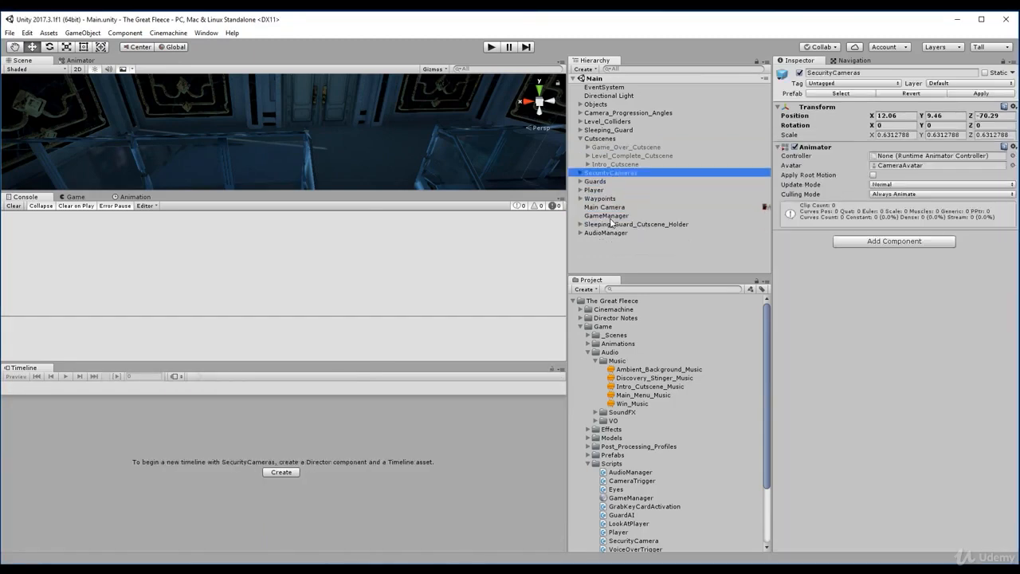
- Activate the Game_Over_Cutscene object and show its timeline start in the Game view
key(Up)
key(Up)
key(Up)
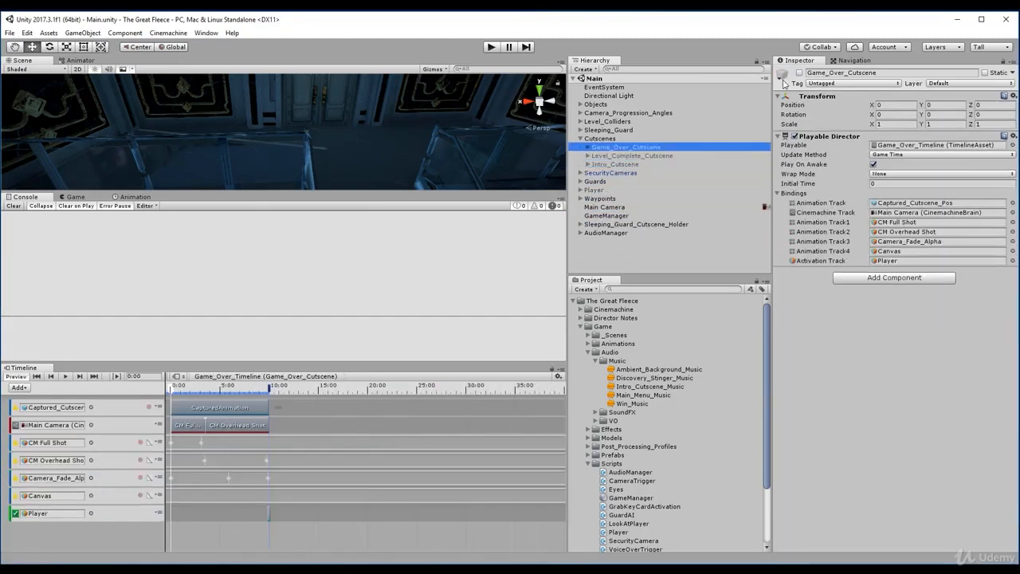
click(800, 74)
click(621, 149)
click(75, 197)
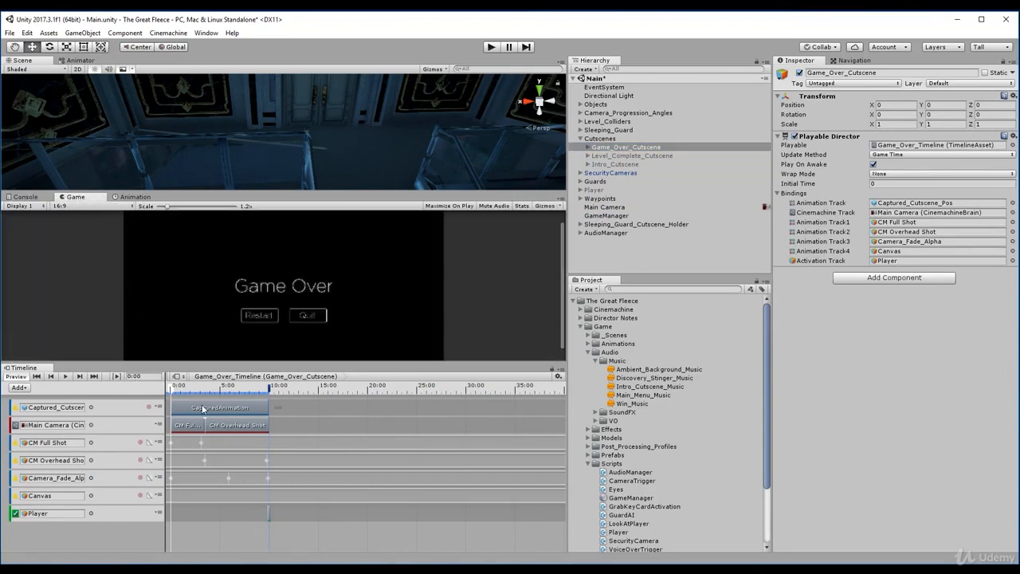
mouse_move(173, 386)
mouse_down()
mouse_move(214, 404)
mouse_move(268, 397)
mouse_move(170, 389)
mouse_up()
- Examine Game_Over_Cutscene's children and how Intro_Cutscene's Audio object is organized
click(604, 150)
key(Right)
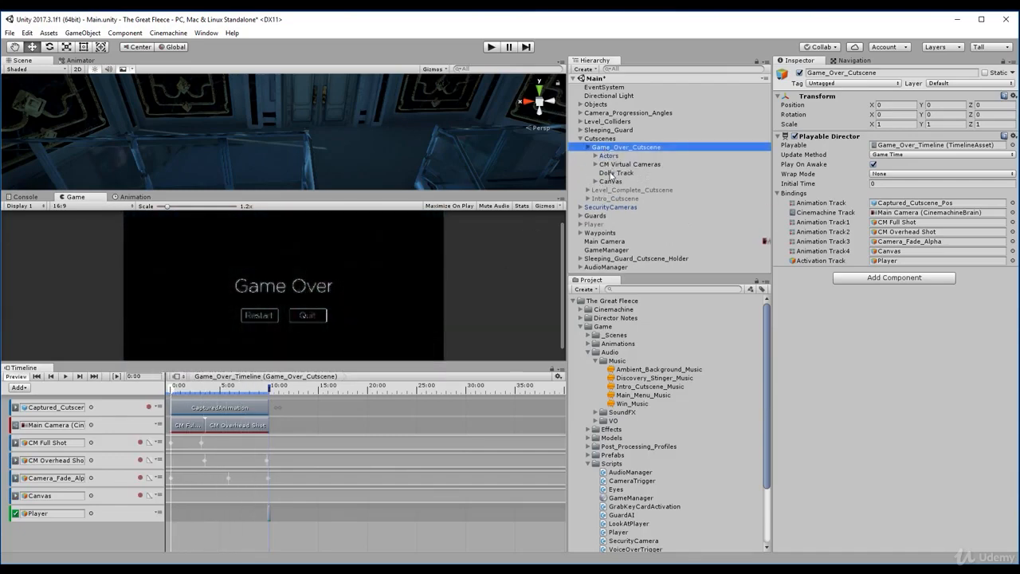
key(Down)
key(Up)
click(587, 199)
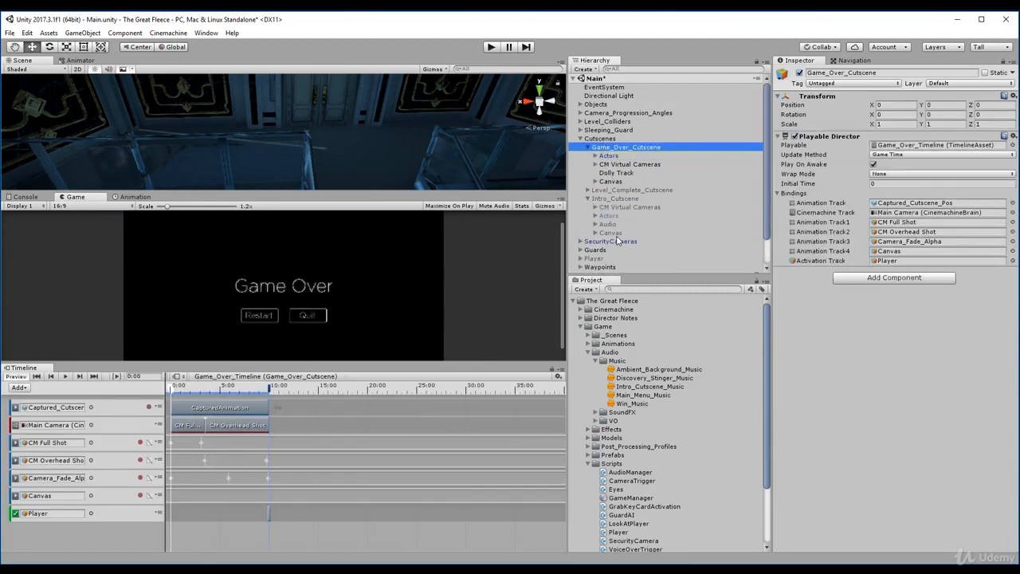
click(607, 225)
key(Right)
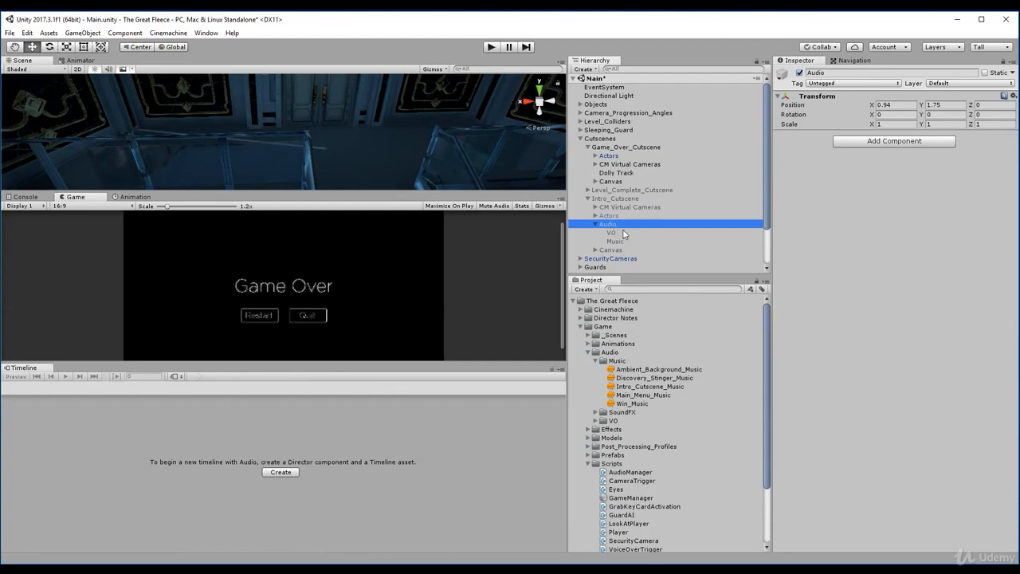
key(Down)
key(Down)
key(Up)
key(Up)
key(Left)
key(Up)
key(Up)
key(Up)
key(Up)
key(Up)
key(Up)
key(Up)
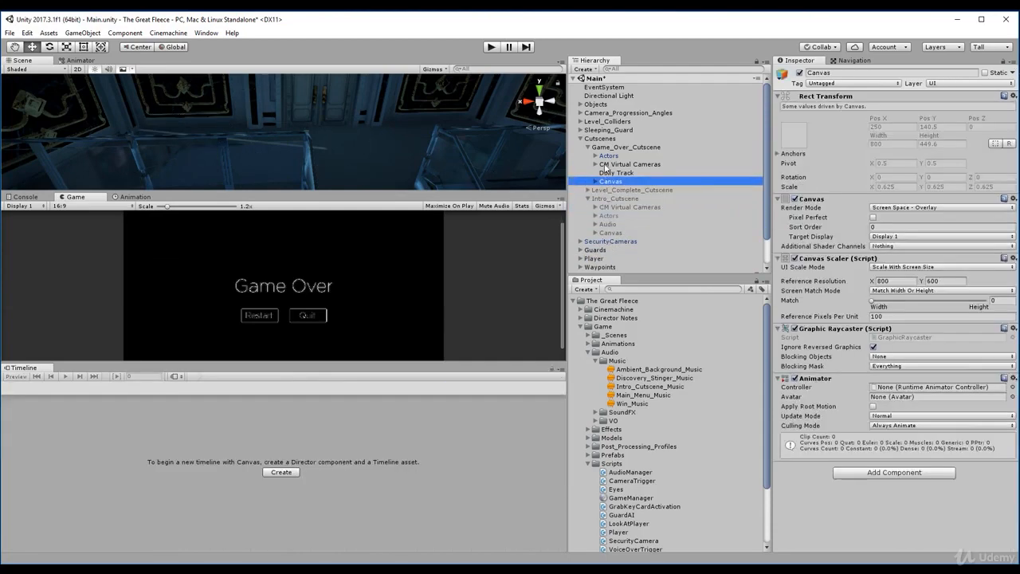
key(Up)
key(Up)
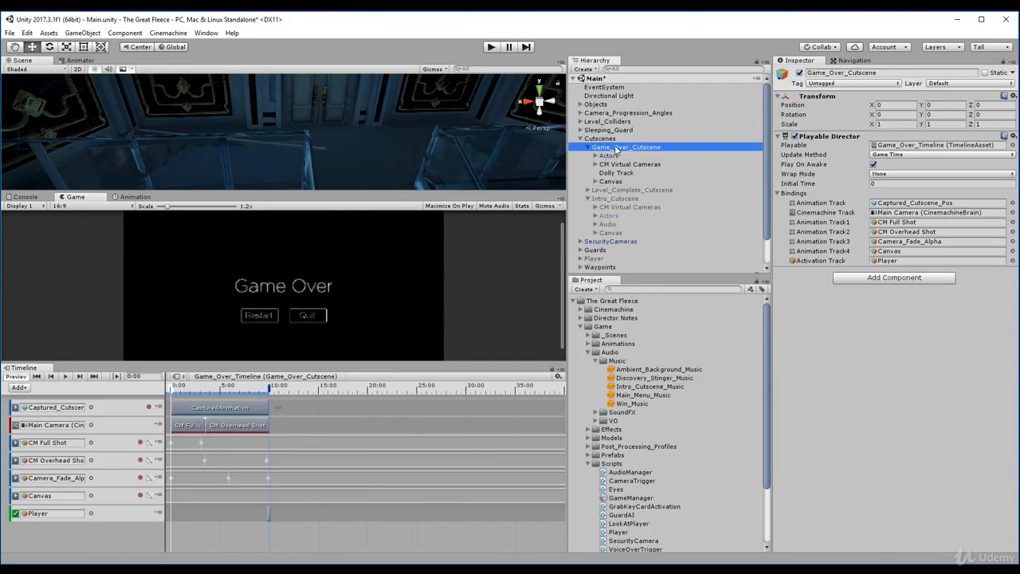
- Create an empty child object named Audio under Game_Over_Cutscene
right_click(616, 149)
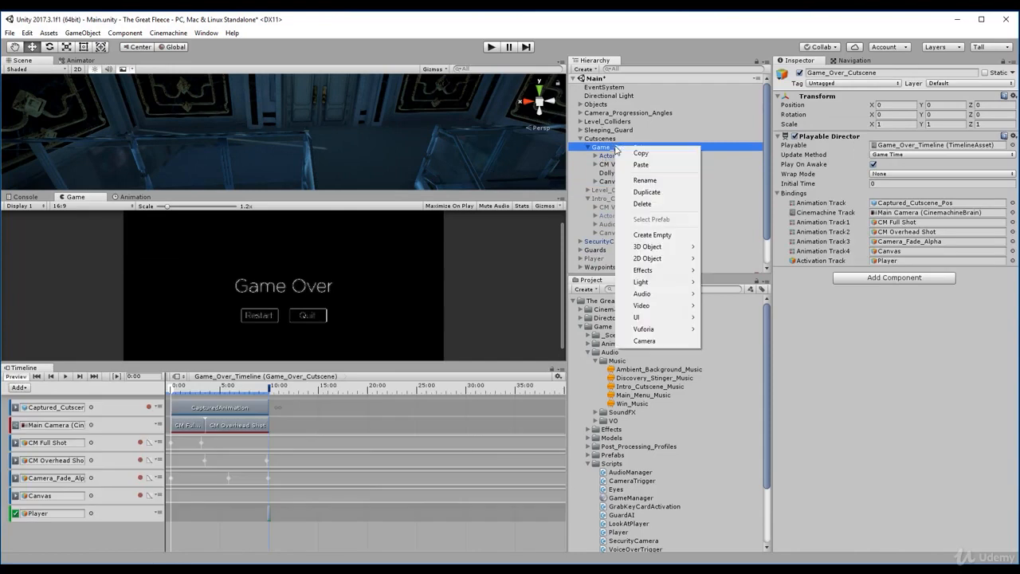
click(650, 236)
click(836, 73)
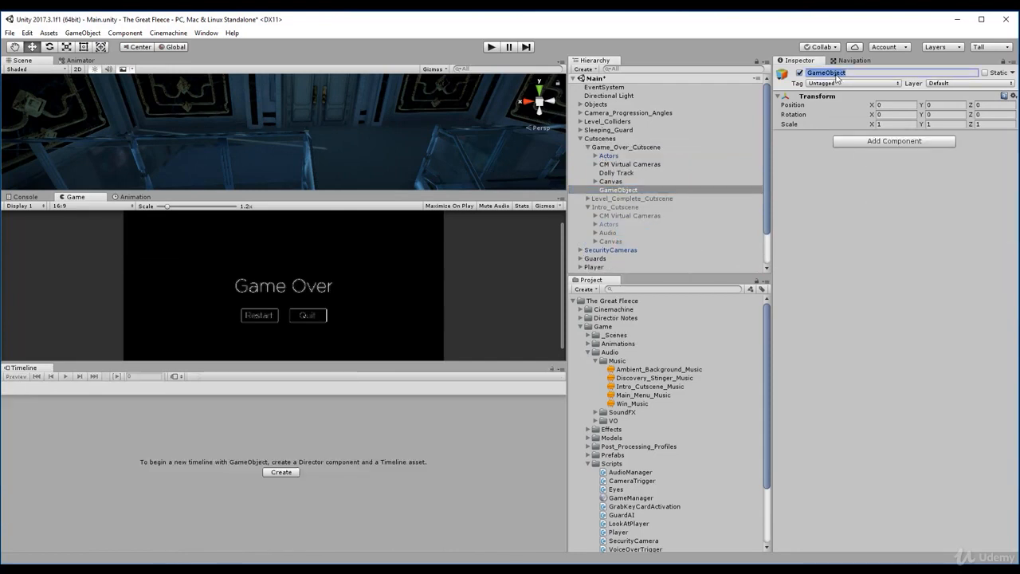
text(Audio)
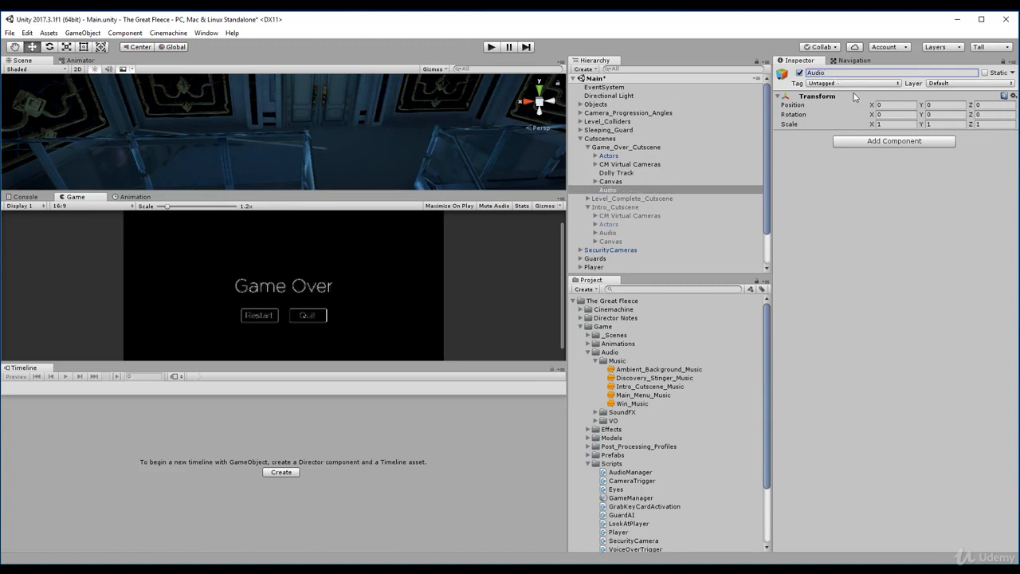
- Create an empty child object named Music under Game_Over_Cutscene's Audio object
right_click(626, 192)
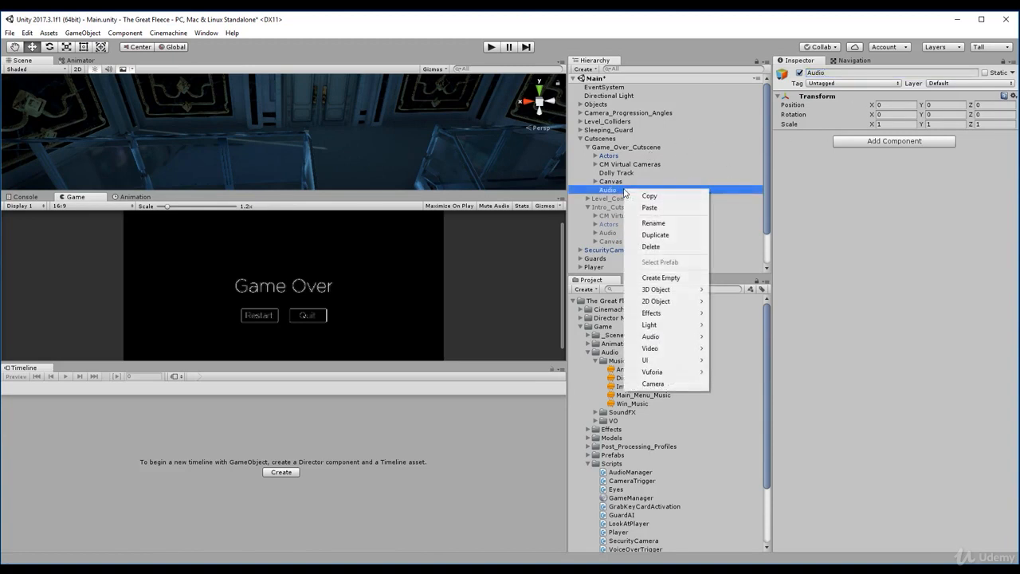
click(660, 277)
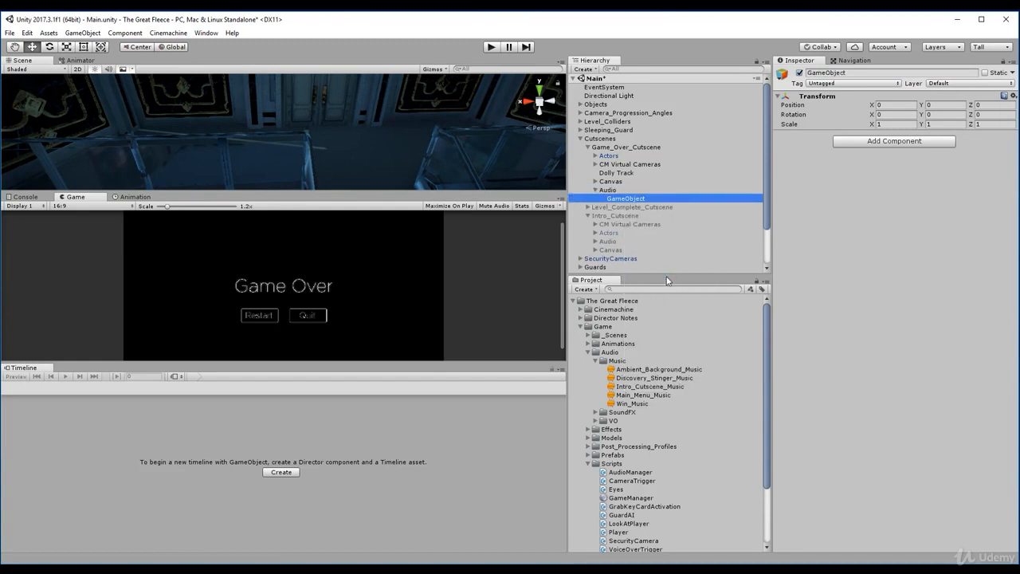
click(851, 77)
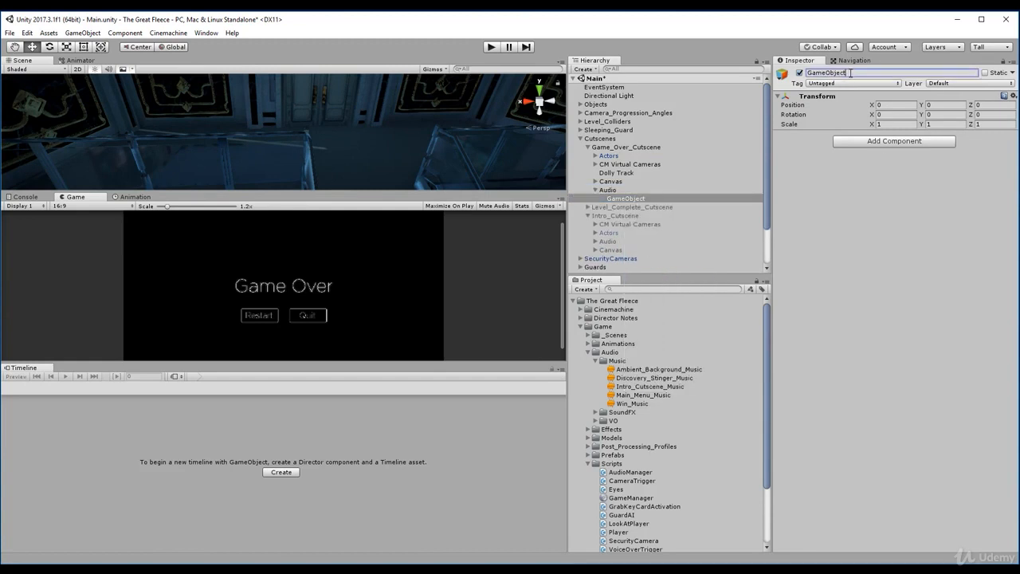
text(Music)
- Duplicate the Music object under Game_Over_Cutscene's Audio and rename the copy VO
click(629, 197)
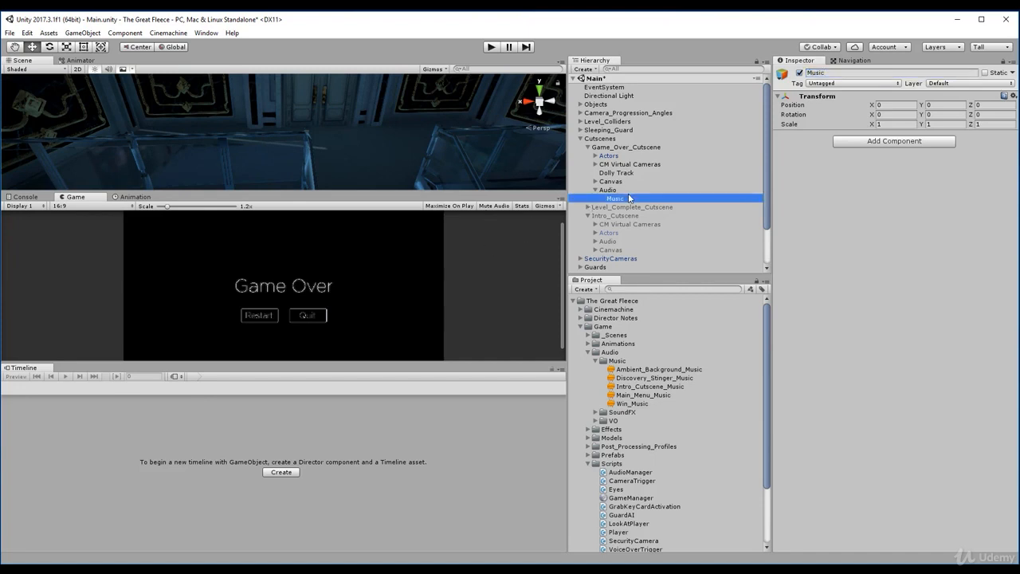
key(ctrl+d)
click(853, 72)
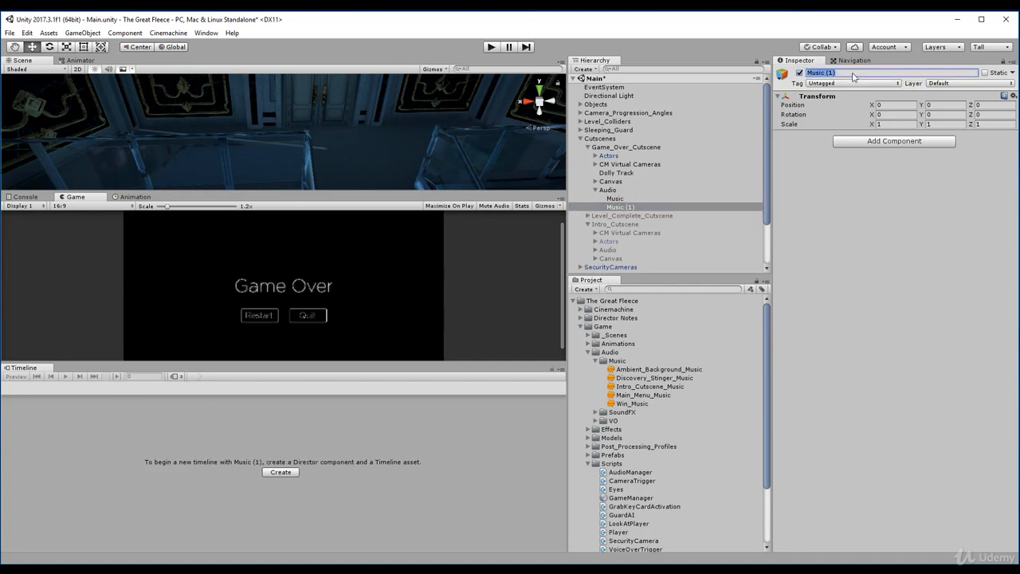
text(VO)
- Add an Audio Source component to both Music and VO, and assign Discovery_Stinger_Music as Music's audio clip
click(618, 199)
shift+click(620, 207)
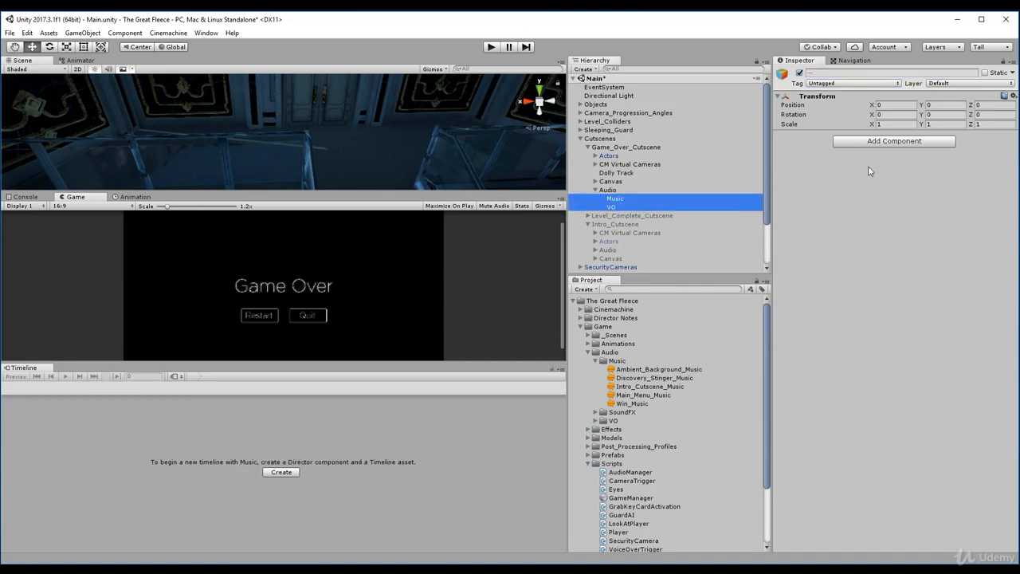
click(870, 141)
text(audios)
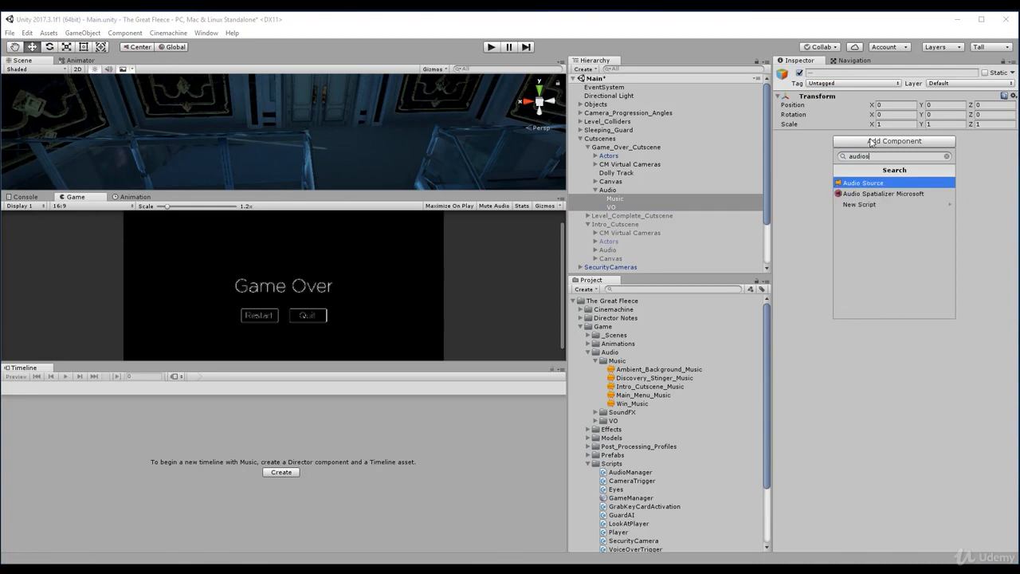
key(Return)
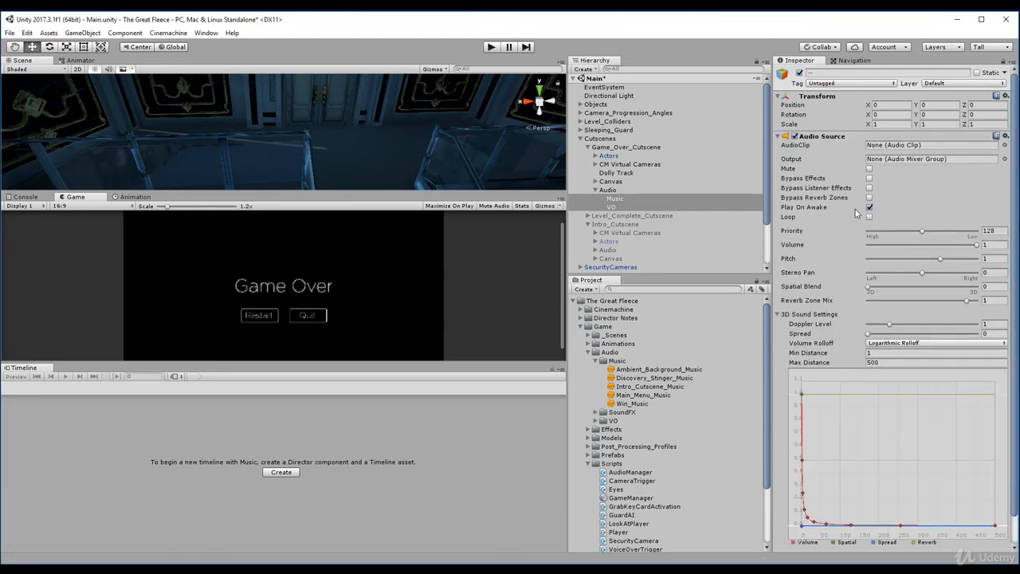
click(613, 199)
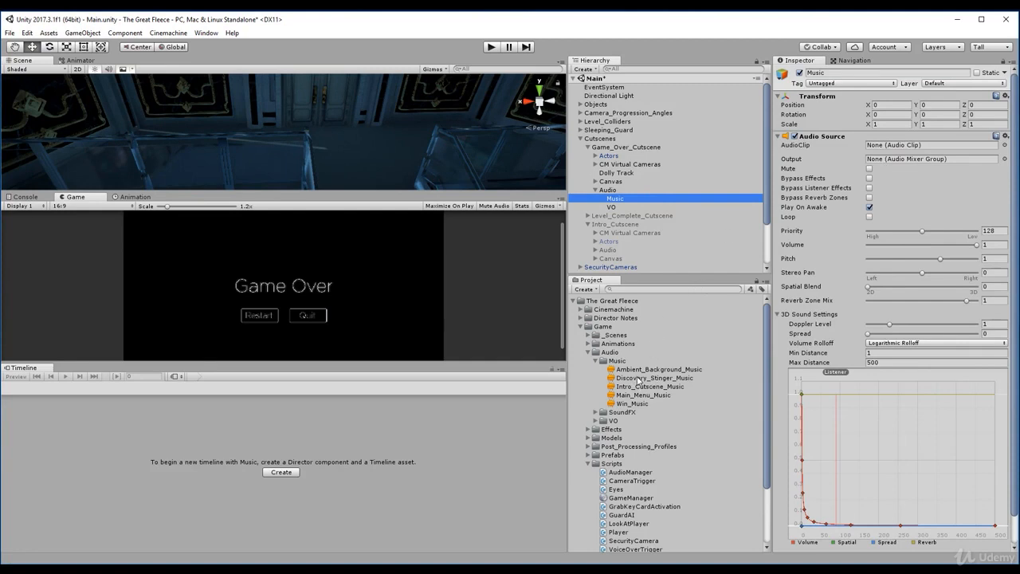
drag(638, 381, 889, 149)
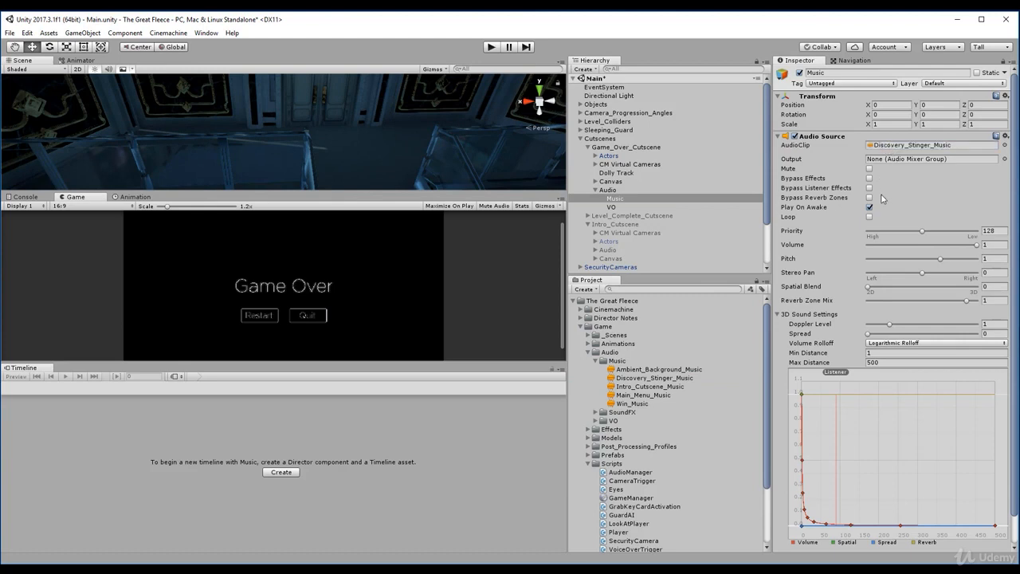
- Listen to the Darren_Is_Caught_Other and Darren_Is_Caught clips and return to the Game Over cutscene's VO audio source
click(611, 207)
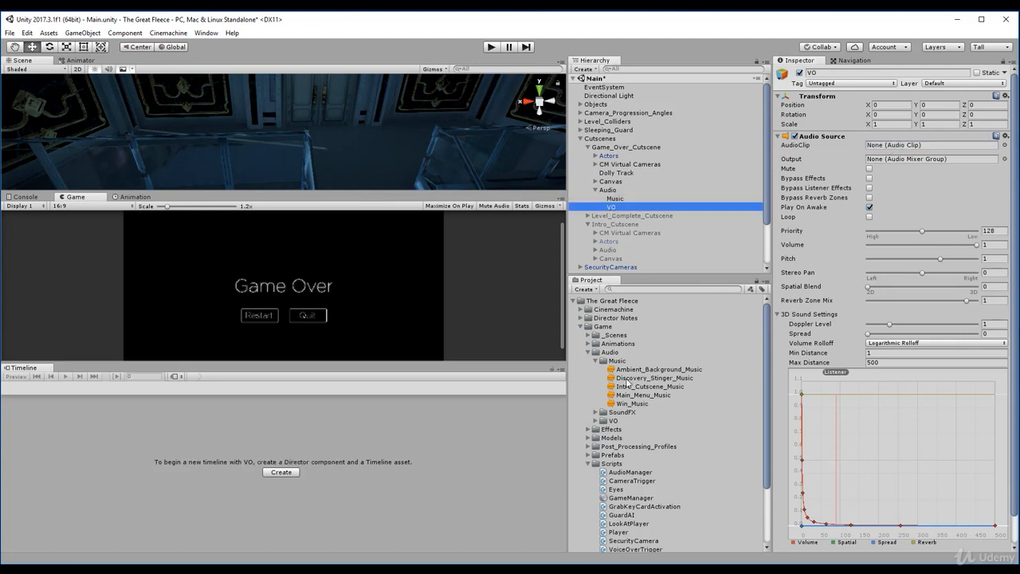
click(595, 421)
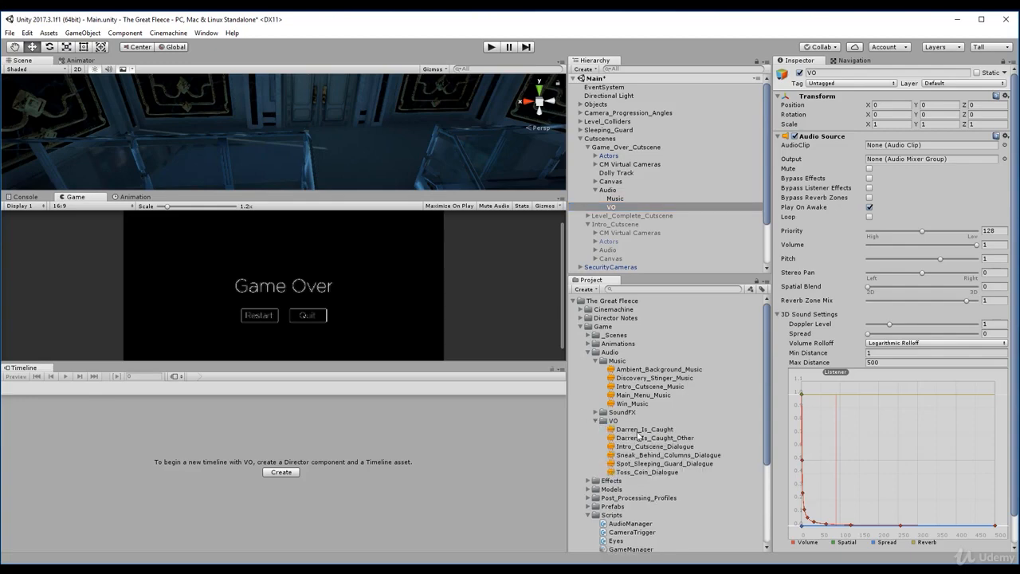
click(648, 438)
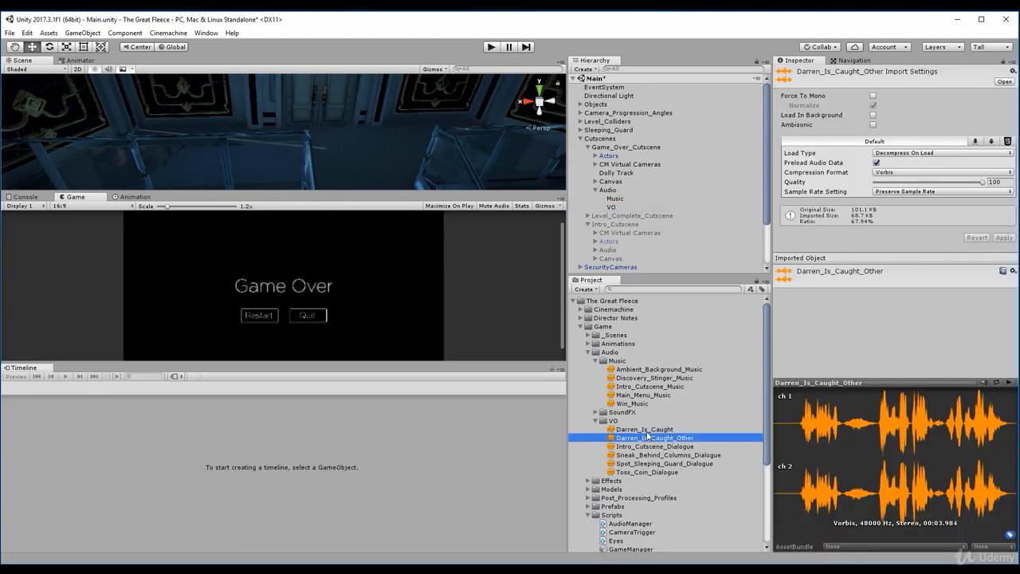
click(1011, 382)
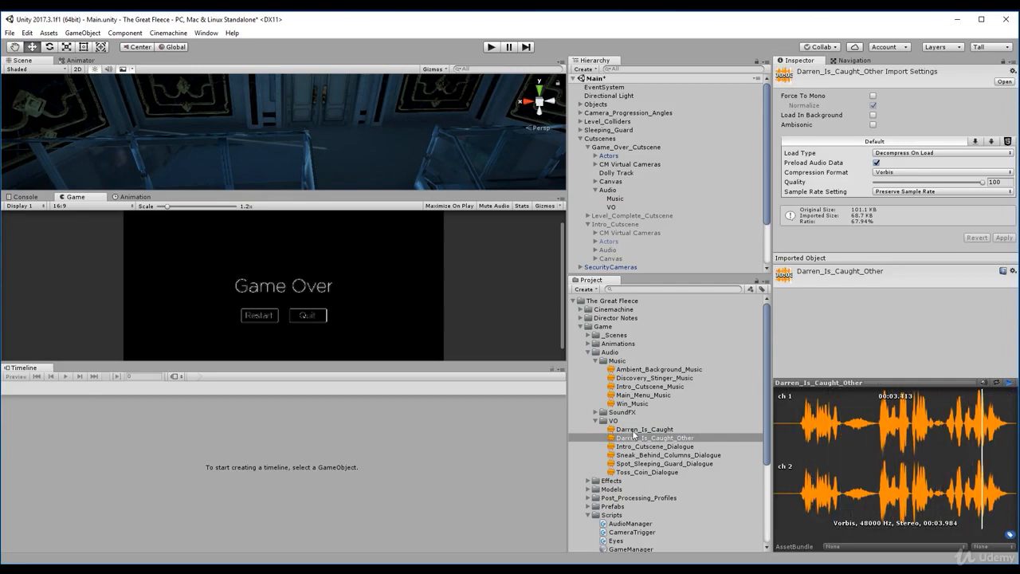
click(637, 430)
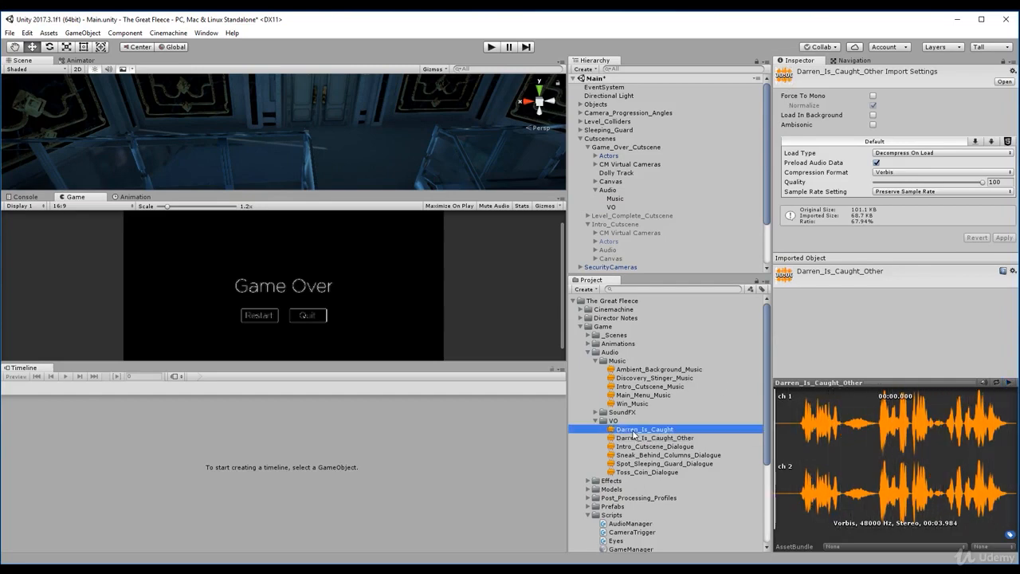
click(1009, 383)
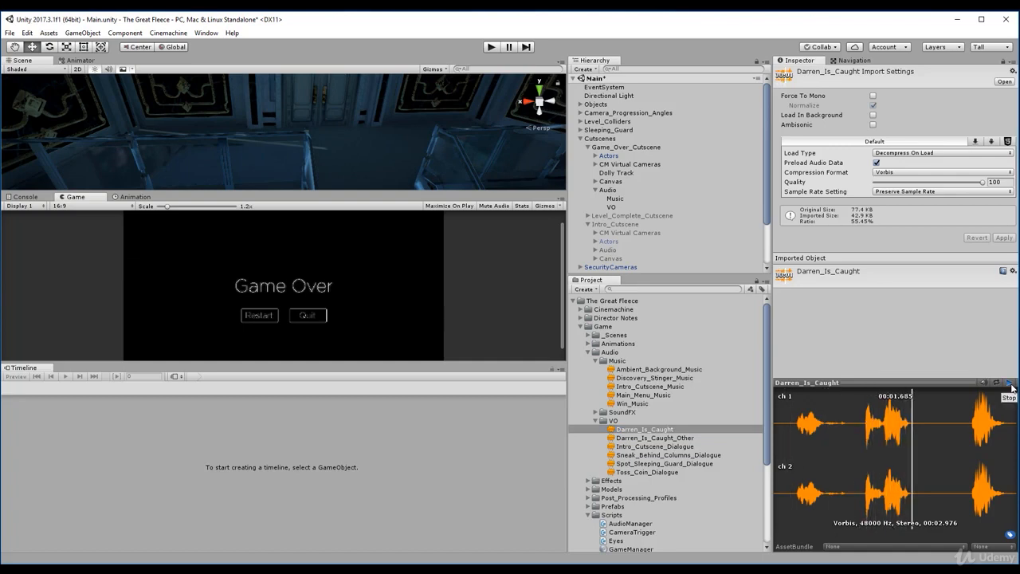
click(628, 440)
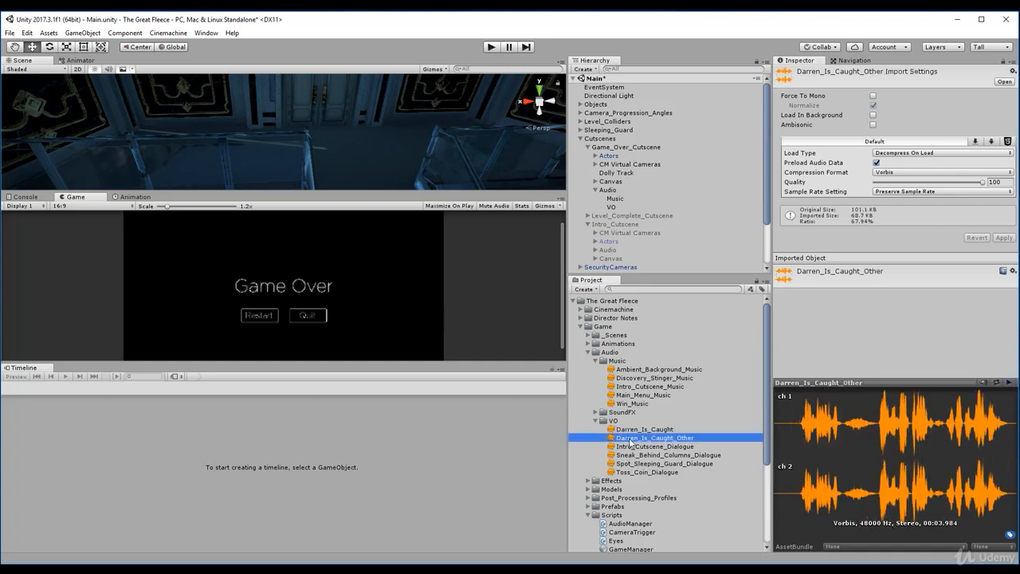
click(612, 208)
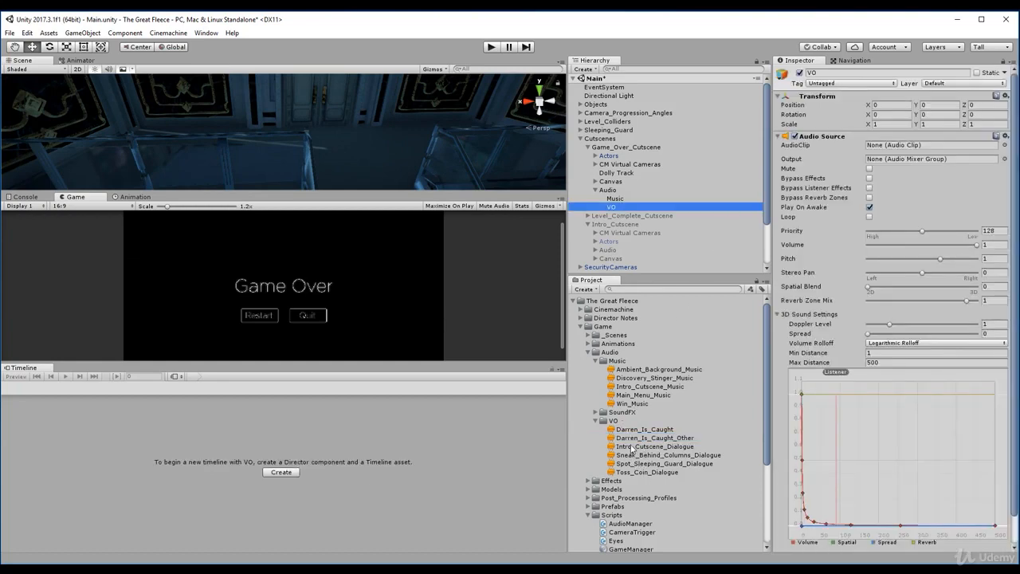
- Assign the Darren_Is_Caught_Other clip to the Game Over cutscene's VO audio source and save the scene
drag(635, 441, 889, 150)
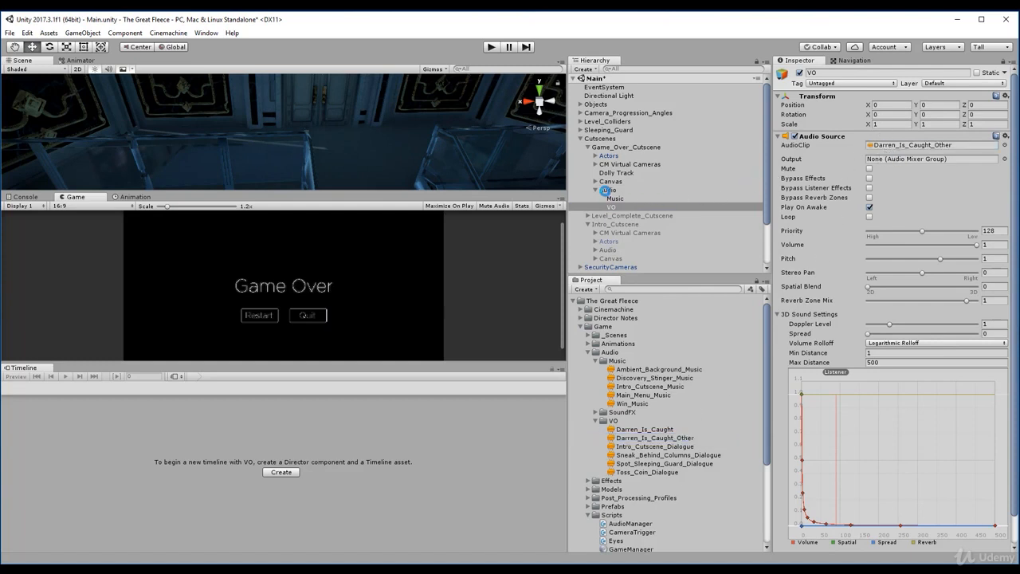
key(ctrl+s)
- Add an audio track to Game_Over_Cutscene's timeline and bind it to the Music audio source
click(614, 185)
click(614, 188)
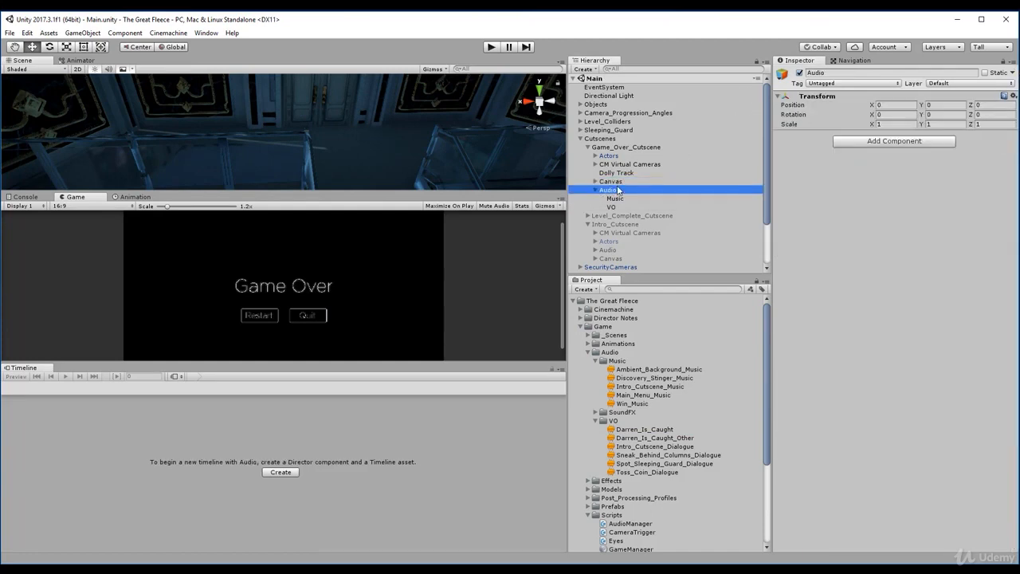
click(615, 181)
click(617, 173)
click(619, 156)
click(620, 149)
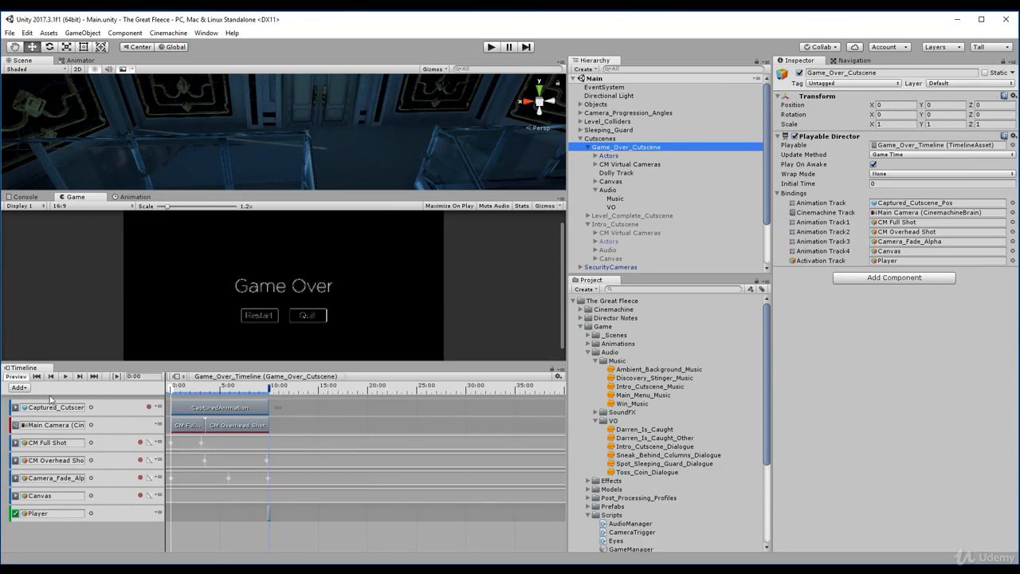
click(17, 388)
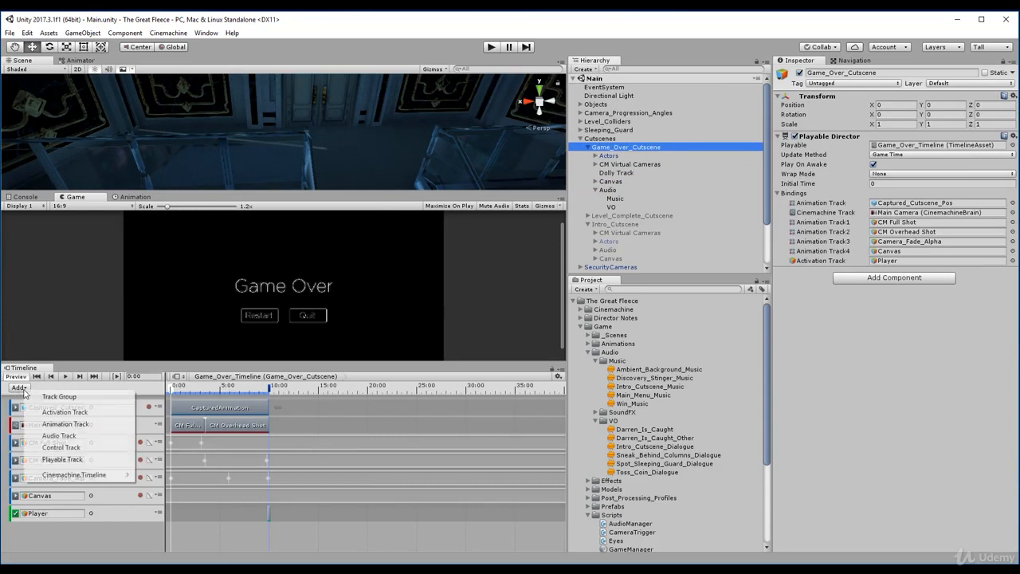
click(61, 436)
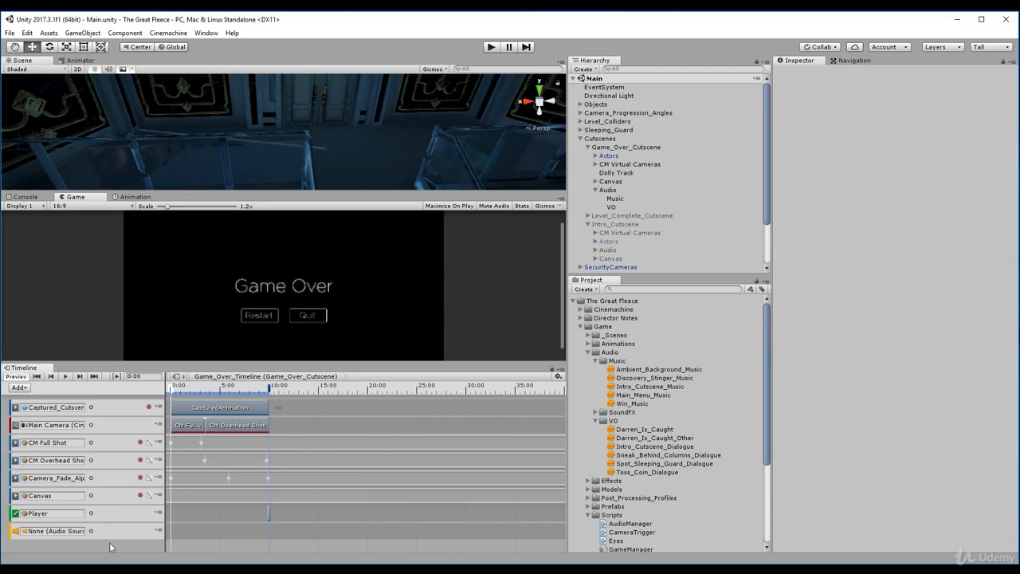
drag(615, 201, 70, 534)
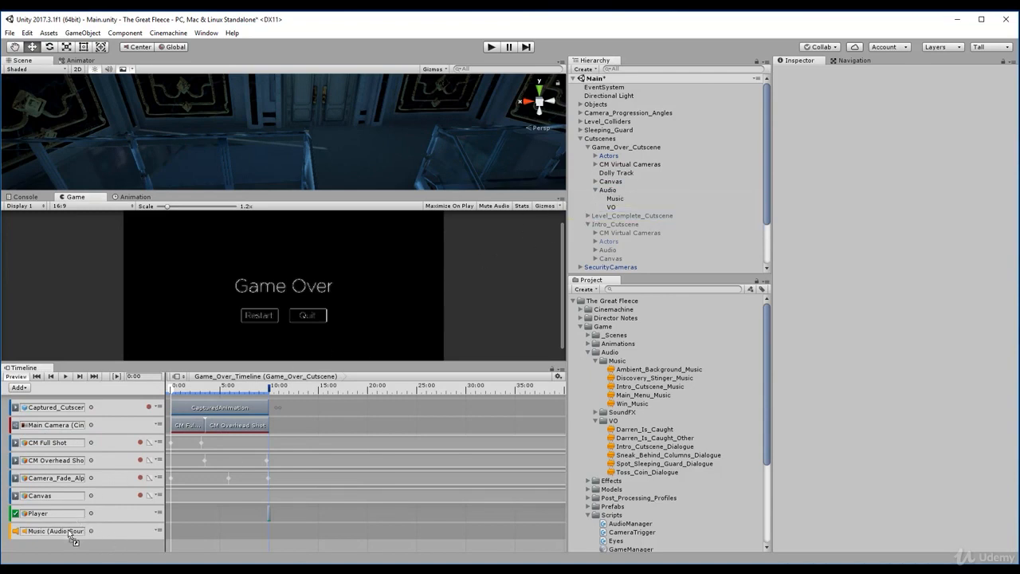
click(160, 534)
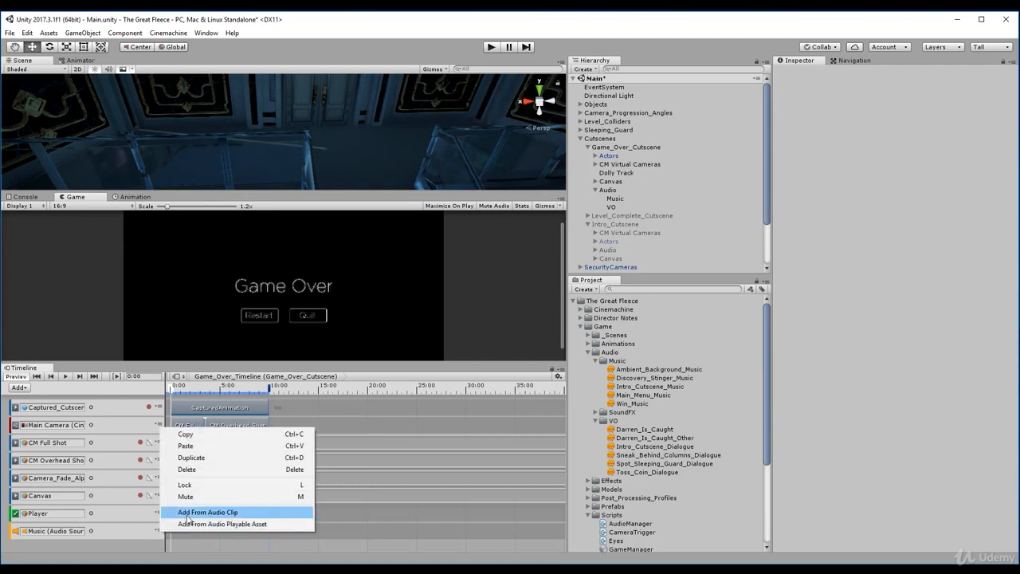
click(191, 518)
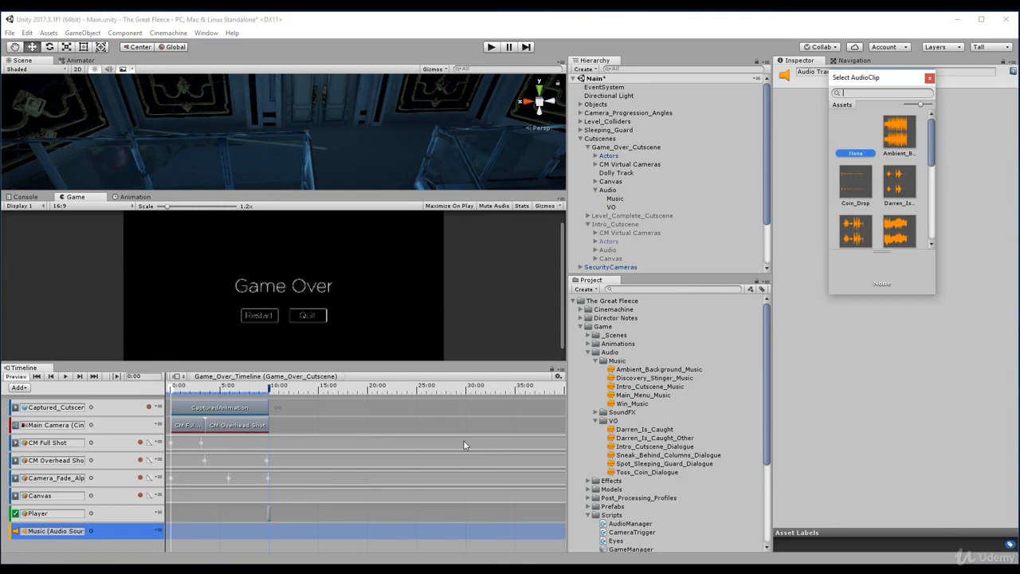
click(619, 201)
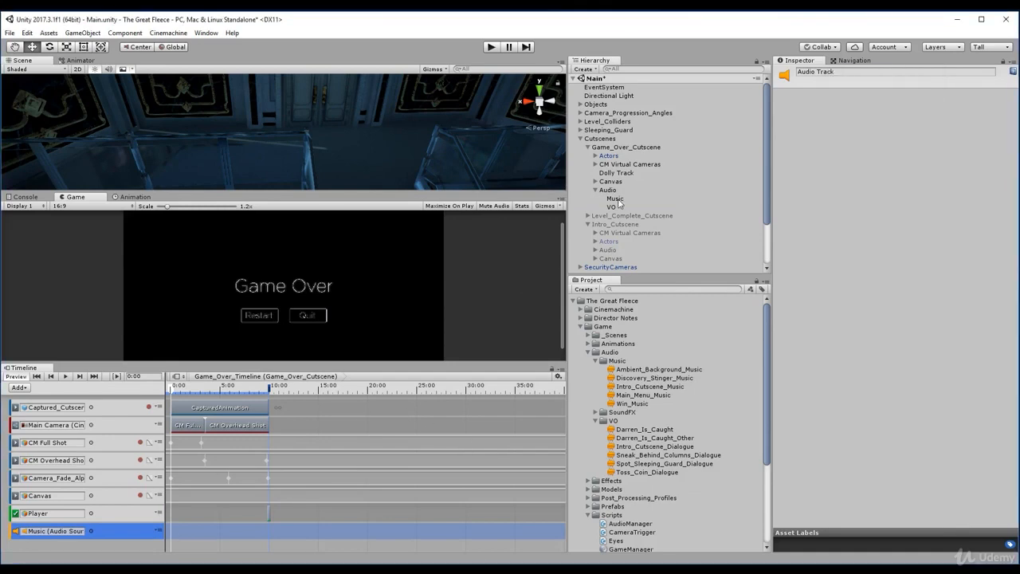
- Locate Music's Discovery_Stinger_Music clip in the project and place it on the timeline's Music track, starting at 0 s
click(615, 198)
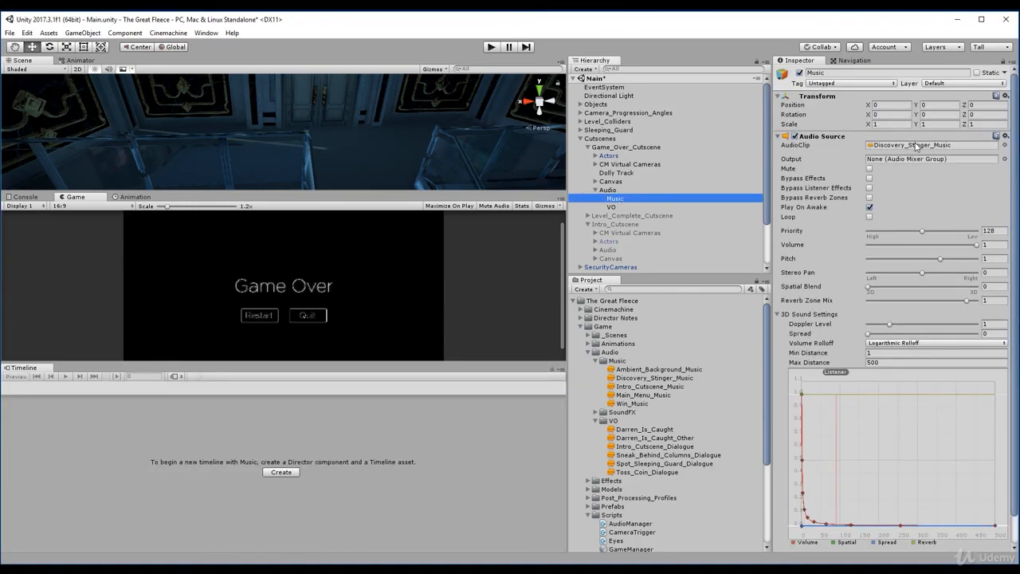
click(916, 146)
click(640, 378)
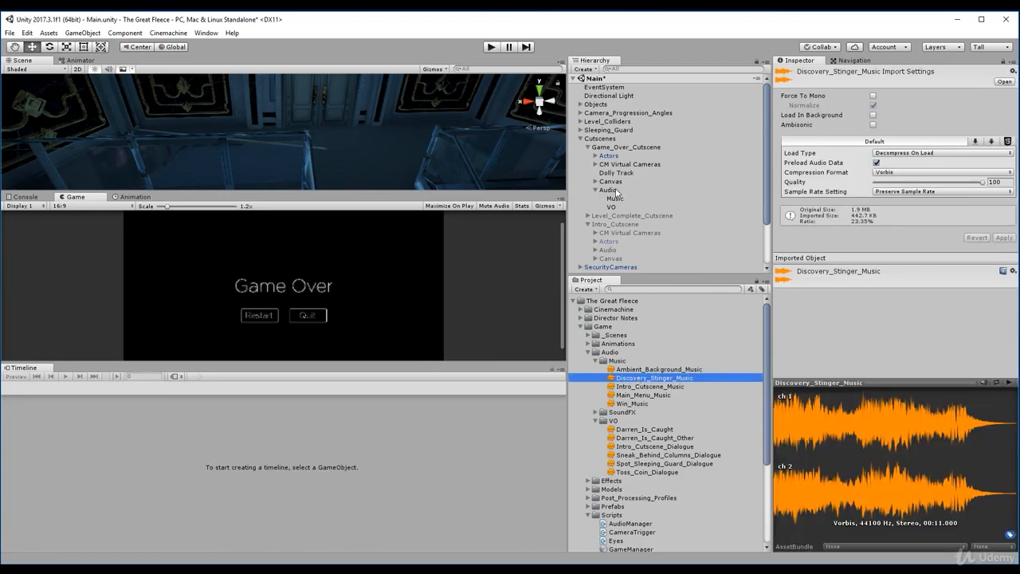
click(626, 147)
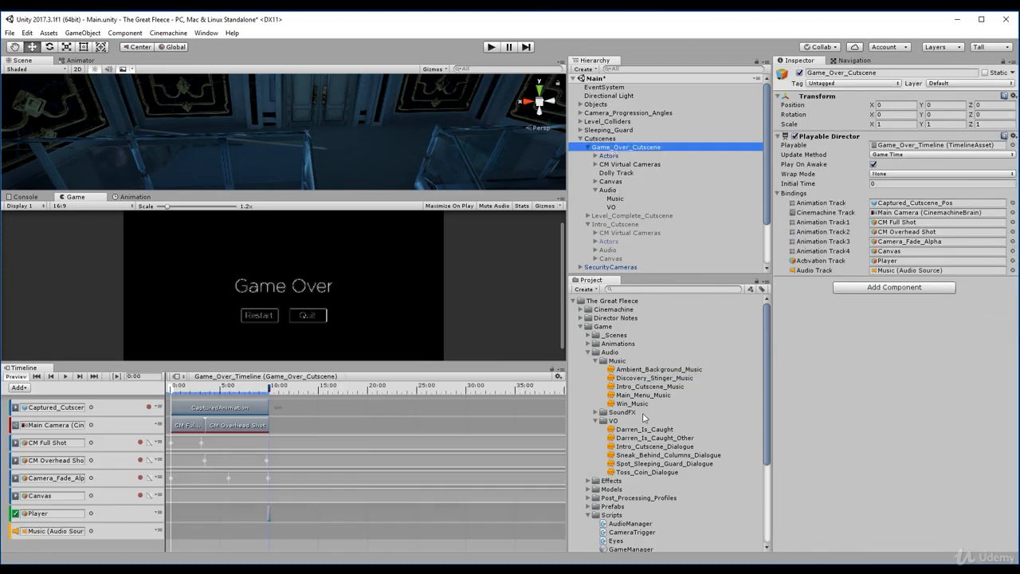
drag(655, 378, 240, 496)
drag(188, 536, 182, 536)
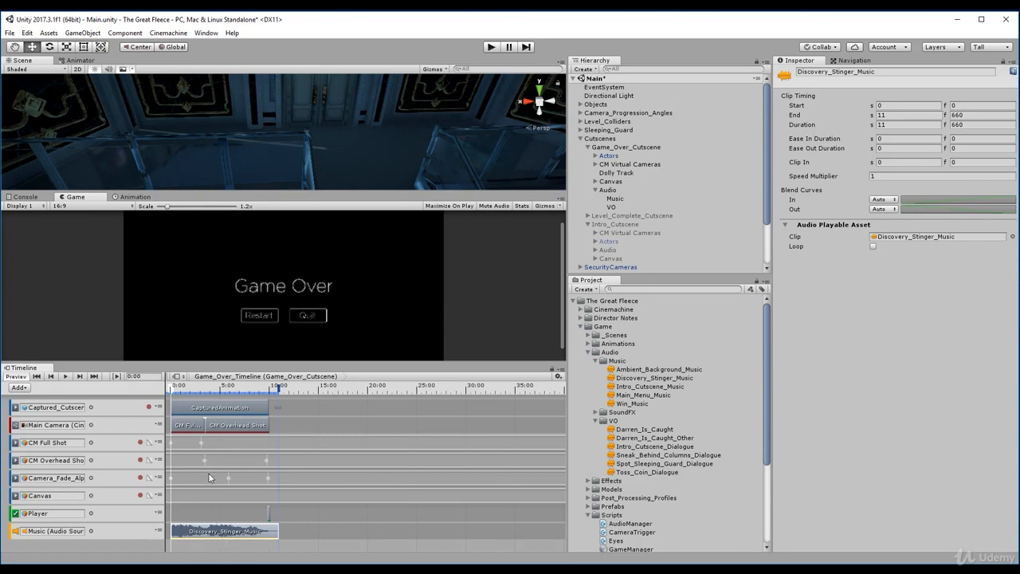
- Add a second audio track bound to the VO audio source and place Darren_Is_Caught_Other on it at about 1.57 s
click(18, 388)
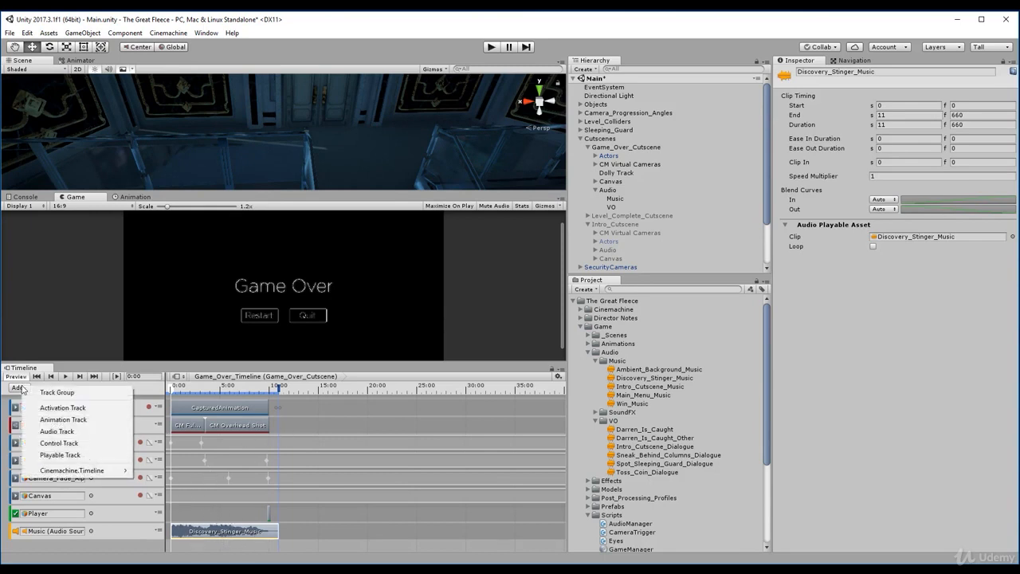
click(57, 431)
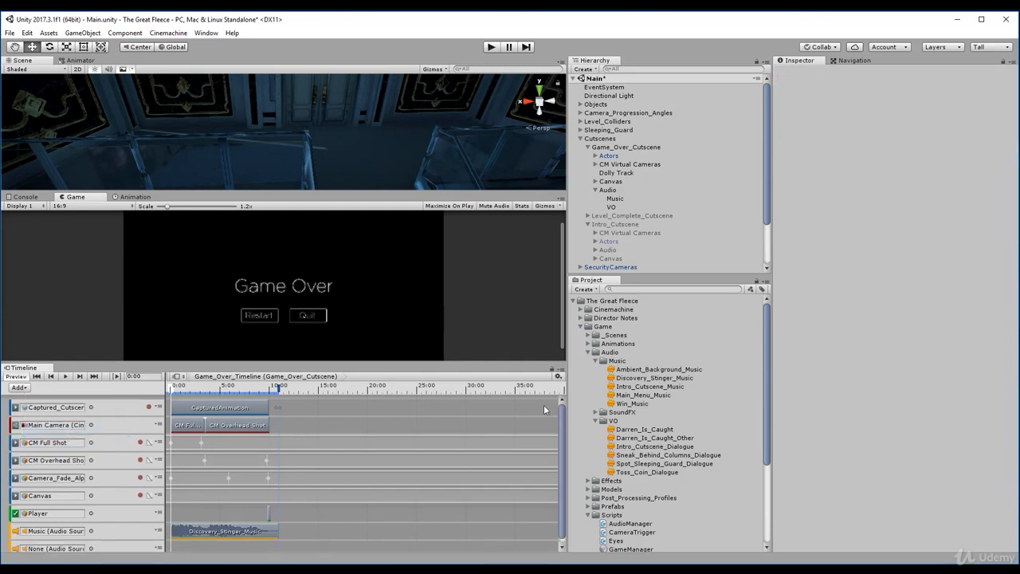
drag(562, 421, 563, 435)
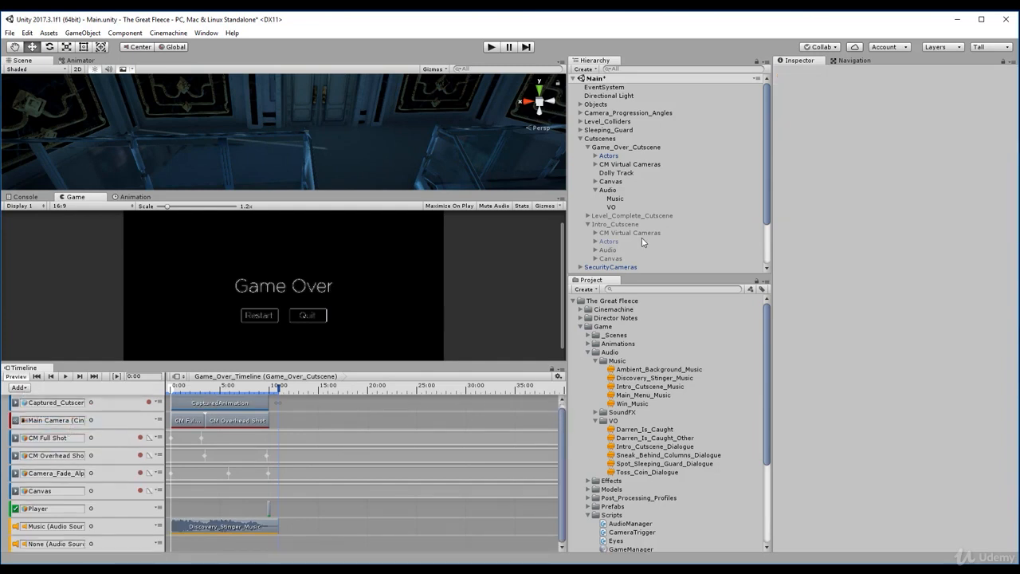
drag(614, 207, 51, 546)
drag(642, 438, 205, 547)
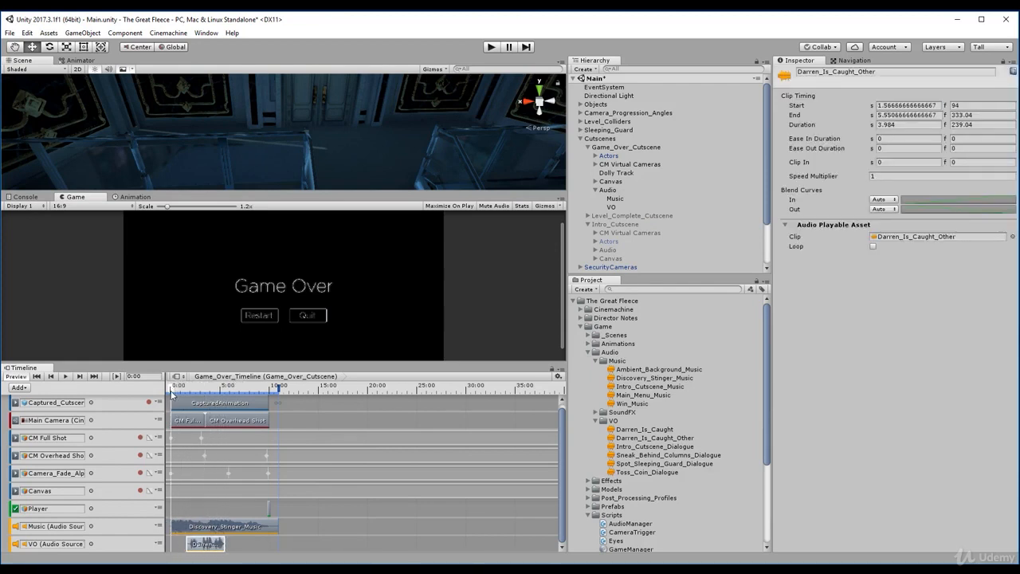
- Shift the Darren_Is_Caught_Other clip to start at about 2.87 s and play-test the Game Over cutscene
click(176, 394)
drag(176, 394, 200, 408)
drag(210, 553, 224, 553)
drag(203, 389, 174, 399)
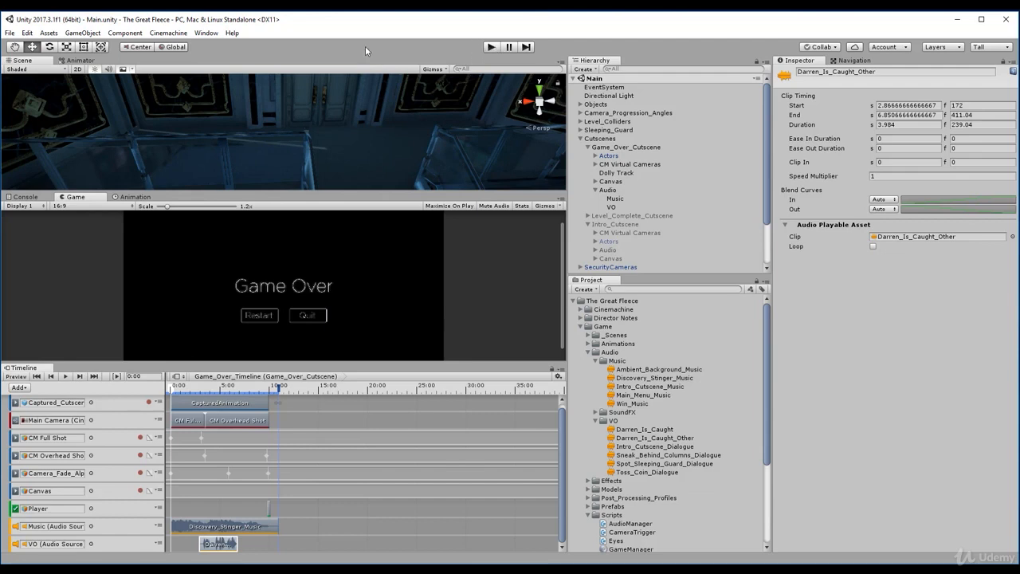
click(491, 47)
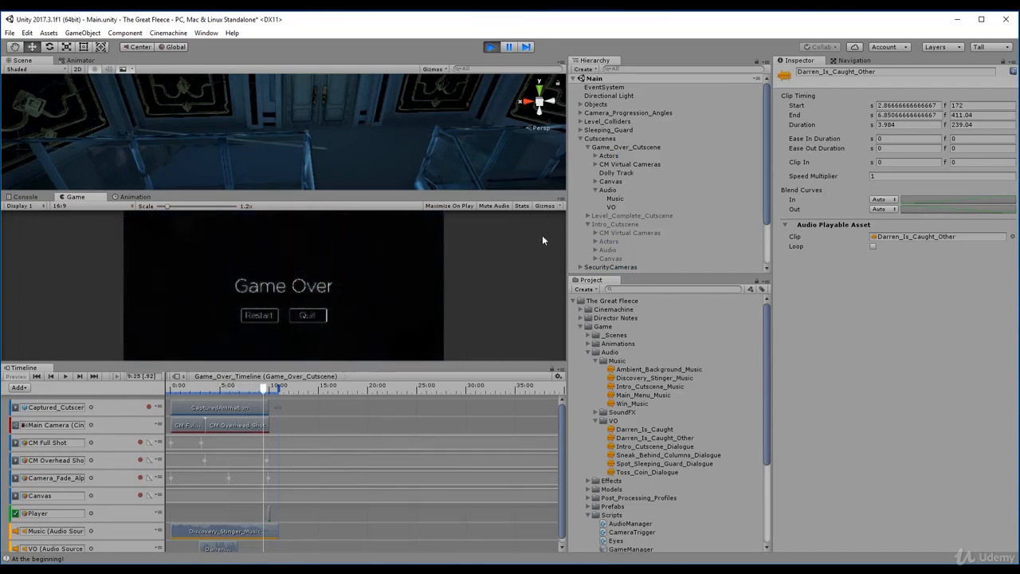
click(491, 46)
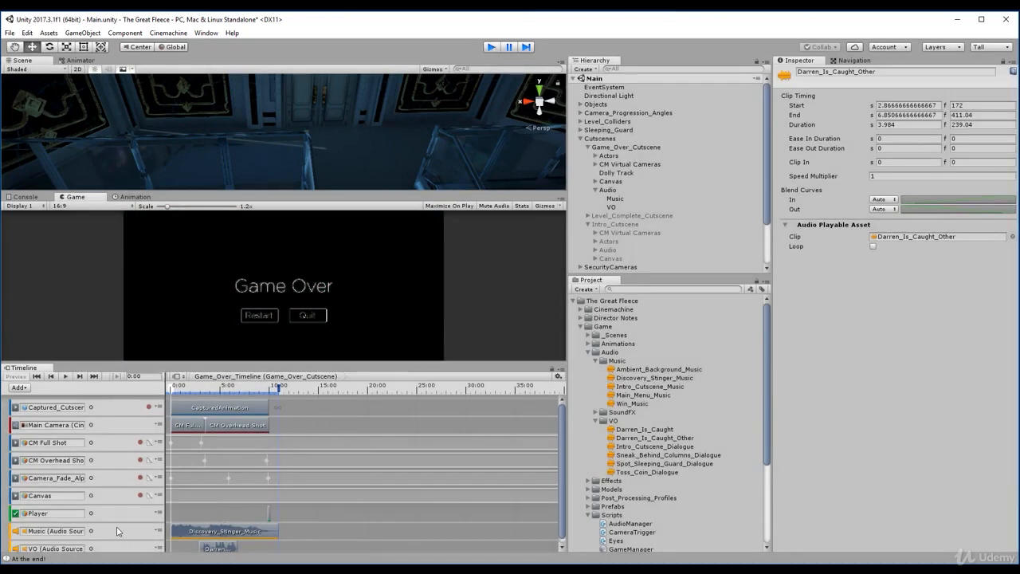
- Lower the volume of the Game Over cutscene's Music and VO audio sources to about 0.387 and save the scene
click(615, 199)
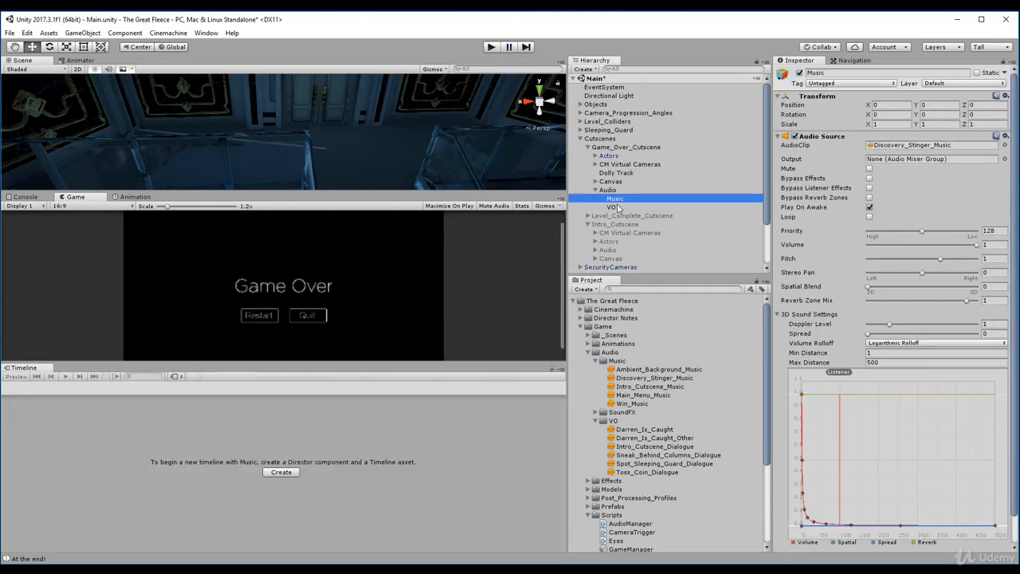
ctrl+click(618, 208)
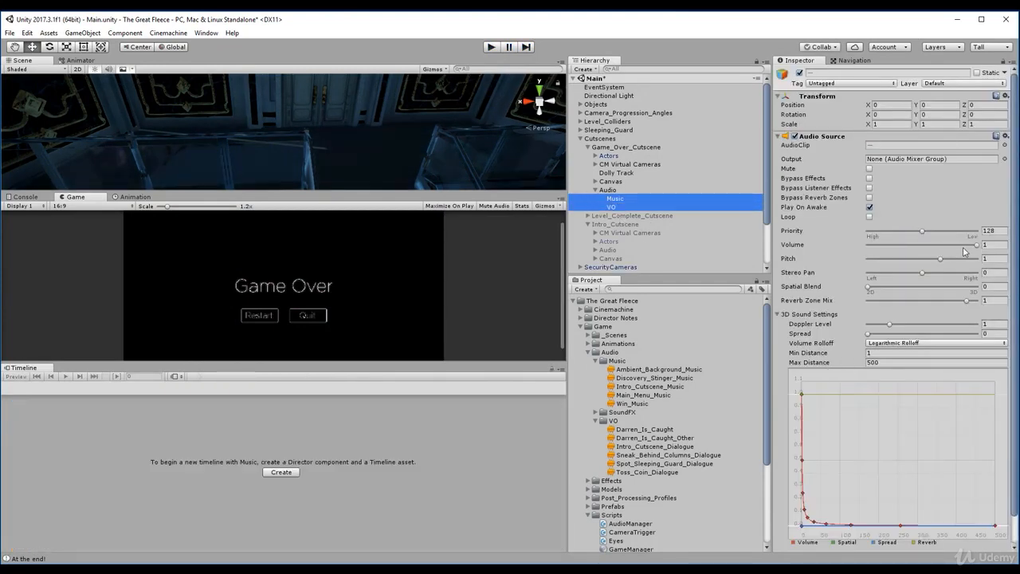
drag(976, 246, 912, 250)
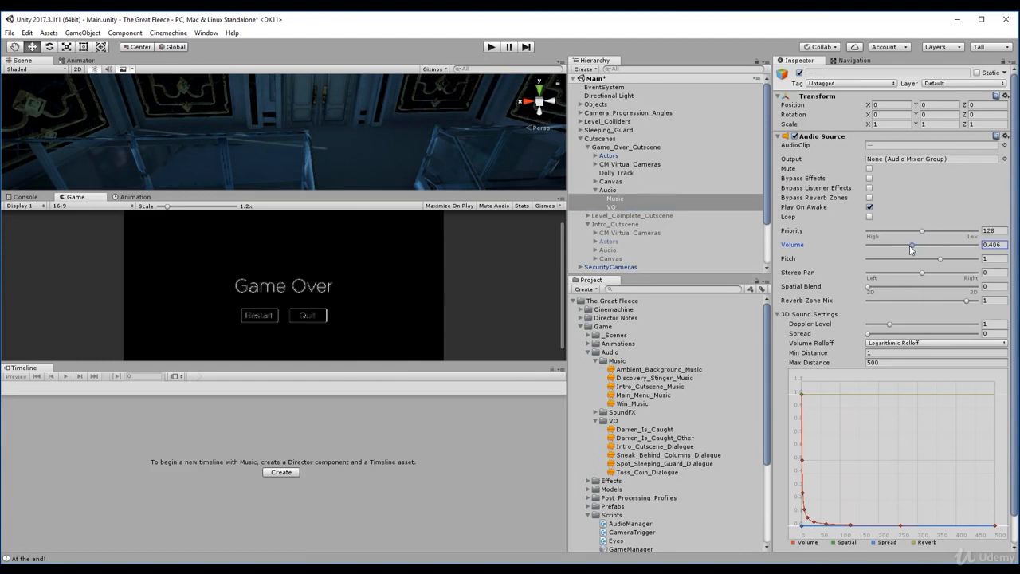
click(621, 207)
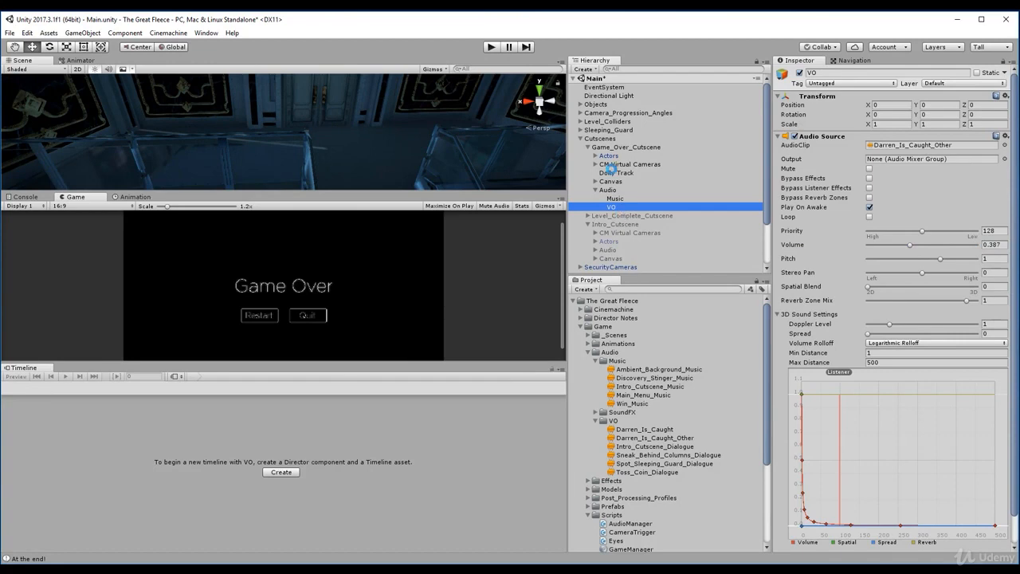
key(ctrl+s)
- Deactivate Game_Over_Cutscene, collapse it and Intro_Cutscene in the hierarchy, and save the scene
click(617, 148)
key(Left)
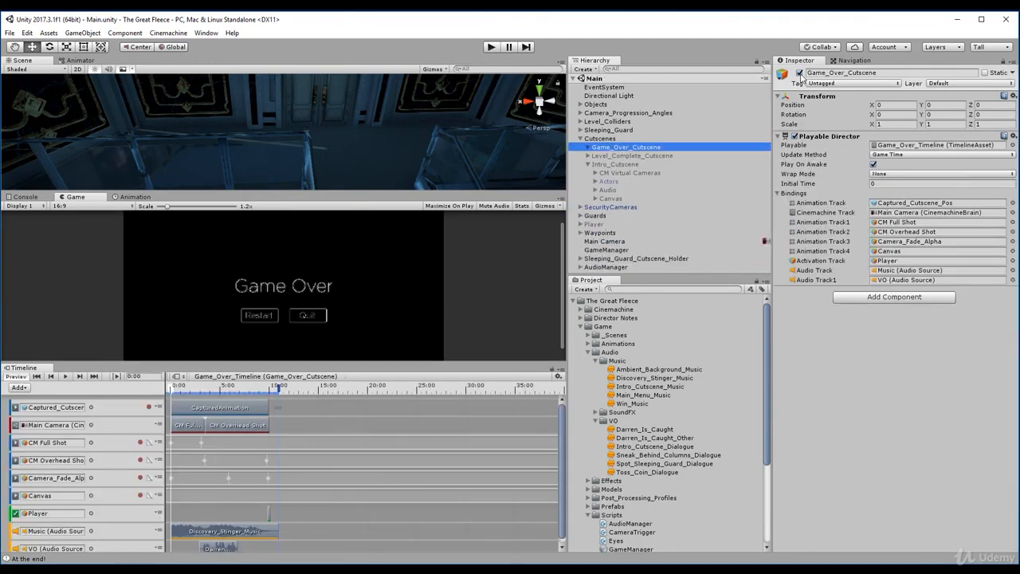
click(799, 72)
click(604, 164)
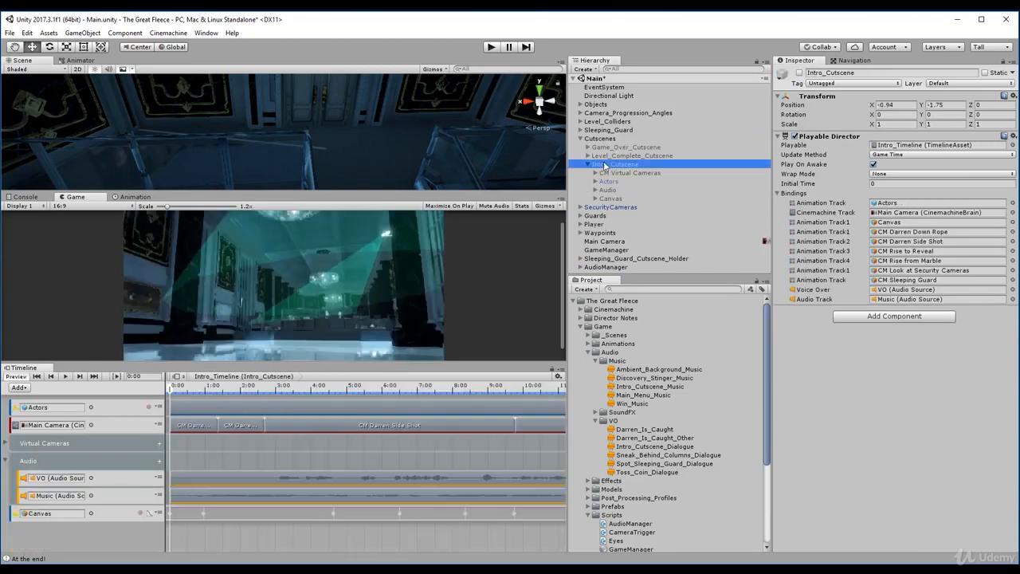
key(Left)
key(Left)
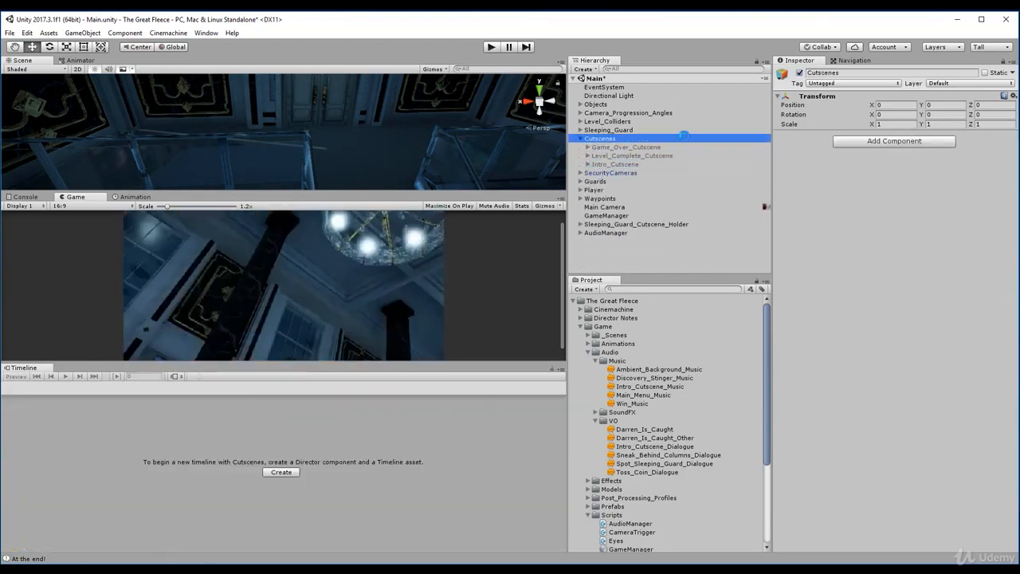
key(ctrl+s)
- Publish the project changes to Collab with the description "Adding Adio Manager & Game Over Cutscene Sounds"
click(829, 47)
click(824, 188)
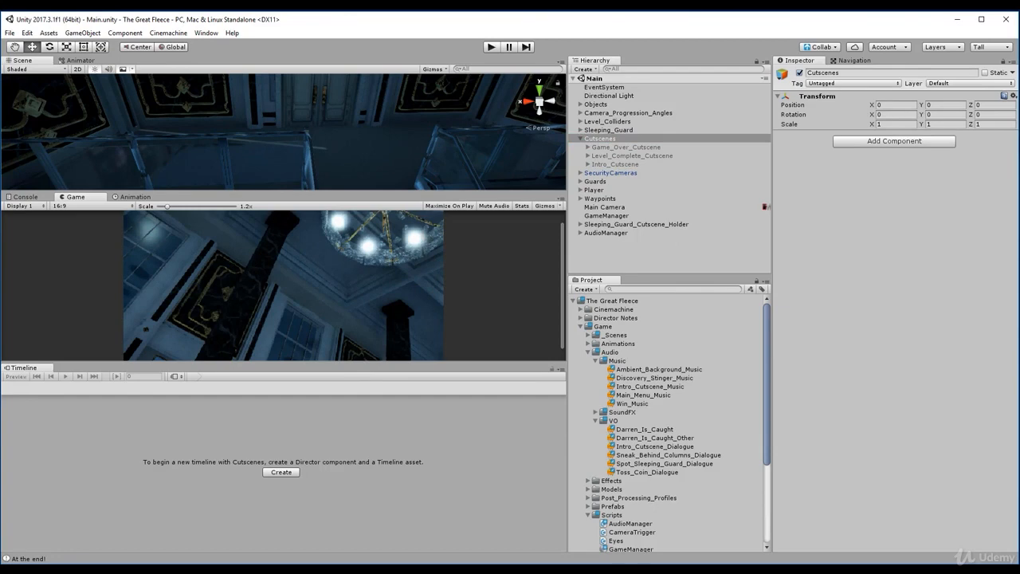
click(825, 48)
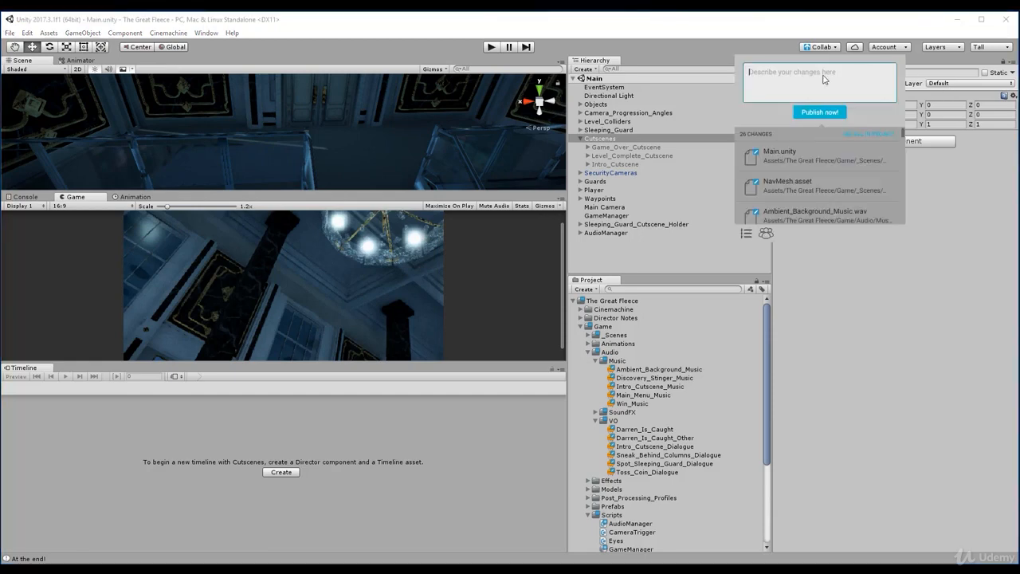
text(Add)
text(ing Sound t)
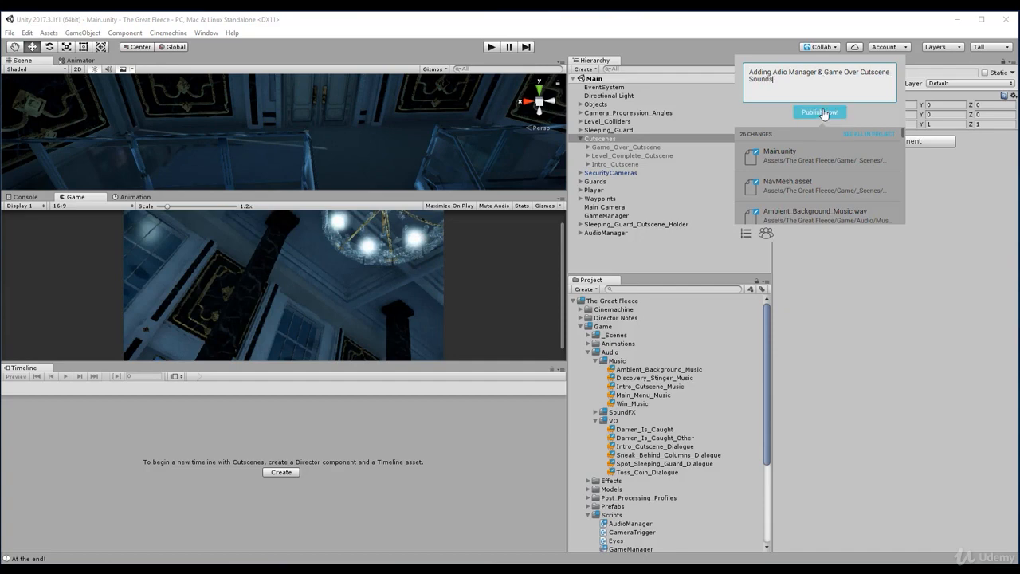
click(820, 111)
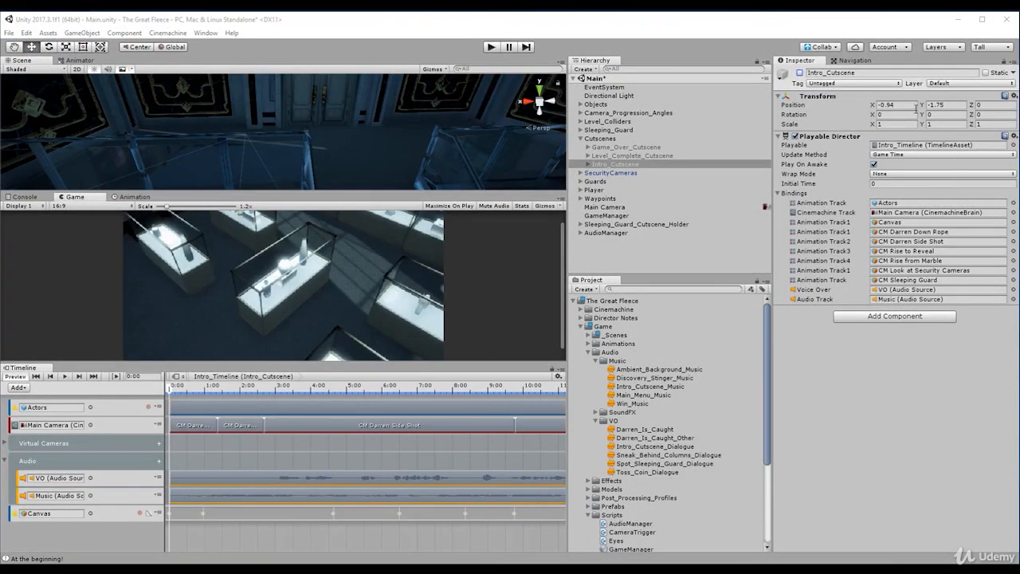
- Activate the Intro_Cutscene object
click(799, 73)
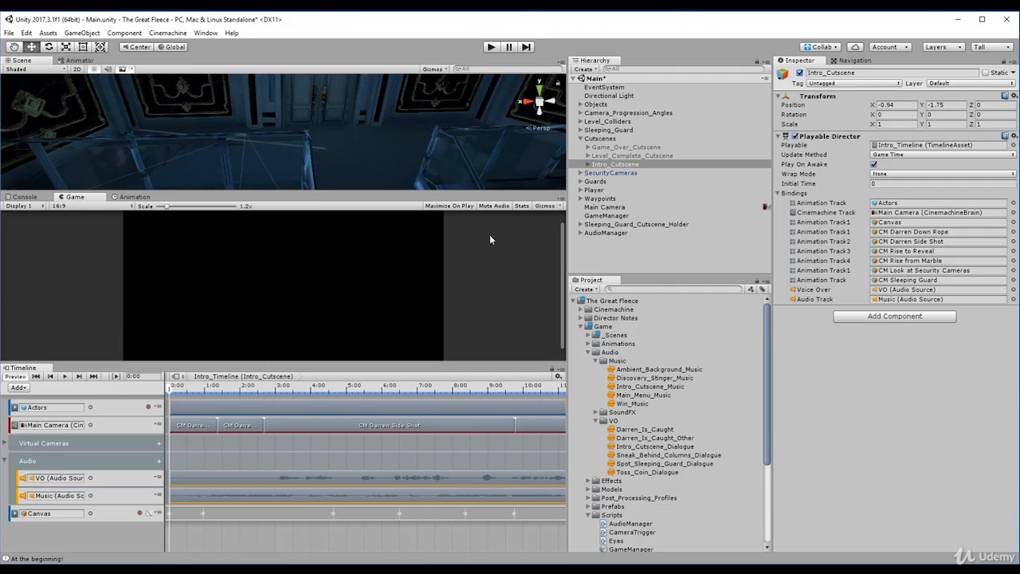
- Examine the audio source settings of AudioManager's VO and Music child objects and its voice-over reference
click(607, 232)
click(618, 241)
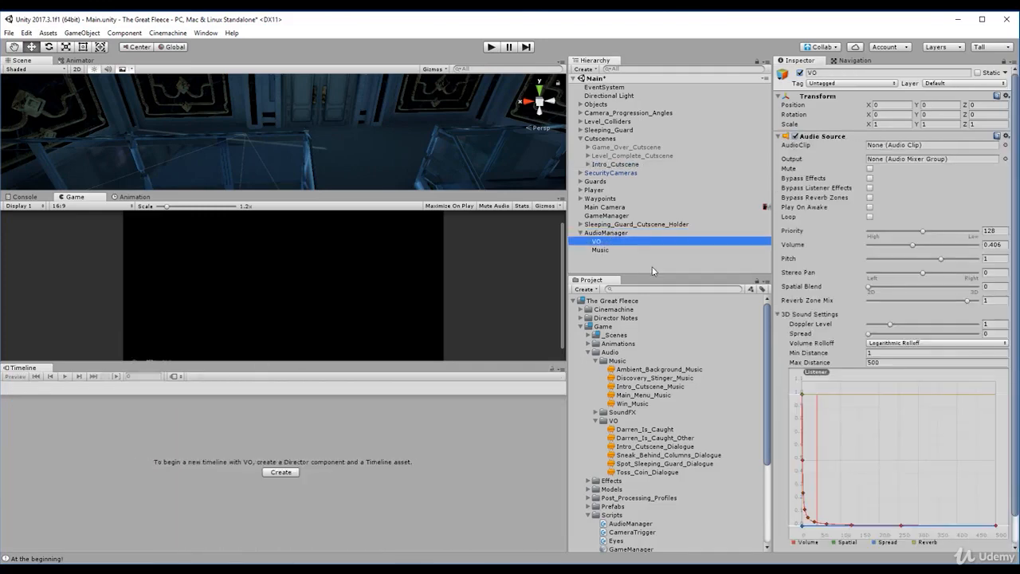
click(655, 250)
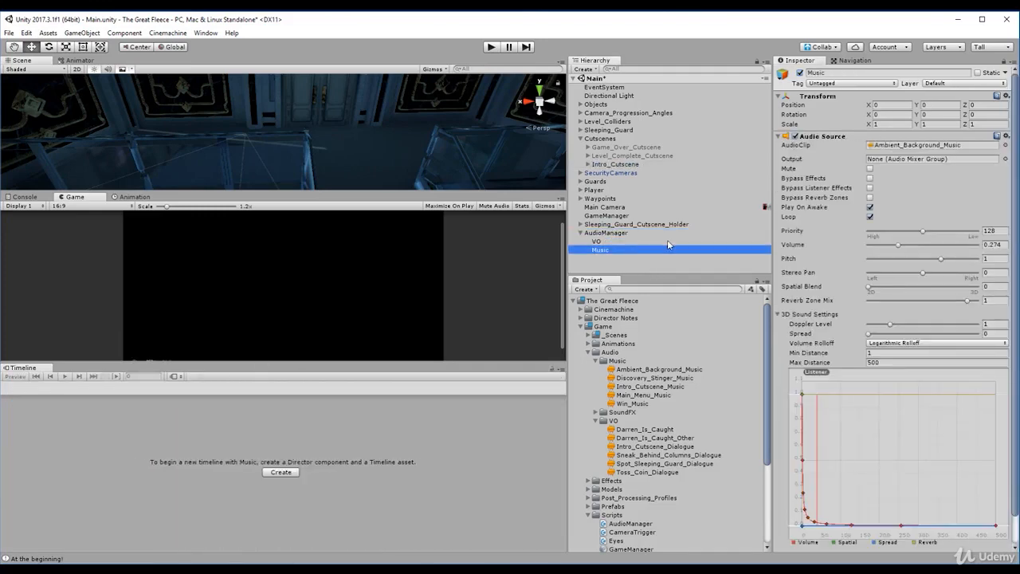
click(625, 235)
key(Left)
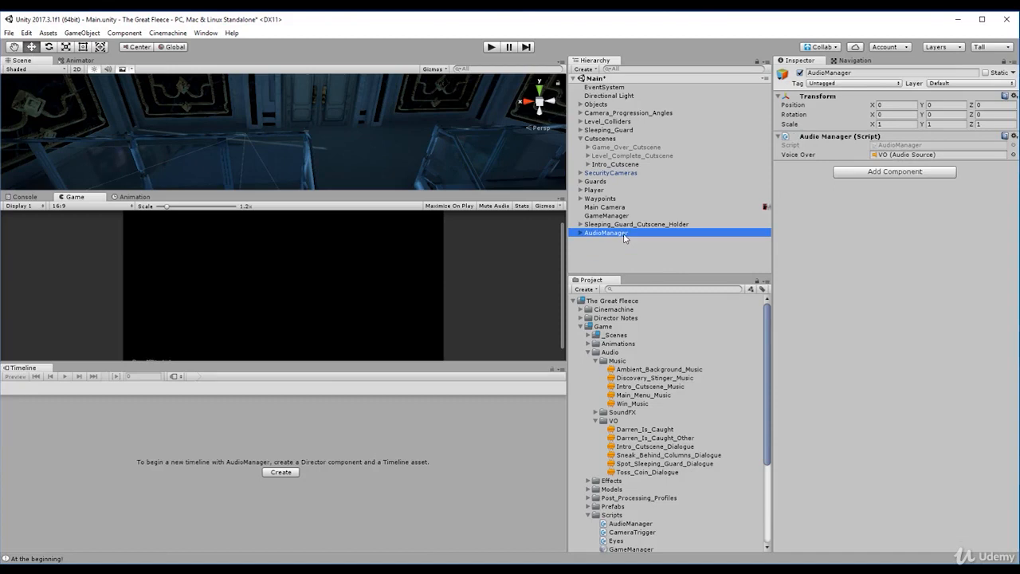
key(Right)
key(Down)
key(Down)
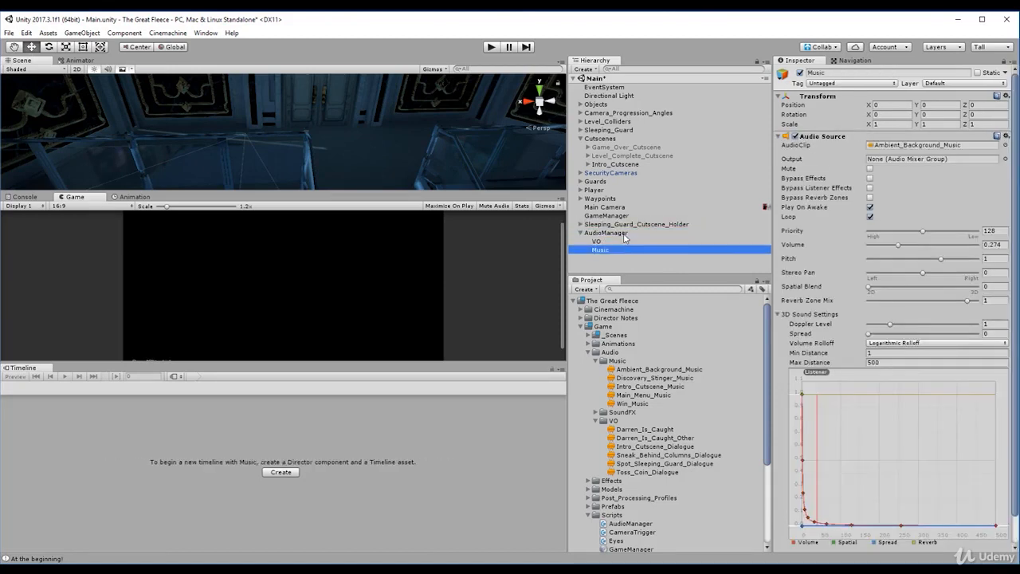
- Test-play the scene's intro cutscene with the audio source of AudioManager's Music object disabled, and stop playback
click(623, 232)
key(Left)
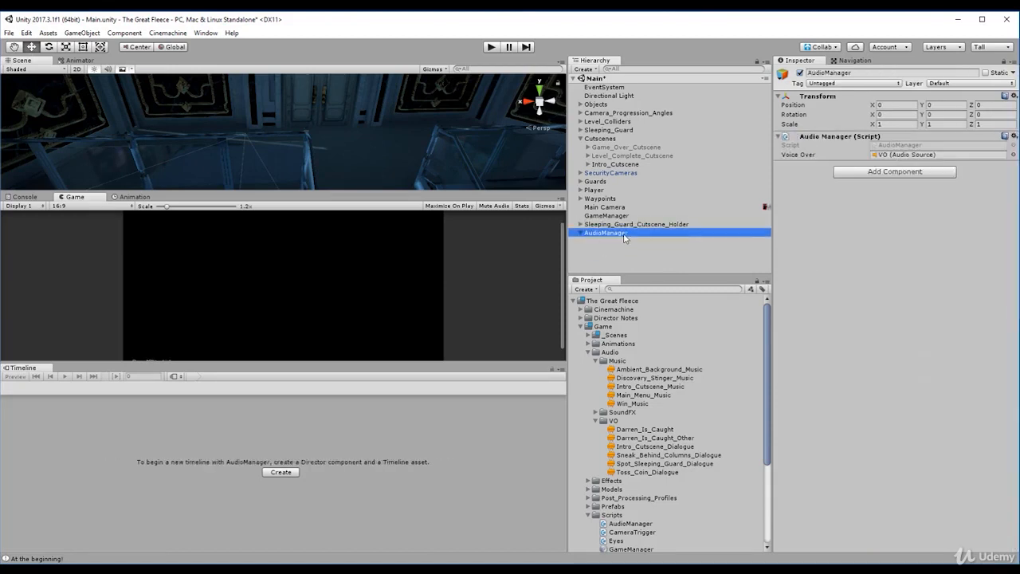
click(493, 48)
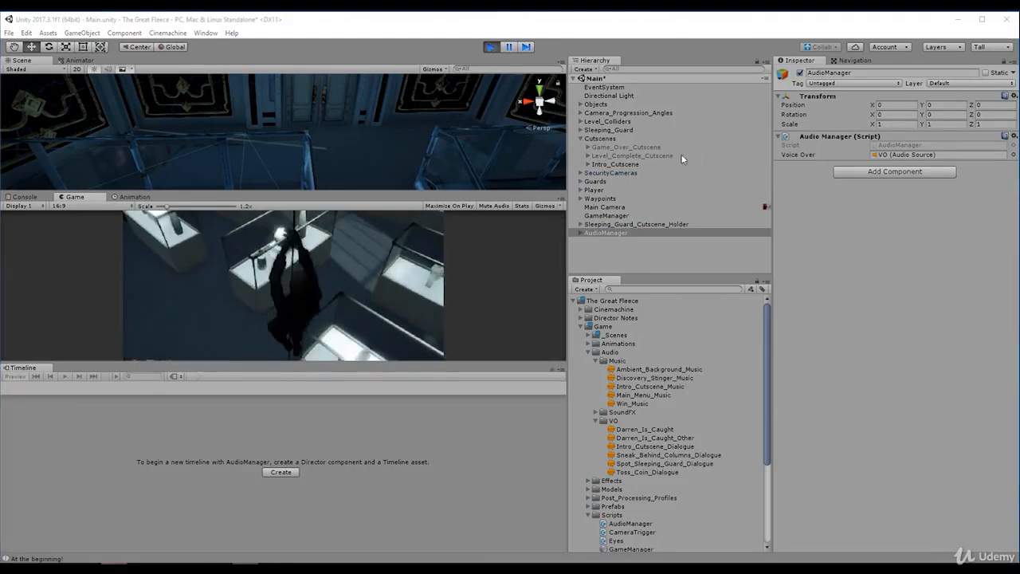
click(596, 232)
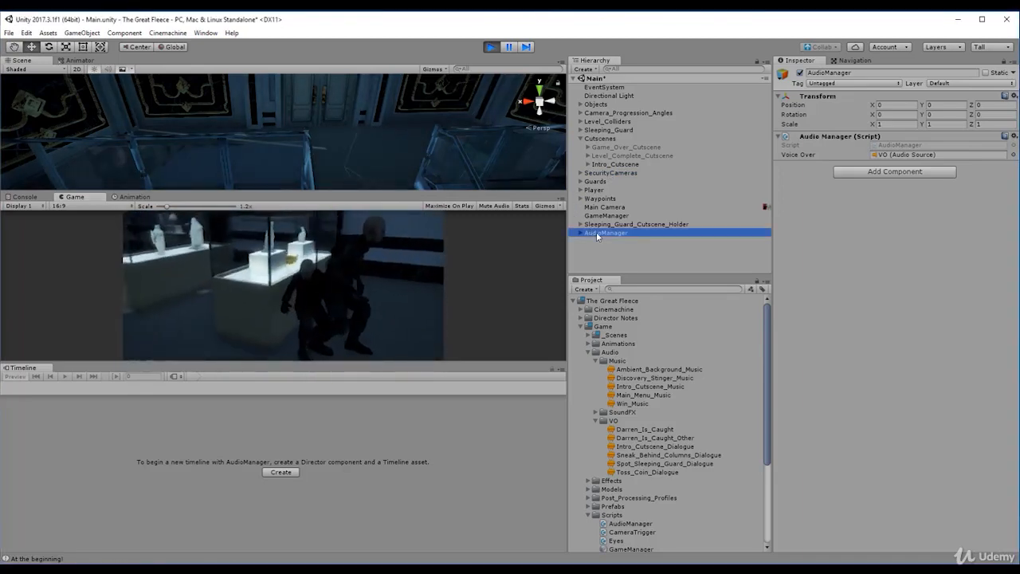
click(626, 251)
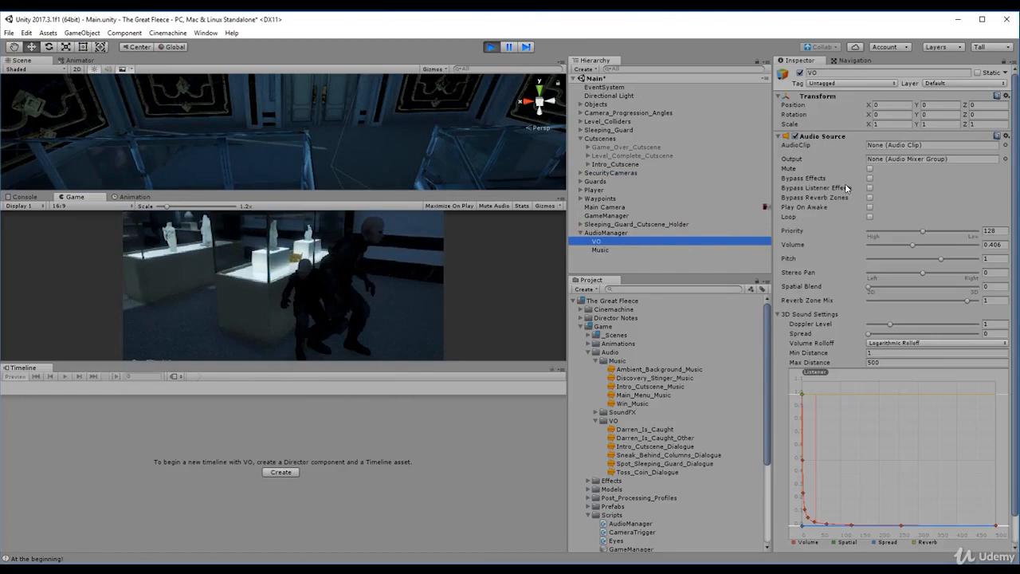
click(794, 136)
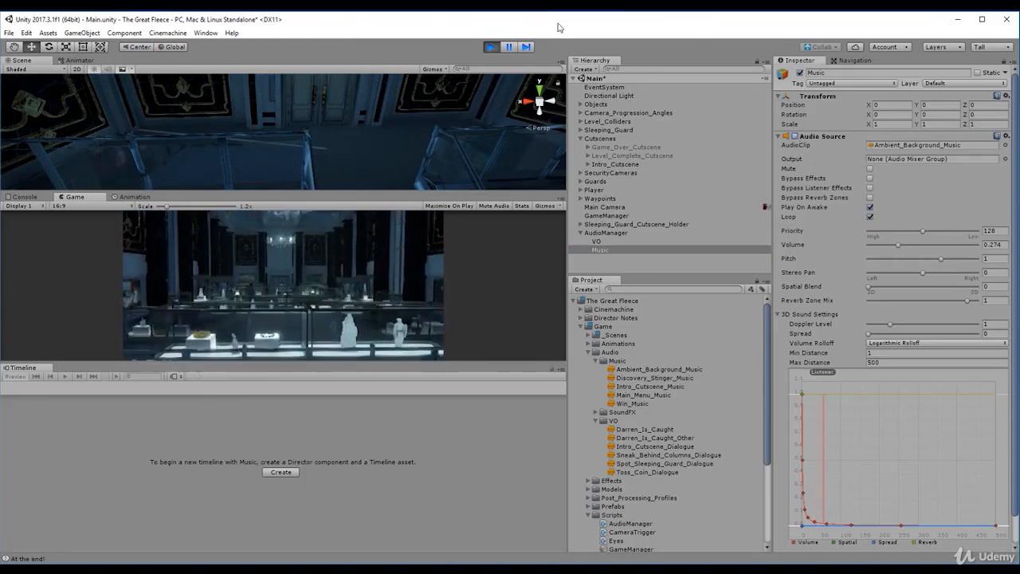
click(489, 47)
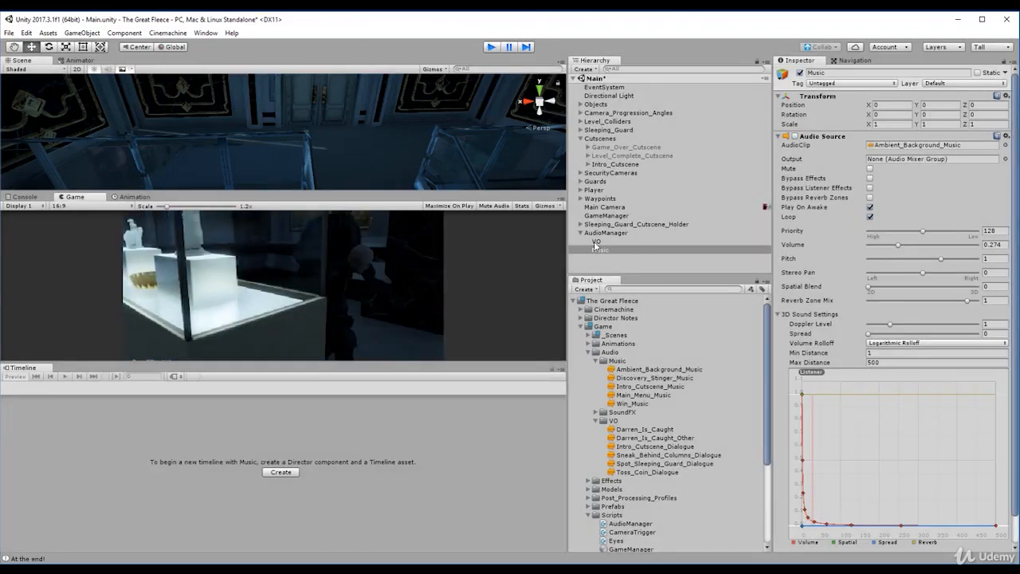
- Remove the Animator component from the AudioManager object
click(602, 243)
click(605, 250)
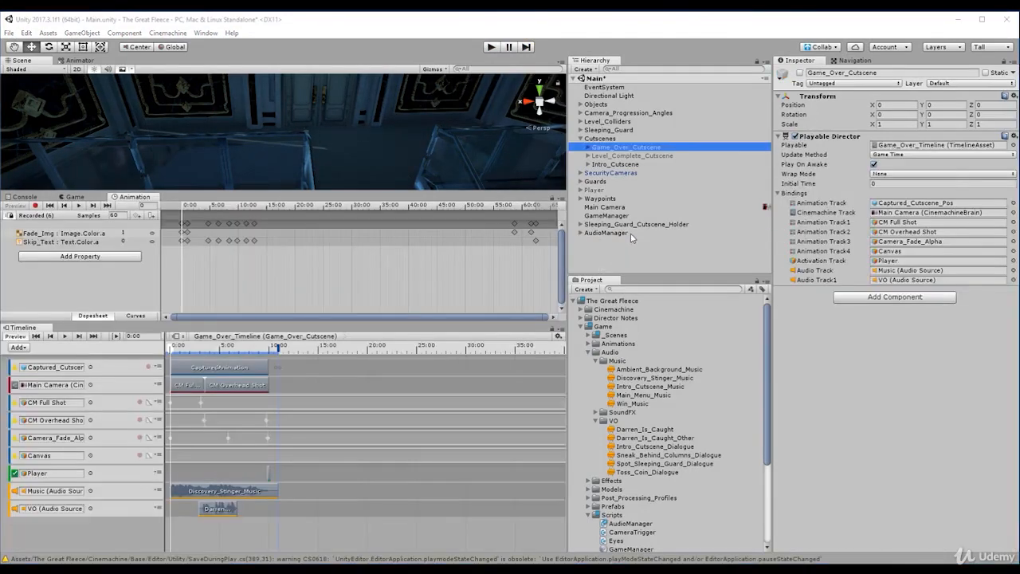
click(631, 235)
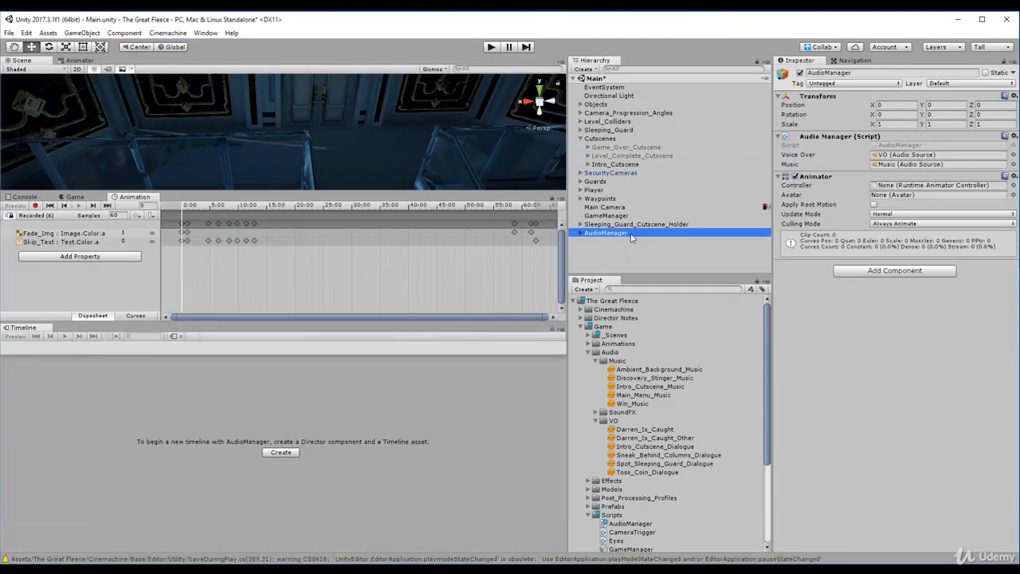
right_click(828, 177)
click(869, 223)
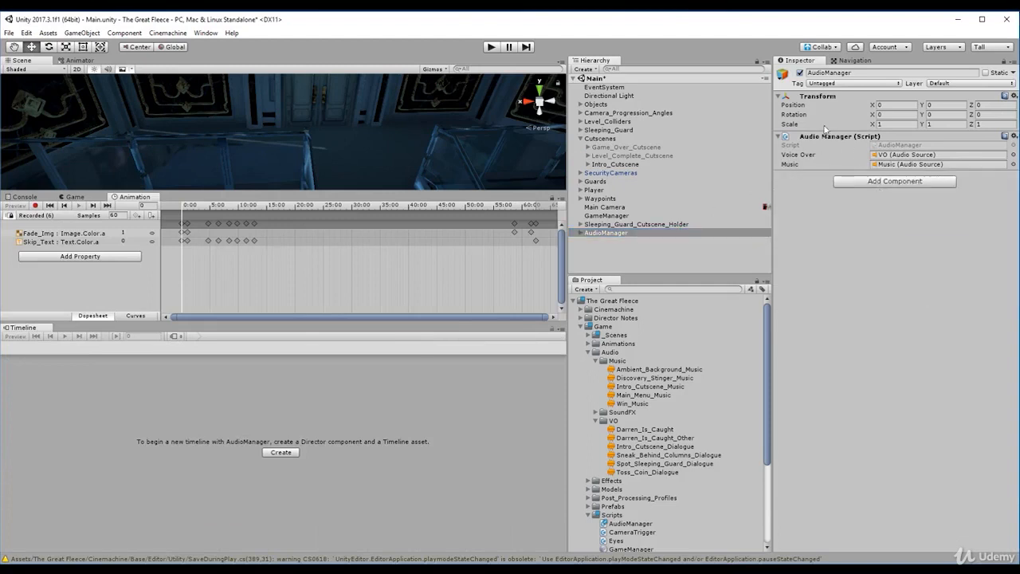
- Examine the Music object's audio source settings, Intro_Cutscene's child objects and its timeline bindings
click(623, 235)
click(666, 248)
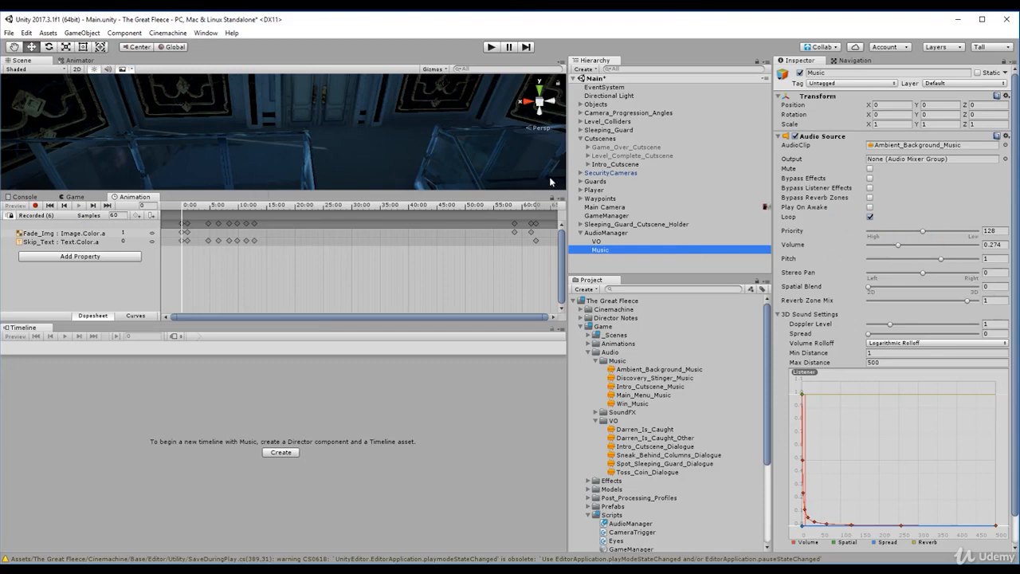
click(620, 164)
key(Right)
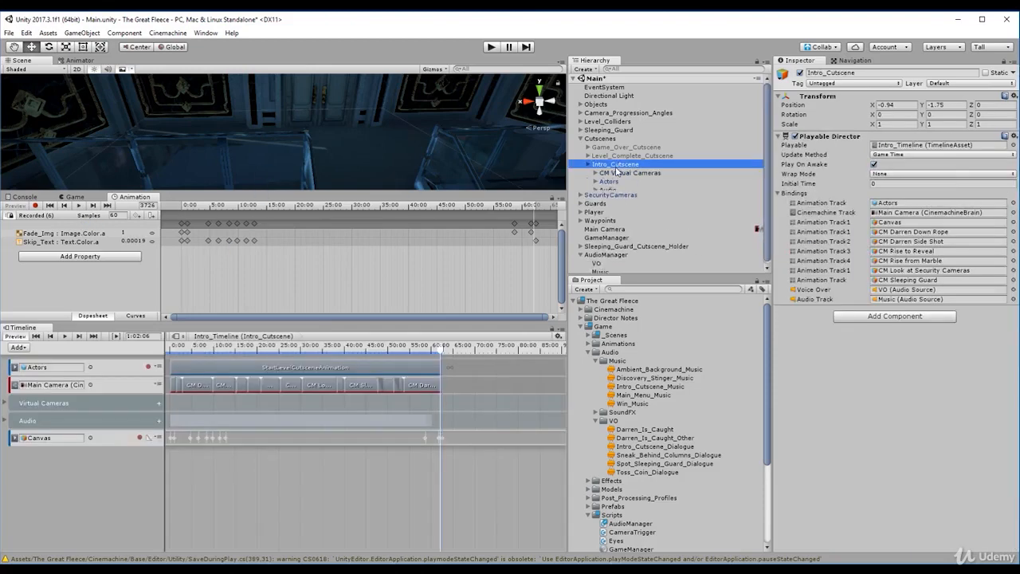
click(618, 173)
key(Down)
key(Down)
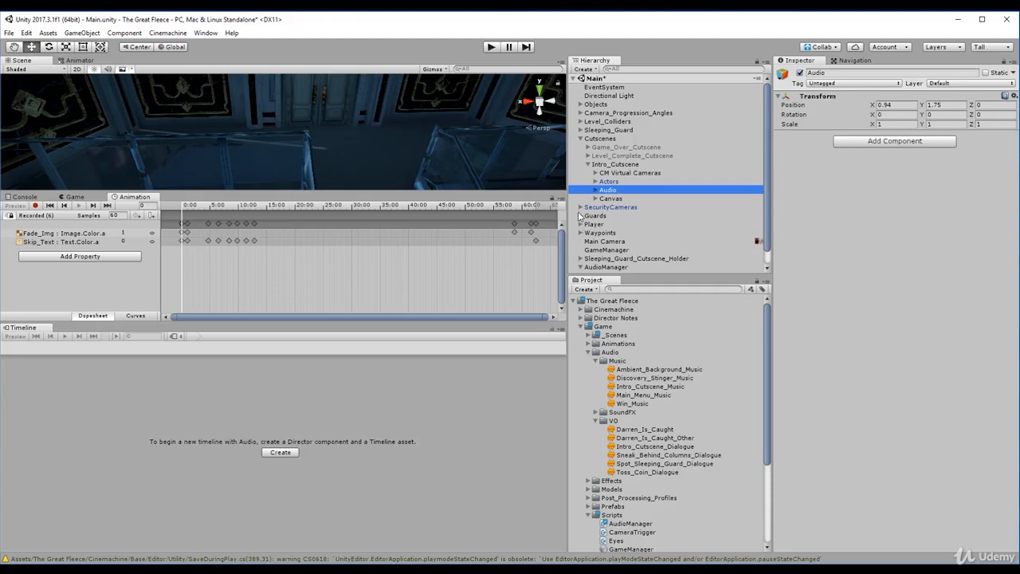
click(615, 164)
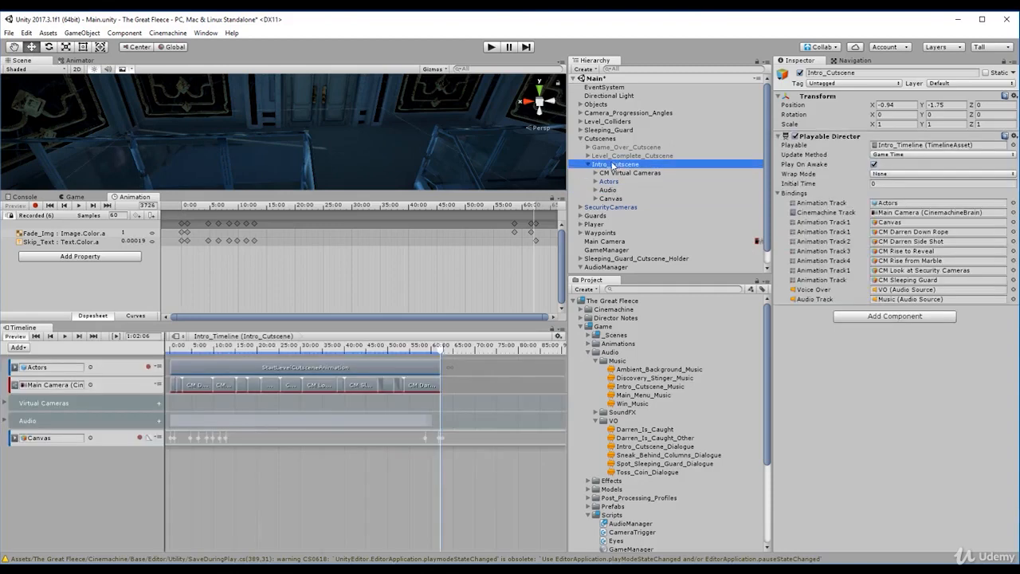
key(Left)
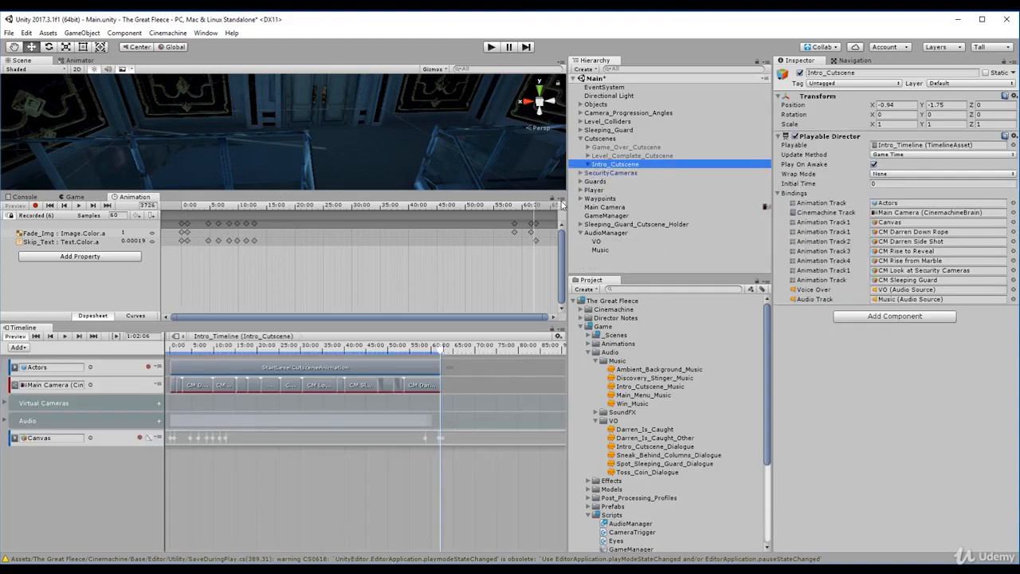
- Add an audio track to Intro_Timeline's Audio group and bind it to AudioManager's Music audio source
click(5, 421)
click(61, 426)
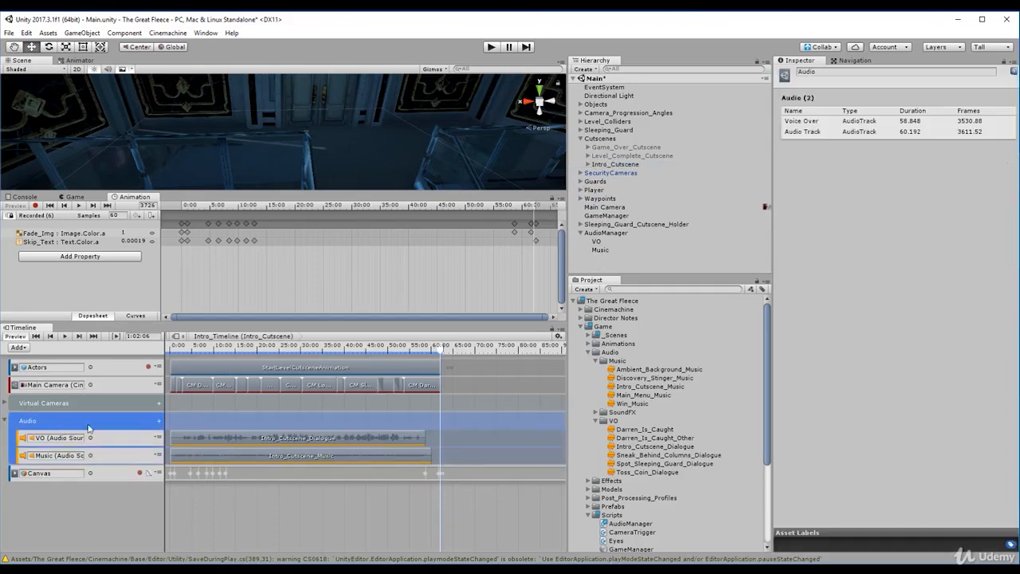
click(159, 424)
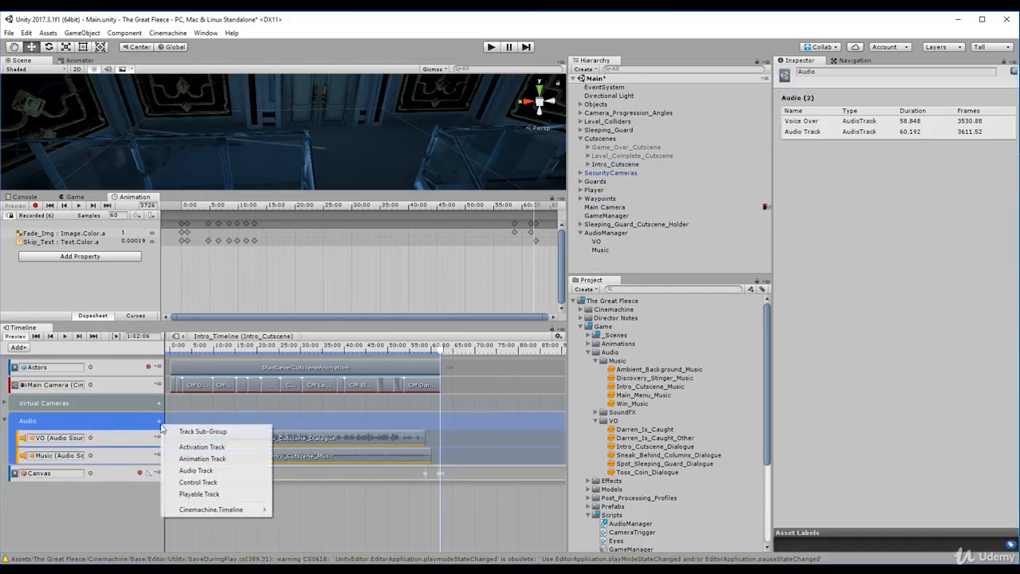
click(193, 471)
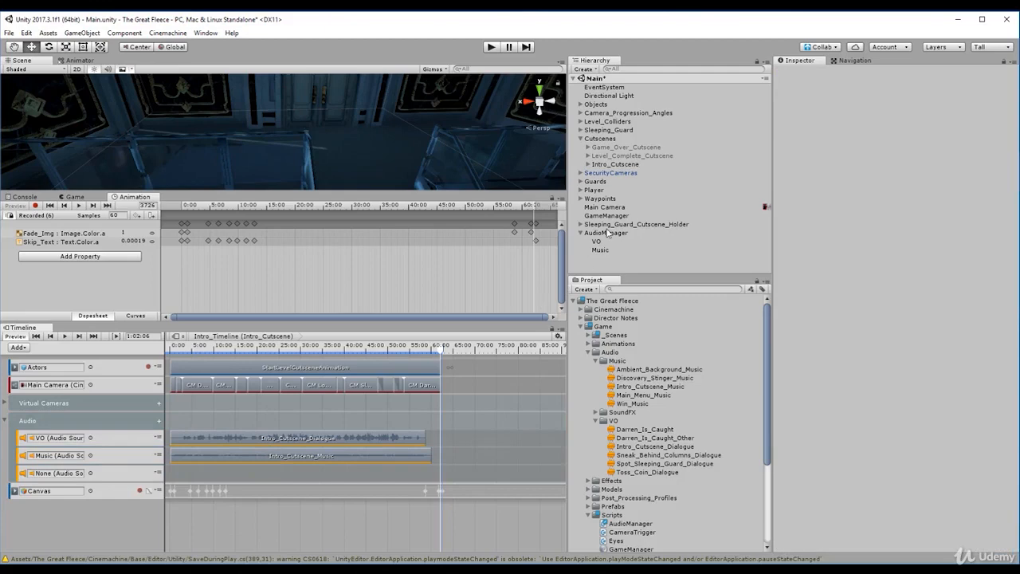
drag(609, 233, 69, 475)
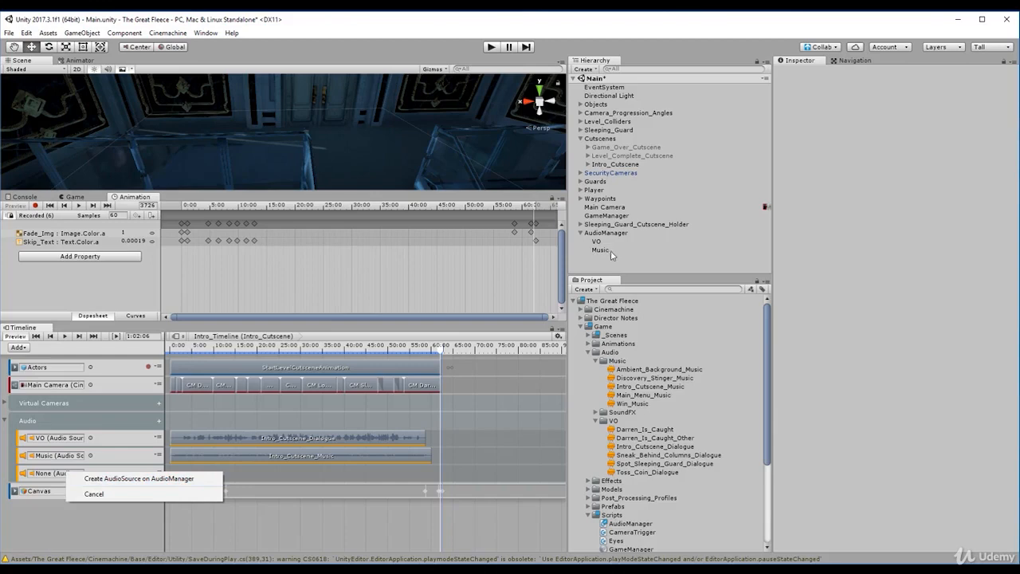
drag(610, 250, 57, 474)
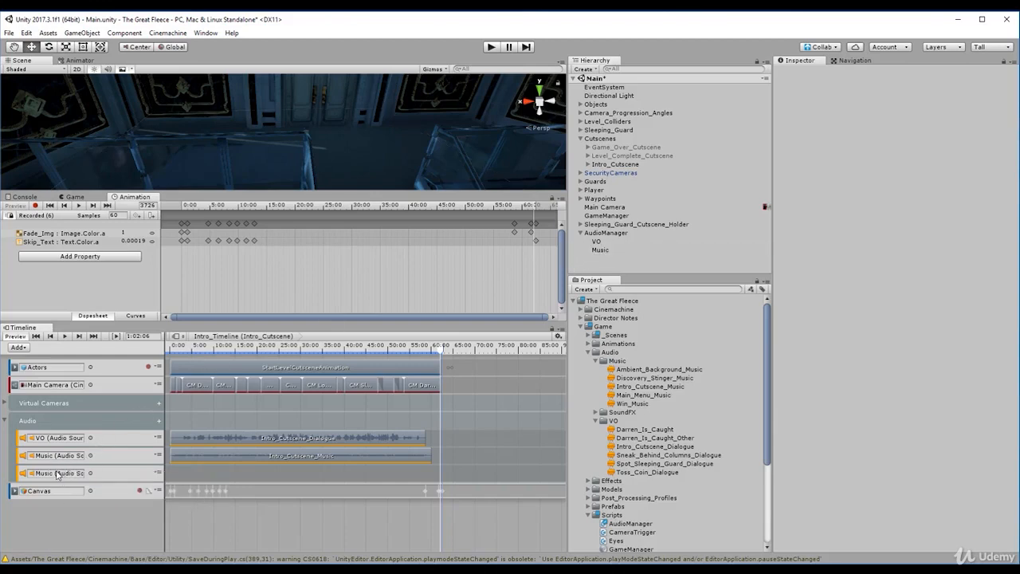
- Move the Intro_Timeline playhead to 0:00
click(606, 249)
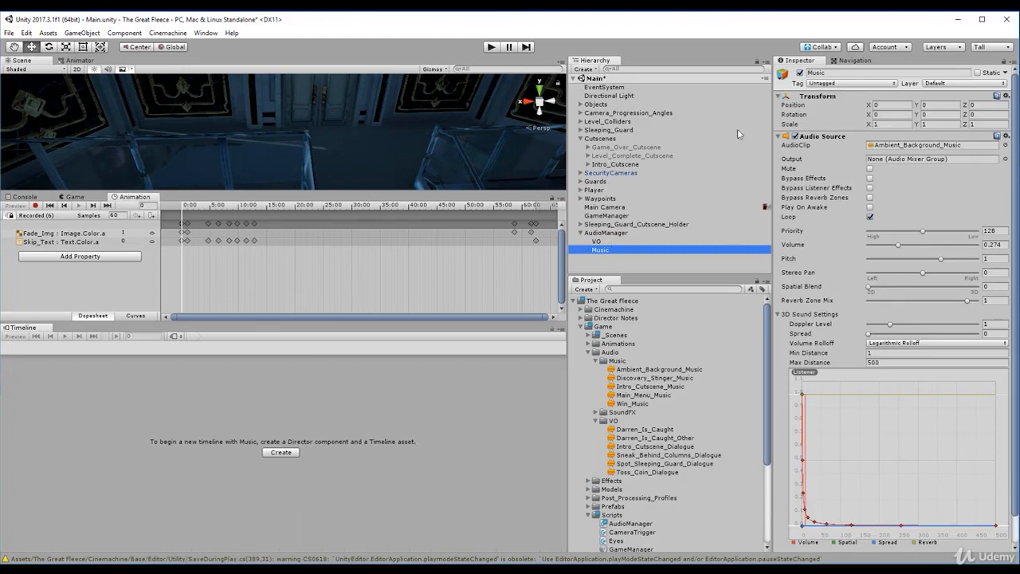
click(613, 165)
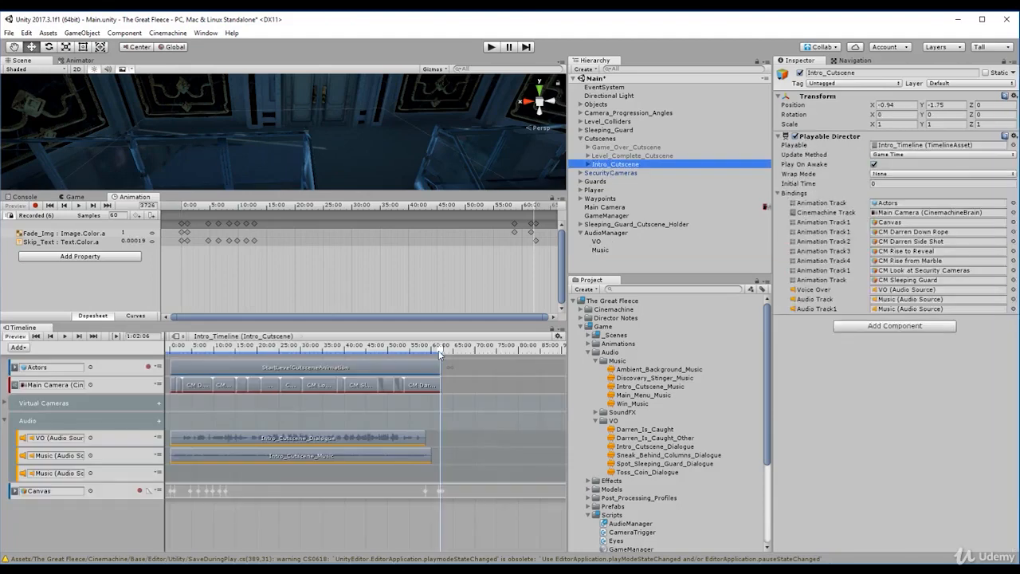
drag(440, 354, 170, 365)
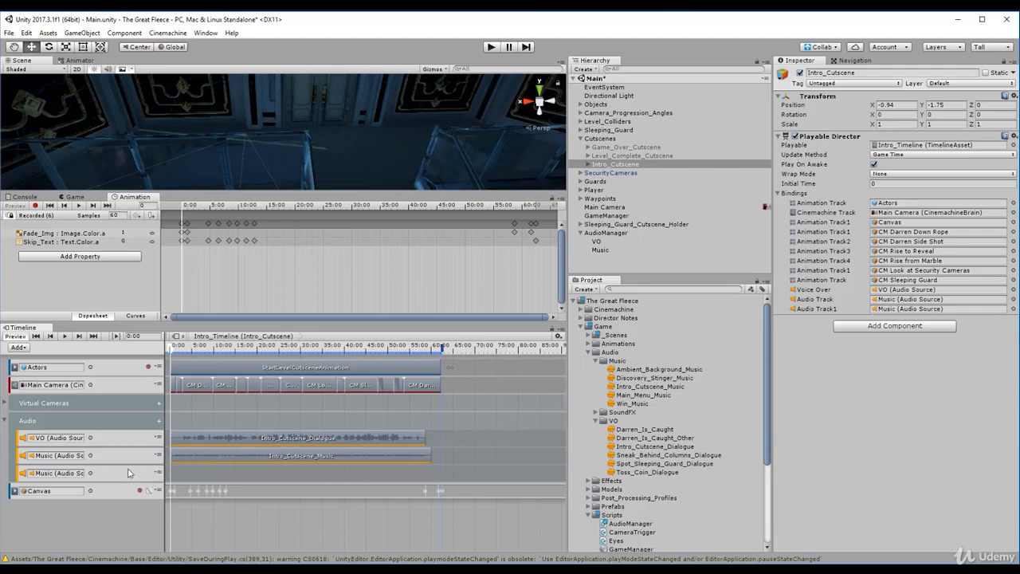
- Delete the empty Music audio track from Intro_Timeline and collapse the Audio group
click(175, 472)
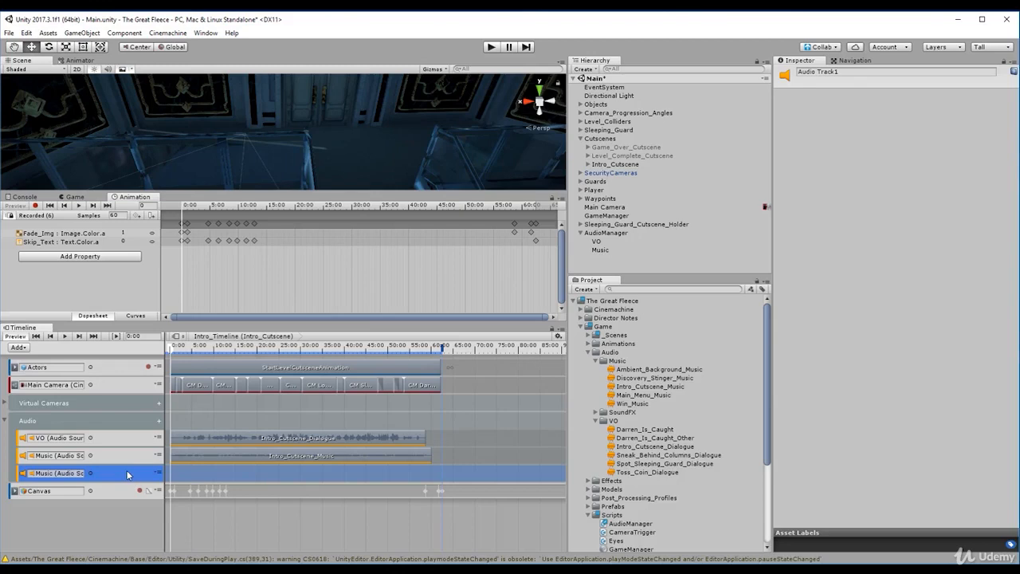
key(Delete)
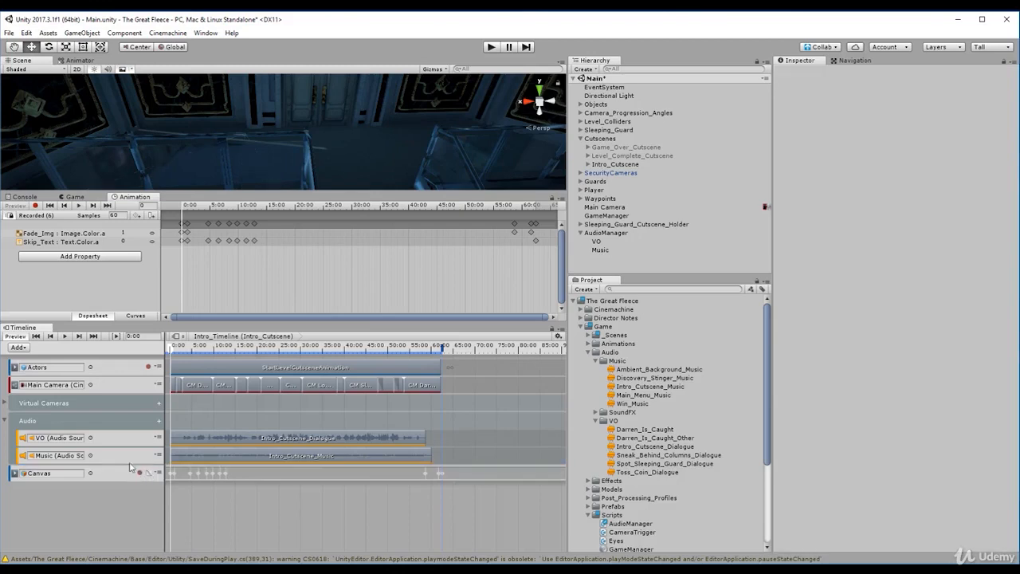
click(5, 420)
- Add an animation track to Intro_Timeline and bind it to AudioManager's Music object, creating an Animator on that object
click(17, 348)
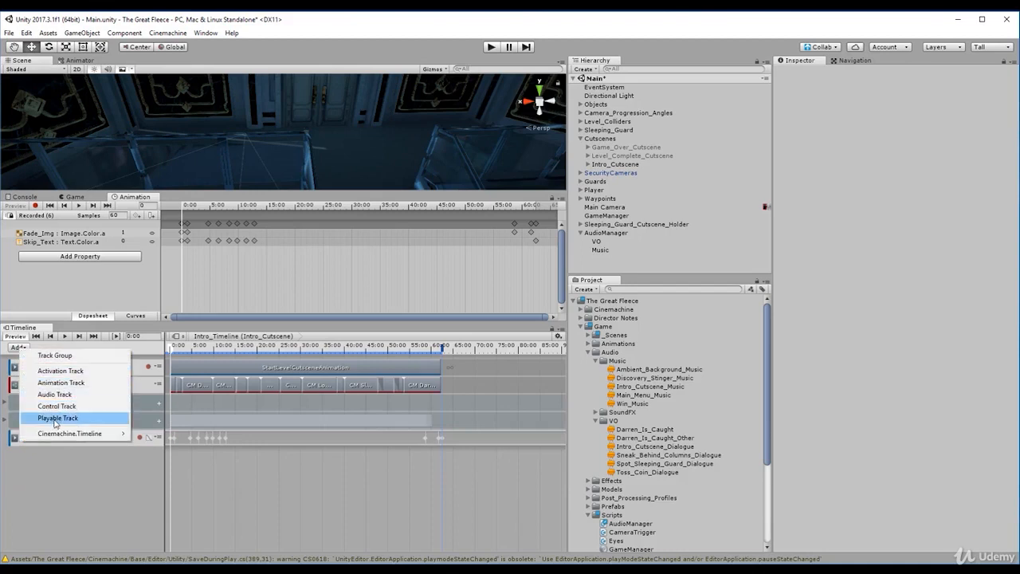
click(71, 386)
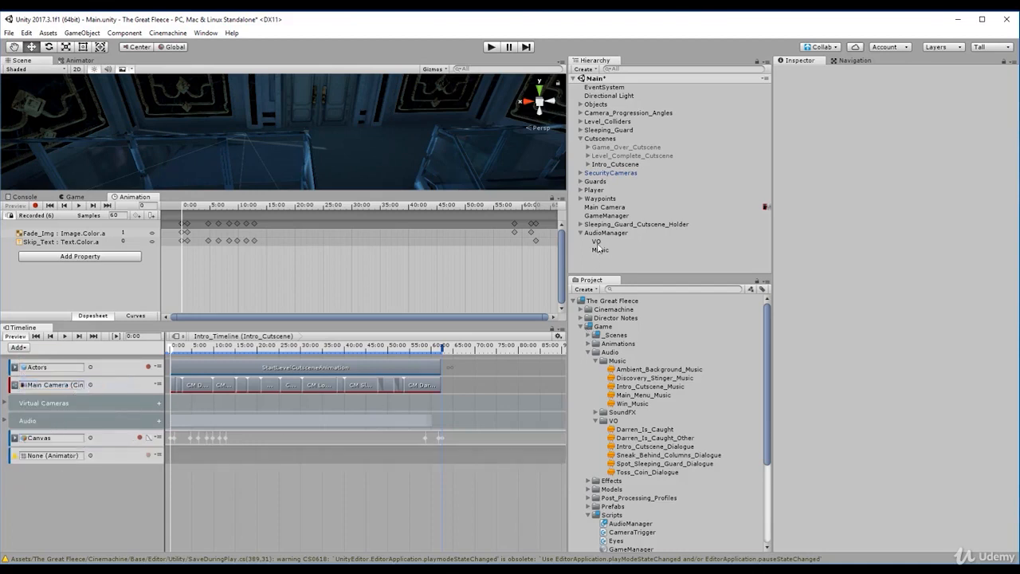
click(601, 251)
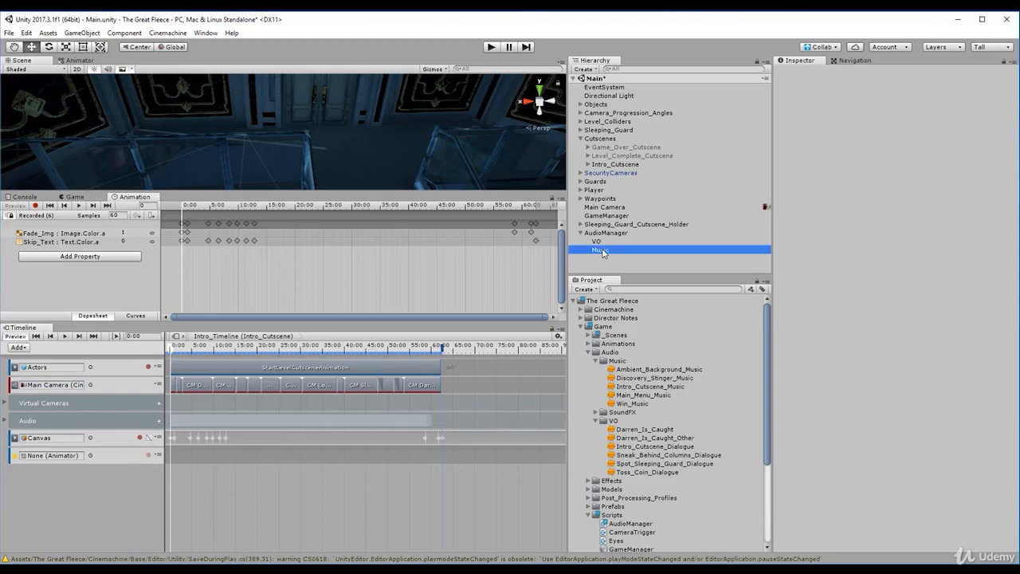
drag(601, 251, 56, 457)
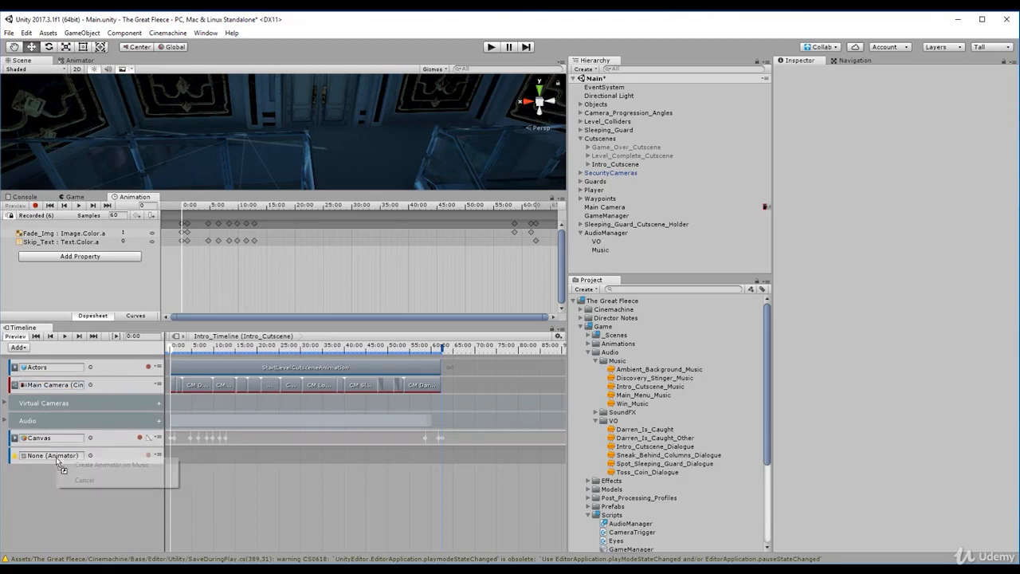
click(90, 465)
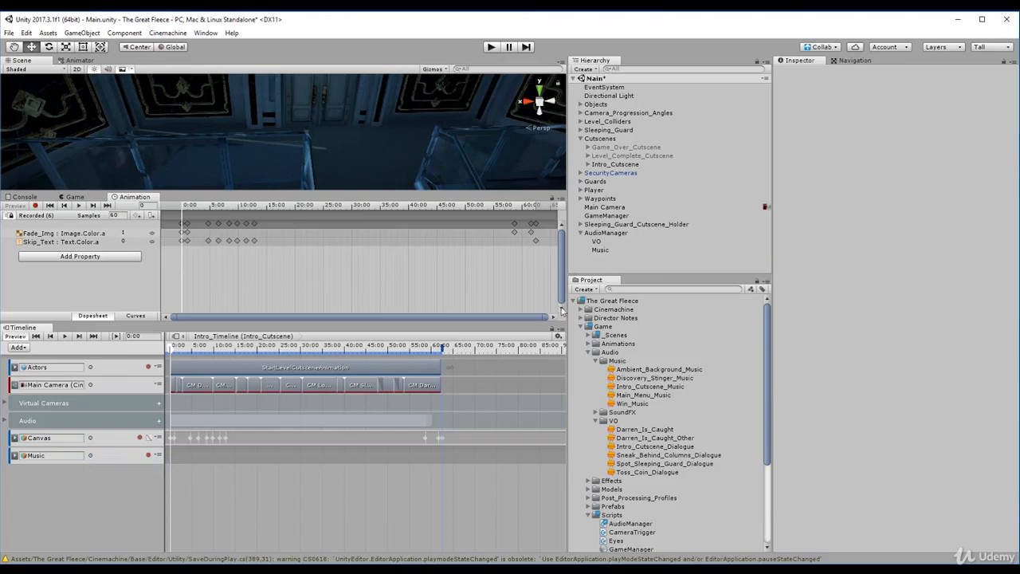
click(600, 250)
click(606, 232)
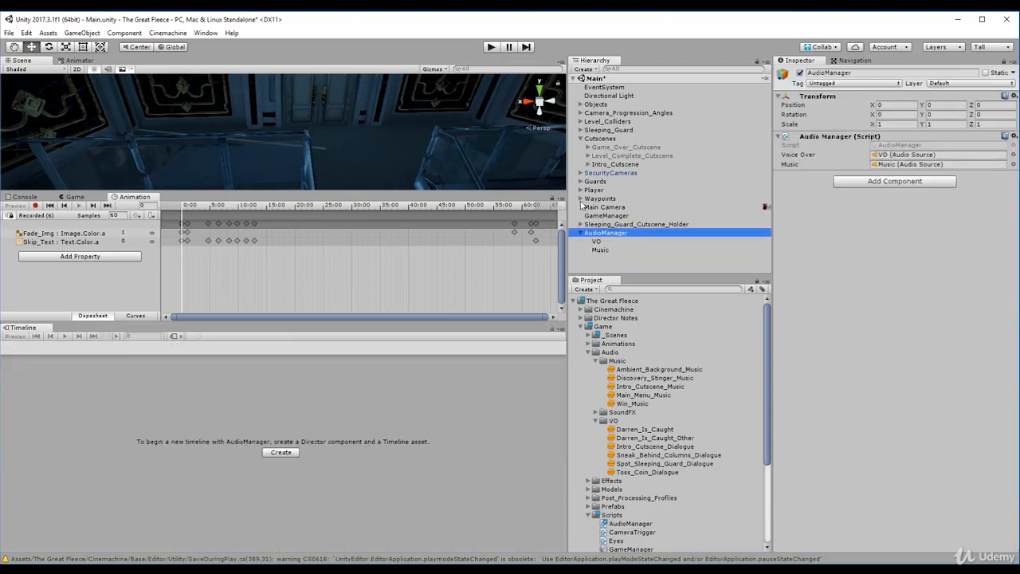
- Start recording on Intro_Timeline's Music animation track and key the Music audio source's volume at 0 at the timeline start
click(615, 164)
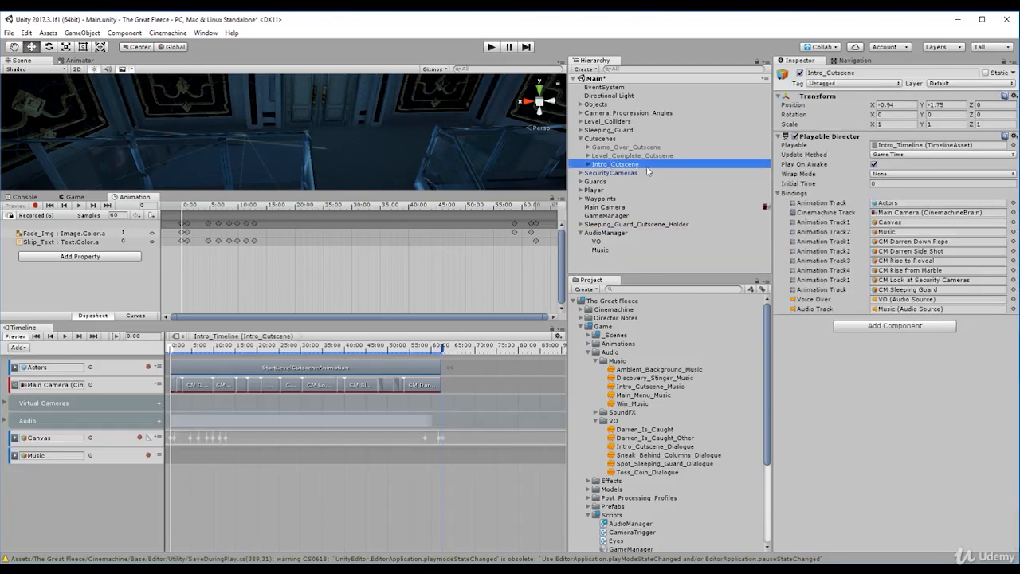
click(149, 456)
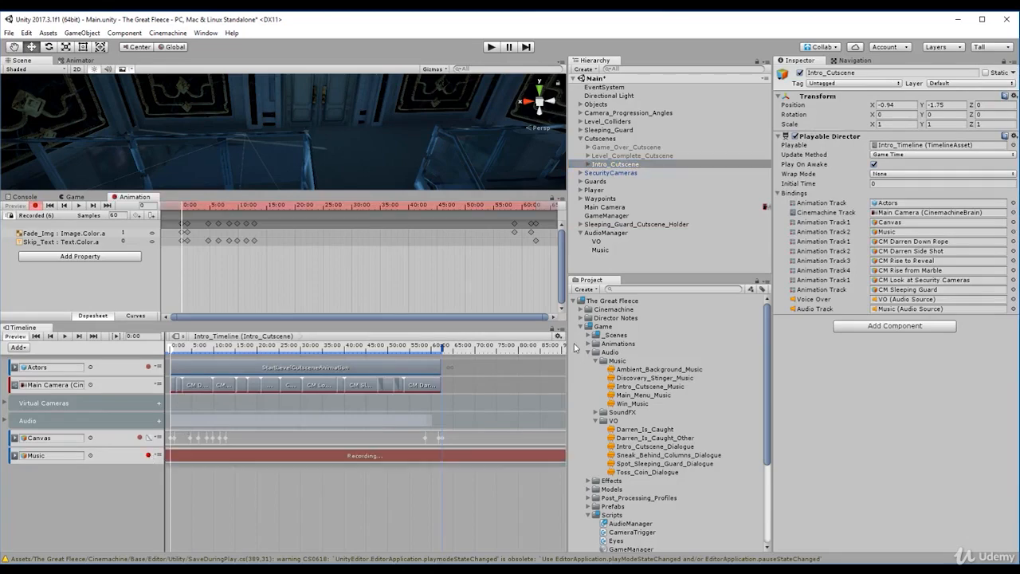
click(622, 250)
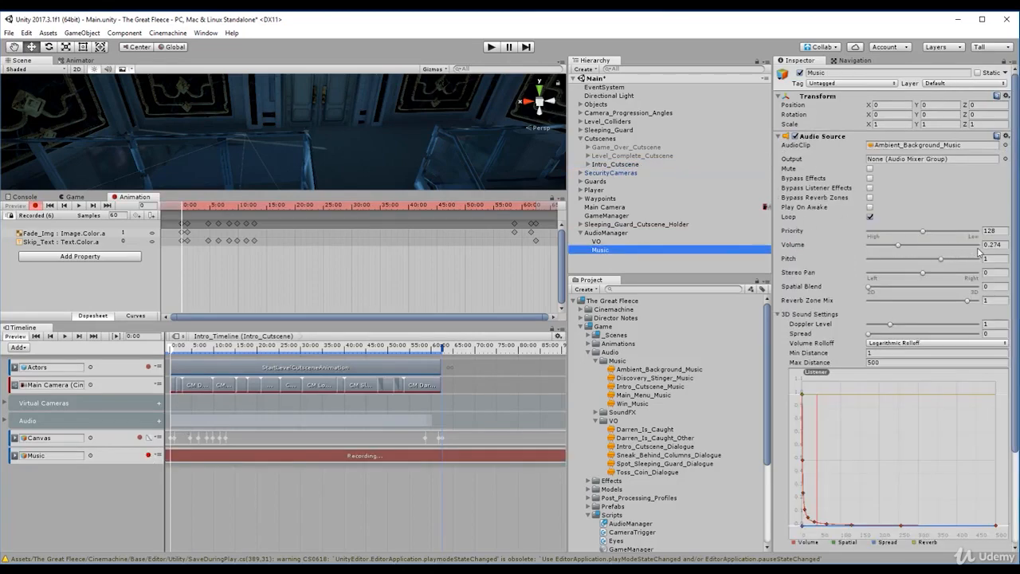
click(992, 244)
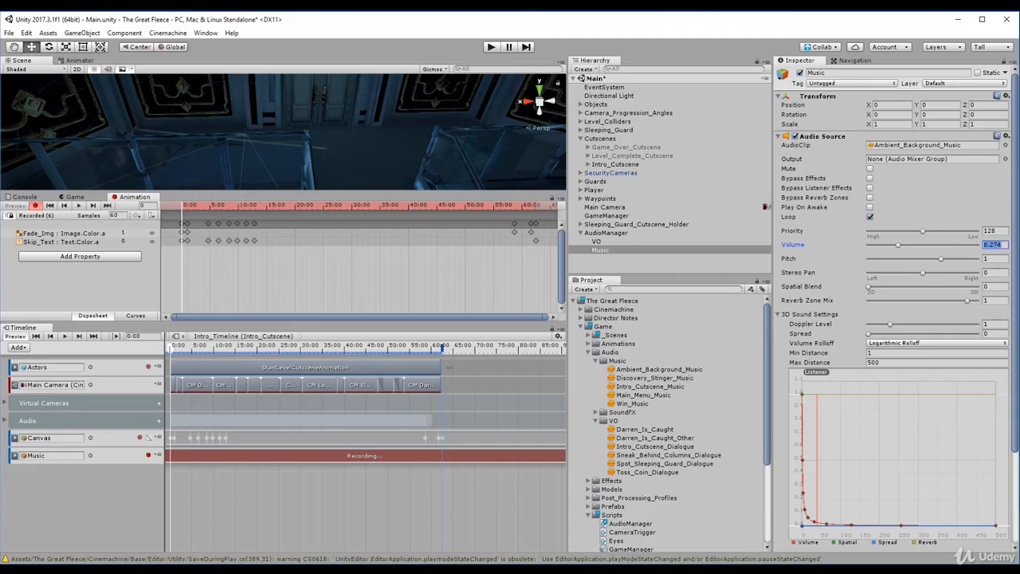
text(0)
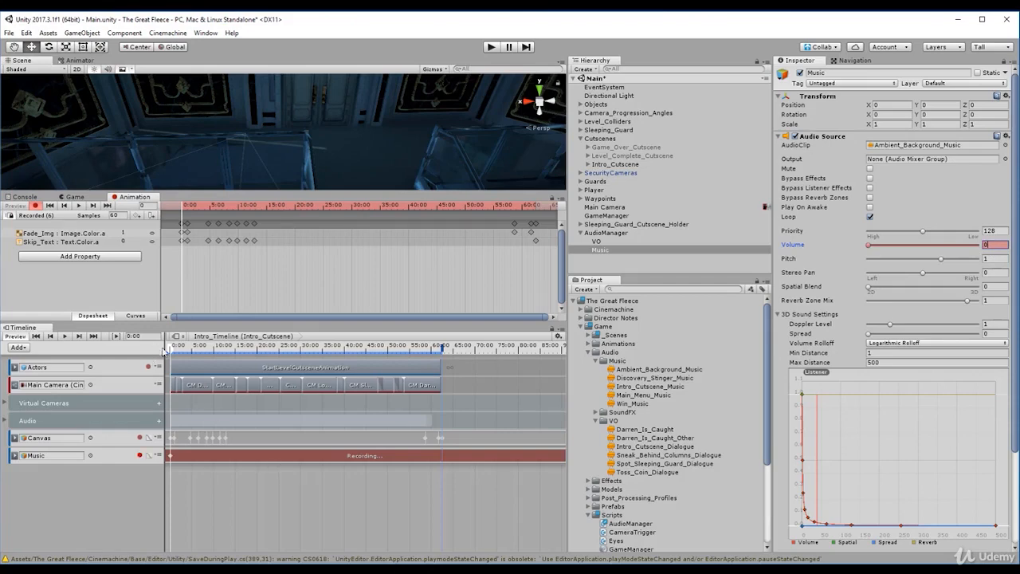
- Key the Music audio source's volume at 0.274 at about 1:02:14, the end of Intro_Timeline, and stop recording
drag(172, 350, 443, 394)
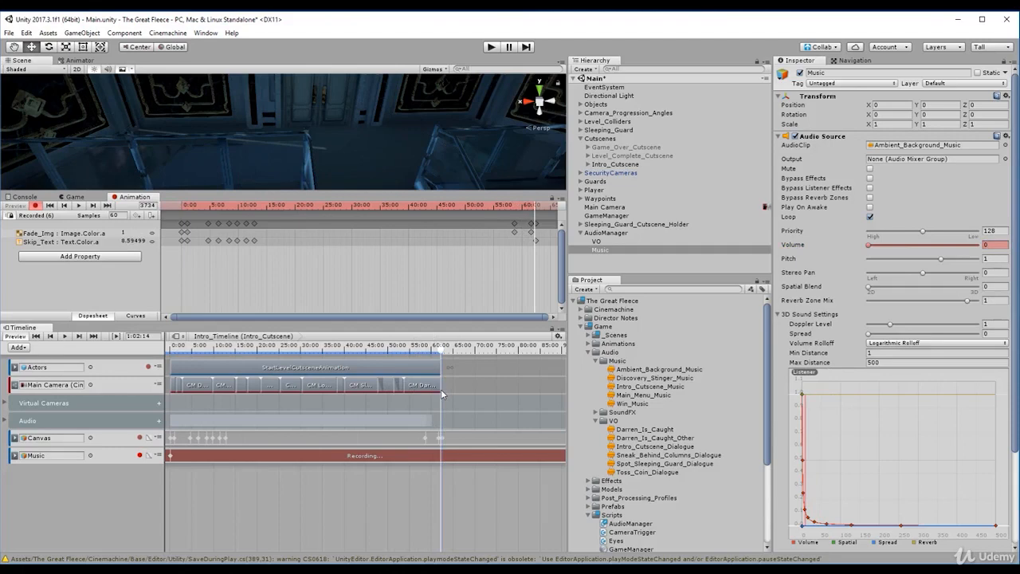
click(998, 246)
text(.279)
key(Return)
click(139, 456)
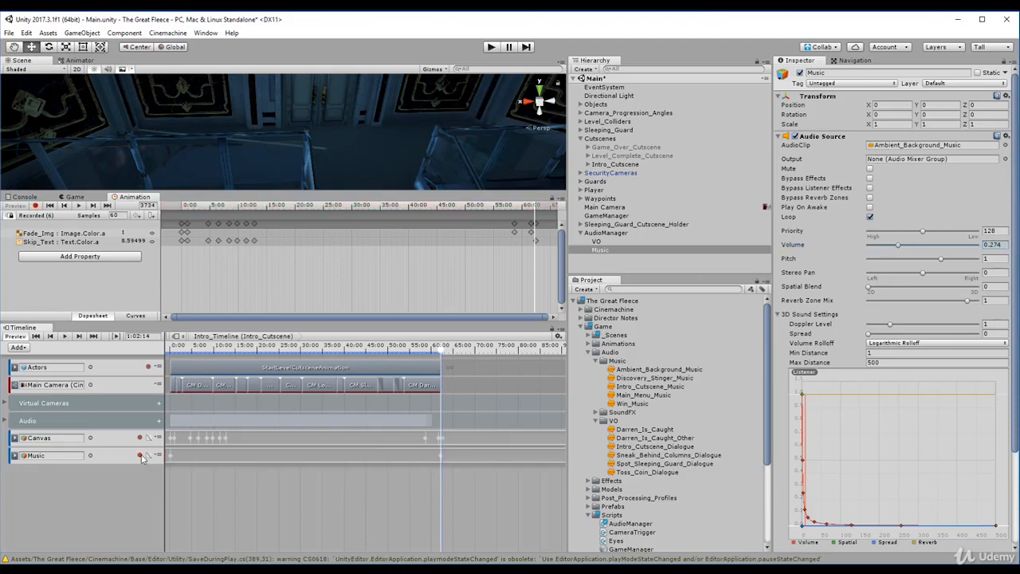
- Save and play-test the scene with Intro_Cutscene disabled, and re-enable Intro_Cutscene after the test
click(614, 164)
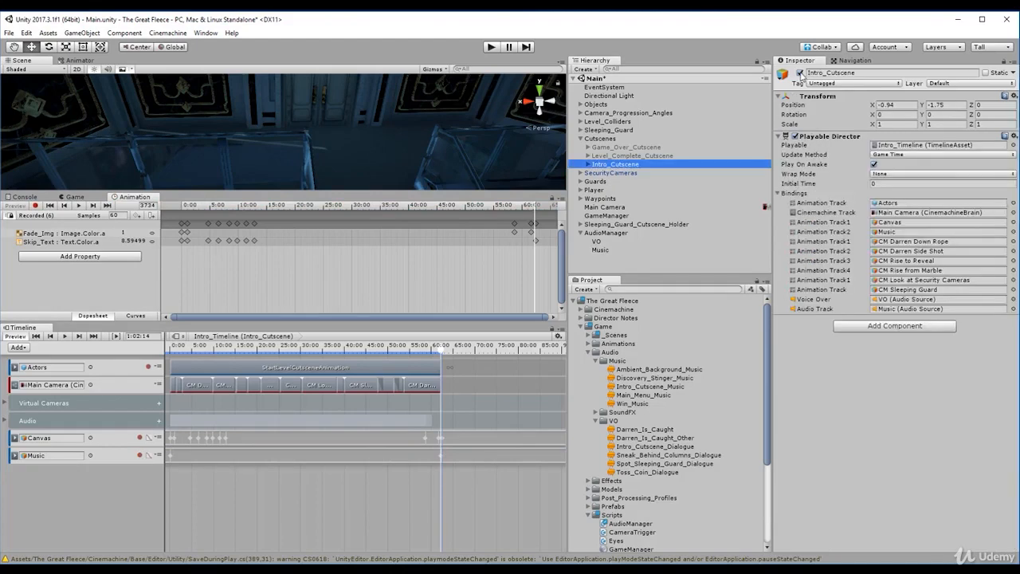
click(800, 73)
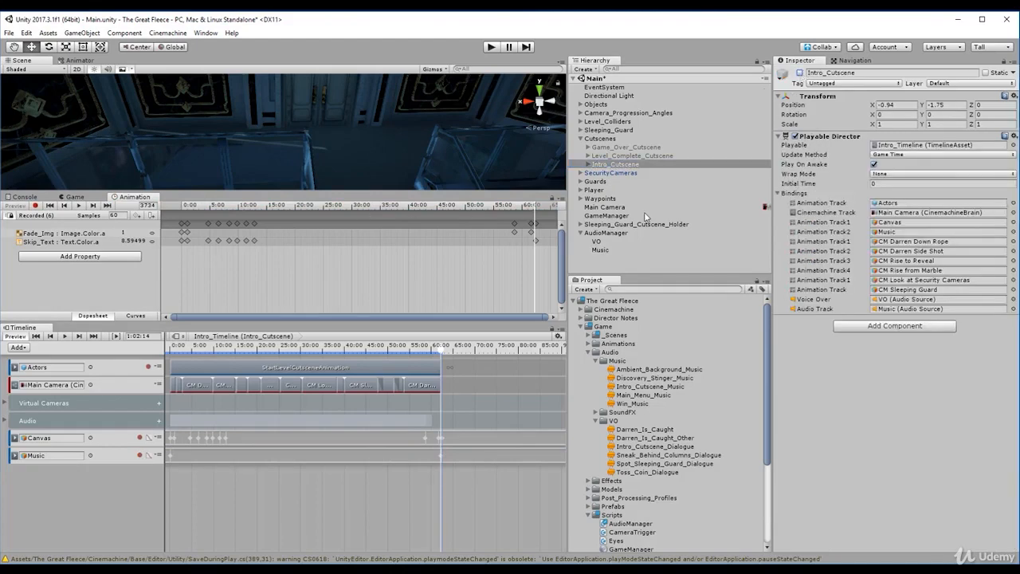
key(ctrl+s)
key(ctrl+p)
click(622, 165)
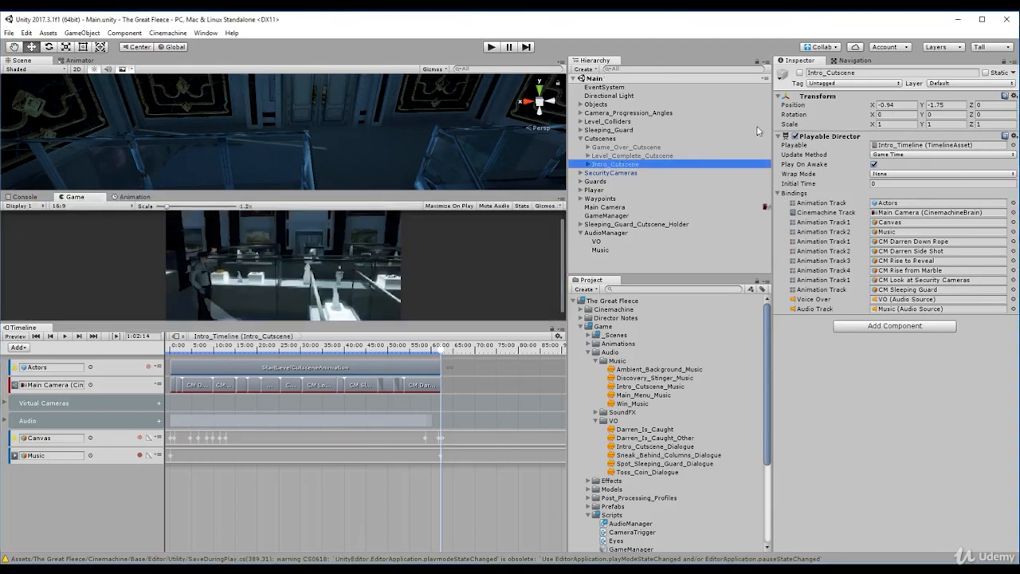
click(800, 73)
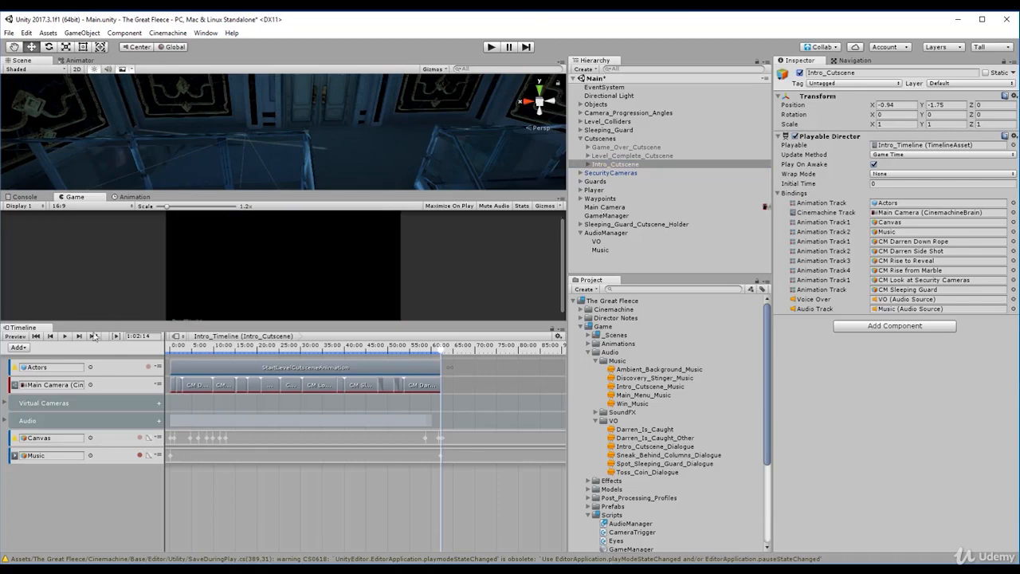
- Play the scene through the whole intro cutscene and inspect the Music audio source at its end, finally collapsing AudioManager
click(492, 48)
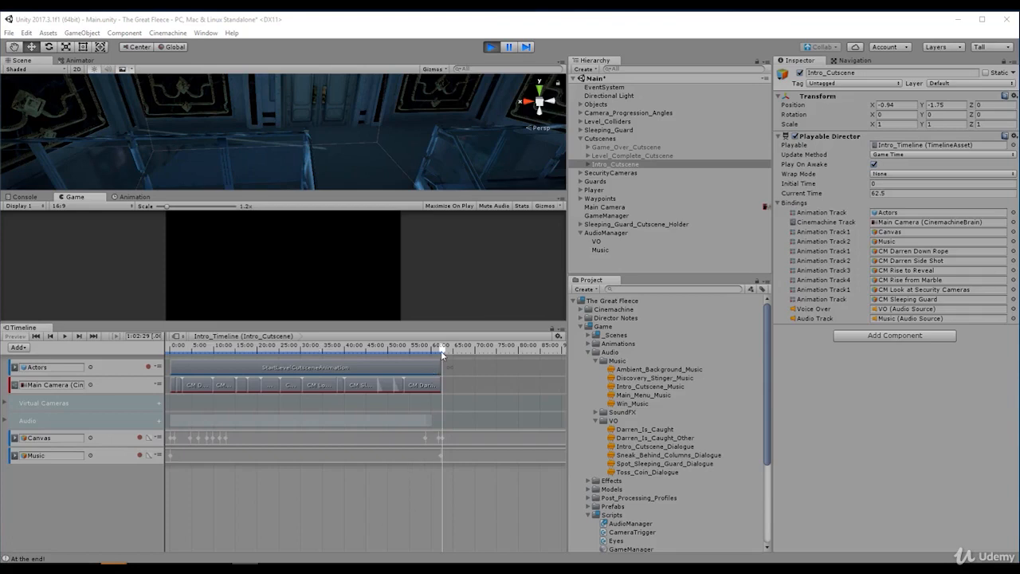
drag(442, 351, 444, 355)
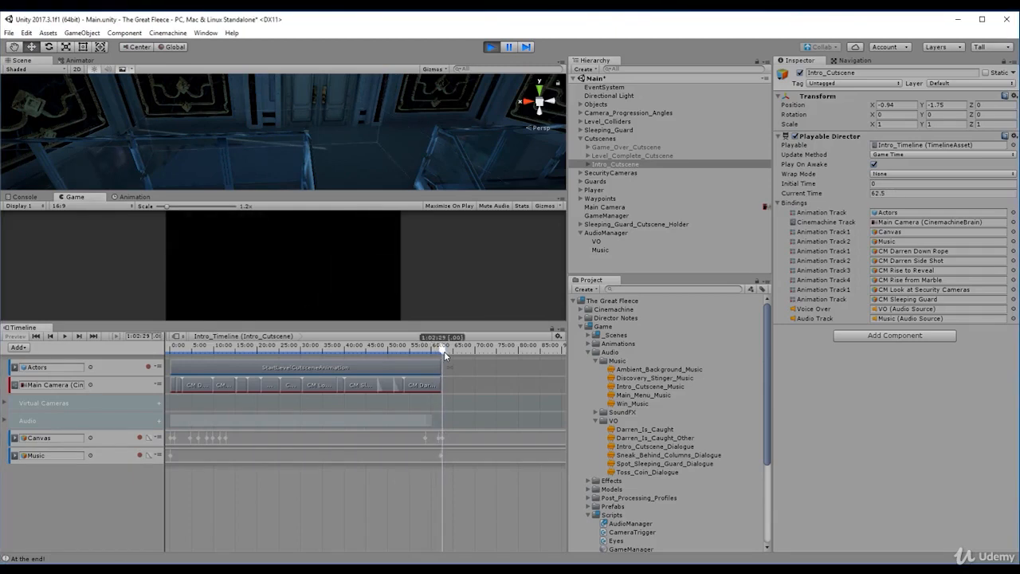
click(606, 250)
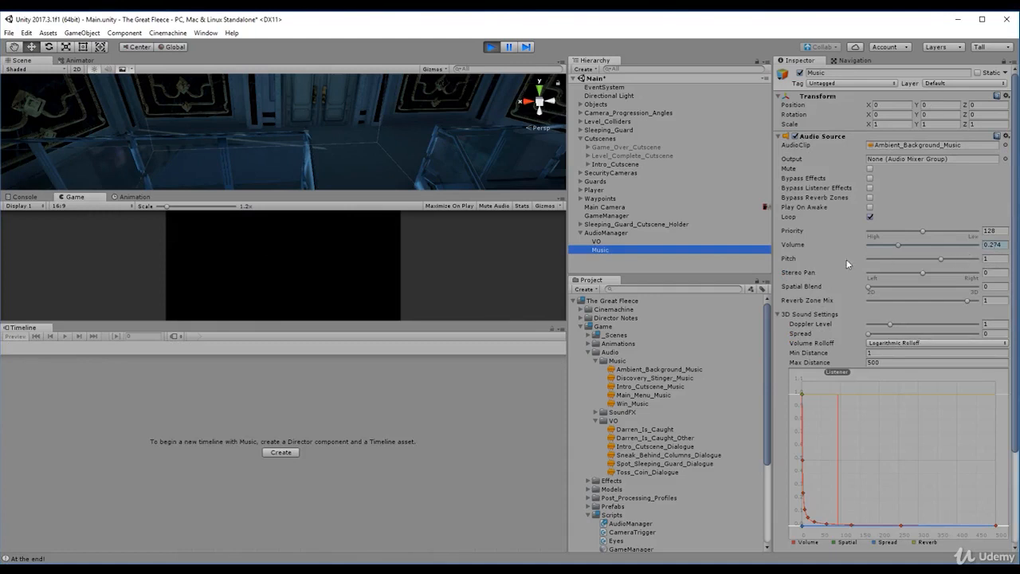
click(581, 233)
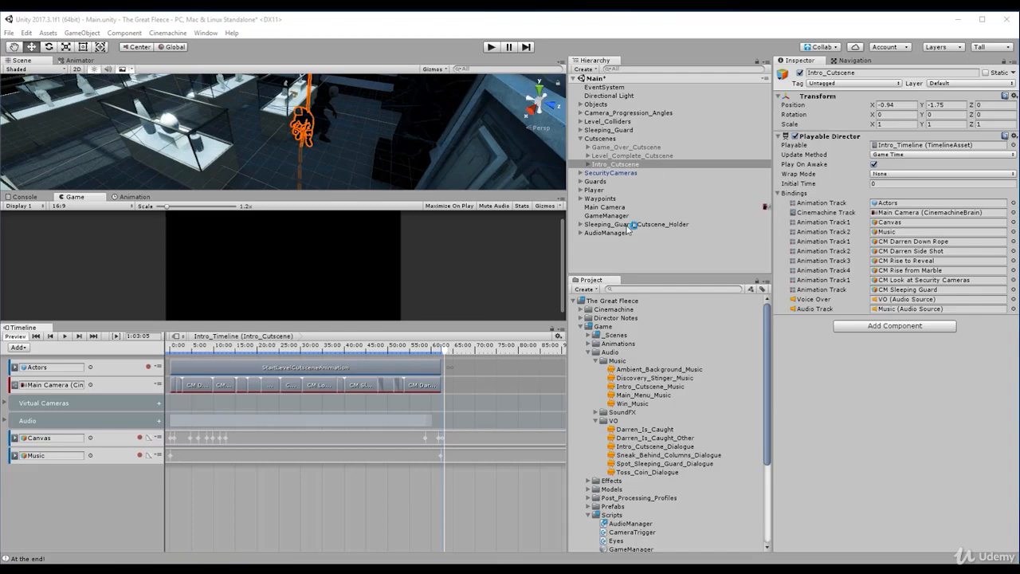
- Examine the activation tracks in Sleeping_Guard_Cutscene's timeline for reference and collapse its holder object
click(630, 226)
click(629, 233)
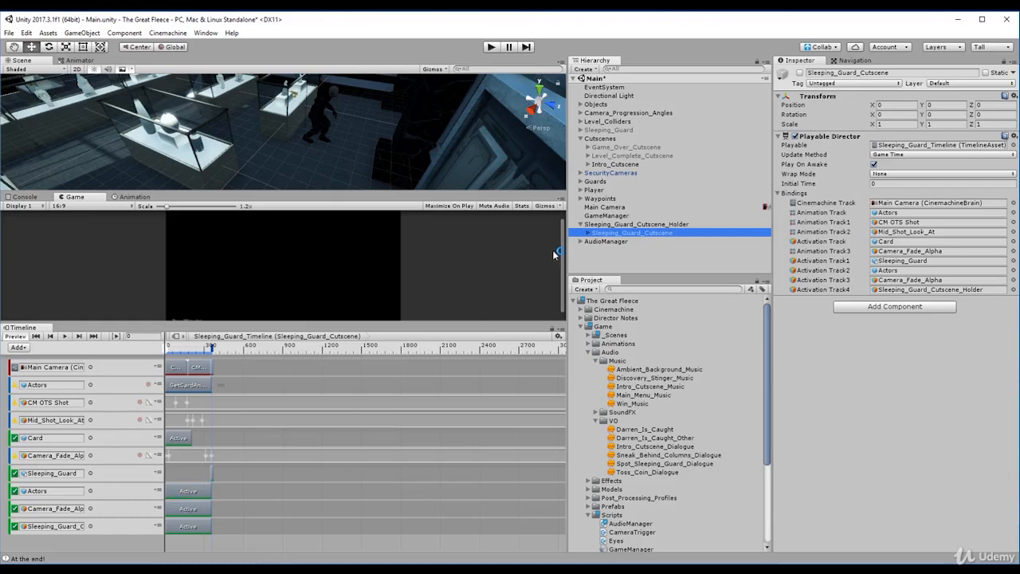
click(593, 225)
key(Left)
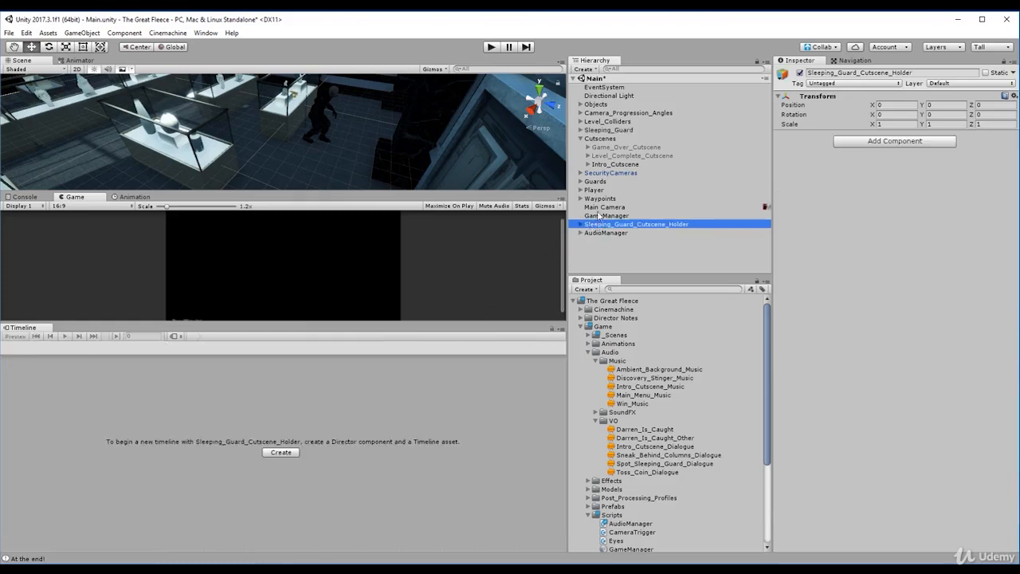
key(Up)
key(Up)
key(Up)
key(Up)
key(Up)
key(Up)
- Add an activation track to Intro_Cutscene's Intro_Timeline
click(618, 164)
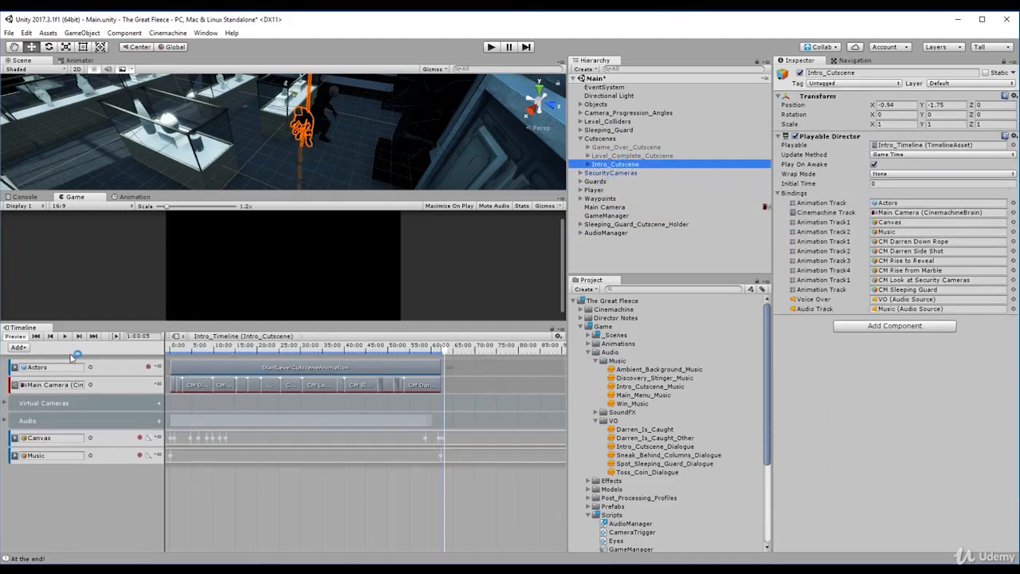
click(18, 348)
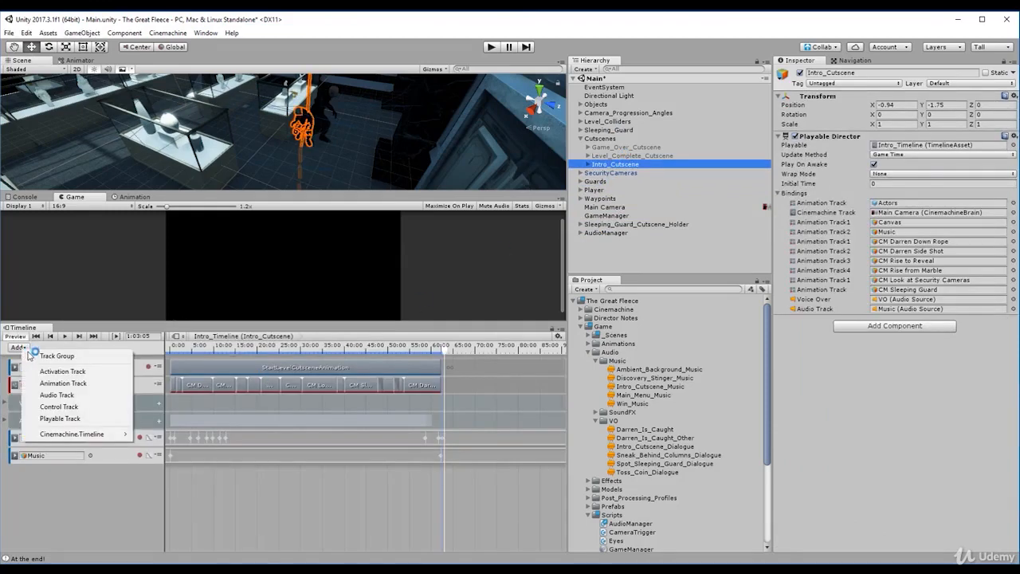
click(53, 371)
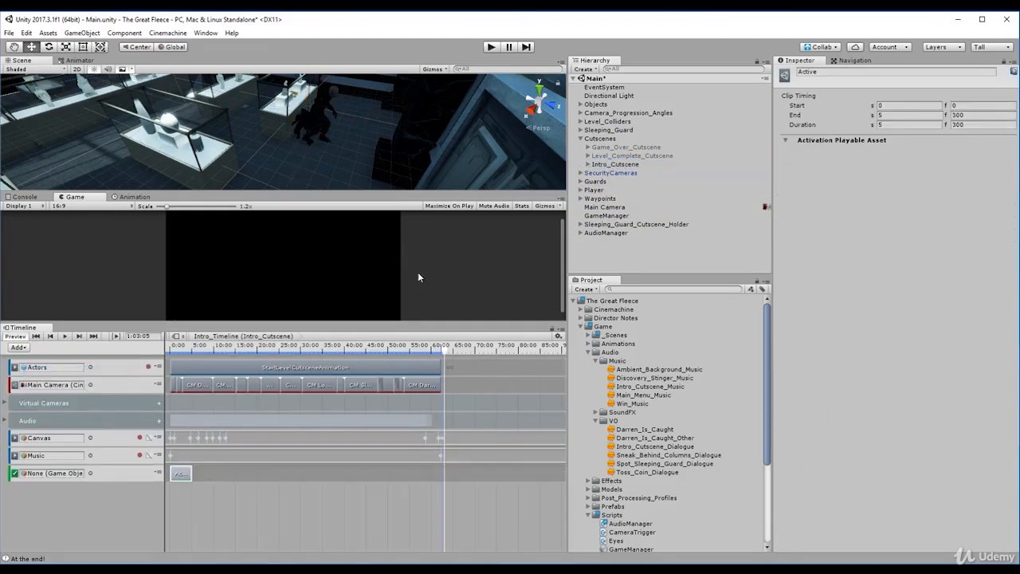
click(18, 348)
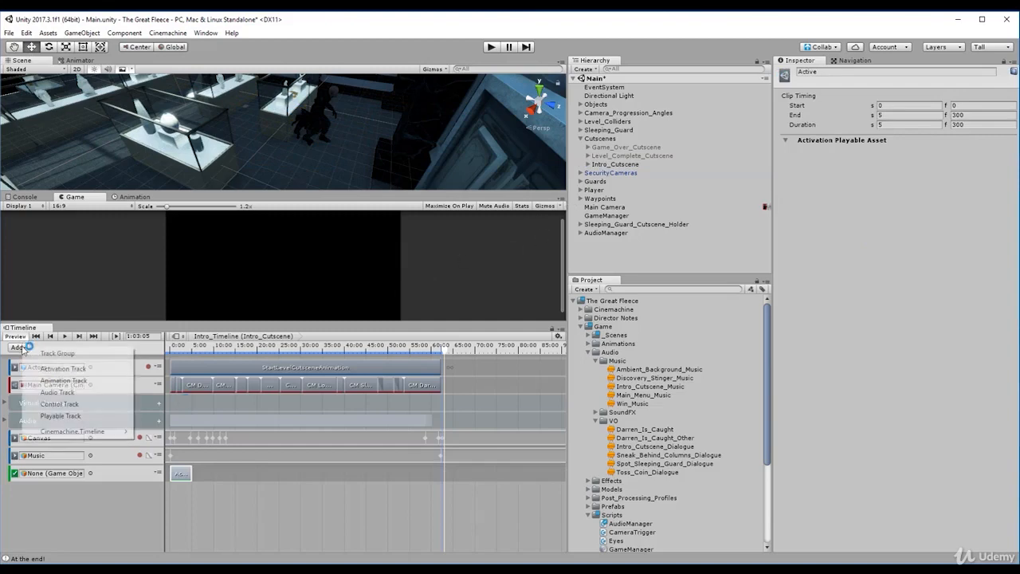
click(79, 380)
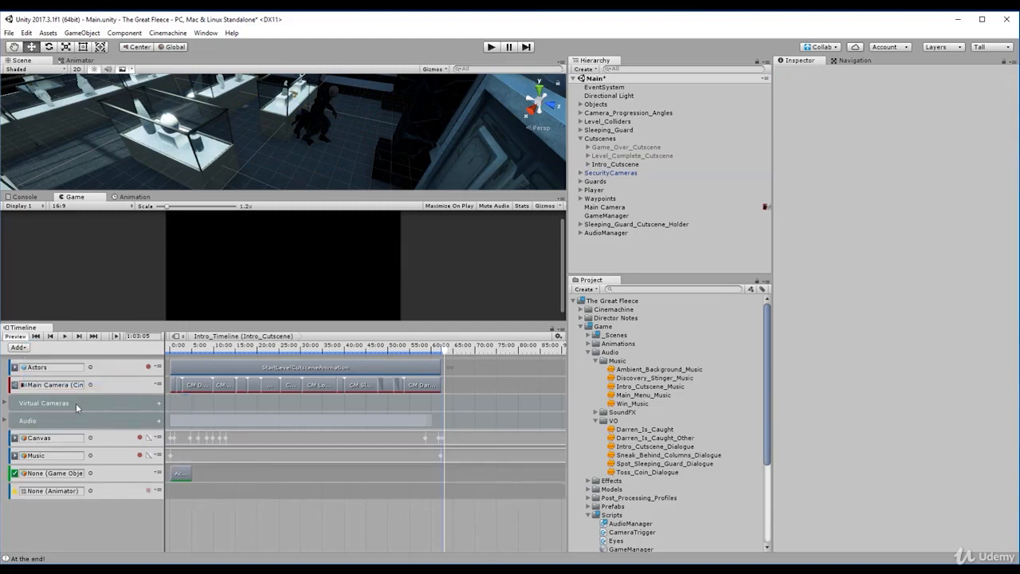
click(109, 491)
key(Delete)
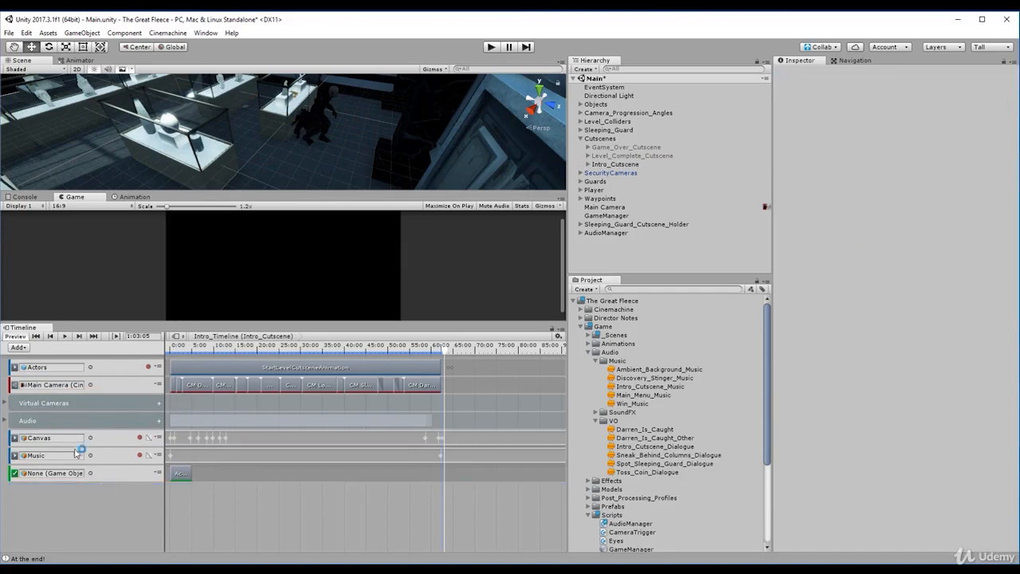
- Add a second activation track to Intro_Timeline and bind the two activation tracks to Intro_Cutscene's Actors and to Player
click(22, 348)
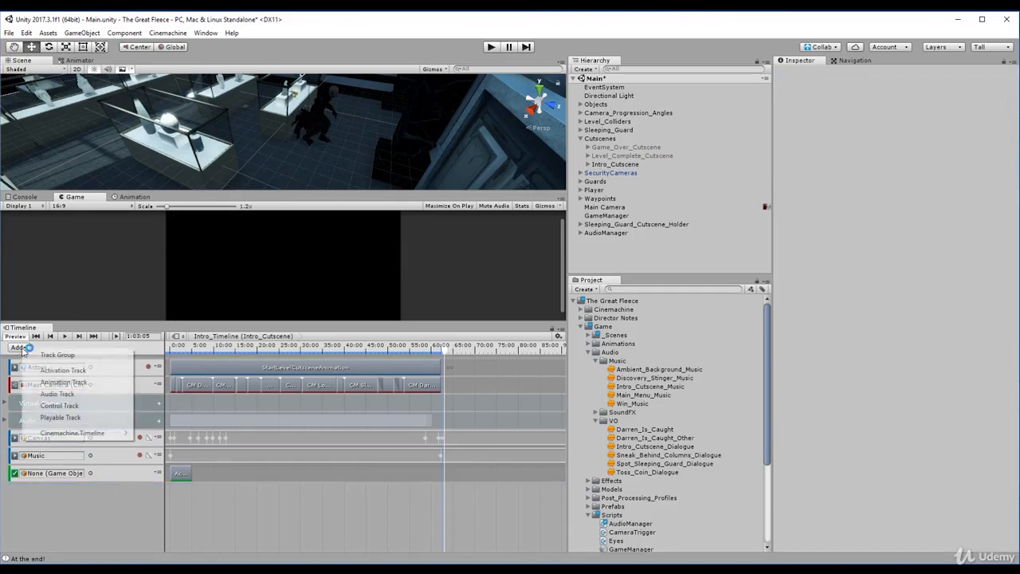
click(76, 371)
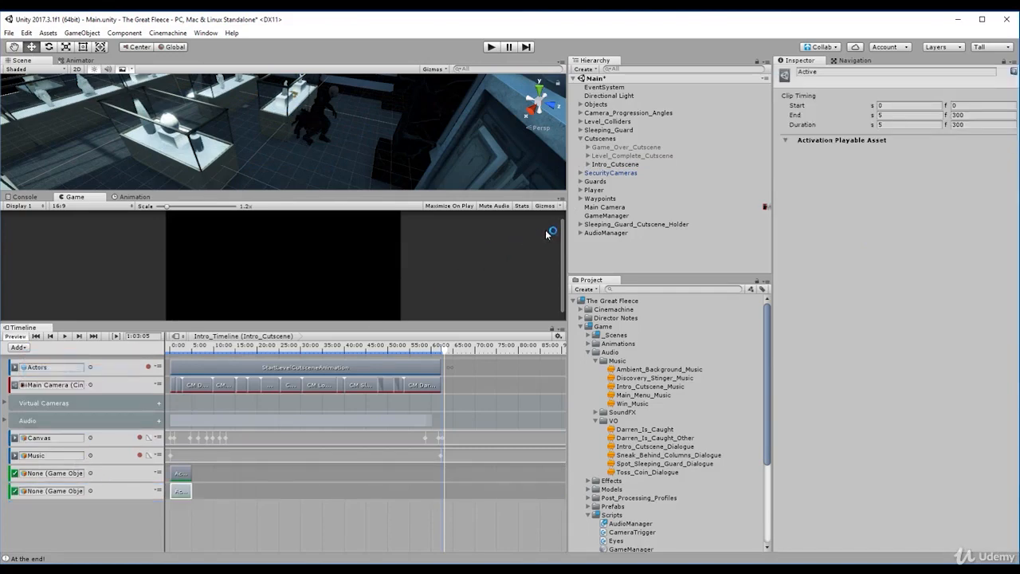
click(588, 164)
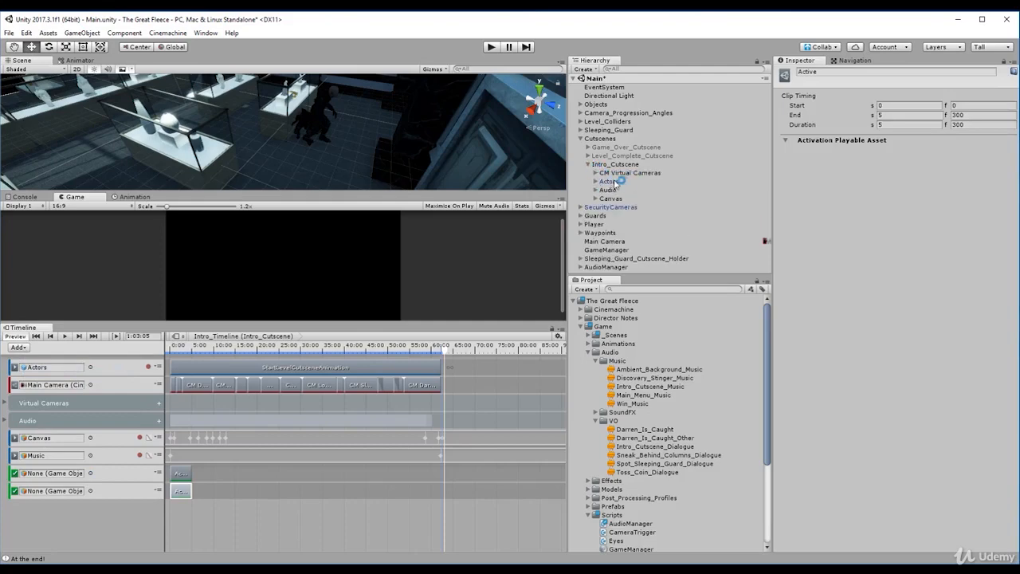
drag(610, 184, 66, 479)
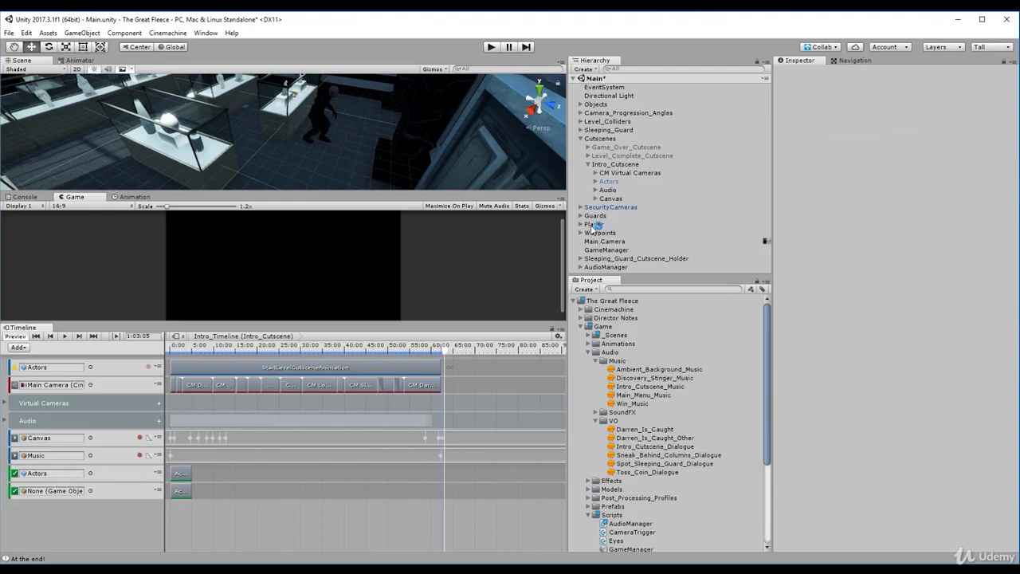
drag(596, 225, 71, 490)
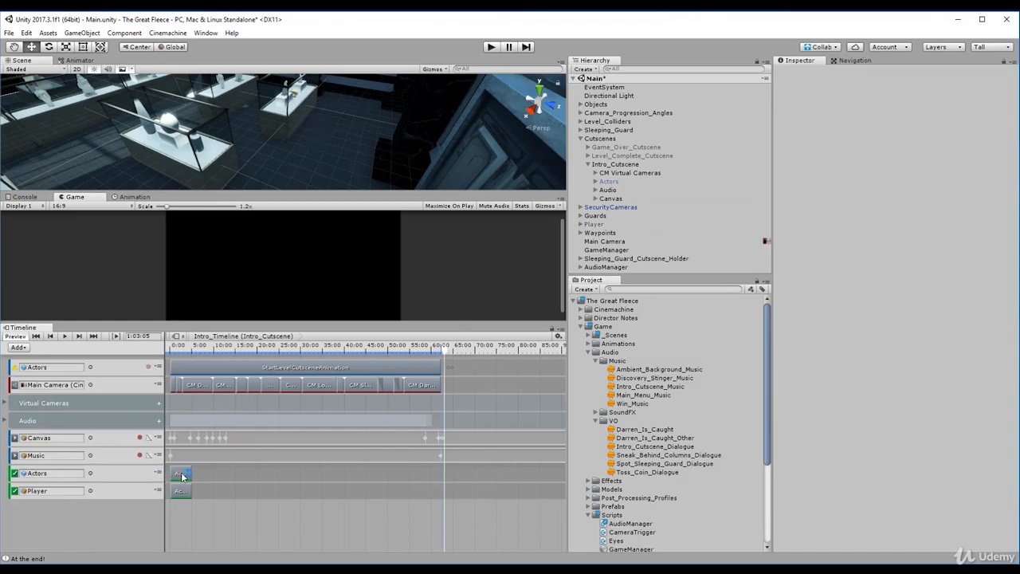
- Extend the Actors activation clip from the timeline start to frame 3773
drag(181, 477, 439, 474)
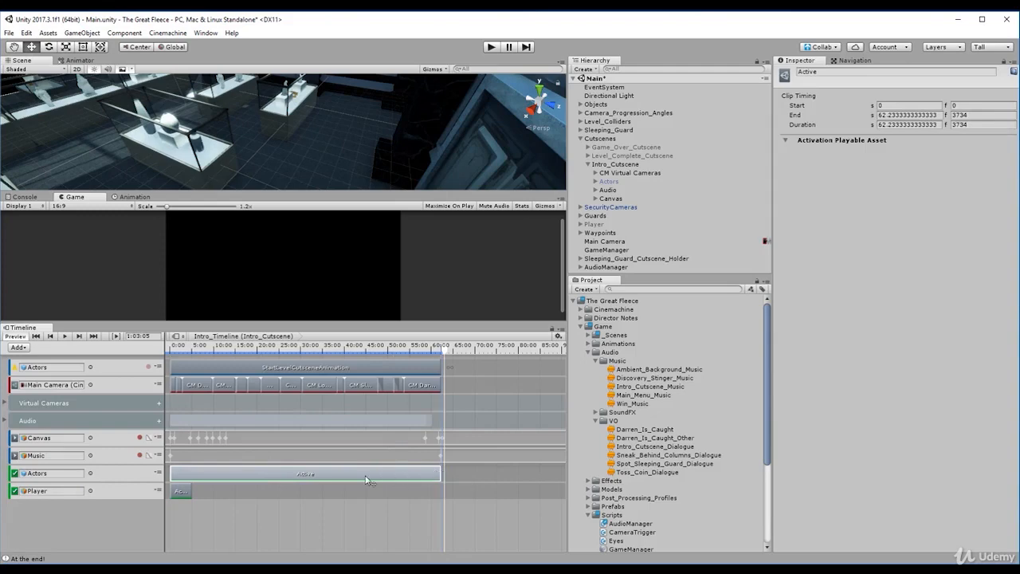
click(982, 114)
text(37)
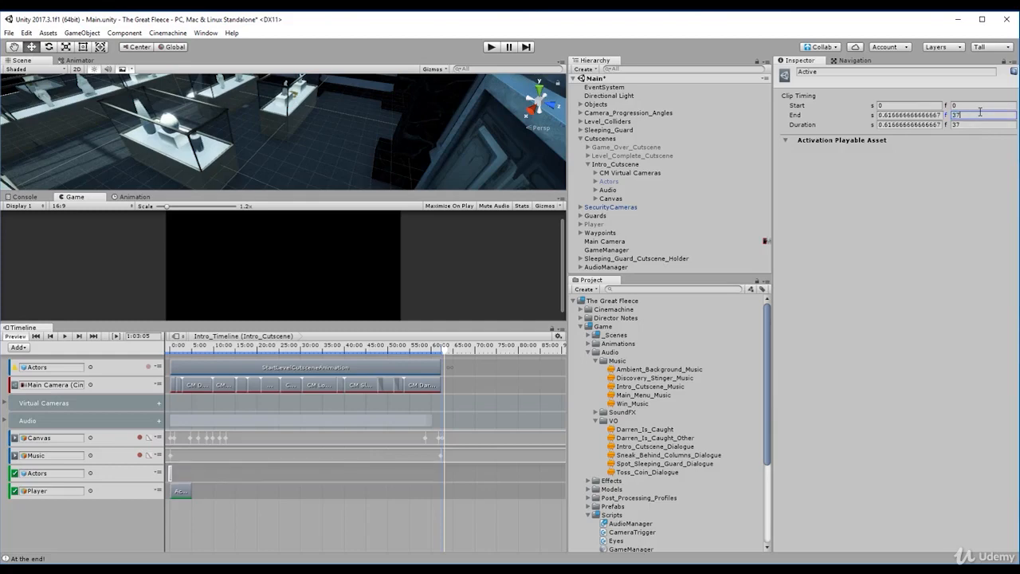
text(73)
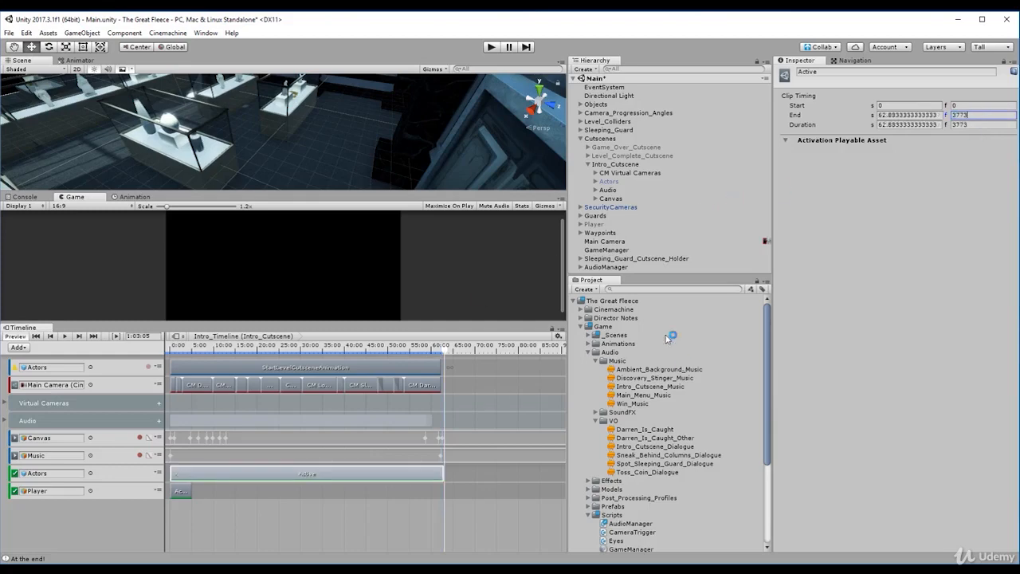
- Set the Player activation clip to start at frame 3784 and end at frame 3785, the end of Intro_Timeline
click(184, 493)
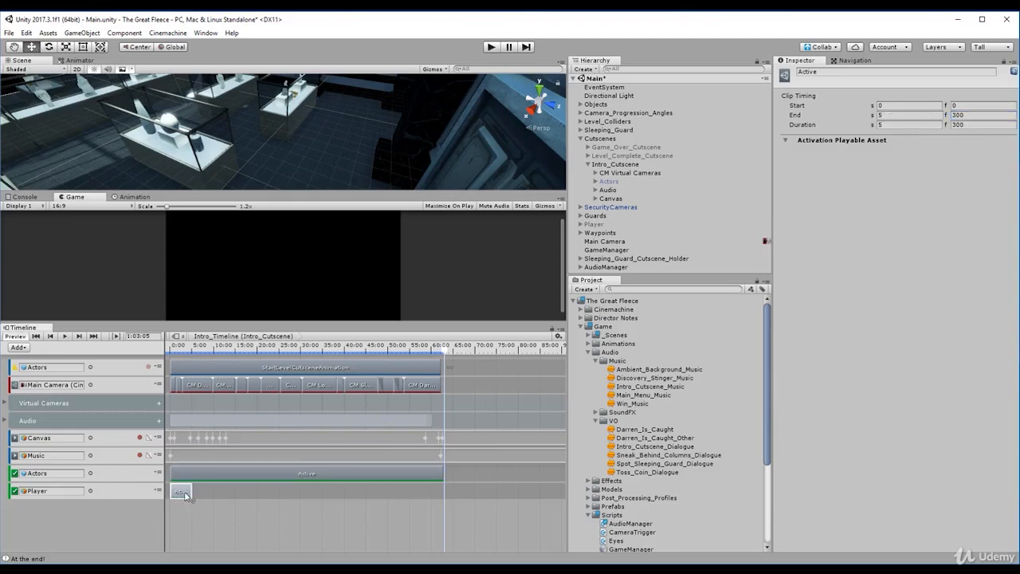
drag(184, 494, 446, 494)
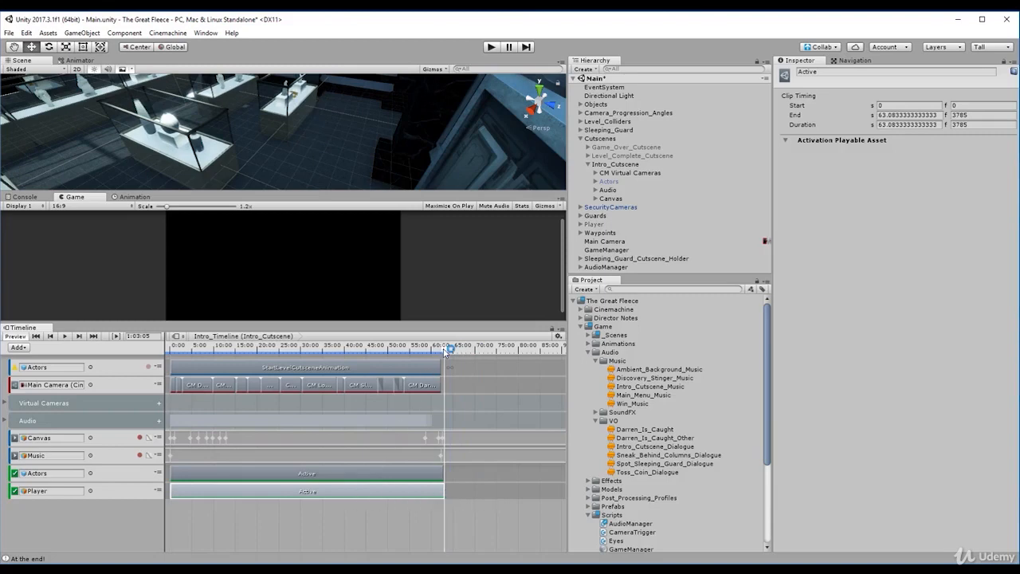
drag(447, 351, 435, 351)
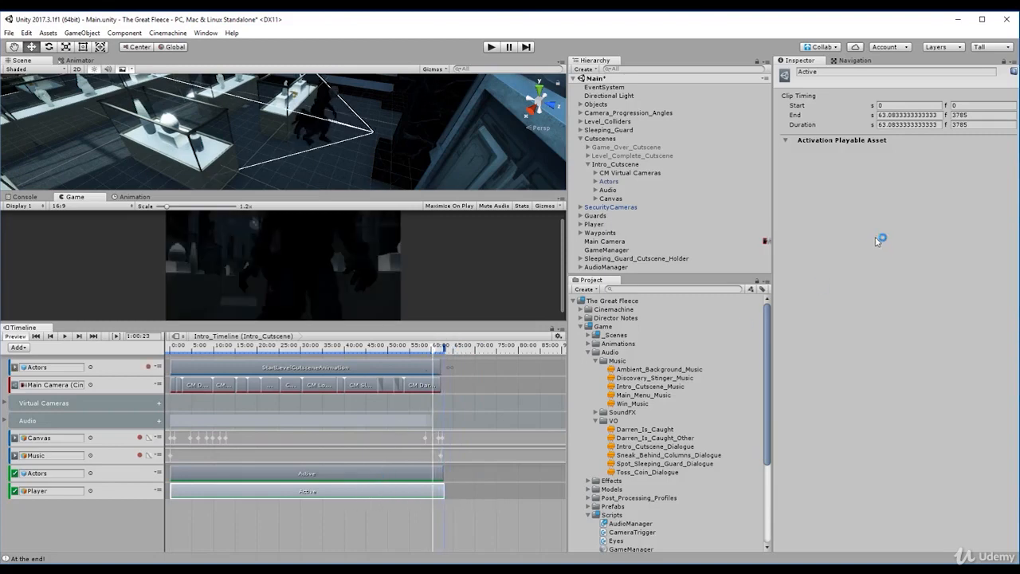
click(969, 114)
text(3784)
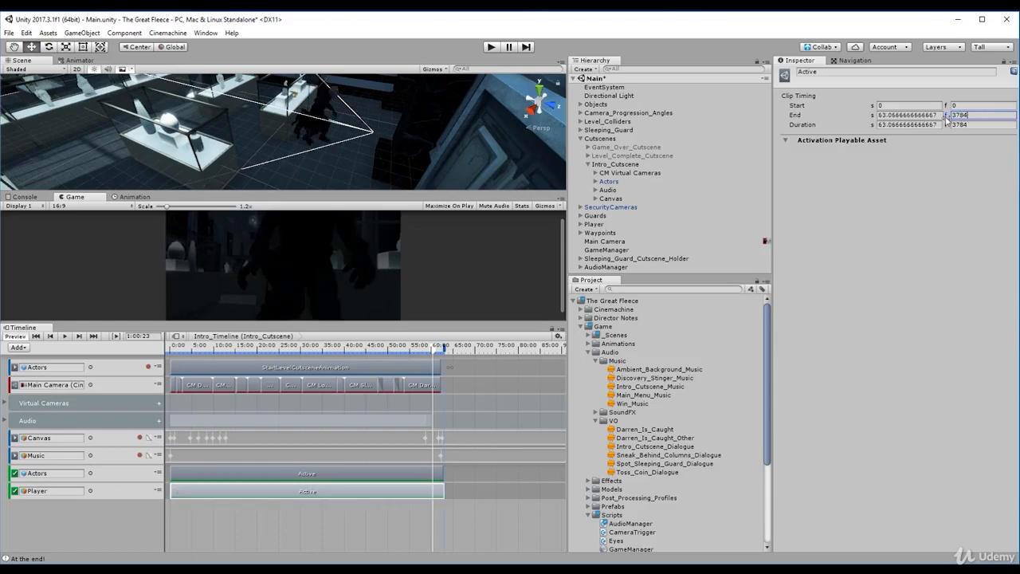
click(969, 105)
text(3784)
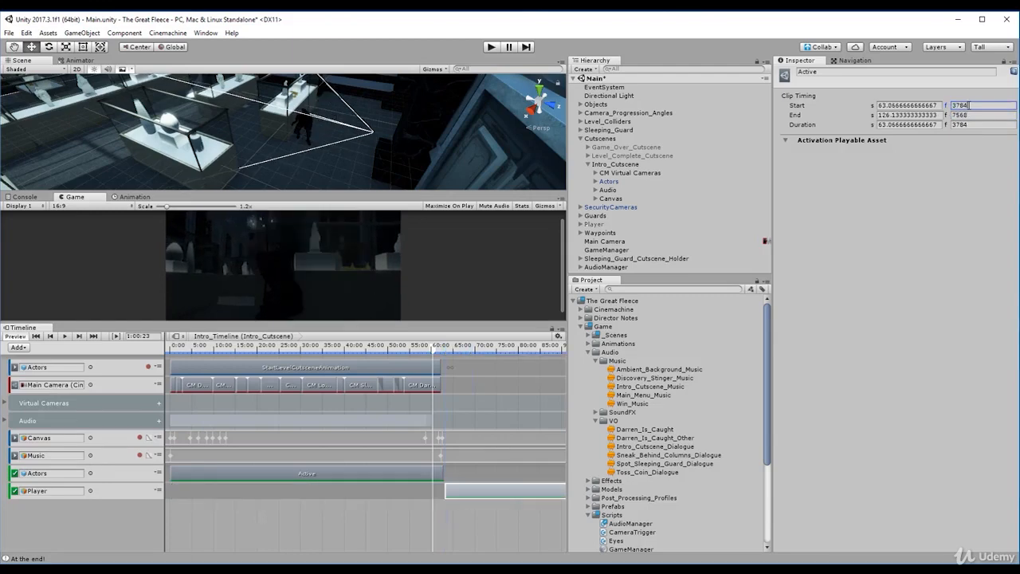
key(Tab)
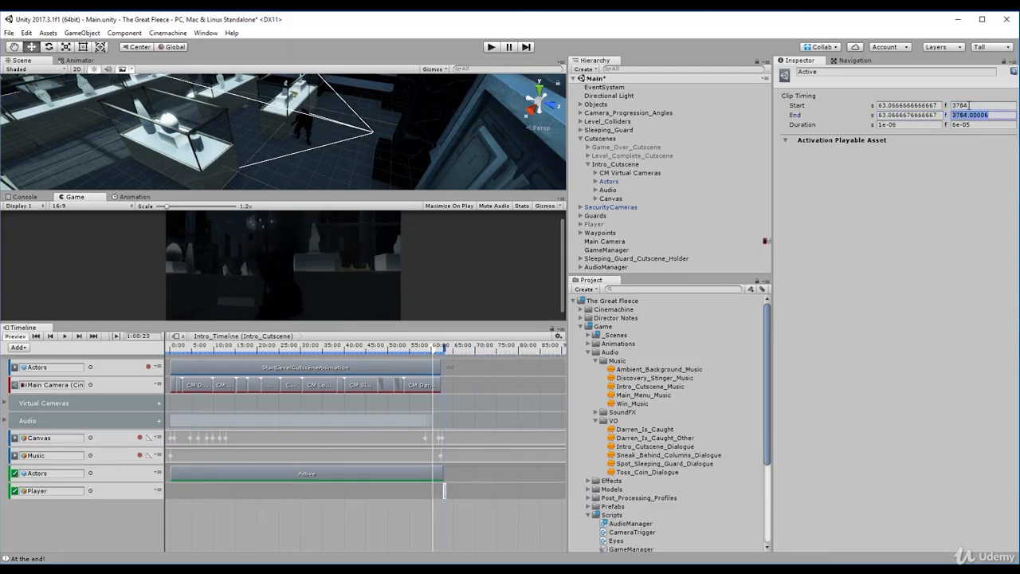
text(3785)
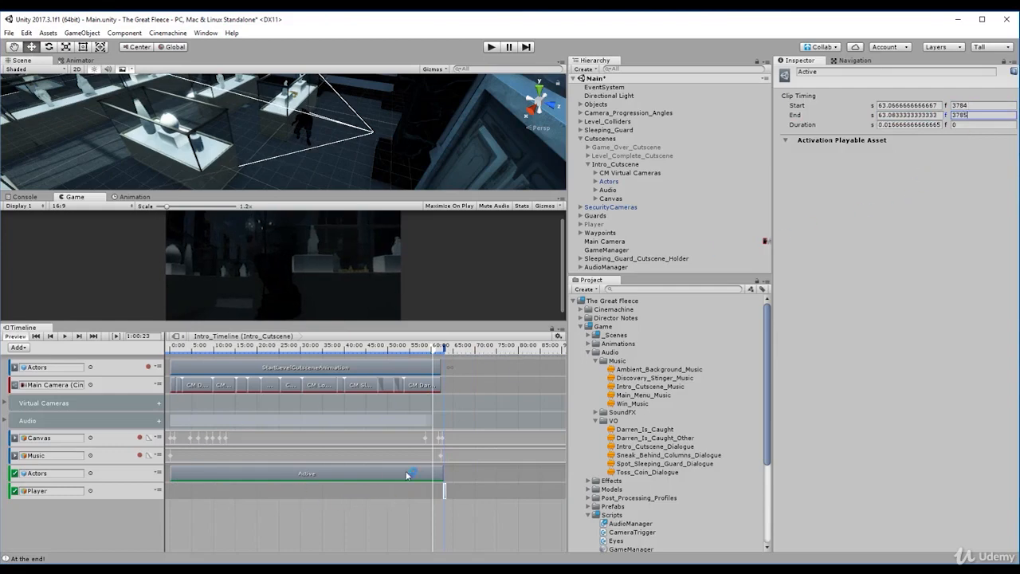
- Extend the end of the Actors activation clip to frame 3785
click(367, 475)
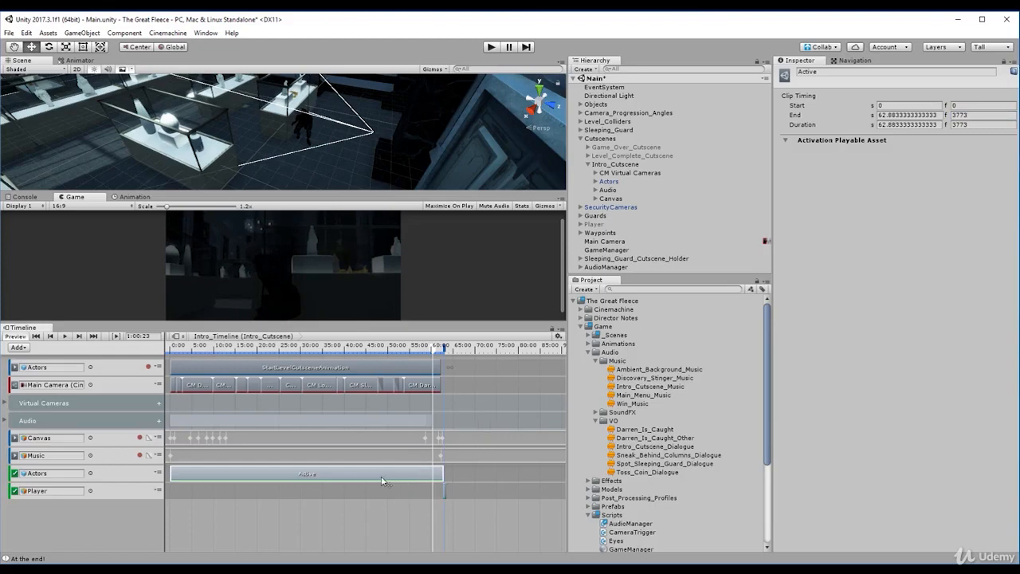
drag(443, 476, 446, 478)
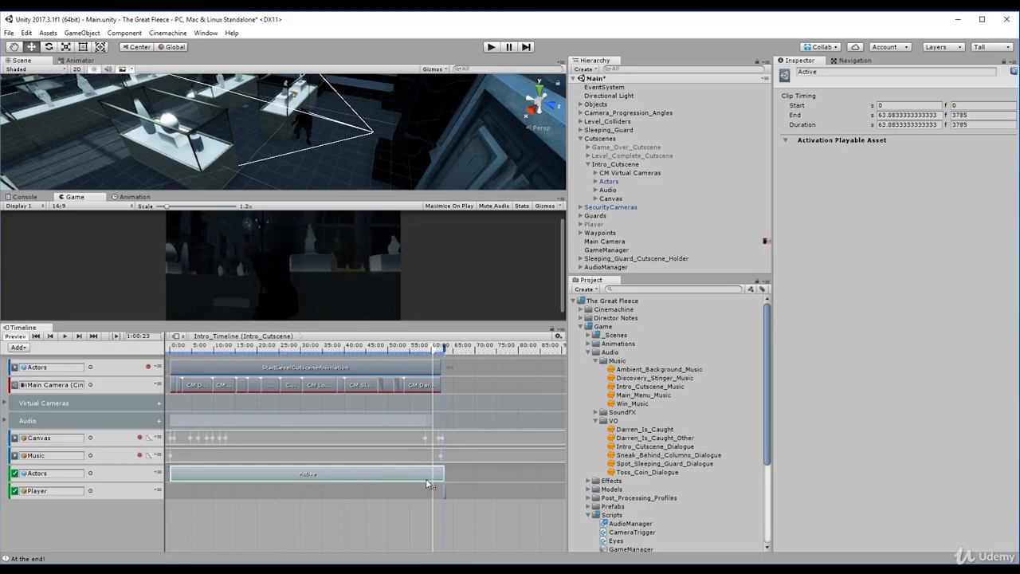
- Set the Actors activation clip to end at frame 3784 and preview the end of Intro_Timeline
click(971, 117)
text(3)
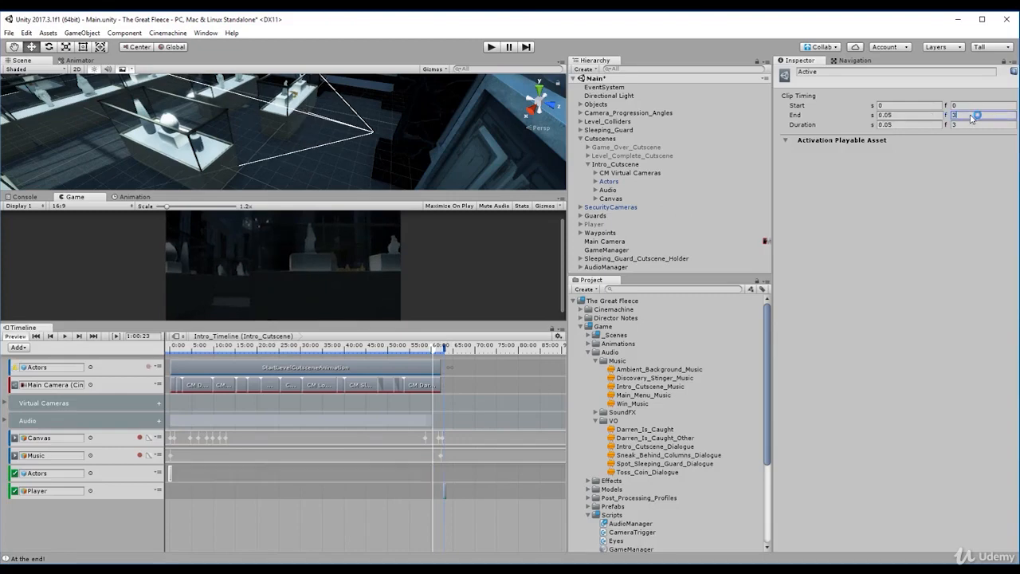
text(784)
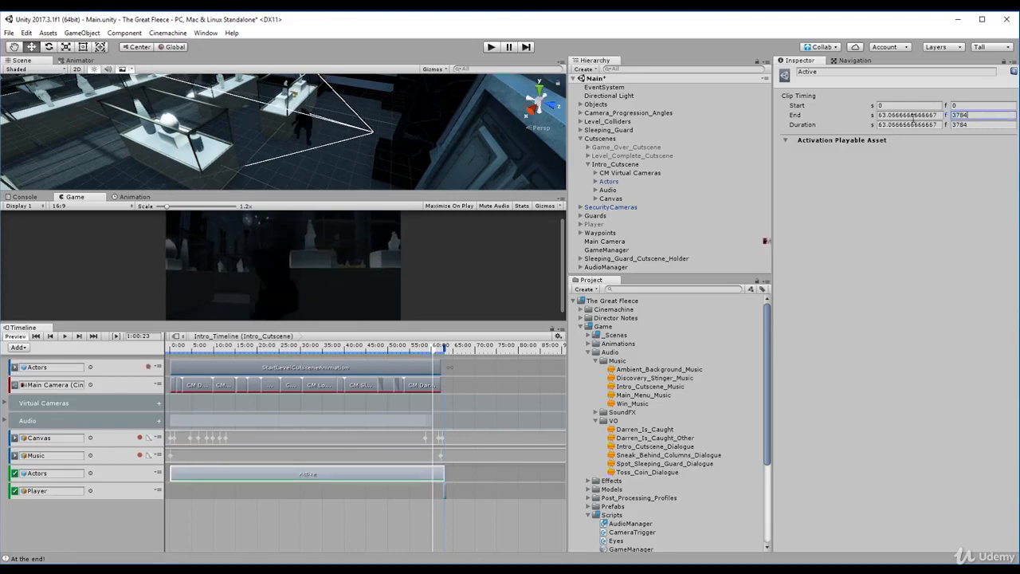
drag(435, 356, 443, 411)
- Set the Player activation clip to start at frame 3783 and preview the end of the cutscene
click(445, 492)
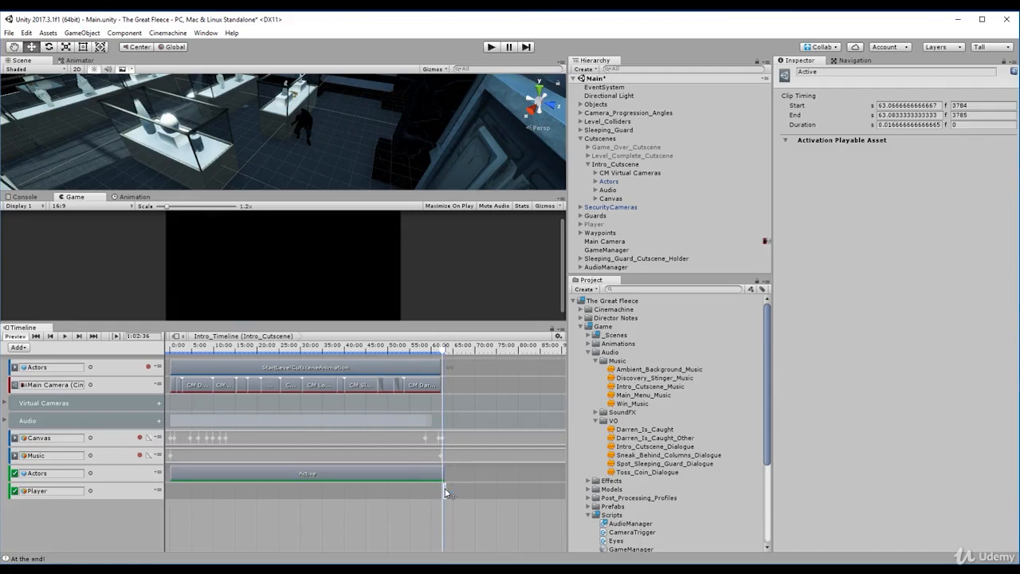
click(976, 105)
text(3783)
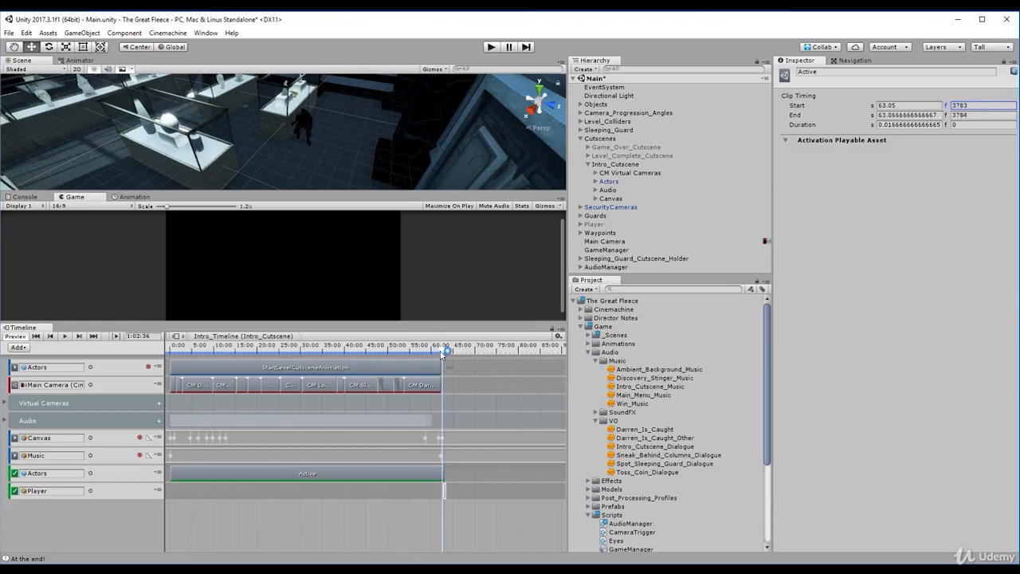
drag(445, 351, 415, 374)
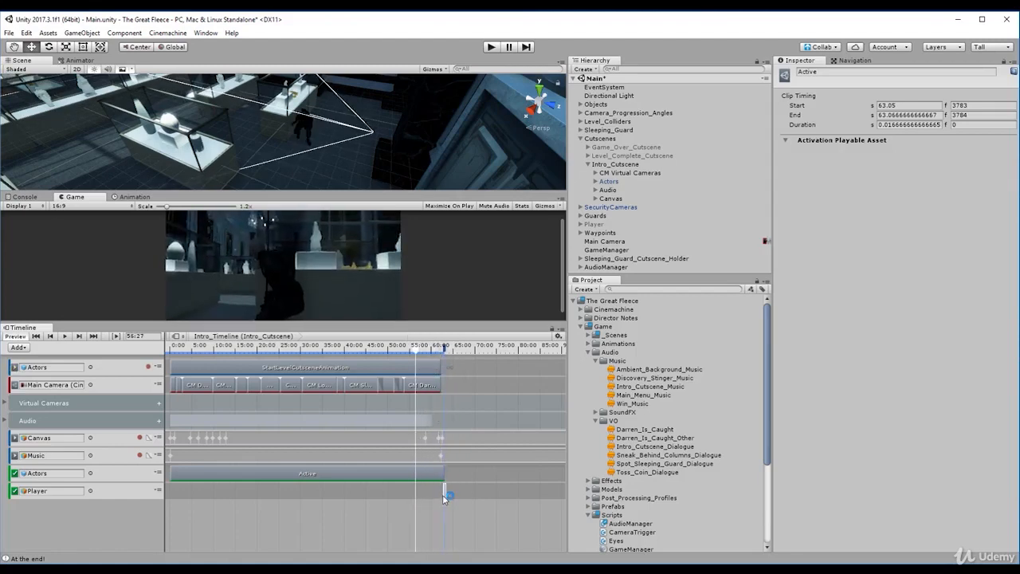
- Extend the start of the Player activation clip back to about frame 3161 and preview the switch
click(441, 494)
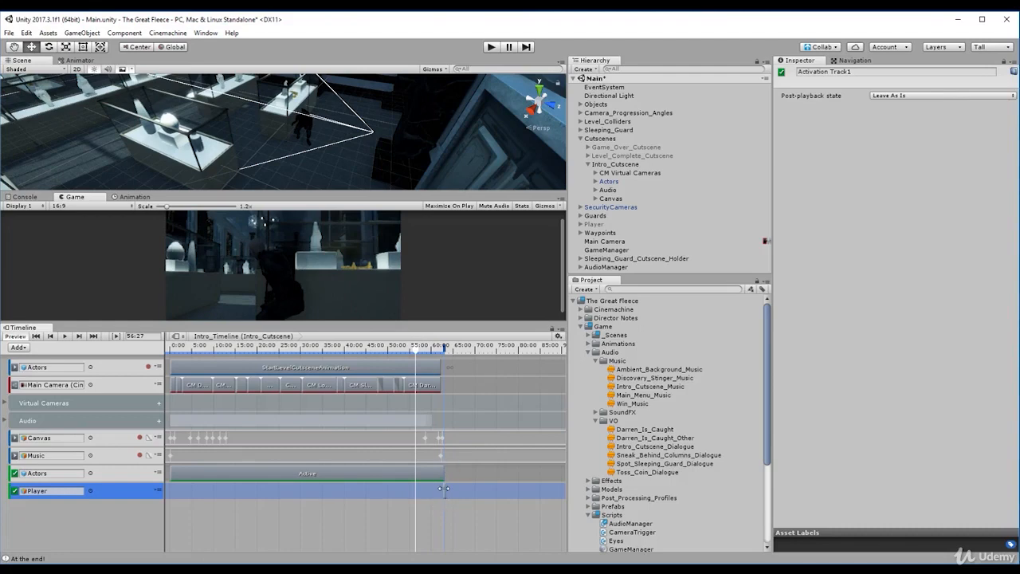
drag(444, 488, 399, 489)
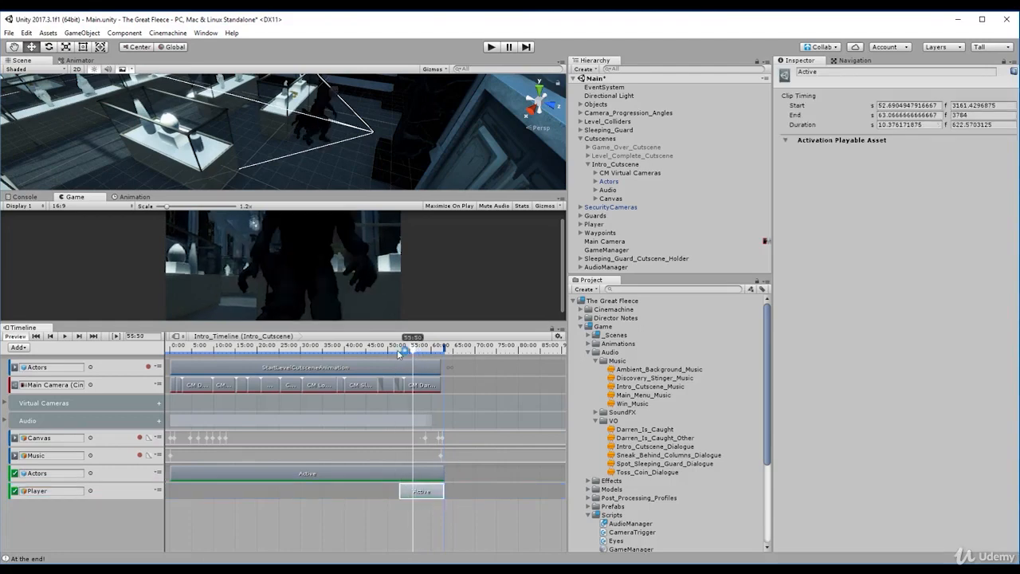
mouse_move(400, 353)
mouse_down()
mouse_move(433, 367)
mouse_move(399, 373)
mouse_up()
- Shorten the Player activation clip so it starts at frame 3734, previewing the switch through the timeline's end
drag(400, 492, 435, 495)
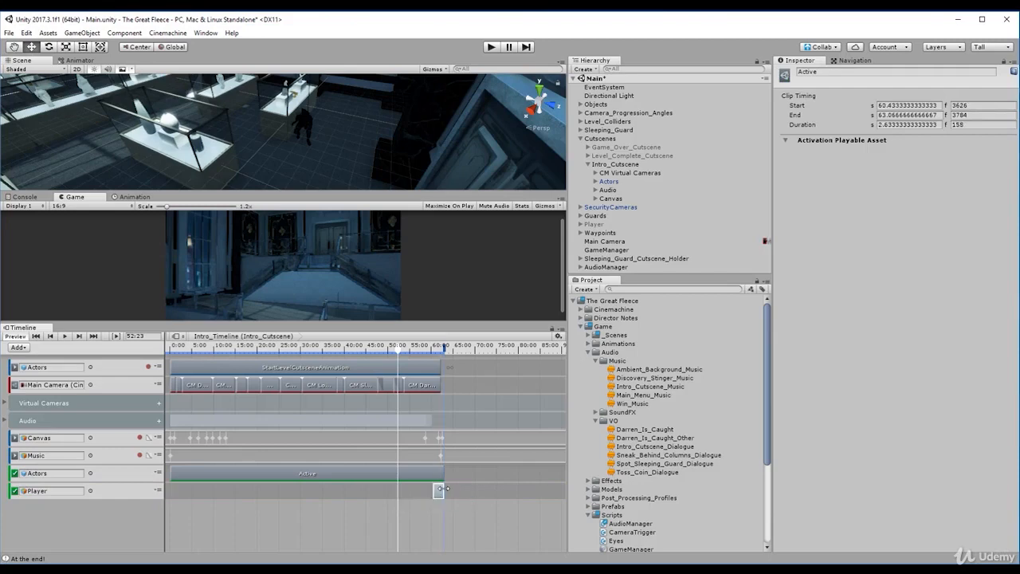
click(419, 443)
drag(398, 350, 434, 375)
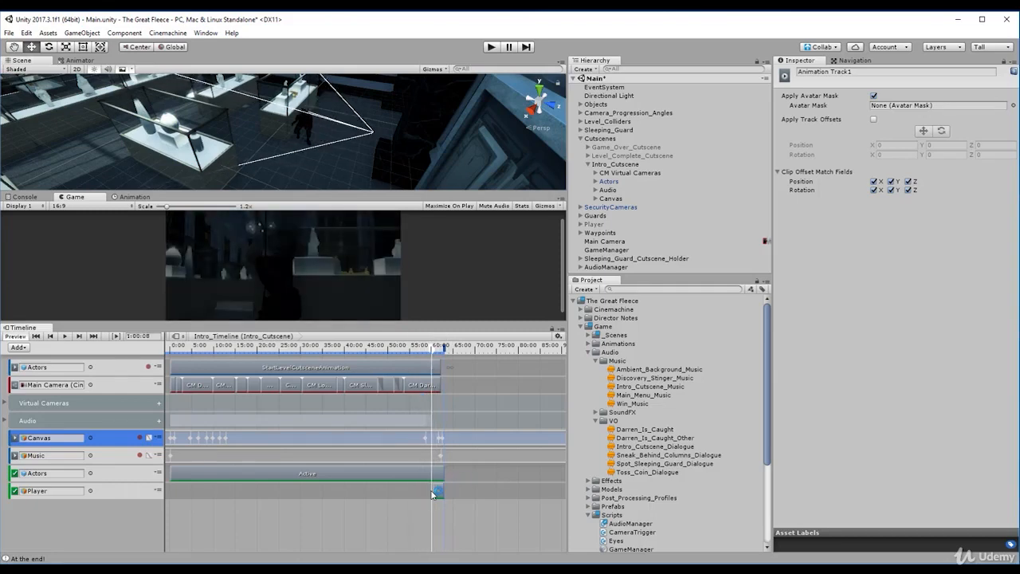
drag(435, 489, 438, 492)
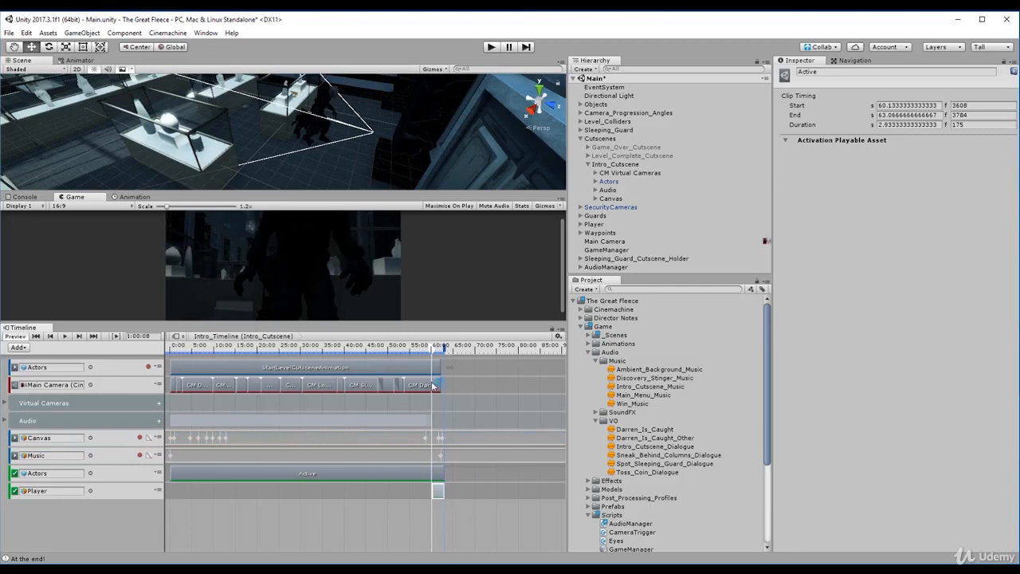
drag(434, 353, 420, 348)
drag(431, 490, 442, 490)
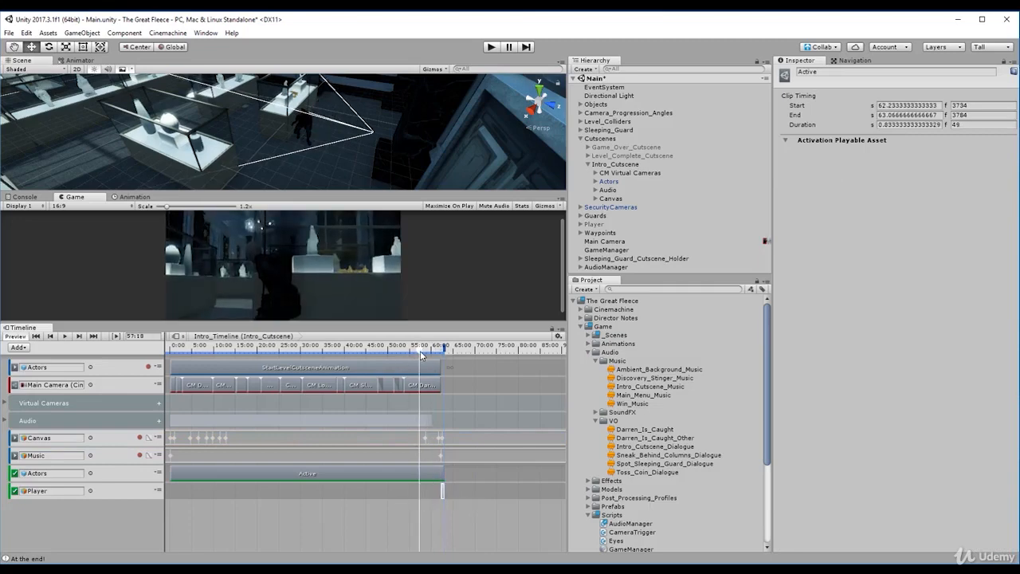
drag(421, 355, 472, 371)
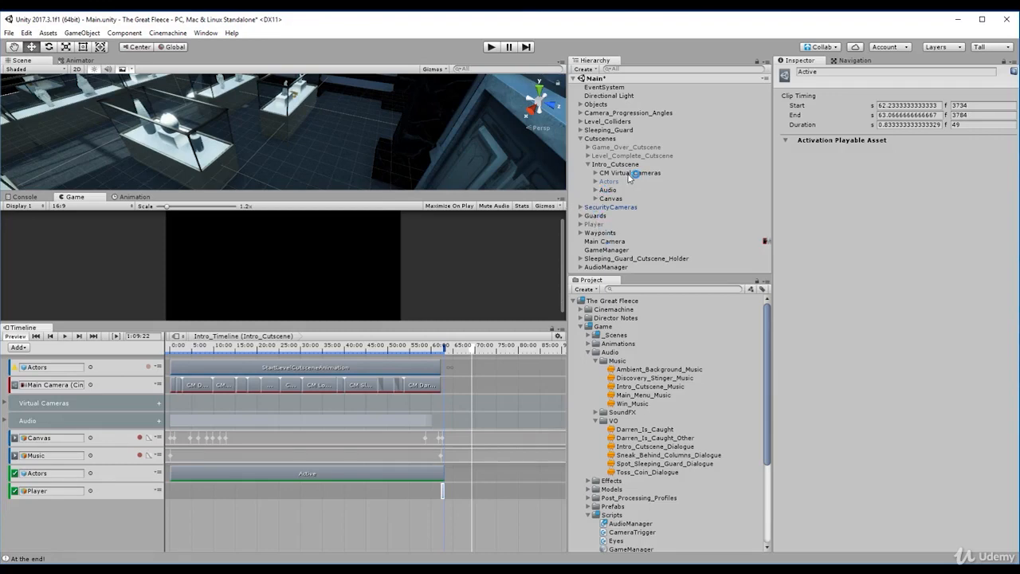
- Move Intro_Cutscene out of Cutscenes to the root level of the scene hierarchy
click(631, 259)
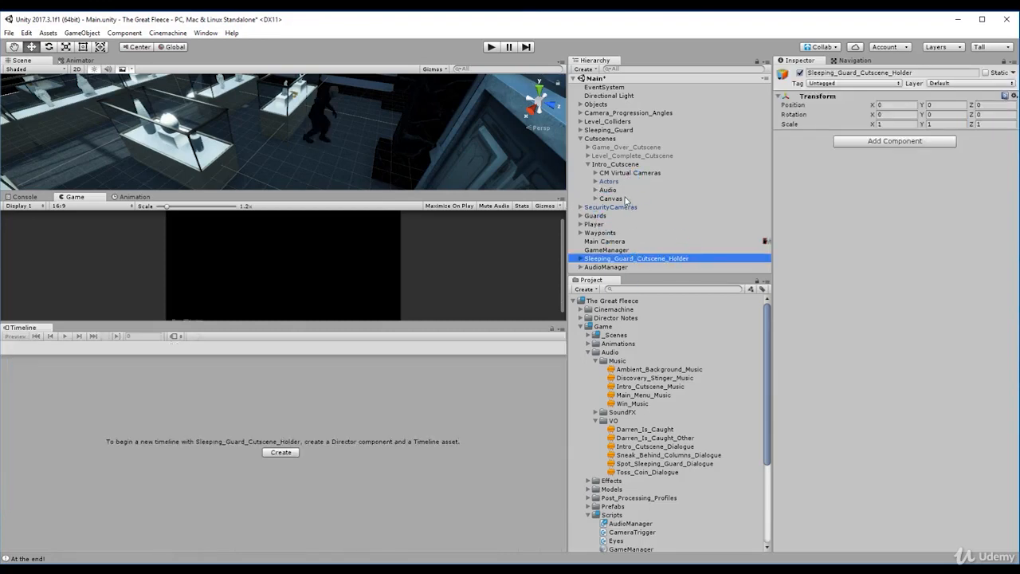
click(622, 165)
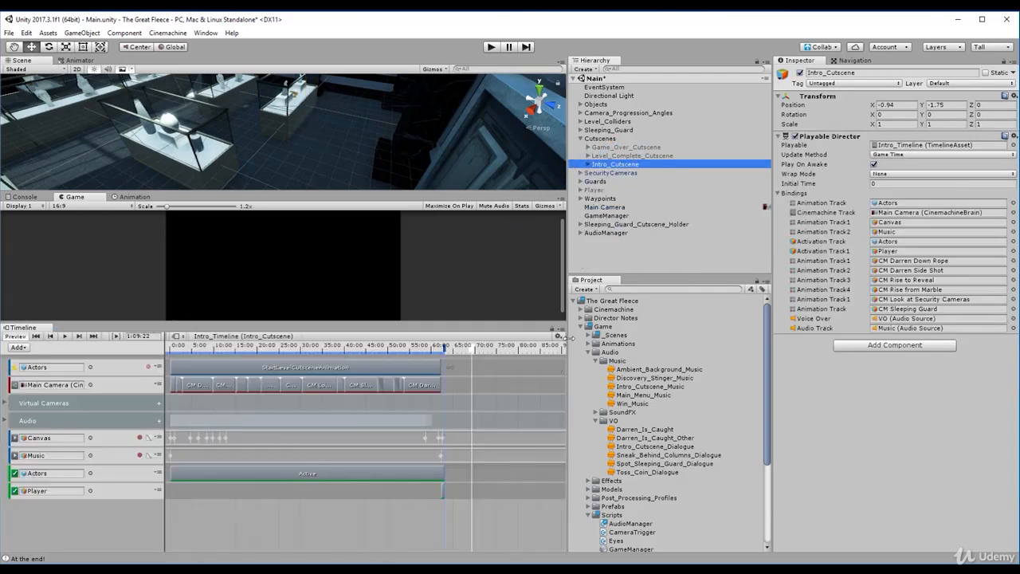
drag(610, 166, 611, 258)
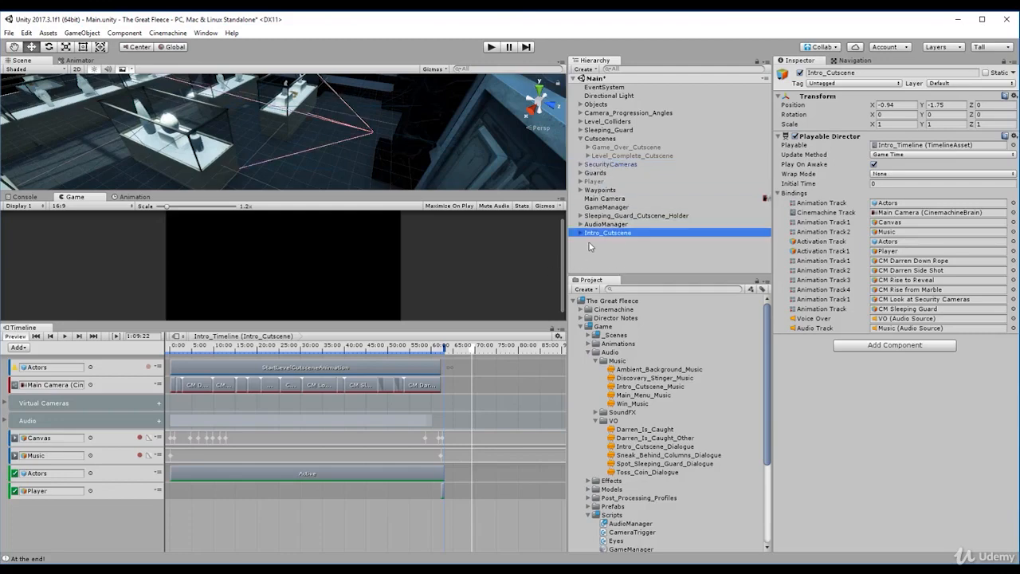
- Create an empty game object named Intro_Cutscene_Holder at the root of the scene
click(592, 249)
key(ctrl+shift+n)
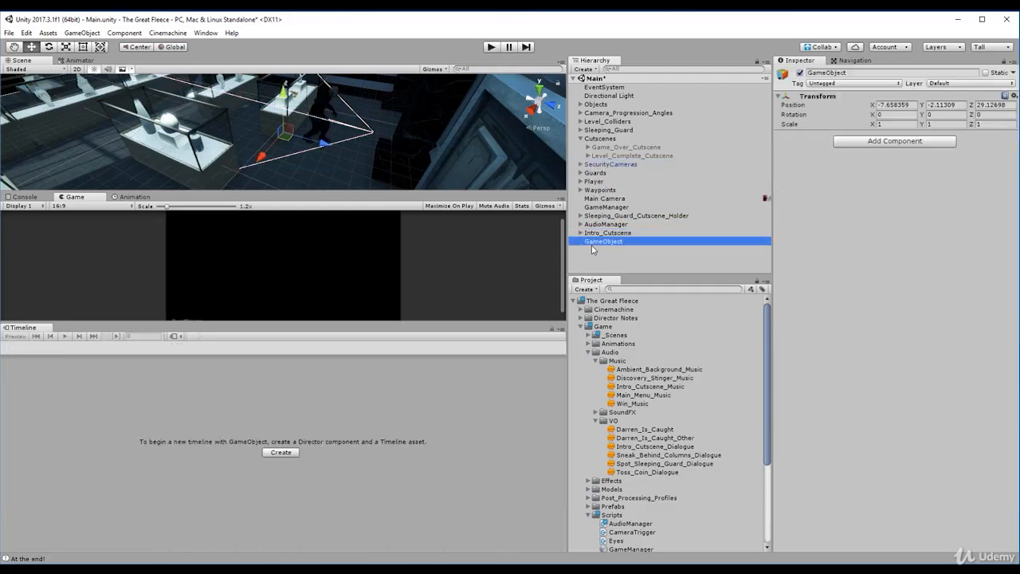
click(843, 70)
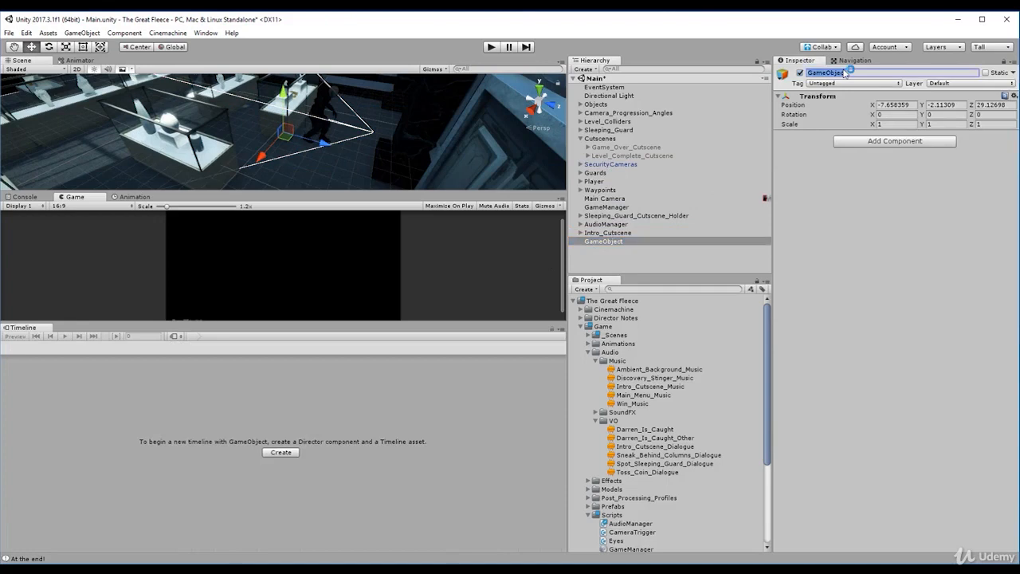
text(Intro_Cutscene_Hold)
- Set the position of Intro_Cutscene_Holder to 0, 0, 0 and make Intro_Cutscene its child
click(905, 105)
text(0)
key(Tab)
text(0)
key(Tab)
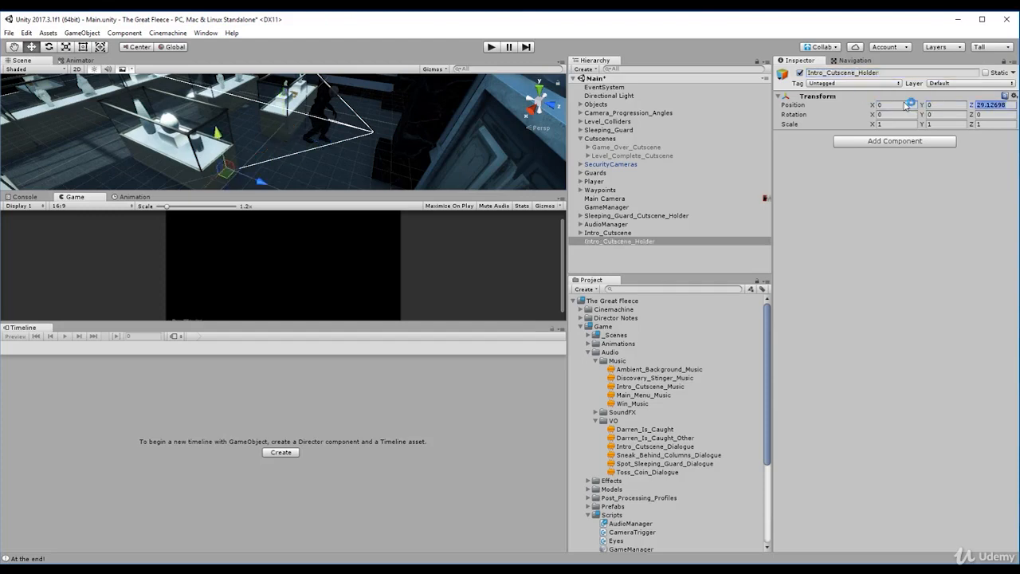
text(0)
drag(621, 232, 622, 240)
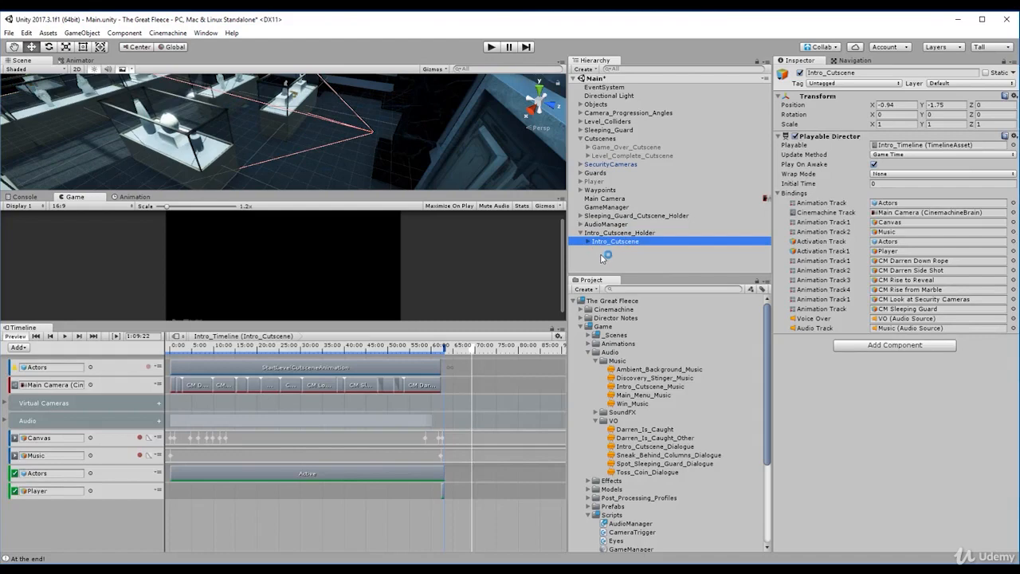
drag(617, 241, 612, 255)
- Add an activation track to Intro_Timeline, bound to Intro_Cutscene_Holder, and extend its clip from frame 0 to 3784
click(19, 347)
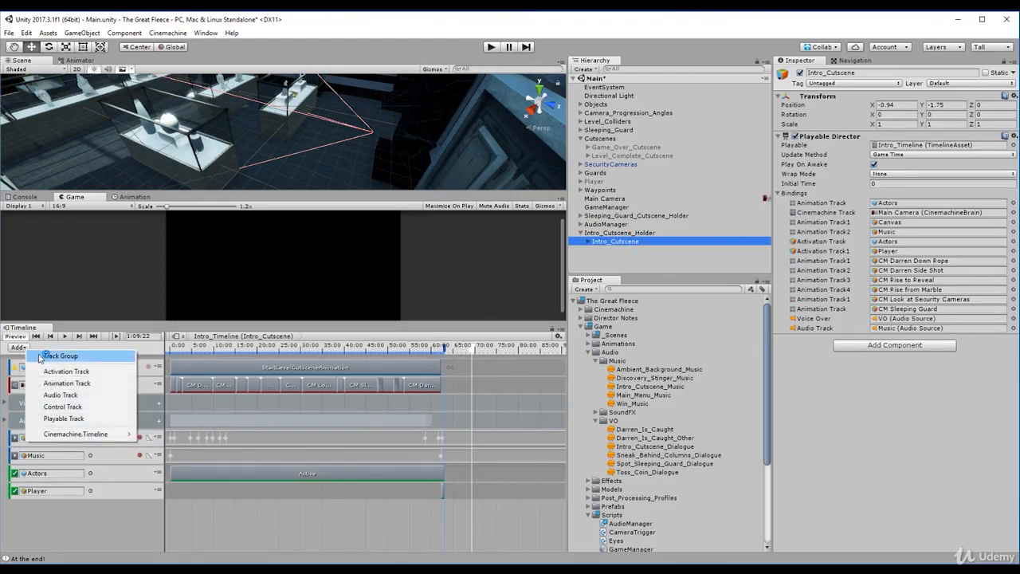
click(66, 371)
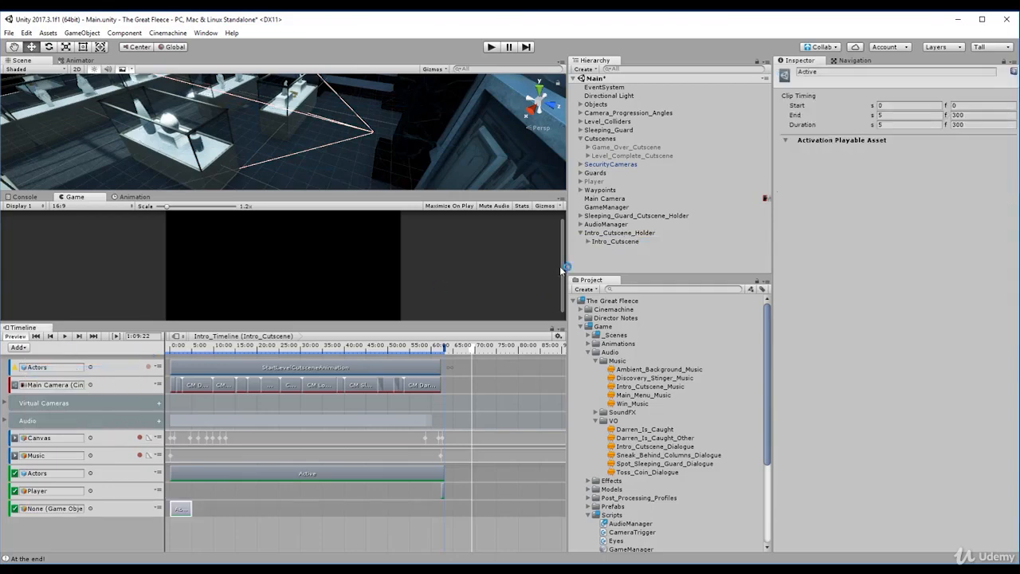
drag(639, 235, 397, 317)
drag(56, 512, 56, 513)
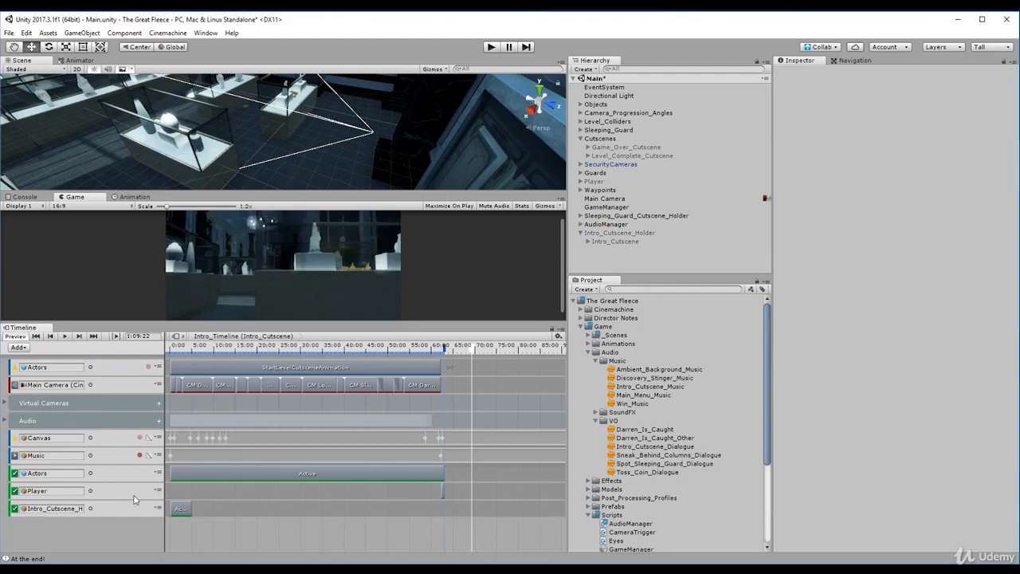
click(181, 512)
drag(192, 507, 432, 519)
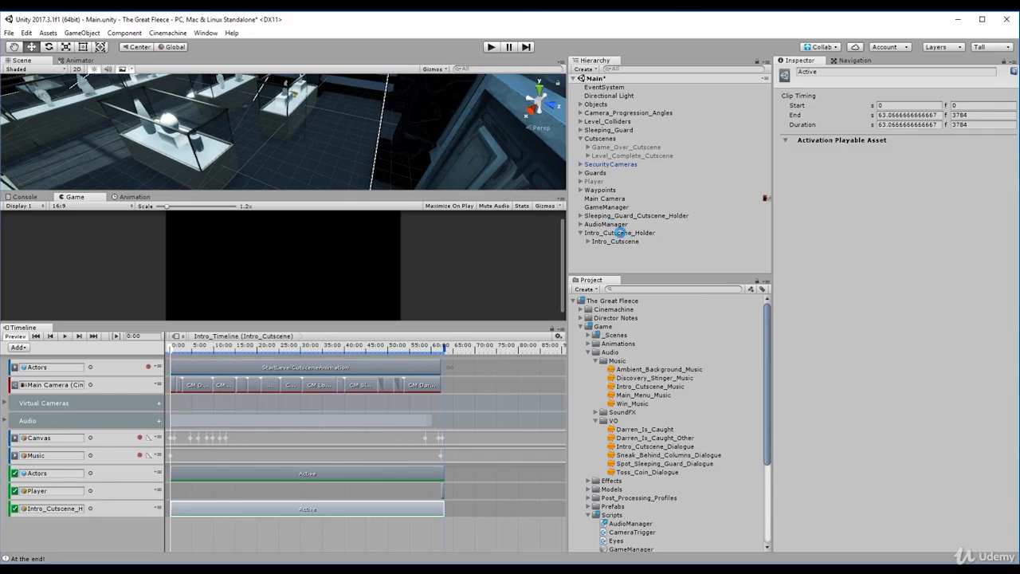
- Collapse Intro_Cutscene_Holder and play-test the intro cutscene in an enlarged Game view
right_click(620, 232)
click(607, 233)
drag(607, 226, 564, 242)
click(629, 245)
key(Left)
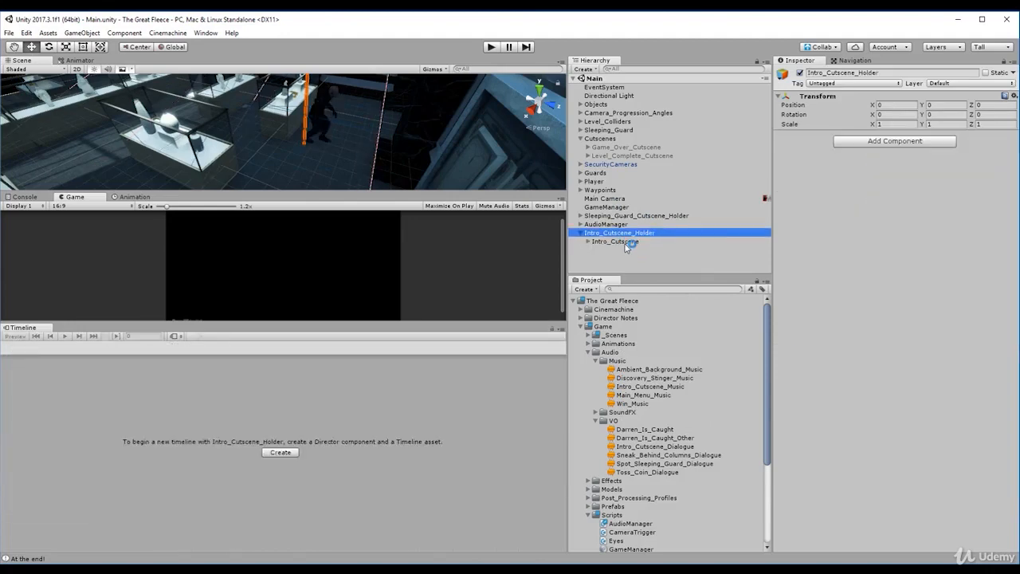
key(Left)
click(485, 48)
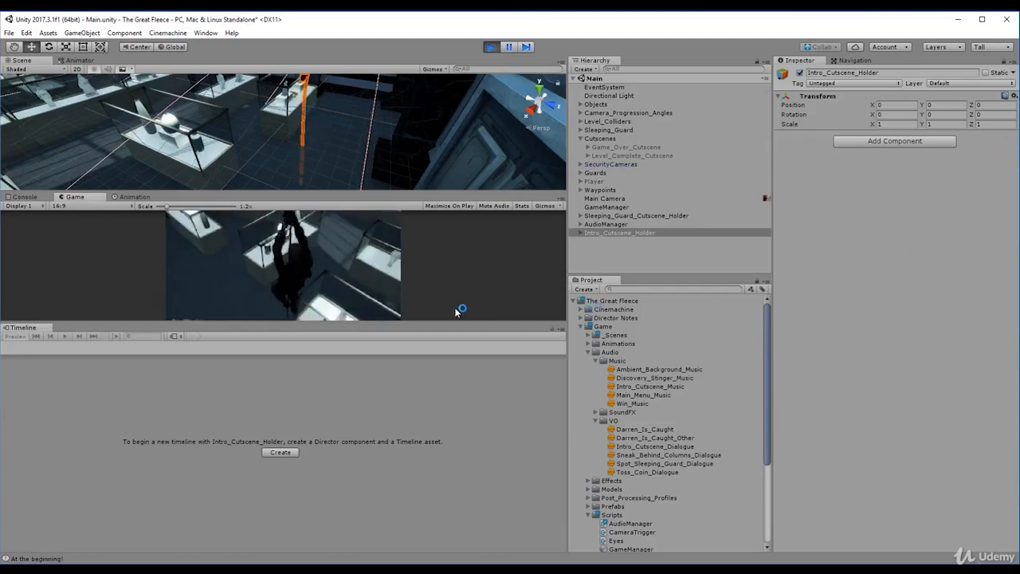
drag(366, 322, 366, 466)
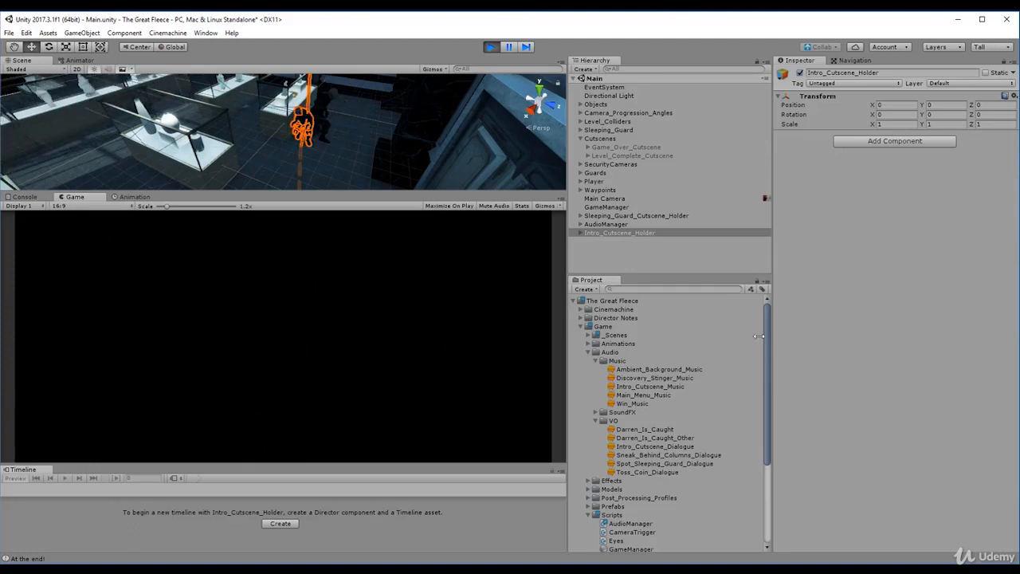
- Examine Intro_Cutscene_Holder and the Playable Director of its child Intro_Cutscene at the end of playback
click(624, 231)
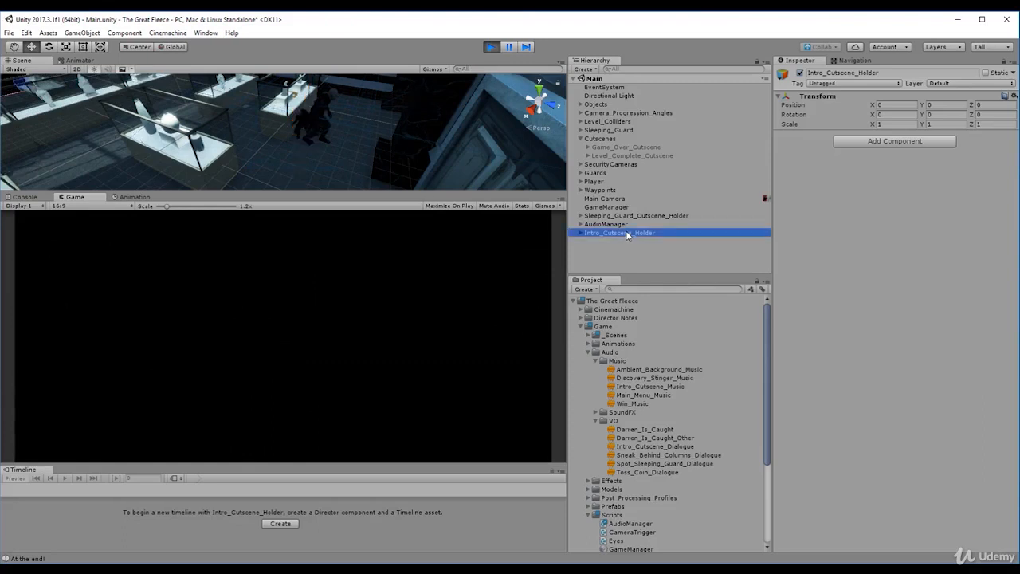
key(Up)
key(Down)
key(Right)
key(Down)
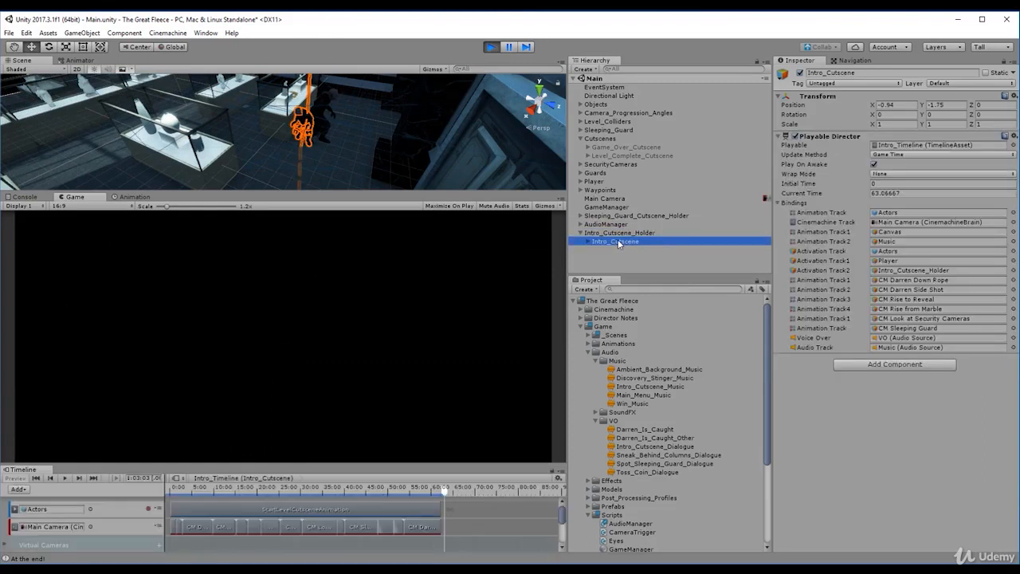
key(Up)
click(612, 241)
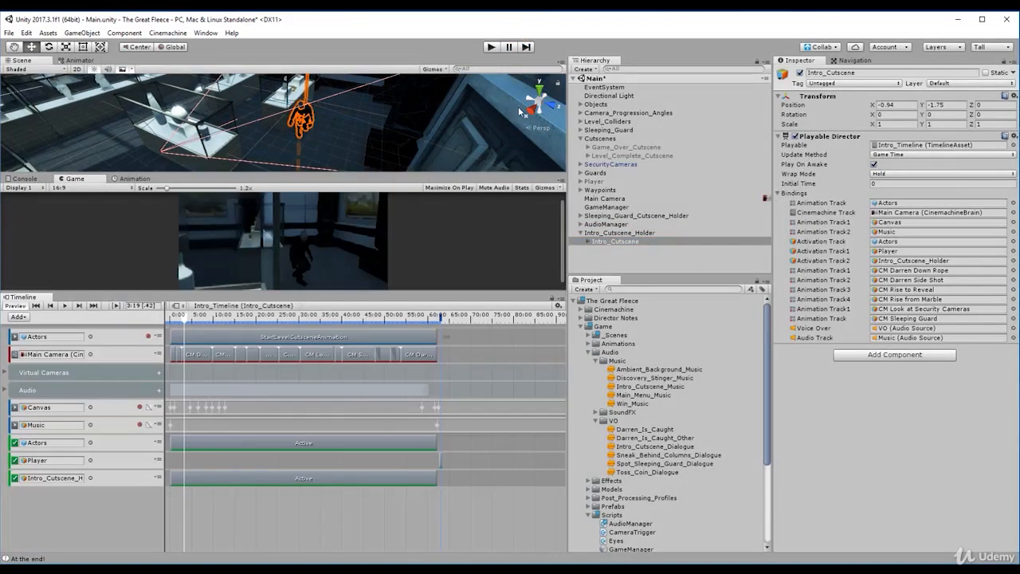
- Play-test the scene again and examine the timing of the Actors, Intro_Cutscene_Holder and Player activation clips
click(490, 47)
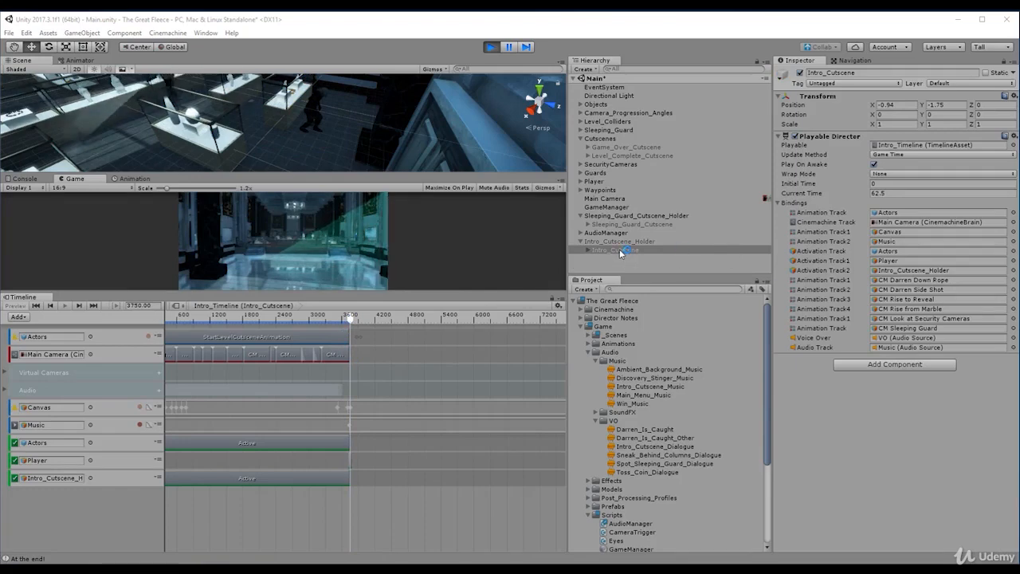
click(678, 250)
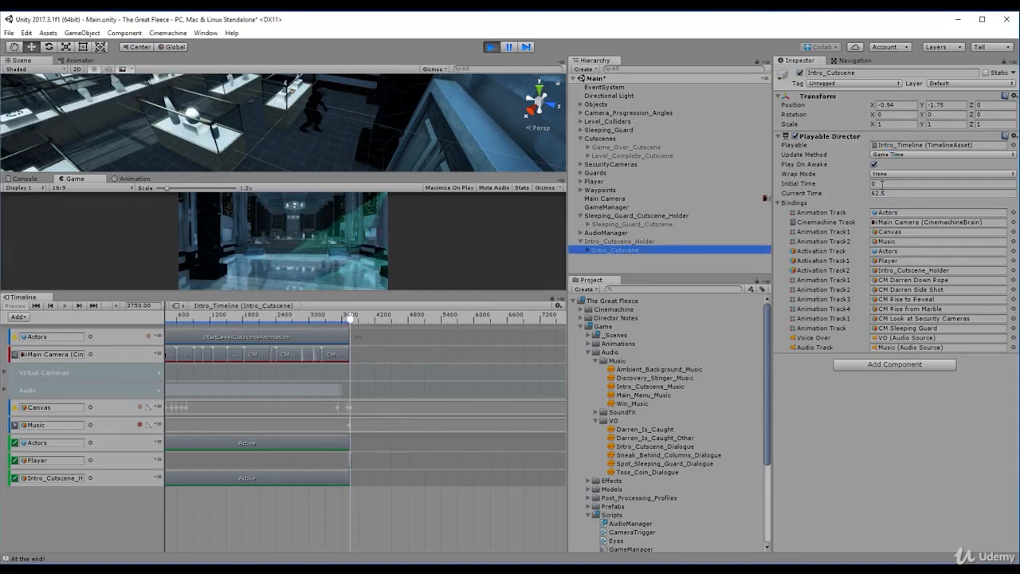
click(312, 447)
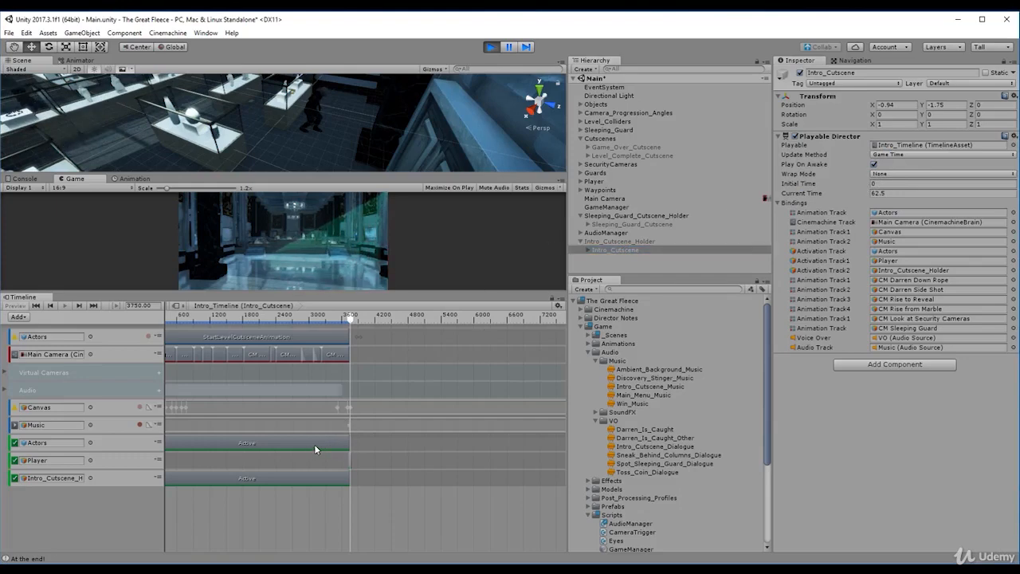
click(315, 448)
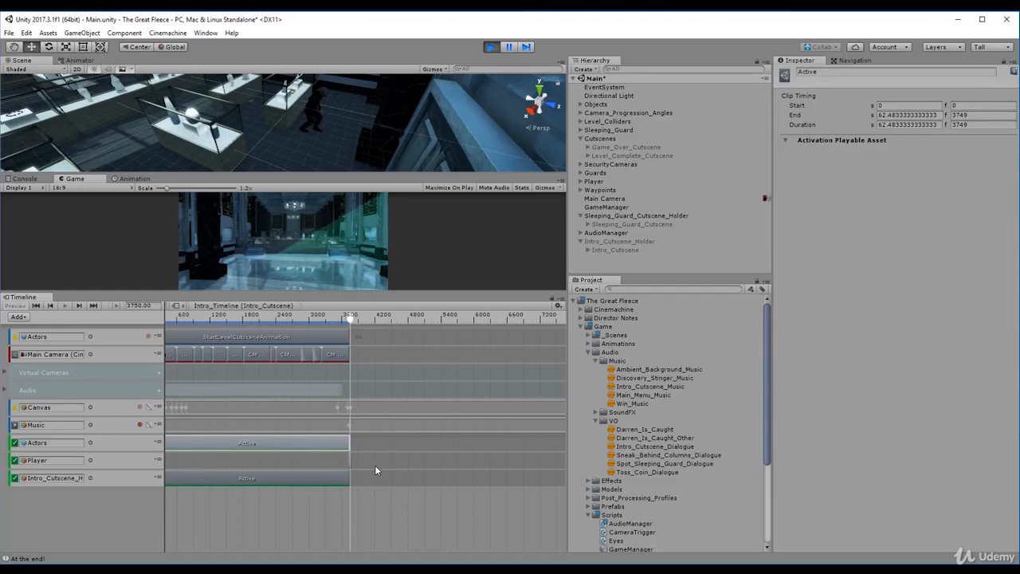
click(317, 482)
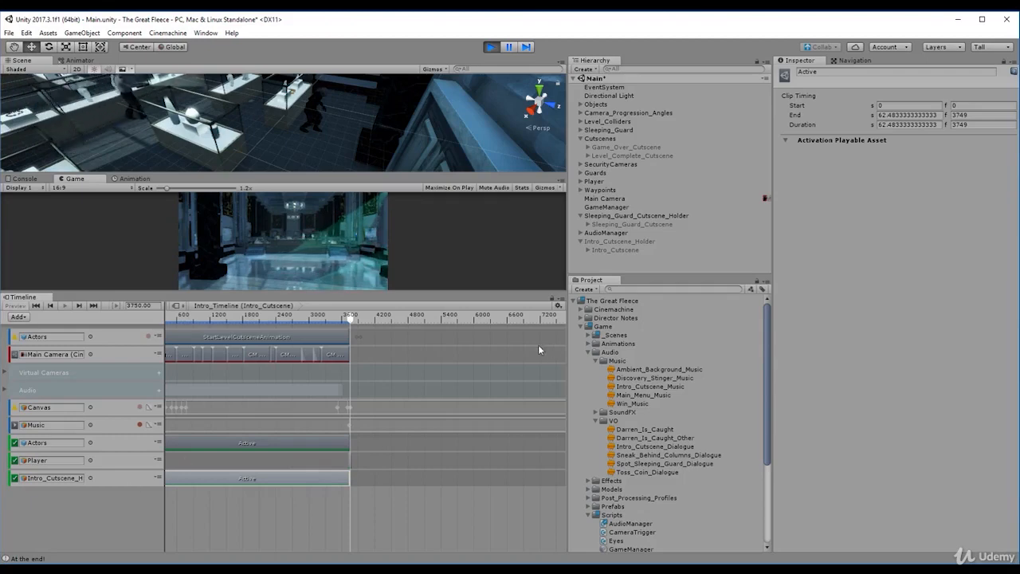
click(350, 456)
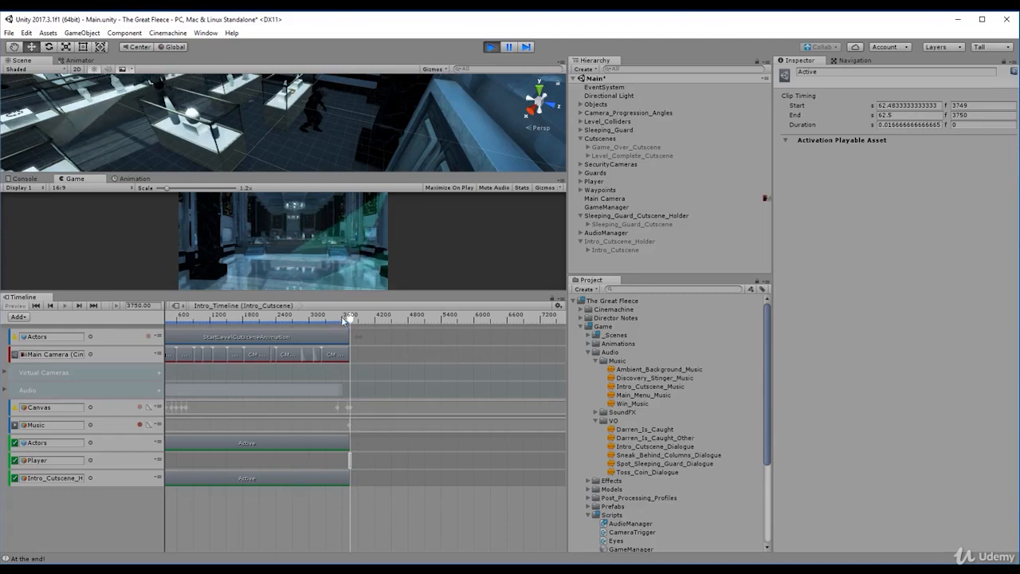
- Examine the player character and surrounding exhibits in the Scene view at the end of playback, and stop play mode
mouse_move(343, 319)
mouse_down()
mouse_move(317, 319)
mouse_move(351, 323)
mouse_up()
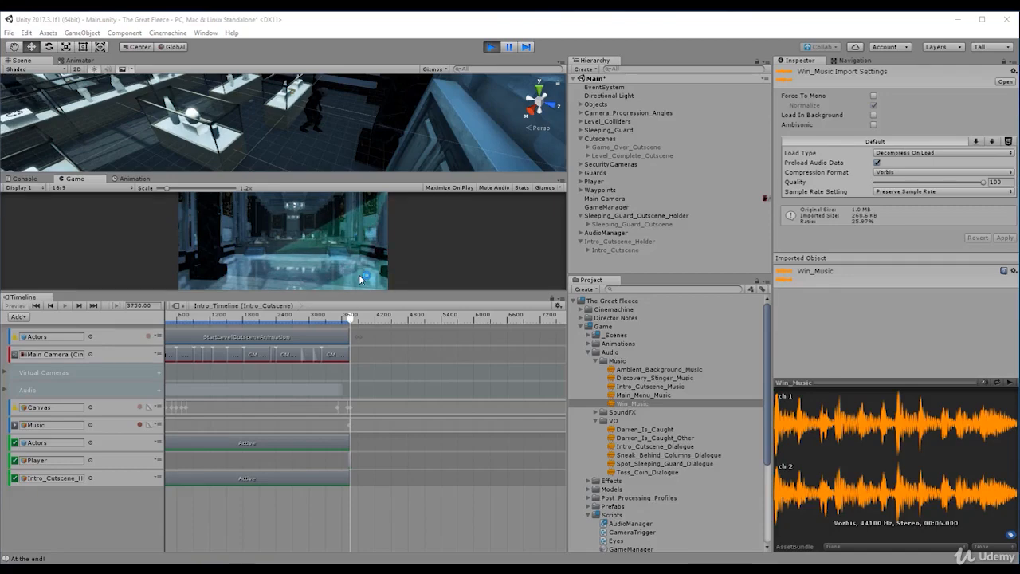
middle_drag(319, 127, 317, 135)
scroll(316, 135, up, 4)
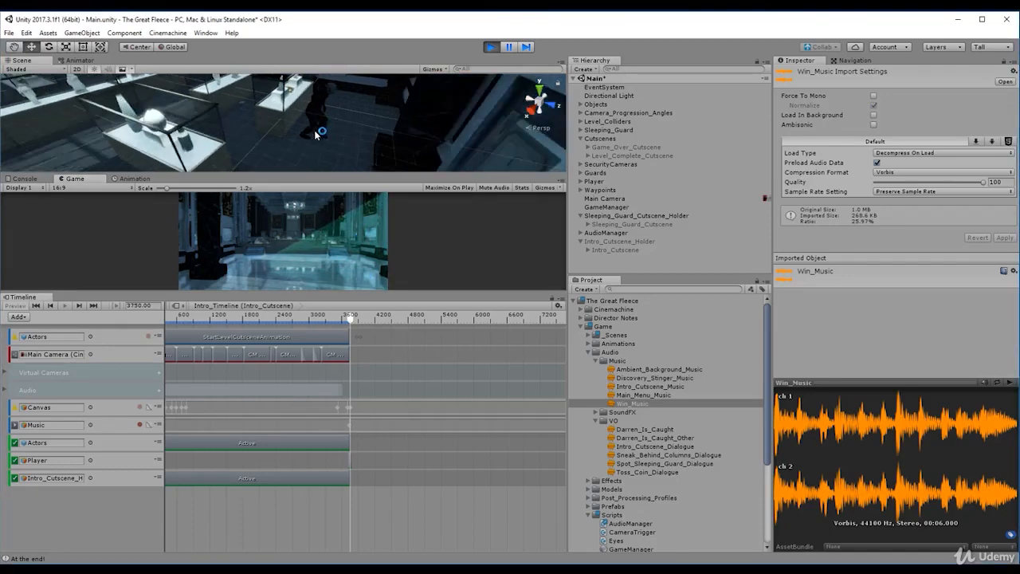
right_drag(316, 135, 357, 158)
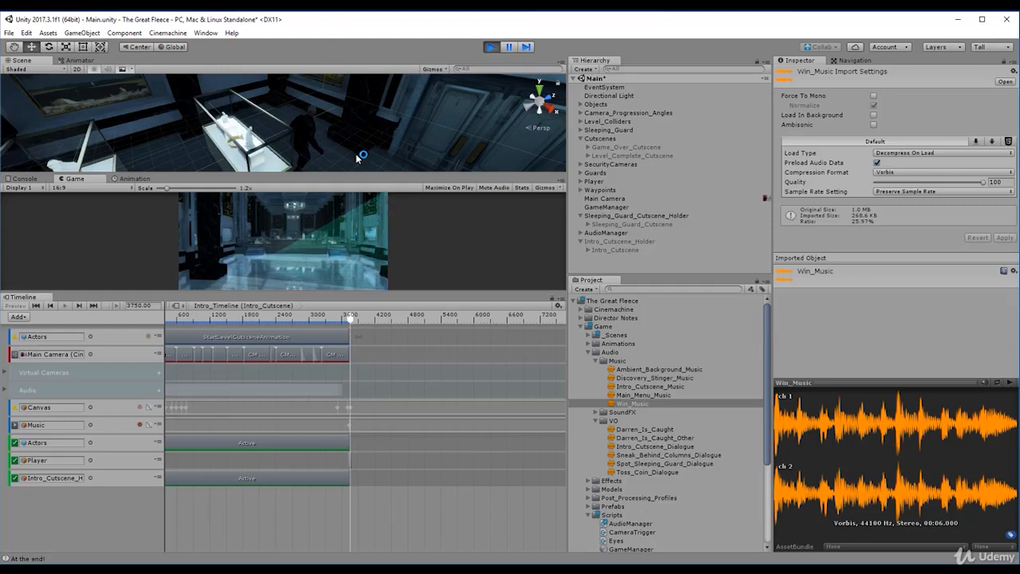
mouse_move(335, 137)
alt+mouse_down()
mouse_move(382, 142)
mouse_move(341, 148)
mouse_move(348, 140)
alt+mouse_up()
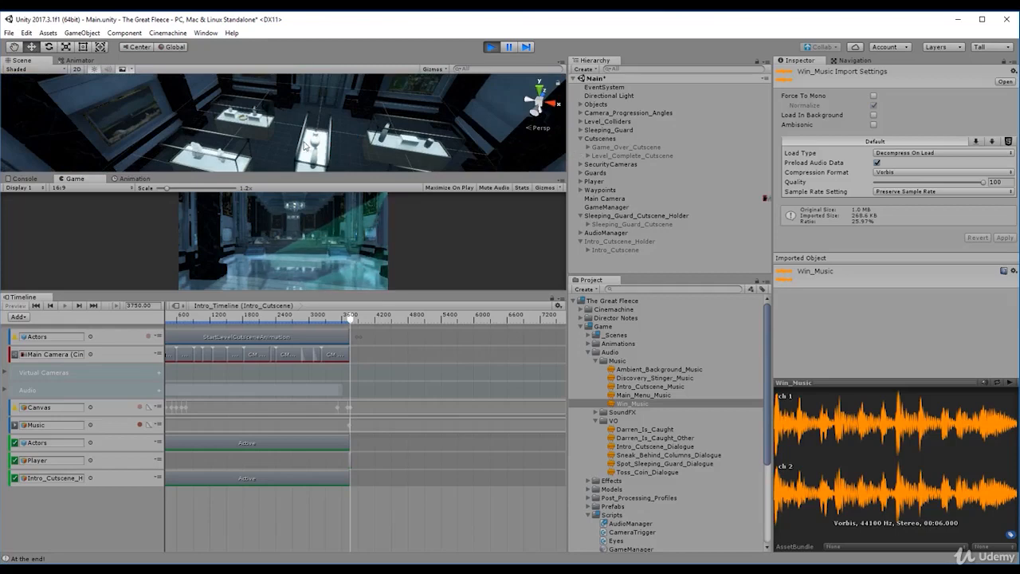
click(493, 47)
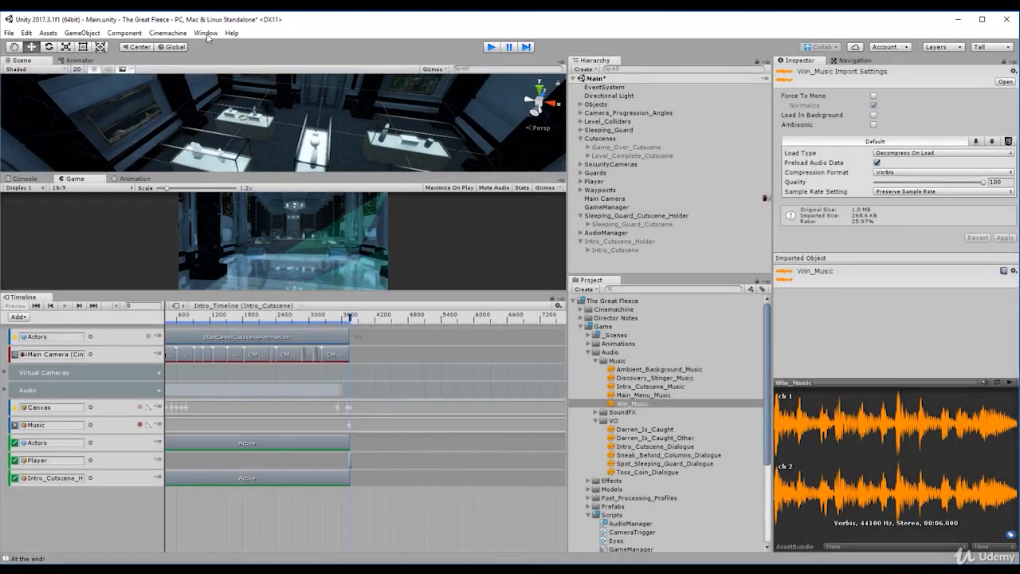
- Create a Cinemachine virtual camera and name it "CM Final Shot"
click(166, 35)
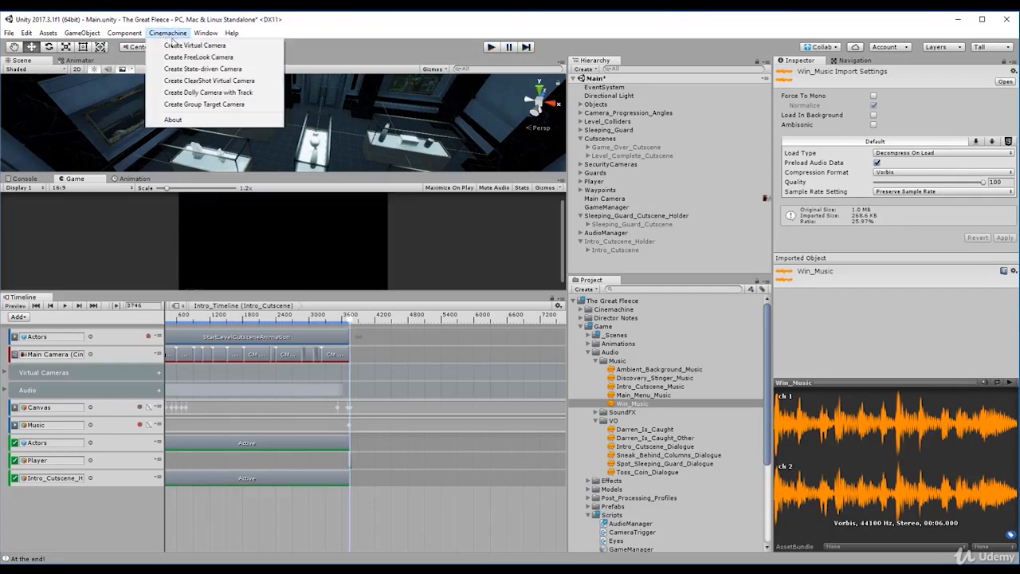
click(175, 44)
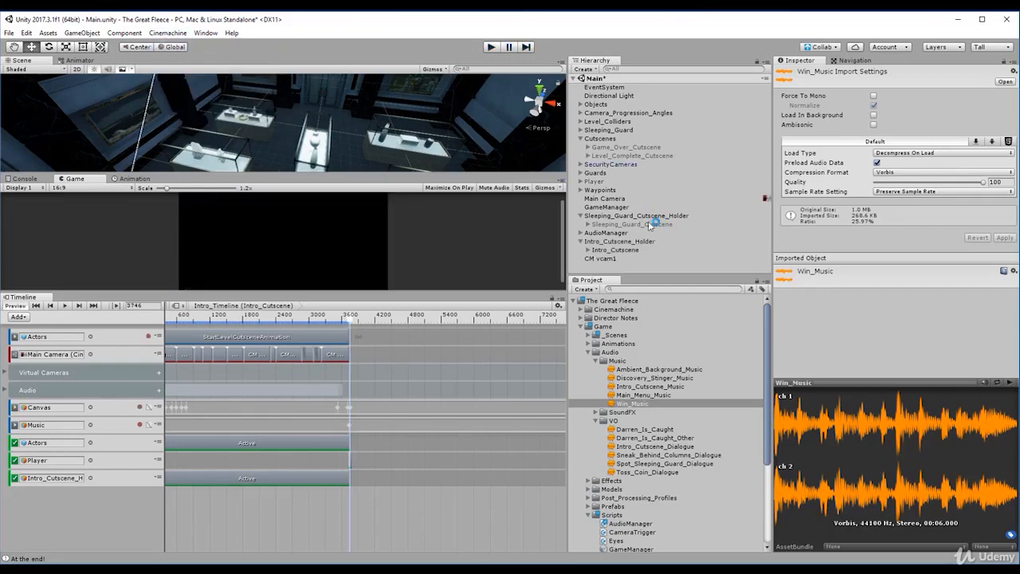
click(852, 73)
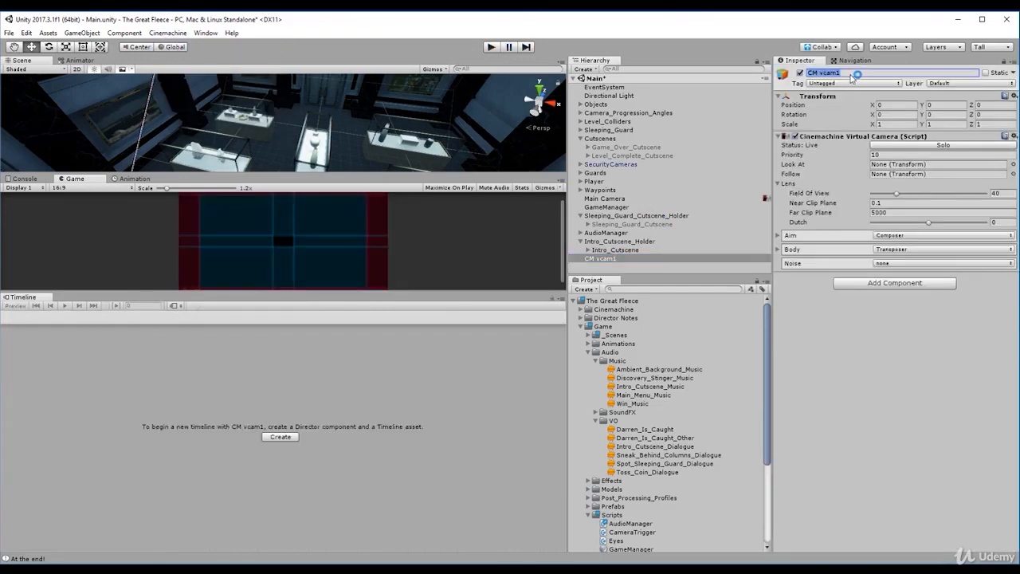
text(CM Final Shot)
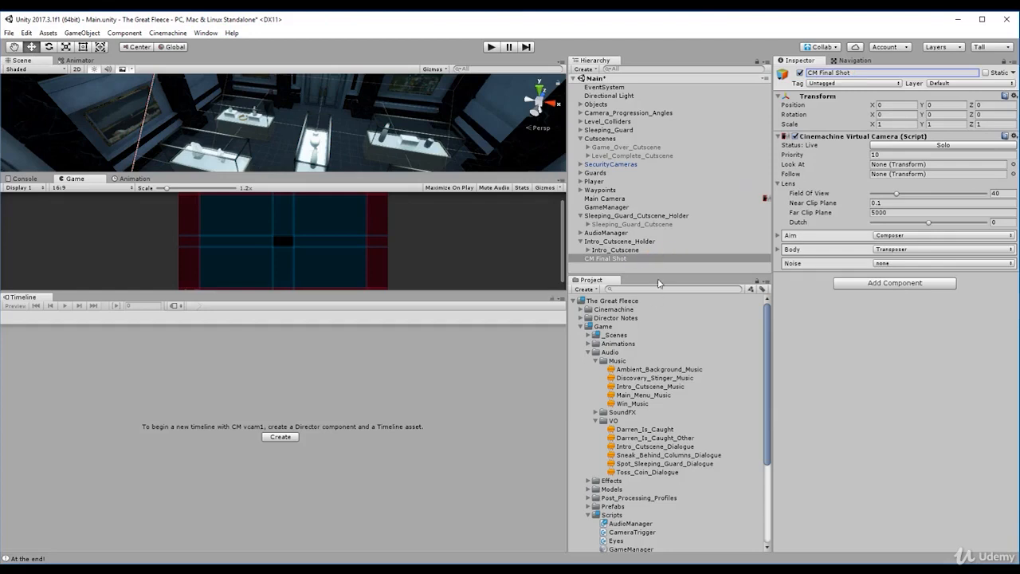
- Deactivate the Intro_Cutscene object and return to CM Final Shot
click(616, 249)
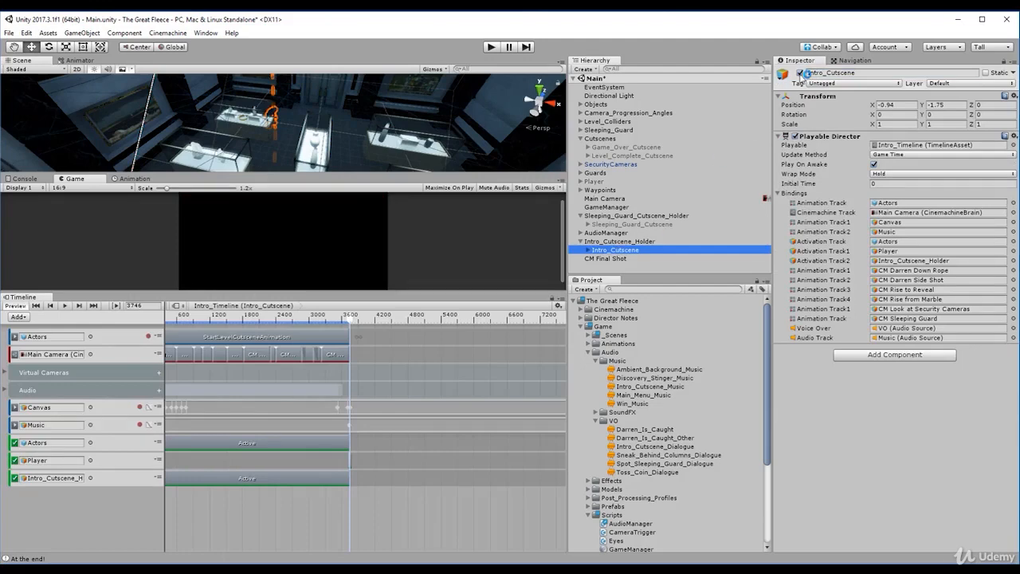
click(800, 73)
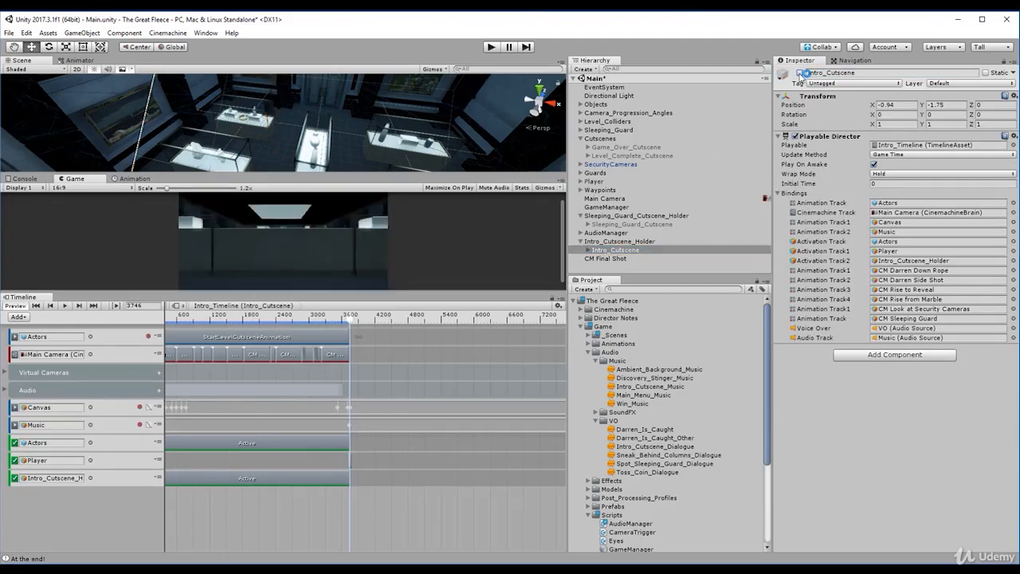
click(621, 259)
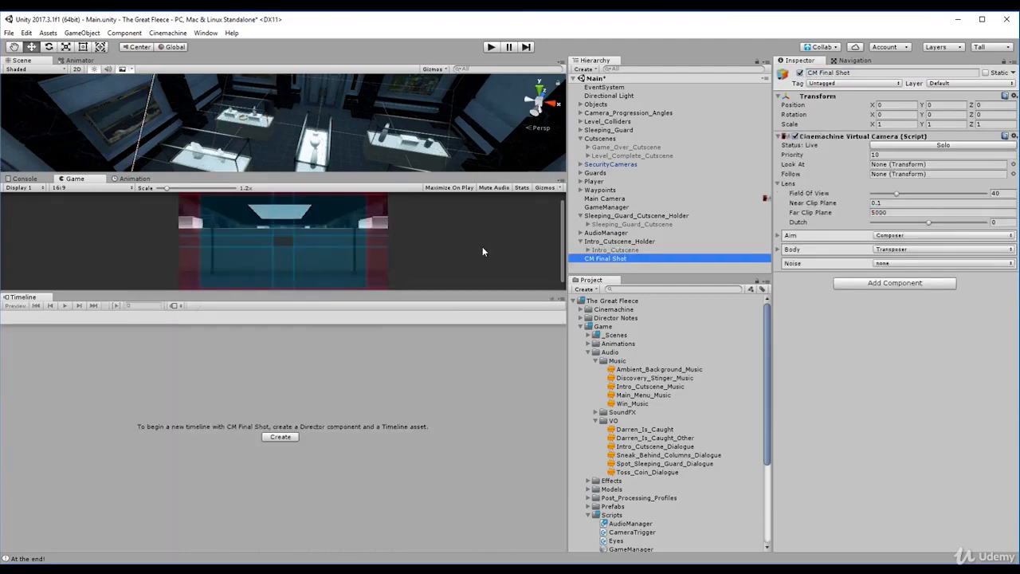
double_click(594, 258)
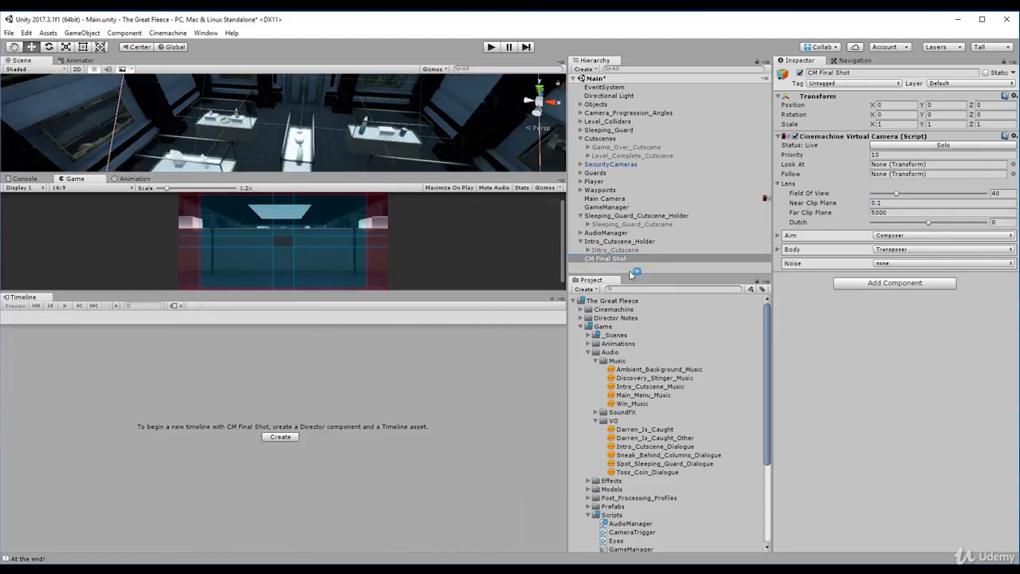
- Nest CM Final Shot under Camera_One in Camera_Progression_Angles and set its position and rotation to 0 on all axes
drag(613, 263, 622, 117)
drag(624, 180, 719, 123)
click(894, 105)
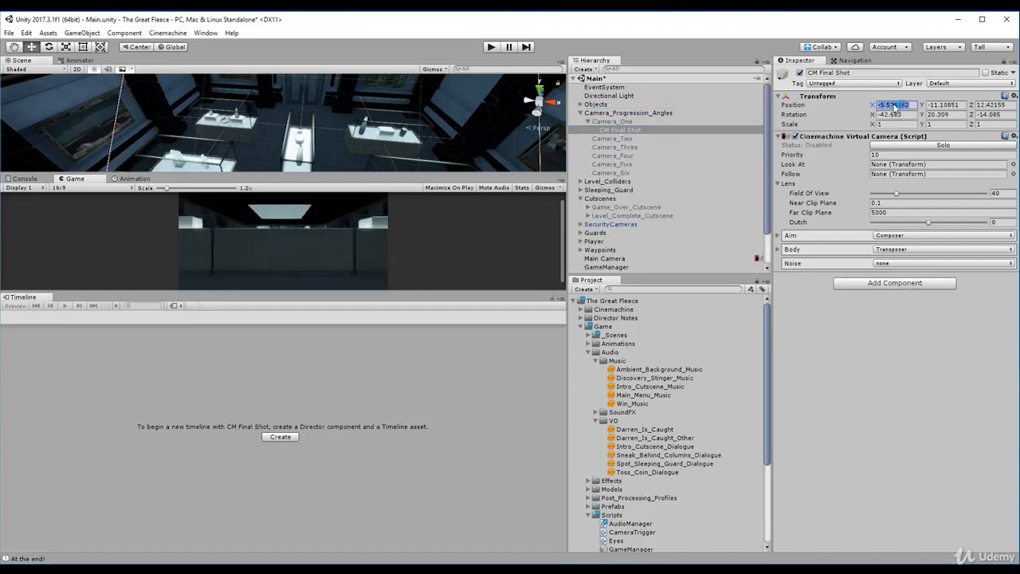
text(0)
key(Tab)
text(0)
key(Tab)
text(0)
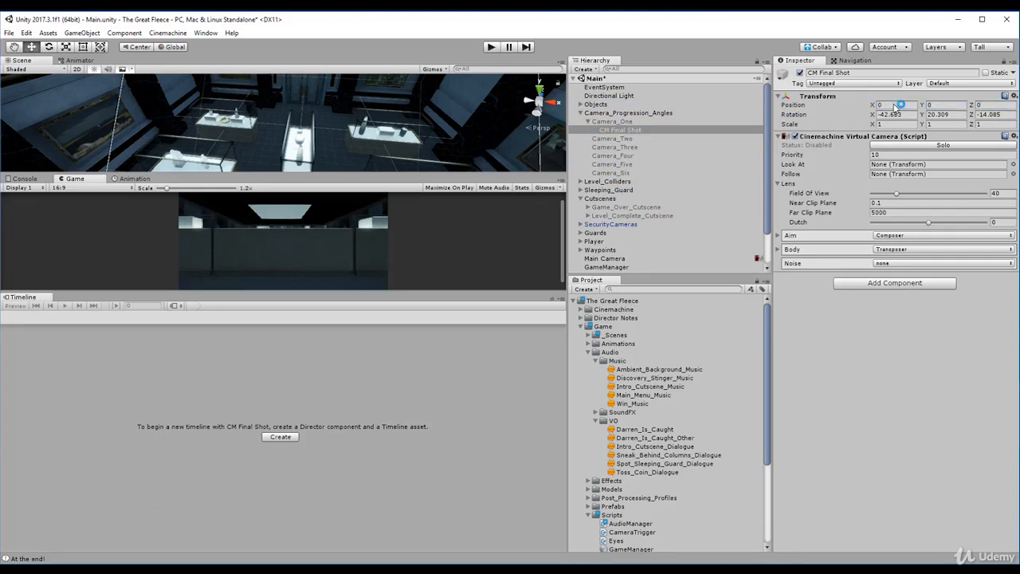
text(0)
key(Tab)
text(0)
key(Tab)
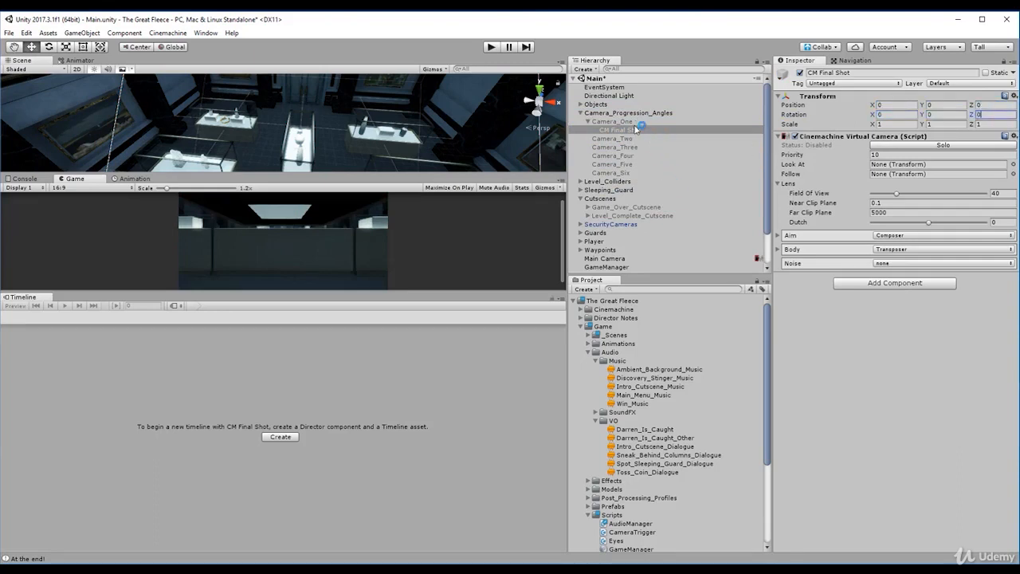
- Solo CM Final Shot to preview it, and move it out of Camera_One to the root of the hierarchy
click(630, 129)
click(895, 145)
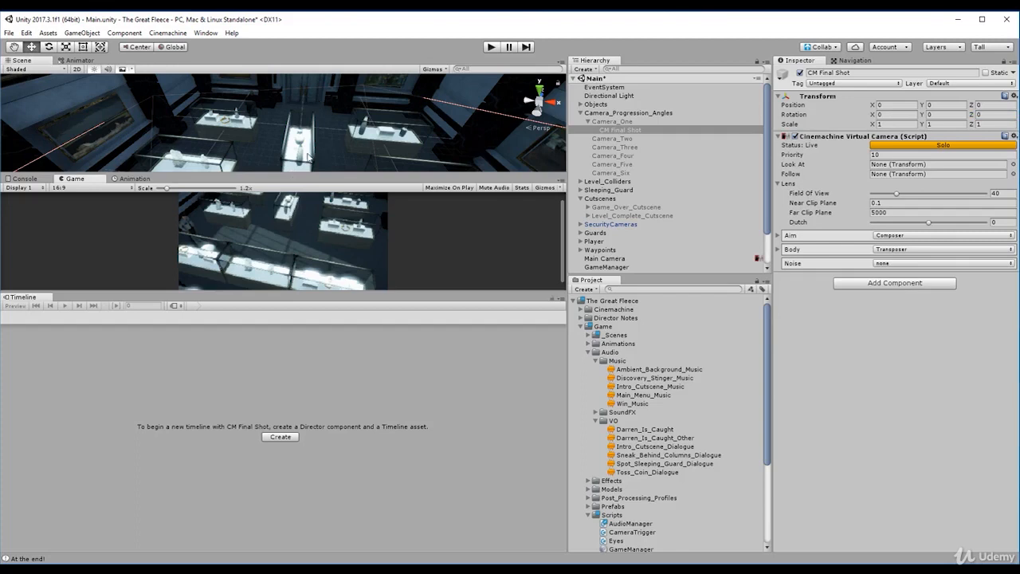
click(624, 130)
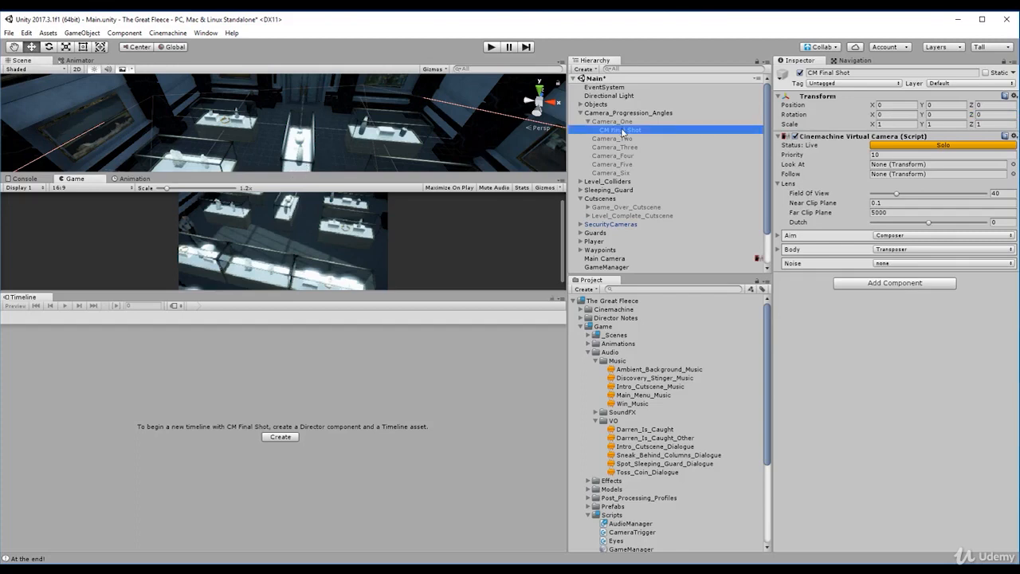
drag(624, 133, 622, 272)
click(582, 113)
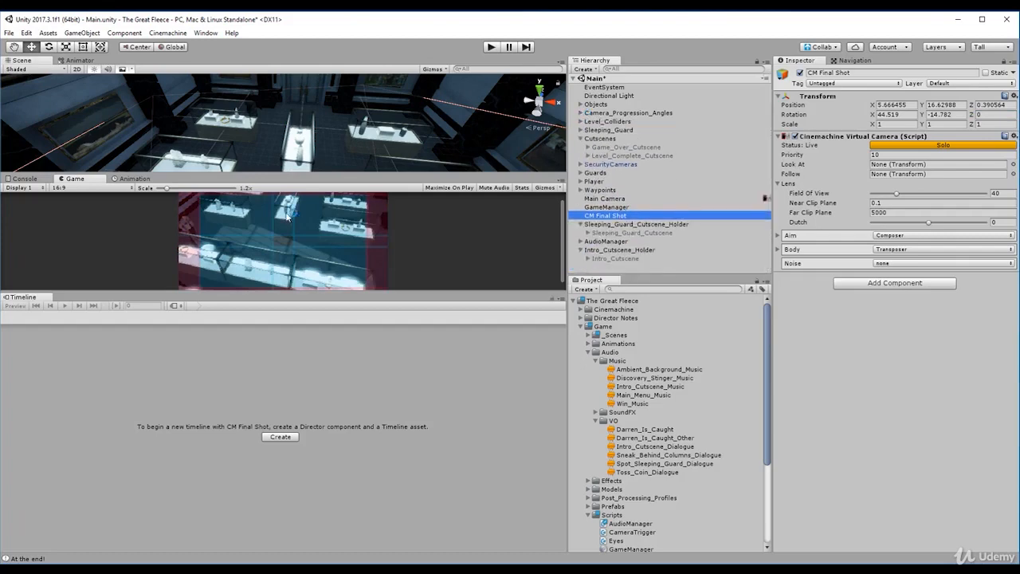
- Solo CM Final Shot again and examine its framing in an enlarged Game view
right_drag(291, 142, 291, 143)
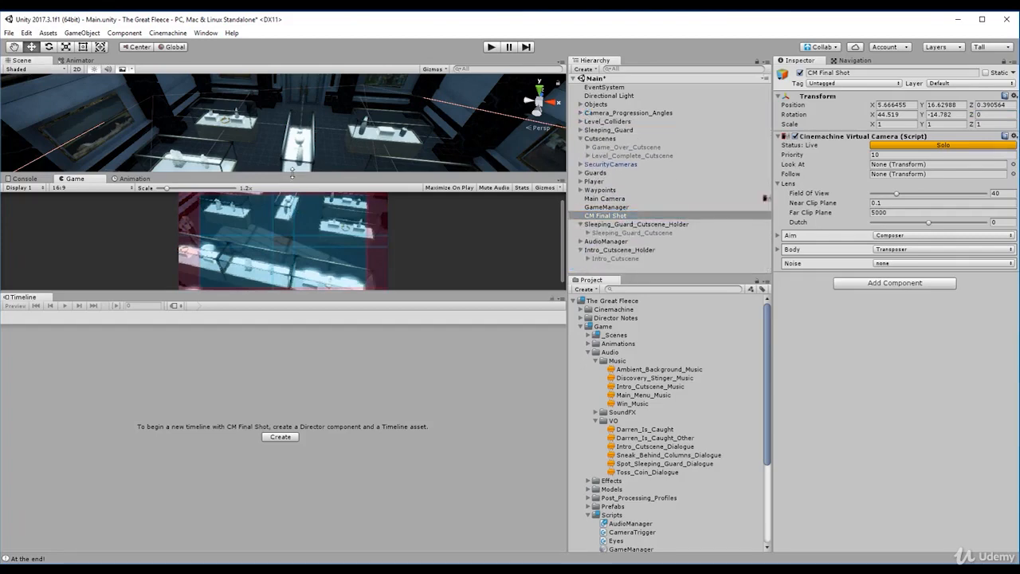
click(609, 205)
click(613, 215)
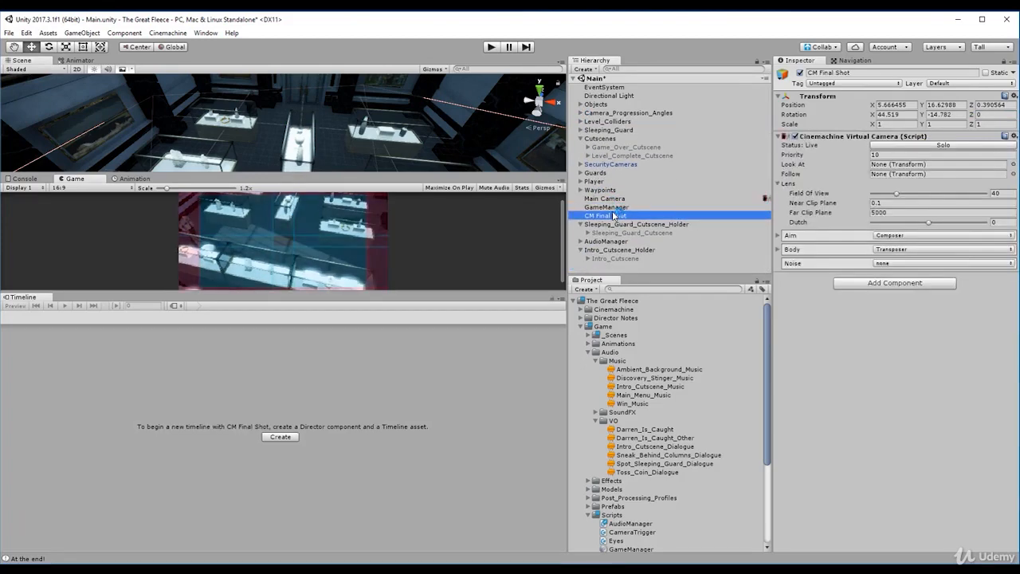
click(886, 146)
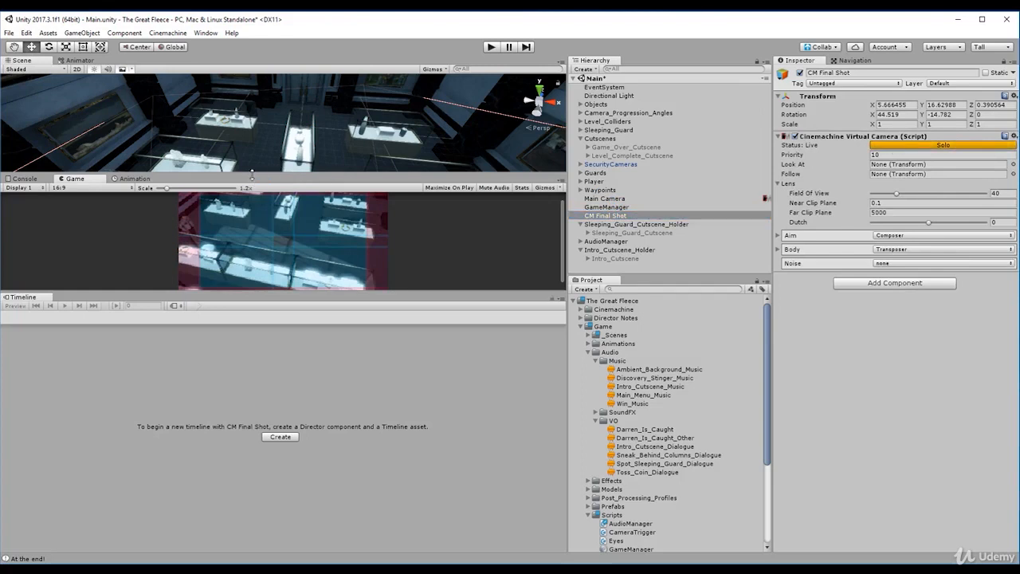
drag(239, 292, 247, 407)
scroll(253, 267, down, 2)
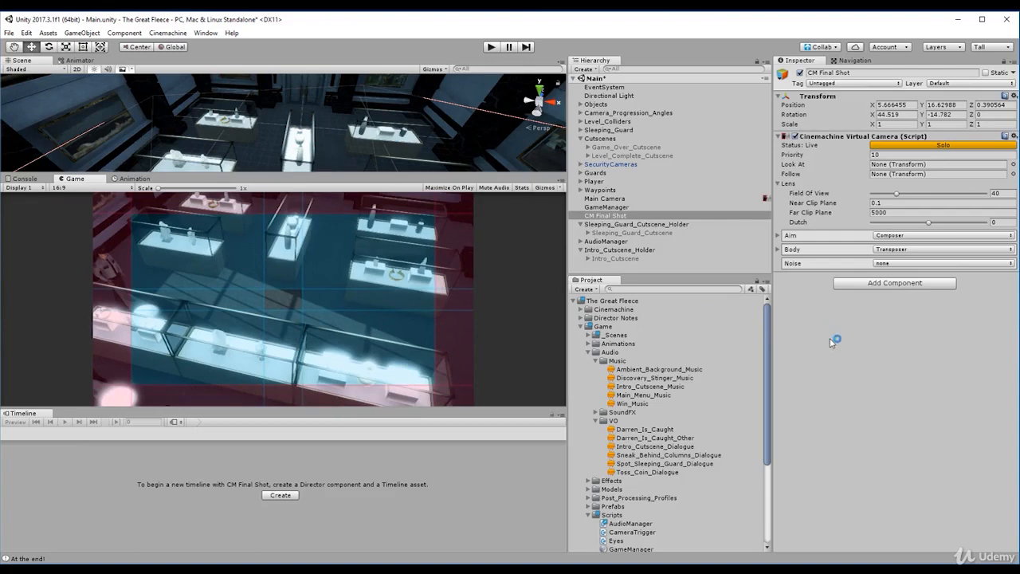
click(618, 207)
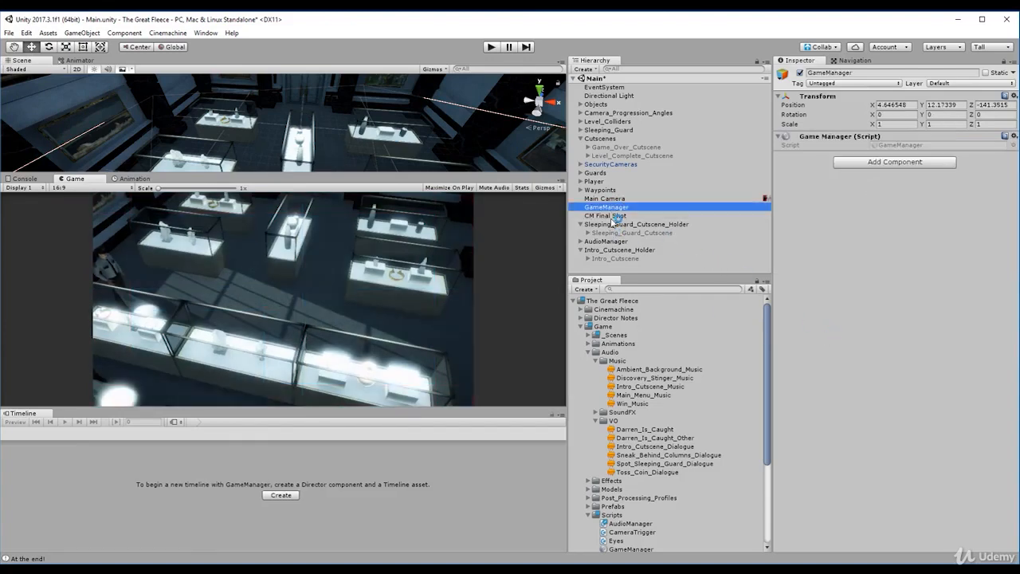
click(611, 216)
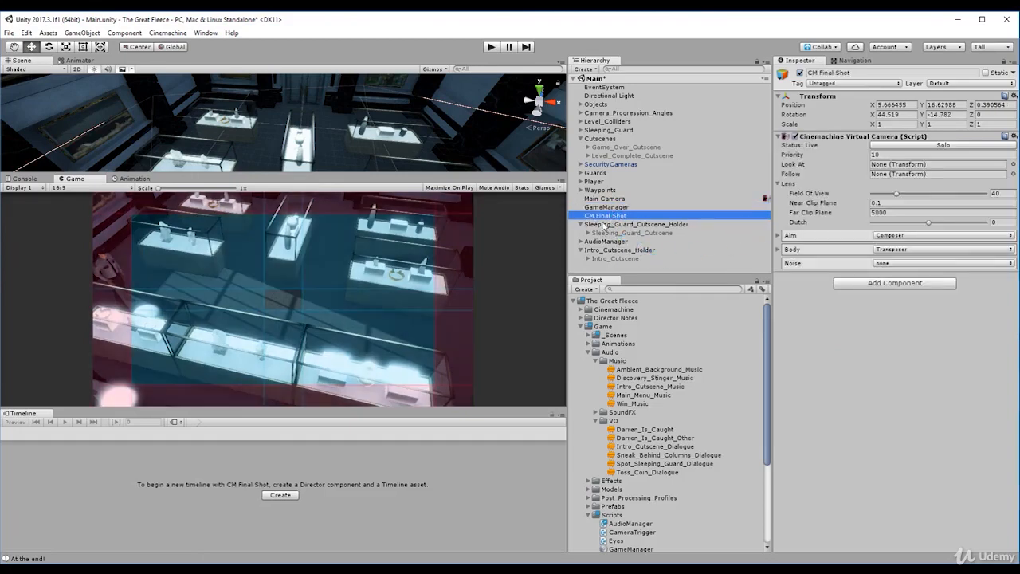
- Move CM Final Shot into the CM Virtual Cameras group of Intro_Cutscene and collapse Intro_Cutscene
click(606, 258)
key(Right)
click(641, 243)
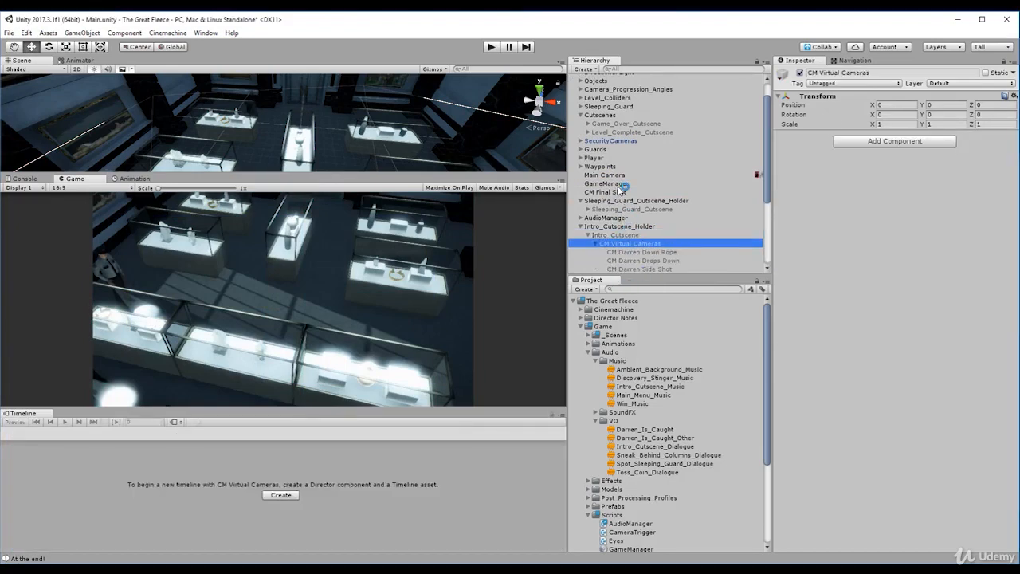
drag(619, 192, 636, 253)
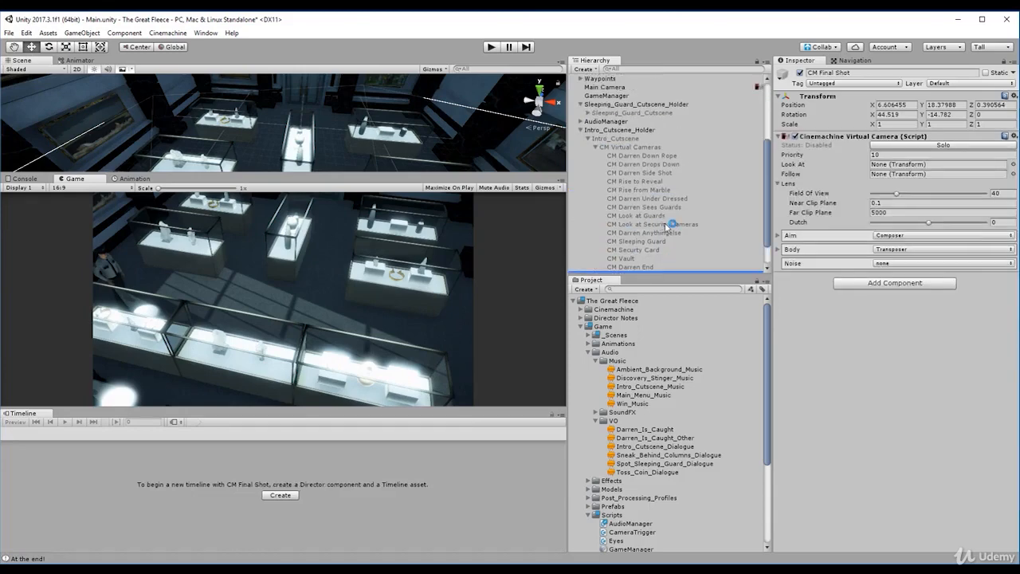
click(598, 149)
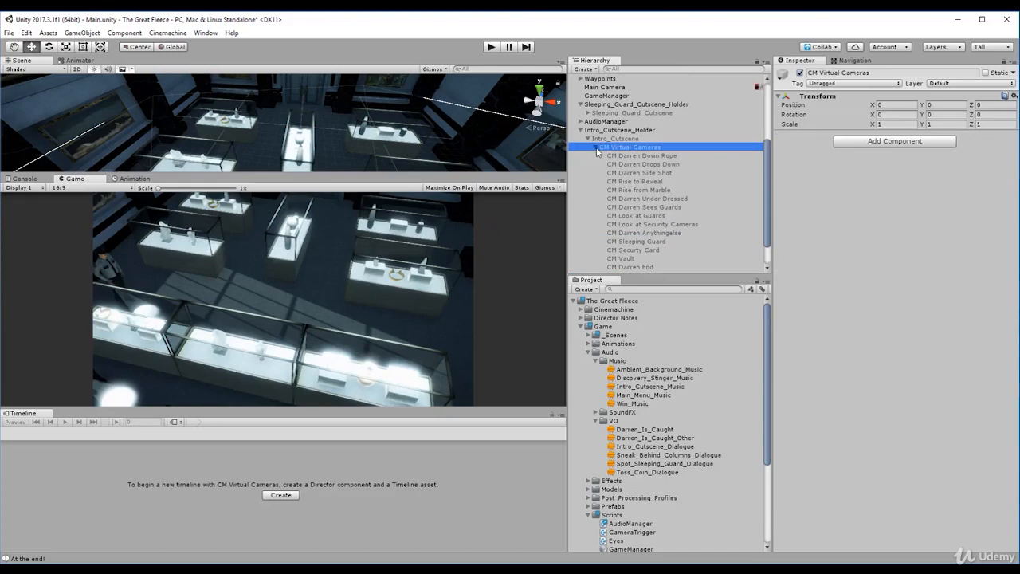
click(596, 149)
click(621, 236)
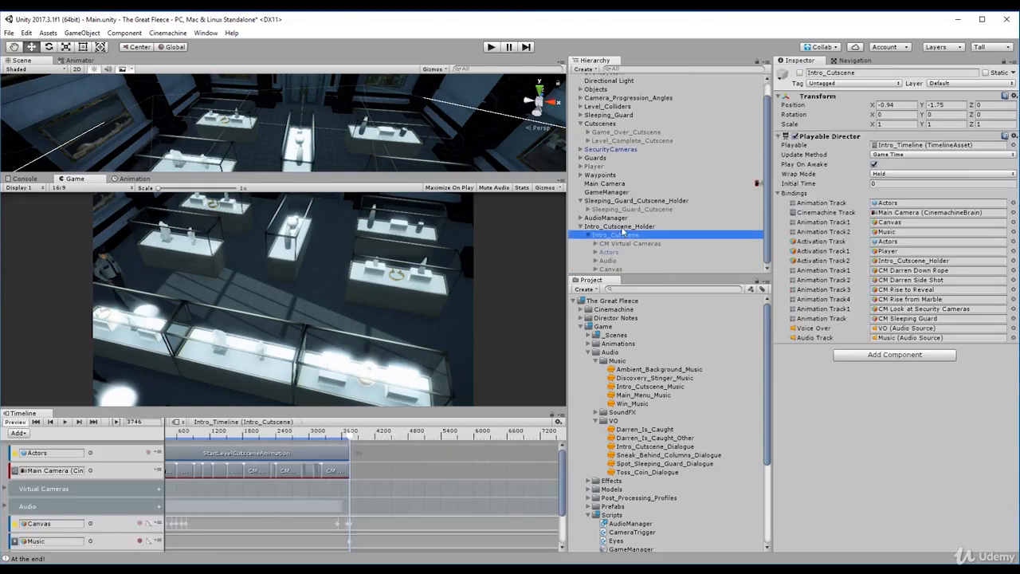
key(Left)
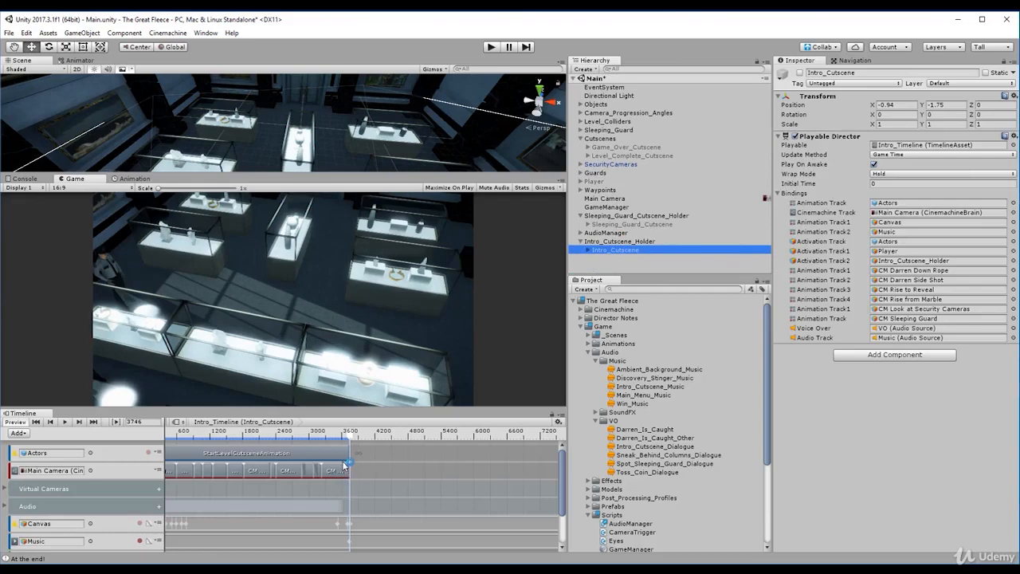
- Trim the CM Darren End shot on Intro_Timeline to end at frame 3717 and move the playhead to frame 3713
scroll(342, 486, up, 10)
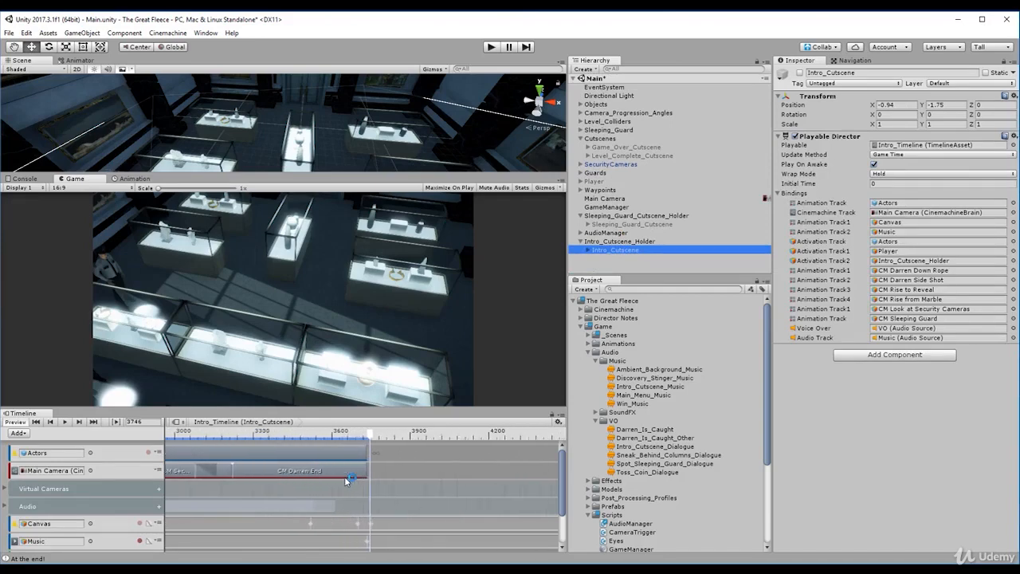
scroll(361, 472, up, 3)
click(364, 472)
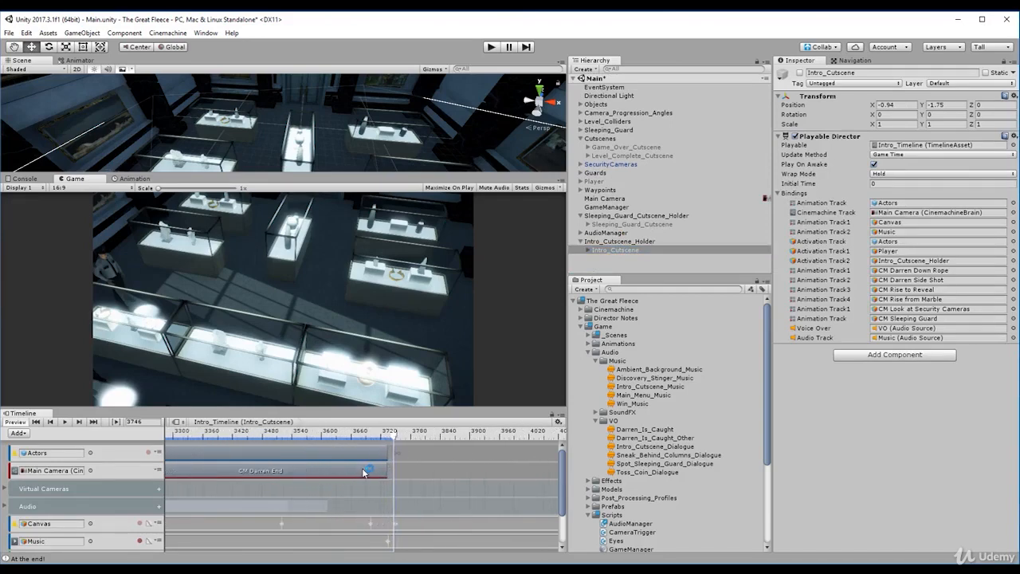
click(358, 474)
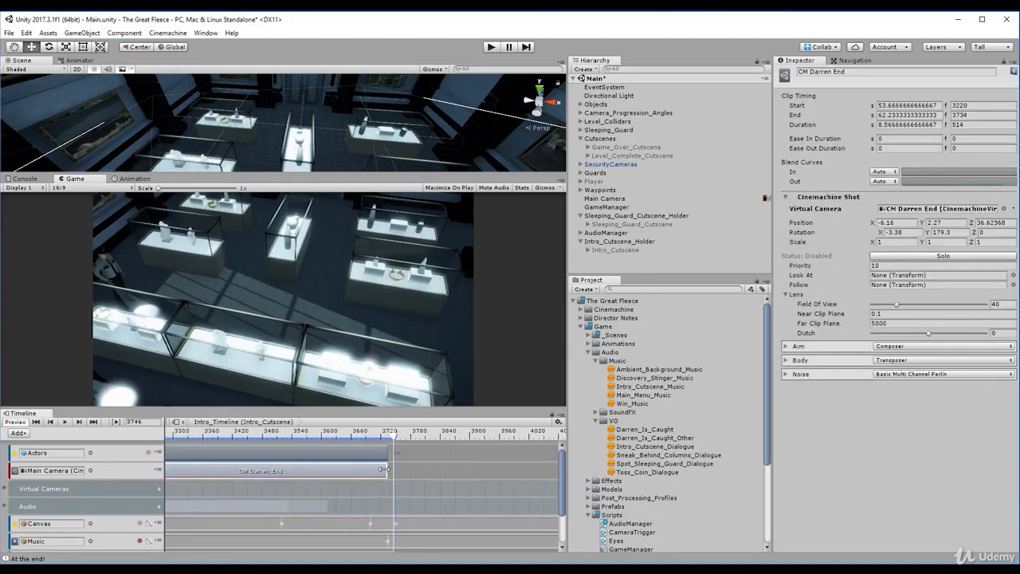
drag(384, 470, 376, 470)
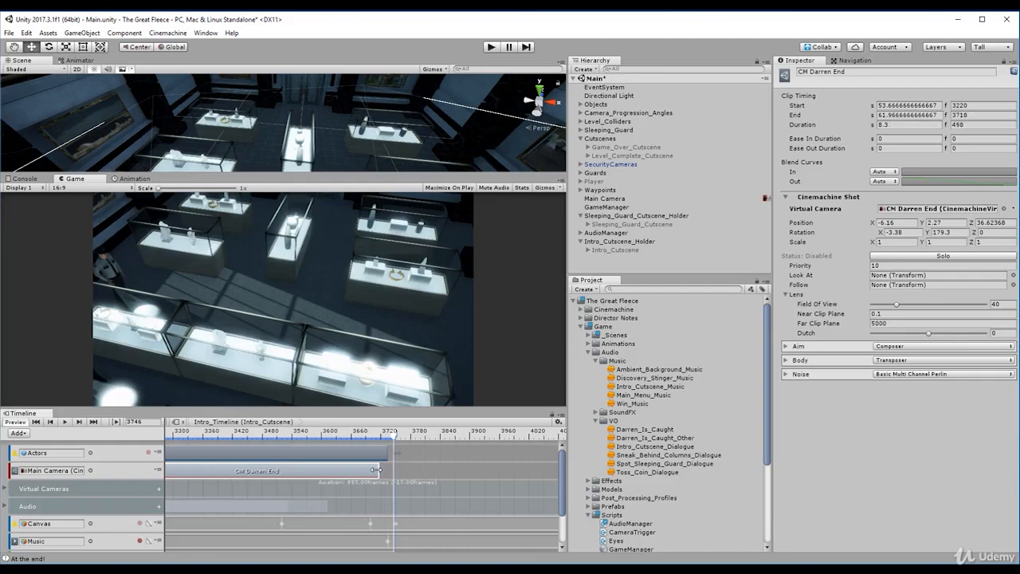
drag(396, 436, 378, 437)
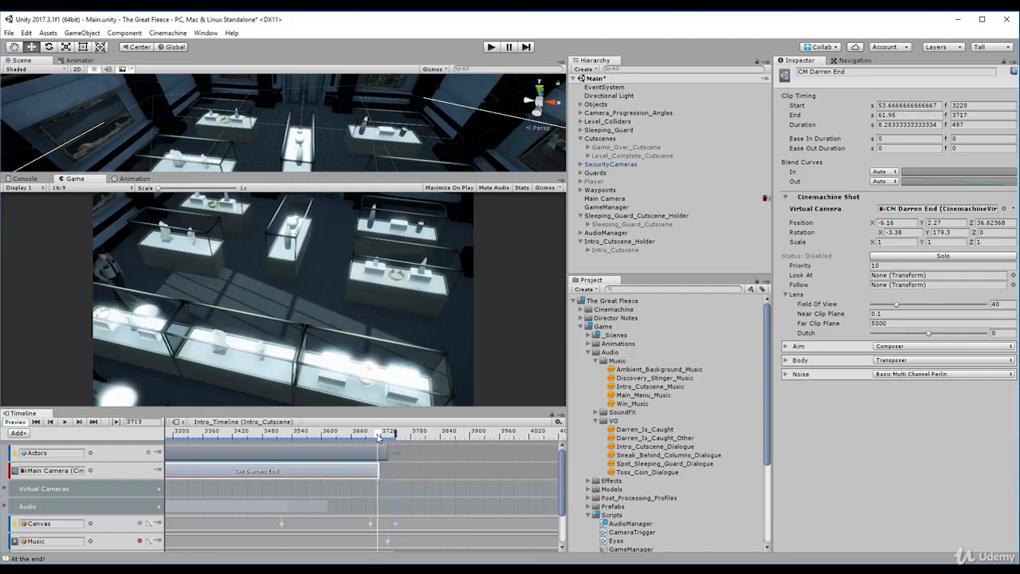
- Turn on the Timeline preview, activate the Intro_Cutscene object and move the Intro_Timeline playhead to frame 3708
click(17, 423)
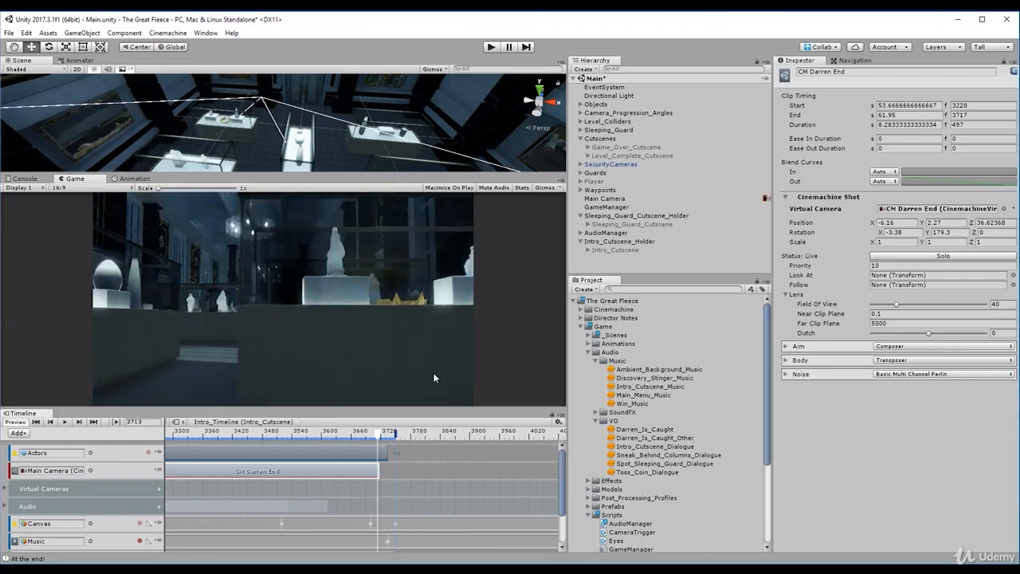
drag(382, 435, 374, 435)
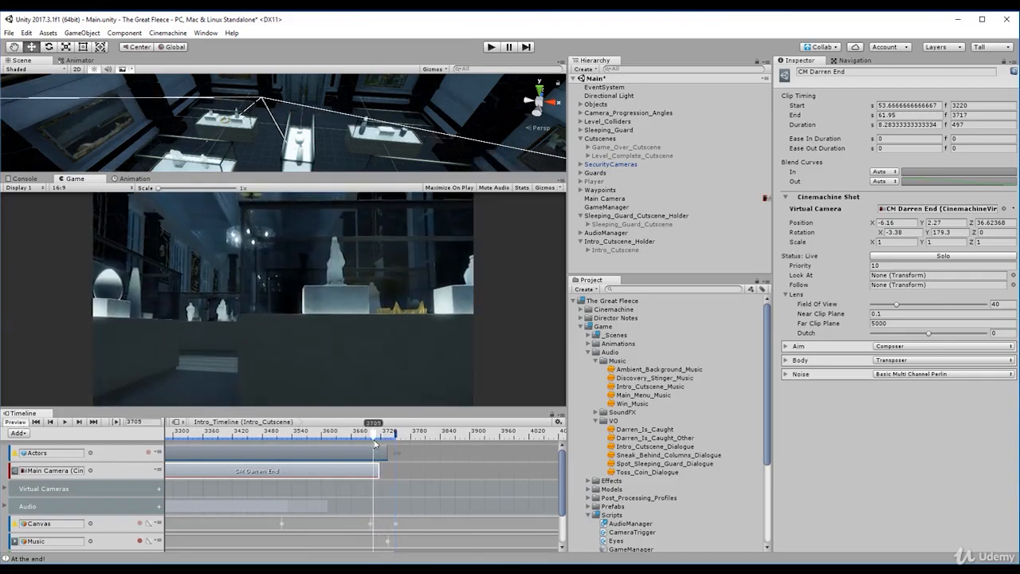
click(620, 250)
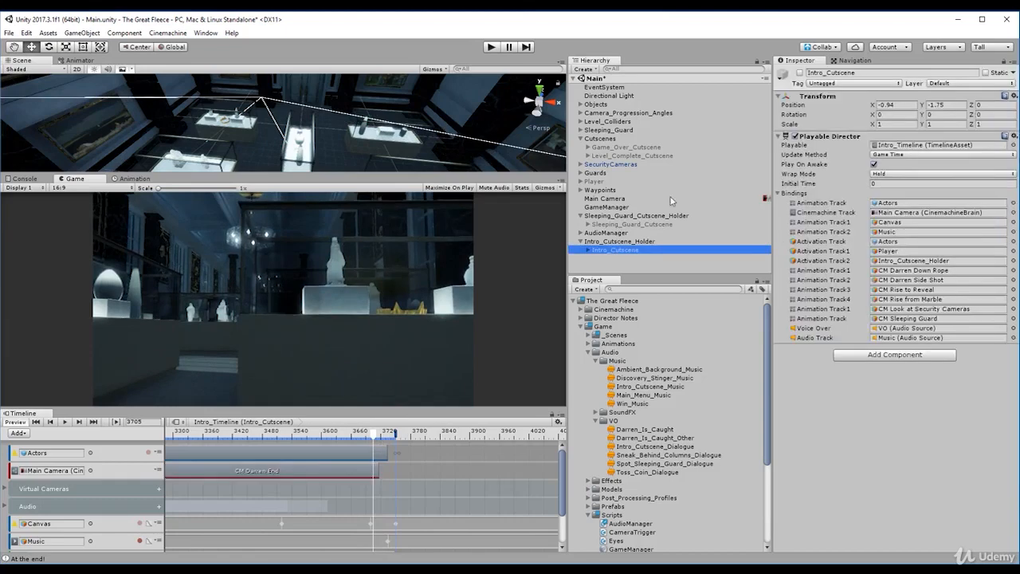
click(801, 72)
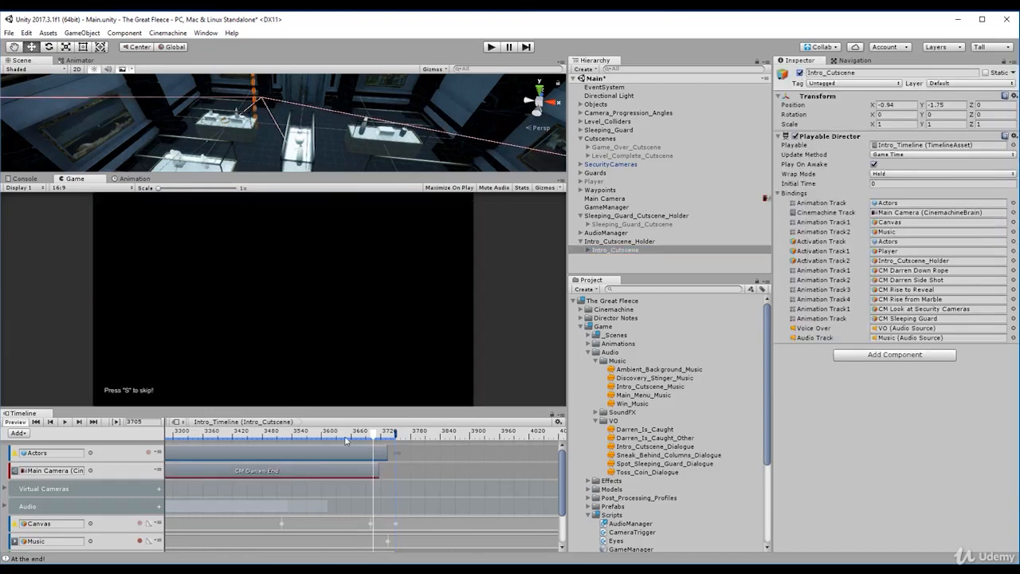
drag(373, 437, 374, 462)
- Add a Cinemachine shot clip directly after CM Darren End on the Main Camera track and trim it to end at frame 3734
click(387, 475)
right_click(390, 475)
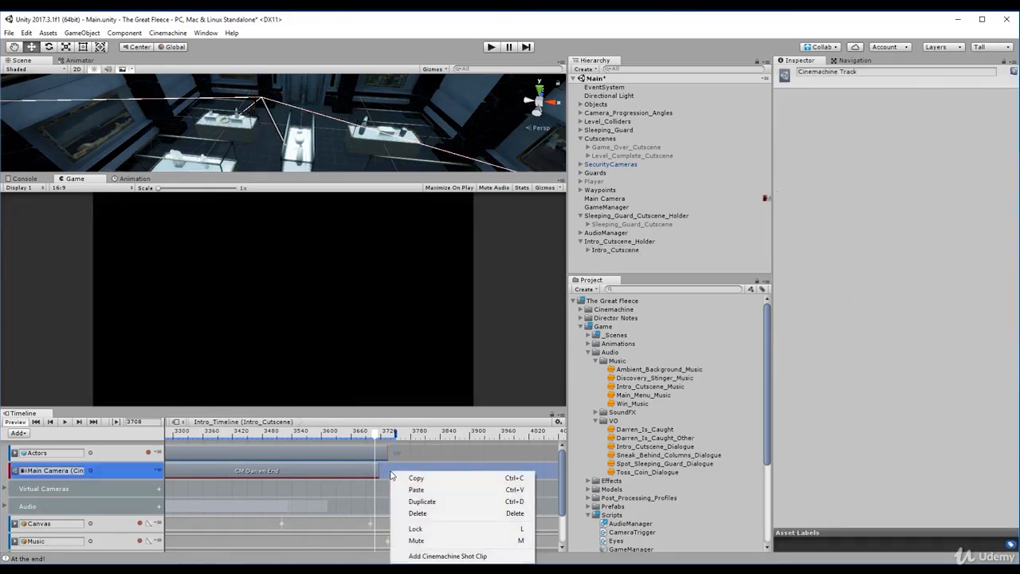
click(442, 556)
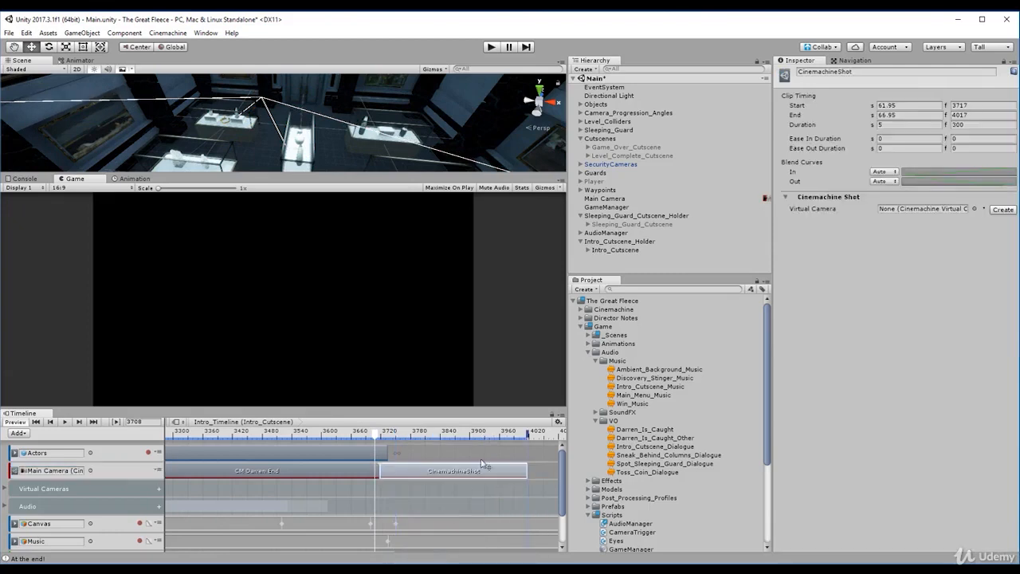
drag(528, 474, 386, 474)
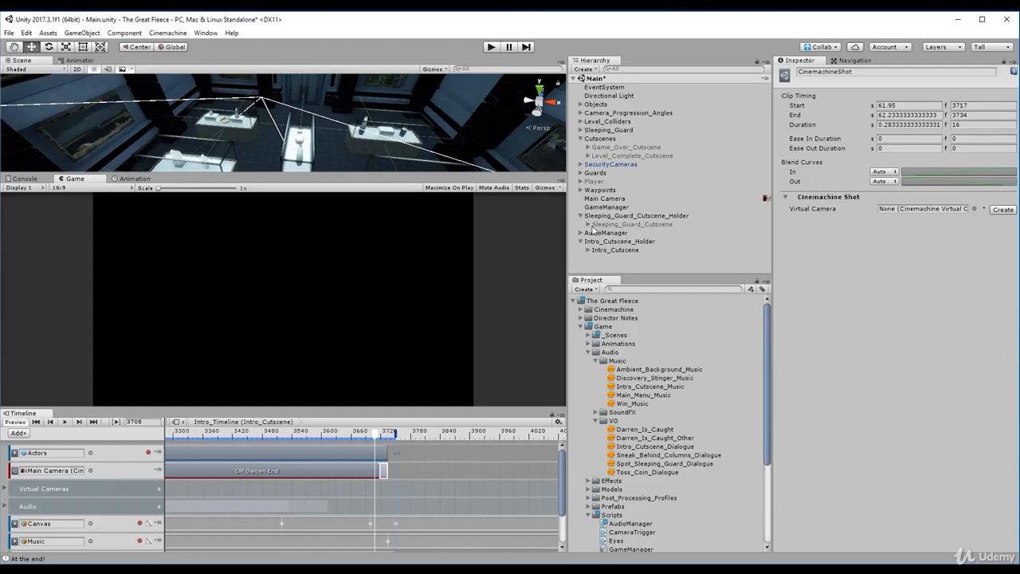
- Assign CM Final Shot from the CM Virtual Cameras group as the new clip's virtual camera and scrub across the clip to preview it
click(587, 250)
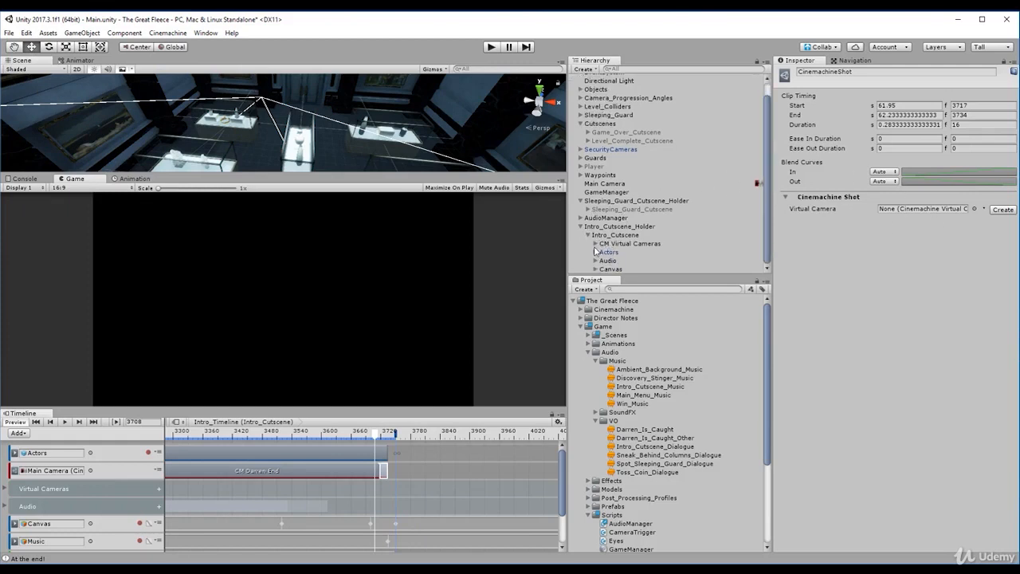
click(595, 244)
scroll(625, 245, down, 5)
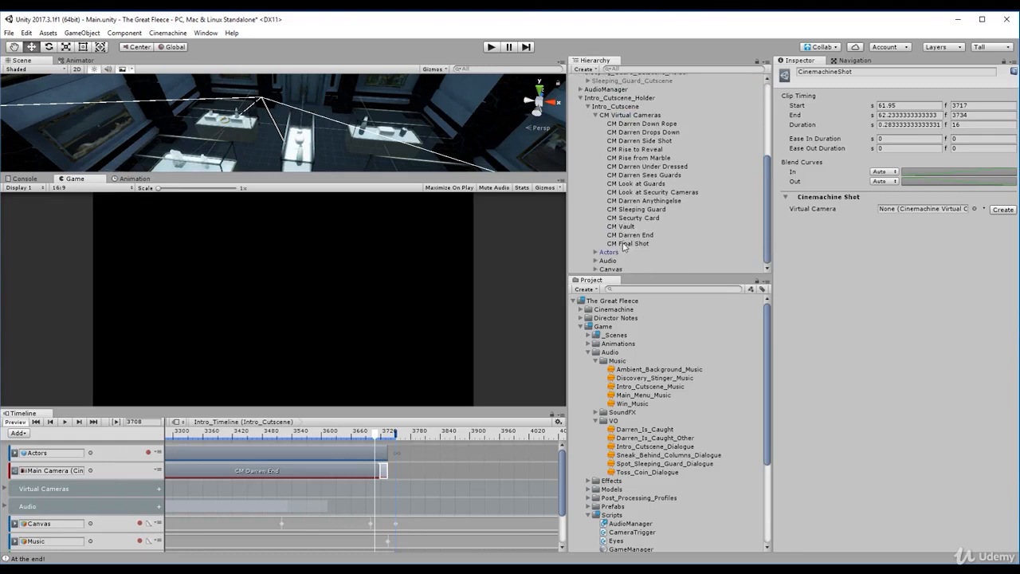
click(625, 243)
drag(625, 244, 897, 214)
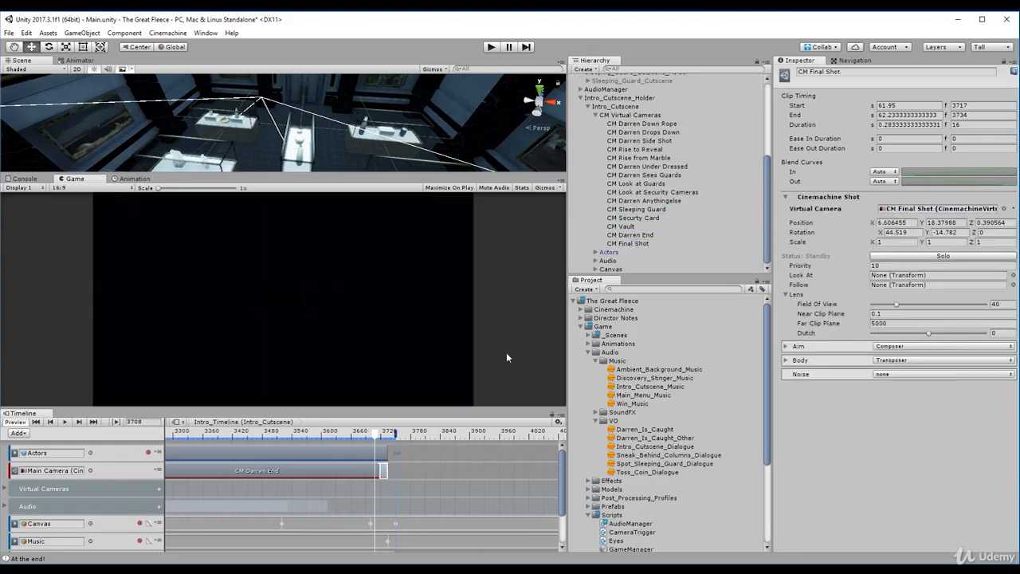
mouse_move(378, 438)
mouse_down()
mouse_move(391, 439)
mouse_move(367, 439)
mouse_move(395, 439)
mouse_up()
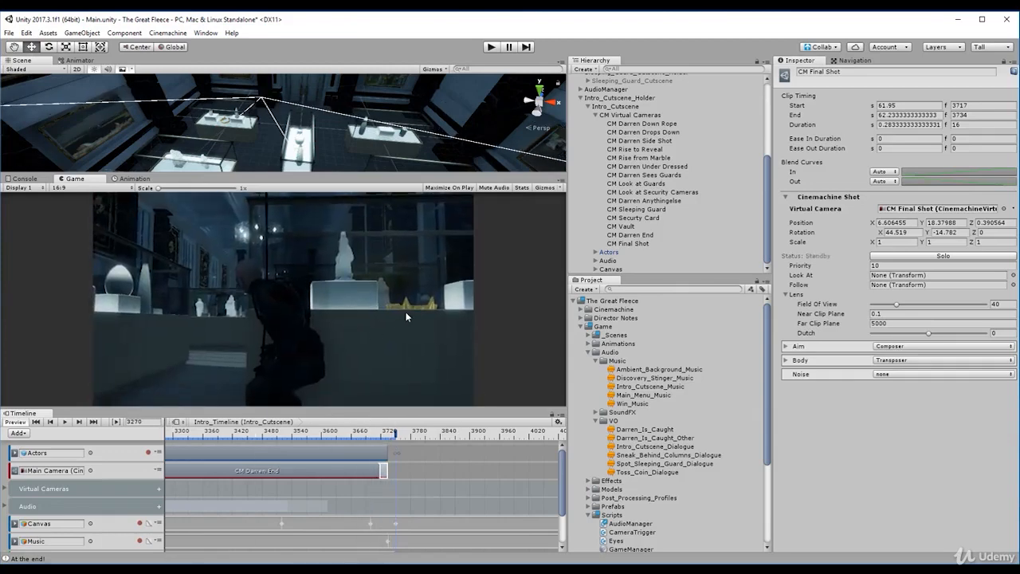
- Collapse Intro_Cutscene and Intro_Cutscene_Holder in the hierarchy and start Play mode to test the intro cutscene
click(621, 100)
key(Left)
key(Right)
key(Down)
key(Left)
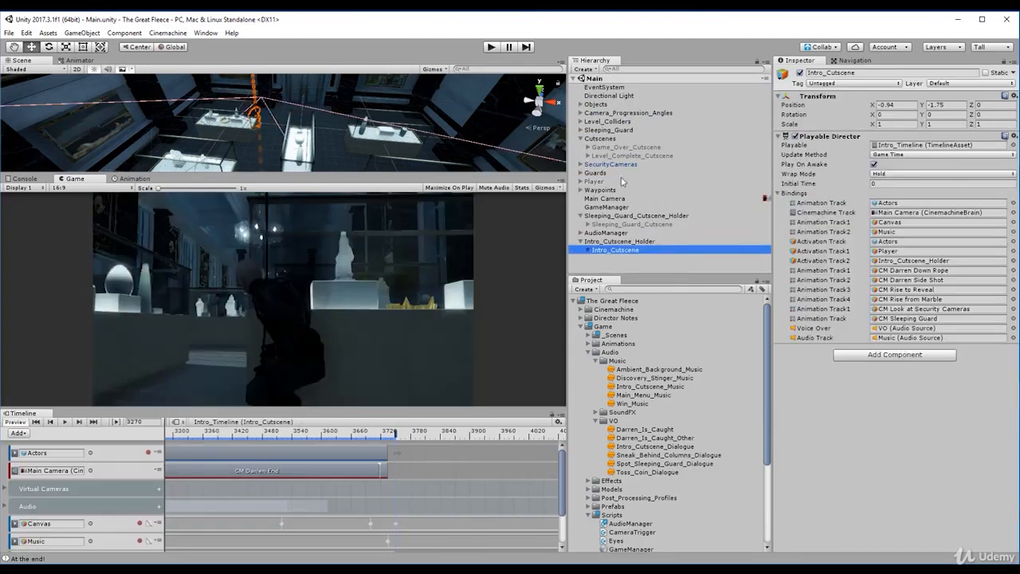
key(Left)
key(Left)
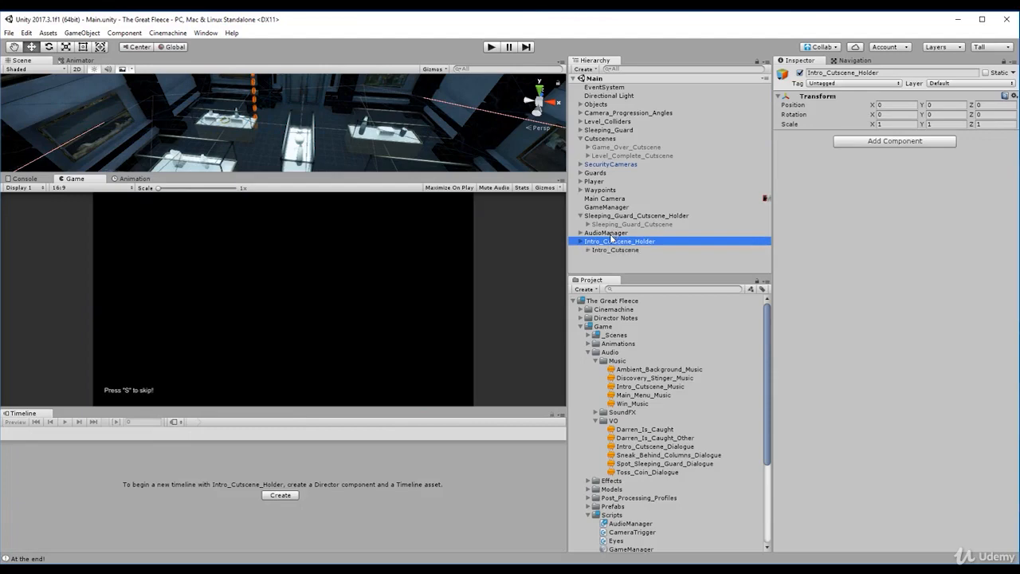
key(Down)
key(Up)
click(489, 47)
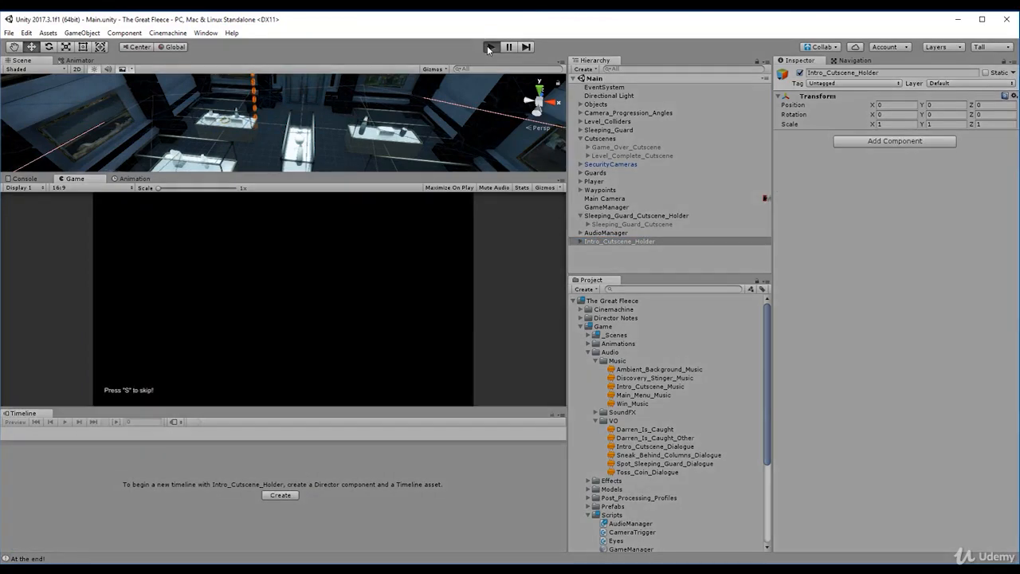
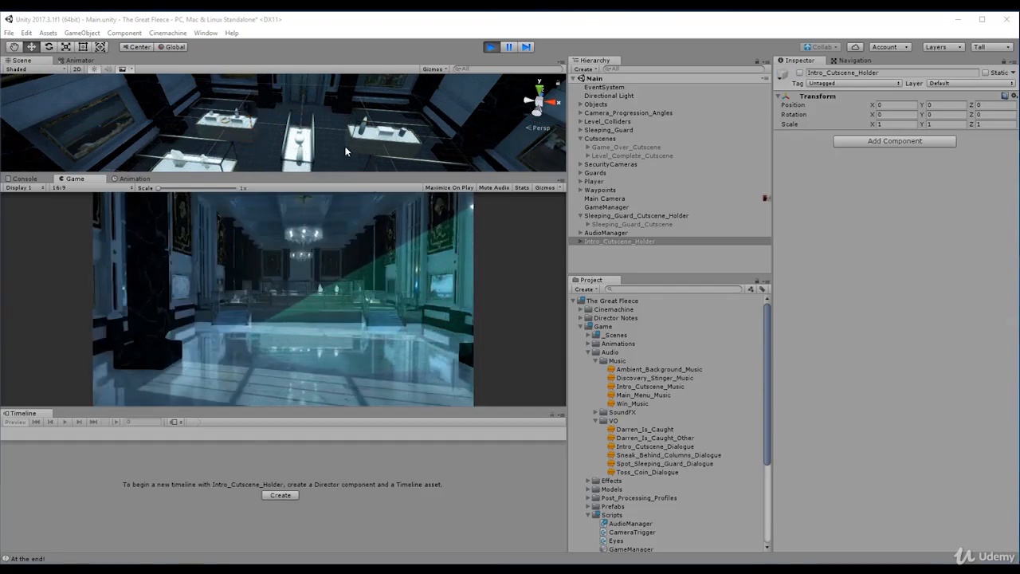
- Select Intro_Cutscene inside Intro_Cutscene_Holder and scrub the Intro_Timeline playhead back to frame 3713
right_drag(346, 150, 356, 161)
scroll(355, 161, down, 2)
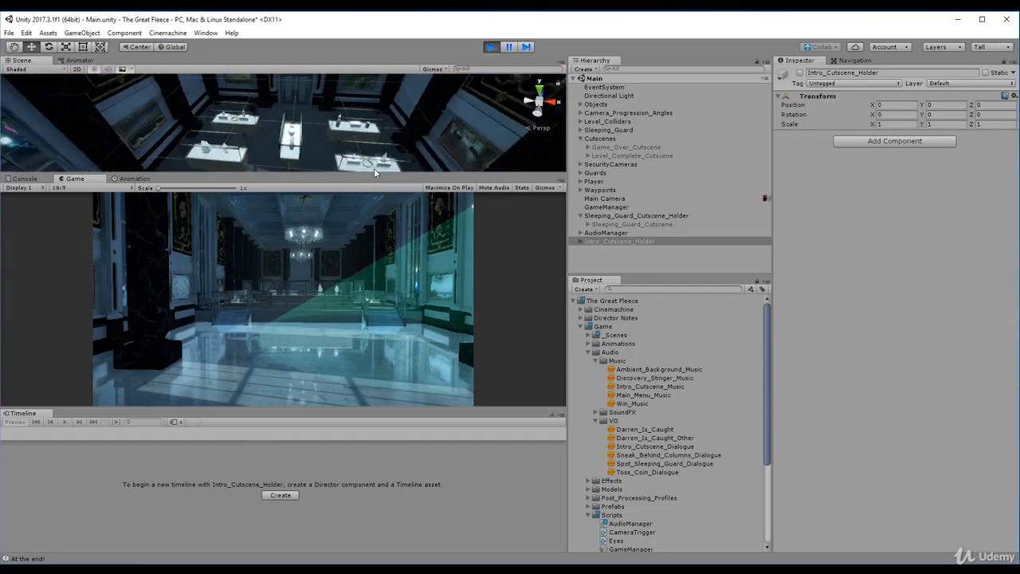
click(622, 242)
key(Right)
click(624, 247)
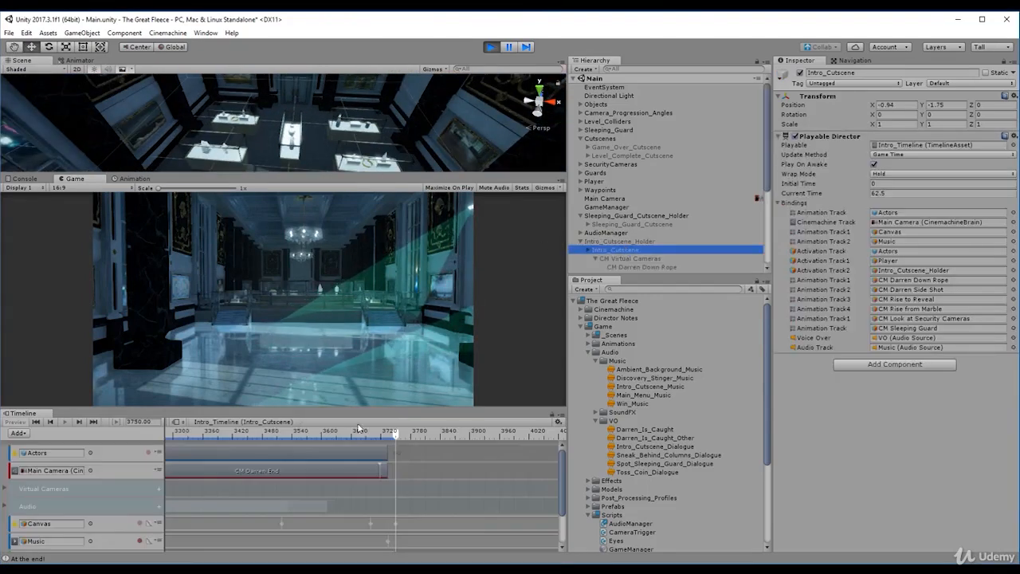
drag(394, 435, 378, 434)
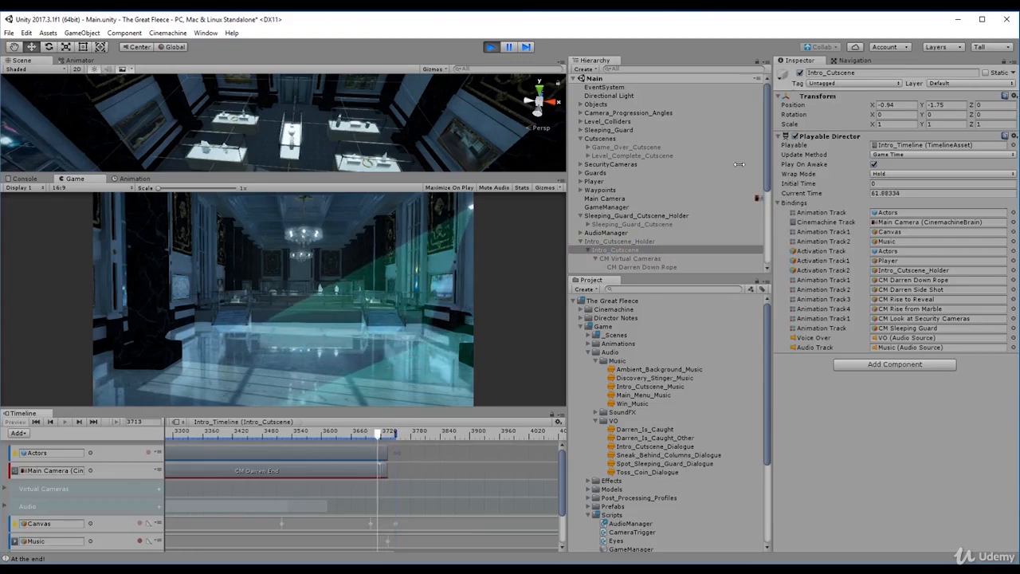
- Reactivate Intro_Cutscene_Holder, scrub Intro_Timeline to frame 3644 and select the CM Final Shot clip to inspect its timing
click(613, 241)
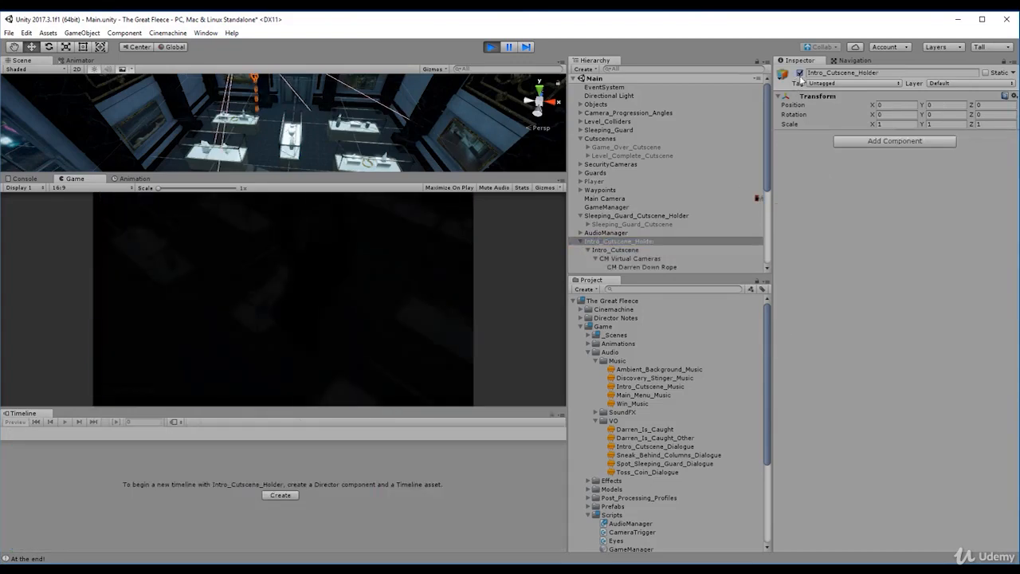
click(616, 250)
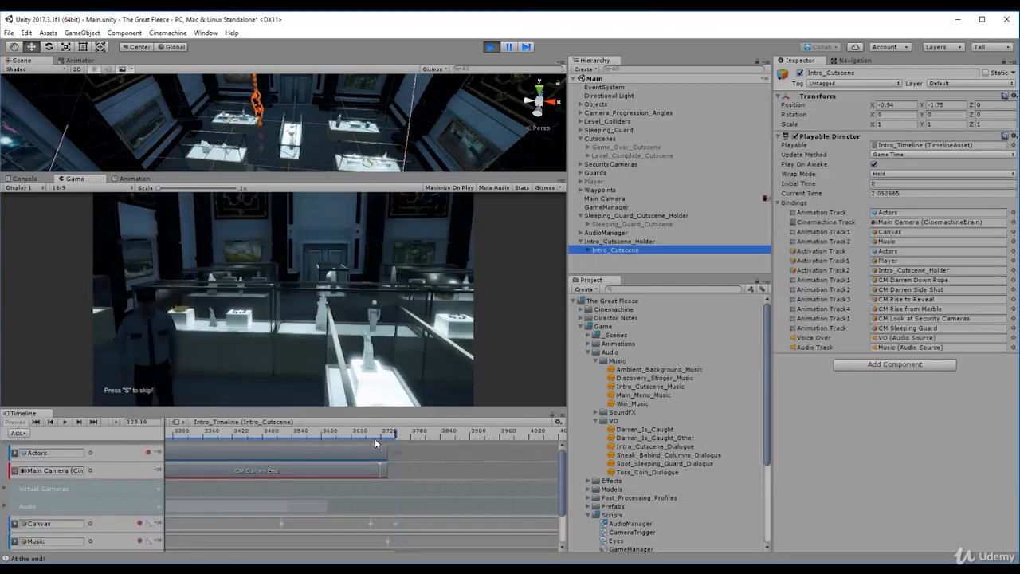
drag(397, 437, 344, 436)
click(385, 471)
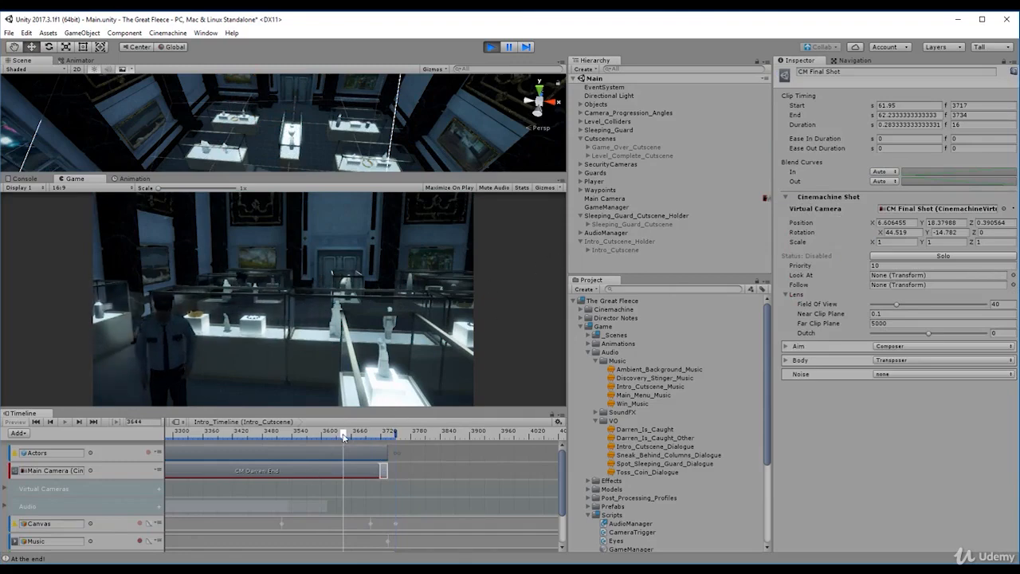
- Scrub Intro_Timeline back to frame 3253, reselect Intro_Cutscene and scrub the start of the CM Darren End shot
click(300, 436)
drag(233, 440, 150, 441)
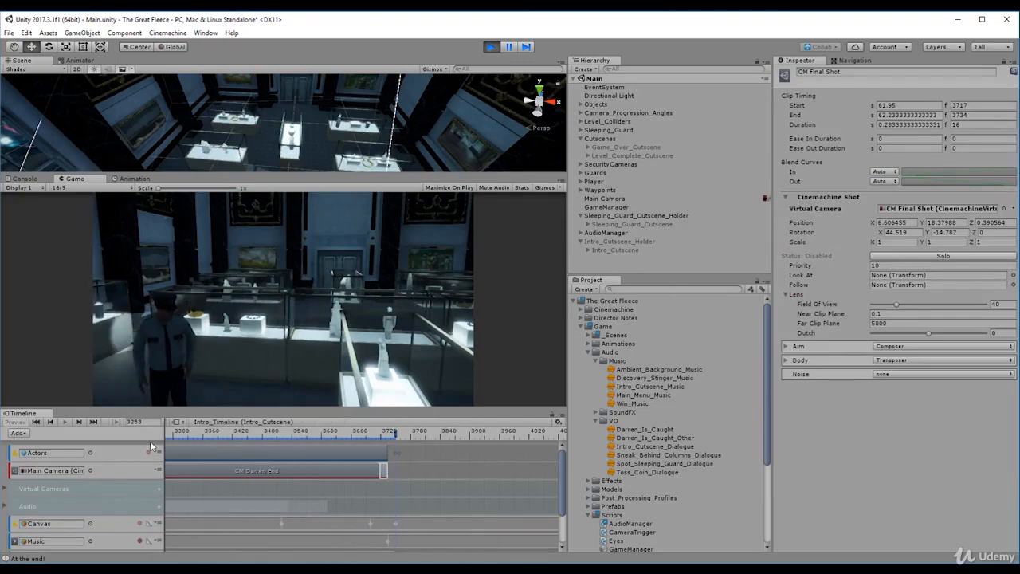
click(618, 240)
key(Down)
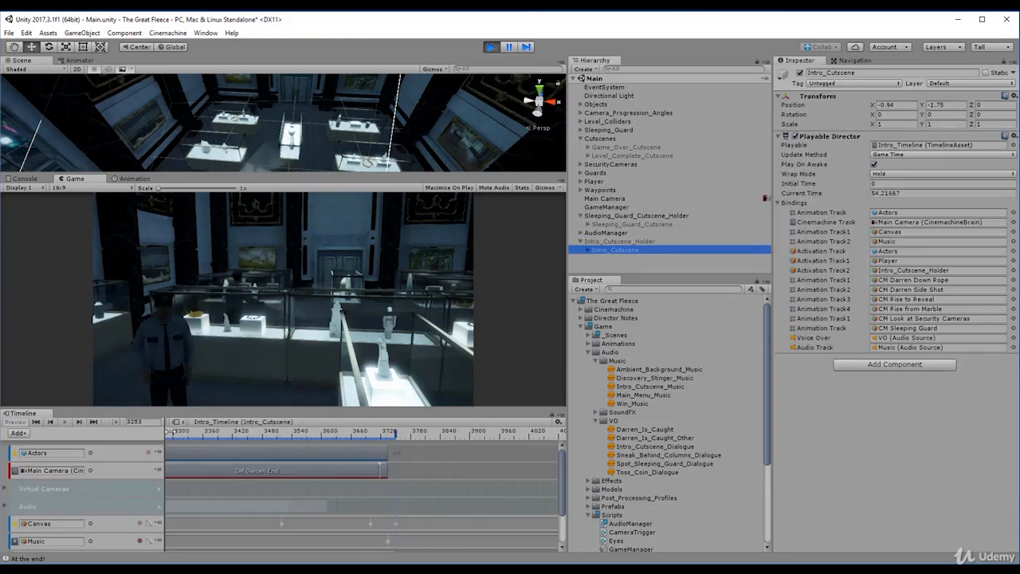
drag(201, 433, 234, 456)
- Stop Play mode and scrub Intro_Timeline from frame 3424 to the CM Final Shot clip
click(493, 46)
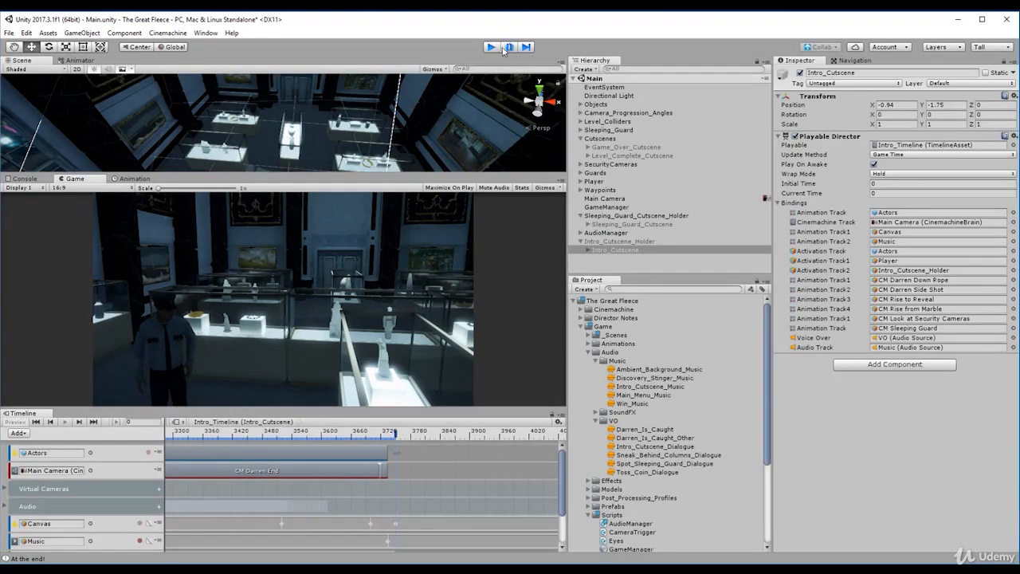
click(233, 450)
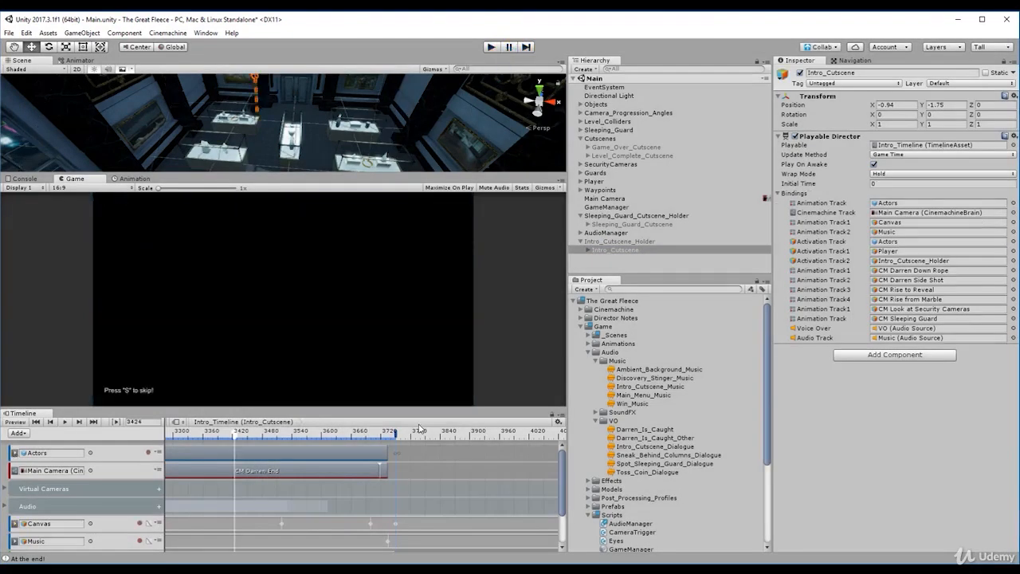
drag(238, 437, 382, 440)
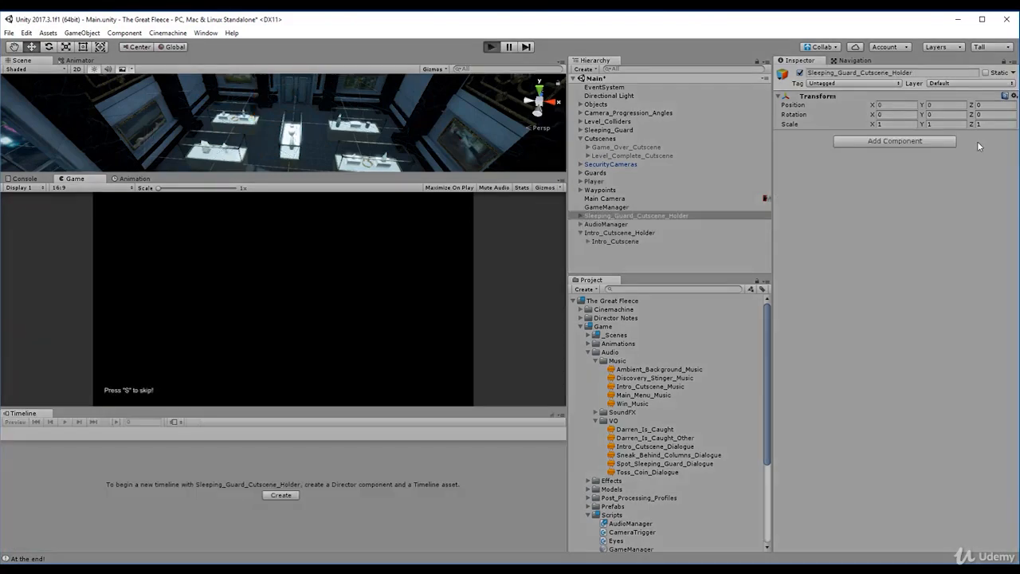
- Select Intro_Cutscene during Play mode, scrub its timeline to frame 3719 and back, and stop Play mode
click(608, 241)
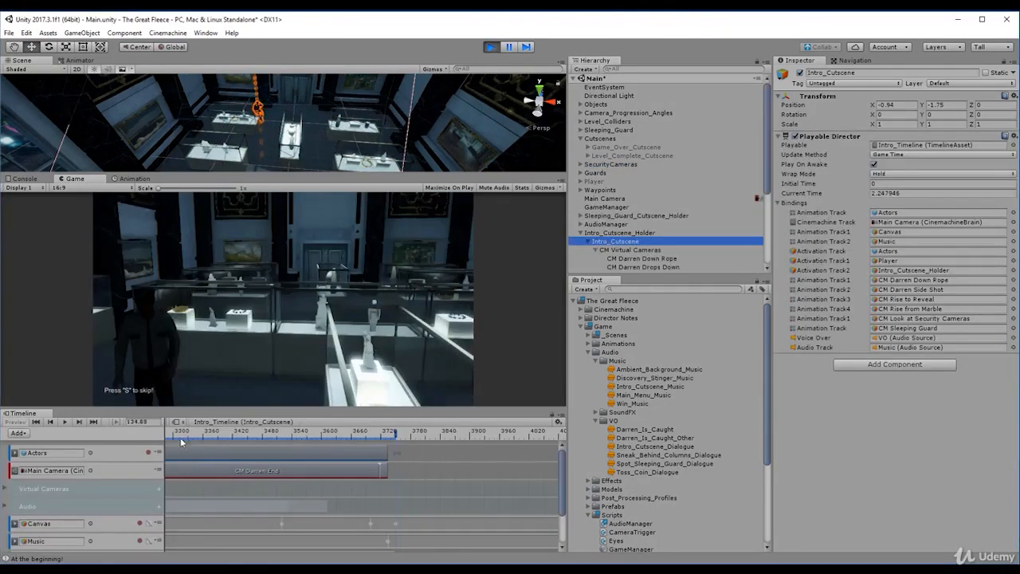
drag(183, 439, 377, 437)
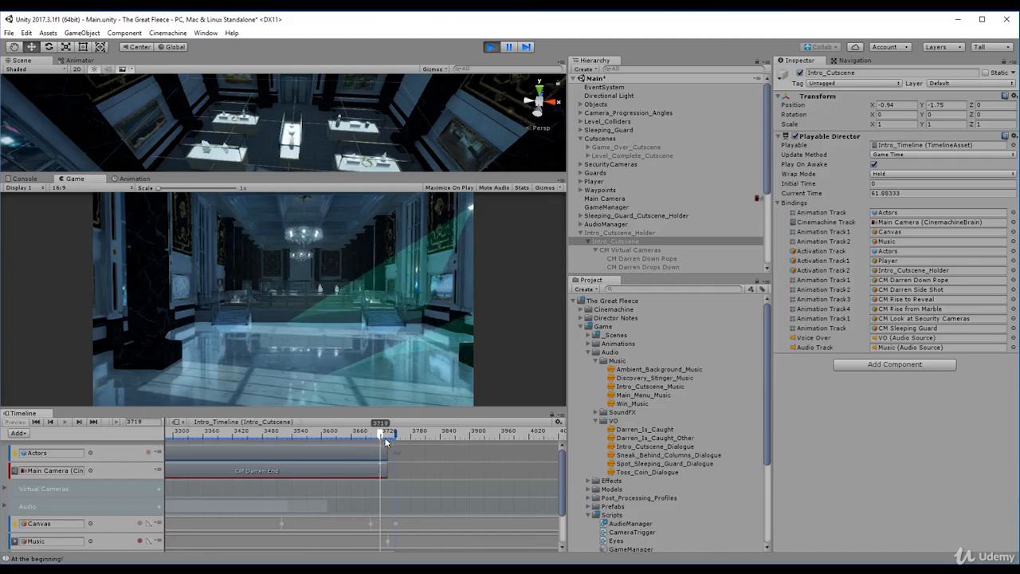
drag(374, 436, 168, 444)
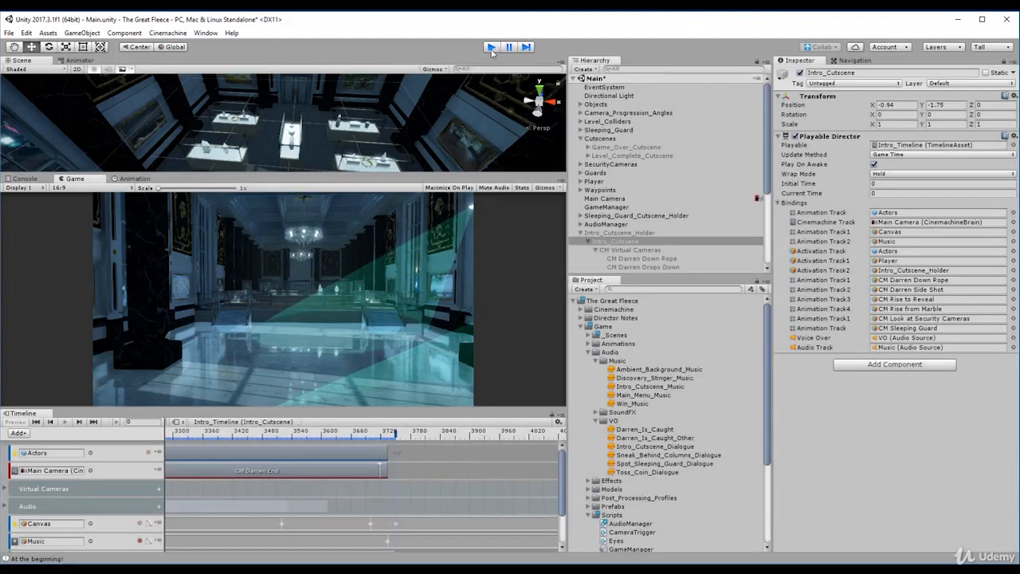
click(491, 47)
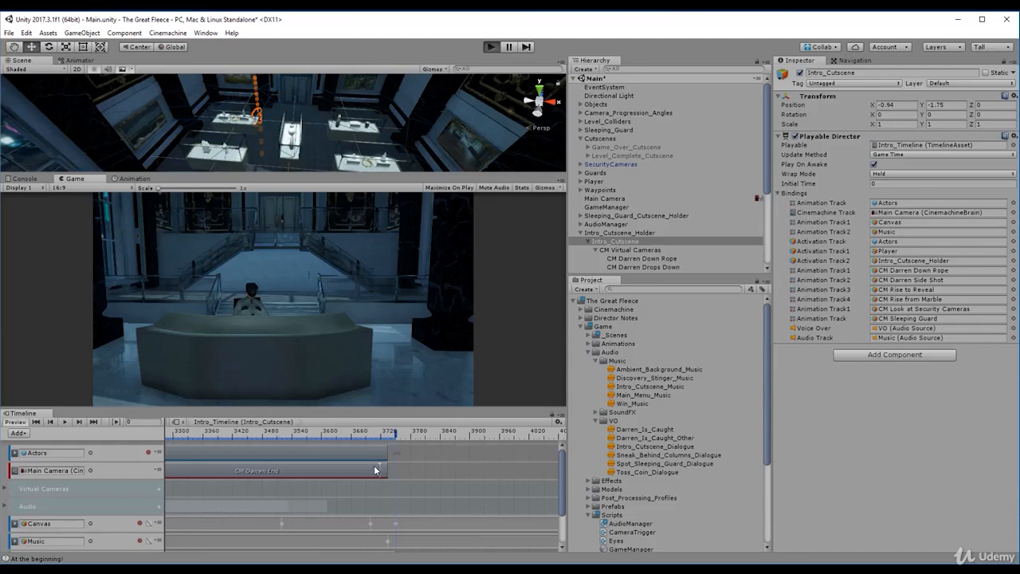
- Restart Play mode, skip the intro cutscene and pause playback within the CM Final Shot clip
key(ctrl+p)
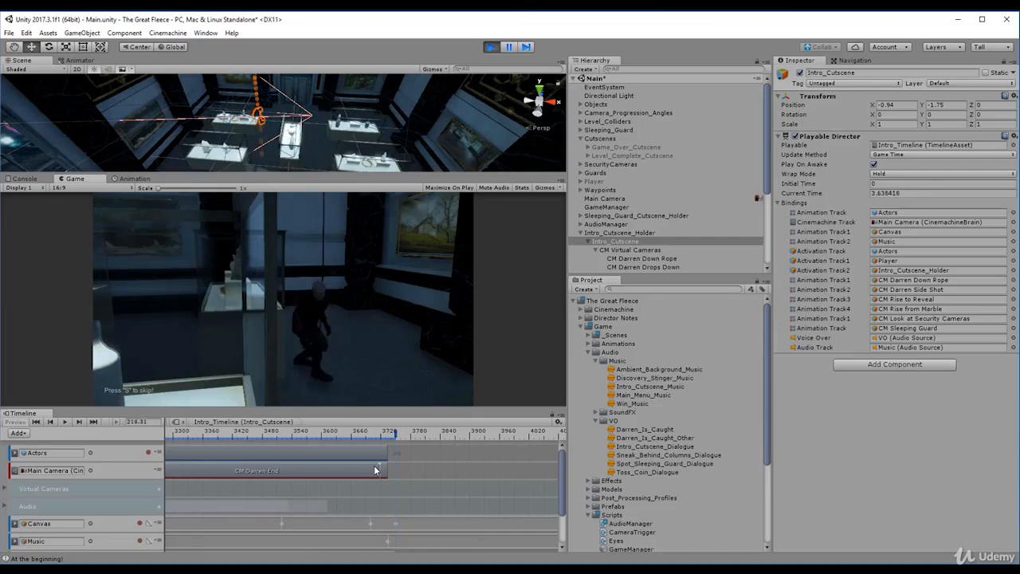
key(s)
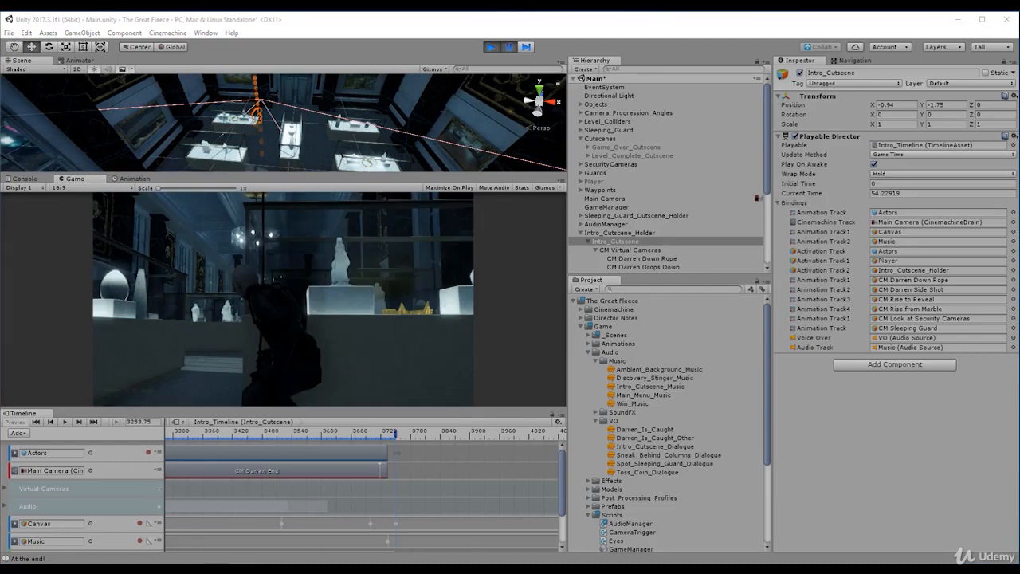
click(507, 50)
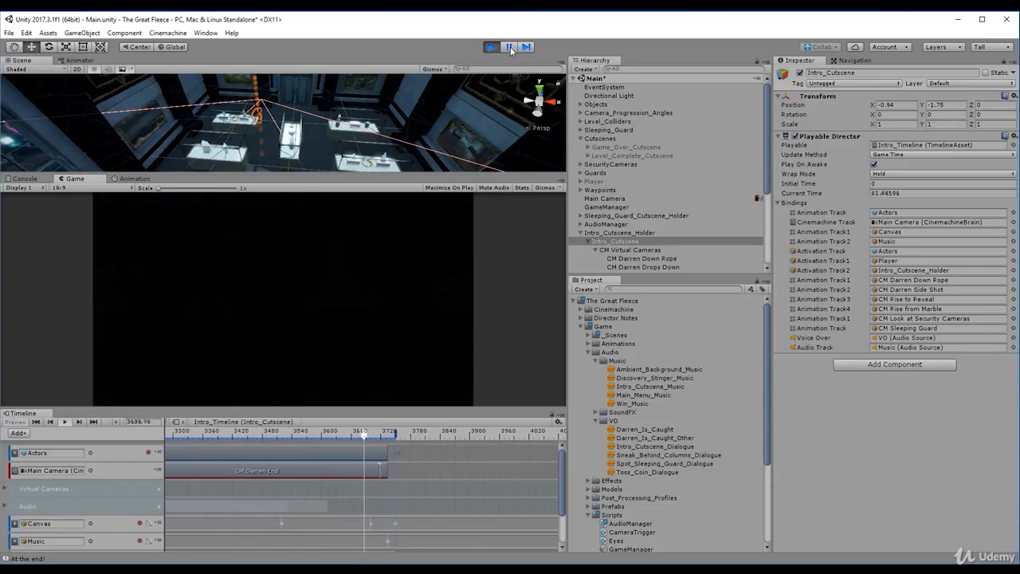
click(510, 46)
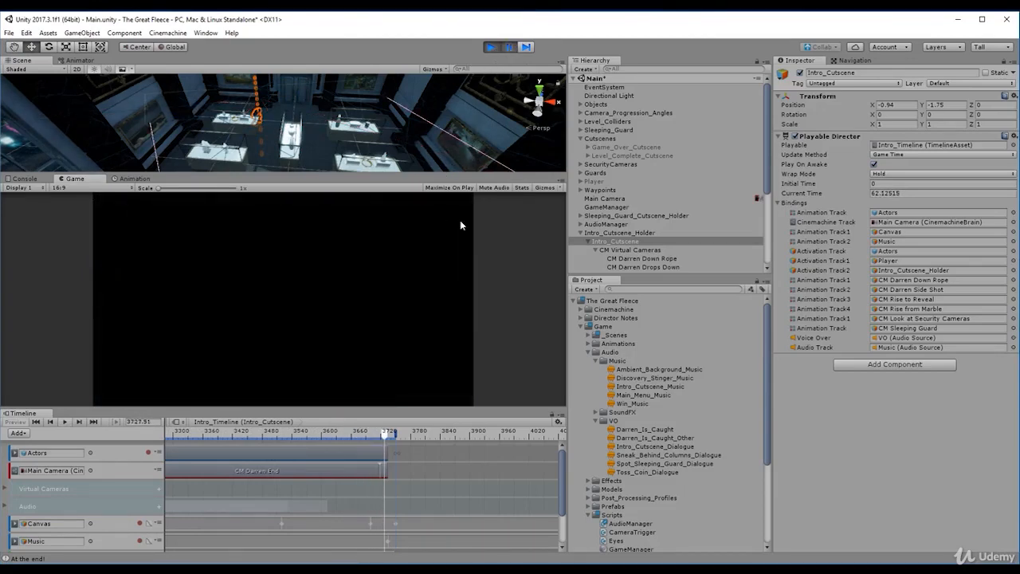
- Inspect the CM Final Shot camera while paused, deactivate the cutscene's Canvas and resume playback
scroll(613, 250, down, 5)
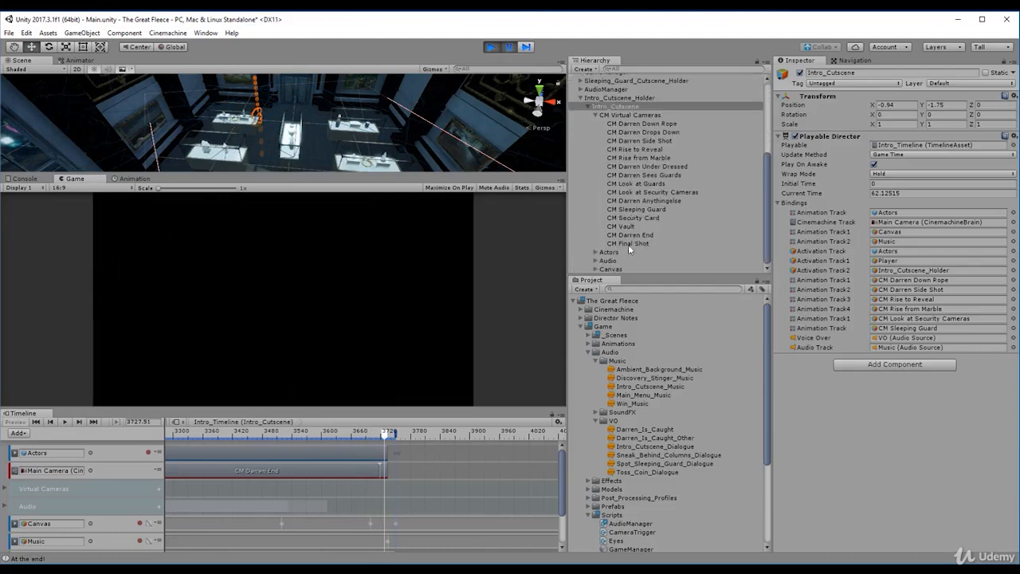
click(629, 244)
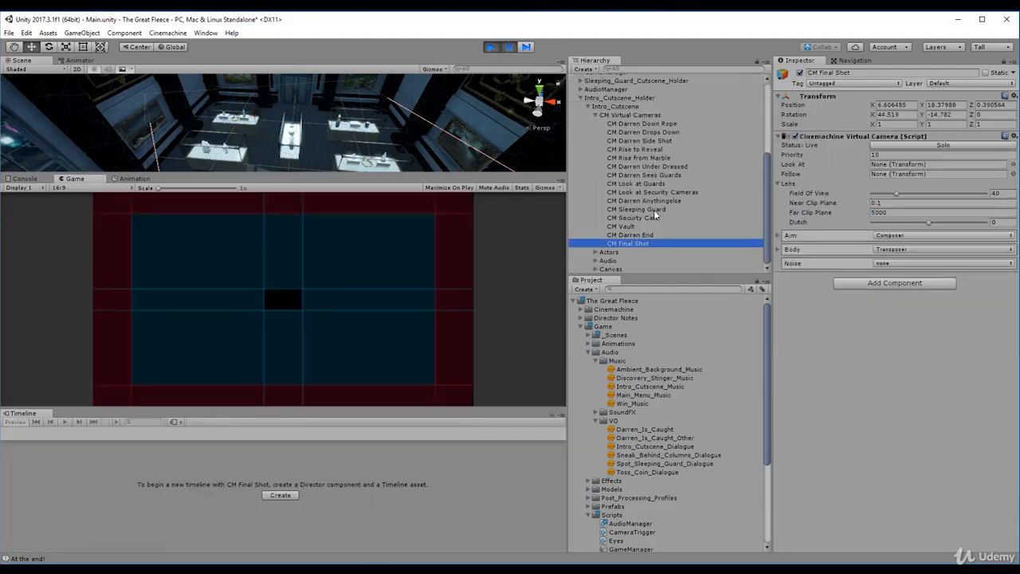
click(612, 268)
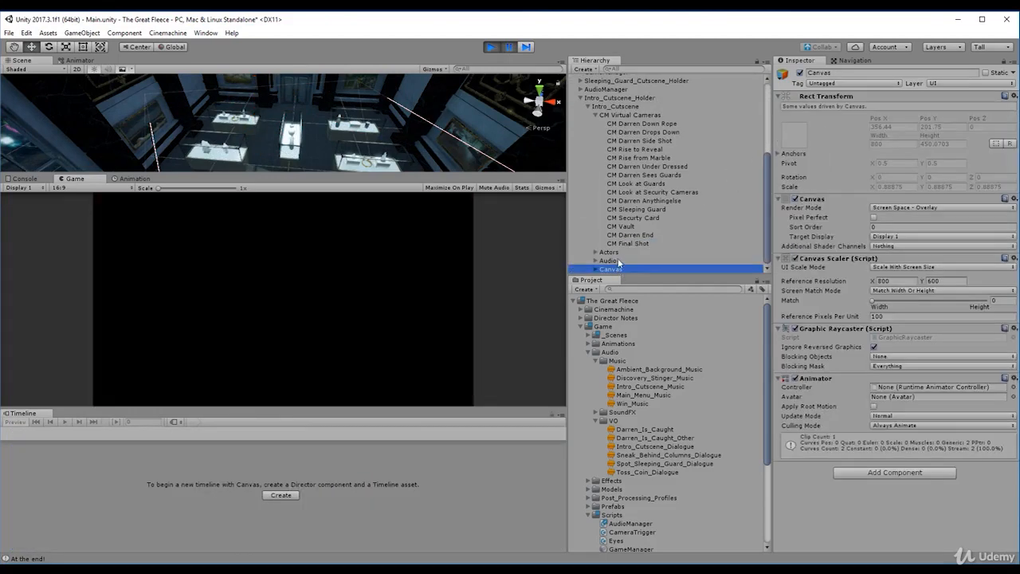
click(801, 73)
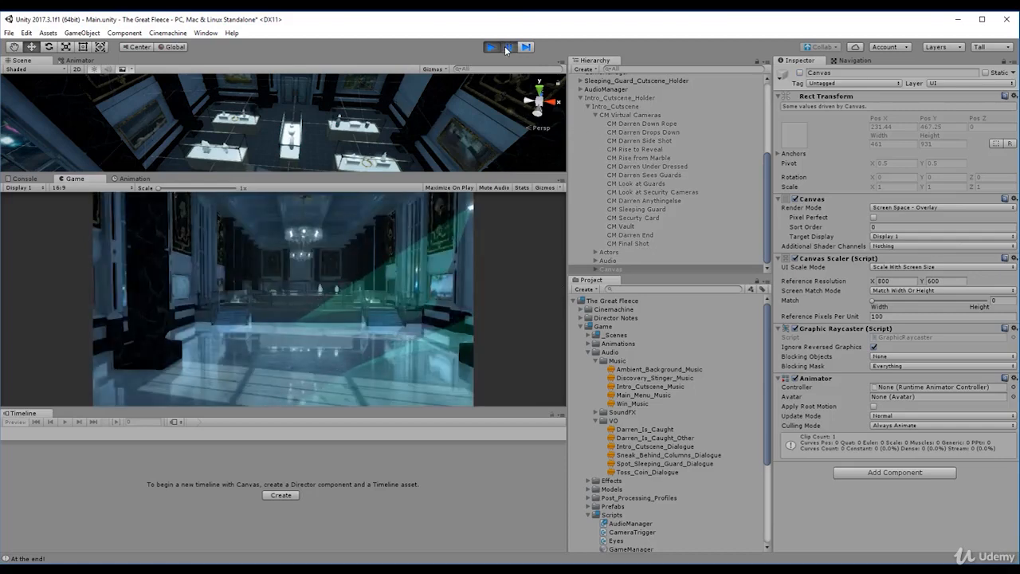
click(507, 47)
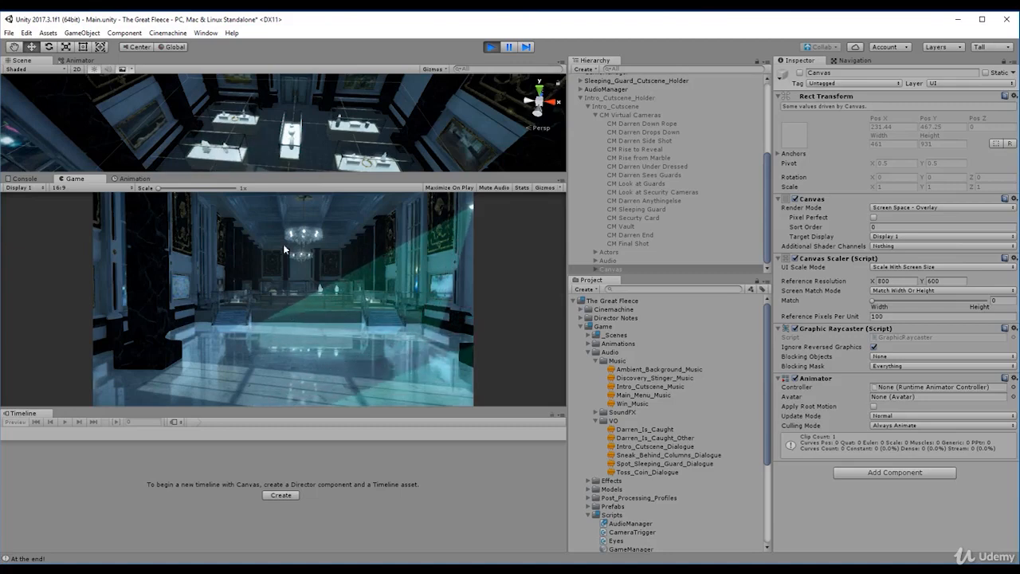
- Collapse Intro_Cutscene and Intro_Cutscene_Holder in the hierarchy
click(632, 105)
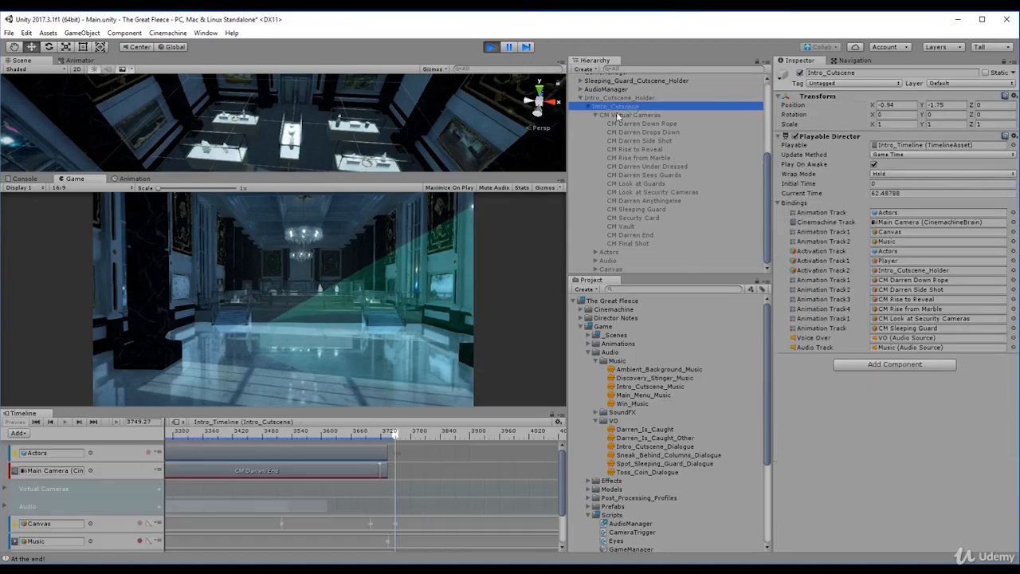
key(Left)
key(Left)
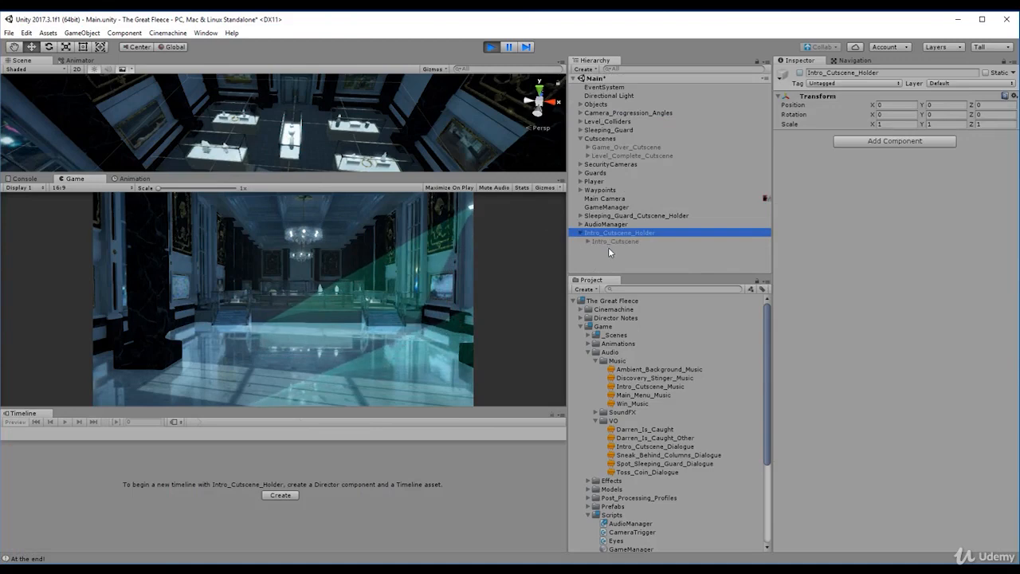
key(Left)
key(Up)
key(Up)
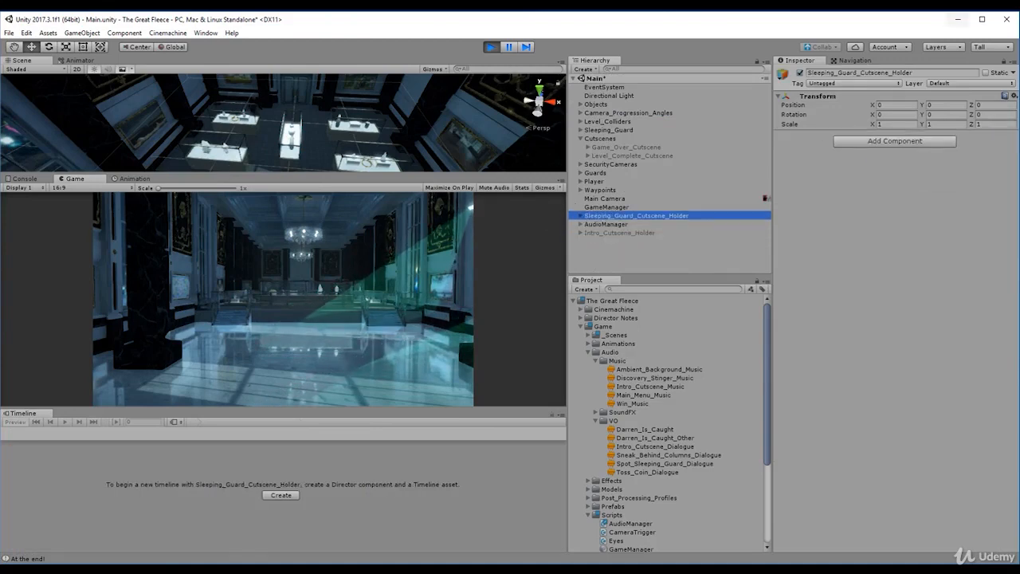
- Set the Wrap Mode of Intro_Cutscene's Playable Director to None
click(611, 164)
click(602, 216)
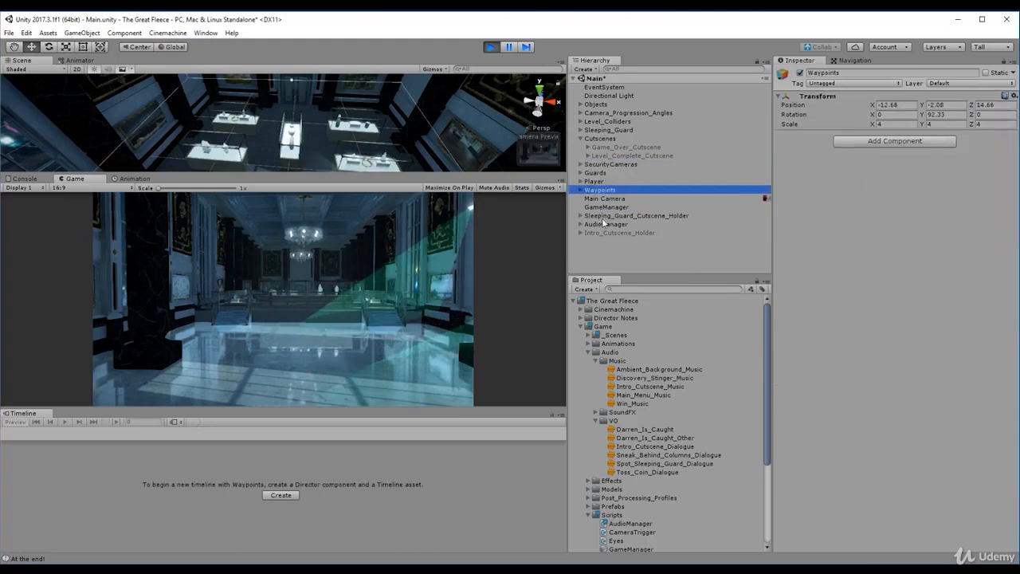
click(602, 226)
click(605, 233)
key(Right)
click(617, 242)
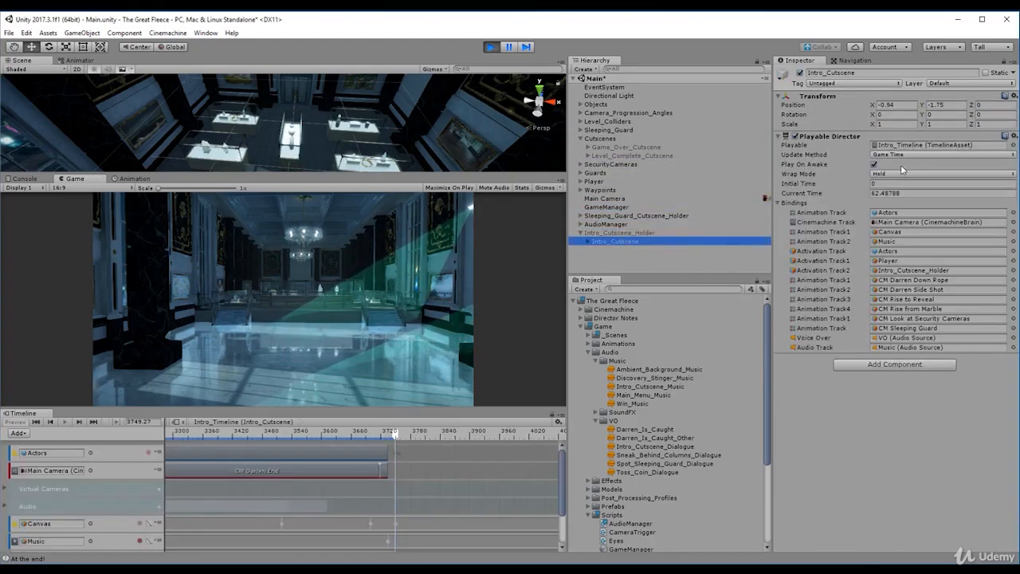
click(880, 174)
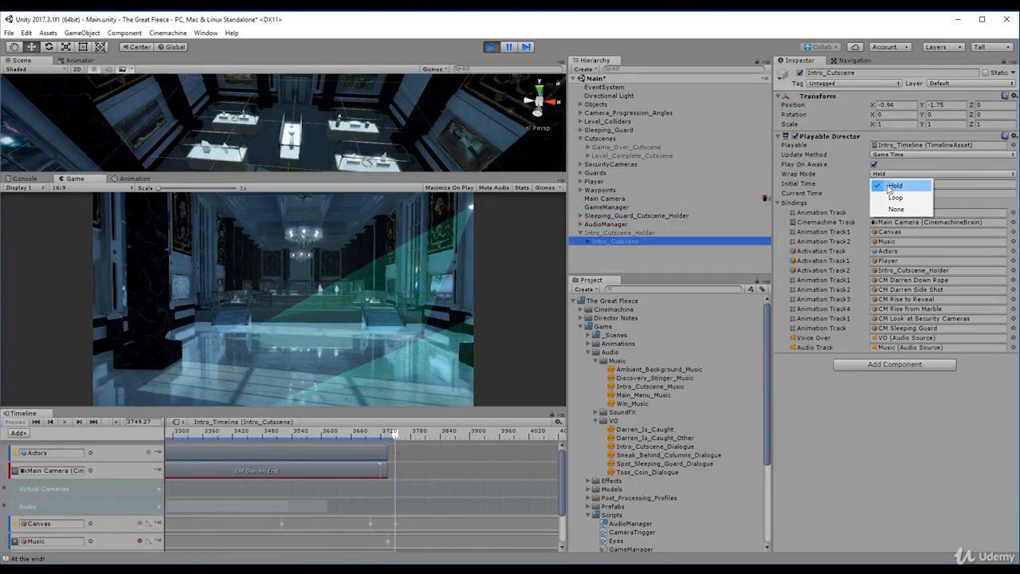
click(896, 209)
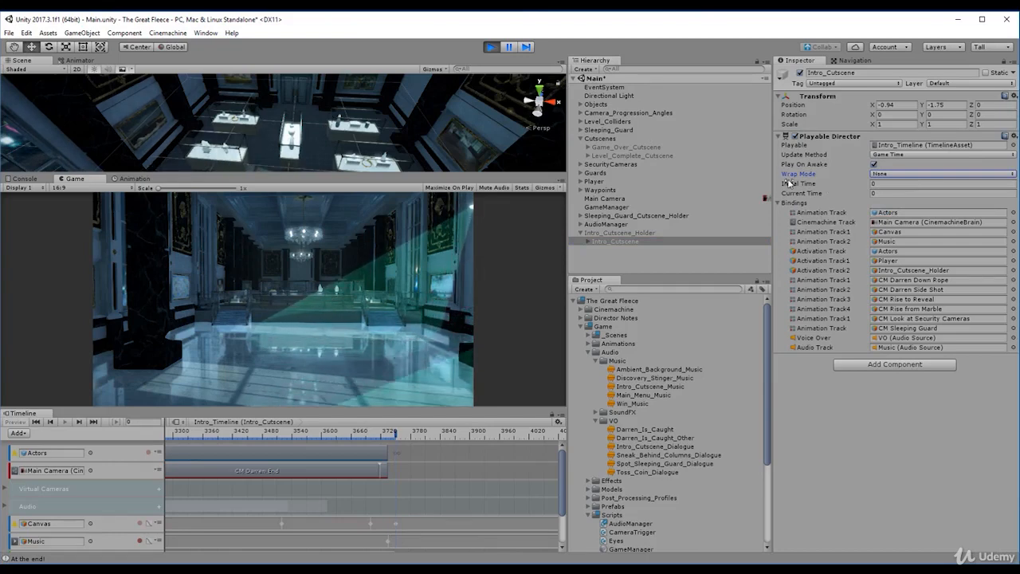
- Restart Play mode, pause it at about frame 3651 and enlarge the Timeline to show the tracks down to Intro_Cutscene_Holder
click(492, 47)
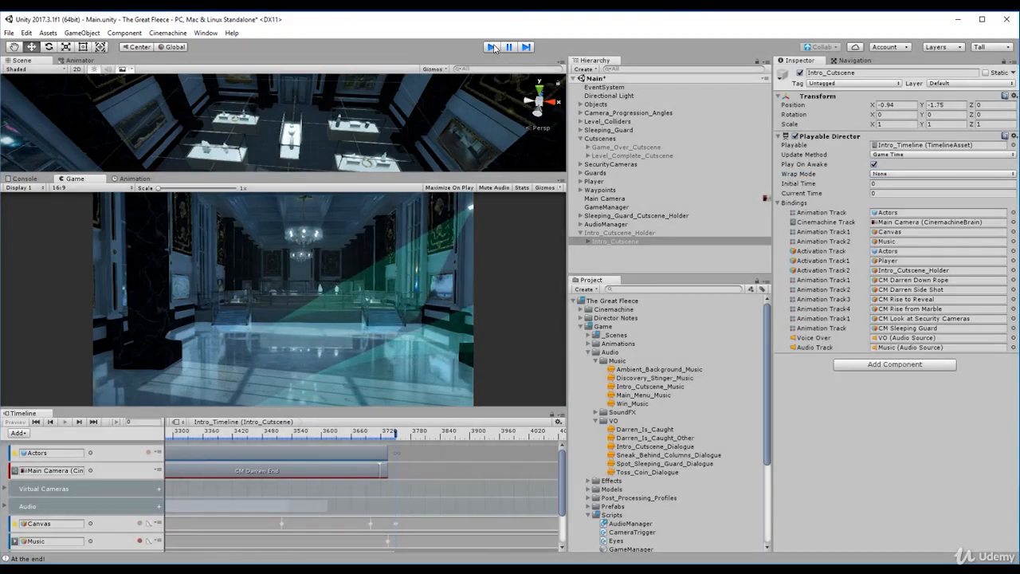
key(ctrl+p)
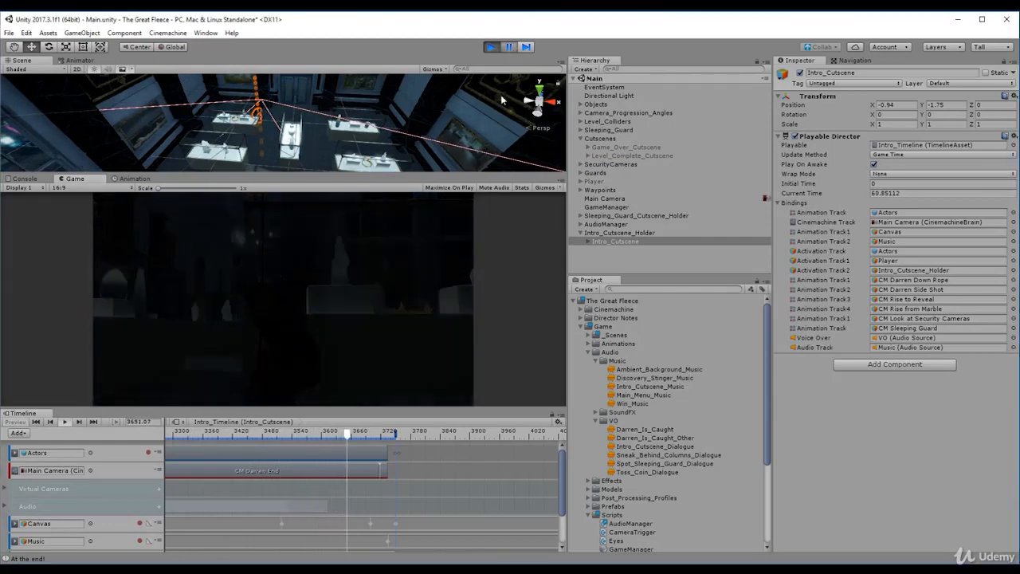
drag(563, 467, 562, 512)
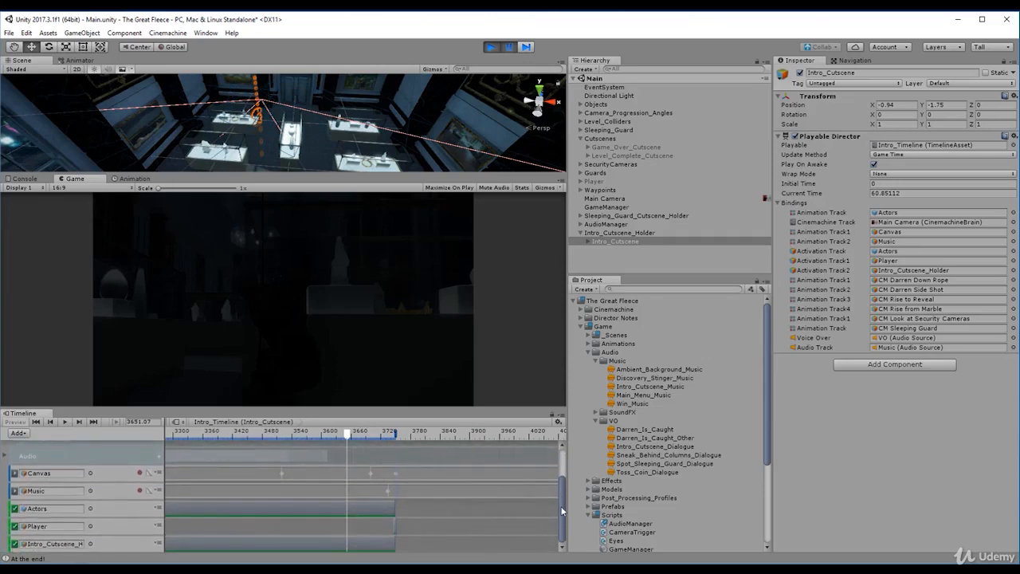
drag(378, 414, 397, 345)
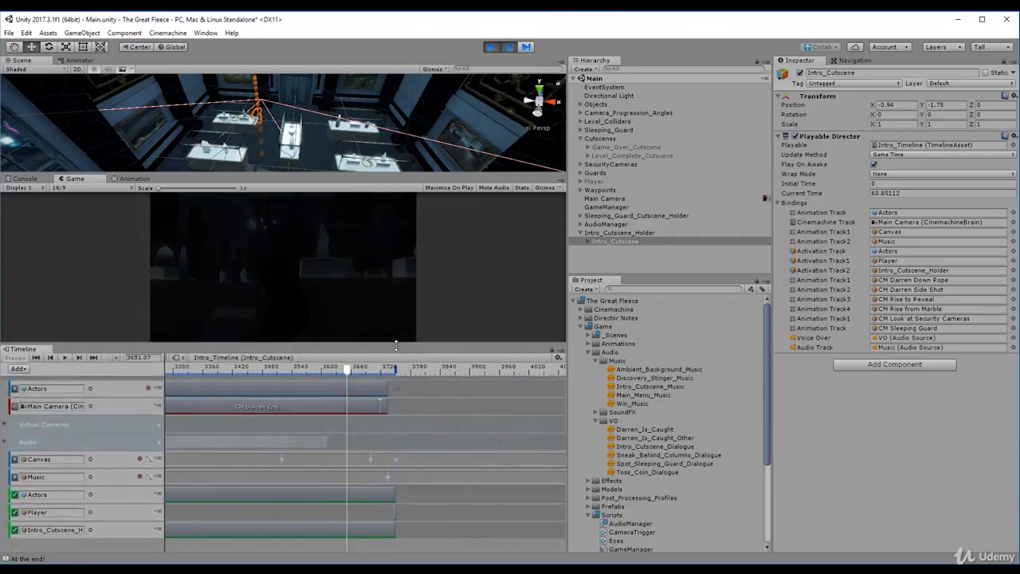
- Set the CM Final Shot clip's end frame to 3750, then play the cutscene through its ending before exiting Play mode
click(384, 409)
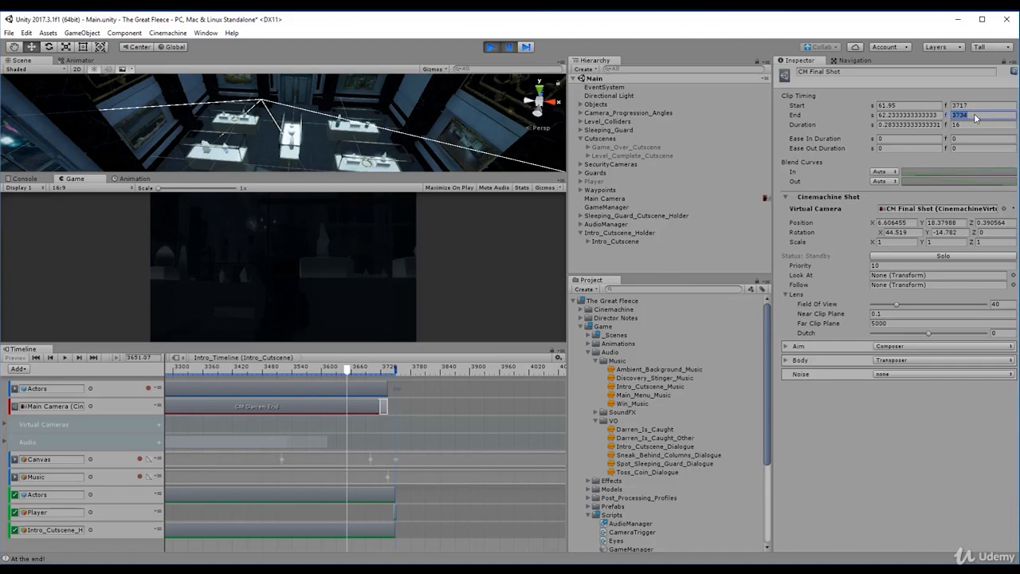
text(3)
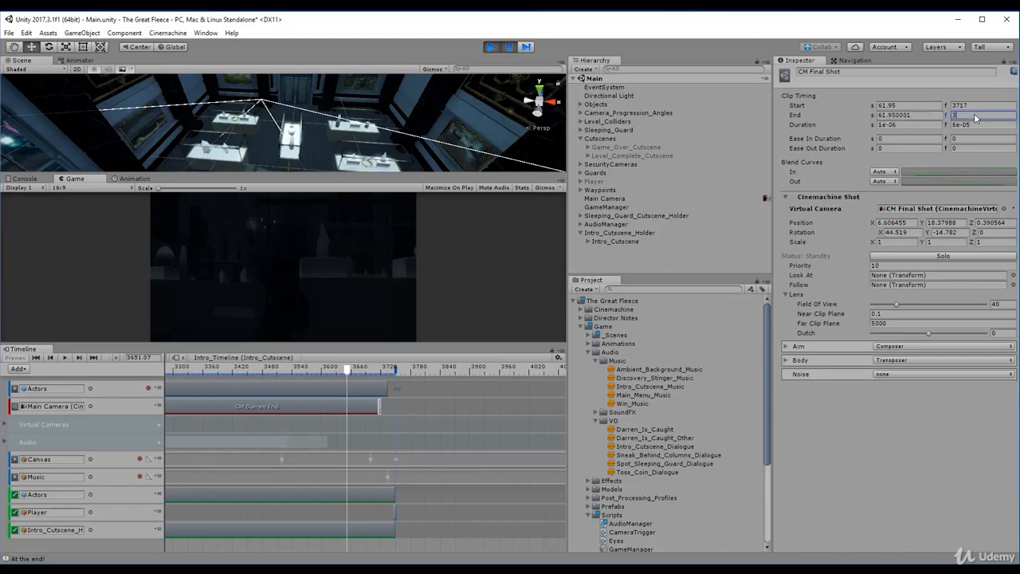
text(750)
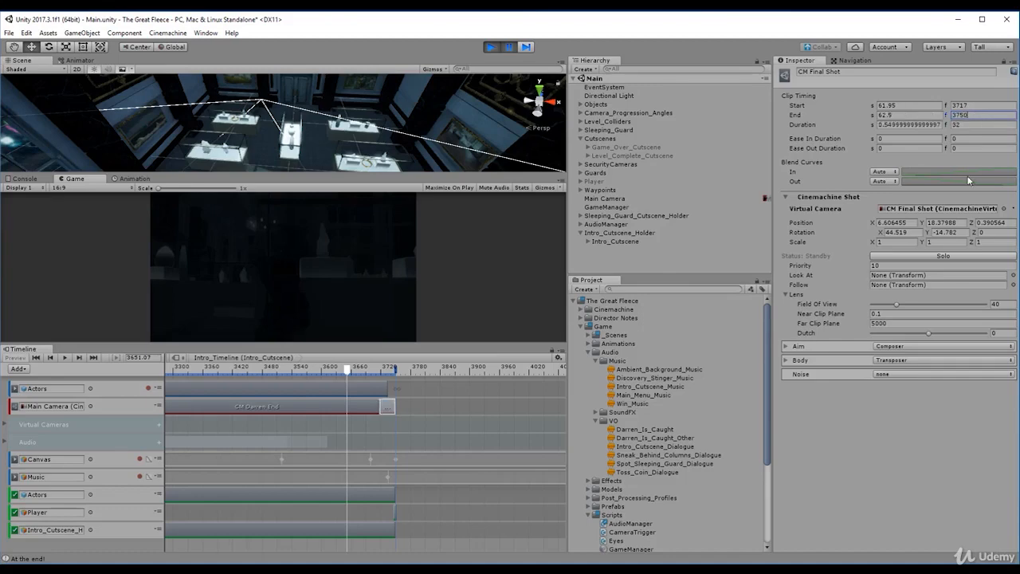
click(510, 46)
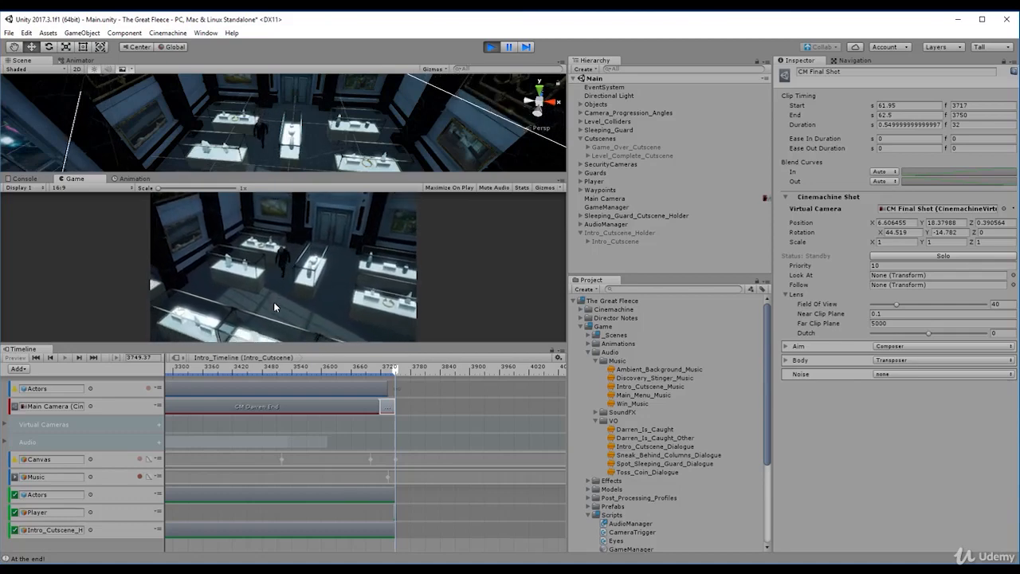
click(491, 48)
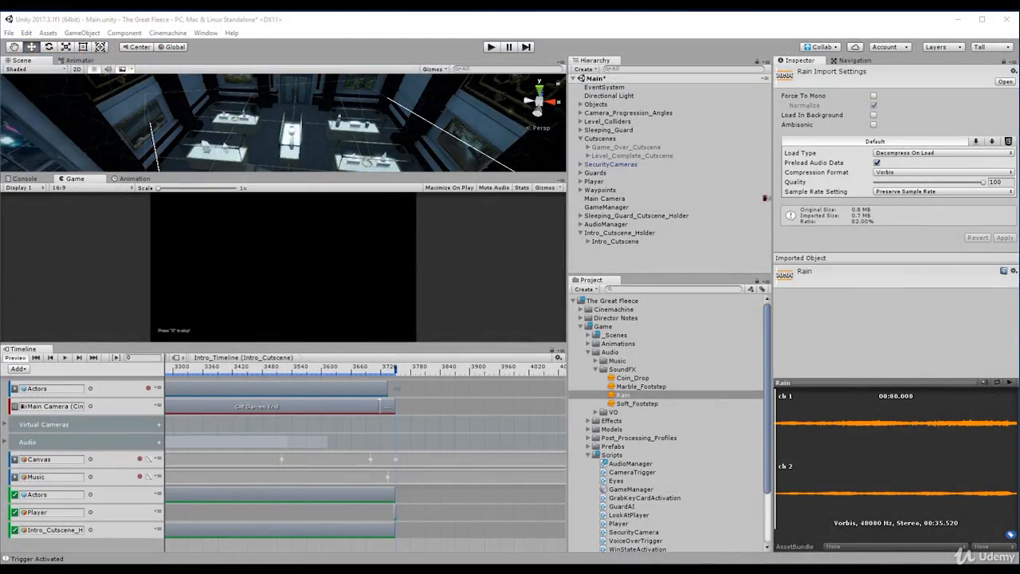
- Inspect the Playable Director component on Intro_Cutscene
click(633, 241)
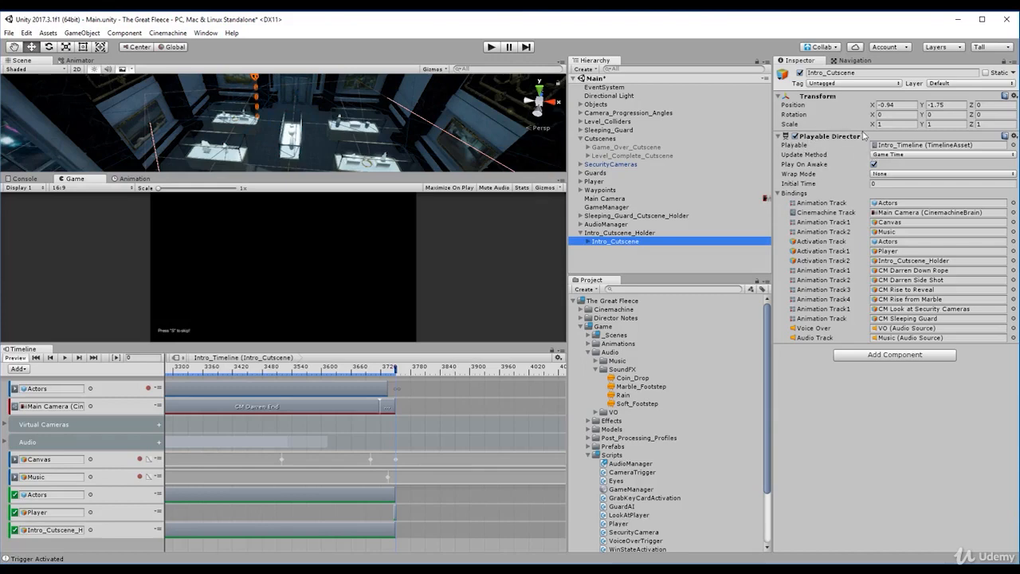
click(779, 137)
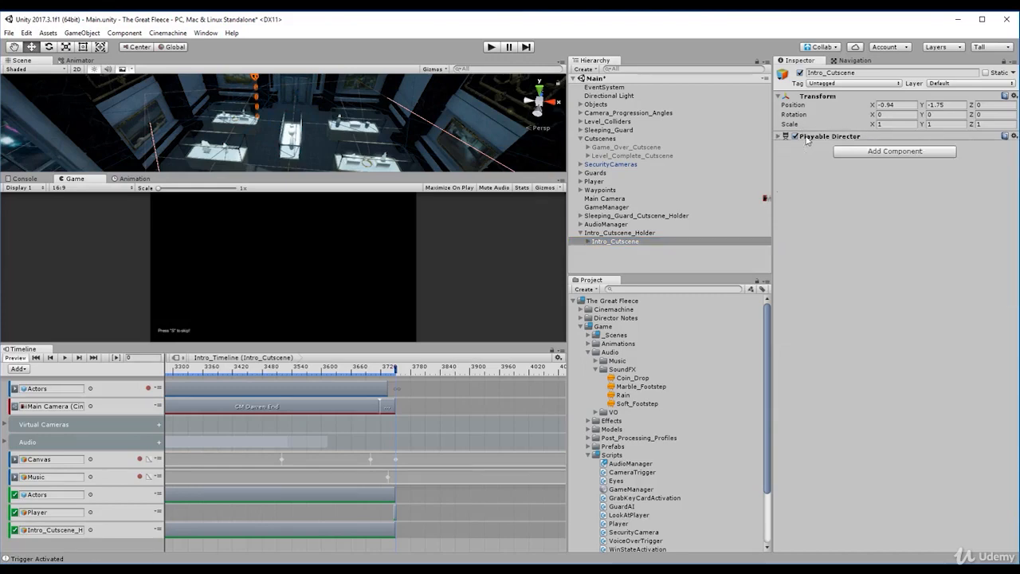
click(779, 137)
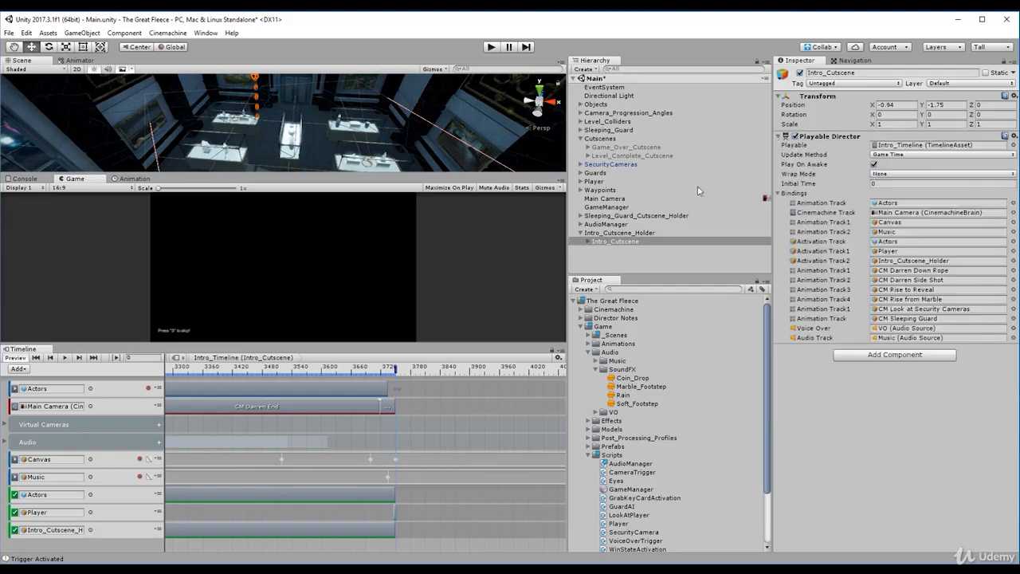
- Open the GameManager object's script in the code editor and insert two blank lines below the HasCard property
click(606, 208)
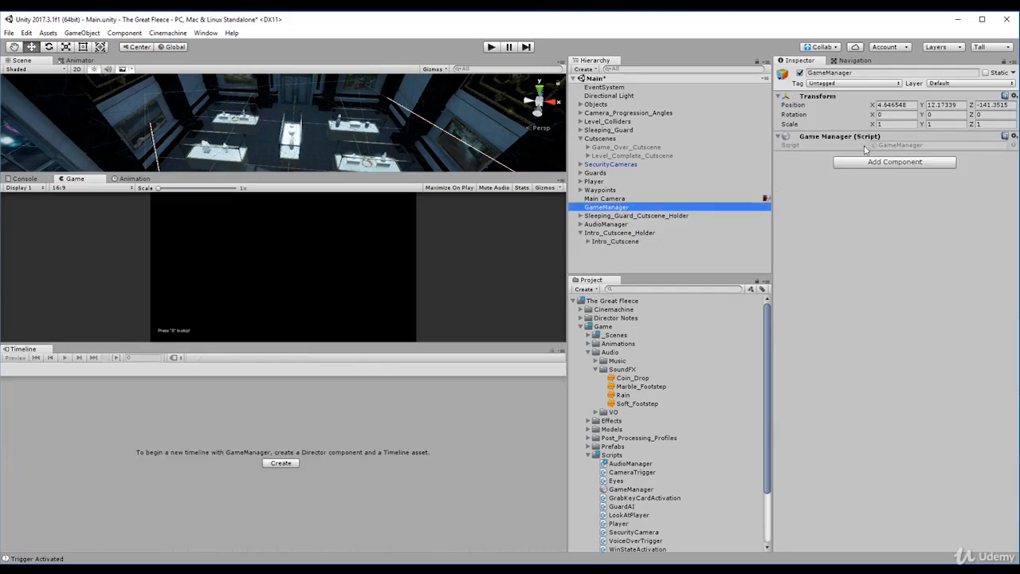
double_click(889, 147)
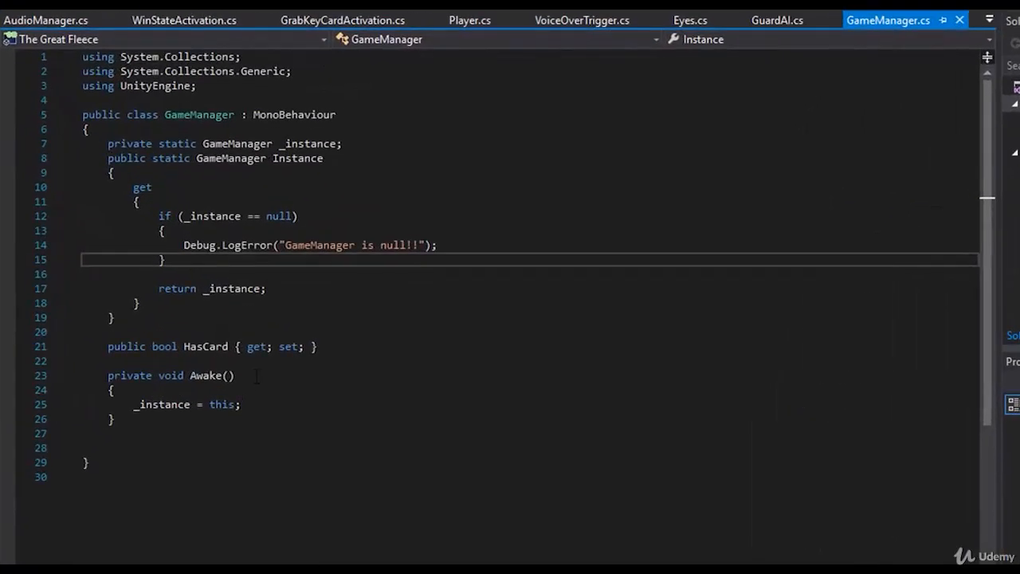
click(150, 360)
key(Return)
key(Return)
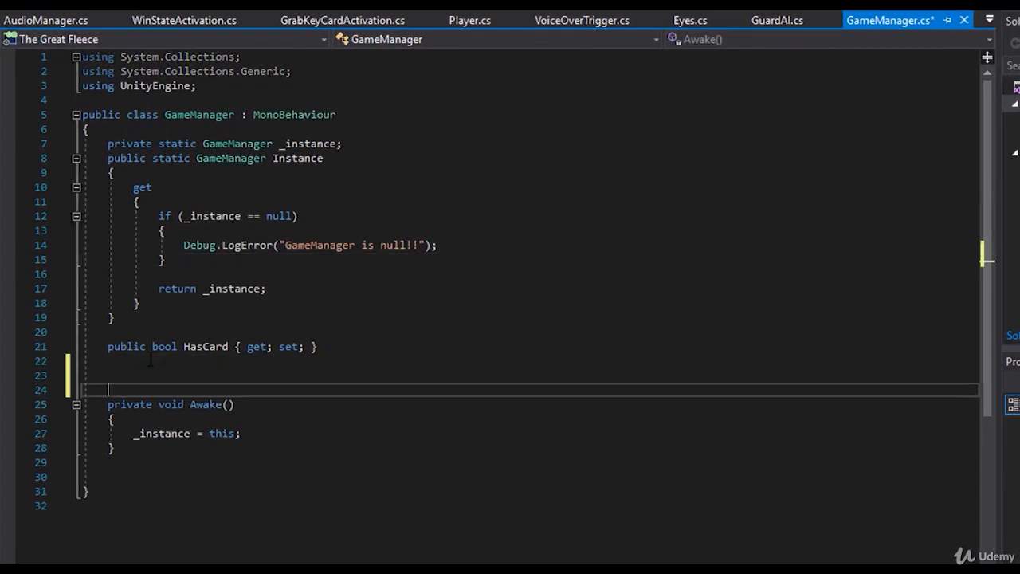
key(Up)
key(Up)
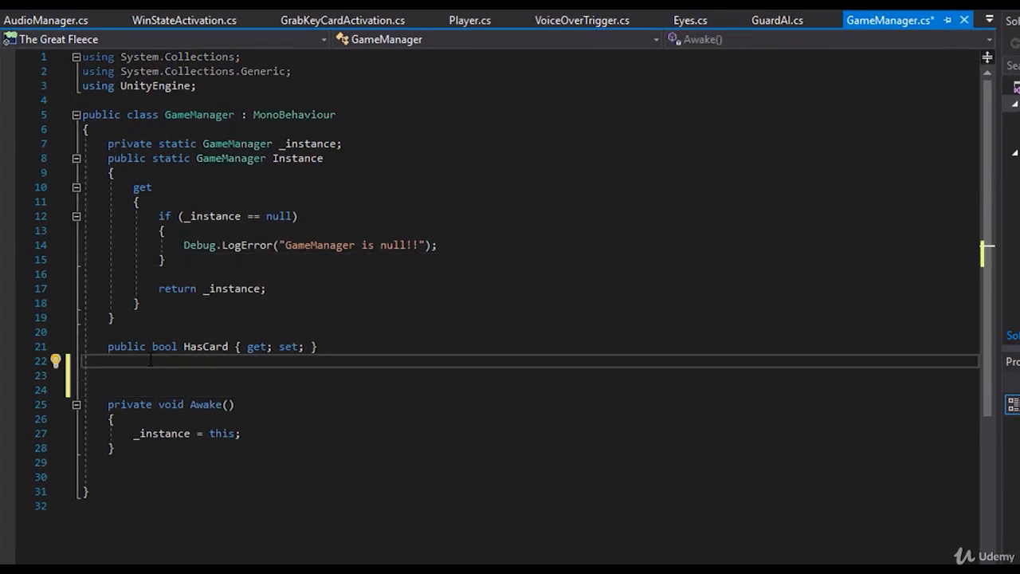
- Begin a public member declaration on the line directly below the HasCard property
text(private)
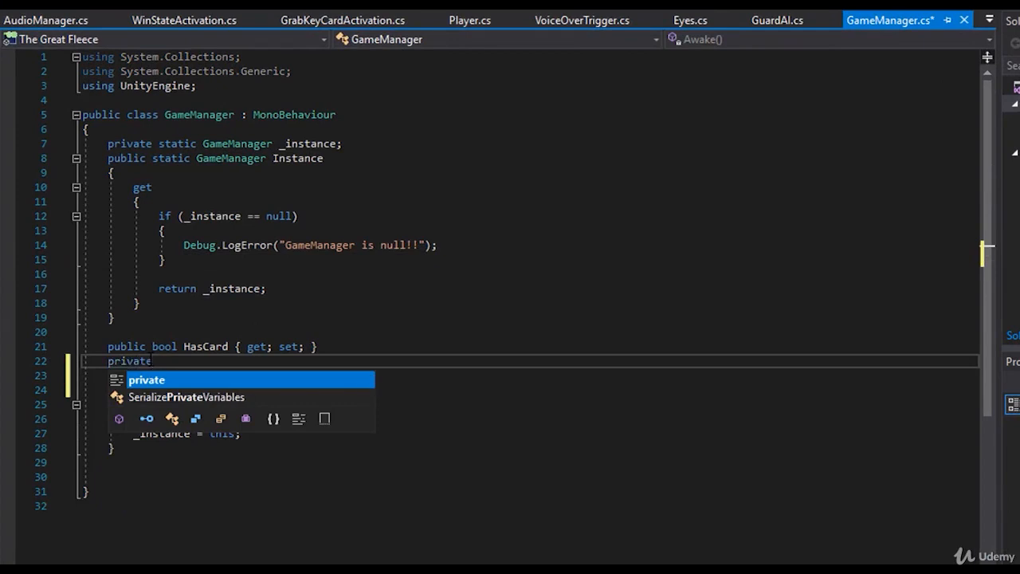
key(BackSpace)
key(BackSpace)
key(BackSpace)
key(BackSpace)
key(BackSpace)
key(BackSpace)
text(public )
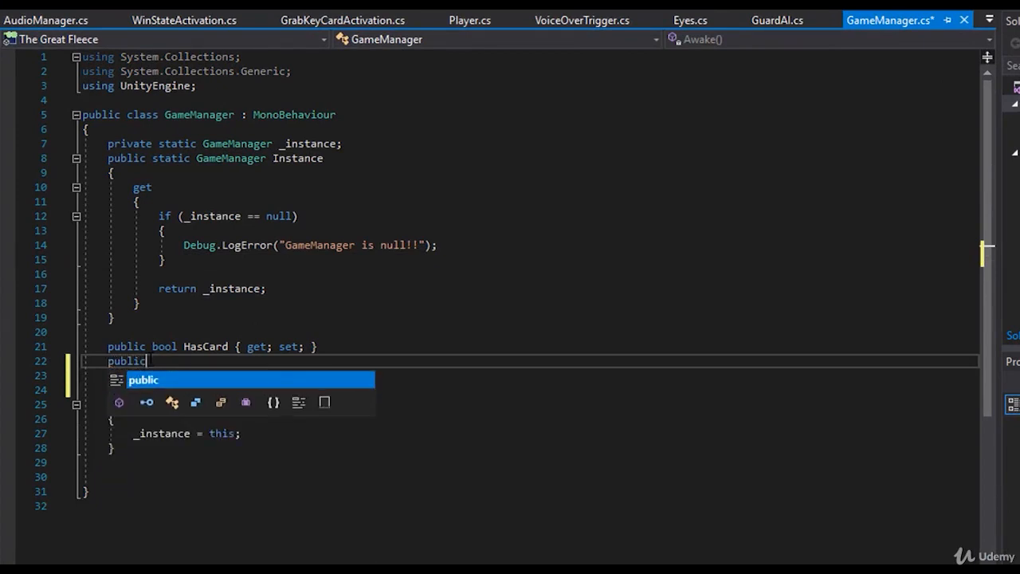
text(playable)
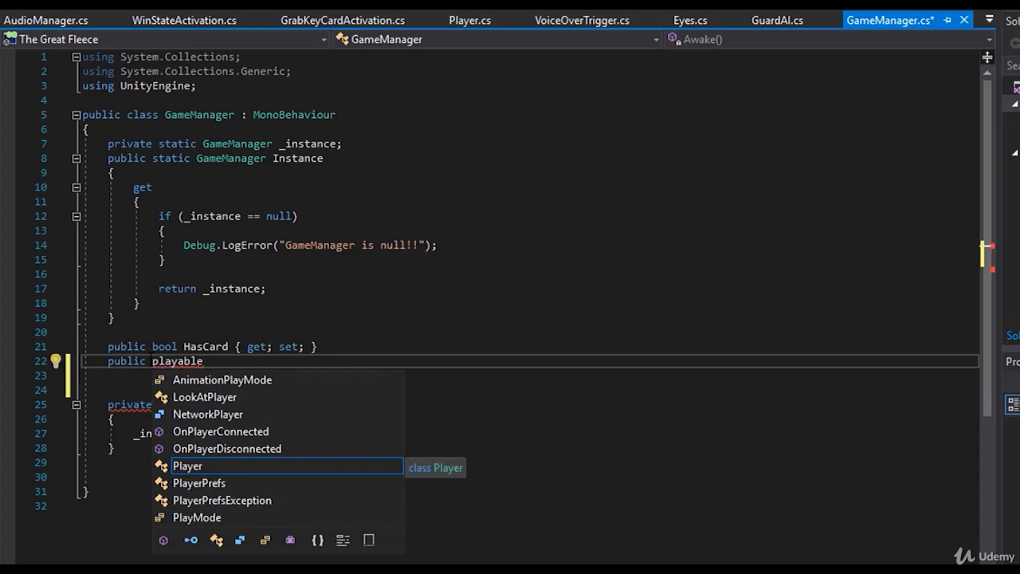
key(BackSpace)
key(BackSpace)
key(BackSpace)
key(BackSpace)
key(BackSpace)
key(BackSpace)
key(BackSpace)
key(BackSpace)
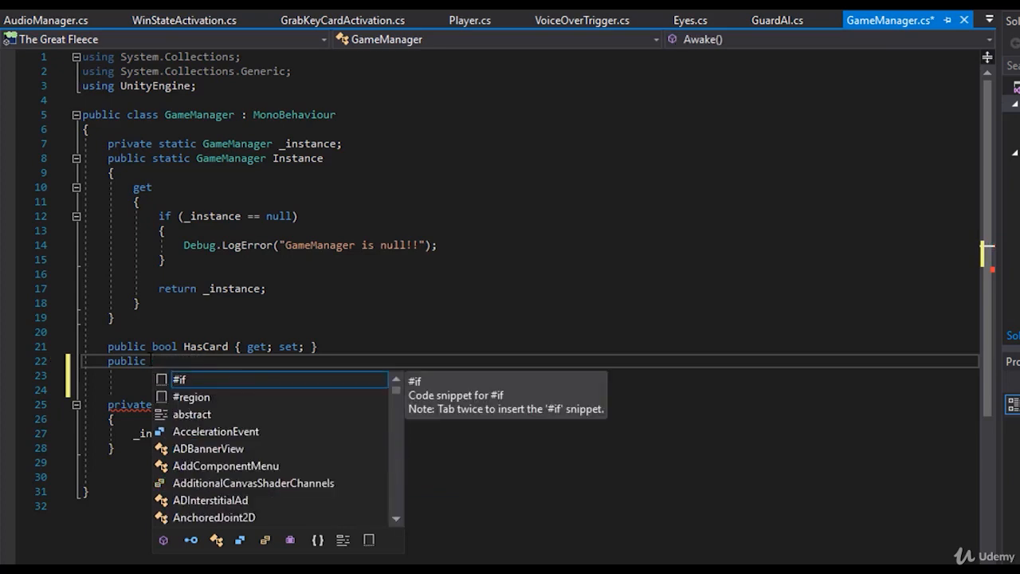
key(Escape)
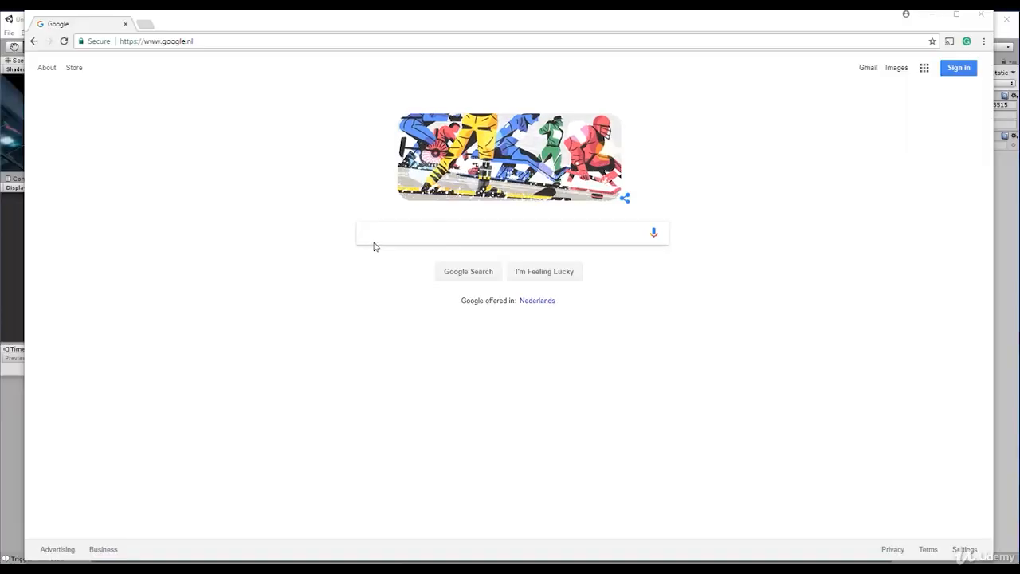
- Switch to the browser, search Google for "playable director unity" and open the Scripting API page for PlayableDirector
text(playab)
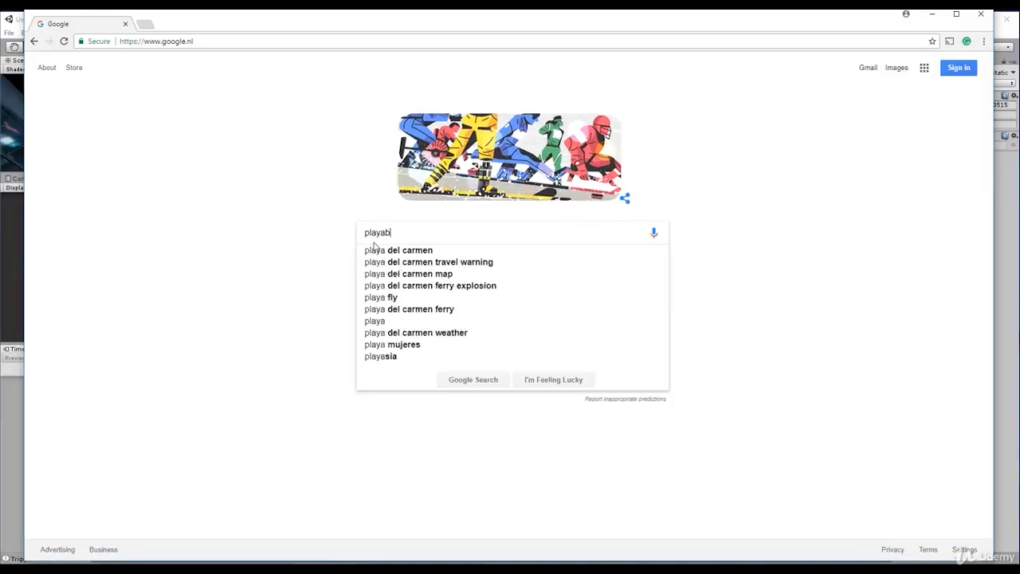
text(le director unity)
key(Return)
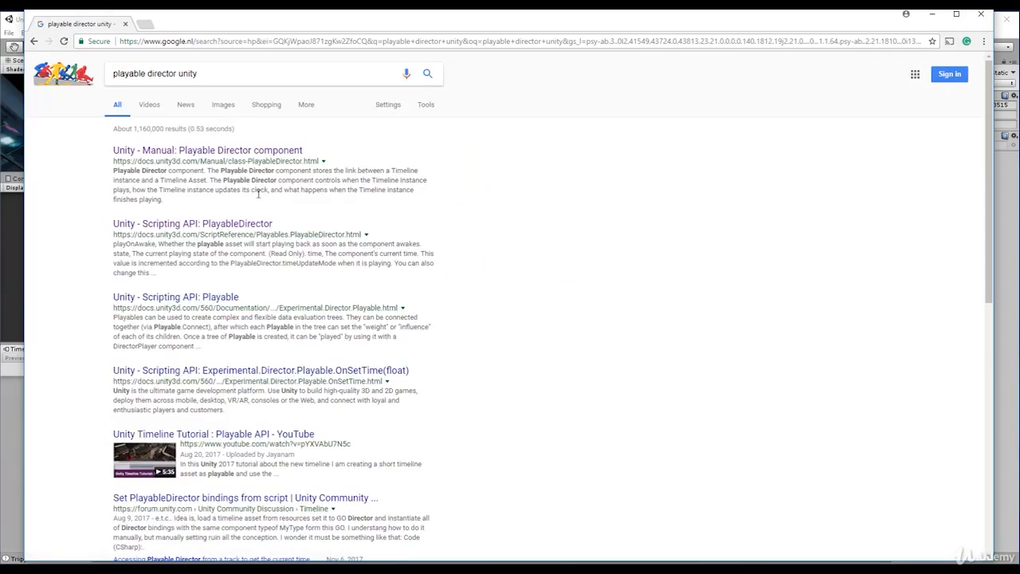
click(167, 227)
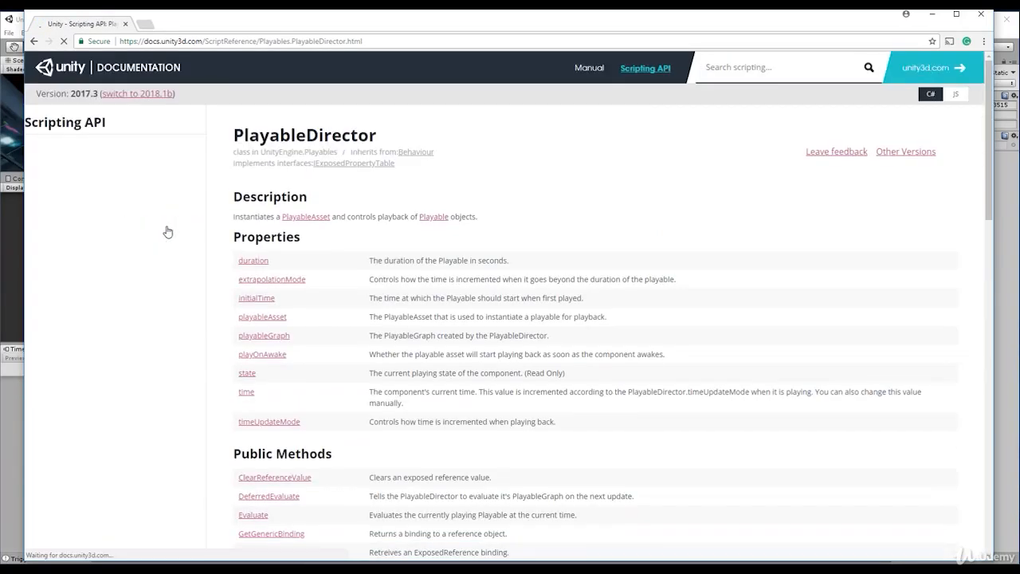
- Review the properties and public methods listed on the PlayableDirector reference page
scroll(398, 289, down, 2)
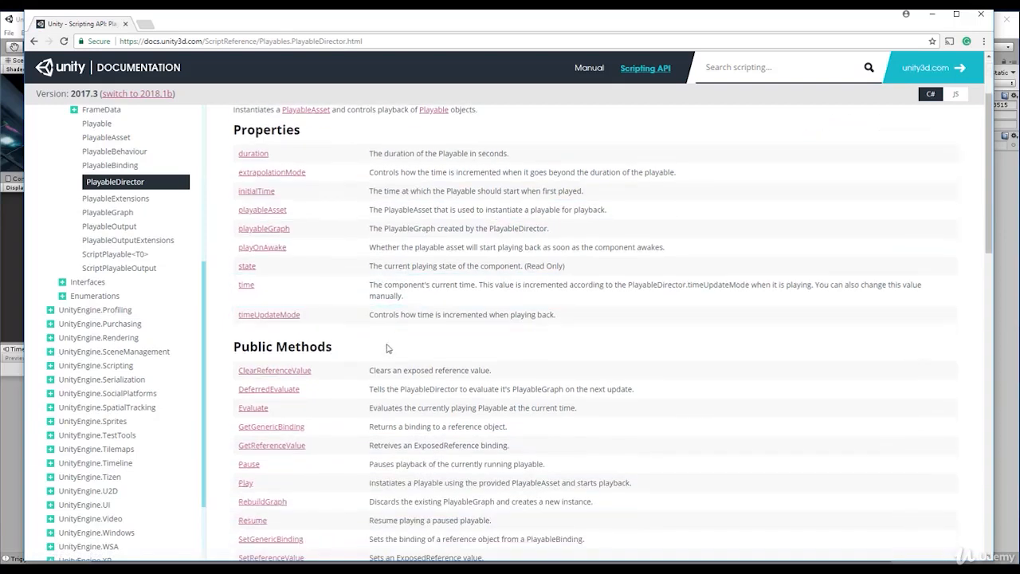
scroll(387, 282, up, 2)
drag(232, 239, 752, 461)
click(752, 462)
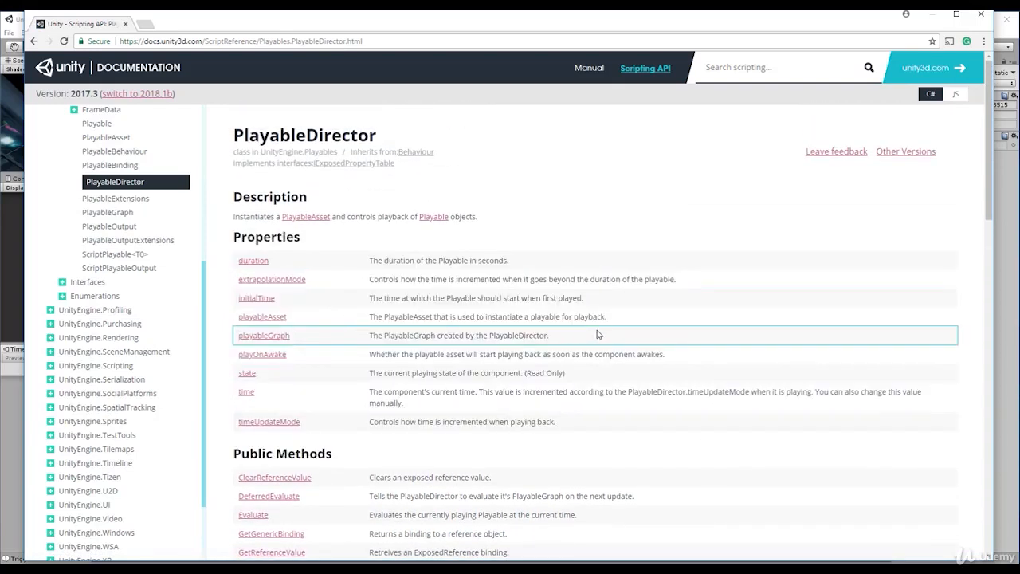
scroll(383, 335, down, 4)
drag(234, 132, 419, 364)
mouse_move(421, 365)
mouse_down()
mouse_move(375, 394)
mouse_move(438, 365)
mouse_up()
click(365, 265)
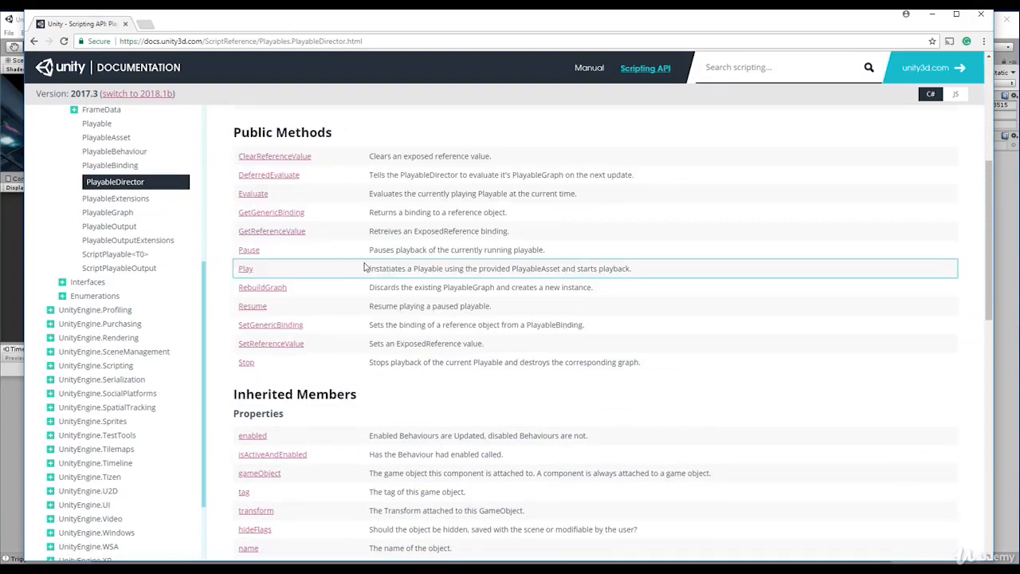
- Read the Play and Stop method descriptions and open the reference page for PlayableDirector.Stop
double_click(357, 265)
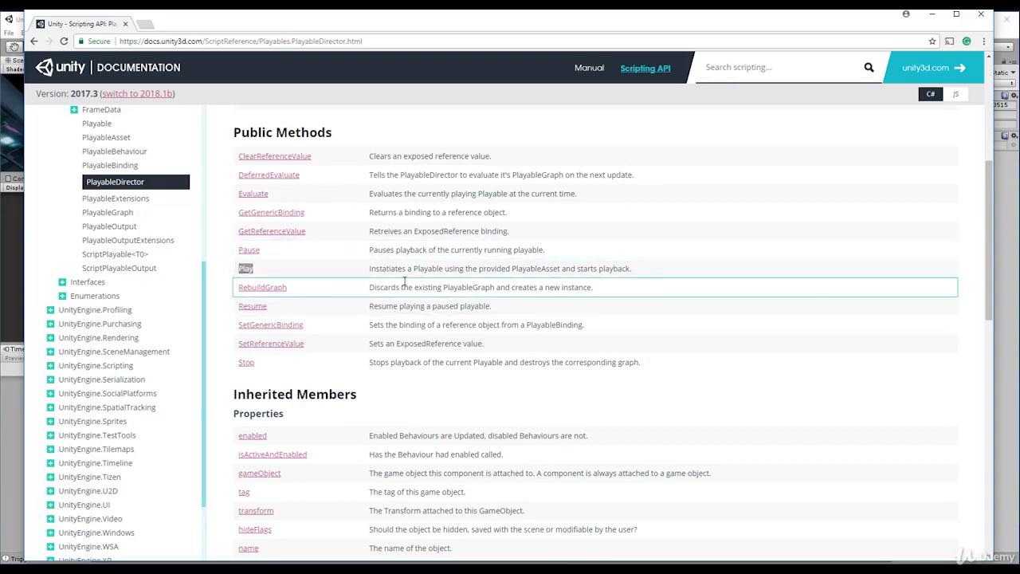
double_click(300, 370)
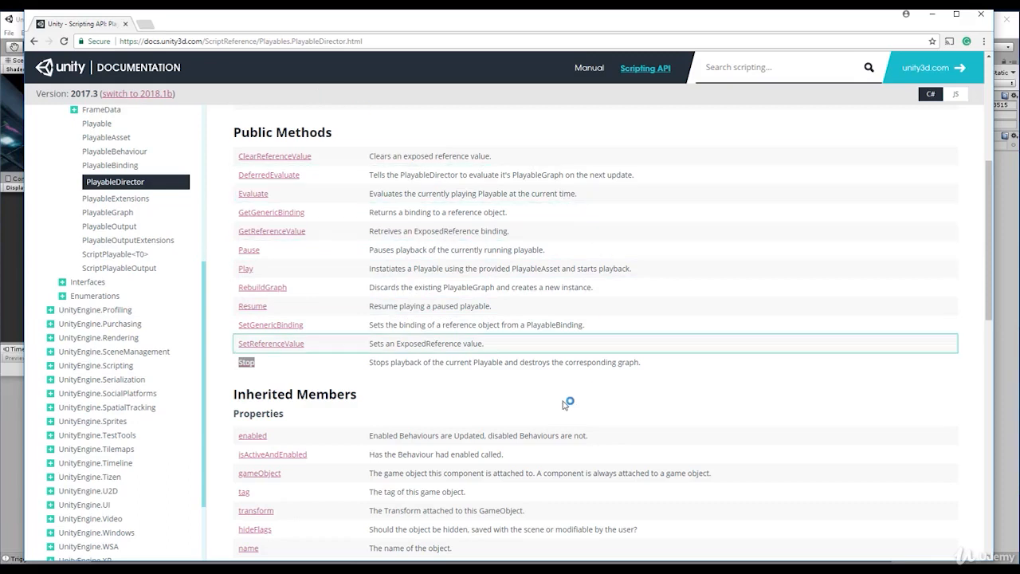
triple_click(536, 364)
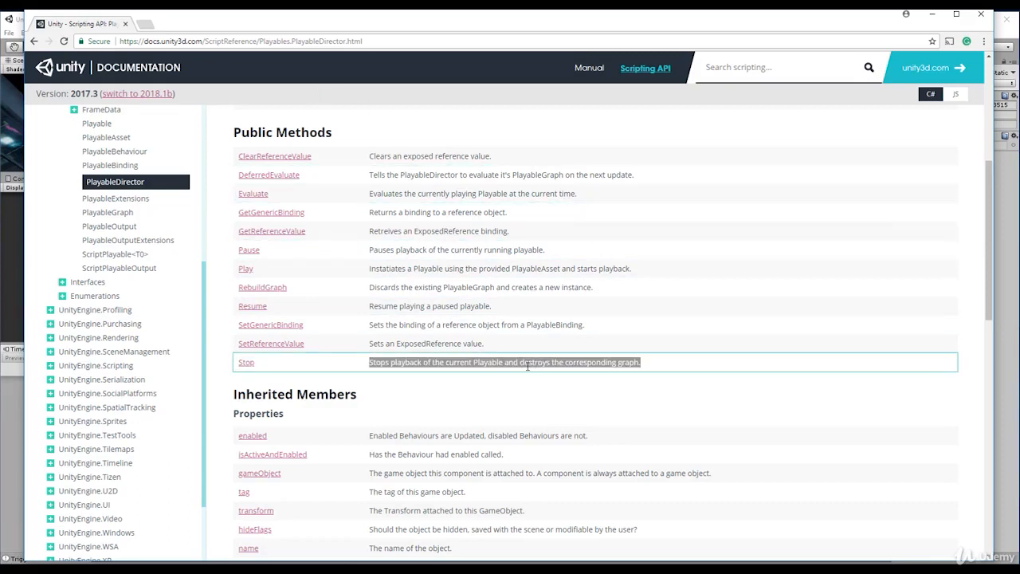
double_click(371, 364)
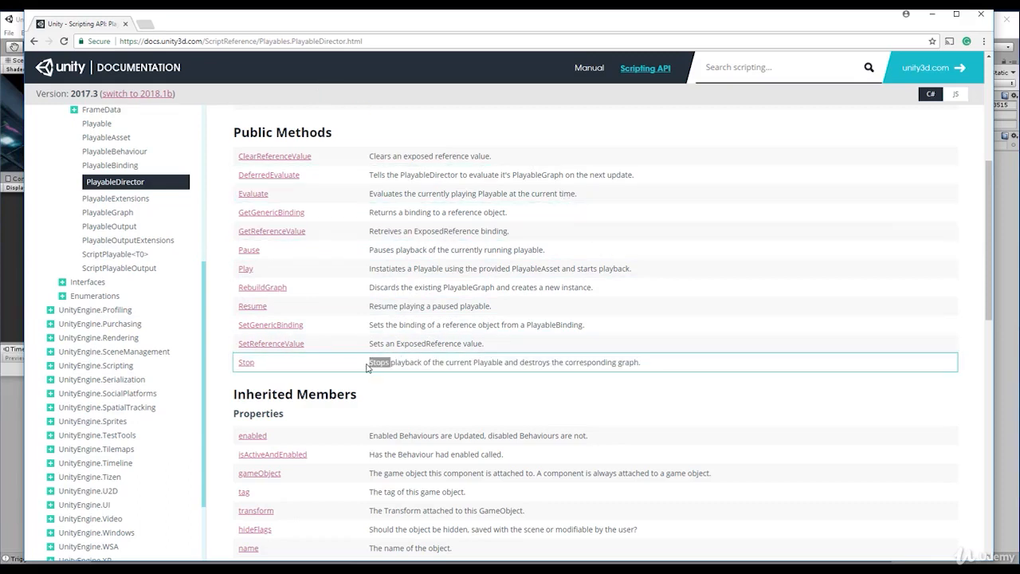
click(248, 363)
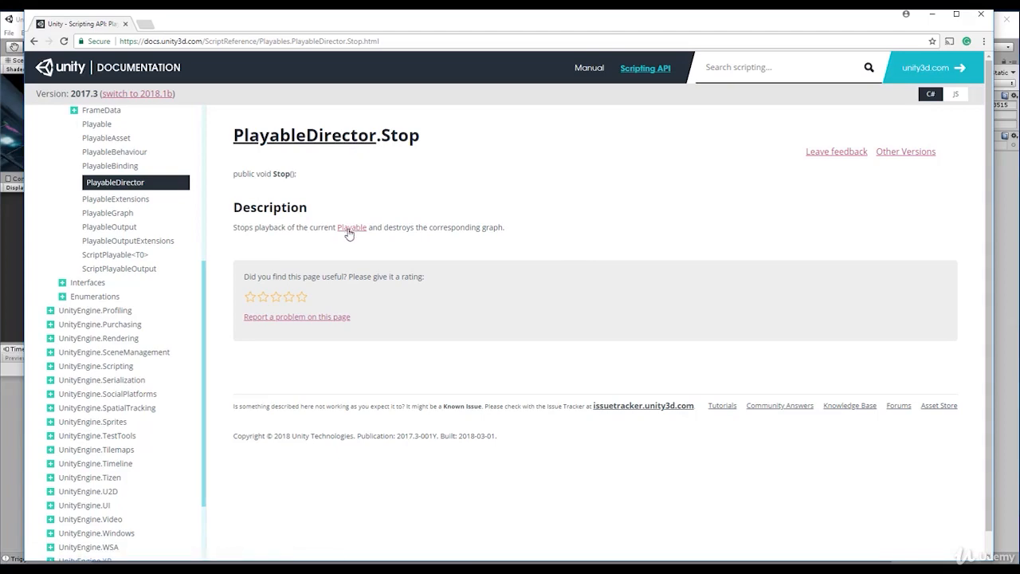
- Return to the PlayableDirector page and look through its public methods and inherited members
click(36, 43)
scroll(479, 304, down, 2)
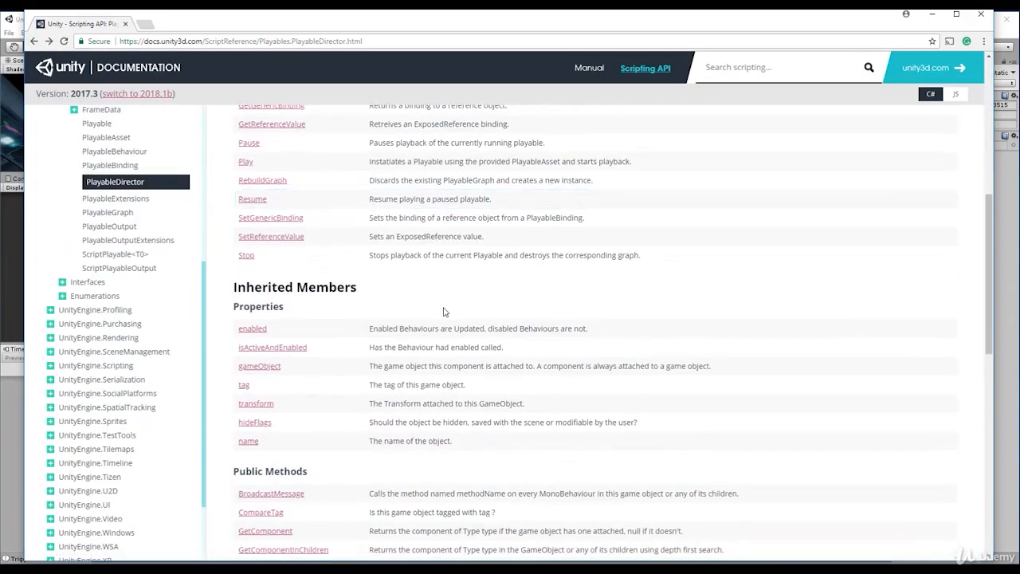
scroll(444, 311, up, 1)
scroll(440, 310, down, 2)
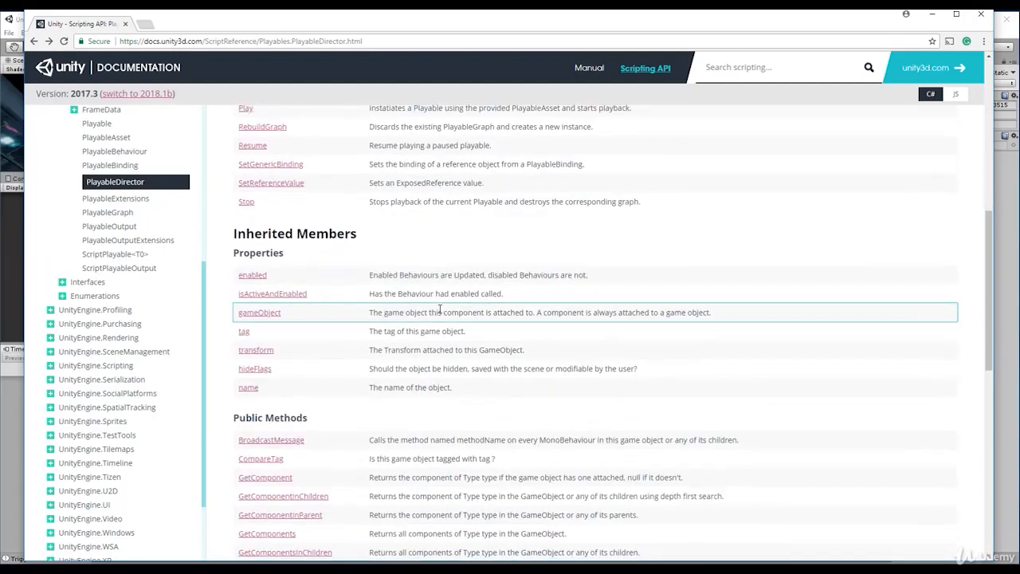
scroll(443, 316, up, 2)
scroll(374, 255, up, 3)
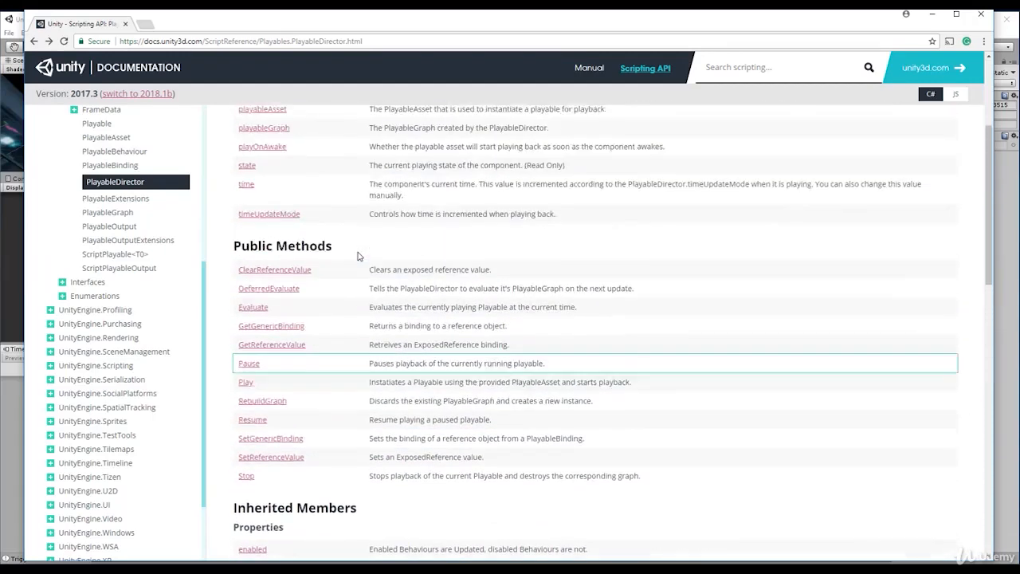
- Search Google for "how to use playable director from unity c#"
click(407, 44)
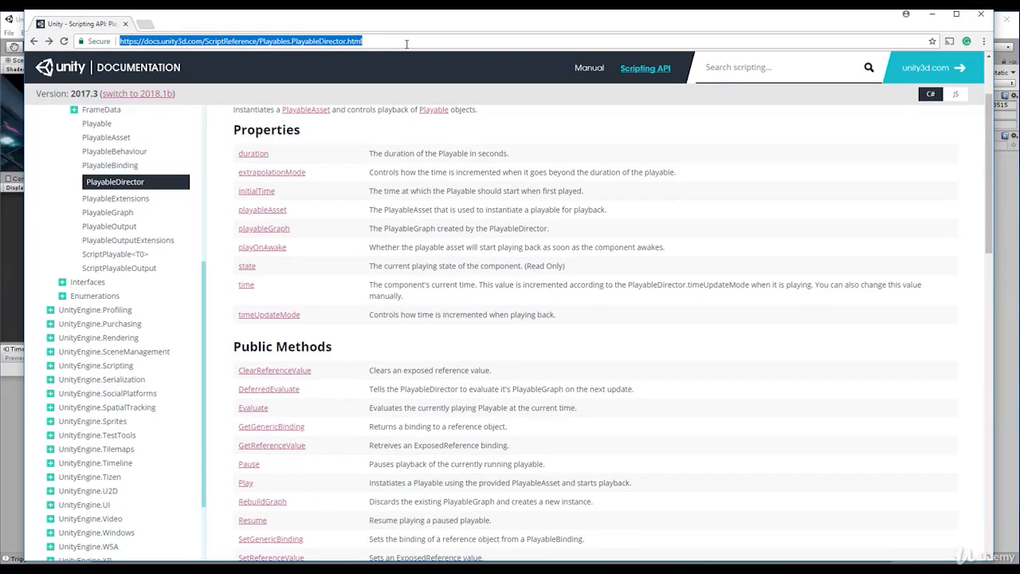
text(google.com)
key(Return)
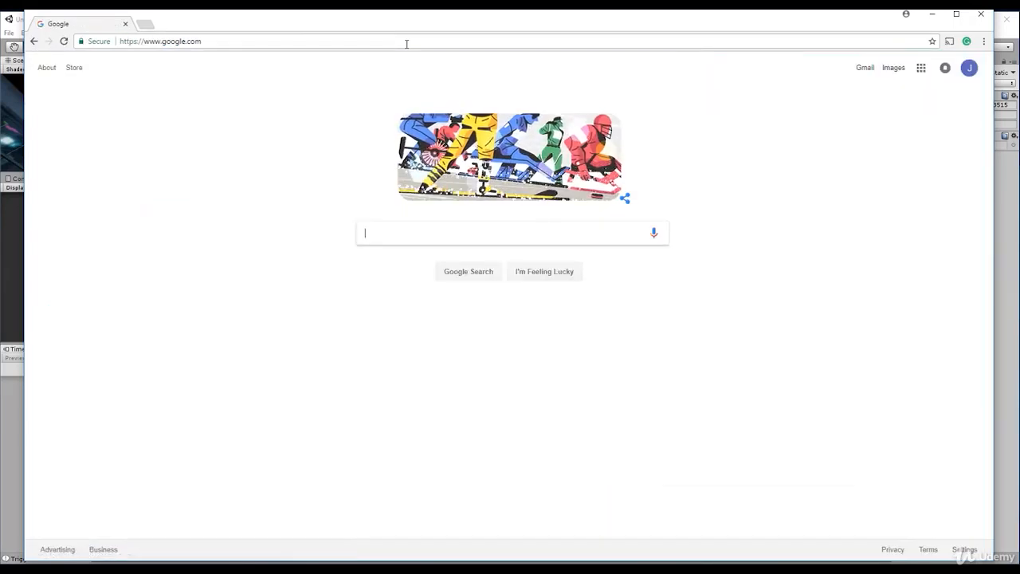
text(how to use pla)
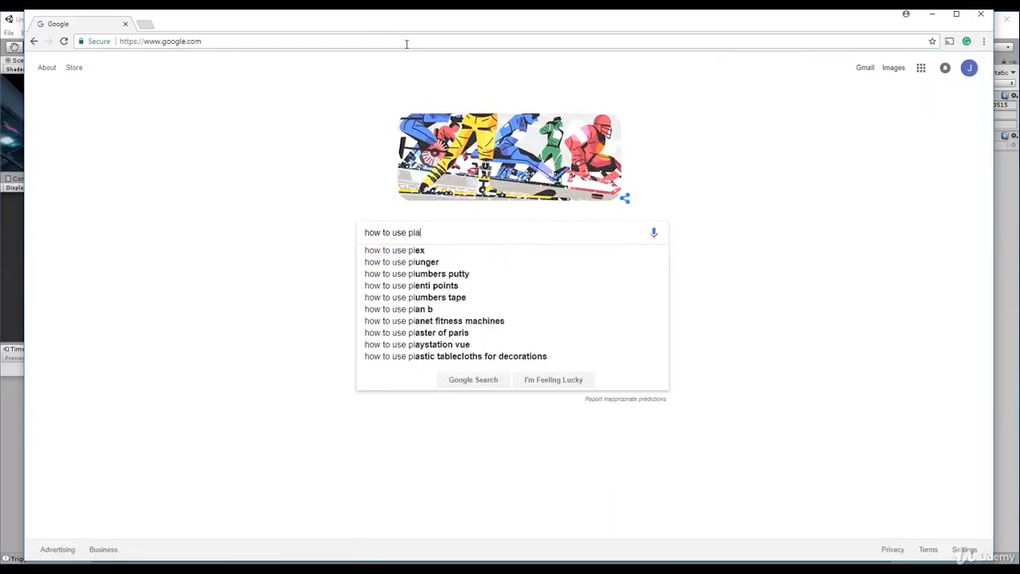
text(yable director from )
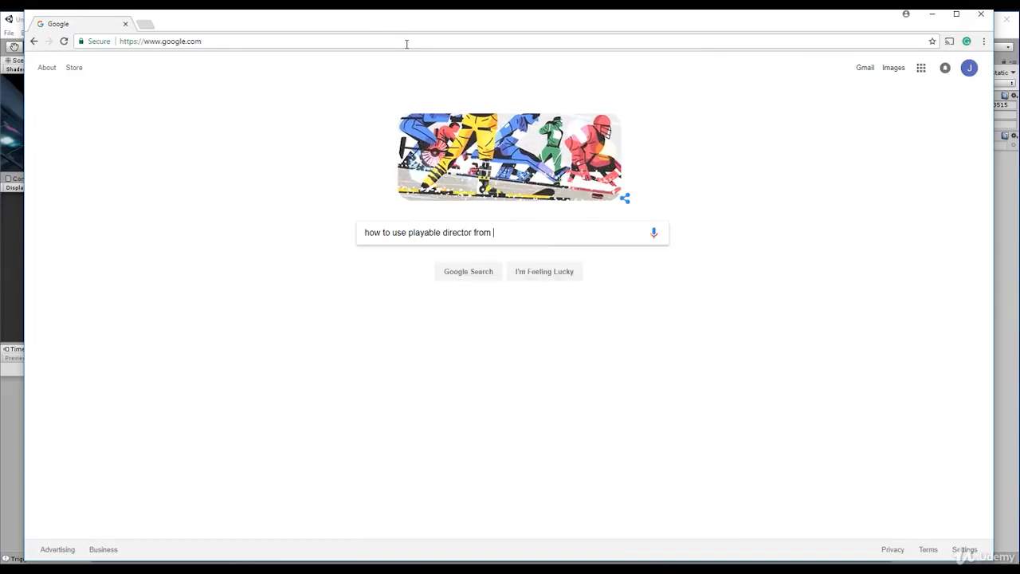
text(unity)
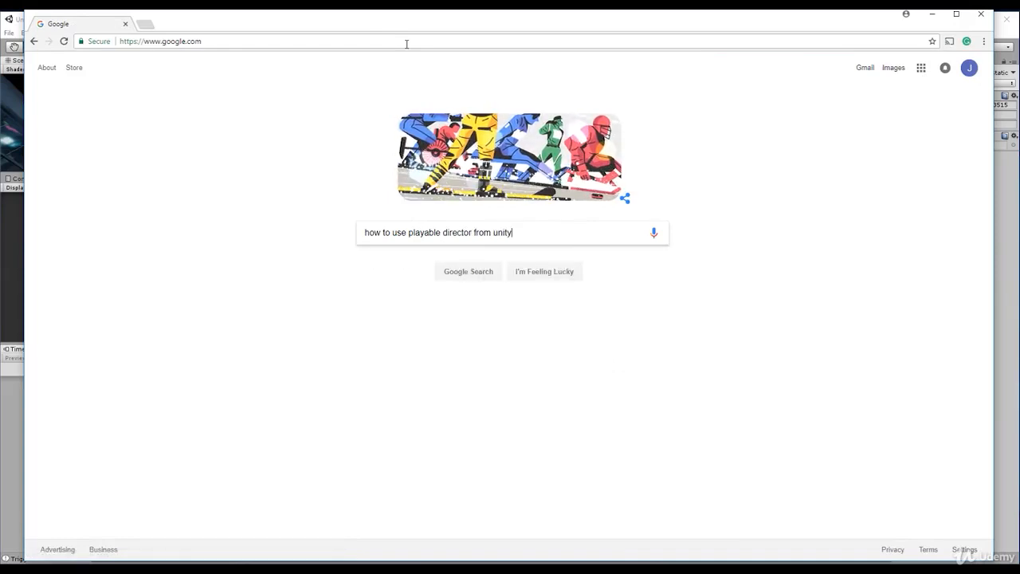
text( c#)
key(Return)
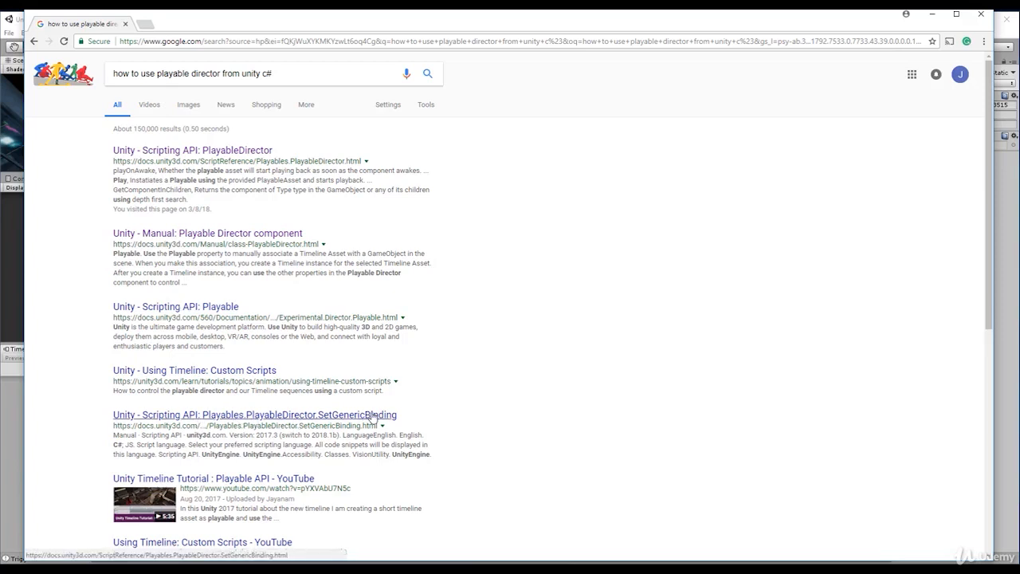
- Open and read the PlayableDirector.SetGenericBinding reference page, and return to the search results
click(230, 415)
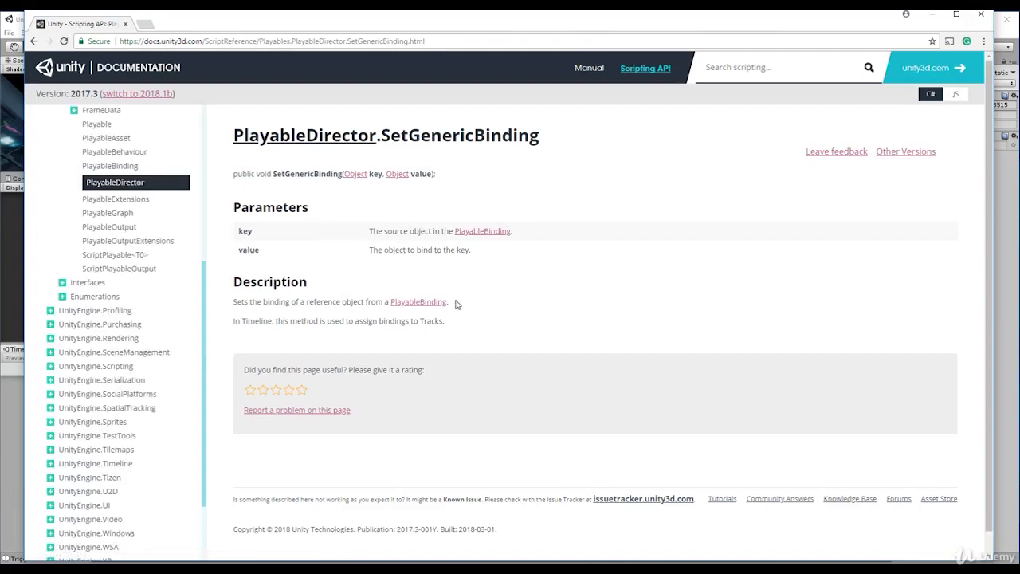
scroll(459, 306, down, 1)
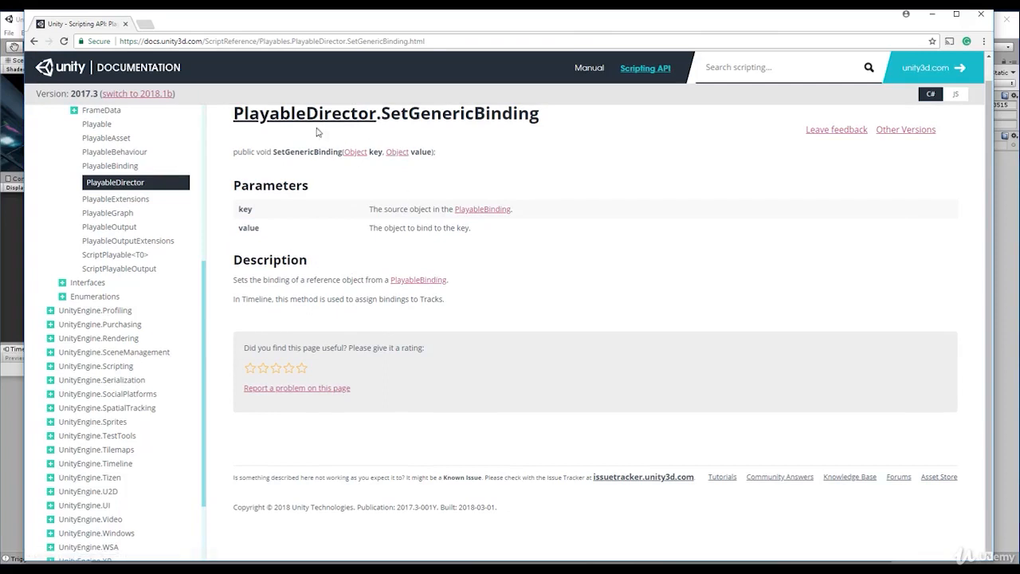
click(32, 42)
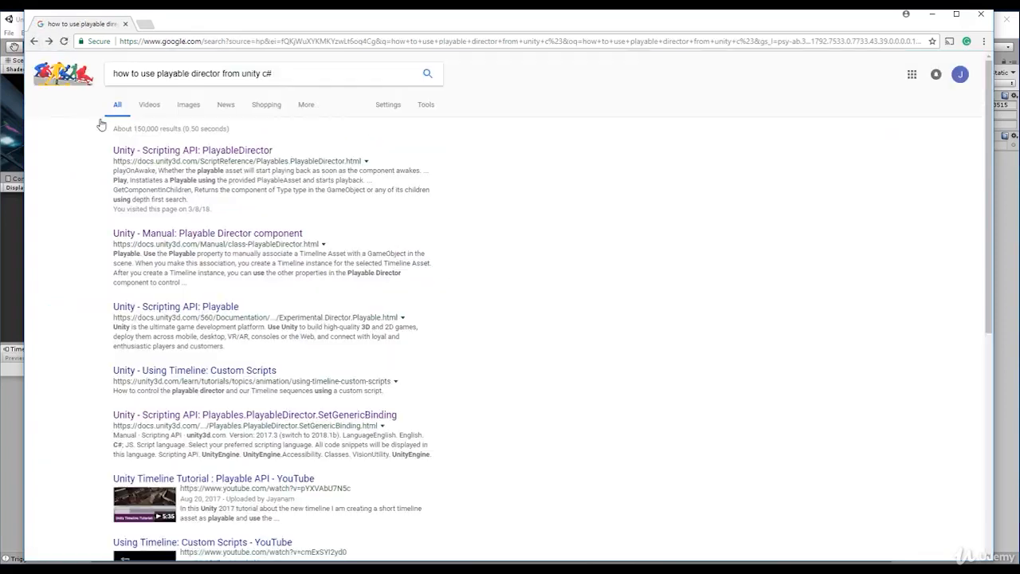
right_click(231, 426)
click(483, 367)
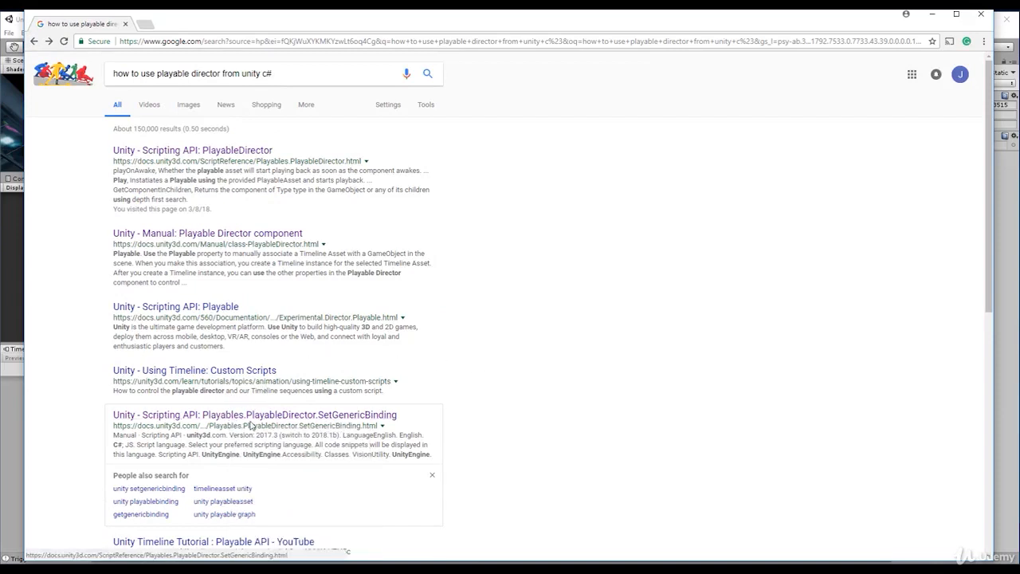
- Open the Scripting API page for Playable and examine its namespace, experimental notice, functions and messages
click(214, 307)
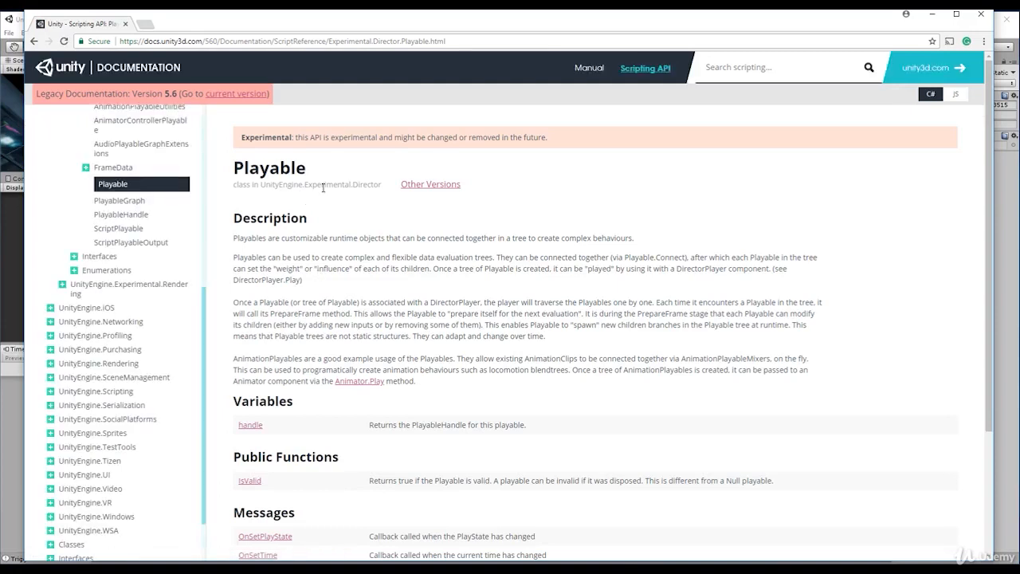
drag(262, 184, 317, 184)
double_click(326, 184)
double_click(362, 184)
drag(237, 137, 550, 141)
click(221, 183)
scroll(358, 318, down, 2)
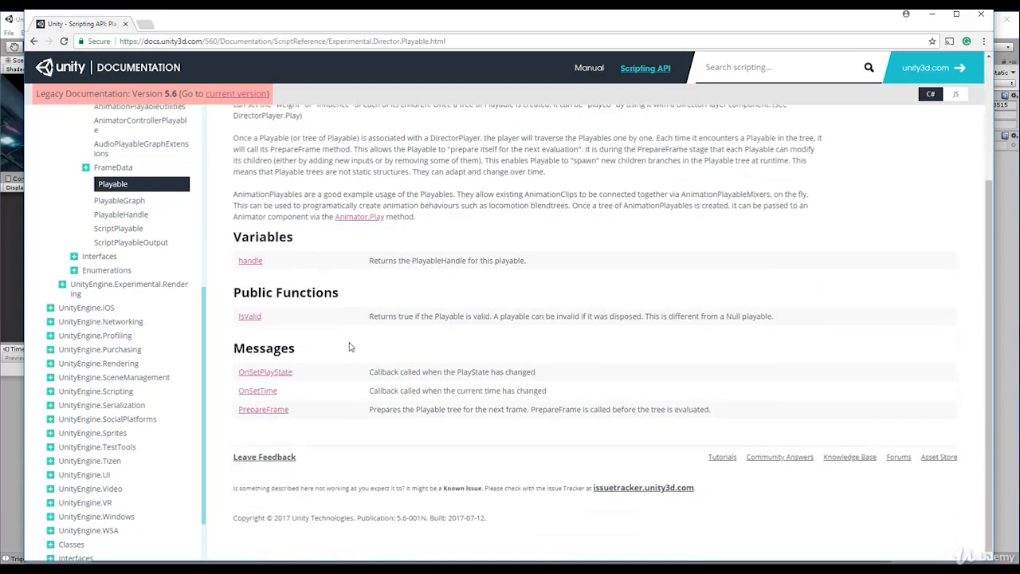
scroll(349, 346, up, 2)
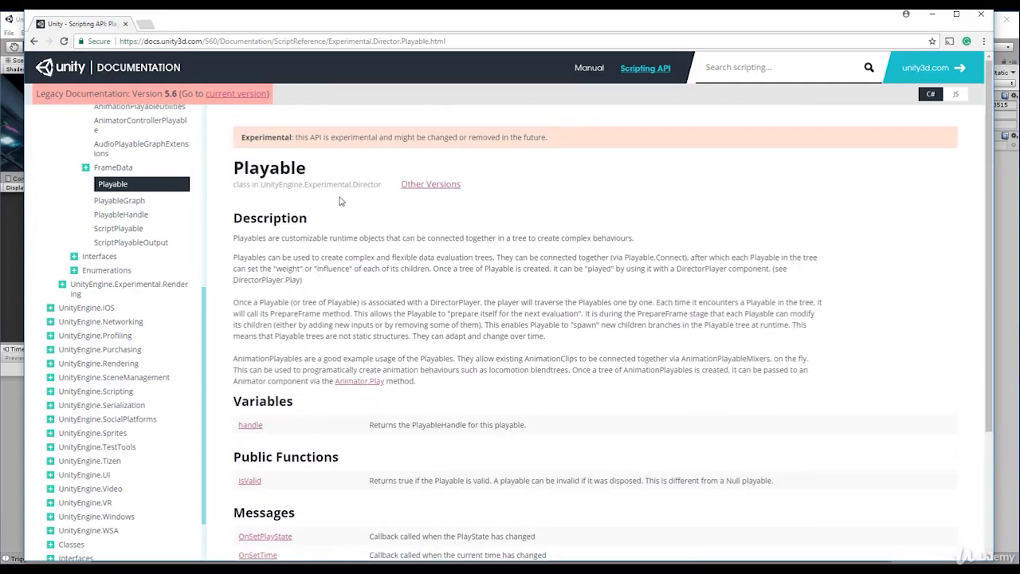
double_click(282, 169)
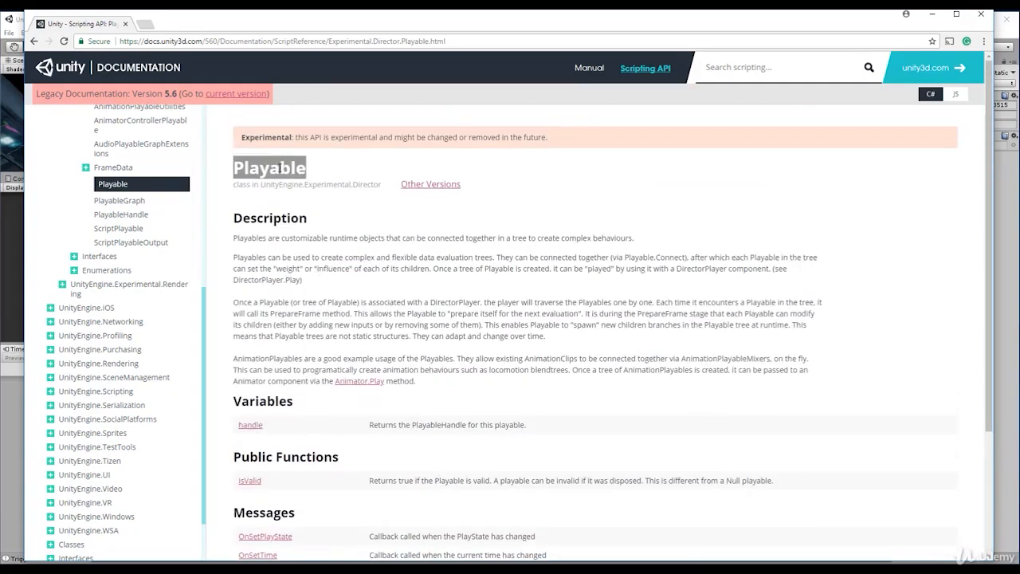
double_click(375, 184)
click(283, 175)
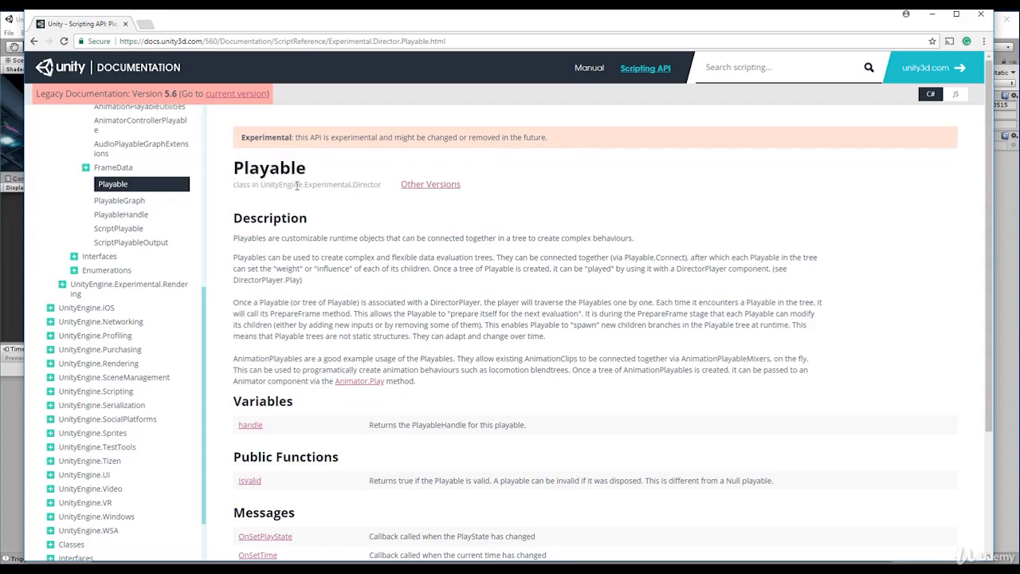
double_click(267, 166)
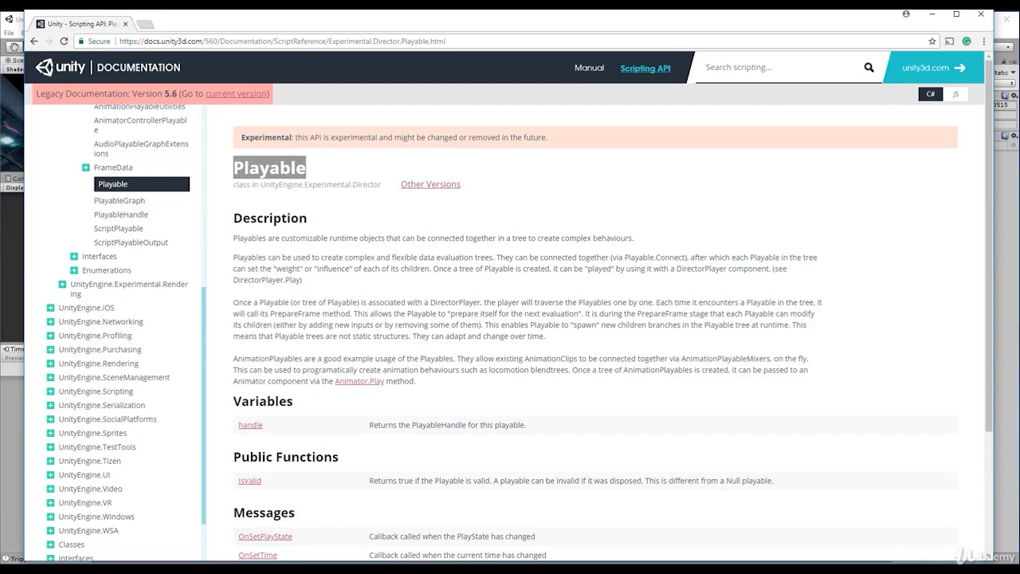
- Switch to Visual Studio, add "using UnityEngine.Playables;" below the UnityEngine directive in GameManager.cs and save the script
key(alt+Tab)
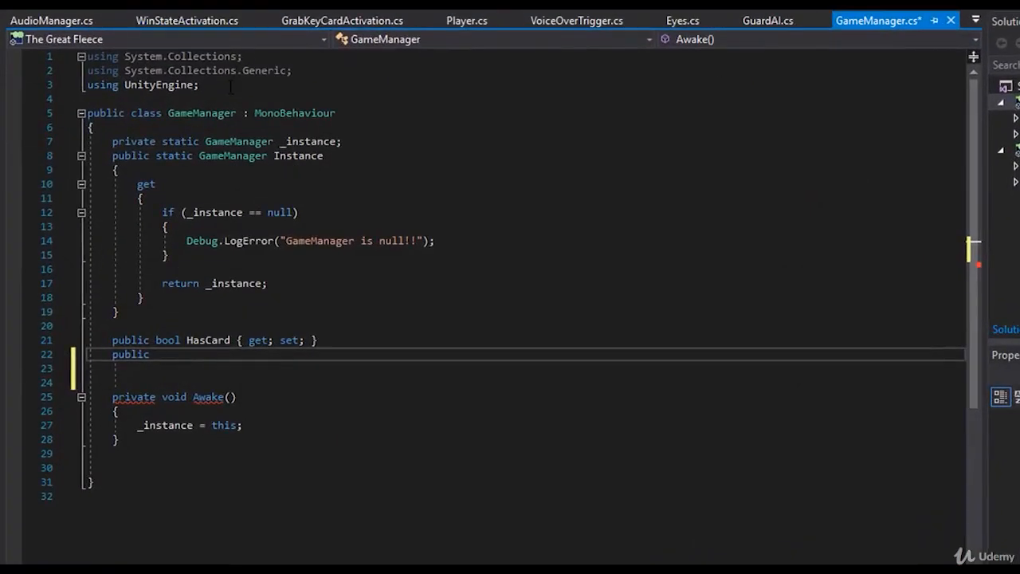
click(231, 85)
key(Return)
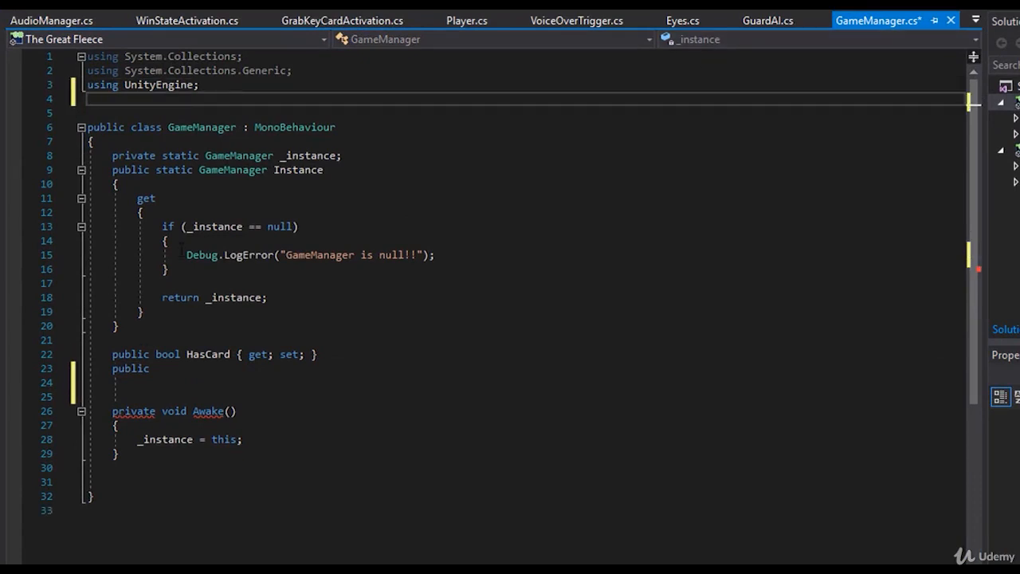
text(using UnityEngine.)
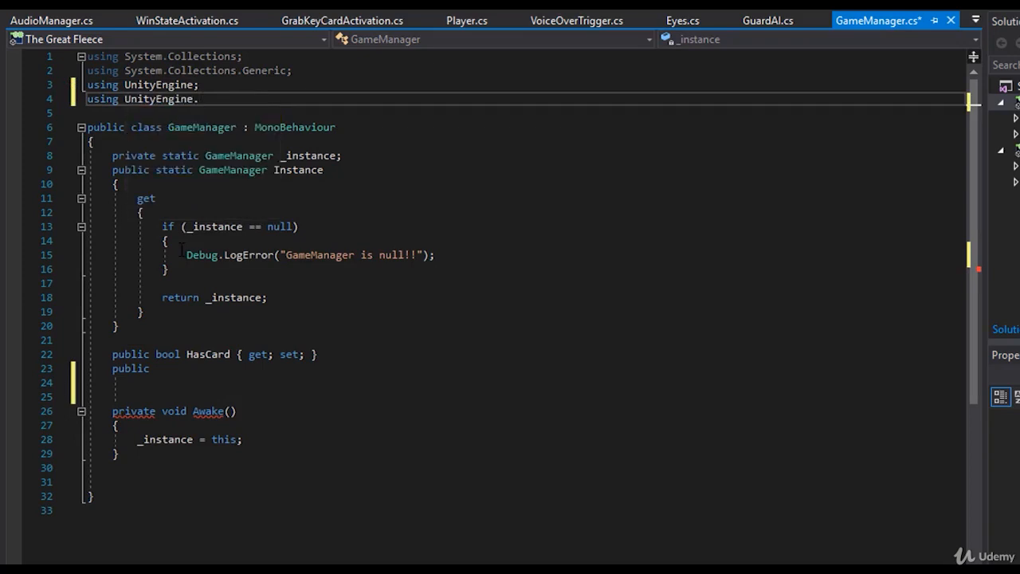
text(Playables;)
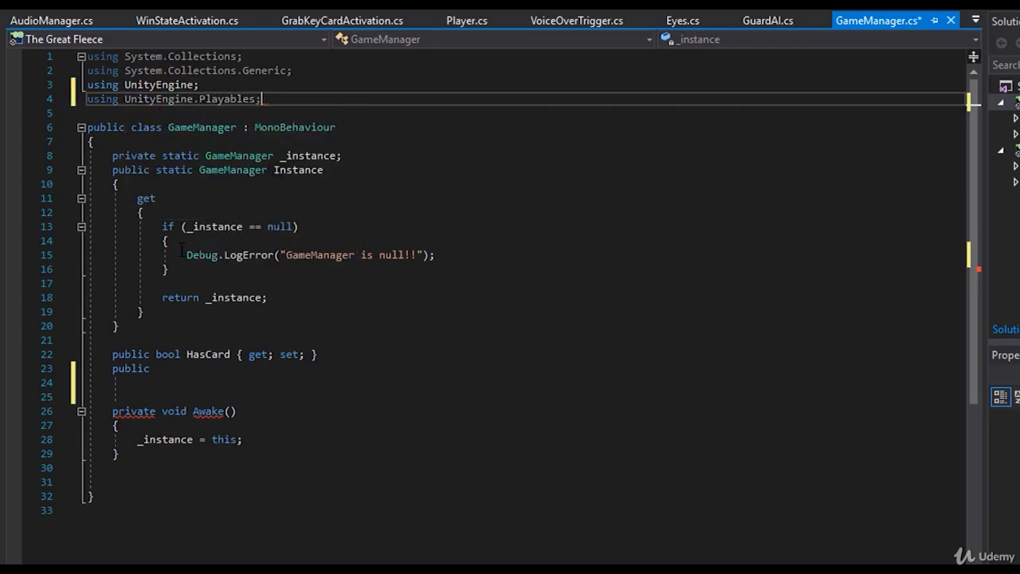
key(ctrl+s)
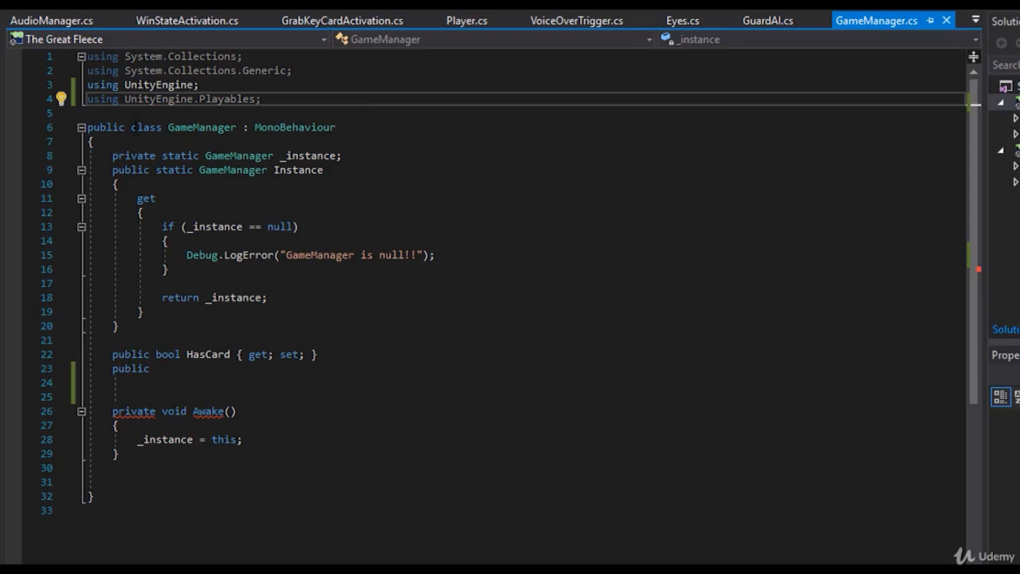
- Complete the unfinished public declaration below HasCard as "public PlayableDirector introCutscene;" and save the script
click(166, 369)
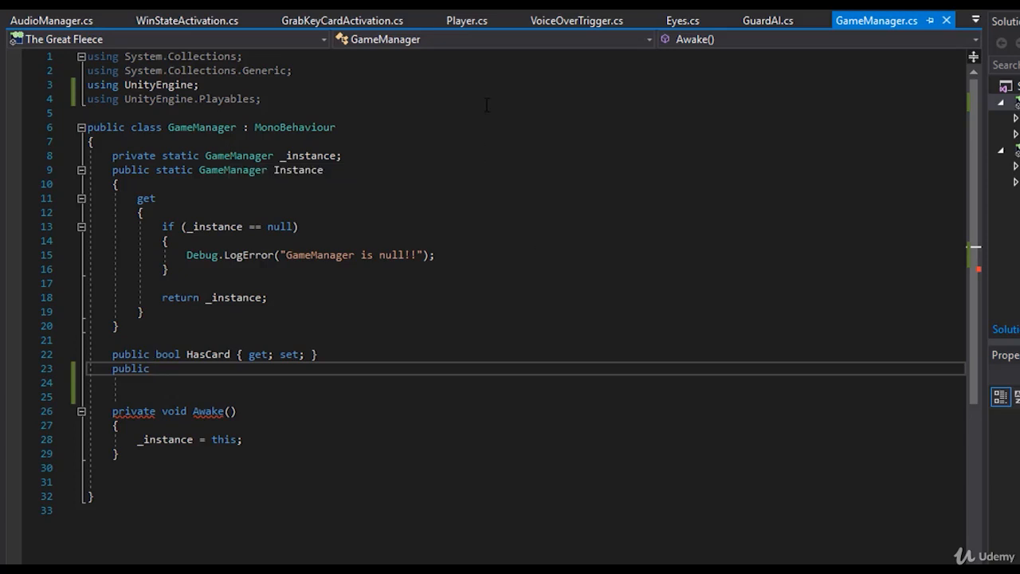
double_click(225, 98)
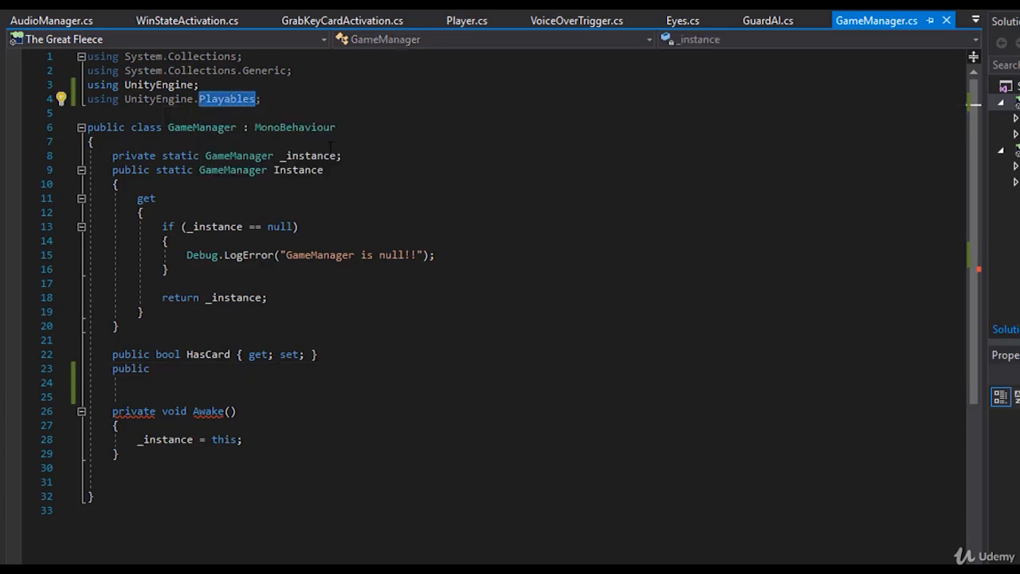
click(182, 354)
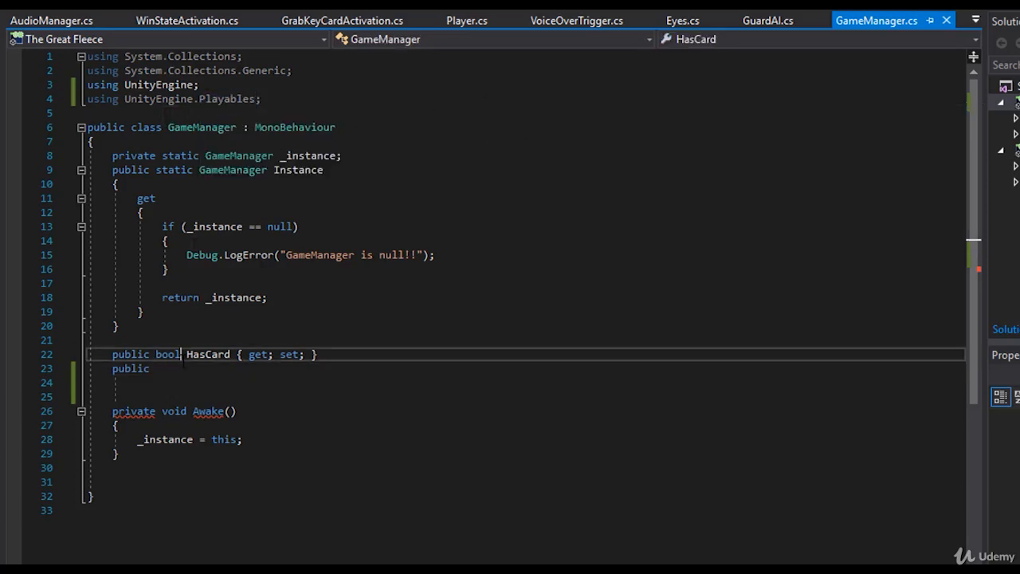
click(183, 381)
click(183, 372)
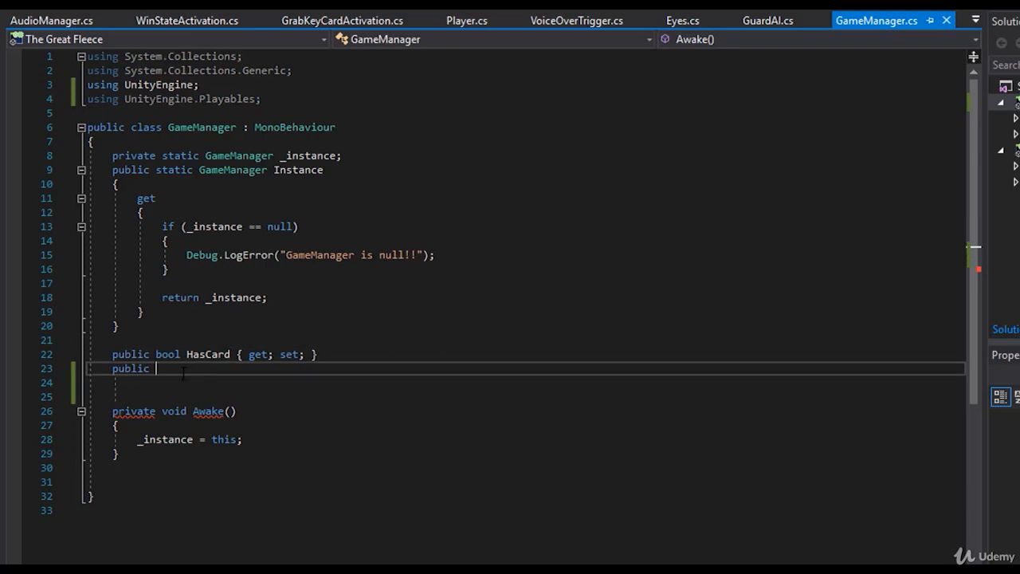
text(playabledir)
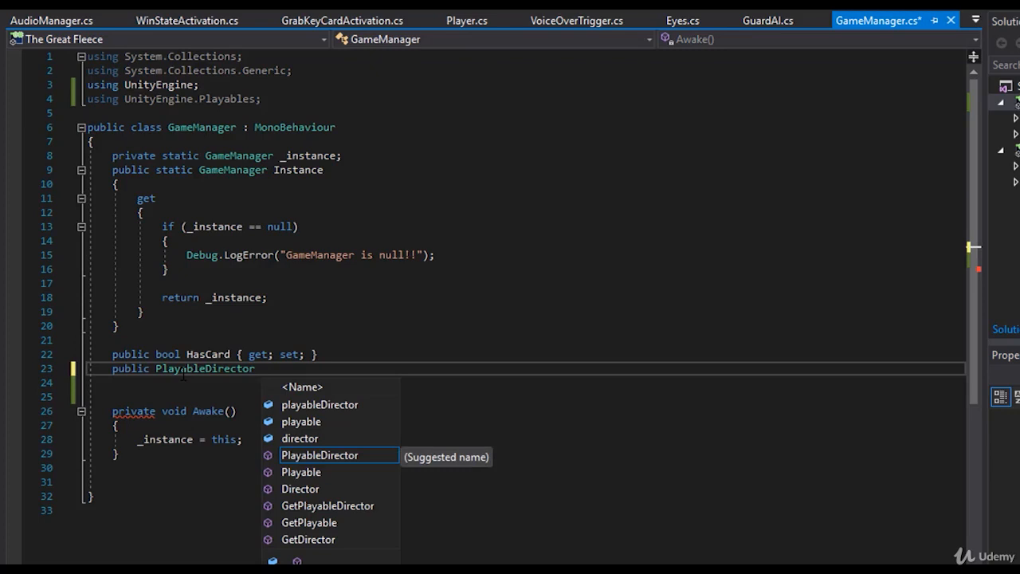
text( introCutscene;)
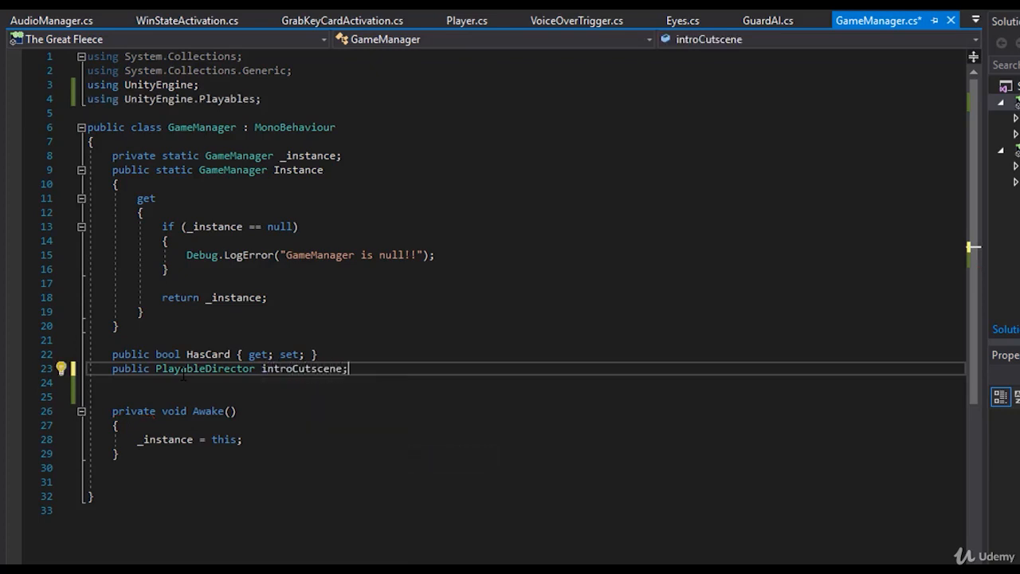
key(ctrl+s)
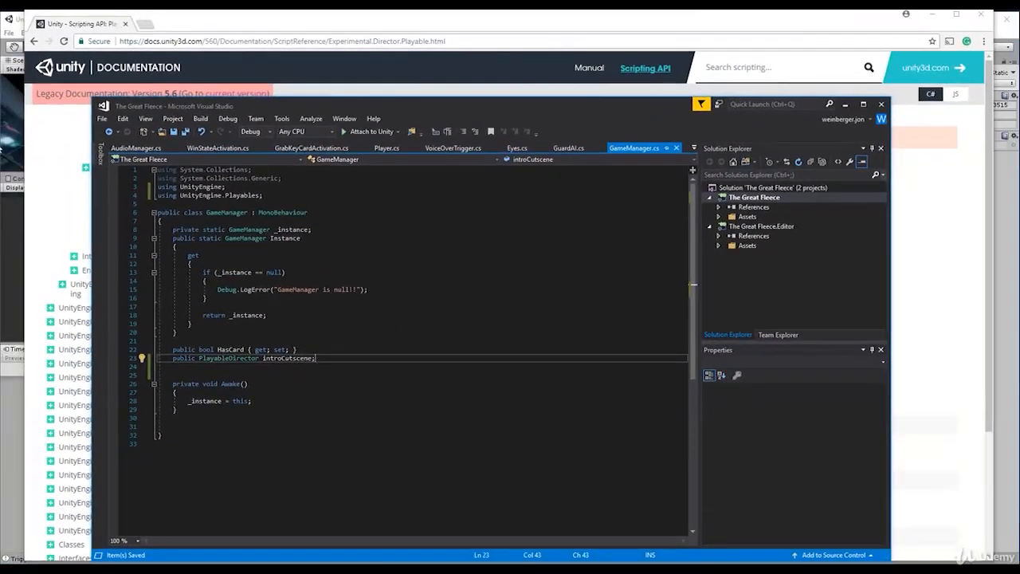
- Switch to Unity, assign Intro_Cutscene to the GameManager's Intro Cutscene field and check the Playable Director it references
click(1, 236)
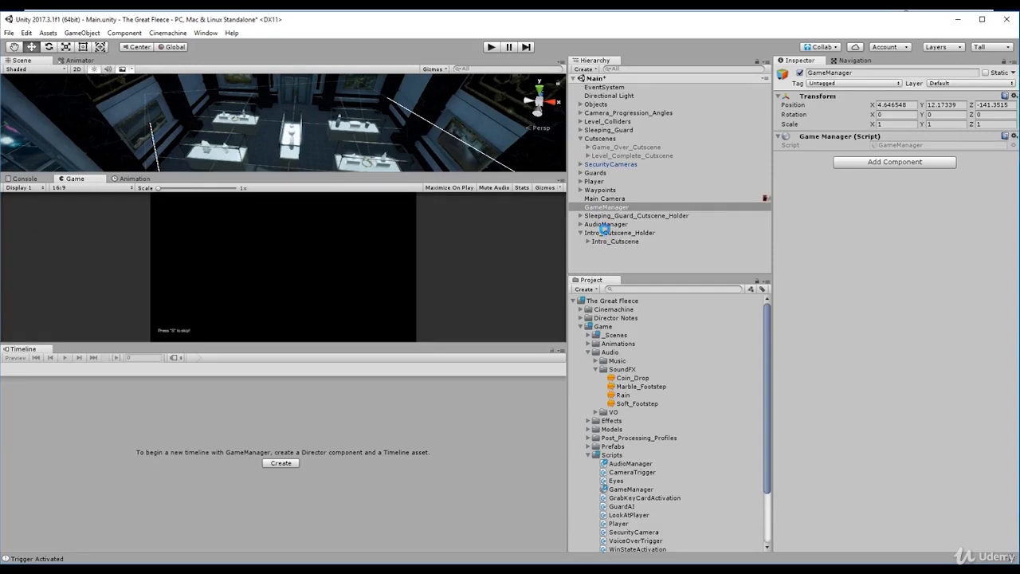
drag(615, 242, 891, 157)
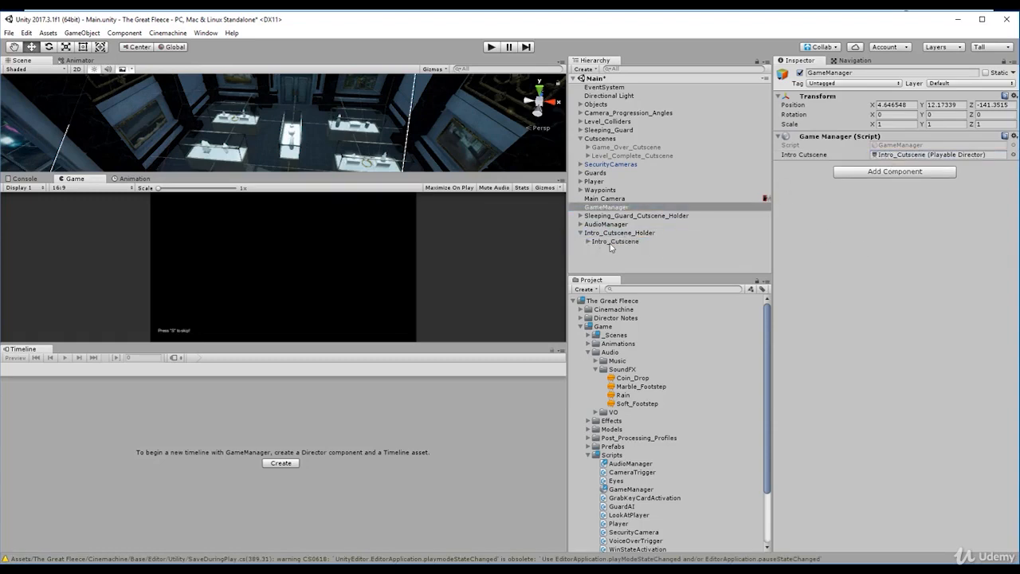
click(620, 233)
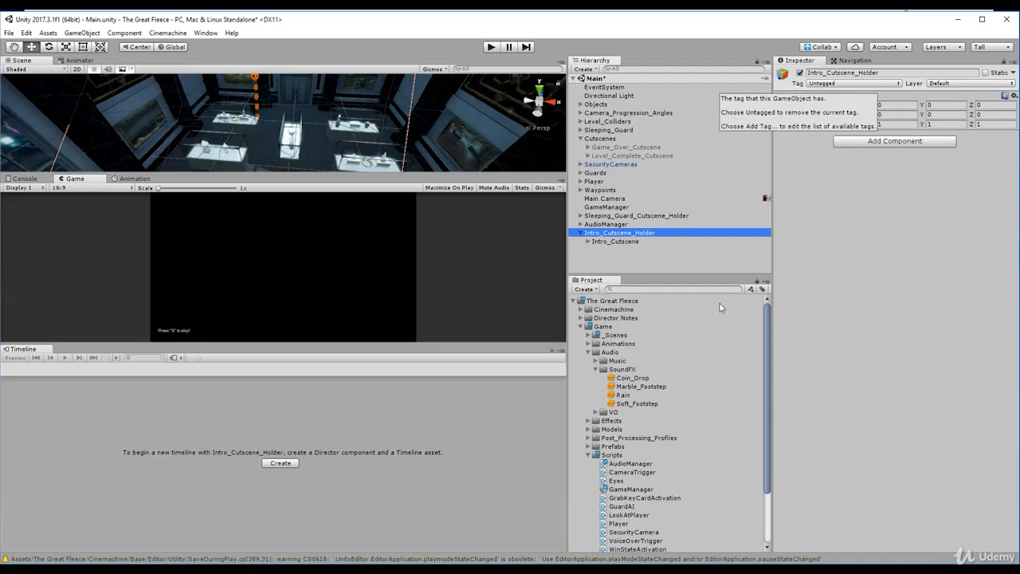
click(809, 272)
click(645, 232)
click(644, 241)
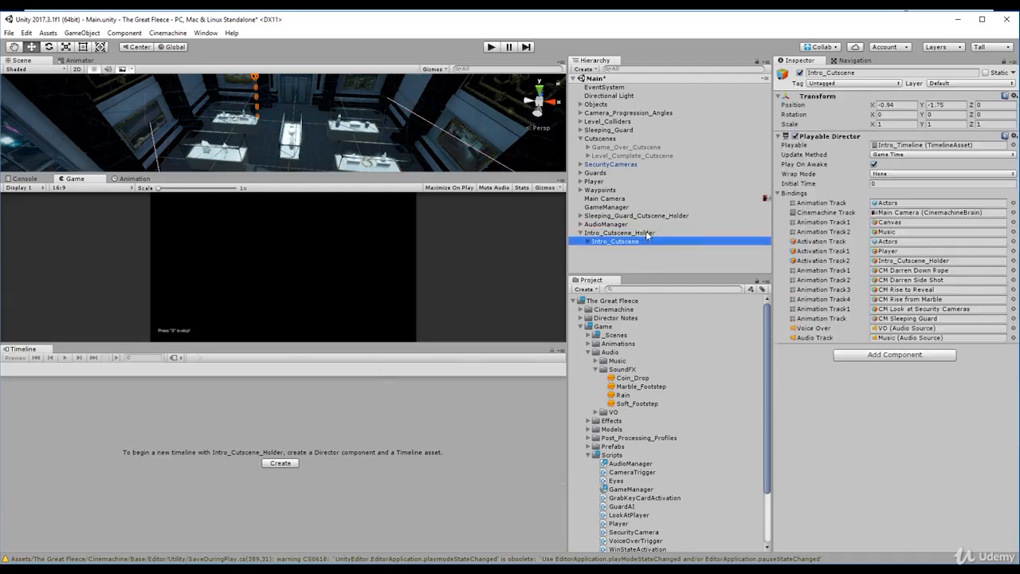
click(632, 207)
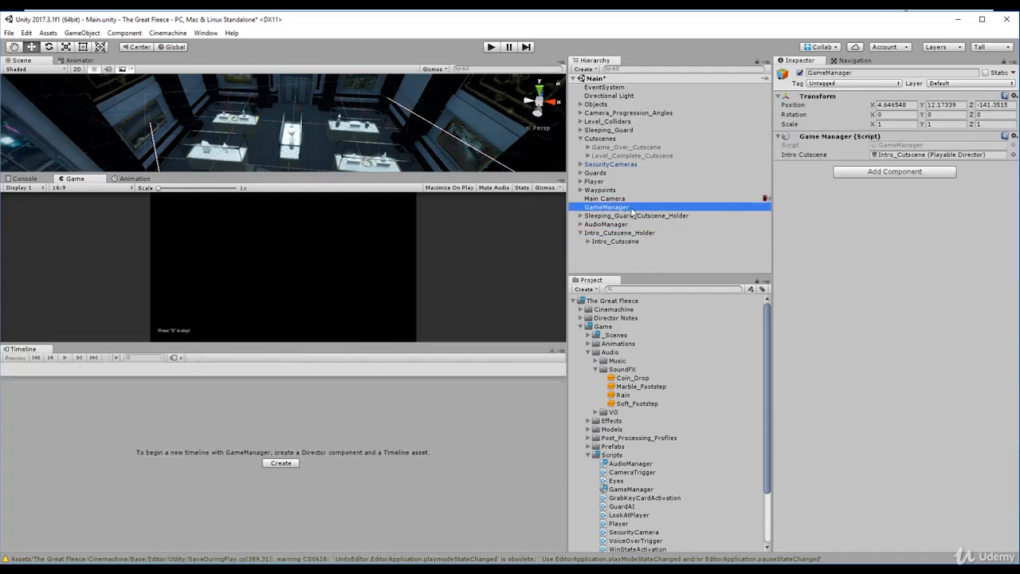
double_click(903, 157)
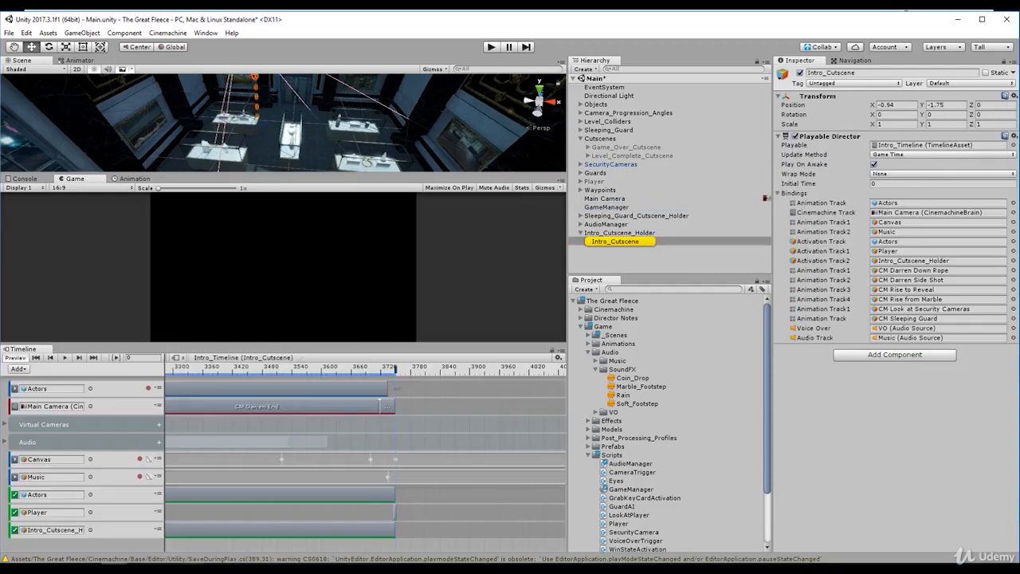
- Switch to Visual Studio and add an empty "public void Update()" method below Awake in GameManager.cs
key(alt+Tab)
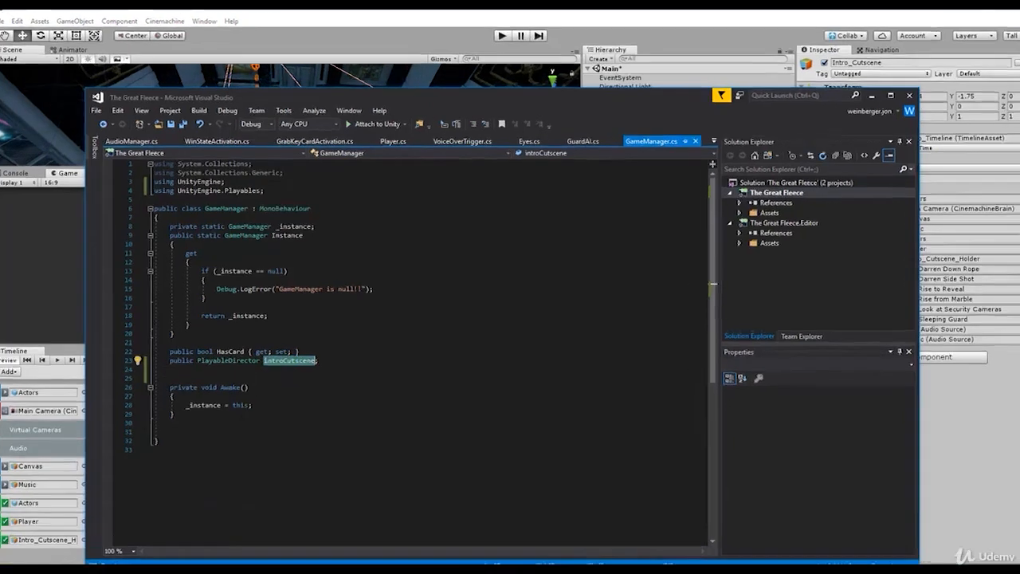
click(221, 410)
key(Return)
key(Return)
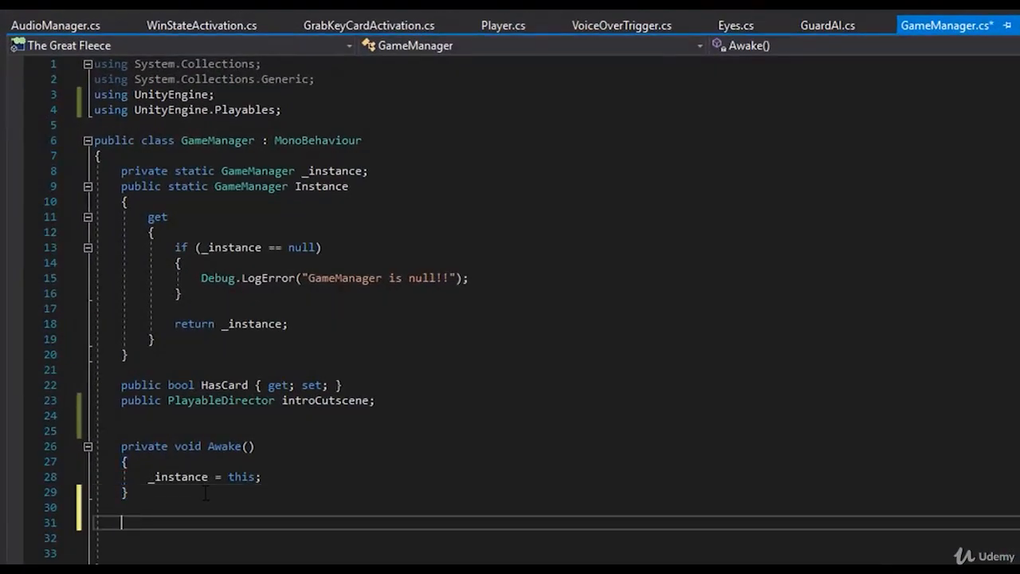
text(public void Update)
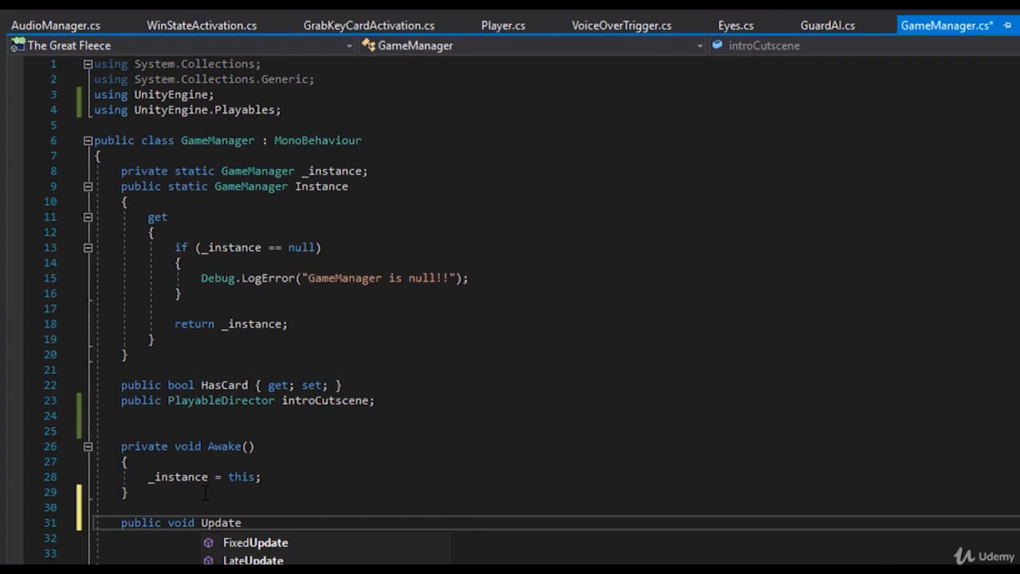
key(Return)
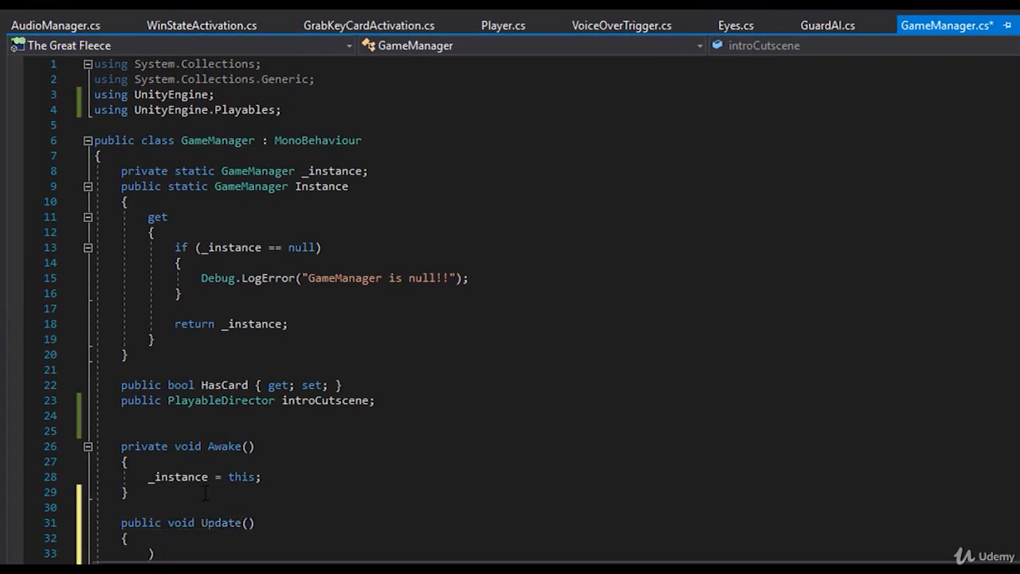
key(BackSpace)
key(BackSpace)
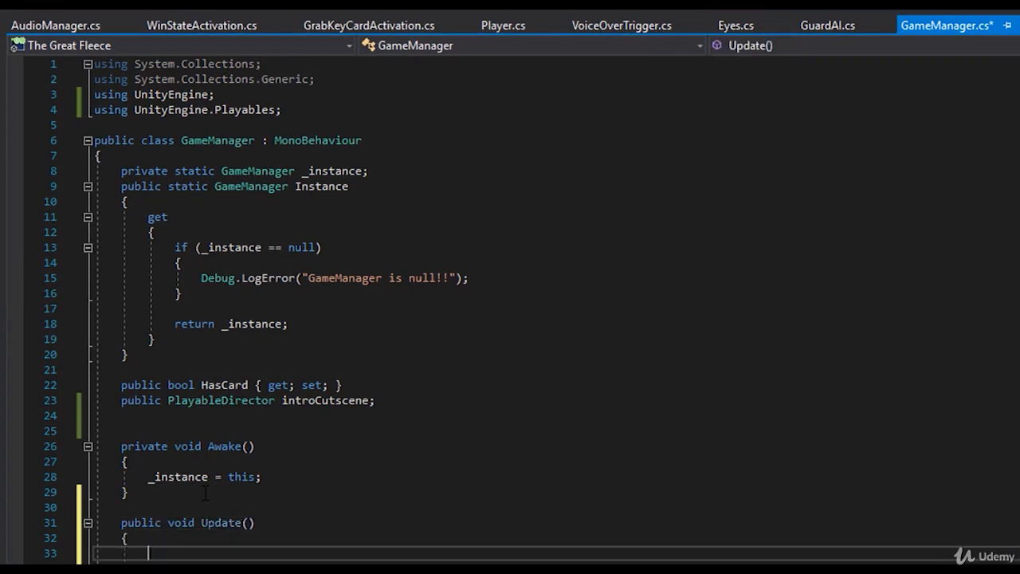
- Add an "if (Input.GetKeyDown(KeyCode.S))" block inside the Update method
text(if (Input.)
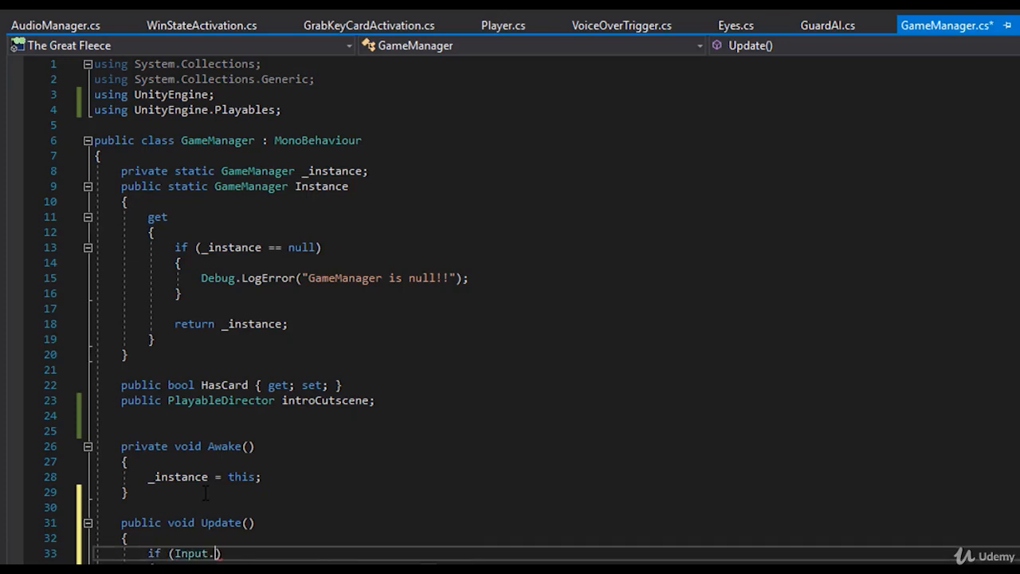
text(getkdy)
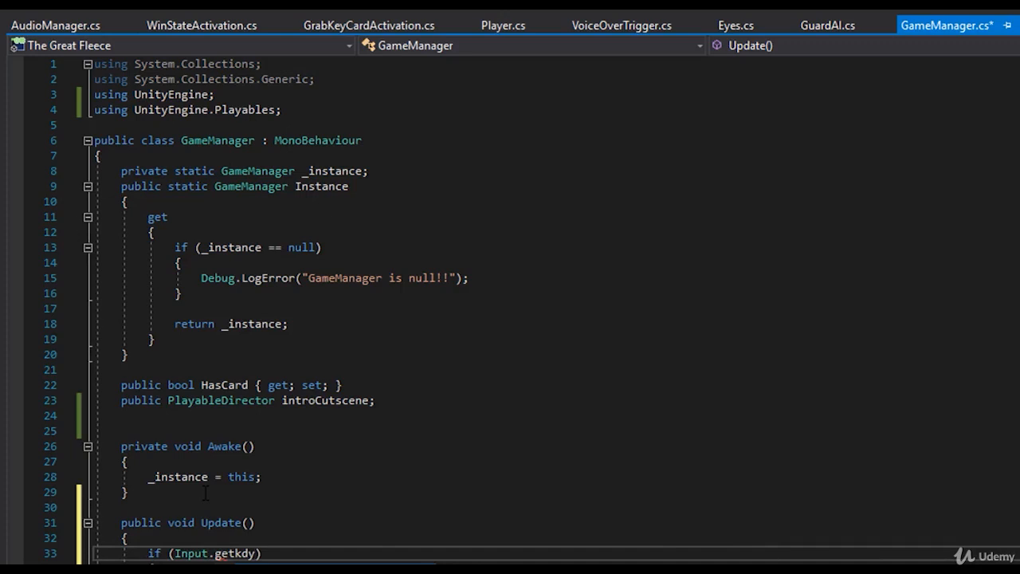
key(Tab)
text((KeyCode)
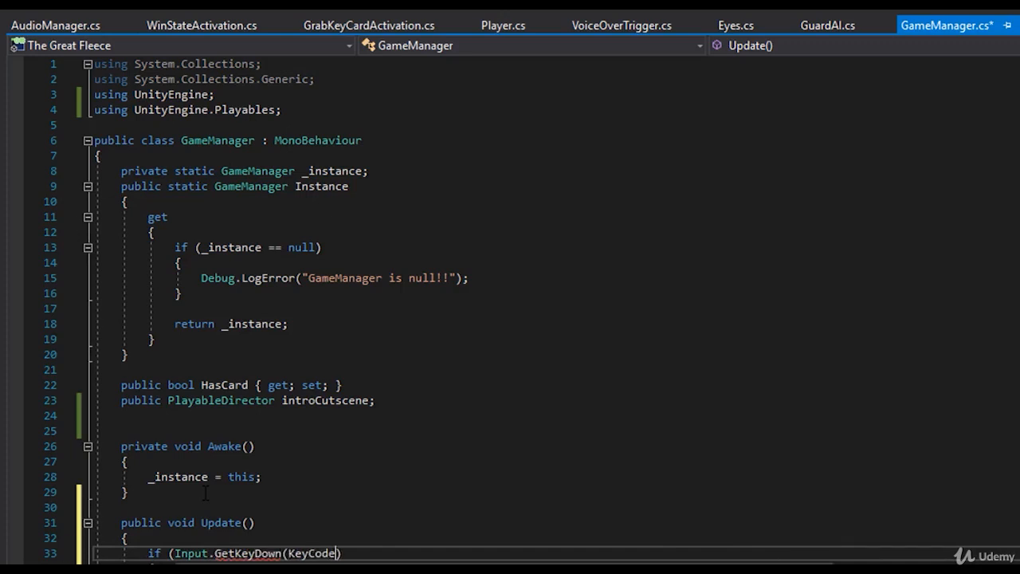
text(.S))
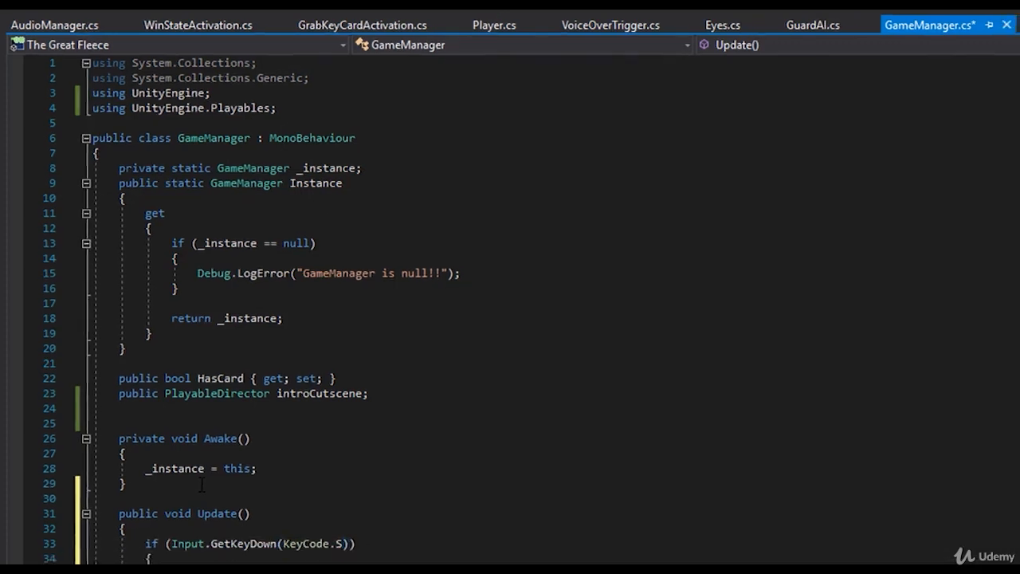
key(Return)
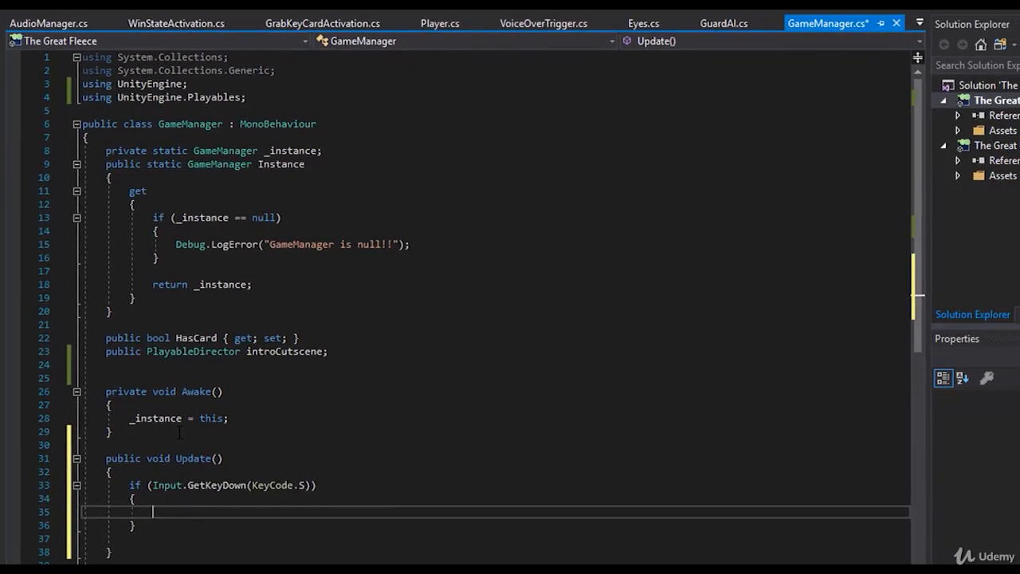
- Call "introCutscene.Stop();" inside the S key condition and save the script
text(cintroc)
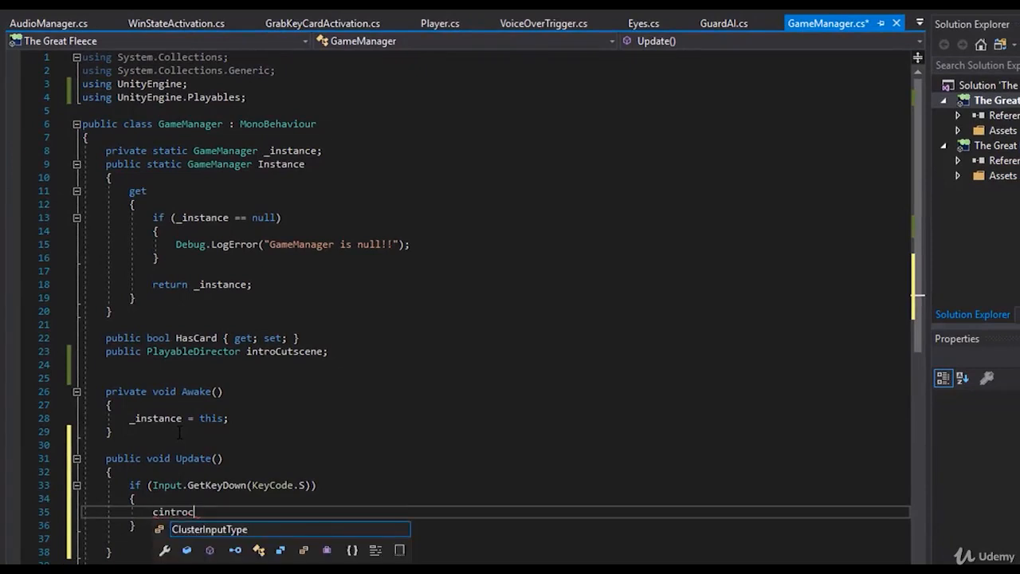
key(BackSpace)
key(BackSpace)
key(BackSpace)
key(BackSpace)
key(BackSpace)
key(BackSpace)
key(BackSpace)
text(intro)
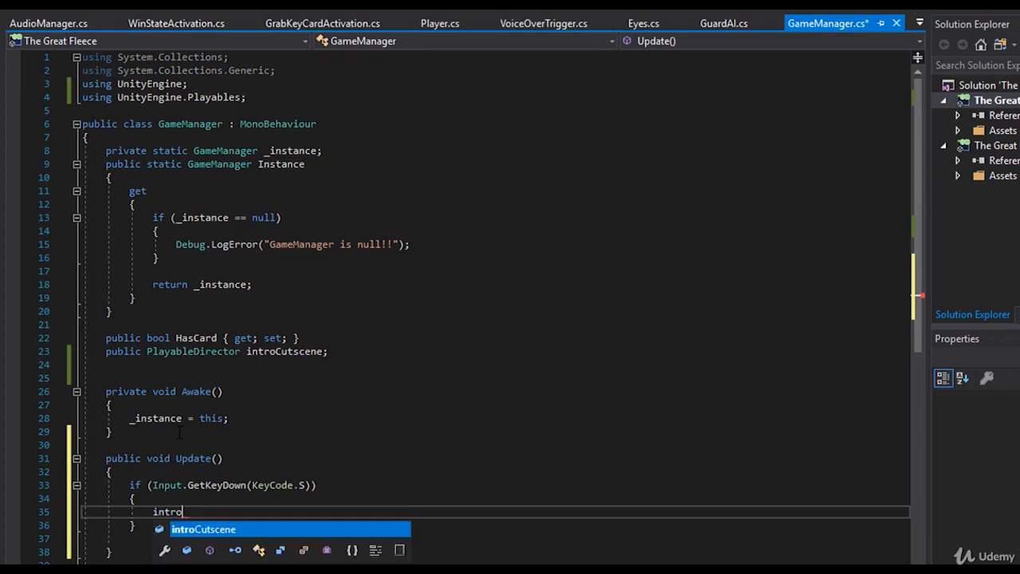
key(Tab)
text(.sto)
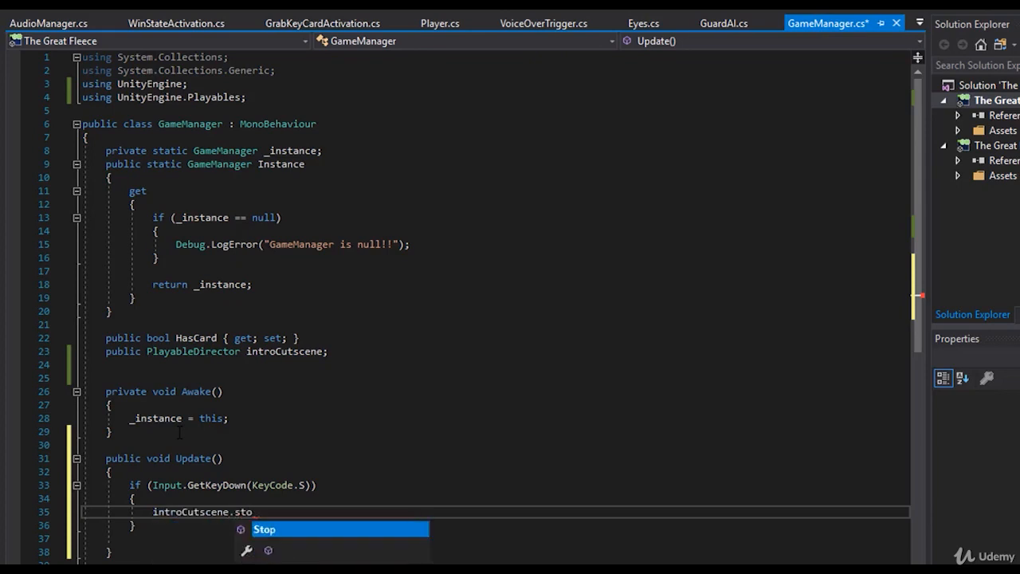
key(Tab)
text(();)
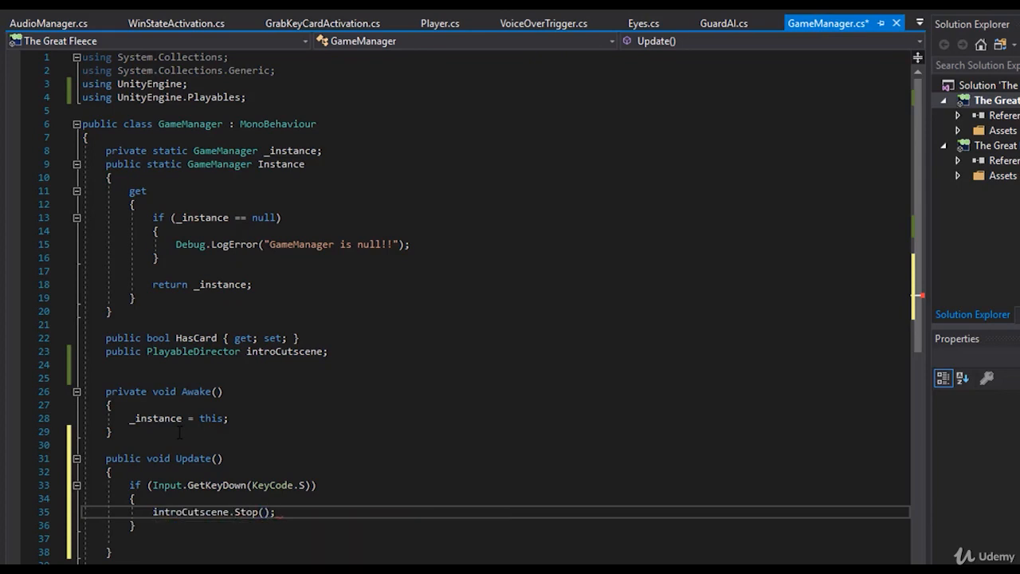
key(ctrl+s)
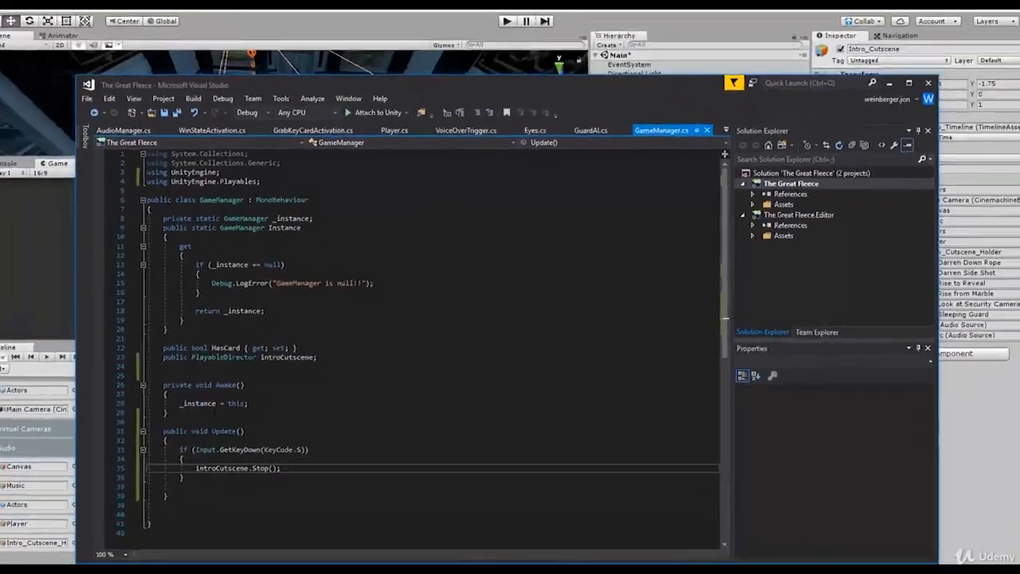
- Switch to Unity, run the scene to test stopping the intro cutscene with the S key, and exit play mode
click(936, 428)
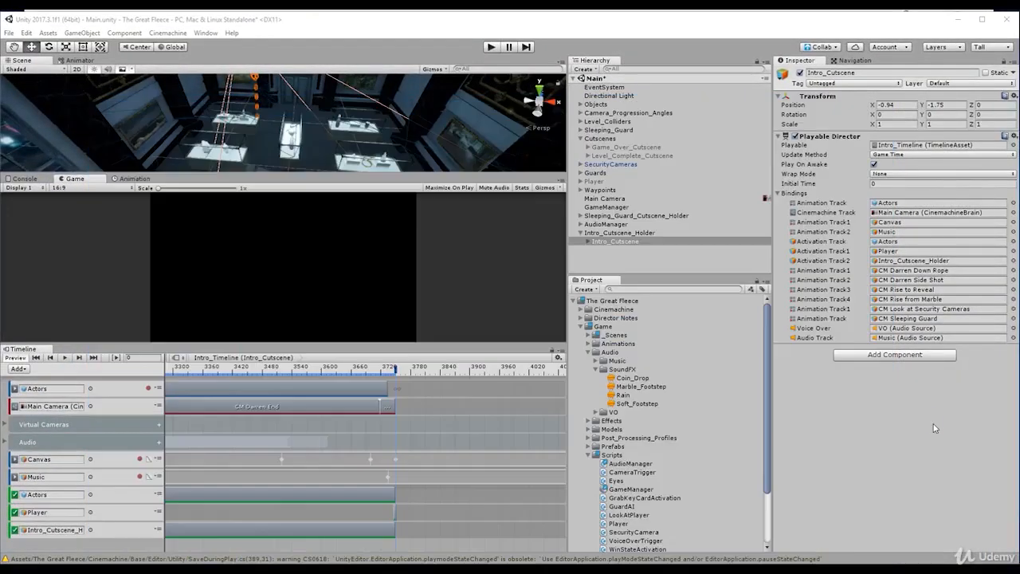
click(492, 47)
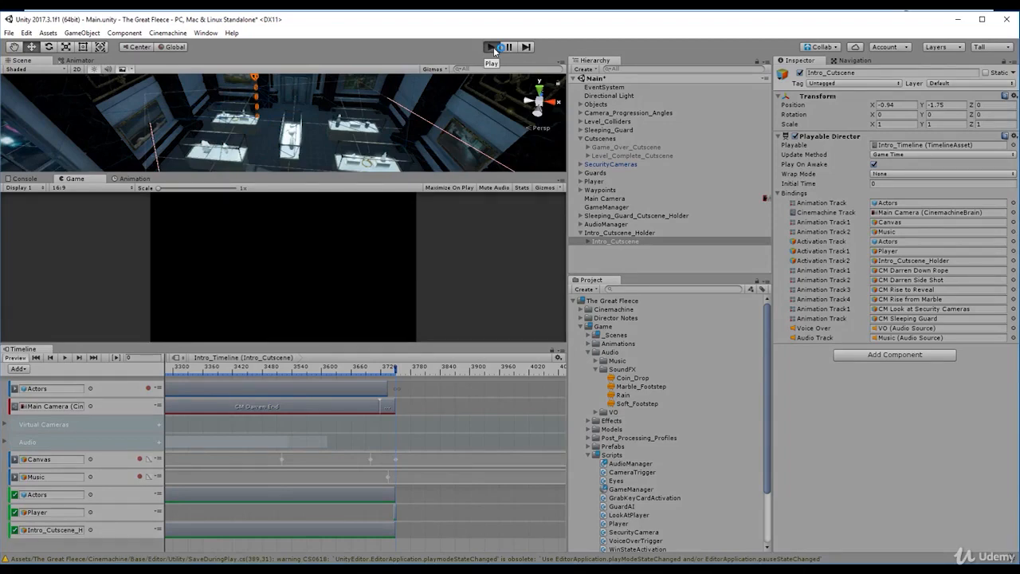
click(492, 47)
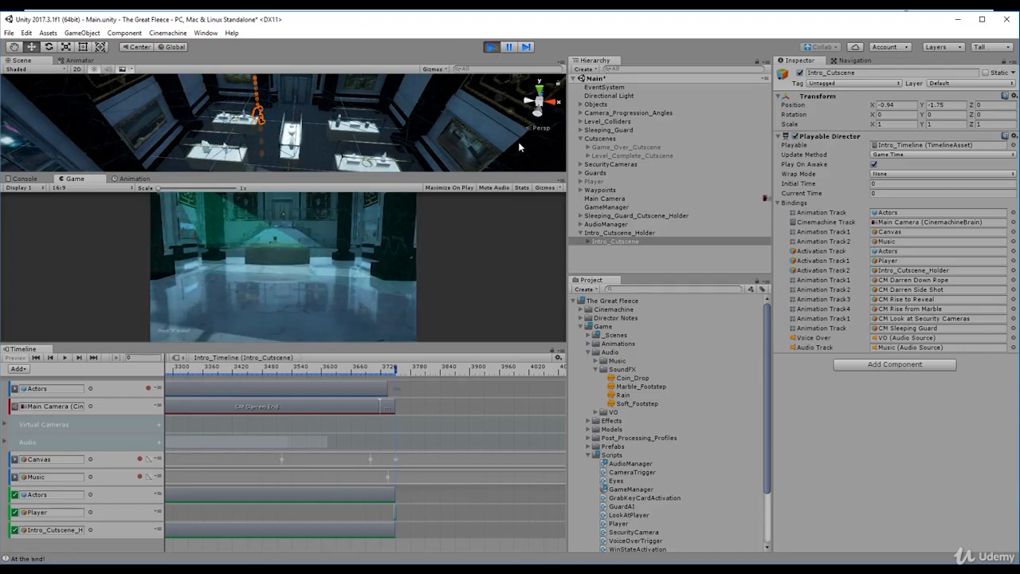
click(490, 47)
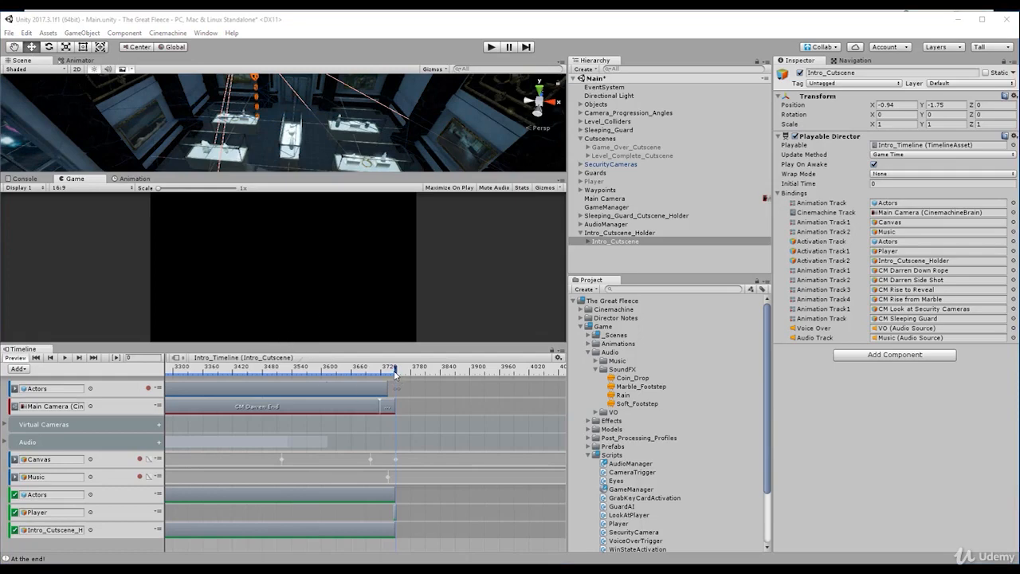
- Show the Intro_Timeline ruler in seconds instead of frames and move the playhead to 1:01:20, just before the cutscene's end
drag(394, 372, 363, 375)
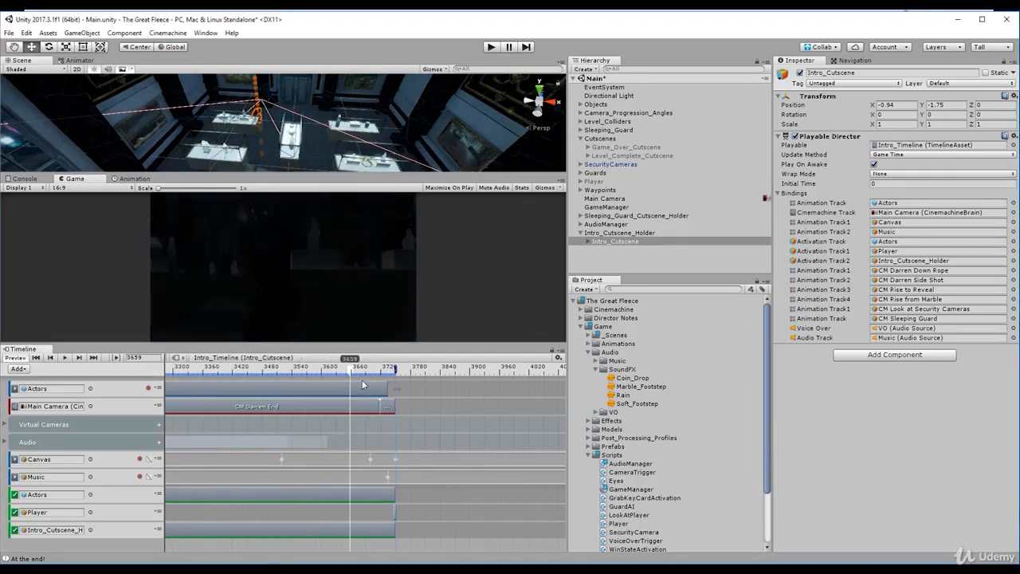
click(558, 358)
click(575, 371)
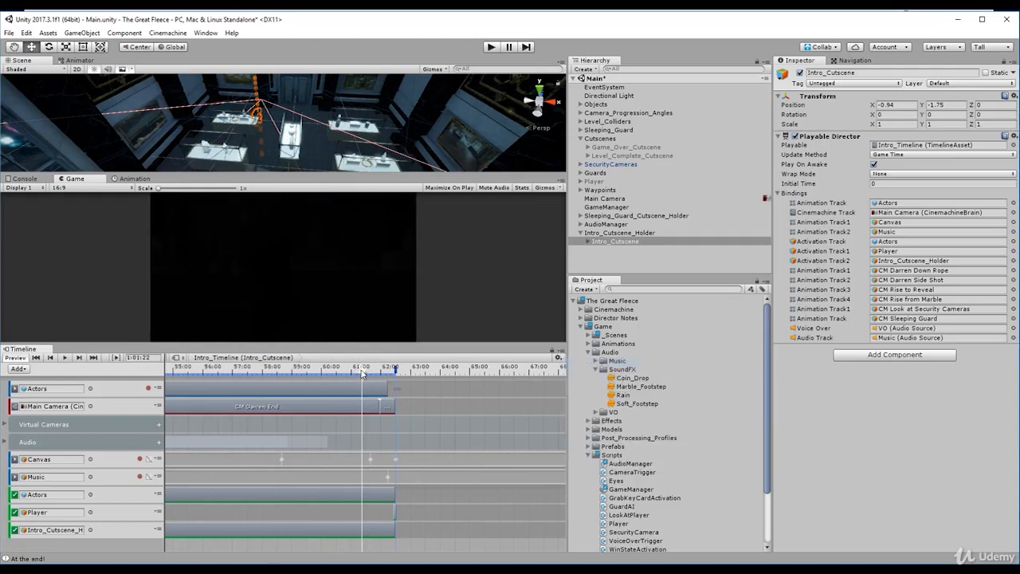
mouse_move(363, 375)
mouse_down()
mouse_move(391, 380)
mouse_move(336, 381)
mouse_move(361, 390)
mouse_up()
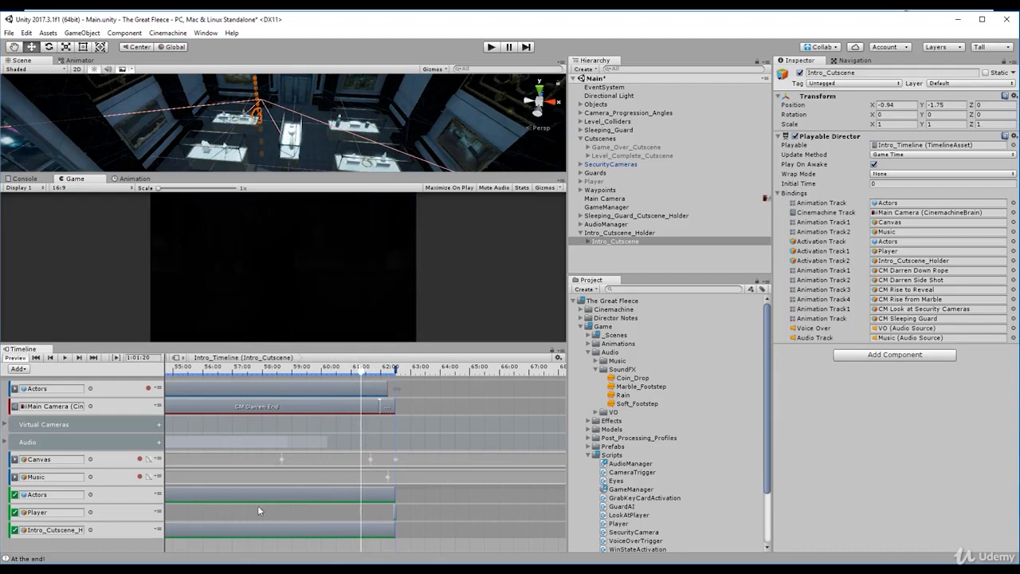
- Switch to the browser and search the Unity Scripting API for "playable director"
click(134, 542)
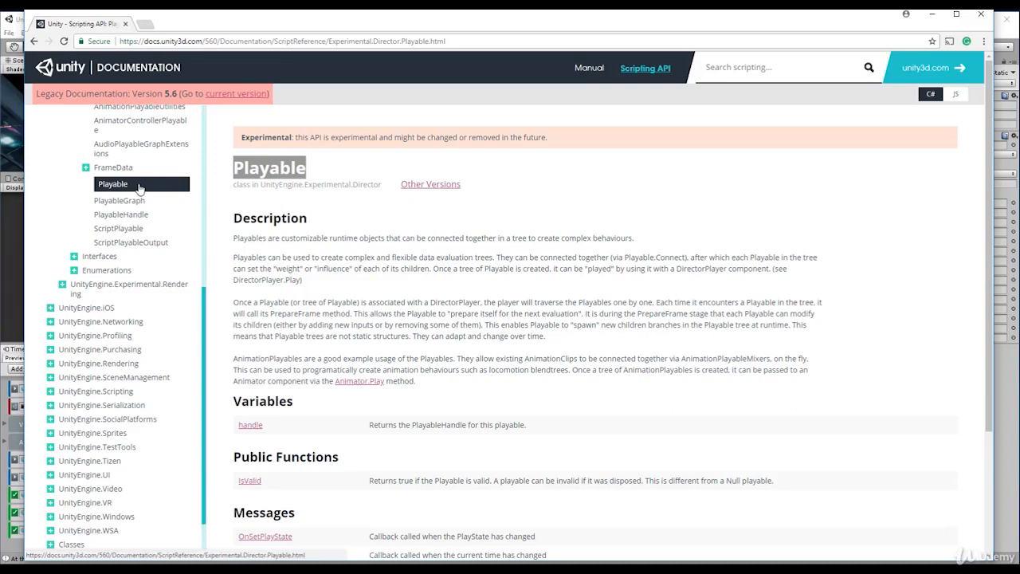
click(758, 70)
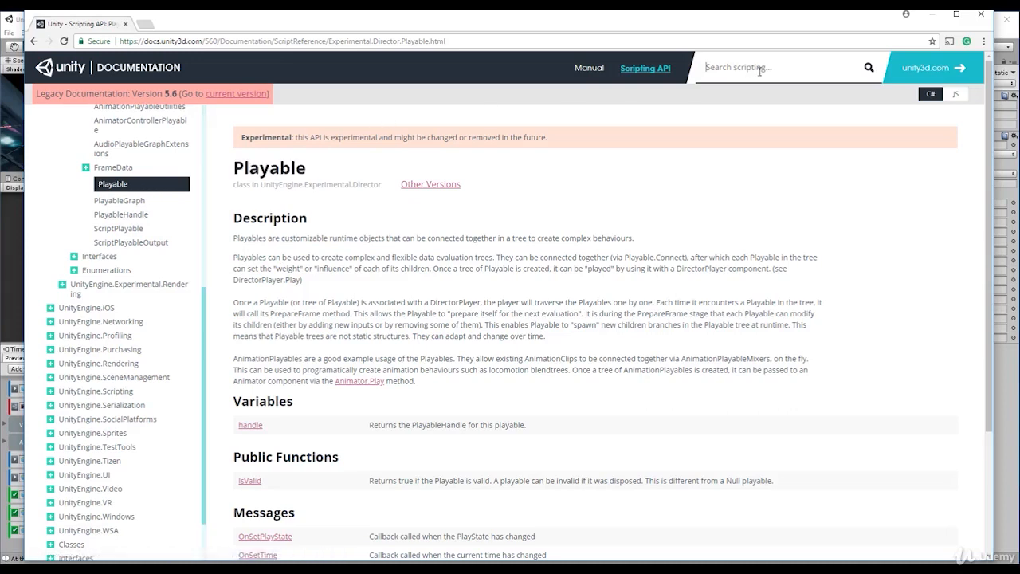
text(playable director)
key(Return)
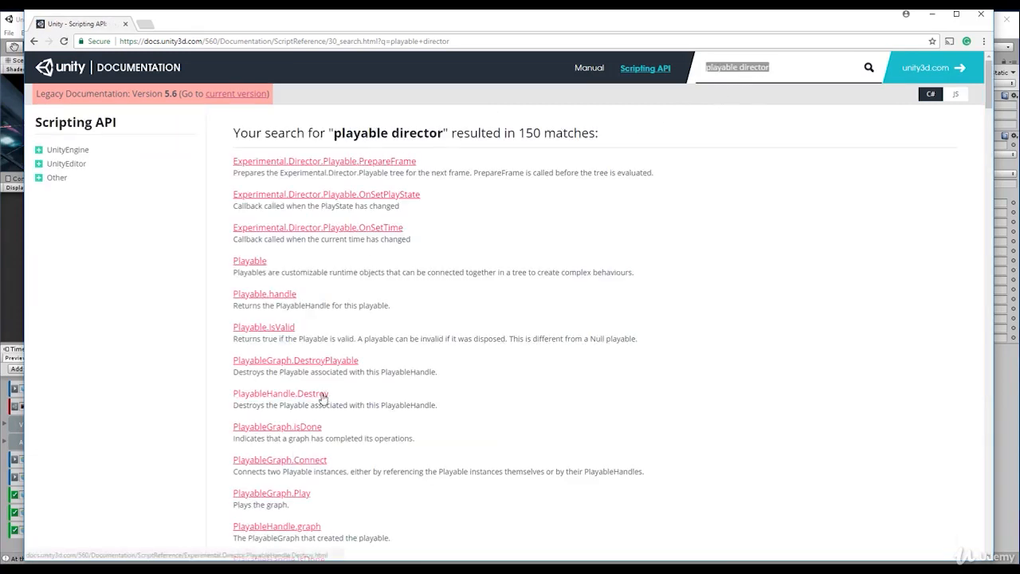
- Search the web for "playable director unity" and open the PlayableDirector page of the Scripting API
click(330, 40)
text(playable director unity)
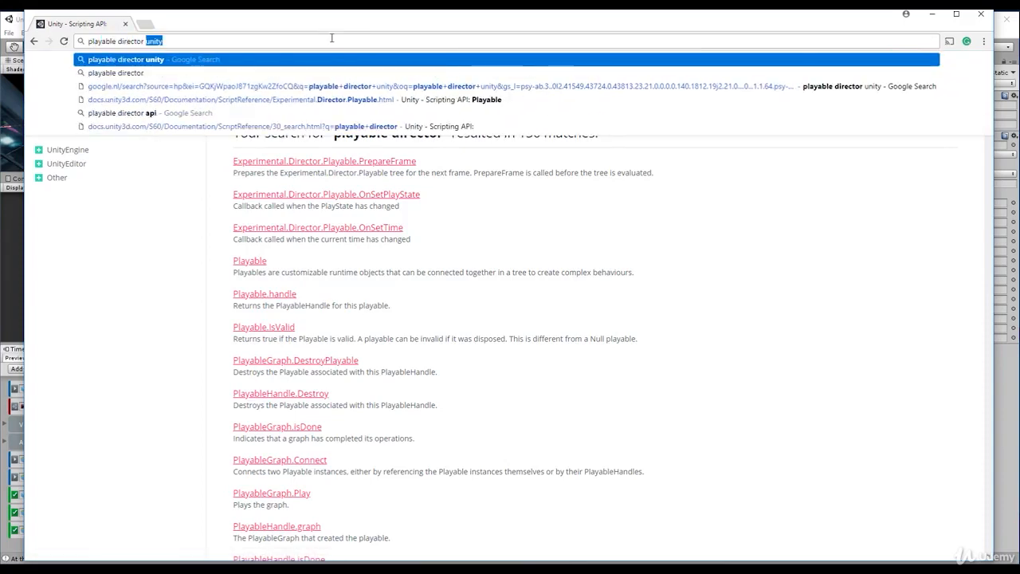
key(Return)
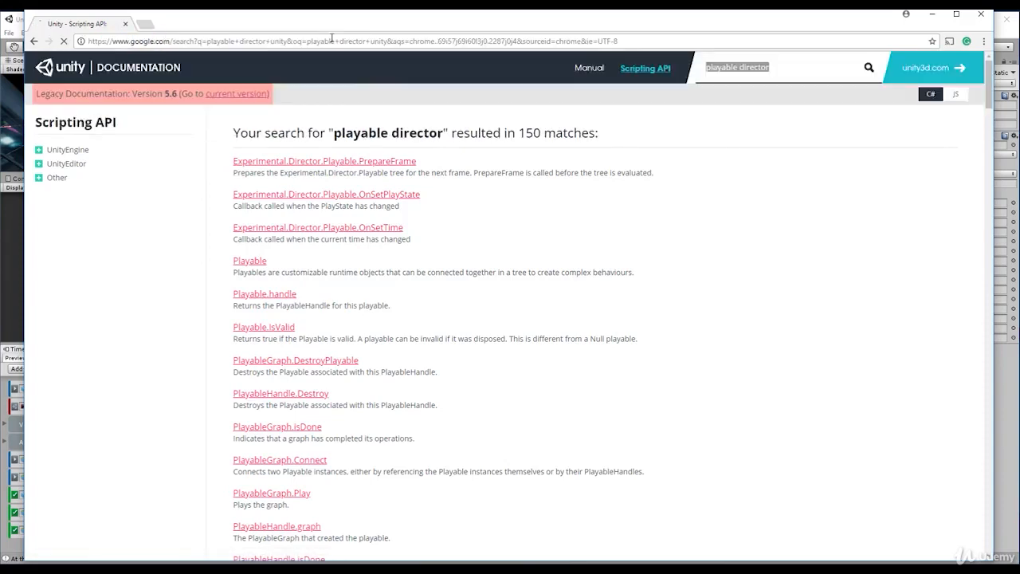
click(185, 152)
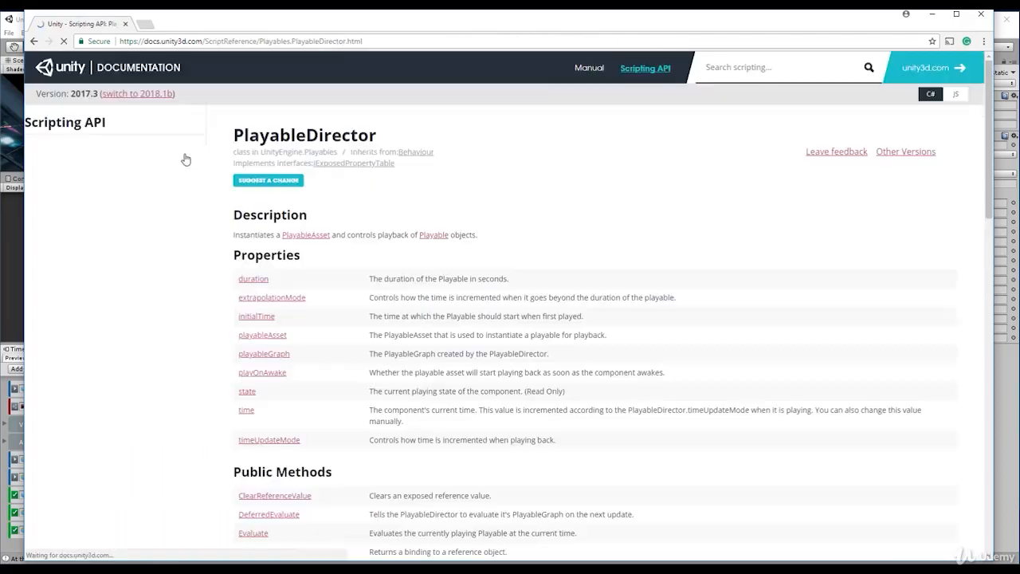
- Examine PlayableDirector's public methods, highlighting the start of the Play description, and look through its inherited members
scroll(263, 263, down, 5)
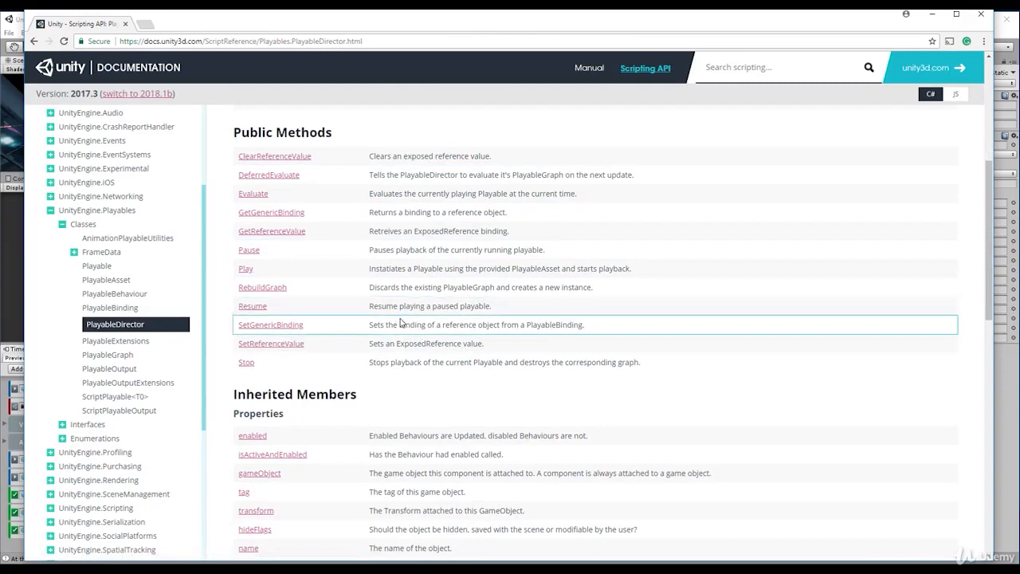
double_click(395, 269)
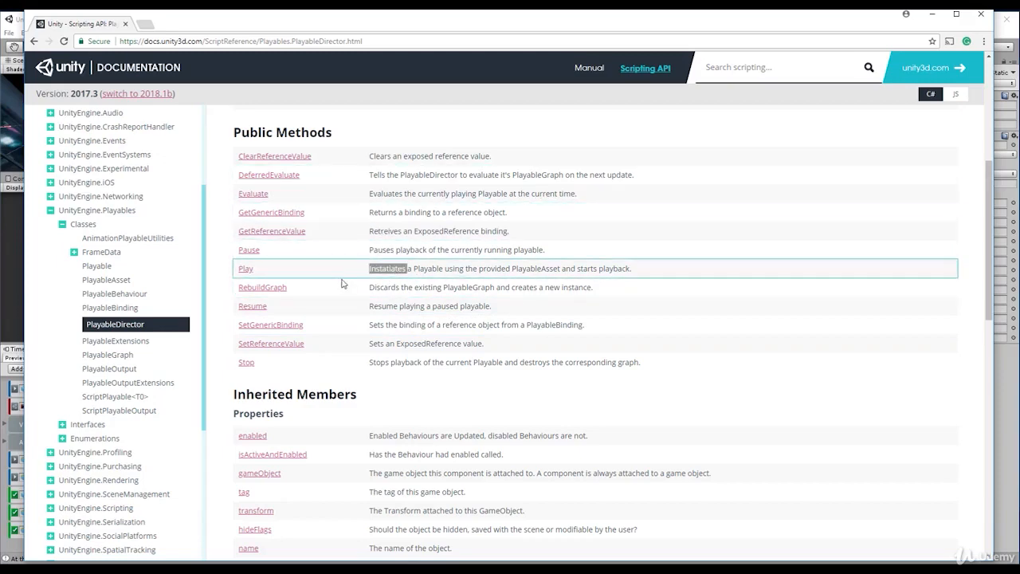
scroll(295, 307, down, 2)
scroll(295, 307, down, 2)
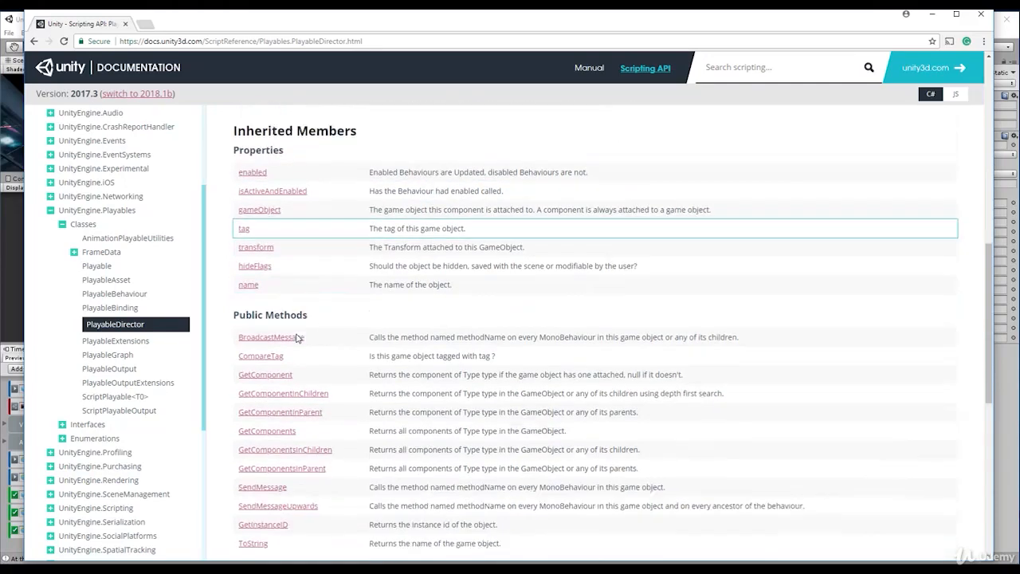
scroll(311, 327, down, 4)
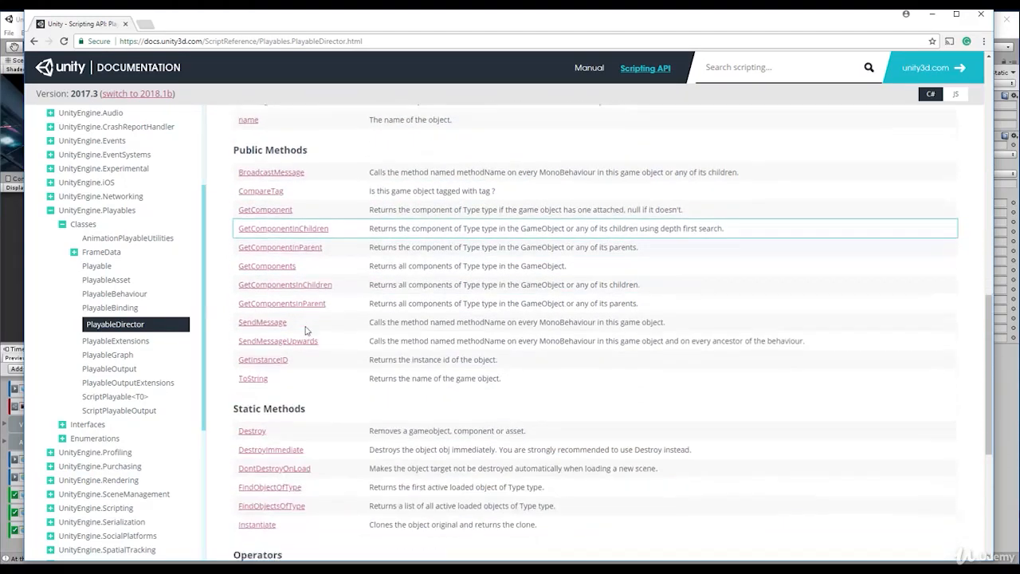
scroll(311, 331, up, 8)
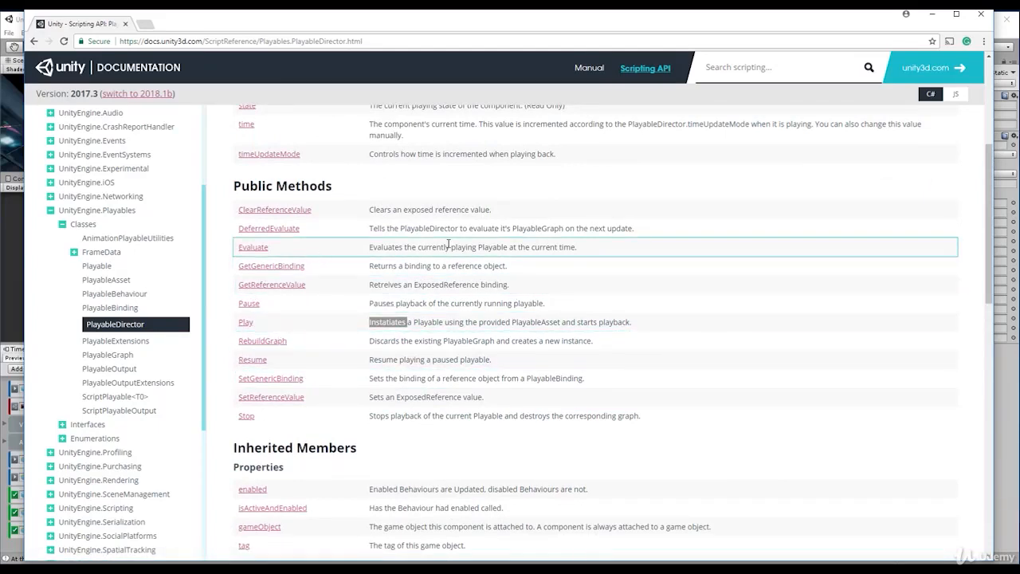
- Return to the PlayableDirector properties and highlight the description of the time property
scroll(446, 246, up, 1)
scroll(449, 248, up, 1)
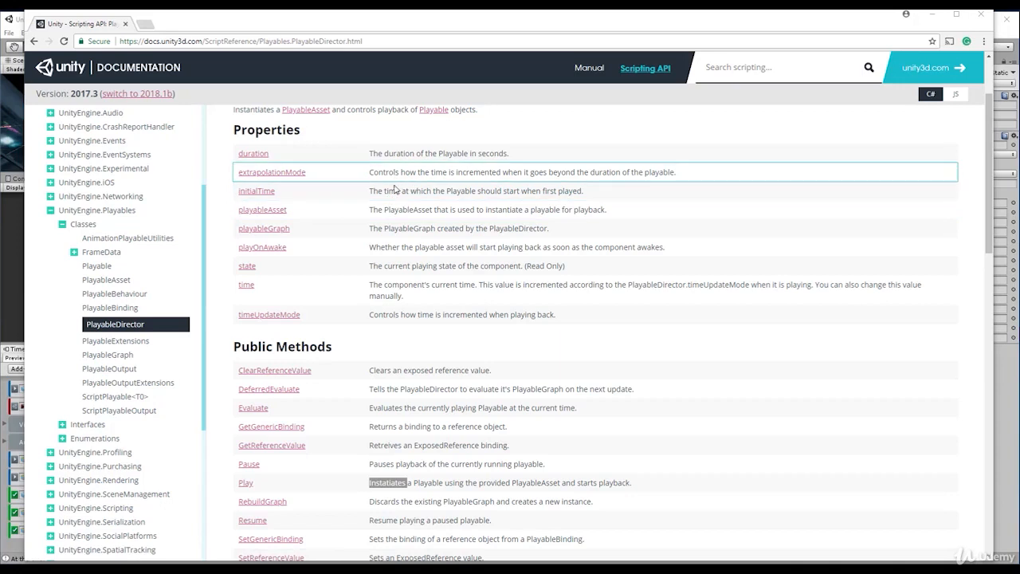
click(395, 290)
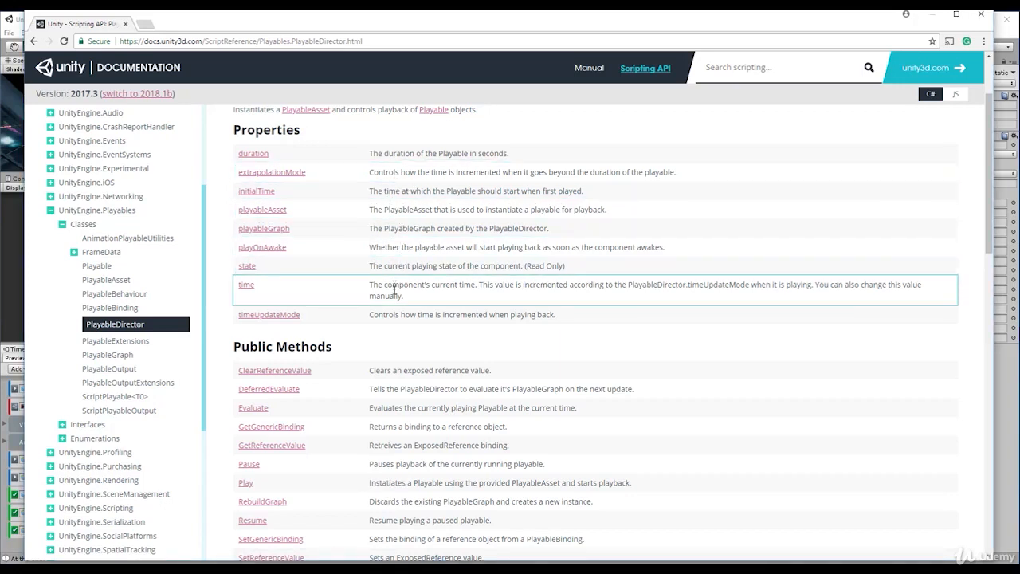
drag(408, 298, 373, 293)
click(393, 286)
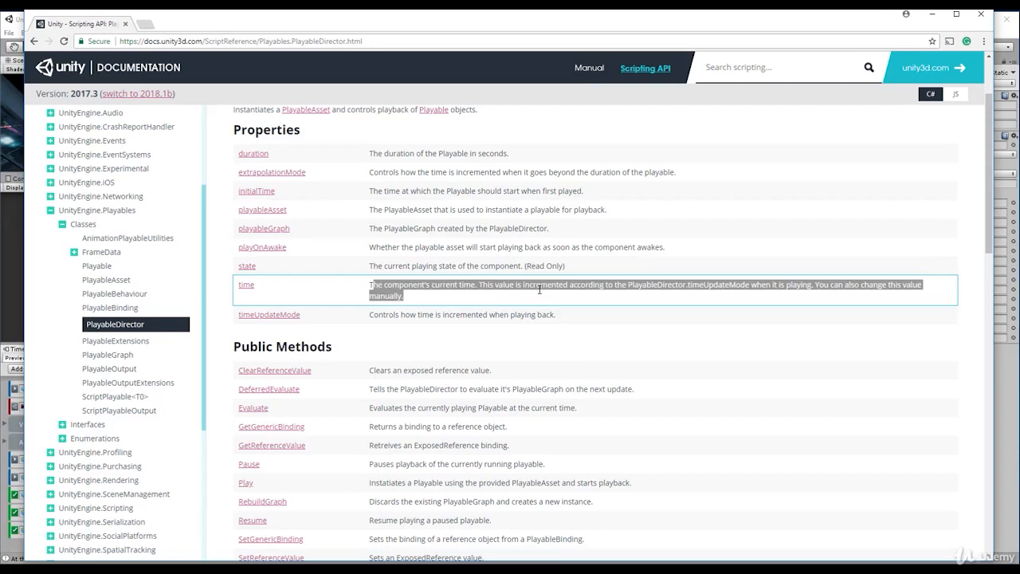
- Check the PlayableDirector.time reference page, then in Visual Studio replace the Stop call with introCutscene.time = 60.0f; and save GameManager
click(247, 286)
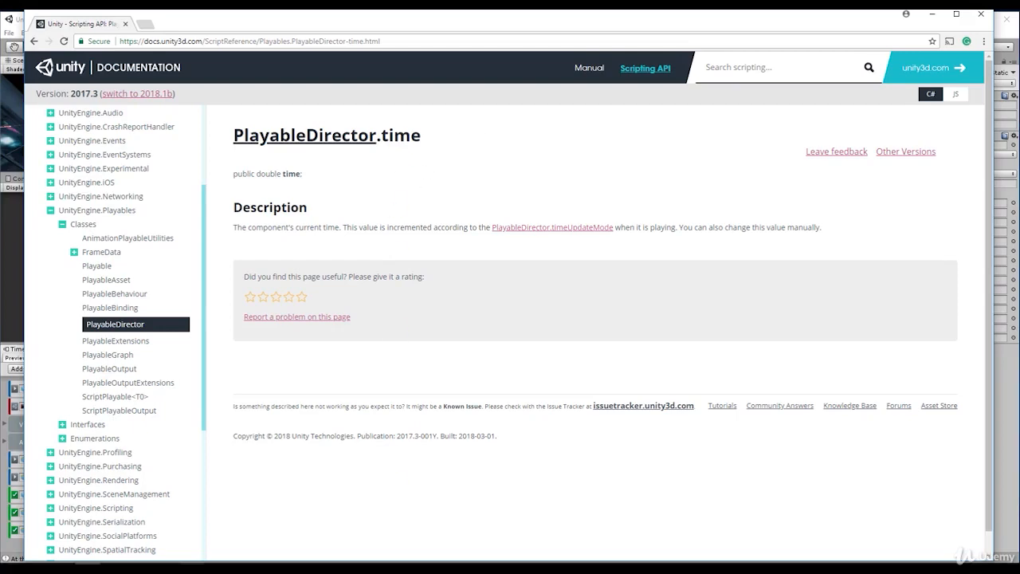
click(192, 563)
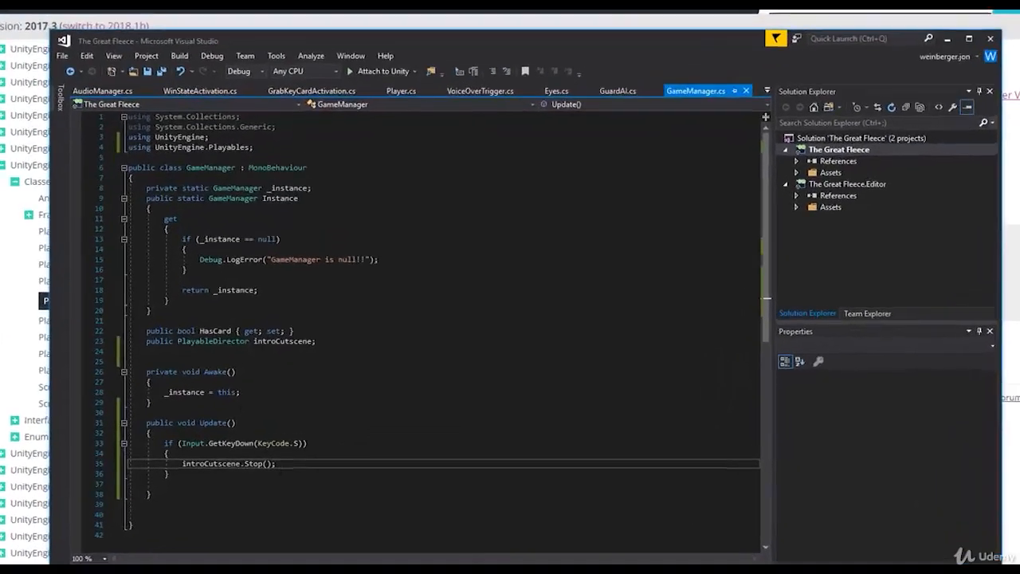
key(BackSpace)
key(BackSpace)
key(BackSpace)
key(BackSpace)
key(BackSpace)
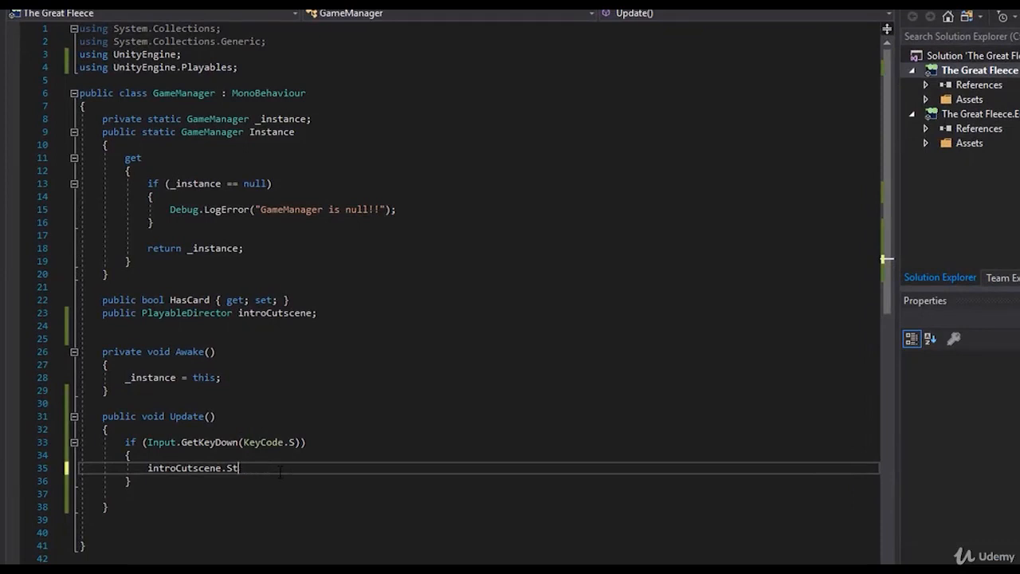
text(.time)
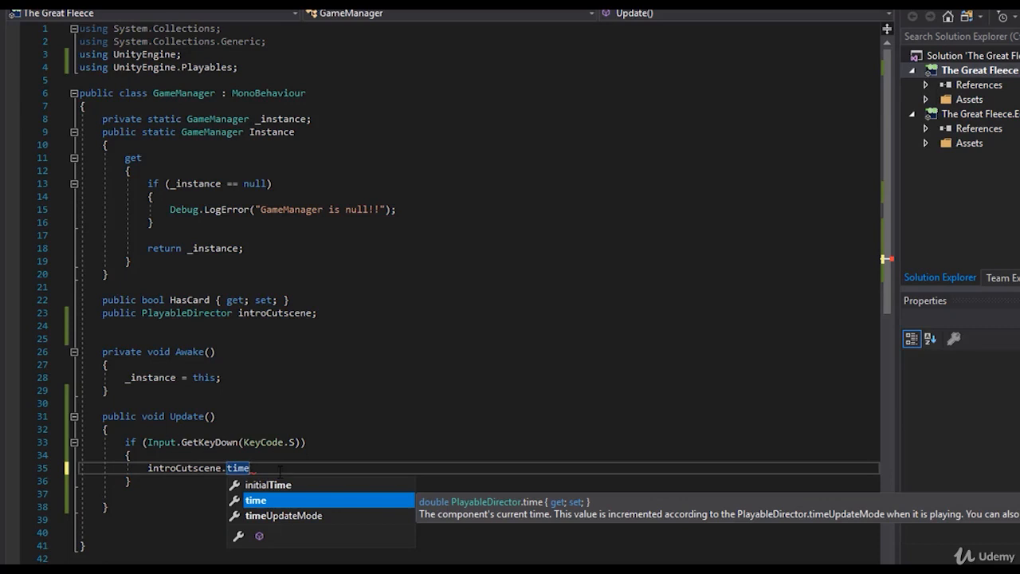
key(Escape)
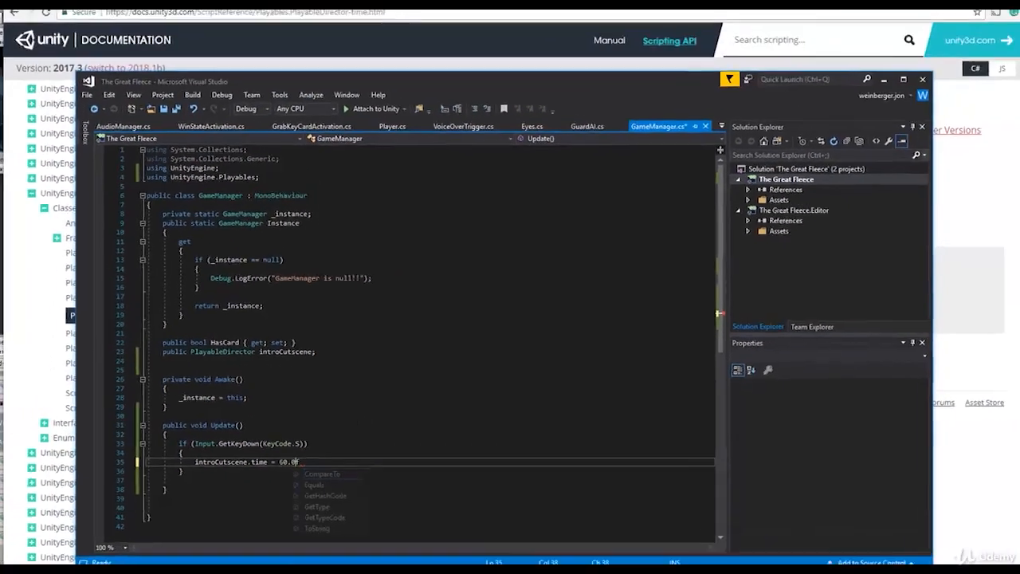
text(;)
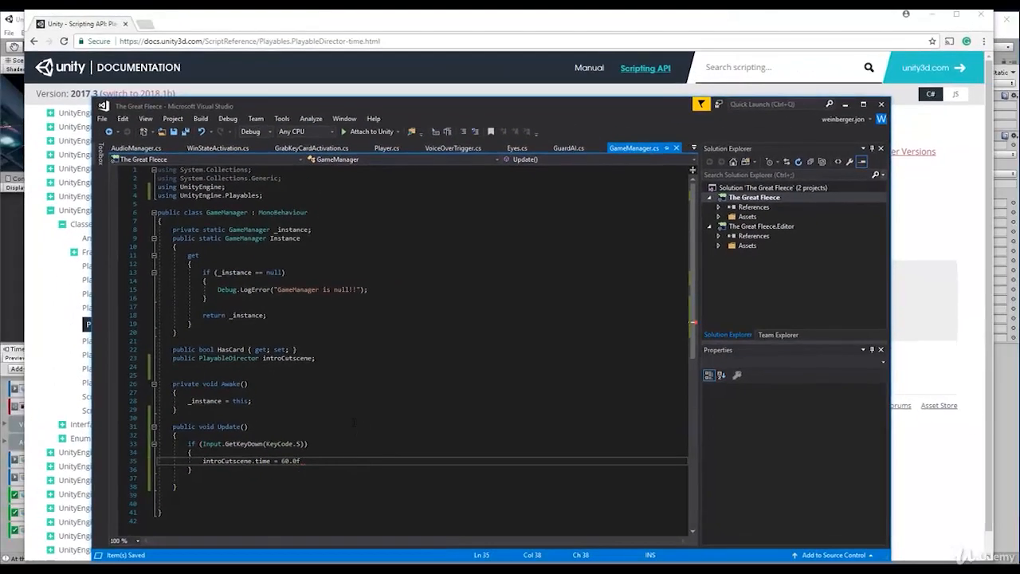
key(ctrl+s)
- Switch to Unity and run the game to test skipping the intro cutscene
click(2, 265)
click(492, 47)
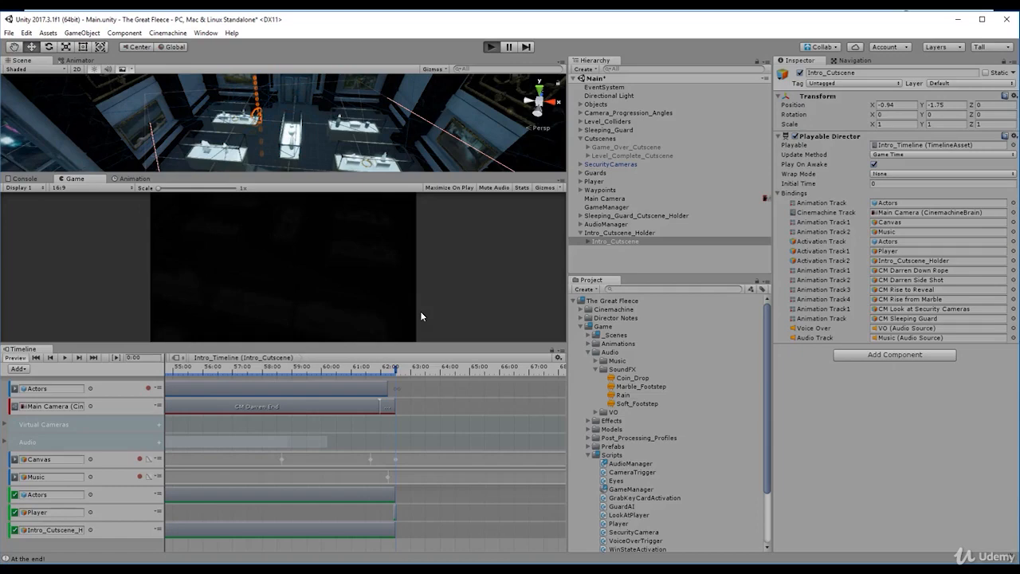
key(ctrl+p)
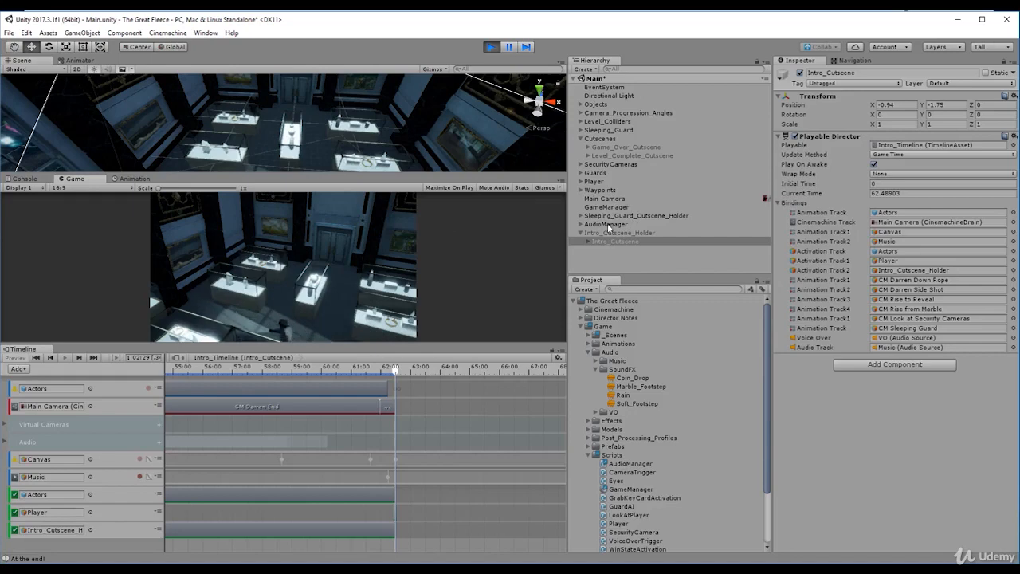
- Inspect the Audio Source of AudioManager's Music child during the playtest, test player movement in the game, and end the run
click(609, 224)
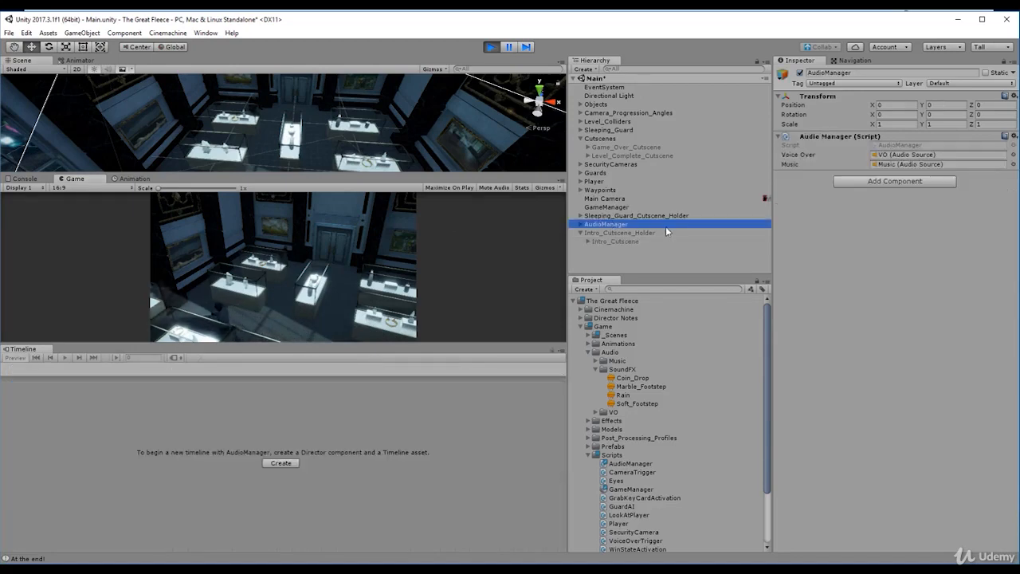
key(Right)
click(660, 231)
key(Down)
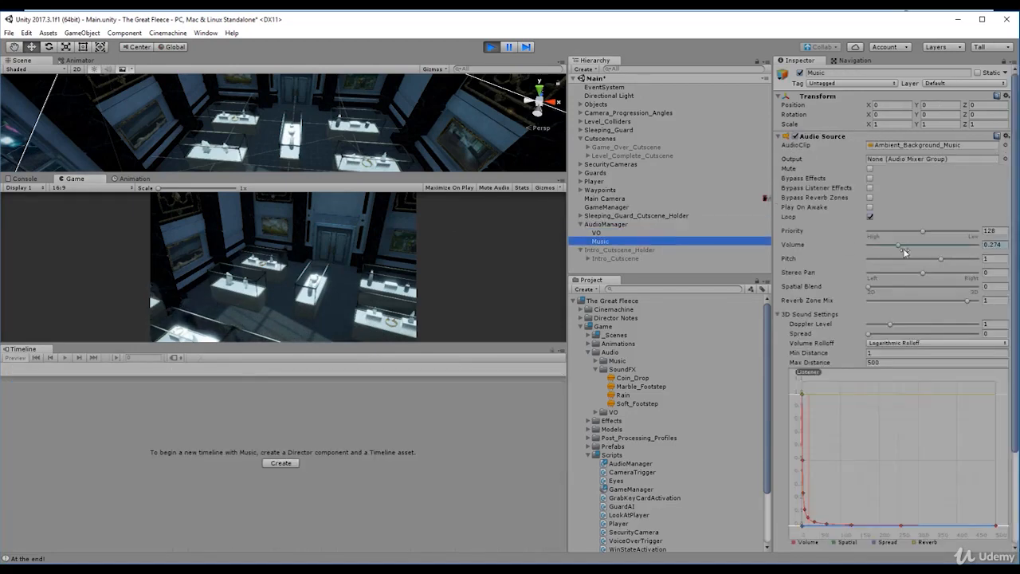
click(285, 302)
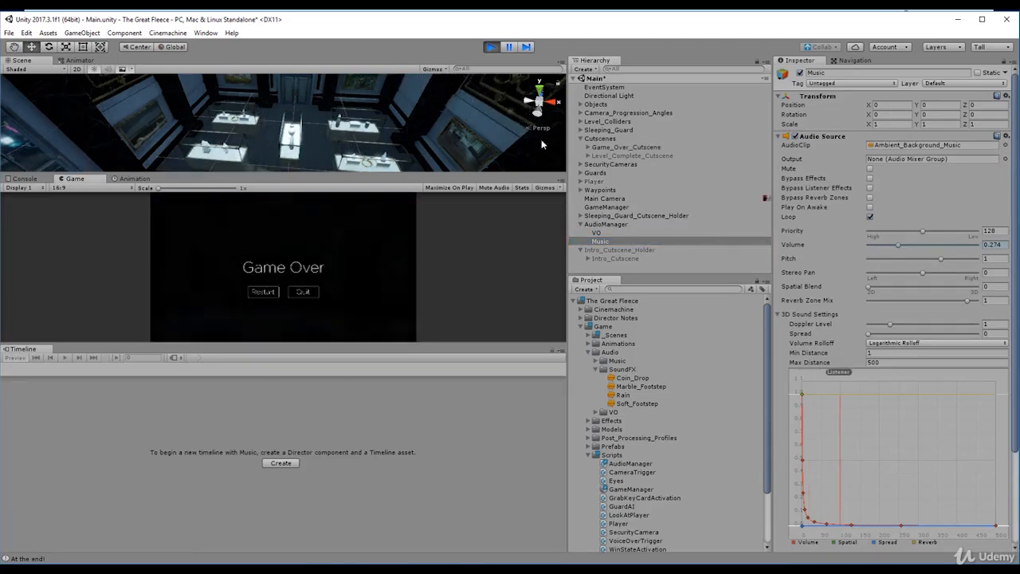
click(491, 46)
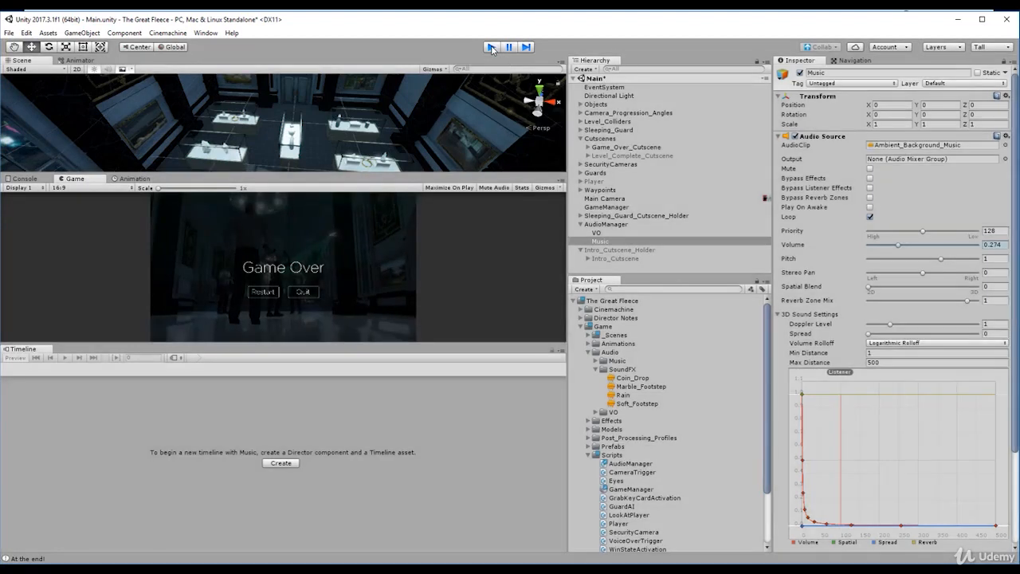
- Run the game again, try a Music volume of 0.402, and locate the assigned audio clip in the project before stopping
click(490, 47)
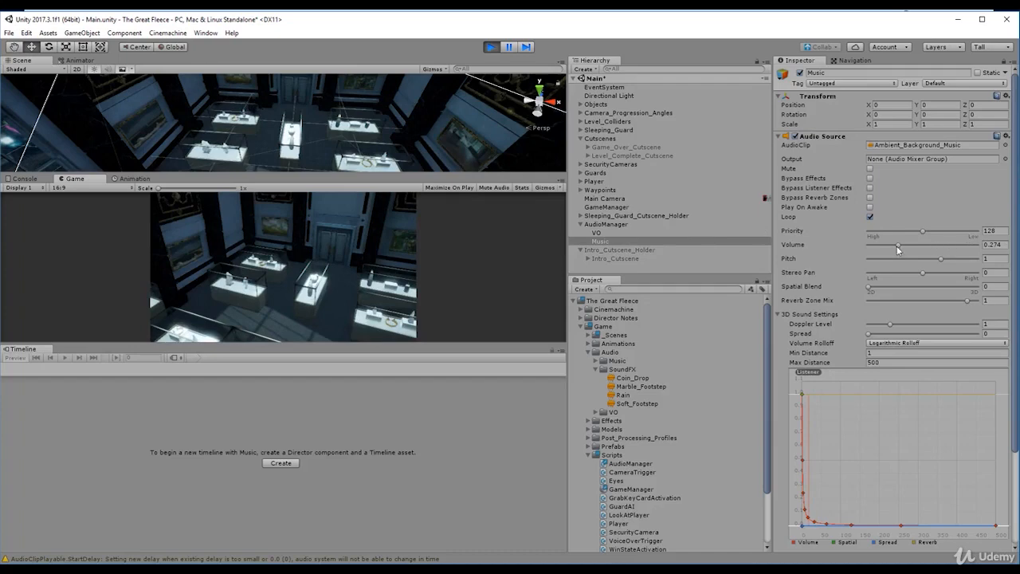
mouse_move(906, 251)
mouse_down()
mouse_move(984, 249)
mouse_move(912, 247)
mouse_up()
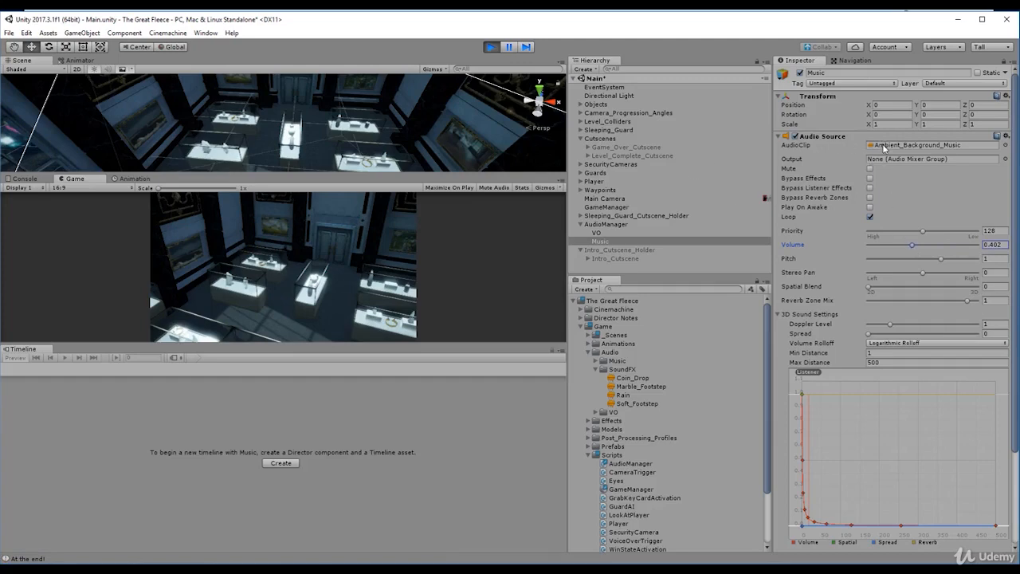
click(883, 146)
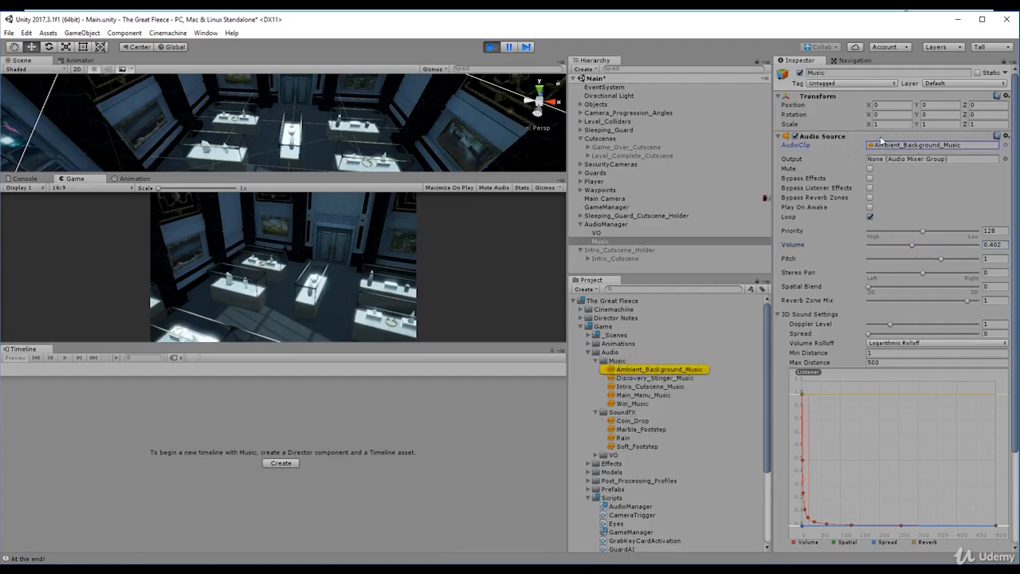
click(494, 55)
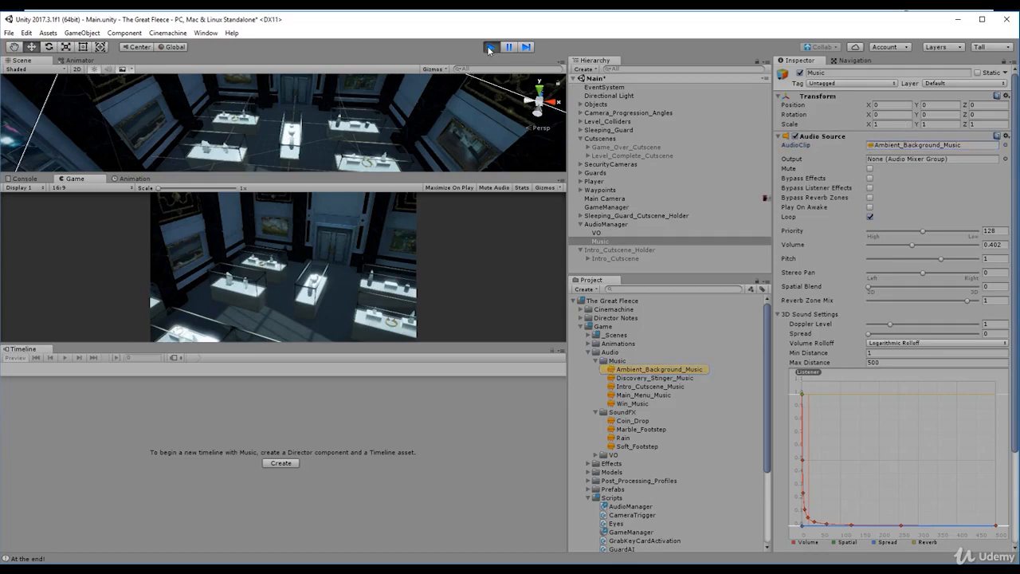
- Switch to Visual Studio, declare a public AudioSource named music below voiceOver in AudioManager.cs, and save the script
key(alt+Tab)
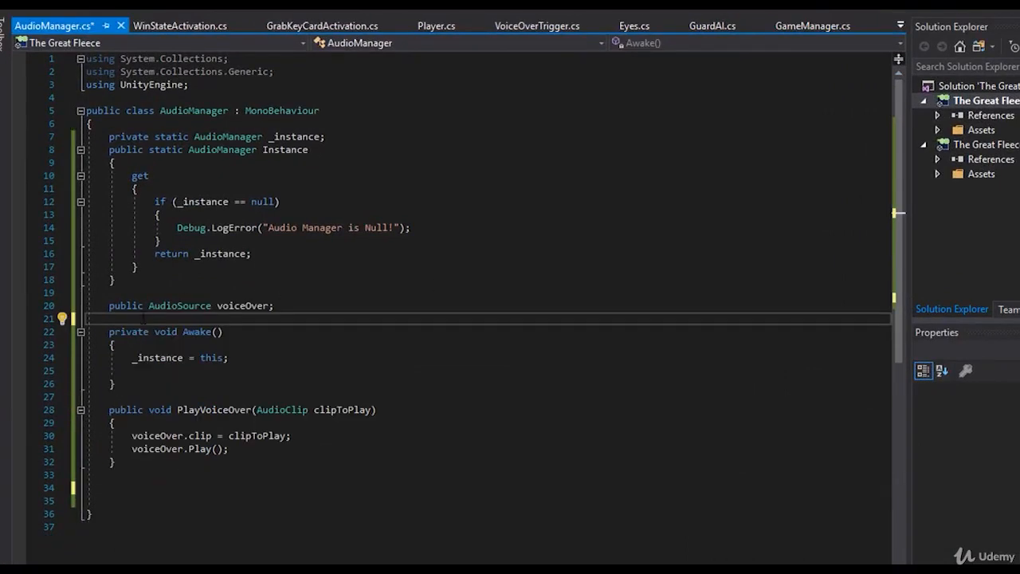
key(Return)
key(Up)
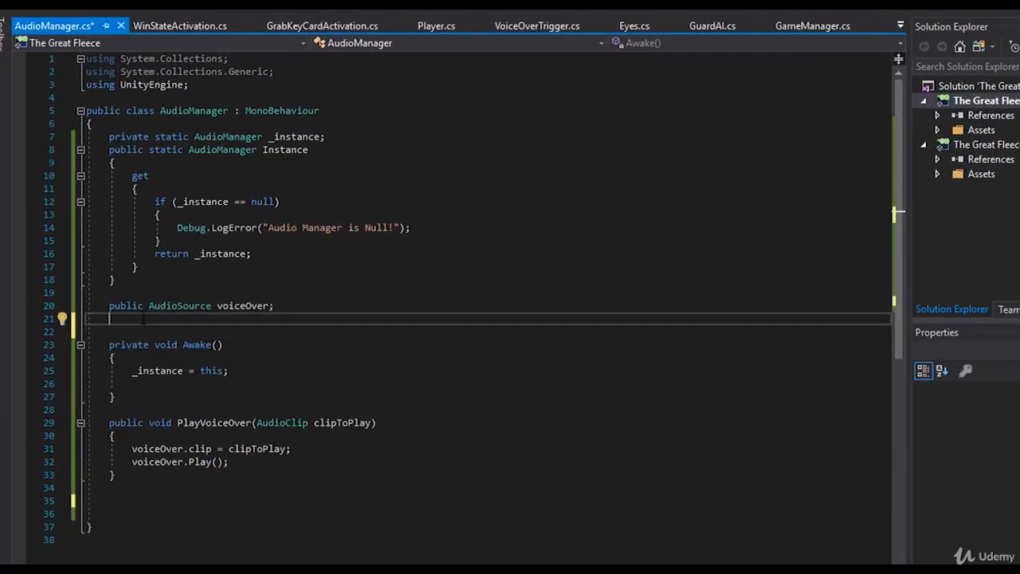
text(publi)
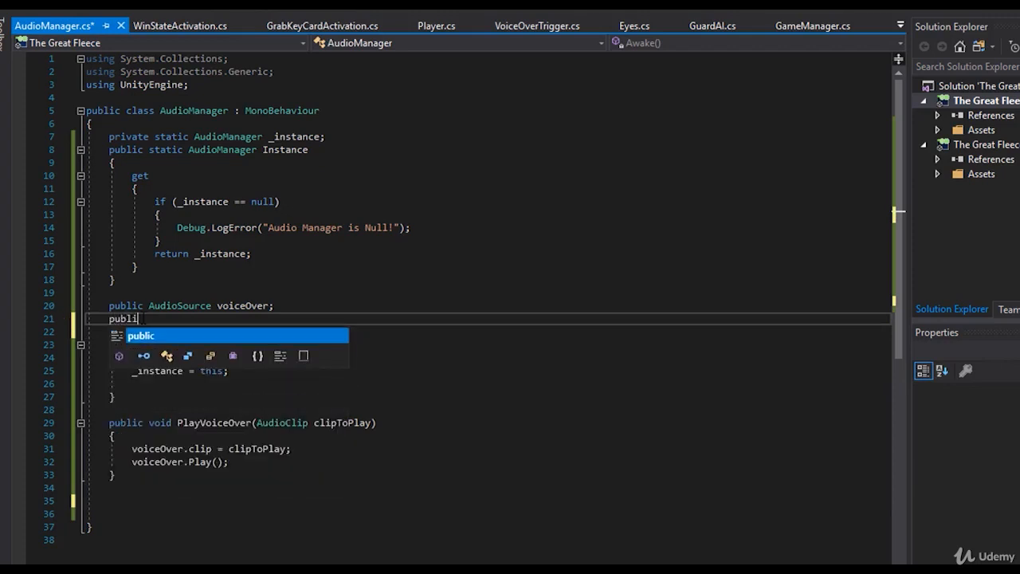
text(c audio)
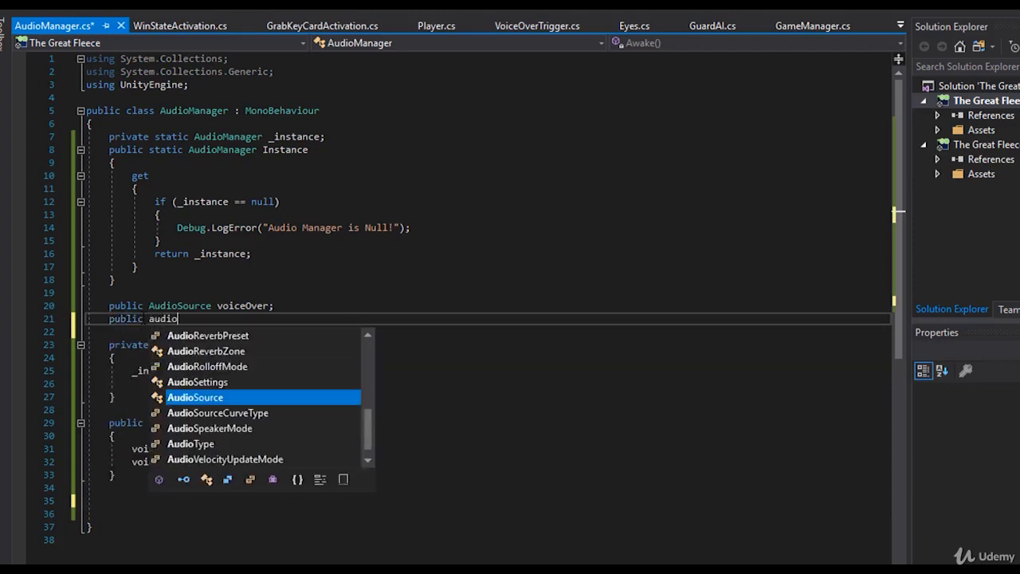
text(Source music;)
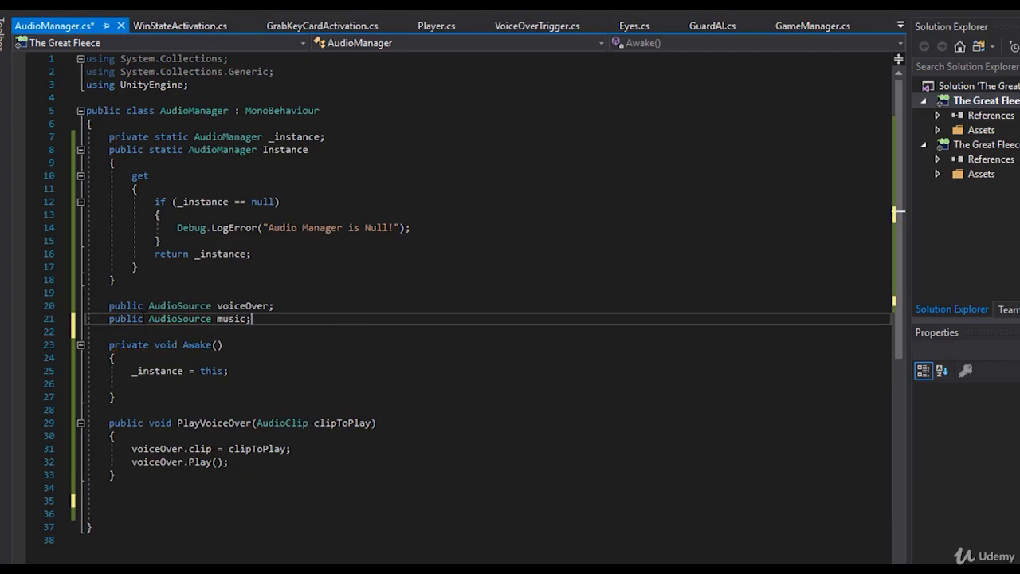
key(ctrl+s)
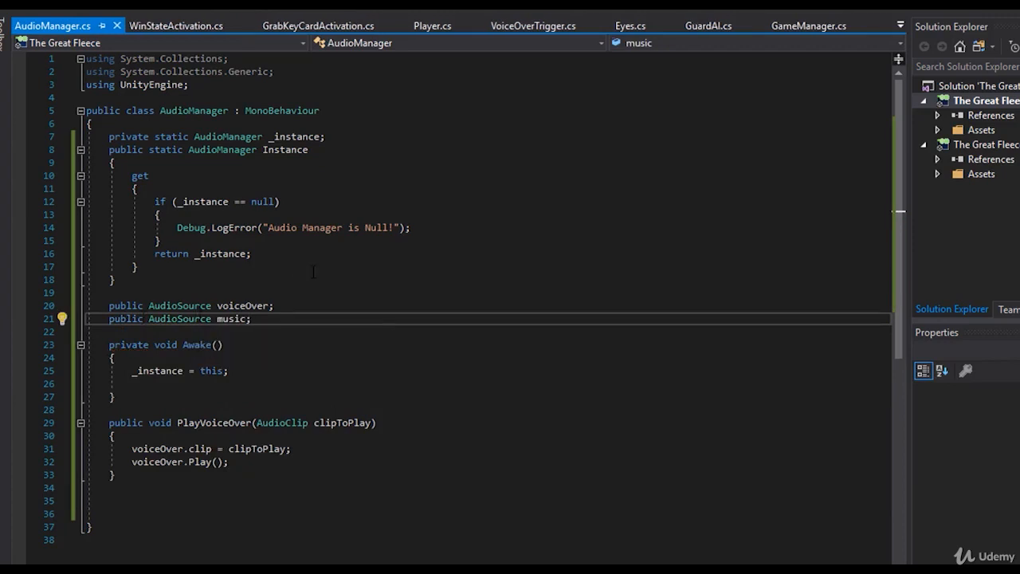
- Add an empty public void PlayMusic() method below PlayVoiceOver in AudioManager.cs
double_click(231, 318)
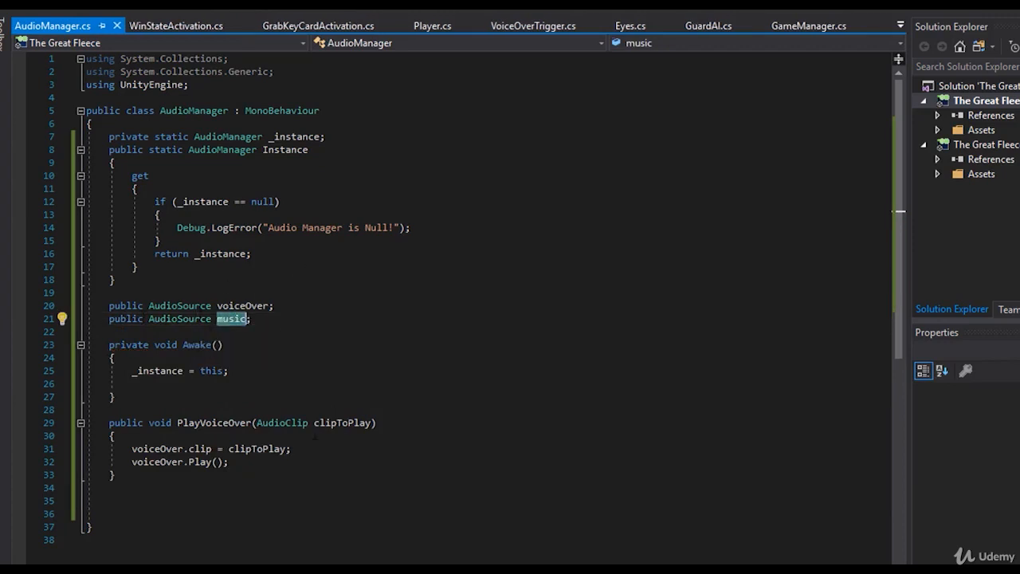
click(169, 475)
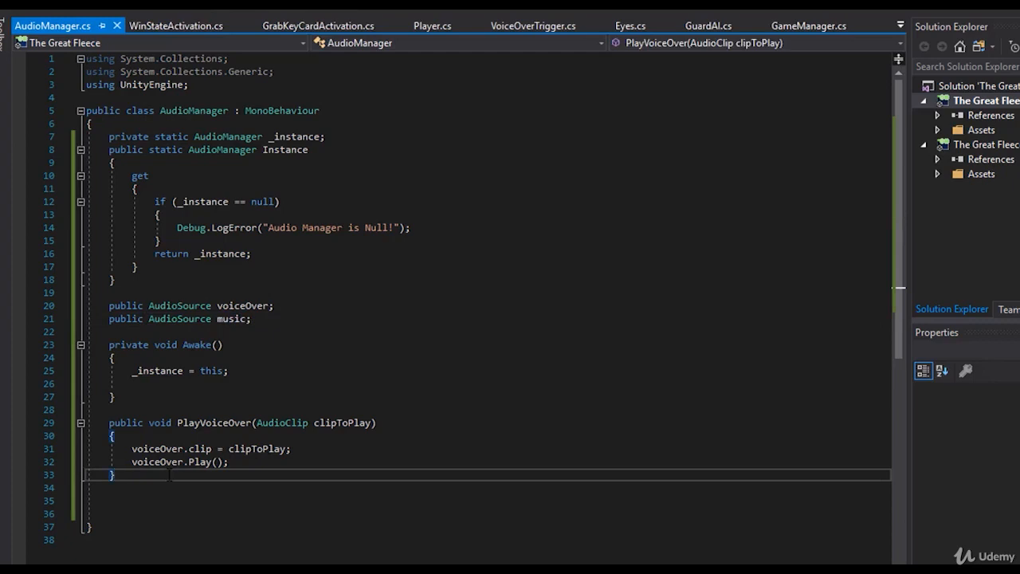
key(Down)
key(Return)
text(public )
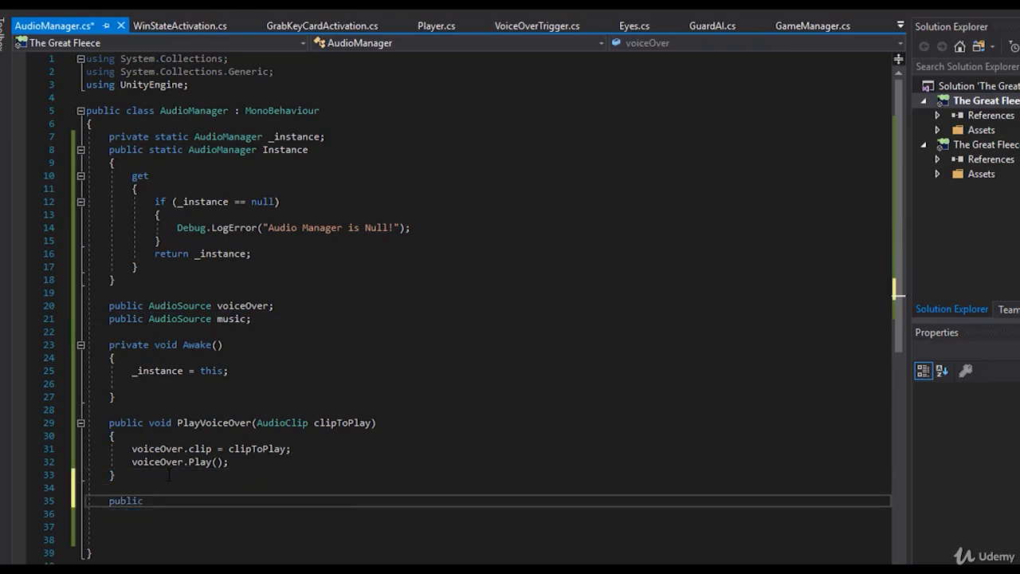
text(void Play)
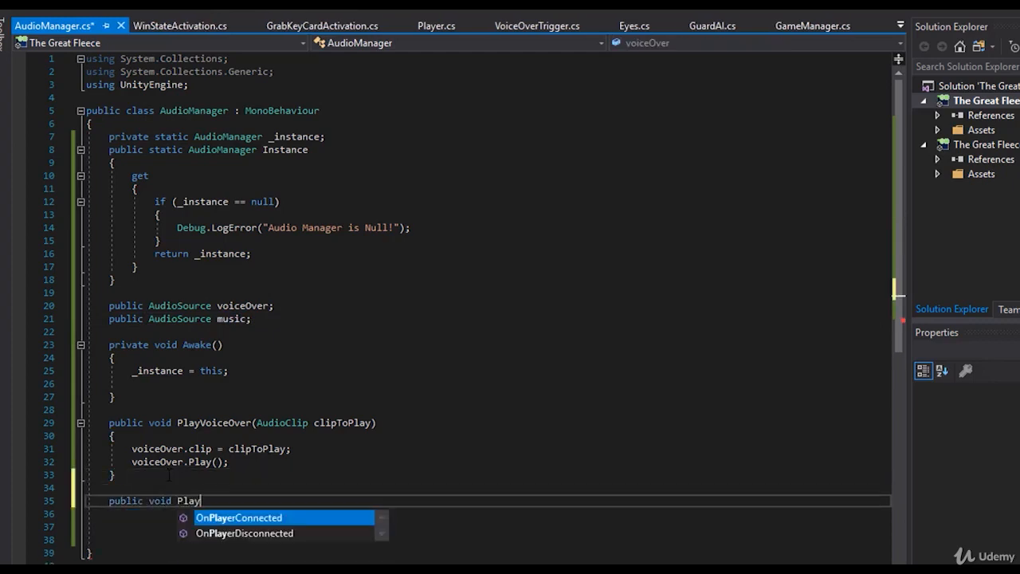
text(Music())
key(Return)
text({)
key(Return)
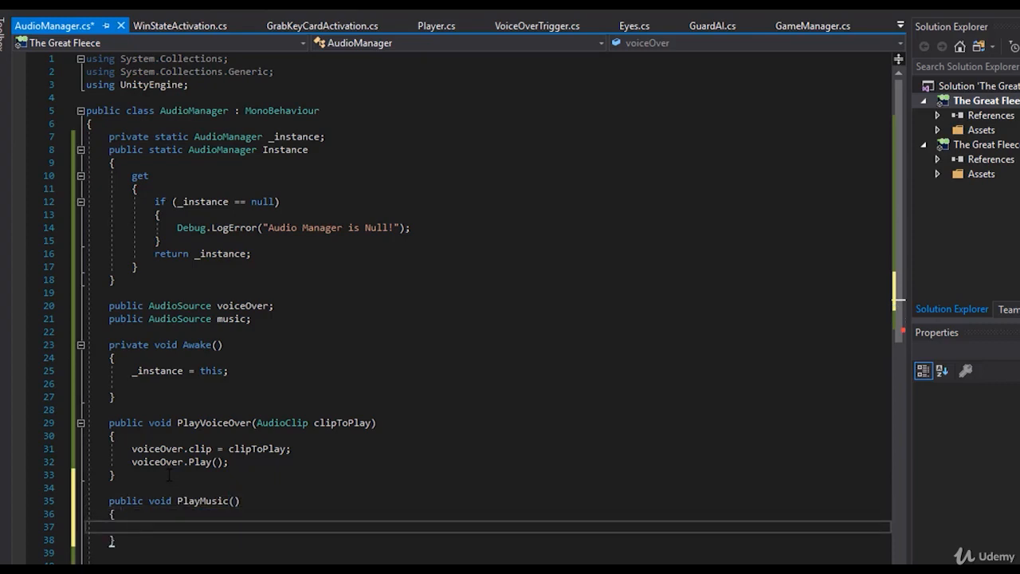
- Call music.Play(); inside the PlayMusic method and save AudioManager.cs
text(music.pl)
key(Tab)
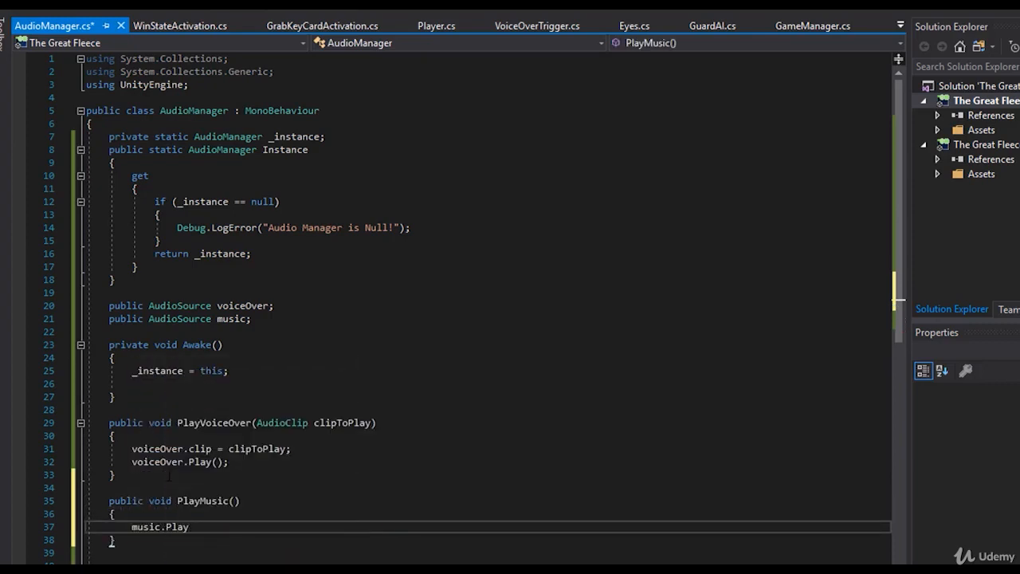
text(();)
key(ctrl+s)
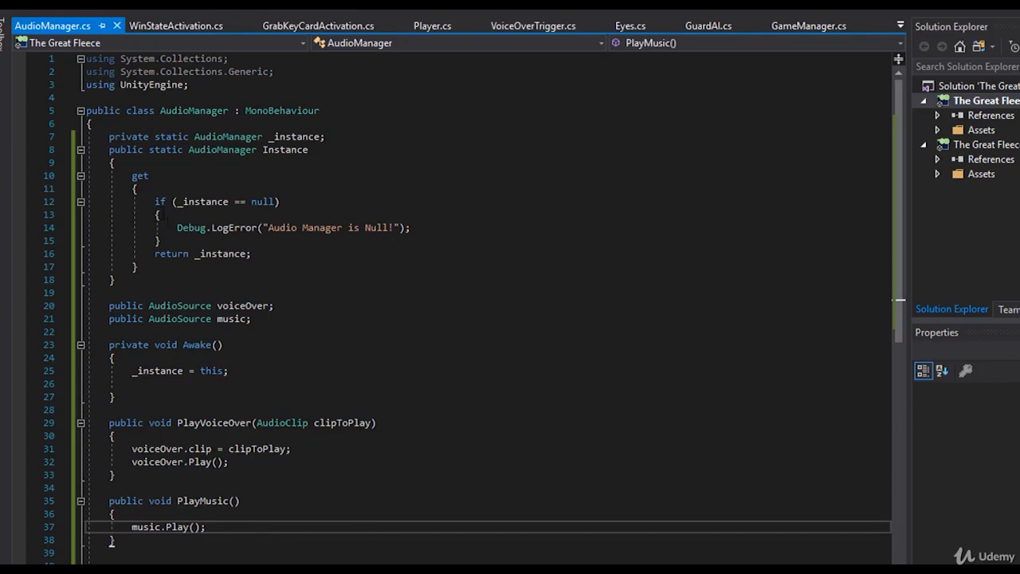
click(243, 489)
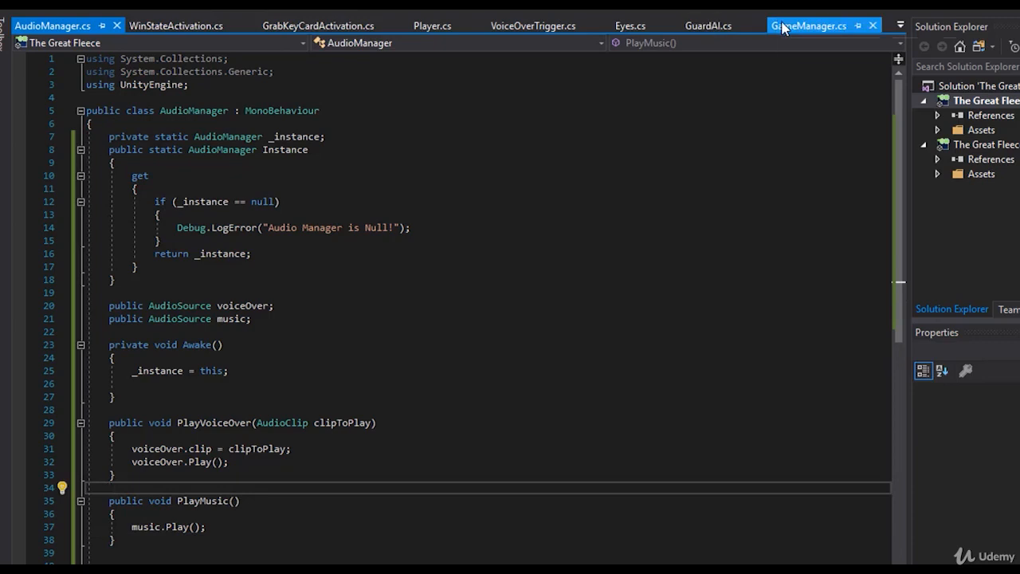
- Add AudioManager.Instance.PlayMusic(); below the introCutscene.time line in the Update method of GameManager.cs and save the script
click(781, 27)
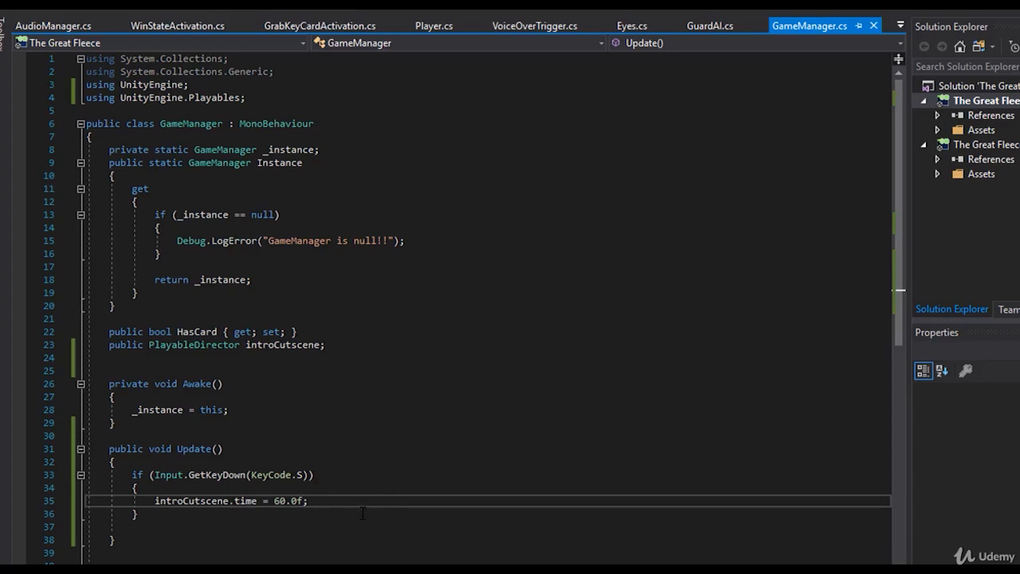
key(Return)
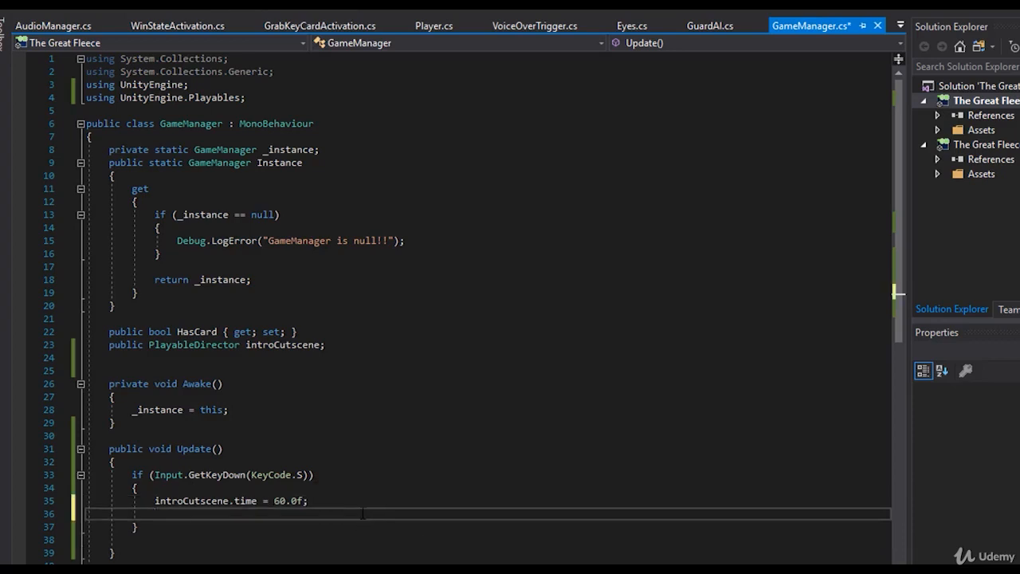
text(audioamn)
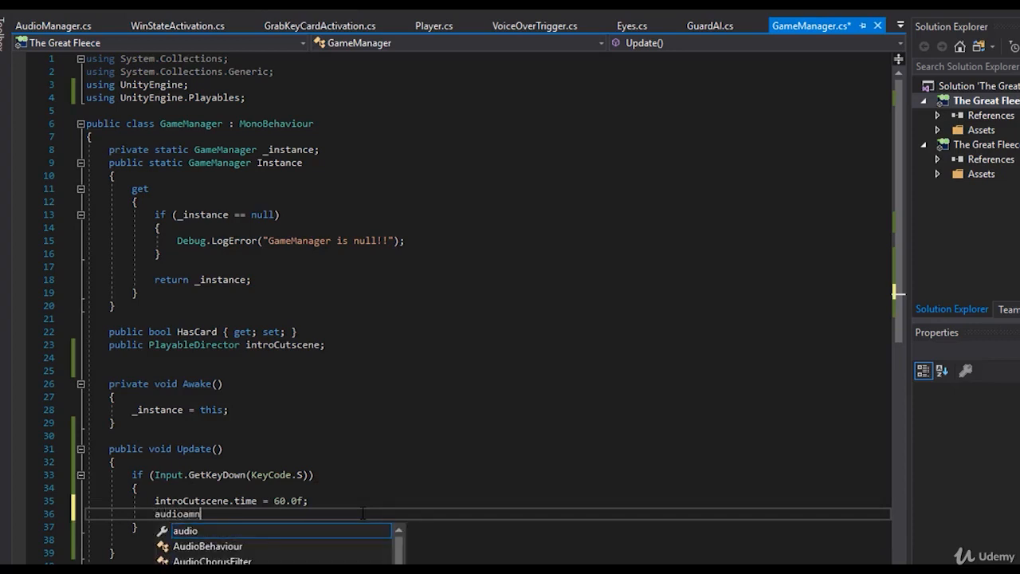
key(BackSpace)
key(BackSpace)
key(BackSpace)
text(Manager.Instance)
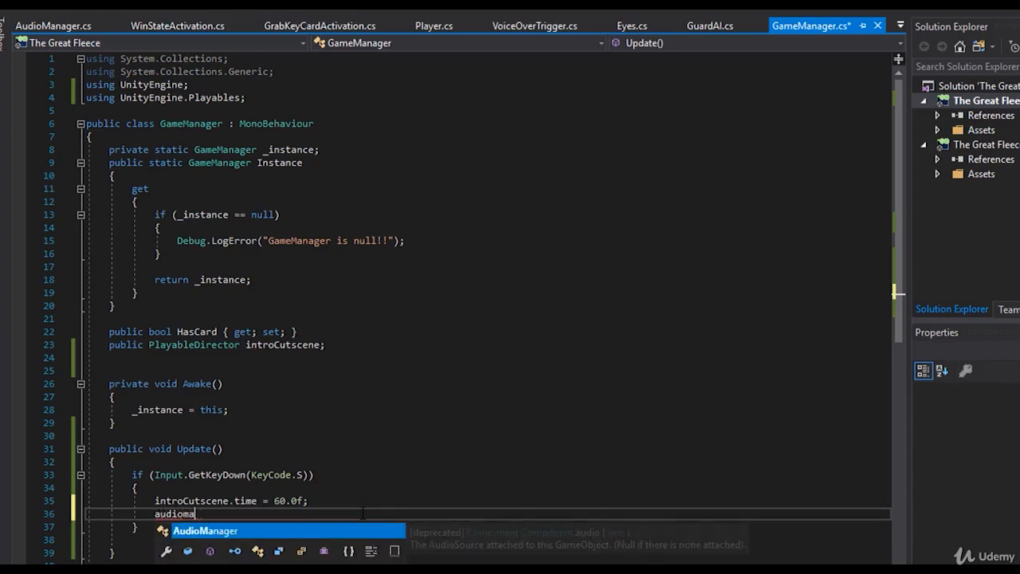
text(.PlayMusic)
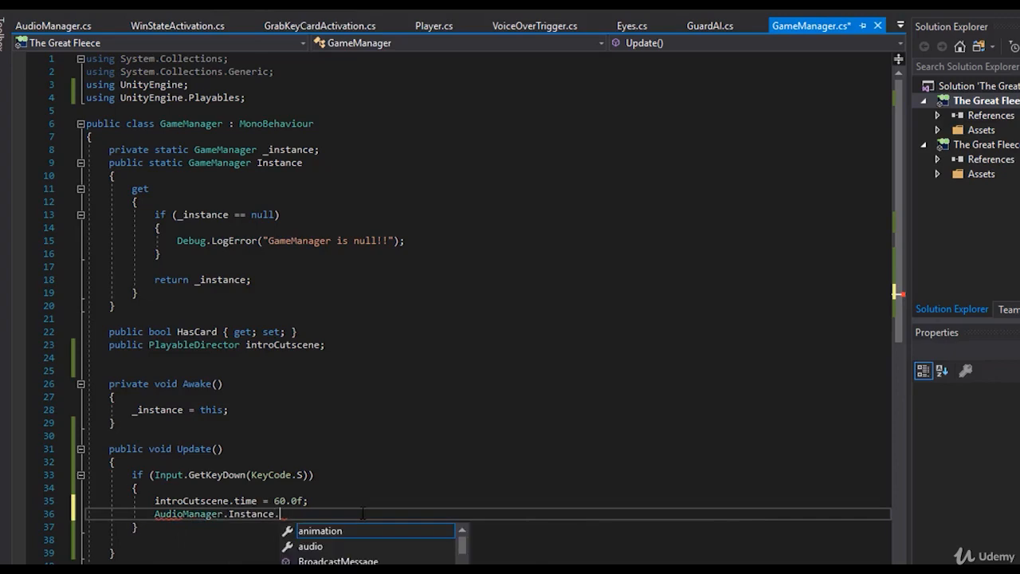
text(();)
key(ctrl+s)
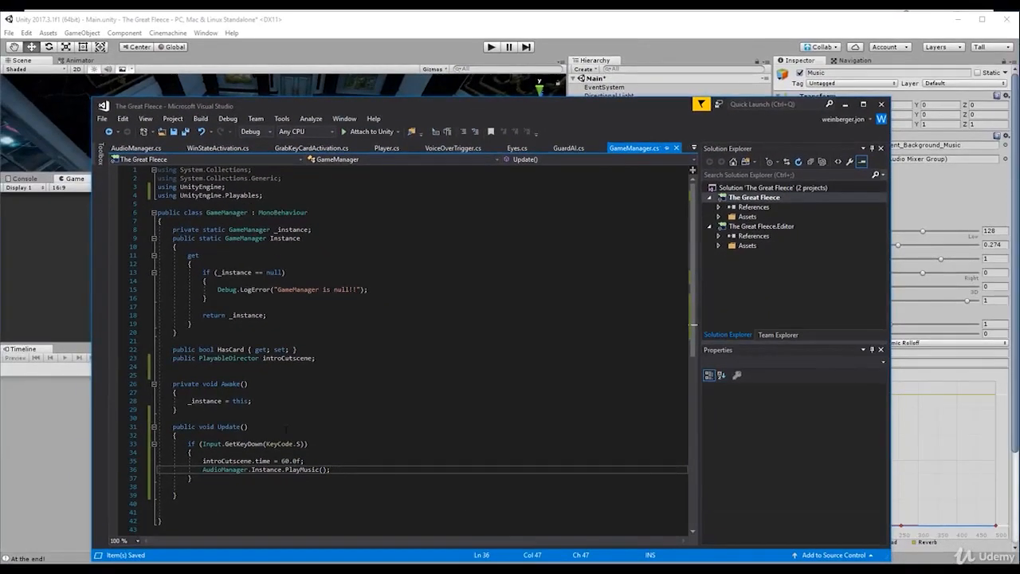
- Switch to Unity, assign the Music audio source to the Music field of the AudioManager object's script, and save the scene
click(71, 402)
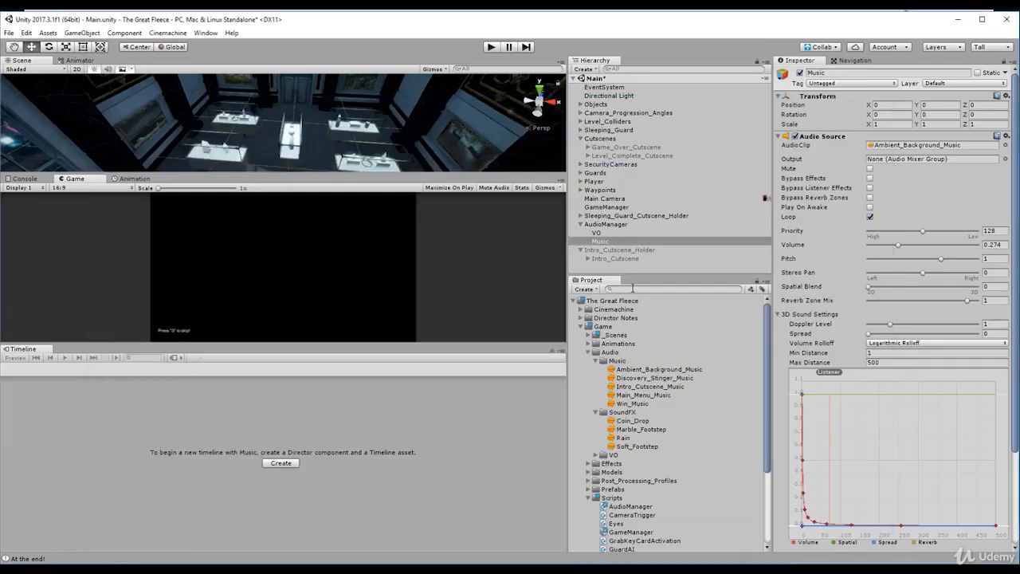
click(606, 224)
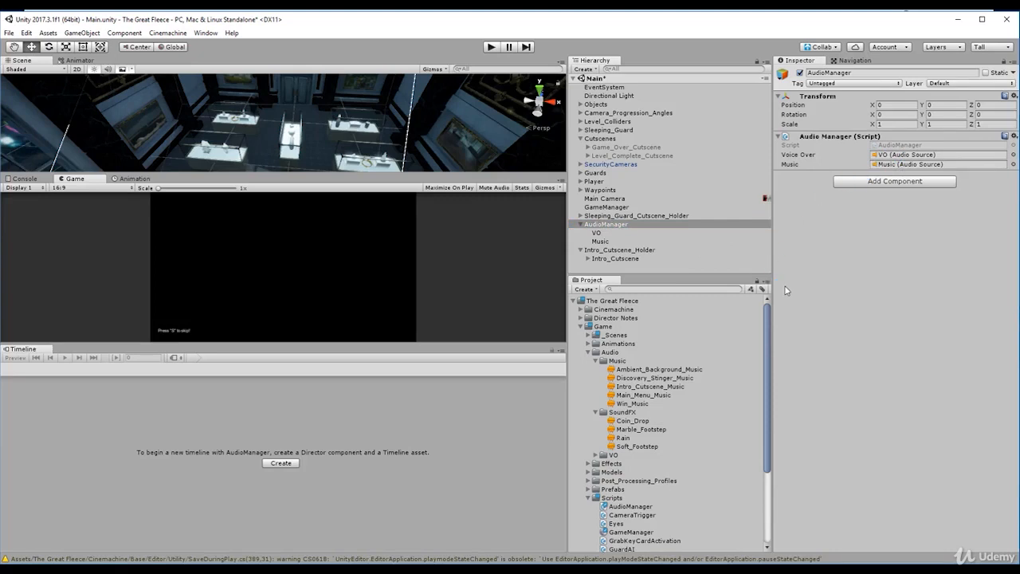
key(ctrl+s)
- Run the game to test the background music, try a Music volume of 0.264 during play, and stop the game
click(491, 47)
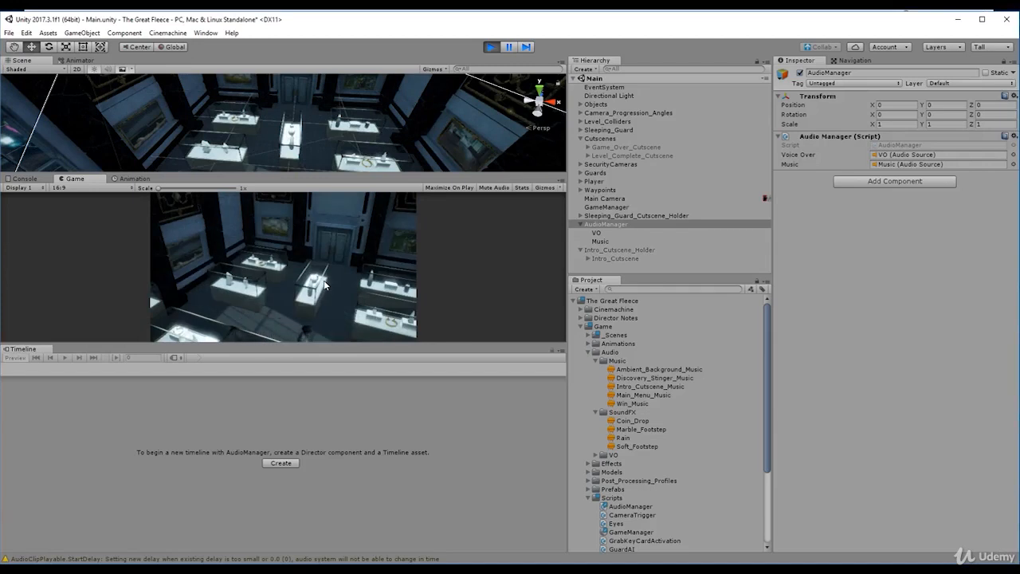
click(600, 241)
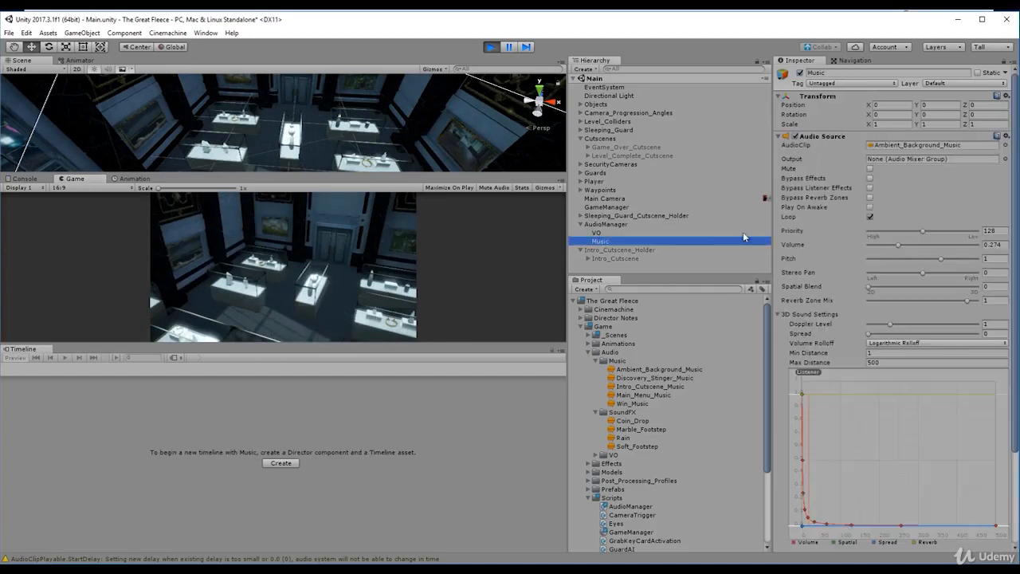
click(899, 247)
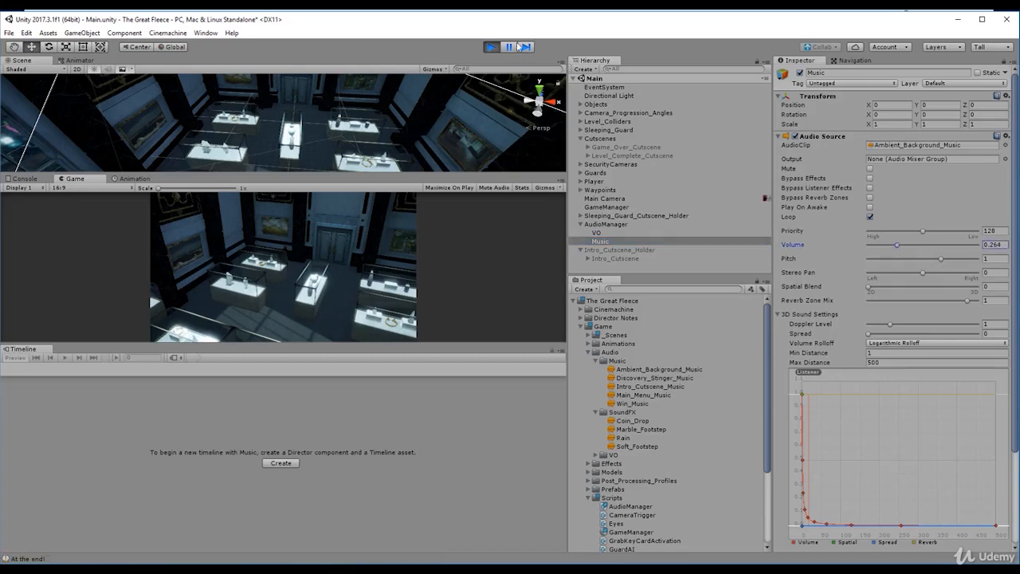
click(491, 47)
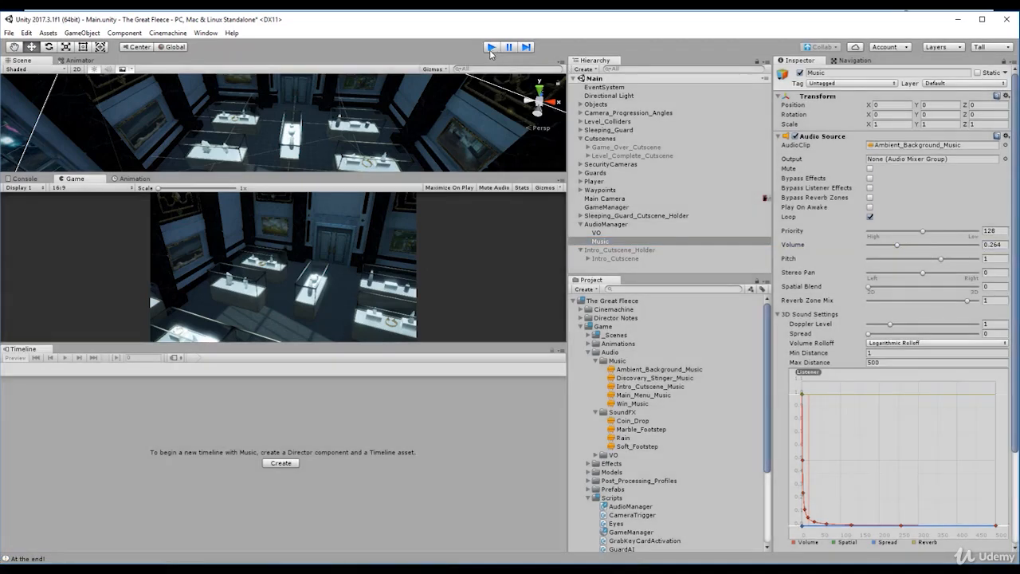
click(491, 47)
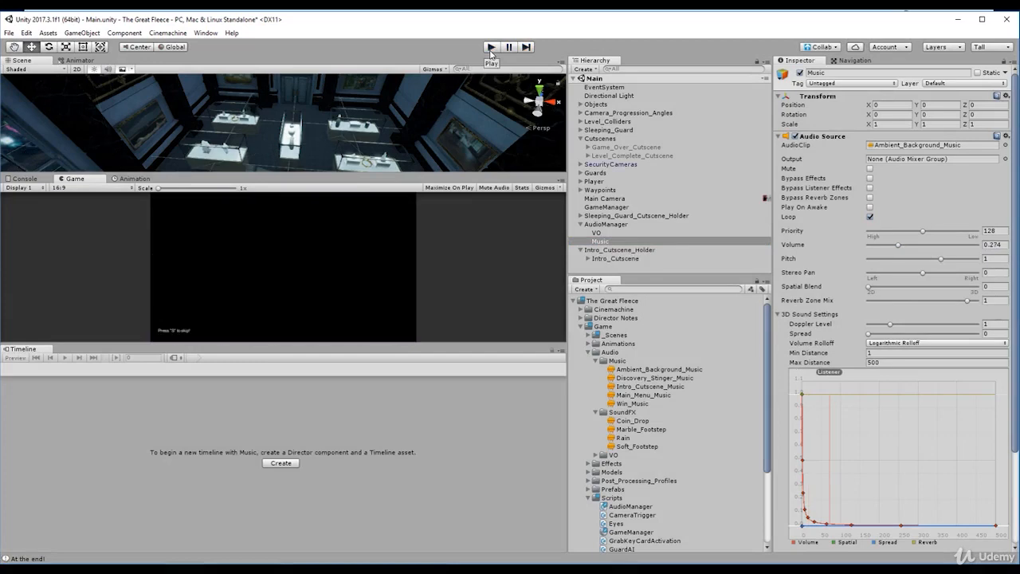